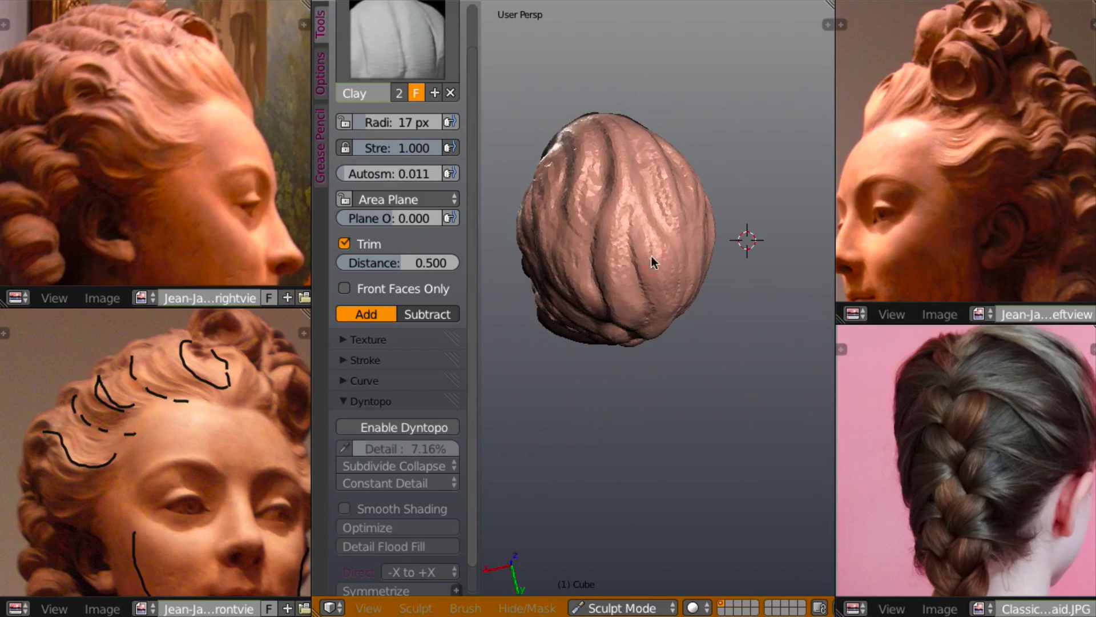
- Clear the mask from the face, neck and chest of the bust
mouse_move(687, 314)
middle_down()
mouse_move(778, 235)
mouse_move(783, 221)
mouse_move(764, 205)
mouse_move(806, 218)
mouse_move(801, 234)
mouse_move(660, 228)
mouse_move(727, 240)
mouse_move(700, 231)
mouse_move(759, 232)
mouse_move(755, 221)
mouse_move(703, 244)
mouse_move(771, 244)
middle_up()
scroll(755, 235, up, 2)
scroll(755, 234, down, 3)
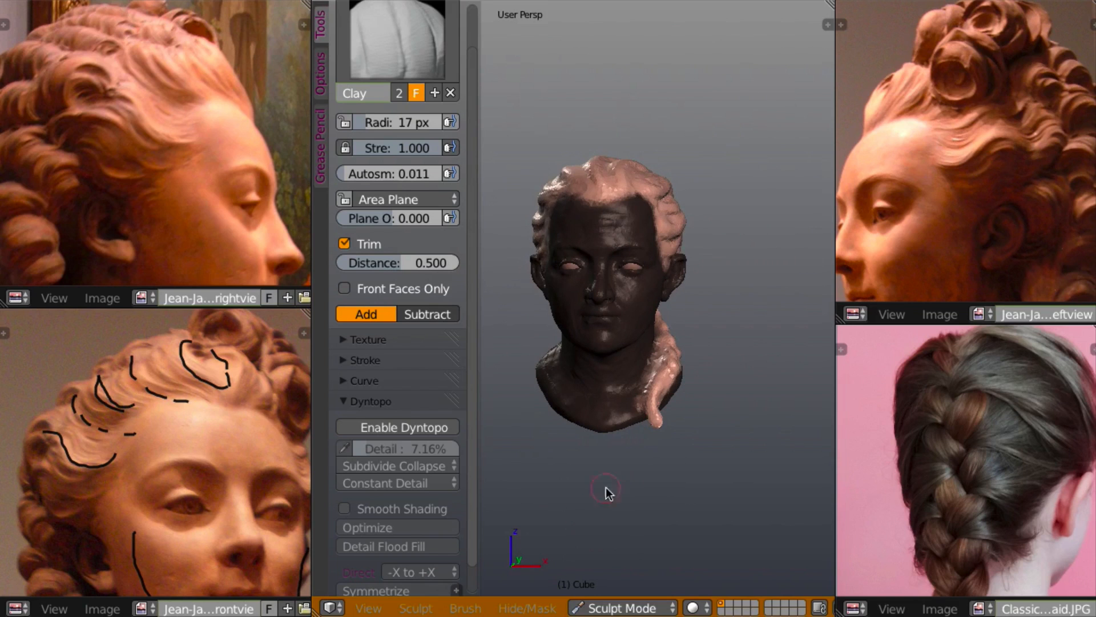
click(527, 608)
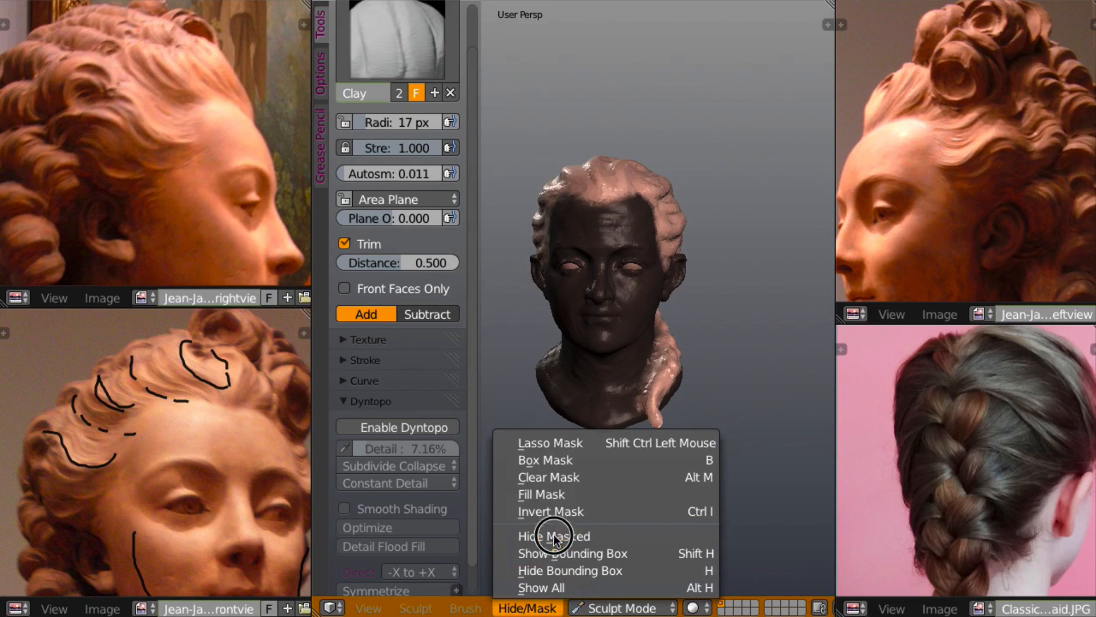
click(575, 477)
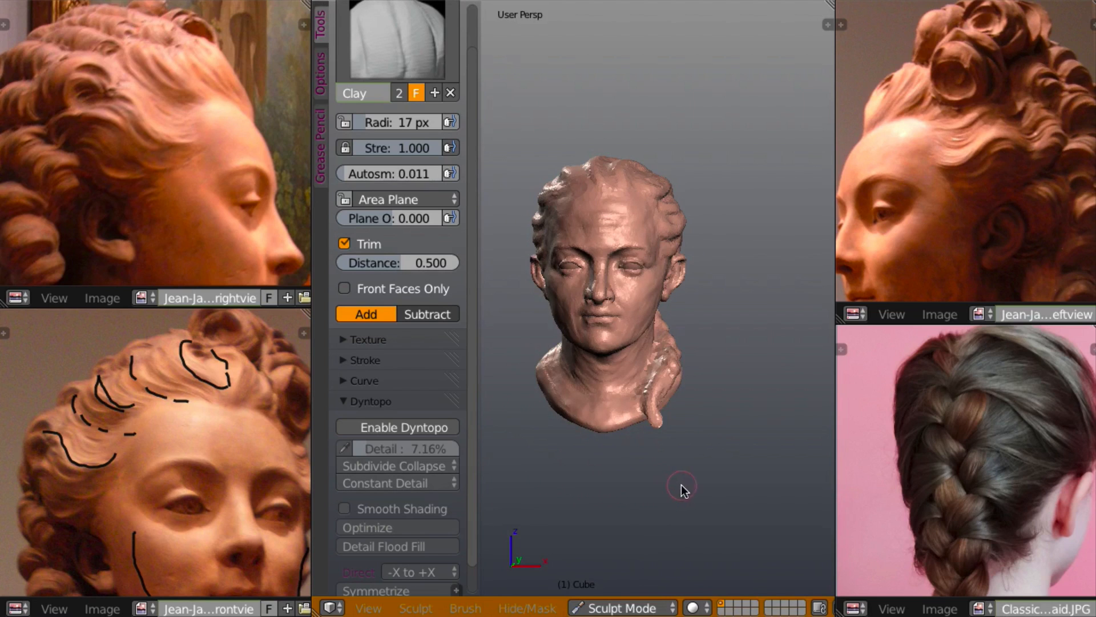
- Turn on the on-screen display of Screencast Keys
key(n)
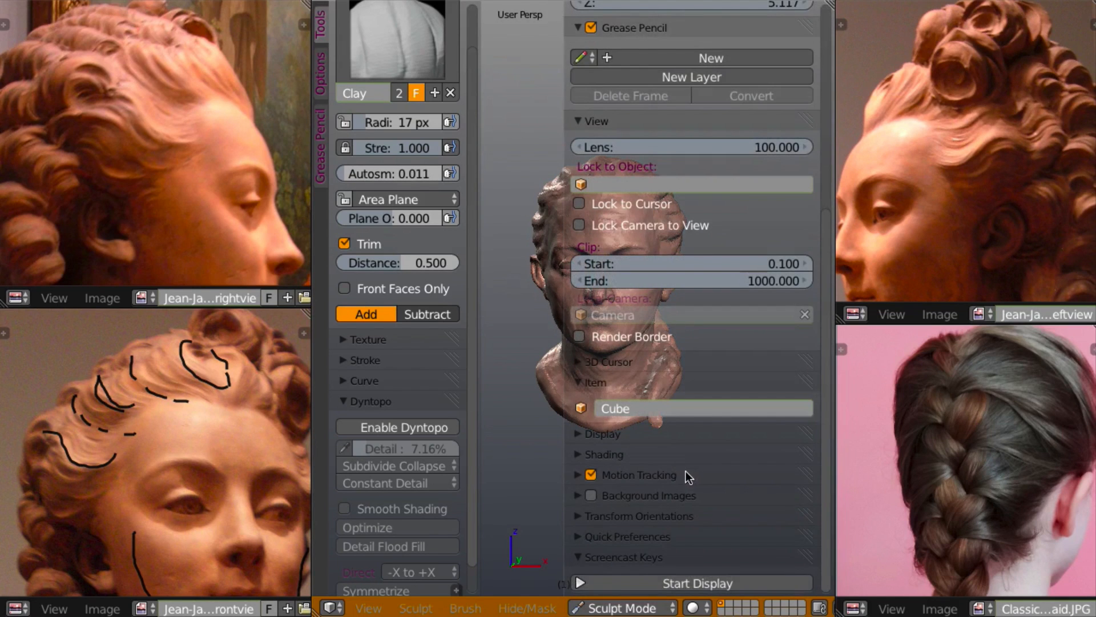
click(713, 583)
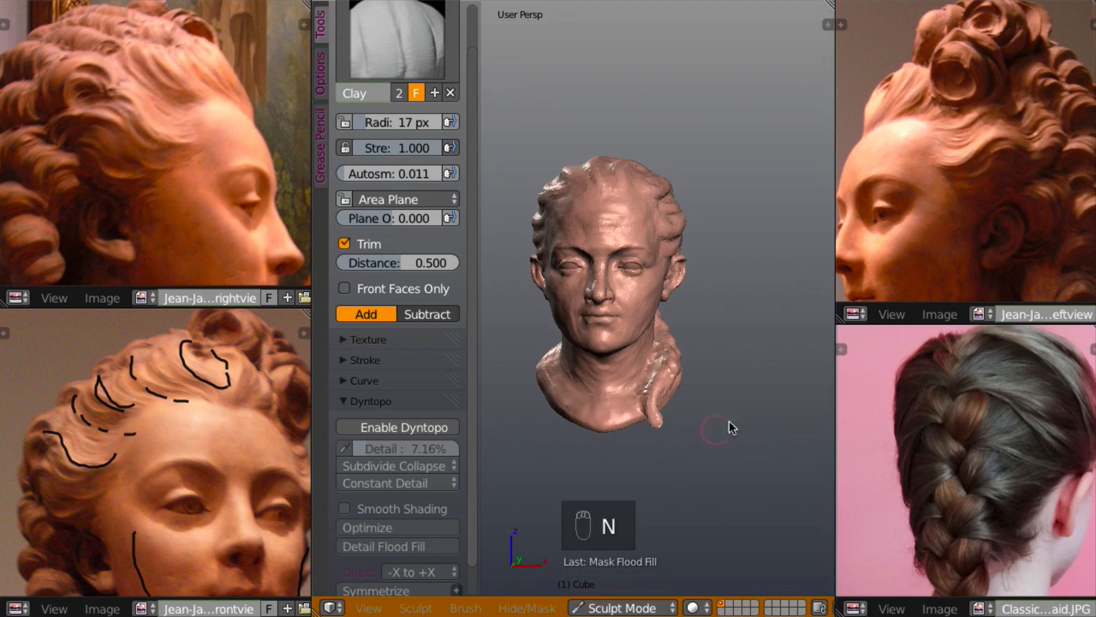
- Enable dynamic topology for sculpting the bust
mouse_move(717, 428)
middle_down()
mouse_move(693, 413)
mouse_move(617, 421)
mouse_move(723, 389)
middle_up()
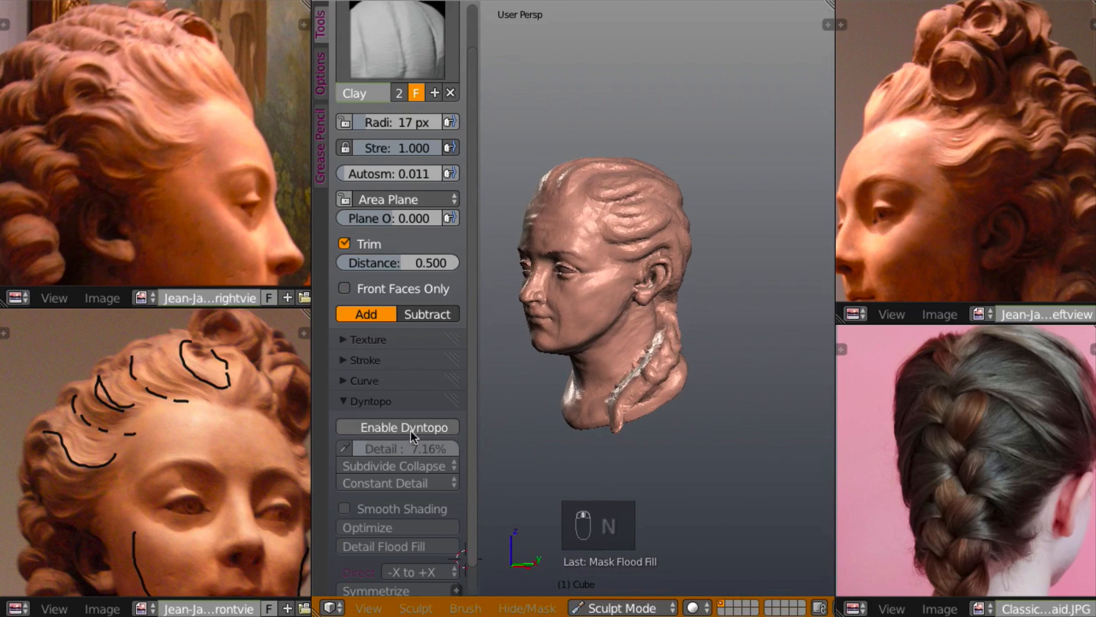
mouse_move(718, 429)
middle_down()
mouse_move(732, 443)
mouse_move(685, 437)
middle_up()
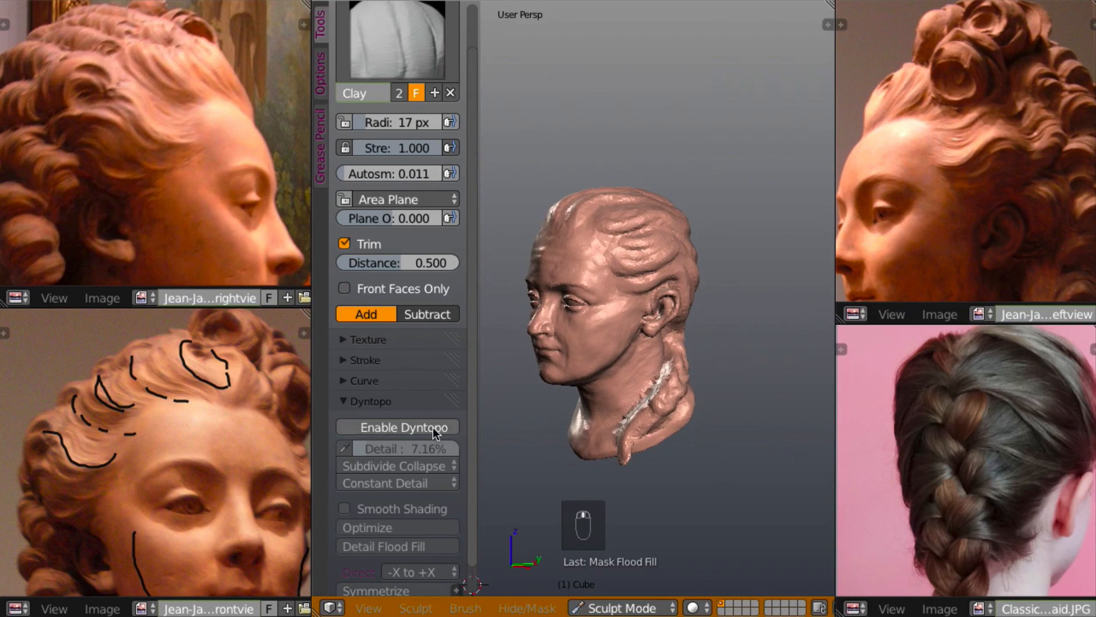
click(434, 427)
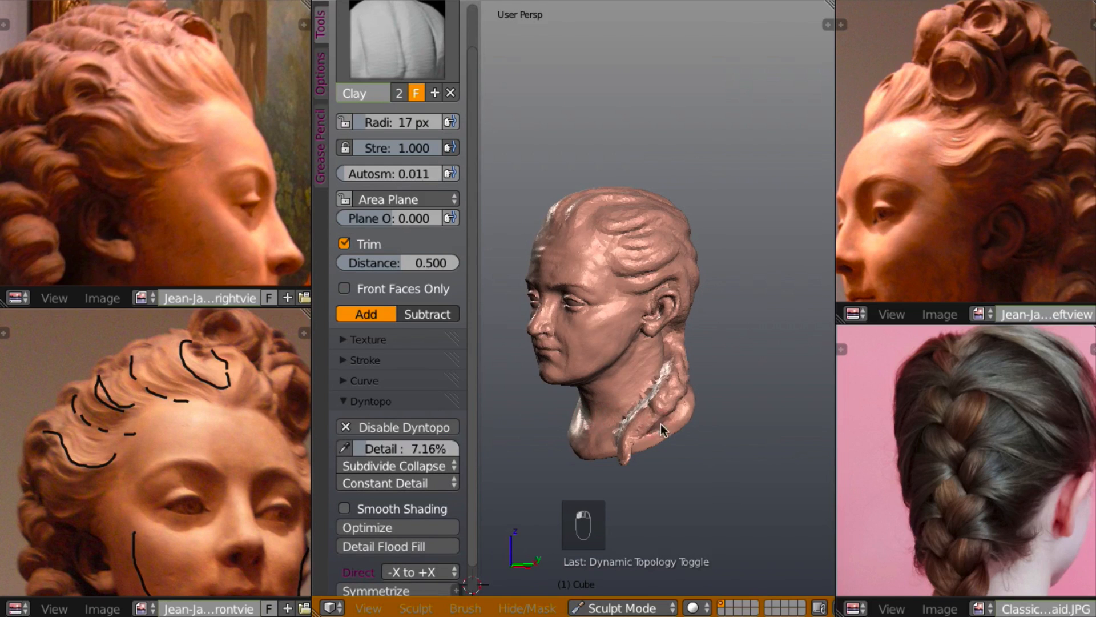
- Examine the bust's face, hairline and both profiles from the front and sides, comparing them with the reference photos
mouse_move(701, 420)
middle_down()
mouse_move(735, 419)
mouse_move(709, 381)
mouse_move(636, 378)
middle_up()
scroll(715, 397, up, 2)
mouse_move(748, 370)
middle_down()
mouse_move(793, 361)
mouse_move(622, 382)
mouse_move(683, 352)
mouse_move(835, 357)
mouse_move(702, 364)
mouse_move(597, 347)
mouse_move(650, 354)
mouse_move(663, 332)
mouse_move(574, 323)
mouse_move(703, 345)
mouse_move(741, 338)
mouse_move(700, 328)
mouse_move(573, 241)
mouse_move(770, 285)
mouse_move(764, 327)
mouse_move(765, 289)
mouse_move(799, 311)
mouse_move(765, 326)
mouse_move(741, 291)
mouse_move(806, 295)
mouse_move(764, 304)
mouse_move(769, 289)
middle_up()
scroll(769, 379, down, 2)
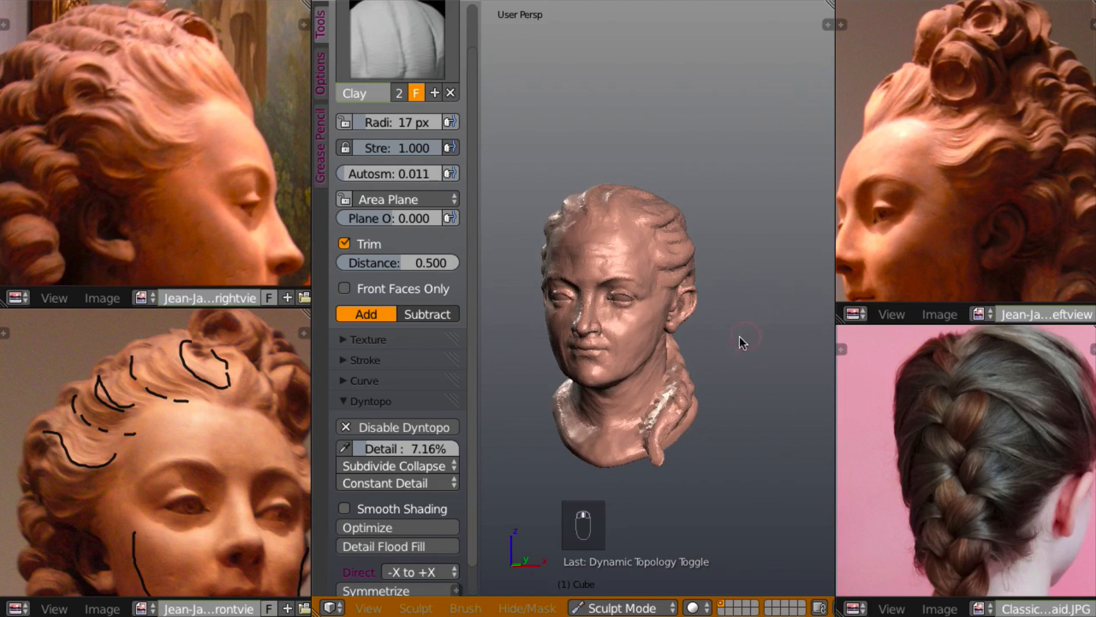
mouse_move(739, 337)
middle_down()
mouse_move(617, 306)
mouse_move(609, 326)
mouse_move(564, 326)
mouse_move(778, 325)
mouse_move(748, 325)
mouse_move(737, 308)
mouse_move(766, 309)
mouse_move(769, 290)
mouse_move(752, 320)
mouse_move(731, 307)
mouse_move(761, 320)
mouse_move(749, 306)
middle_up()
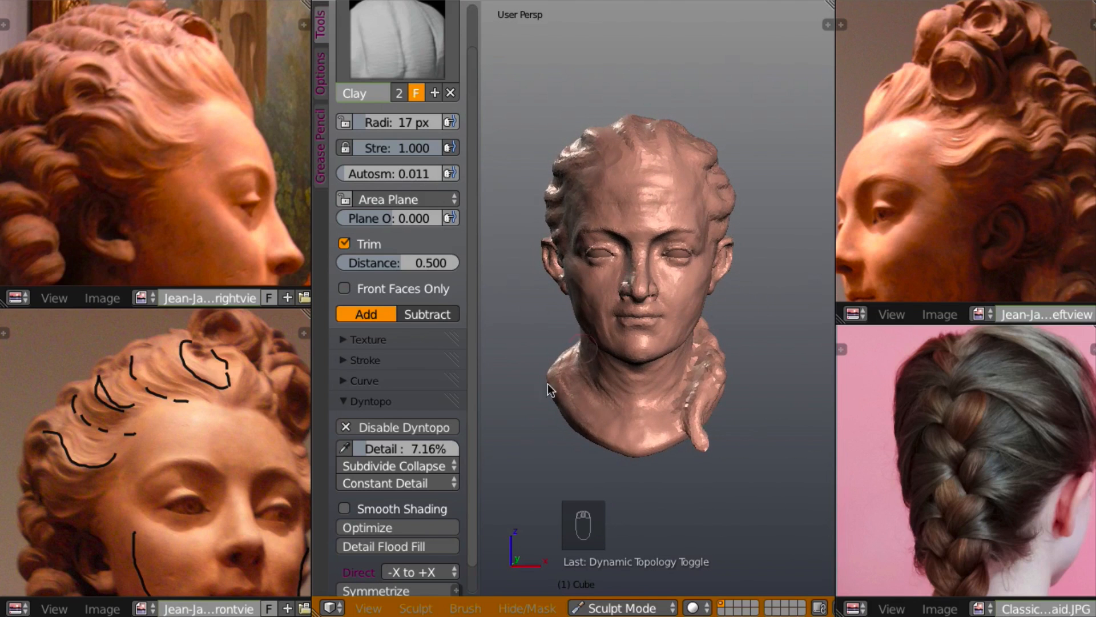
scroll(471, 429, down, 2)
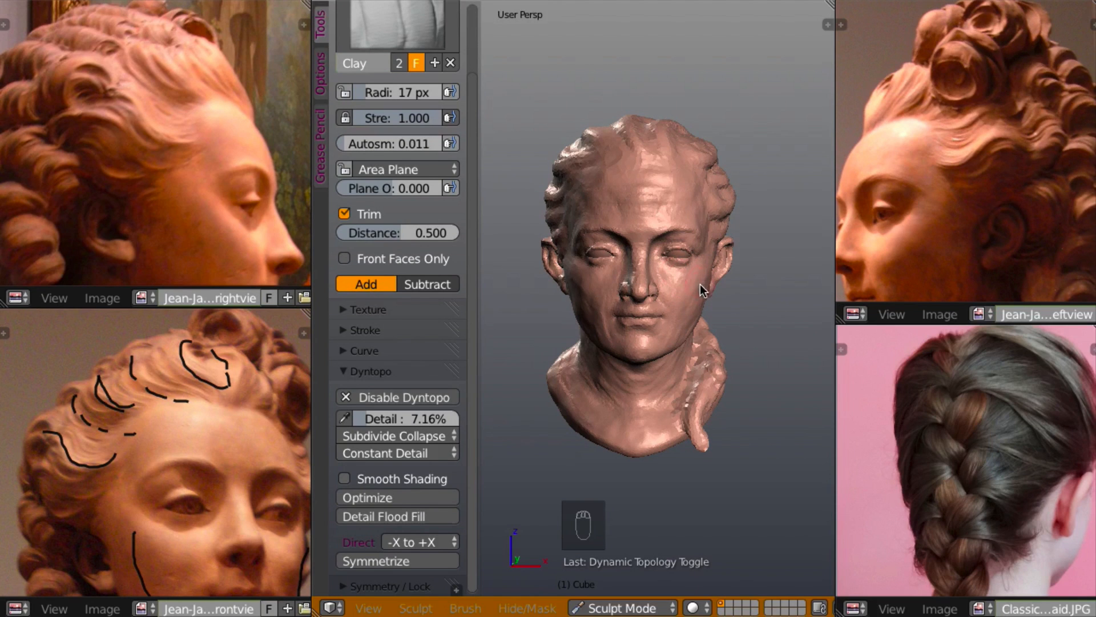
mouse_move(683, 289)
middle_down()
mouse_move(571, 289)
mouse_move(696, 280)
mouse_move(622, 280)
mouse_move(650, 265)
mouse_move(703, 273)
mouse_move(746, 263)
middle_up()
mouse_move(589, 345)
middle_down()
mouse_move(743, 337)
mouse_move(746, 348)
mouse_move(653, 287)
middle_up()
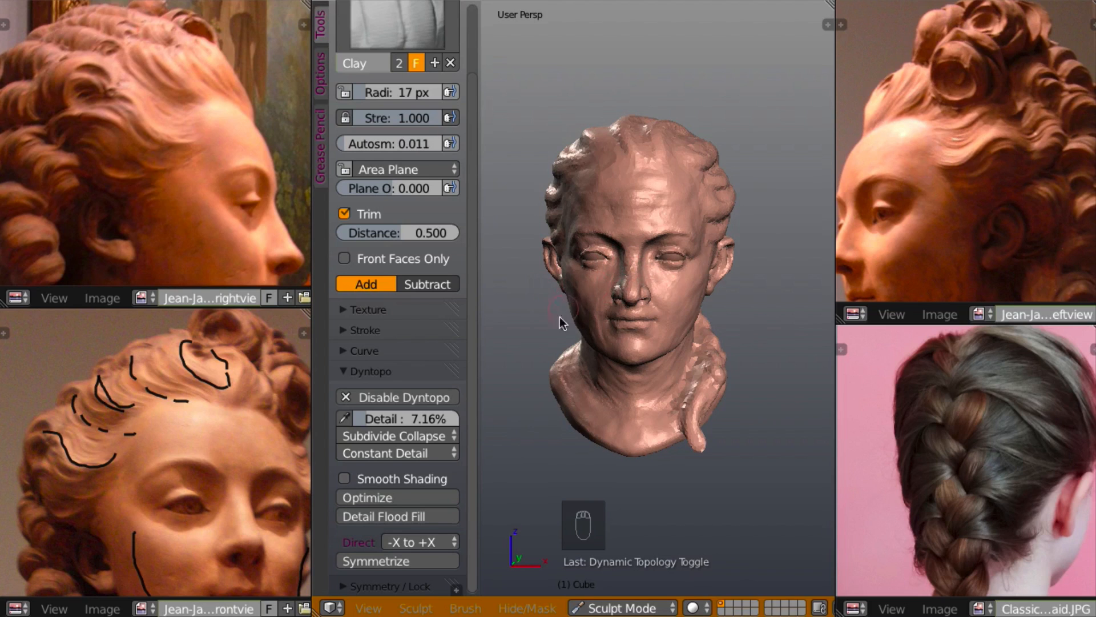
mouse_move(639, 253)
middle_down()
mouse_move(649, 290)
mouse_move(684, 276)
mouse_move(648, 276)
mouse_move(659, 304)
mouse_move(616, 300)
mouse_move(636, 265)
mouse_move(711, 273)
mouse_move(680, 265)
middle_up()
scroll(633, 287, up, 3)
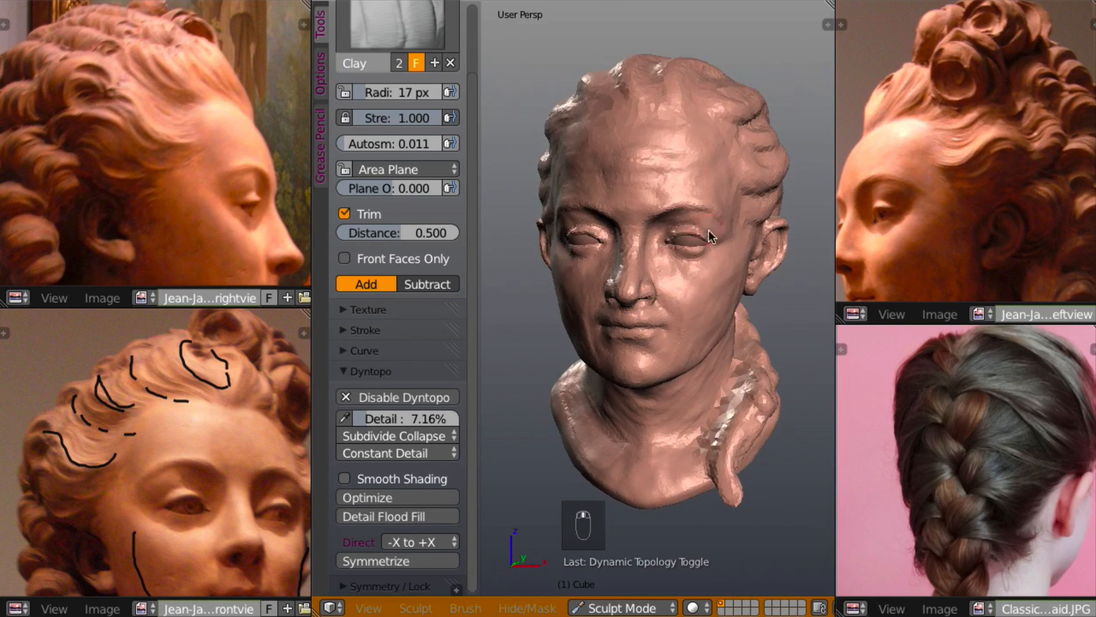
middle_drag(616, 284, 682, 283)
mouse_move(612, 265)
middle_down()
mouse_move(541, 254)
mouse_move(645, 261)
mouse_move(615, 279)
mouse_move(636, 270)
mouse_move(744, 279)
mouse_move(712, 282)
middle_up()
scroll(648, 280, down, 2)
scroll(715, 282, up, 3)
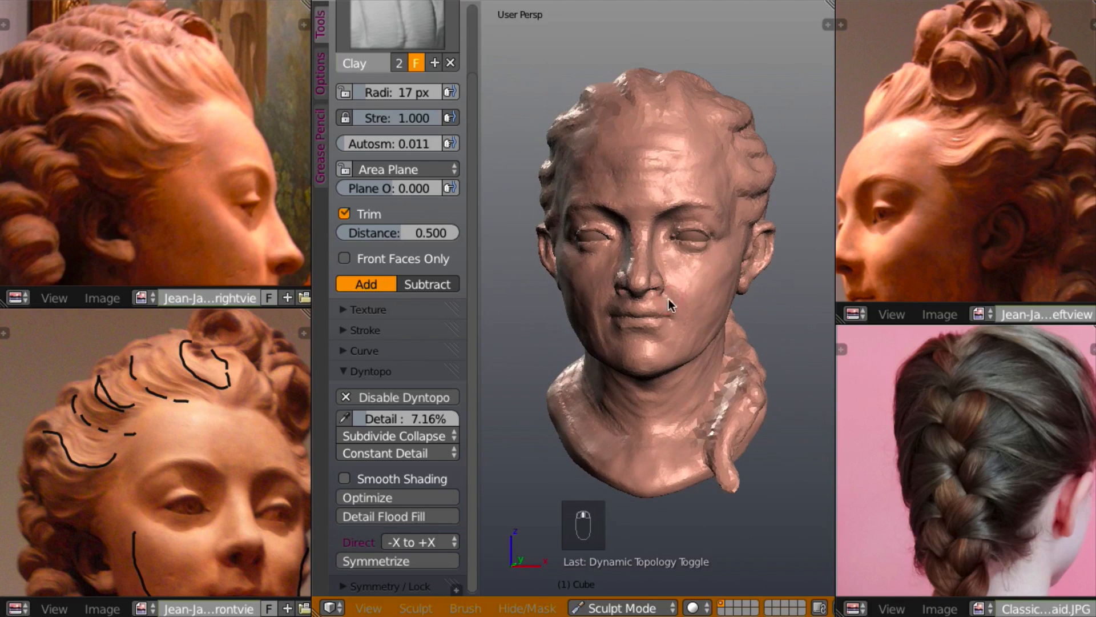
mouse_move(664, 302)
middle_down()
mouse_move(673, 234)
mouse_move(611, 279)
mouse_move(674, 265)
mouse_move(670, 248)
mouse_move(742, 252)
mouse_move(739, 266)
mouse_move(753, 265)
mouse_move(673, 268)
mouse_move(700, 254)
mouse_move(634, 239)
mouse_move(674, 239)
mouse_move(677, 256)
mouse_move(640, 247)
mouse_move(653, 236)
middle_up()
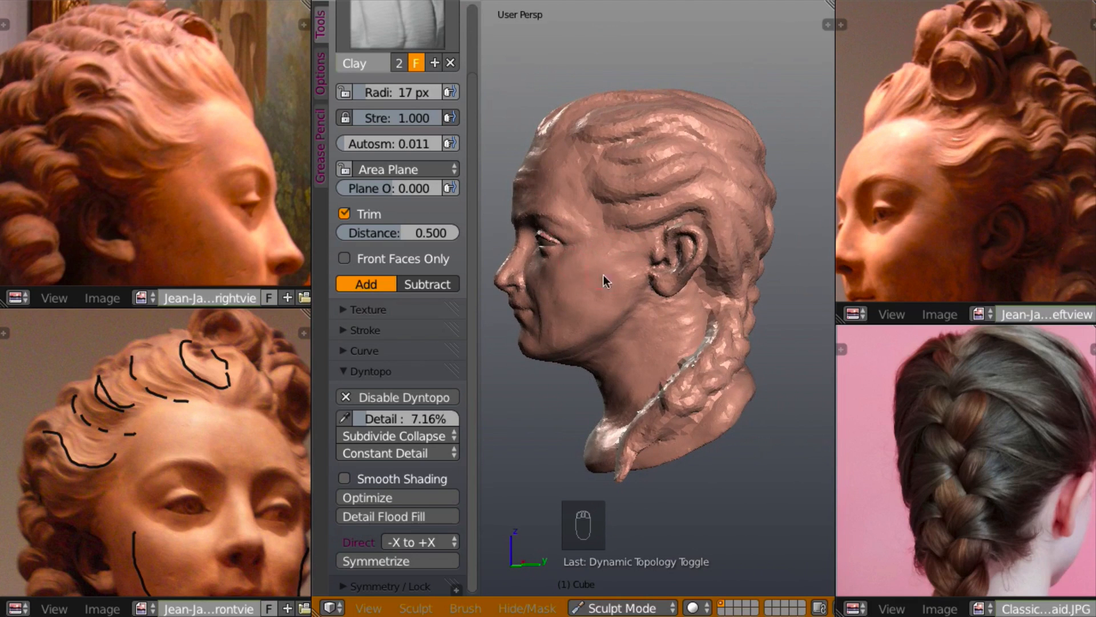
mouse_move(604, 275)
middle_down()
mouse_move(690, 283)
mouse_move(690, 268)
mouse_move(689, 293)
mouse_move(615, 337)
mouse_move(639, 338)
mouse_move(594, 306)
mouse_move(629, 313)
mouse_move(703, 280)
mouse_move(590, 296)
mouse_move(639, 232)
mouse_move(671, 238)
mouse_move(654, 210)
middle_up()
scroll(670, 295, down, 2)
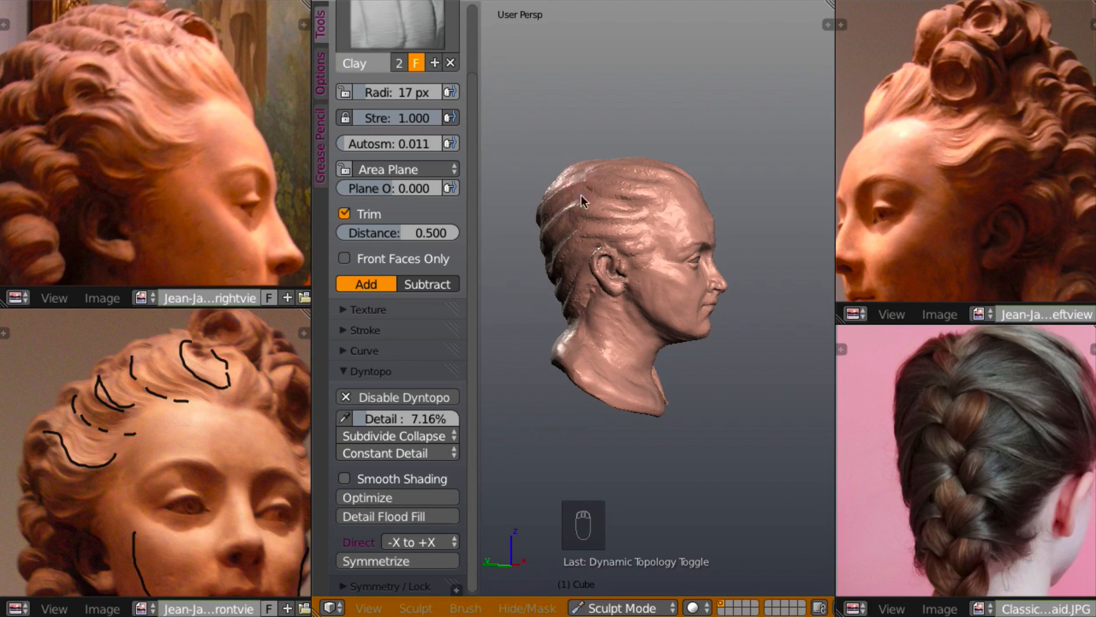
- Examine how the hair locks flow over the crown and back of the head towards the braid
mouse_move(580, 194)
middle_down()
mouse_move(768, 252)
mouse_move(730, 245)
mouse_move(729, 338)
mouse_move(691, 282)
middle_up()
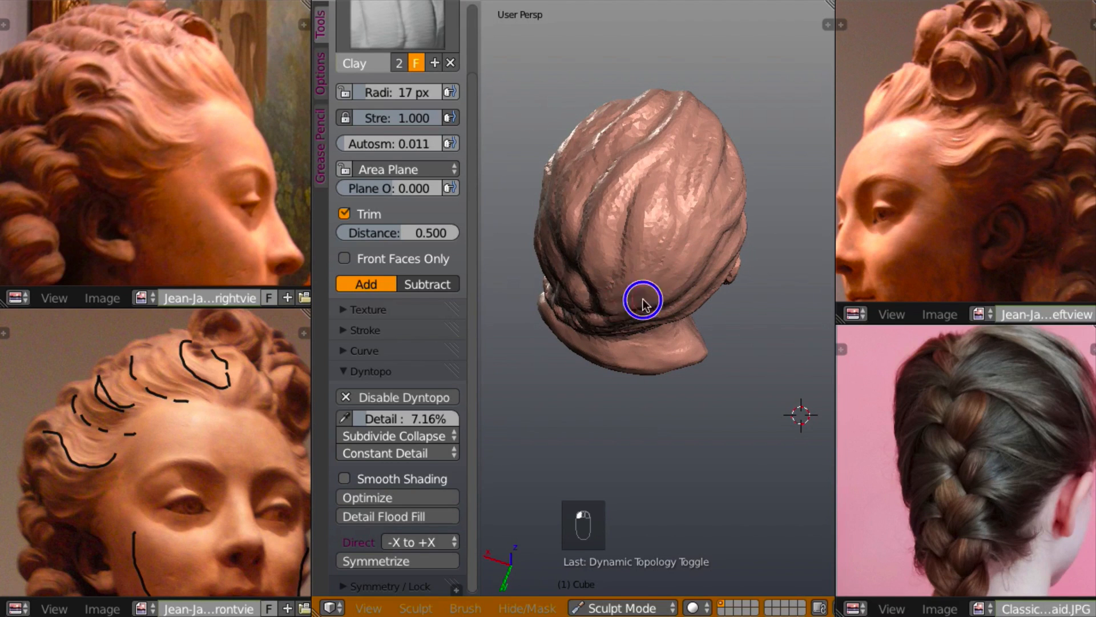
mouse_move(643, 301)
middle_down()
mouse_move(653, 216)
mouse_move(671, 260)
middle_up()
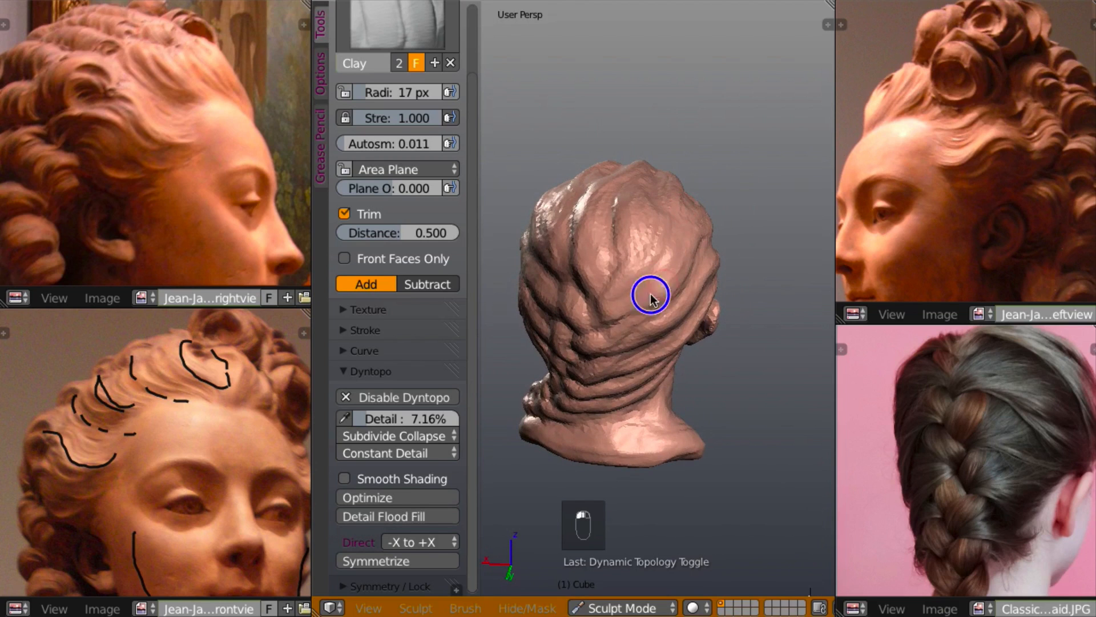
mouse_move(607, 312)
mouse_down()
mouse_move(623, 329)
mouse_move(614, 339)
mouse_up()
mouse_move(636, 239)
mouse_down()
mouse_move(624, 269)
mouse_move(586, 280)
mouse_up()
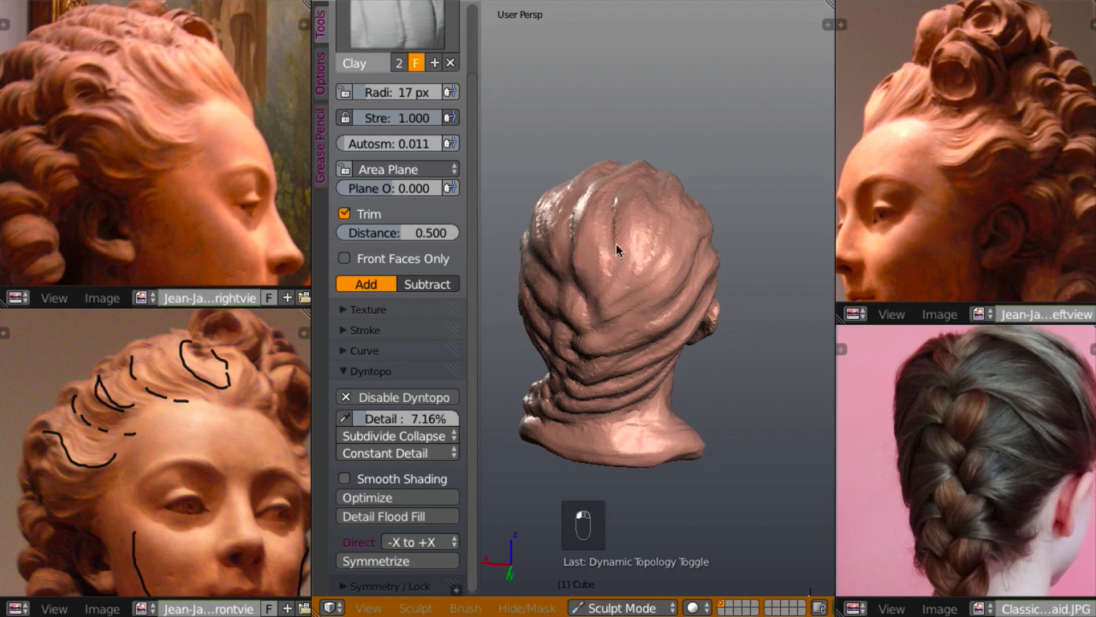
middle_drag(615, 245, 474, 203)
scroll(583, 179, up, 2)
scroll(616, 227, down, 5)
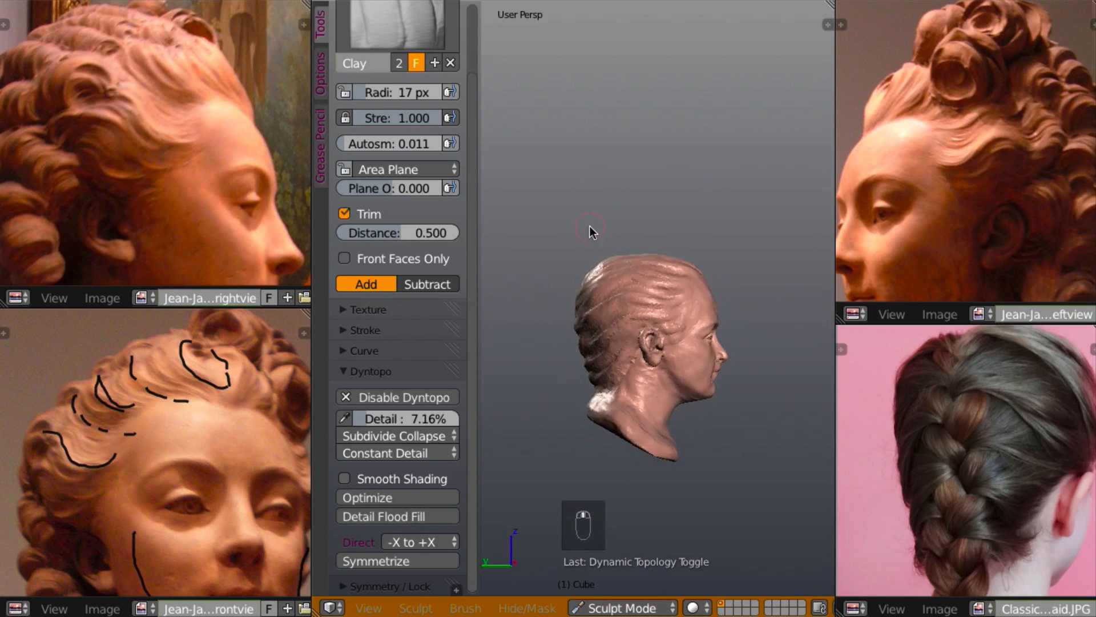
mouse_move(612, 238)
middle_down()
mouse_move(612, 248)
mouse_move(598, 227)
mouse_move(612, 297)
mouse_move(695, 326)
mouse_move(661, 289)
mouse_move(638, 284)
mouse_move(673, 263)
mouse_move(669, 282)
middle_up()
scroll(652, 271, up, 3)
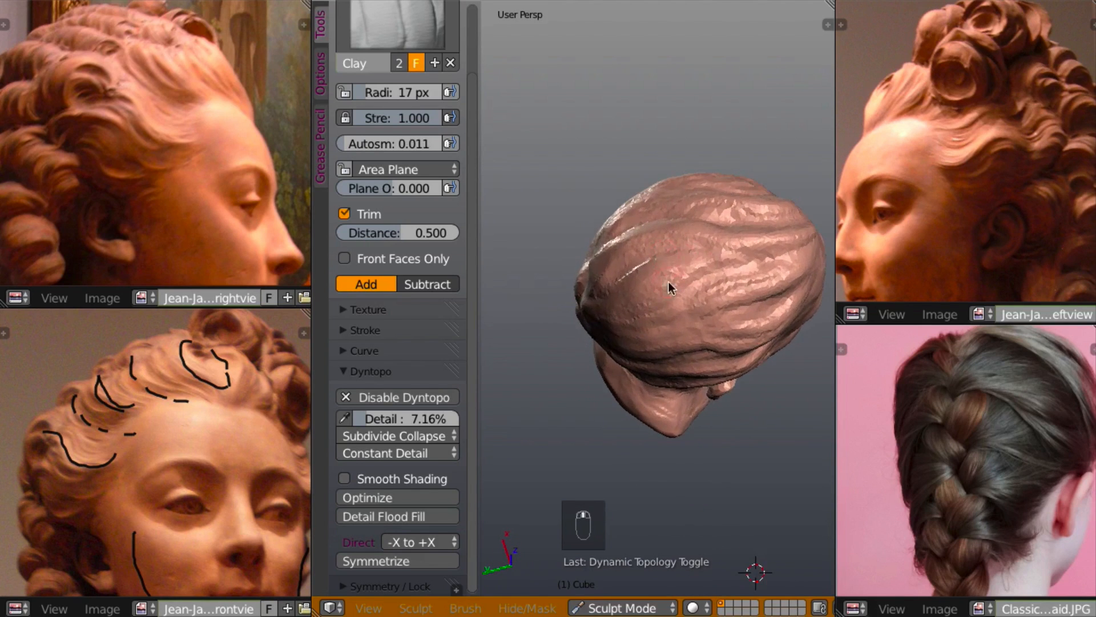
mouse_move(606, 313)
middle_down()
mouse_move(680, 272)
mouse_move(673, 260)
middle_up()
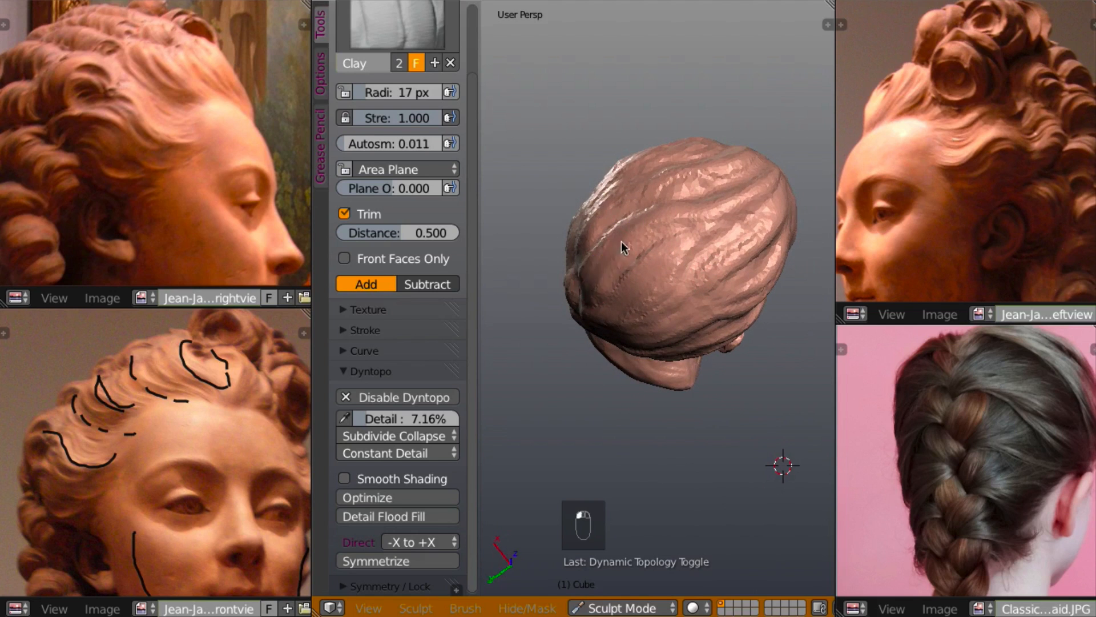
middle_drag(619, 211, 662, 223)
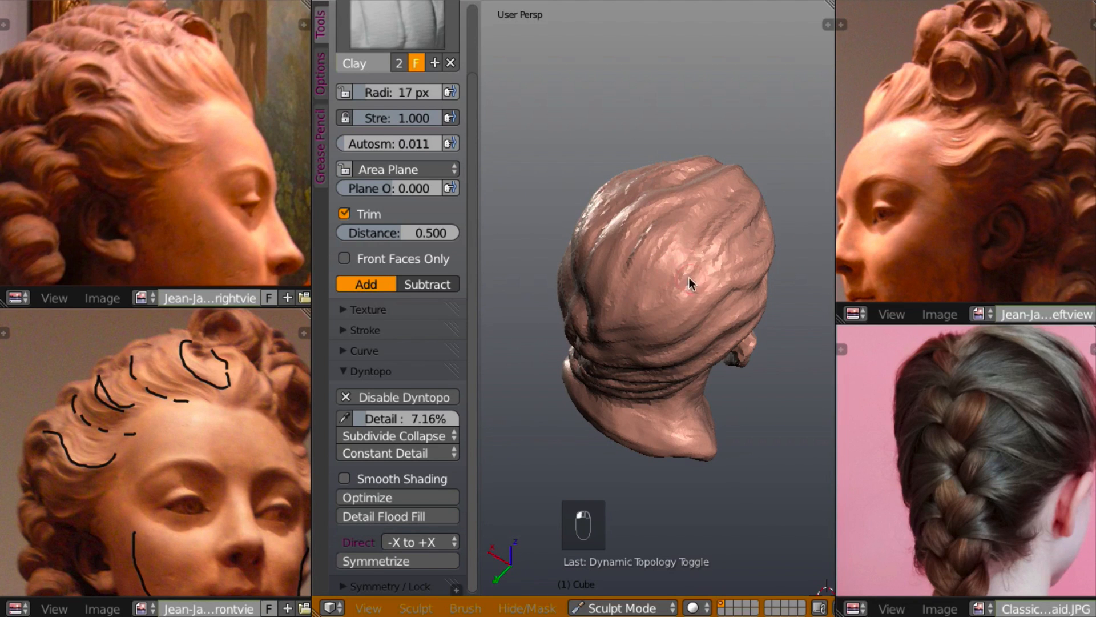
mouse_move(687, 299)
middle_down()
mouse_move(663, 253)
mouse_move(681, 299)
mouse_move(611, 238)
mouse_move(621, 292)
mouse_move(616, 240)
mouse_move(617, 253)
mouse_move(653, 266)
mouse_move(648, 249)
mouse_move(702, 288)
mouse_move(757, 296)
mouse_move(824, 283)
mouse_move(756, 247)
mouse_move(727, 250)
mouse_move(731, 261)
mouse_move(587, 264)
mouse_move(627, 274)
mouse_move(697, 269)
mouse_move(702, 249)
mouse_move(795, 269)
middle_up()
scroll(698, 260, up, 2)
scroll(761, 278, up, 2)
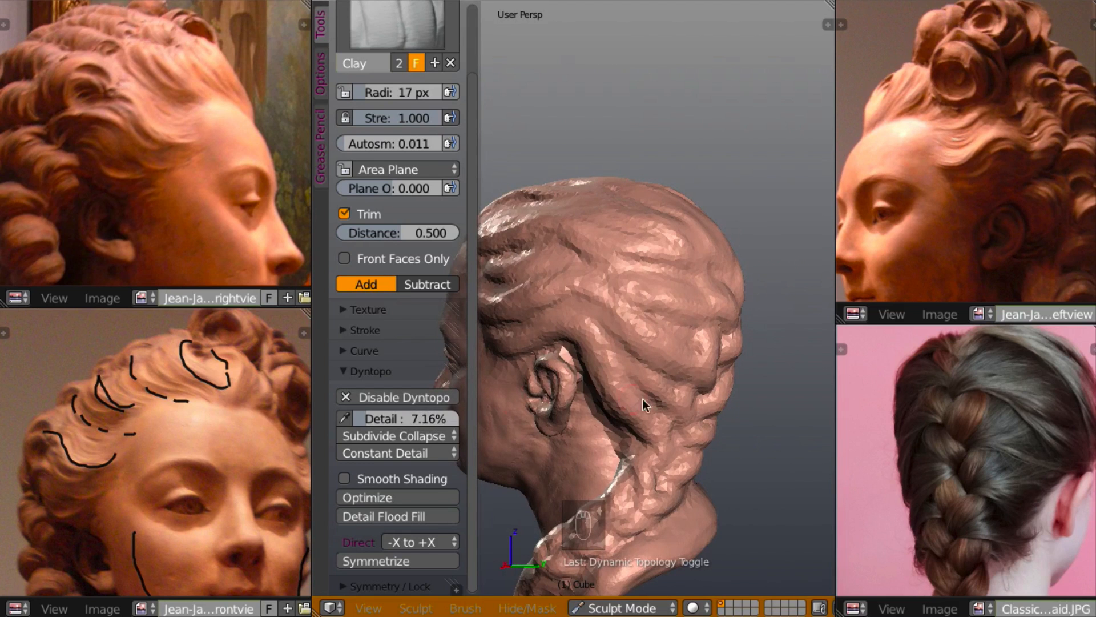
mouse_move(642, 398)
middle_down()
mouse_move(666, 429)
mouse_move(663, 403)
mouse_move(598, 392)
mouse_move(643, 389)
middle_up()
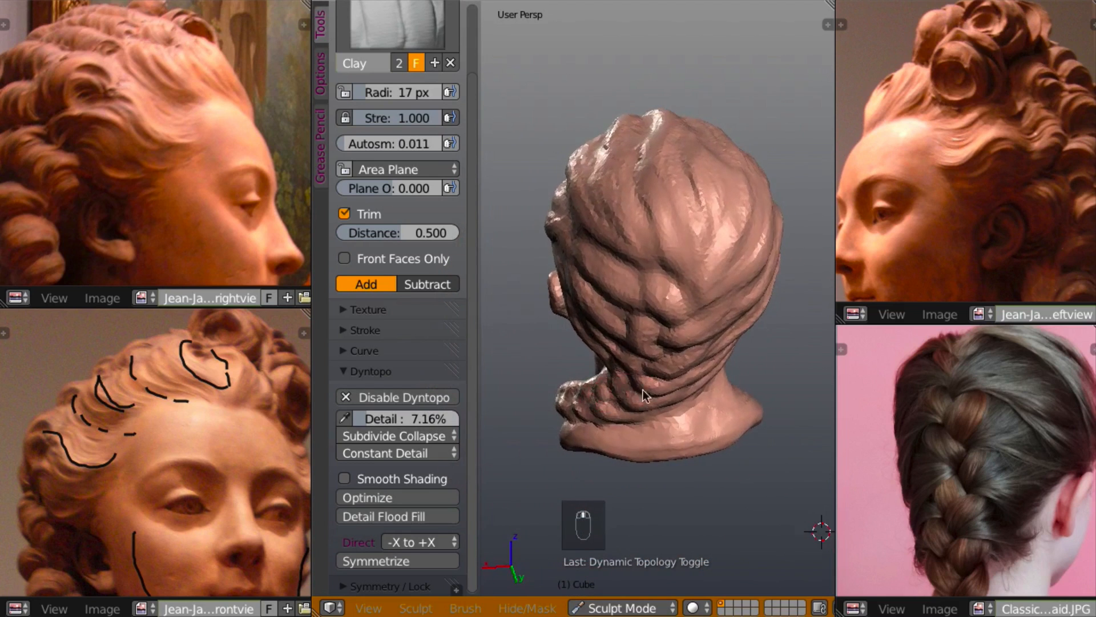
- Lower the dynamic topology detail to 3.81%
scroll(676, 376, up, 5)
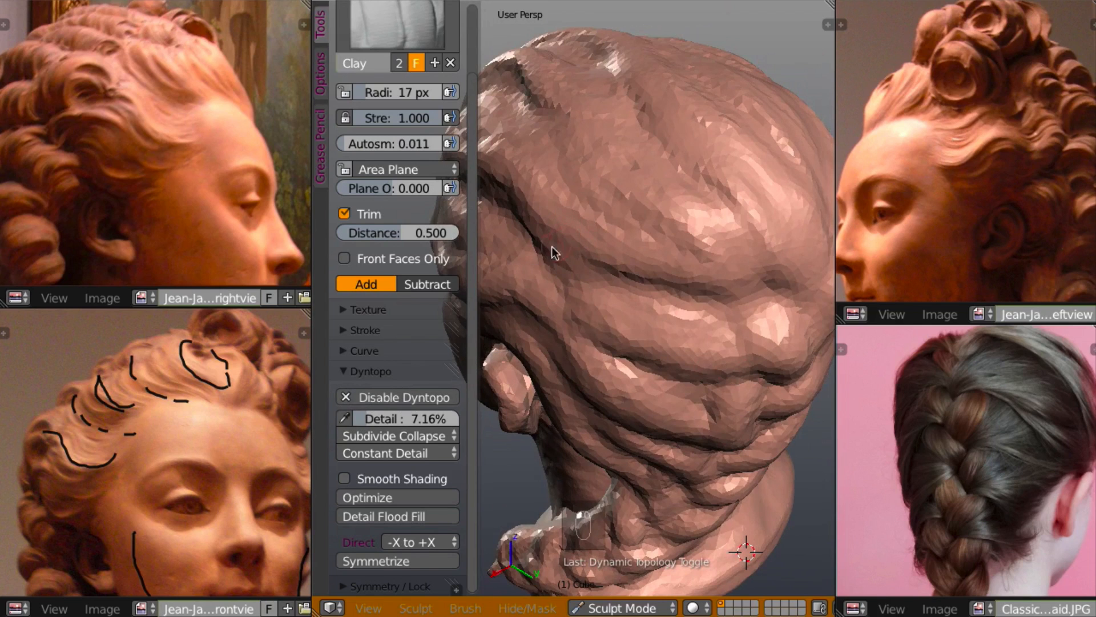
click(424, 420)
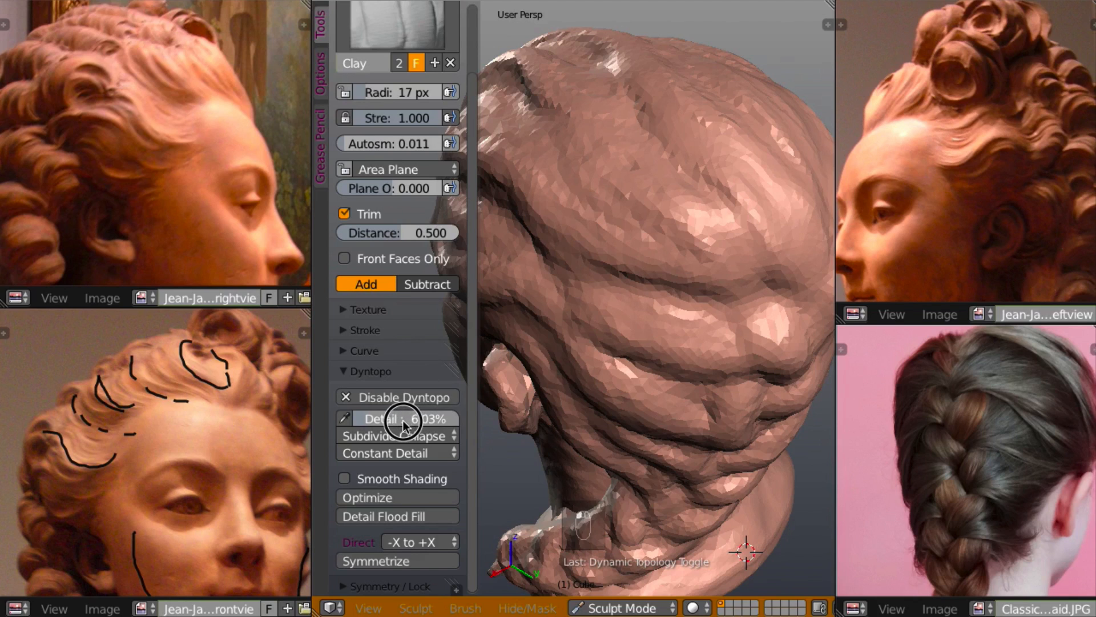
drag(402, 424, 378, 424)
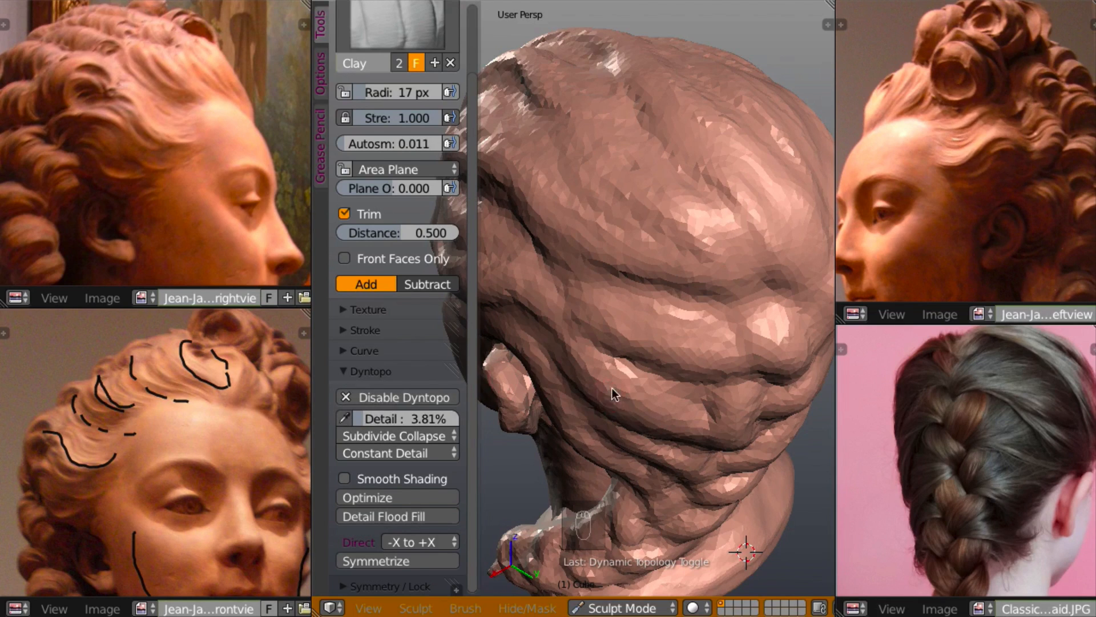
- Sculpt fine strands along the upper wavy lock at the temple with the 17 px Clay brush
mouse_move(612, 388)
middle_down()
mouse_move(716, 355)
mouse_move(679, 365)
mouse_move(700, 325)
mouse_move(671, 337)
mouse_move(670, 348)
mouse_move(674, 334)
middle_up()
scroll(674, 334, up, 6)
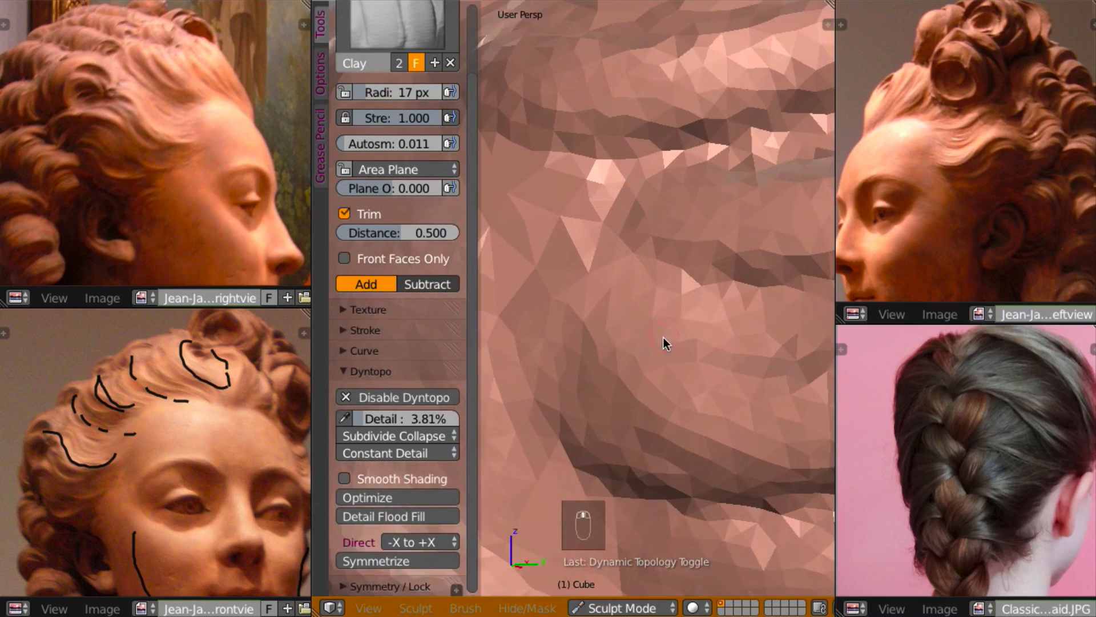
scroll(663, 338, down, 5)
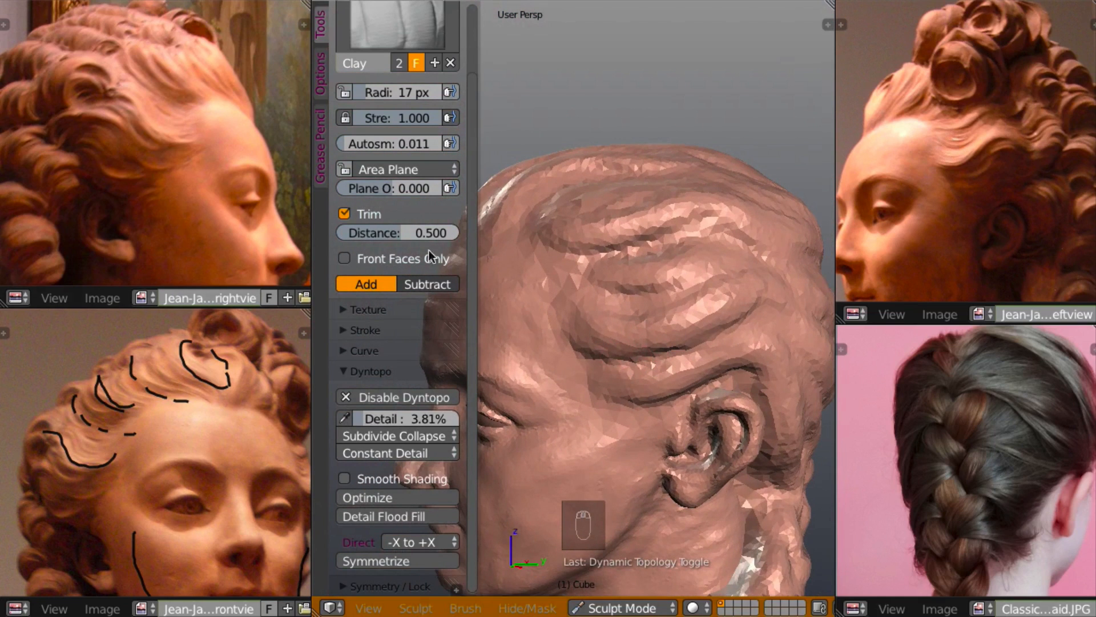
mouse_move(563, 303)
middle_down()
mouse_move(577, 313)
mouse_move(656, 311)
mouse_move(678, 342)
mouse_move(665, 306)
mouse_move(666, 352)
mouse_move(641, 342)
mouse_move(623, 299)
mouse_move(569, 292)
mouse_move(580, 311)
mouse_move(538, 304)
middle_up()
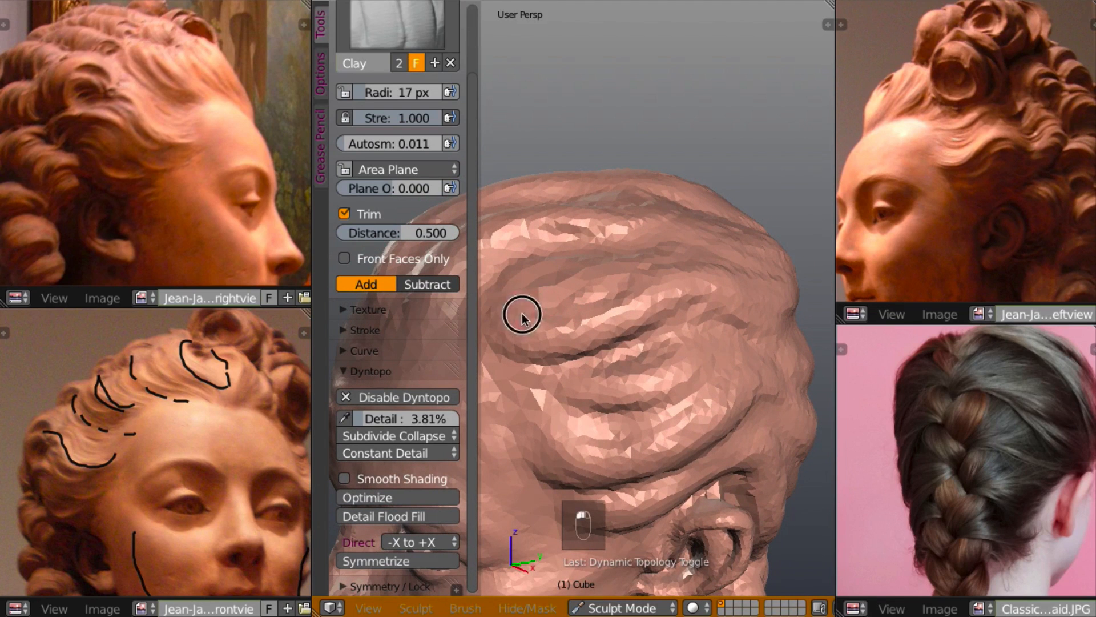
mouse_move(505, 313)
mouse_down()
mouse_move(607, 306)
mouse_move(505, 330)
mouse_move(623, 313)
mouse_up()
drag(538, 330, 669, 309)
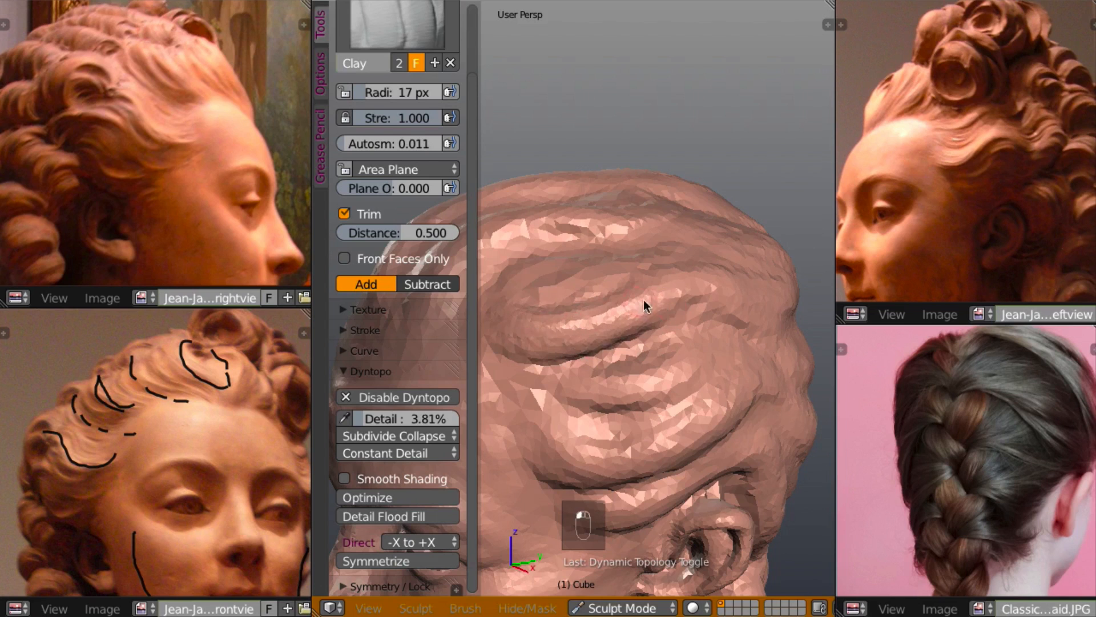
- Continue the upper temple lock's fine strands back along the side of the head towards the crown
mouse_move(644, 301)
middle_down()
mouse_move(658, 333)
mouse_move(560, 304)
middle_up()
mouse_move(503, 302)
mouse_down()
mouse_move(565, 299)
mouse_move(604, 282)
mouse_move(522, 307)
mouse_up()
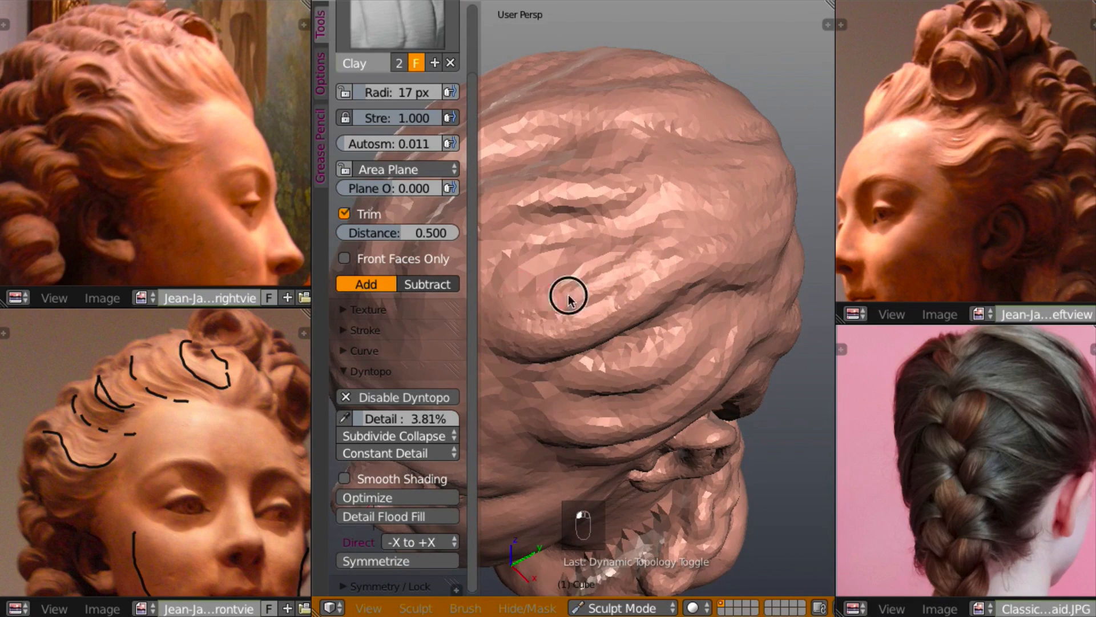
mouse_move(568, 297)
middle_down()
mouse_move(612, 225)
mouse_move(499, 286)
mouse_move(564, 224)
mouse_move(584, 297)
mouse_move(532, 311)
middle_up()
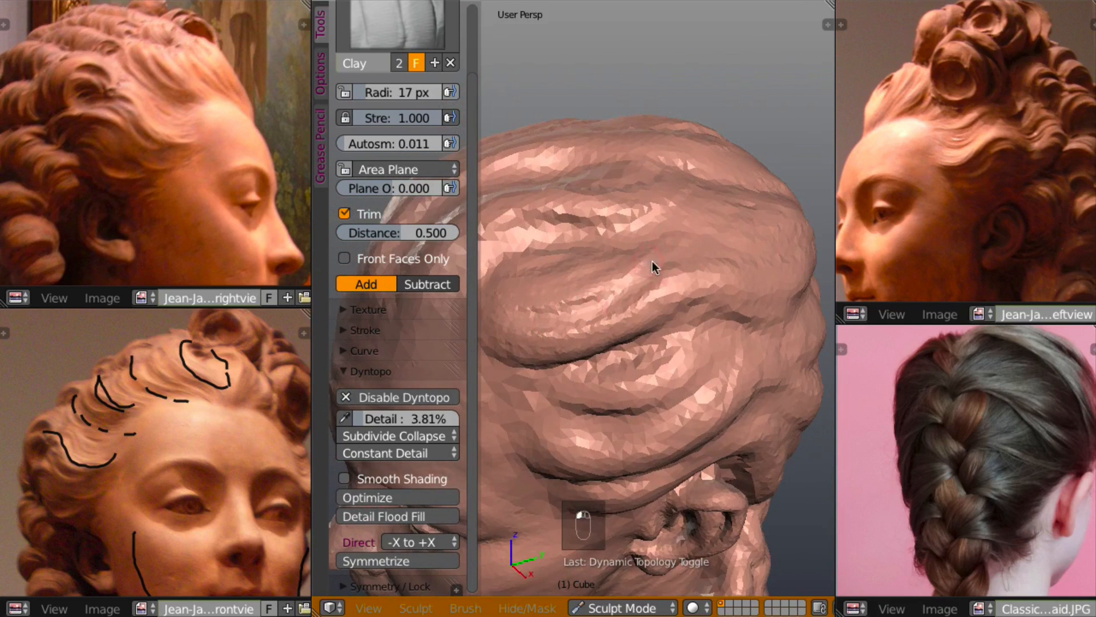
middle_drag(652, 262, 634, 287)
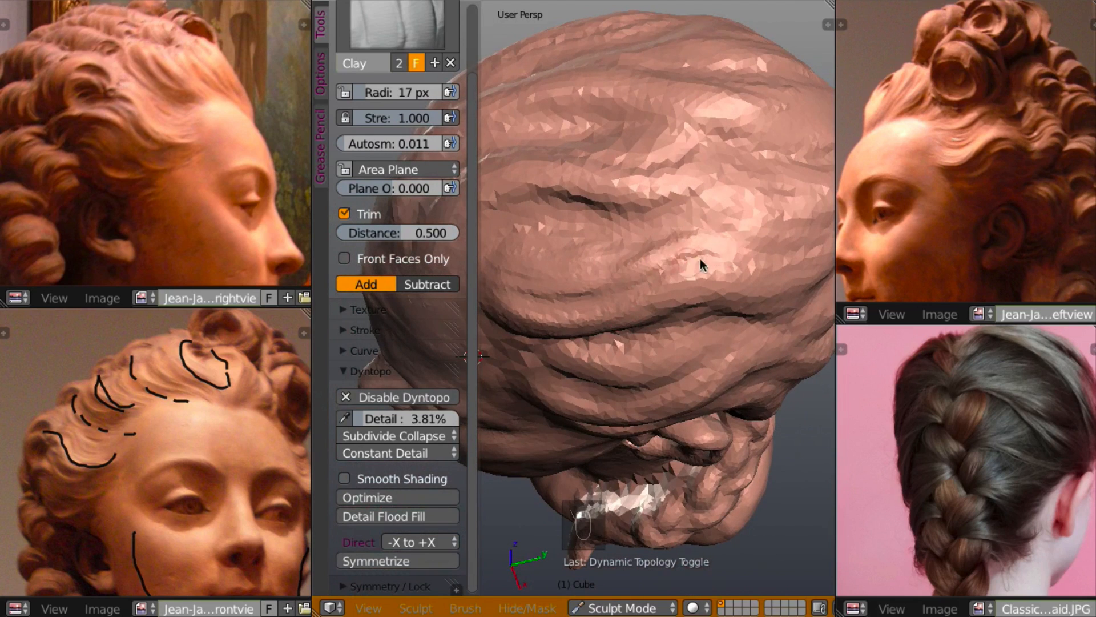
mouse_move(702, 259)
middle_down()
mouse_move(815, 172)
mouse_move(660, 183)
mouse_move(548, 310)
middle_up()
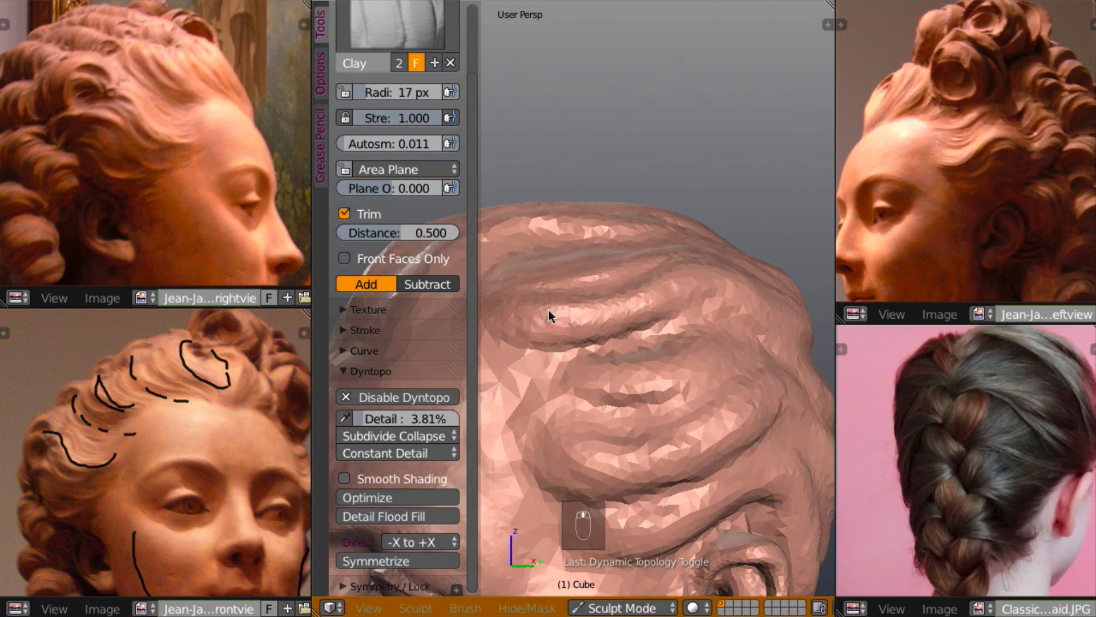
middle_drag(615, 328, 647, 330)
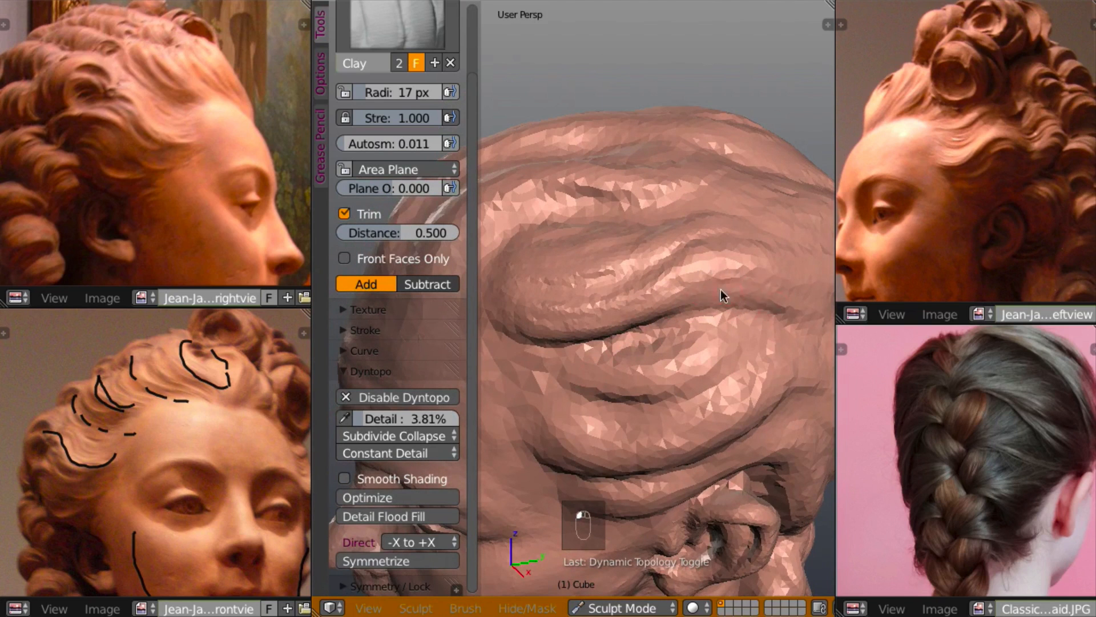
- Sculpt fine strands into the narrow lock directly beneath the upper temple lock, following its curve backwards
mouse_move(721, 293)
middle_down()
mouse_move(764, 283)
mouse_move(612, 378)
middle_up()
drag(562, 365, 688, 361)
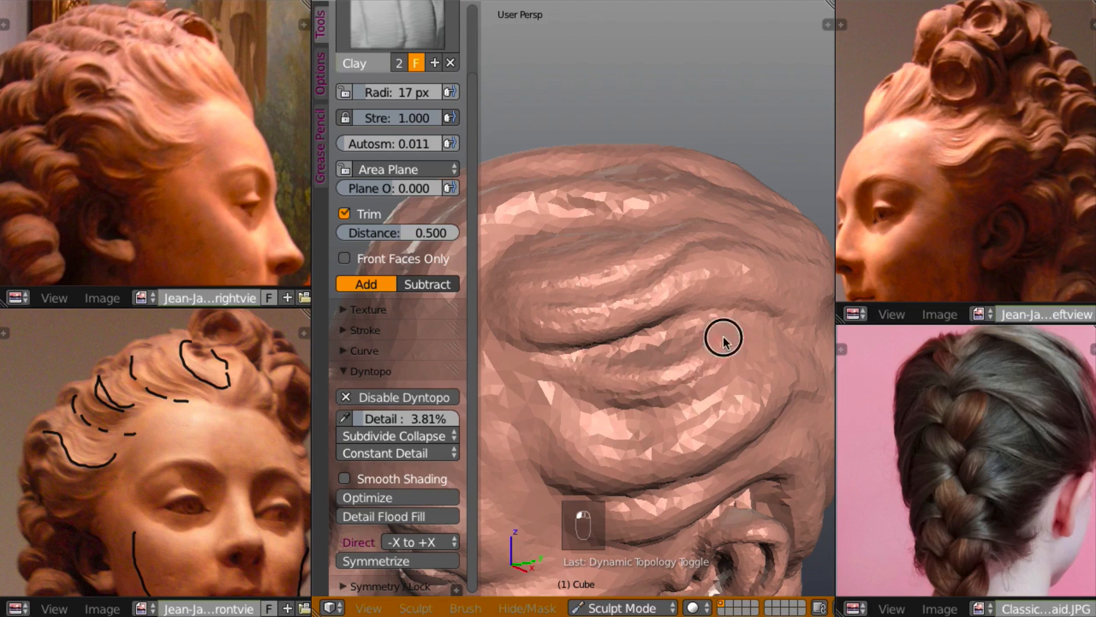
middle_drag(655, 355, 643, 381)
mouse_move(587, 356)
mouse_down()
mouse_move(671, 354)
mouse_move(697, 324)
mouse_up()
mouse_move(618, 355)
mouse_down()
mouse_move(677, 327)
mouse_move(628, 349)
mouse_move(664, 340)
mouse_up()
mouse_move(663, 340)
middle_down()
mouse_move(739, 229)
mouse_move(670, 334)
mouse_move(612, 349)
mouse_move(752, 262)
mouse_move(665, 231)
mouse_move(558, 358)
middle_up()
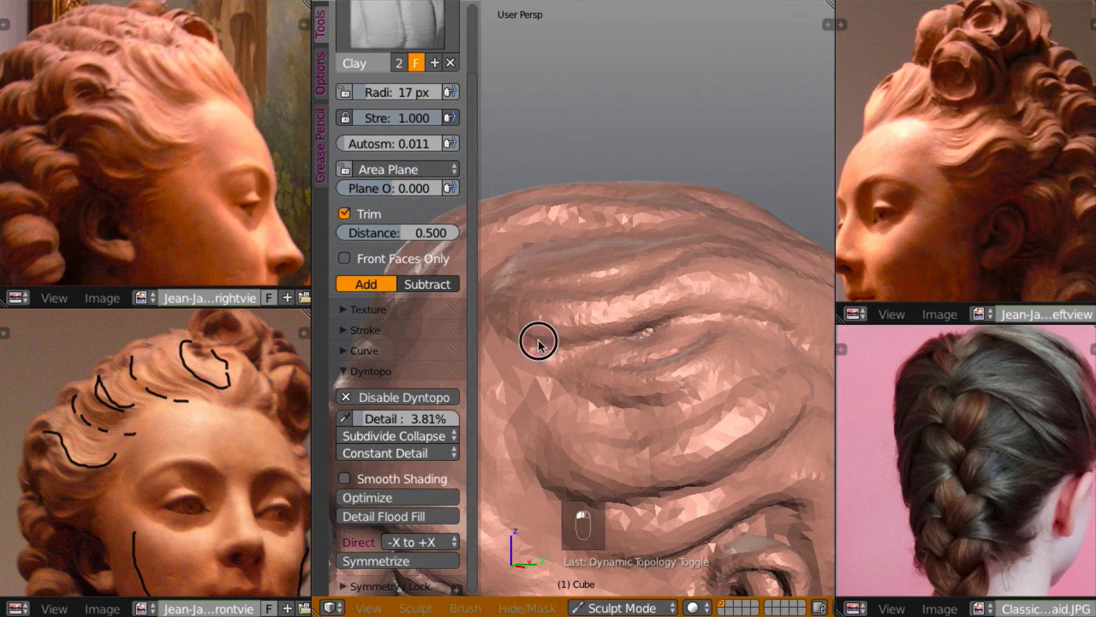
drag(628, 353, 652, 345)
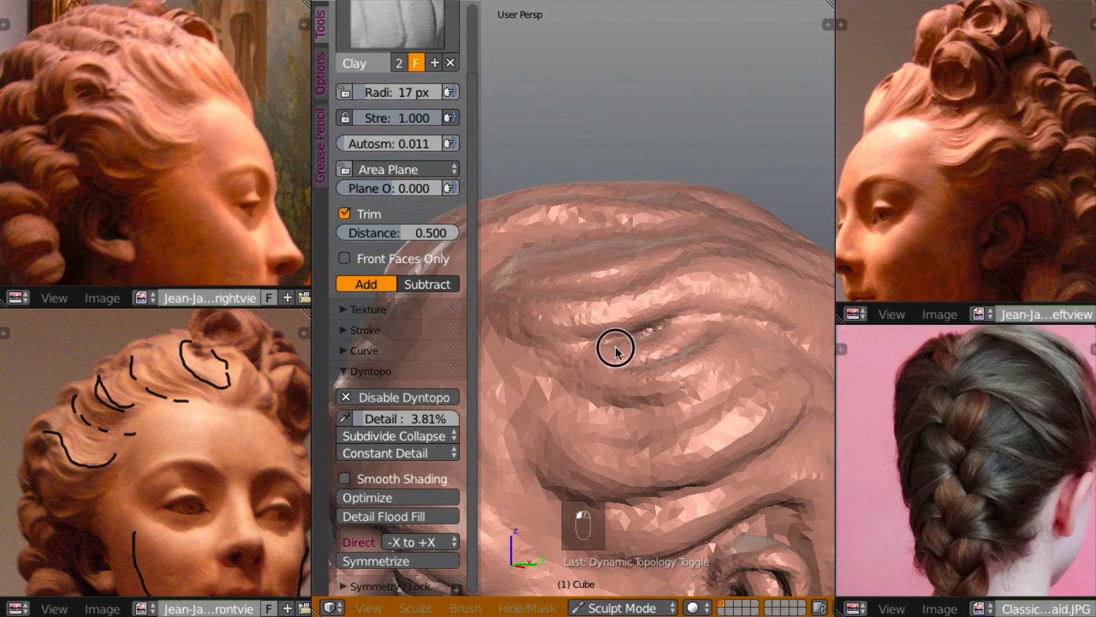
middle_drag(669, 369, 655, 350)
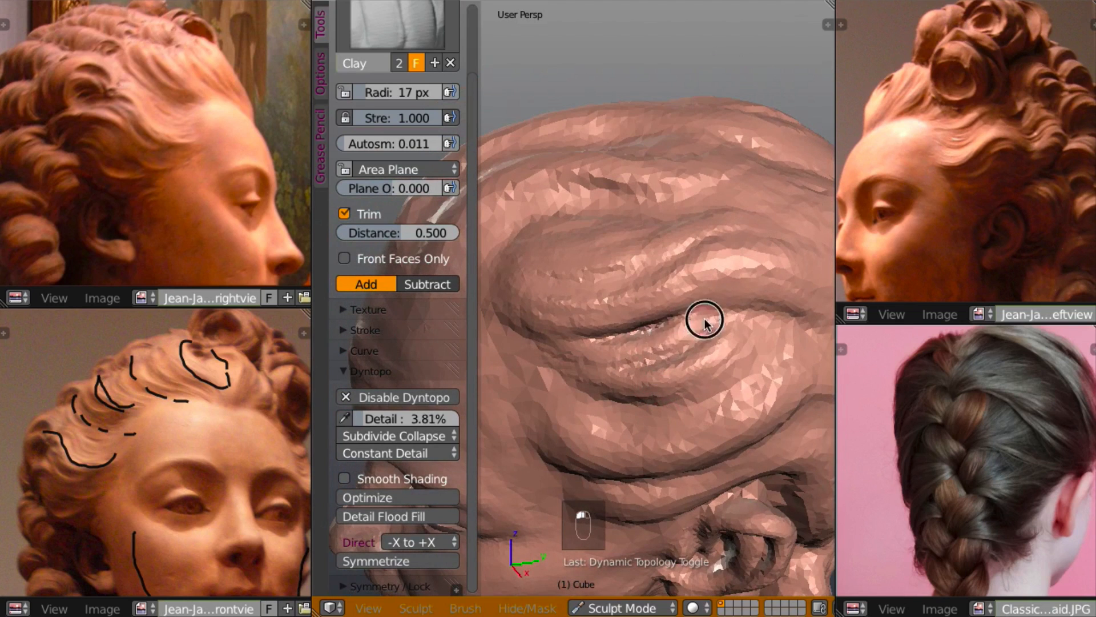
- Build up curved strands where the narrow side lock meets the wide lock above the ear
mouse_move(710, 324)
middle_down()
mouse_move(694, 361)
mouse_move(727, 331)
middle_up()
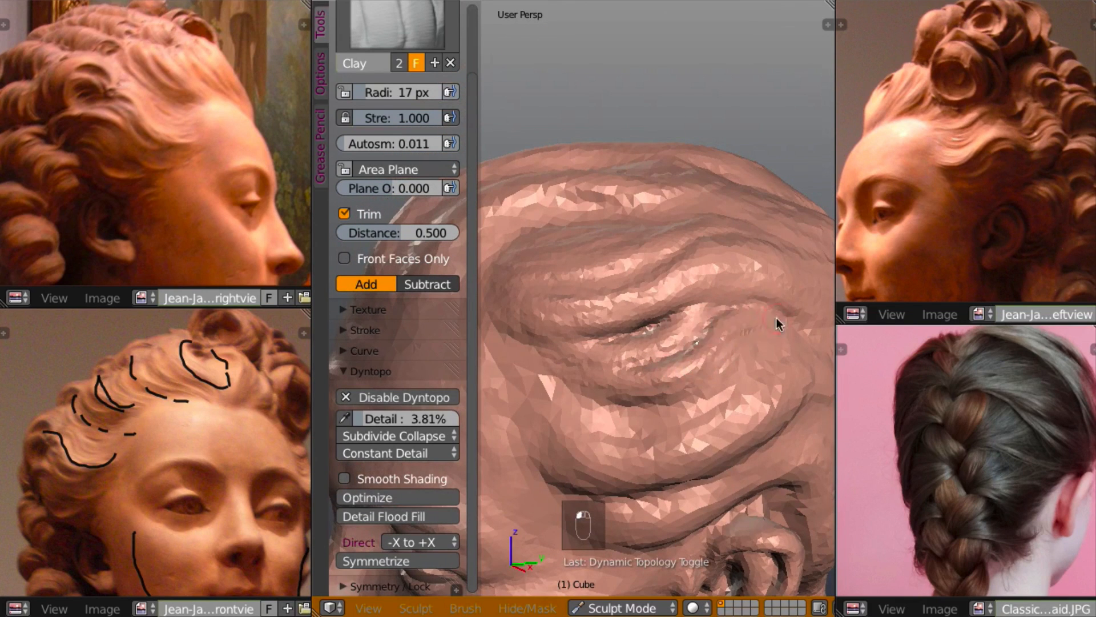
mouse_move(776, 318)
middle_down()
mouse_move(706, 410)
mouse_move(717, 344)
mouse_move(732, 340)
mouse_move(670, 428)
mouse_move(680, 389)
mouse_move(582, 388)
middle_up()
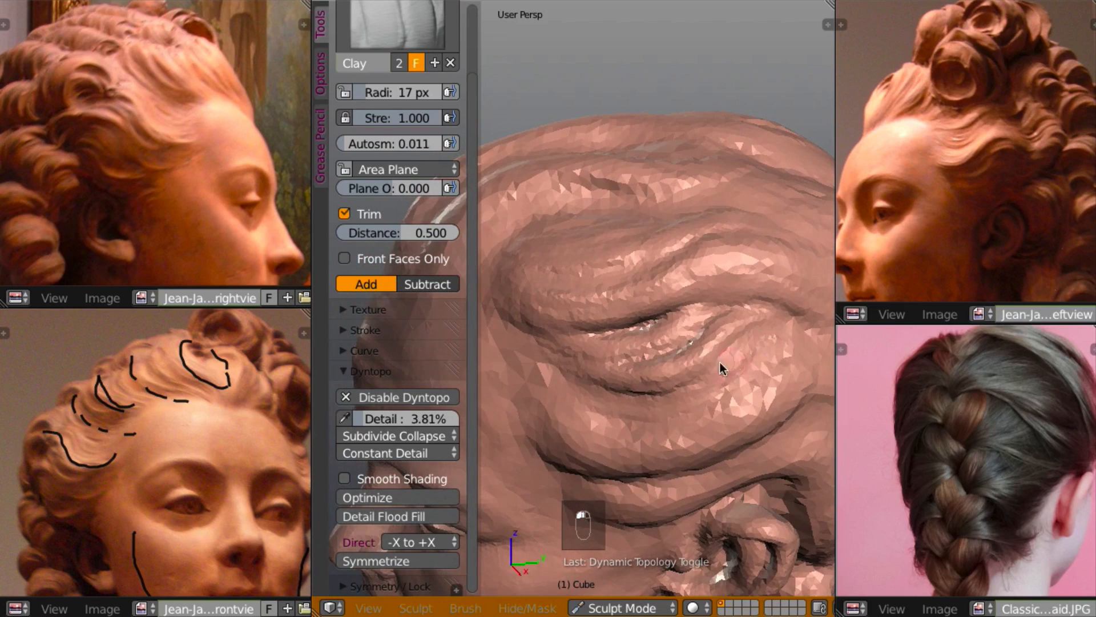
middle_drag(800, 333, 718, 373)
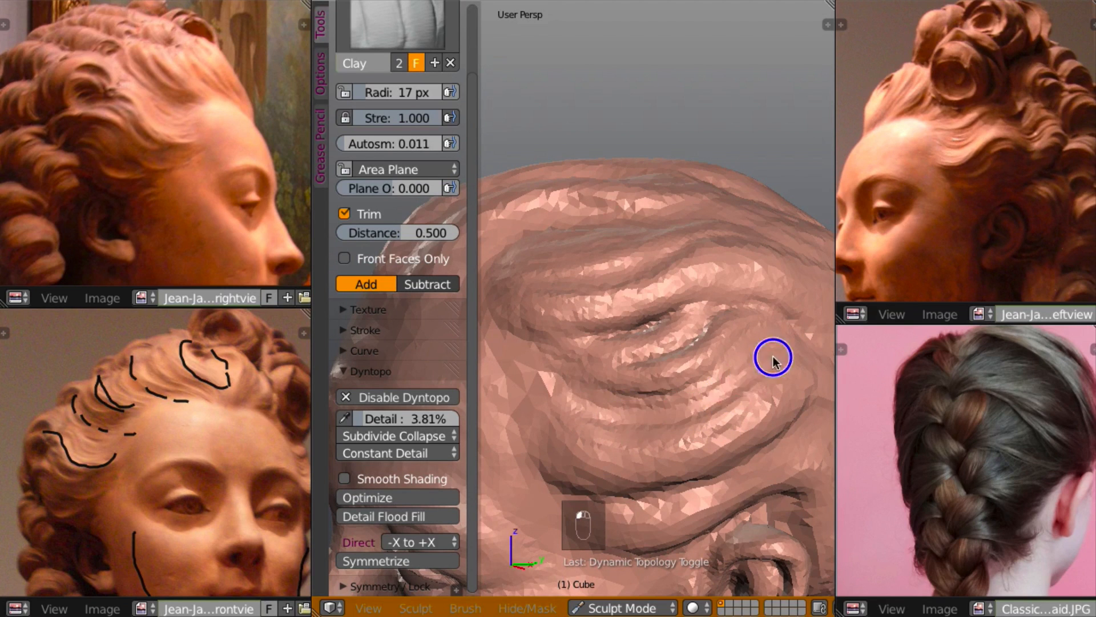
mouse_move(775, 360)
middle_down()
mouse_move(680, 441)
mouse_move(687, 399)
middle_up()
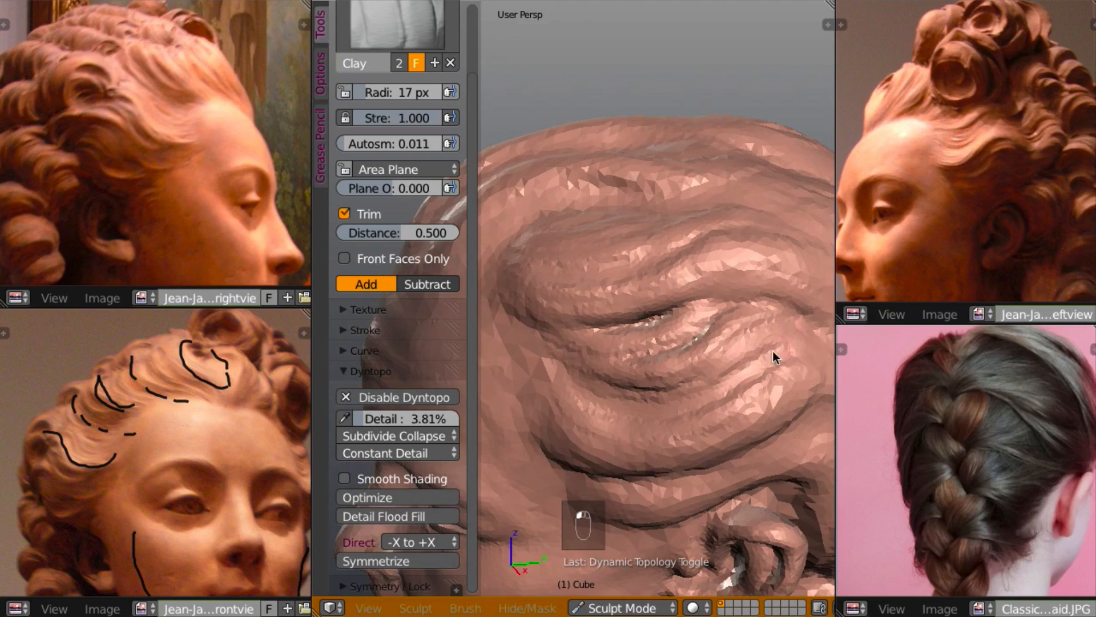
- Sculpt long strands along the wide lock above the ear and carry them towards the back of the head
mouse_move(775, 357)
middle_down()
mouse_move(854, 341)
mouse_move(780, 320)
mouse_move(761, 325)
mouse_move(776, 345)
mouse_move(714, 345)
mouse_move(786, 328)
mouse_move(724, 351)
mouse_move(653, 334)
middle_up()
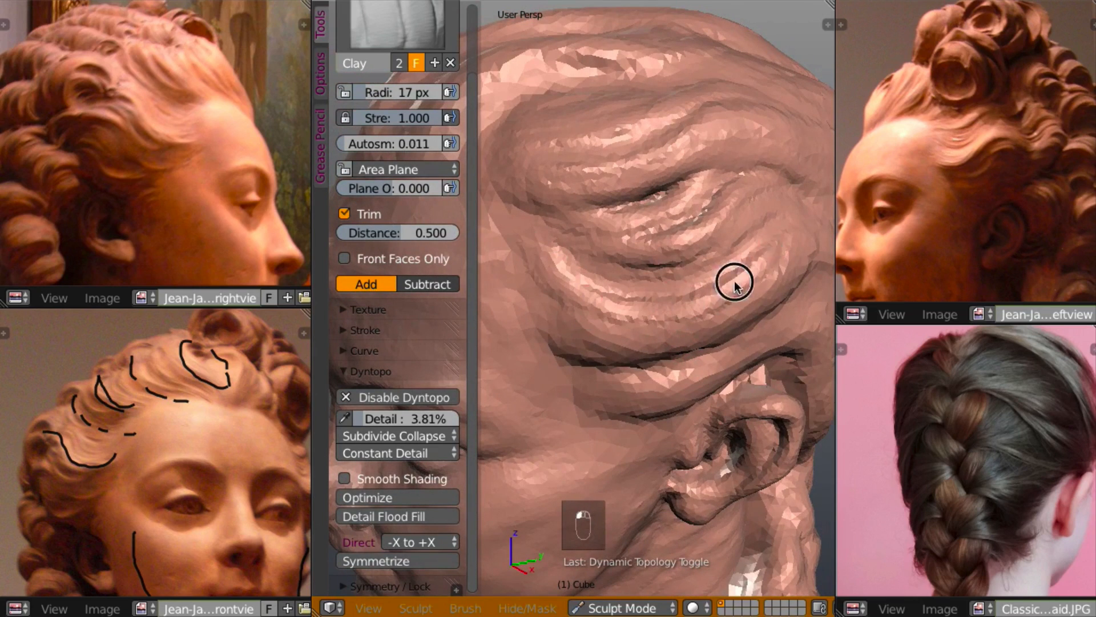
mouse_move(734, 282)
middle_down()
mouse_move(642, 279)
mouse_move(694, 283)
mouse_move(721, 309)
mouse_move(703, 303)
mouse_move(673, 338)
middle_up()
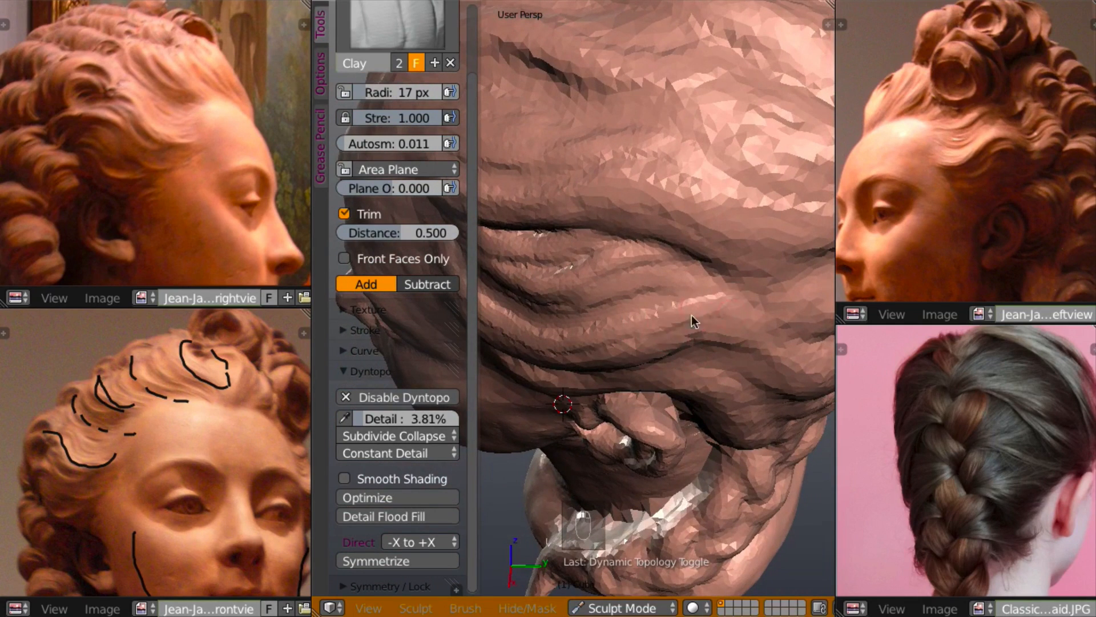
middle_drag(705, 320, 752, 259)
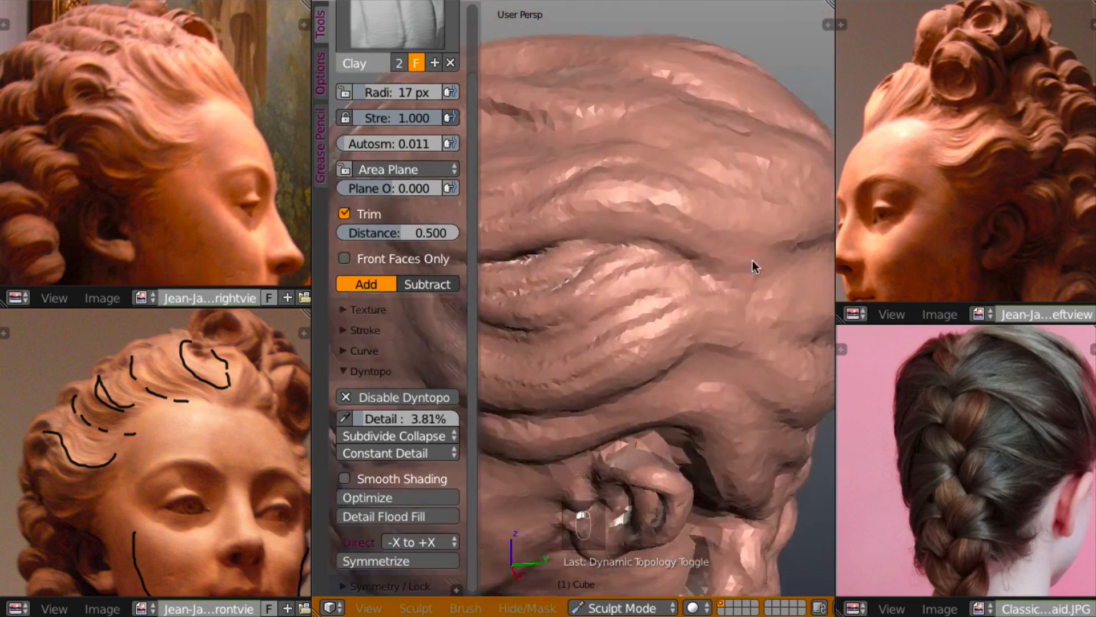
scroll(744, 256, down, 5)
- Sculpt strands into the lock above the upper temple lock, curving from the forehead hairline up over the side
mouse_move(721, 293)
middle_down()
mouse_move(755, 290)
mouse_move(728, 279)
mouse_move(729, 303)
mouse_move(736, 294)
mouse_move(718, 307)
mouse_move(720, 296)
mouse_move(681, 375)
mouse_move(660, 323)
mouse_move(688, 331)
middle_up()
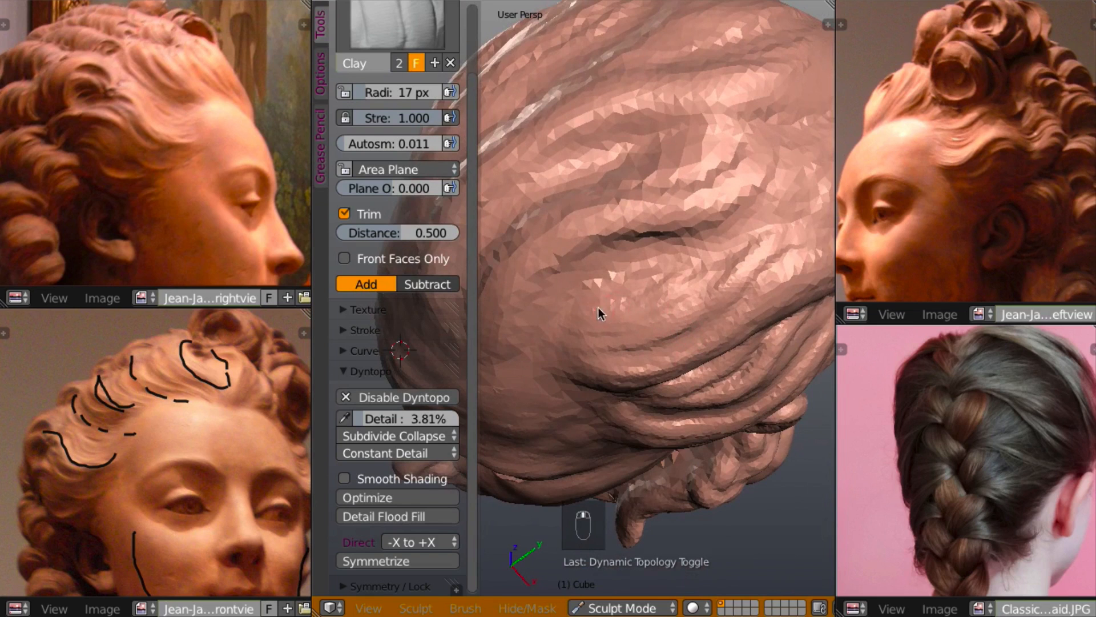
mouse_move(598, 312)
mouse_down()
mouse_move(632, 283)
mouse_move(656, 289)
mouse_move(716, 245)
mouse_up()
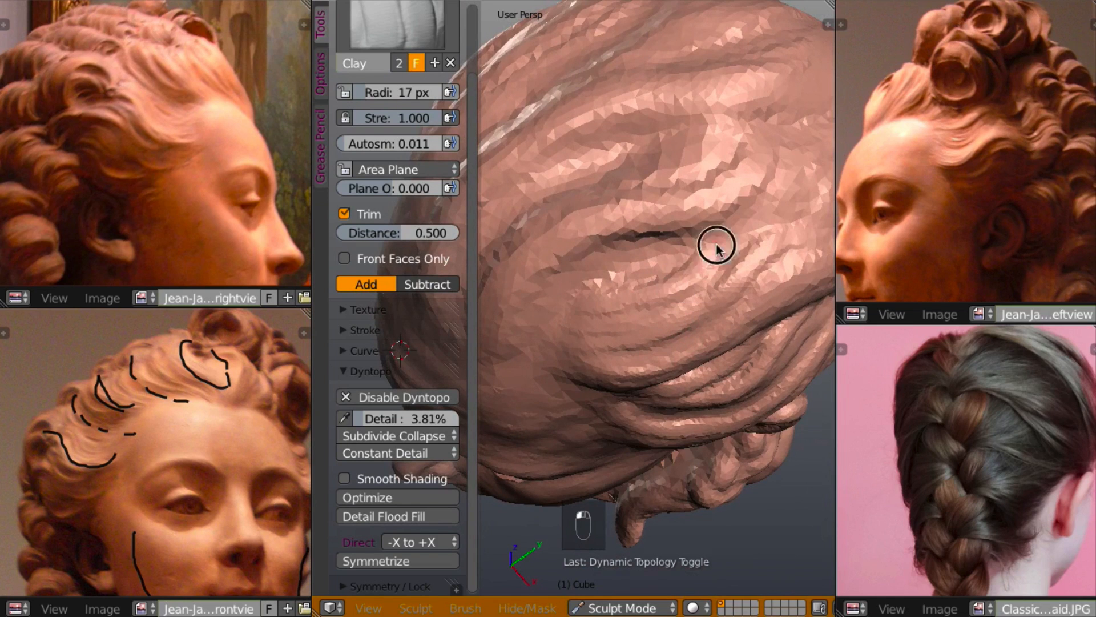
mouse_move(694, 275)
middle_down()
mouse_move(766, 217)
mouse_move(653, 280)
middle_up()
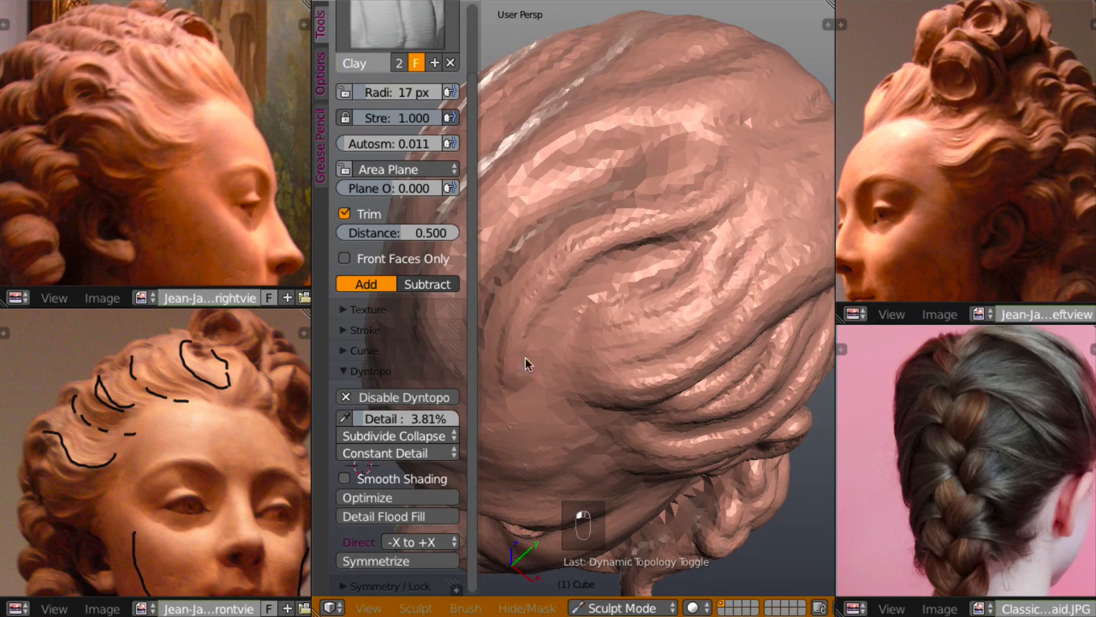
middle_drag(525, 357, 562, 242)
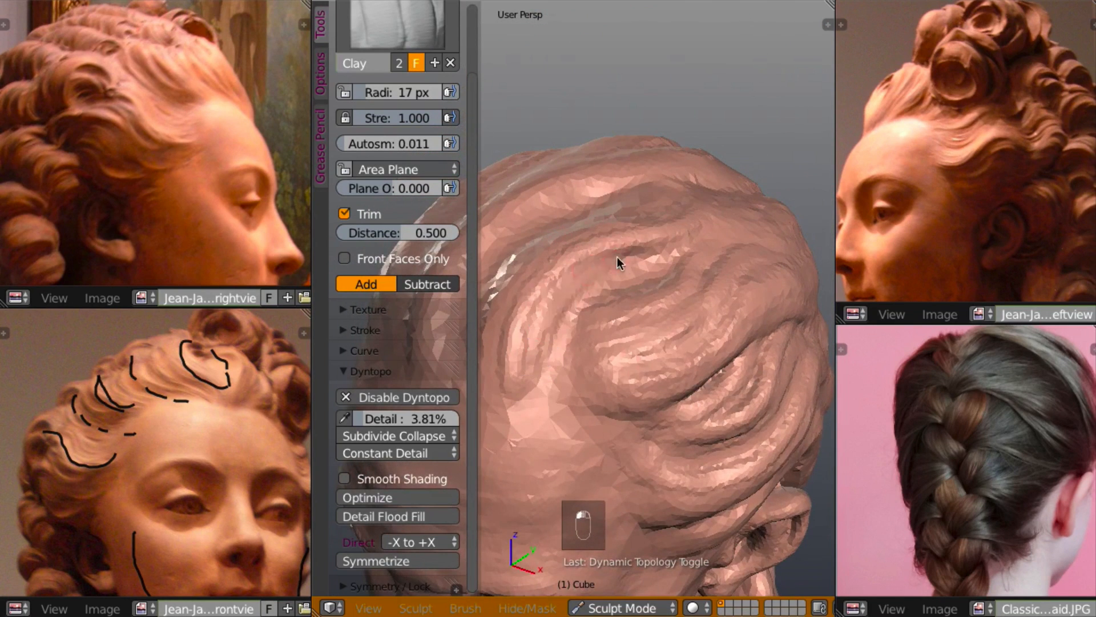
mouse_move(655, 256)
middle_down()
mouse_move(634, 314)
mouse_move(580, 274)
middle_up()
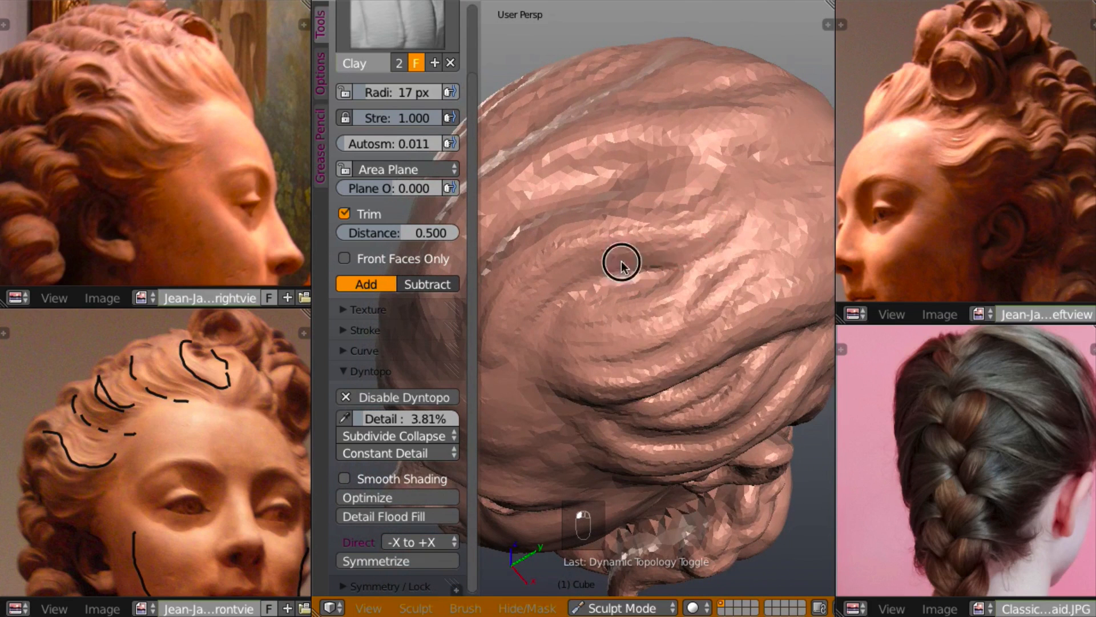
- Extend that lock's strands over the upper side of the head so they sweep into the crown
mouse_move(735, 246)
middle_down()
mouse_move(656, 225)
mouse_move(648, 245)
mouse_move(700, 251)
middle_up()
drag(717, 198, 746, 190)
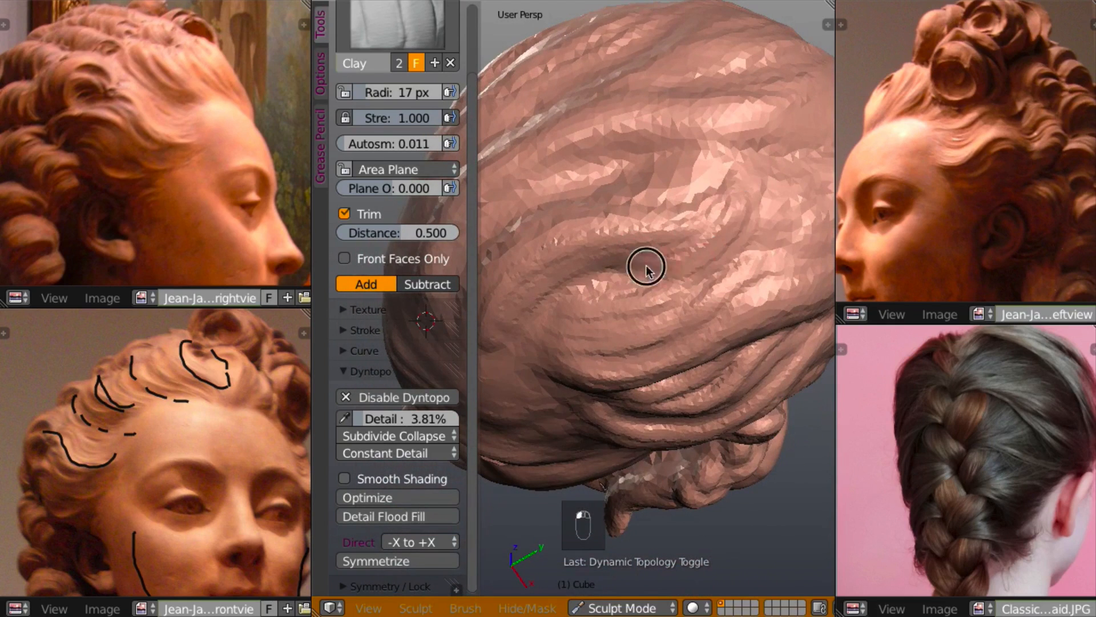
mouse_move(622, 234)
middle_down()
mouse_move(755, 167)
mouse_move(663, 304)
mouse_move(746, 168)
mouse_move(689, 274)
middle_up()
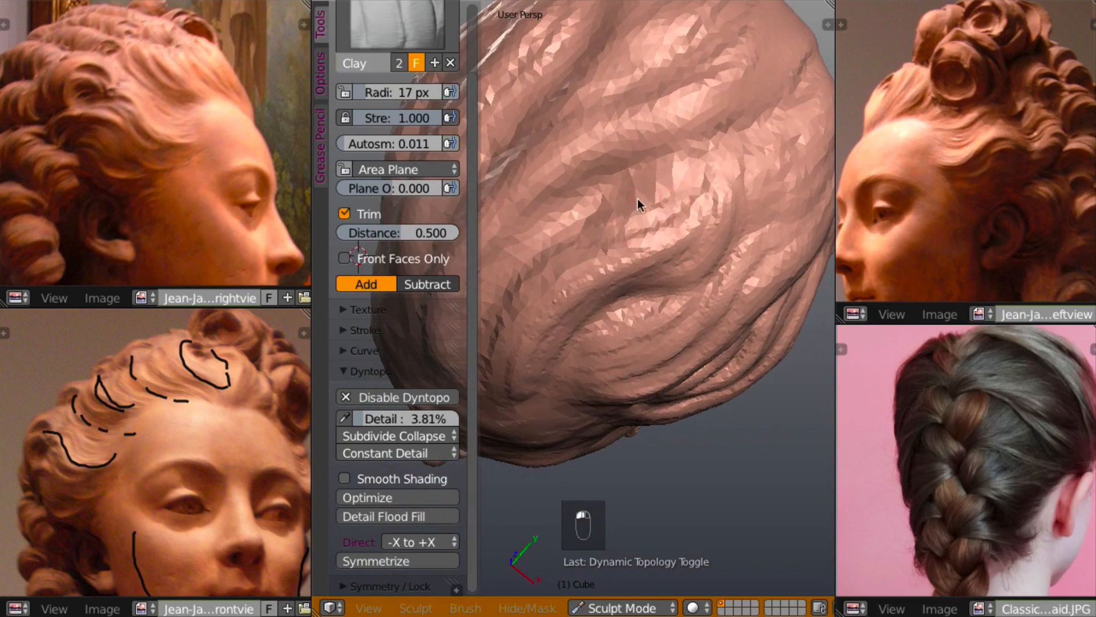
drag(690, 165, 702, 153)
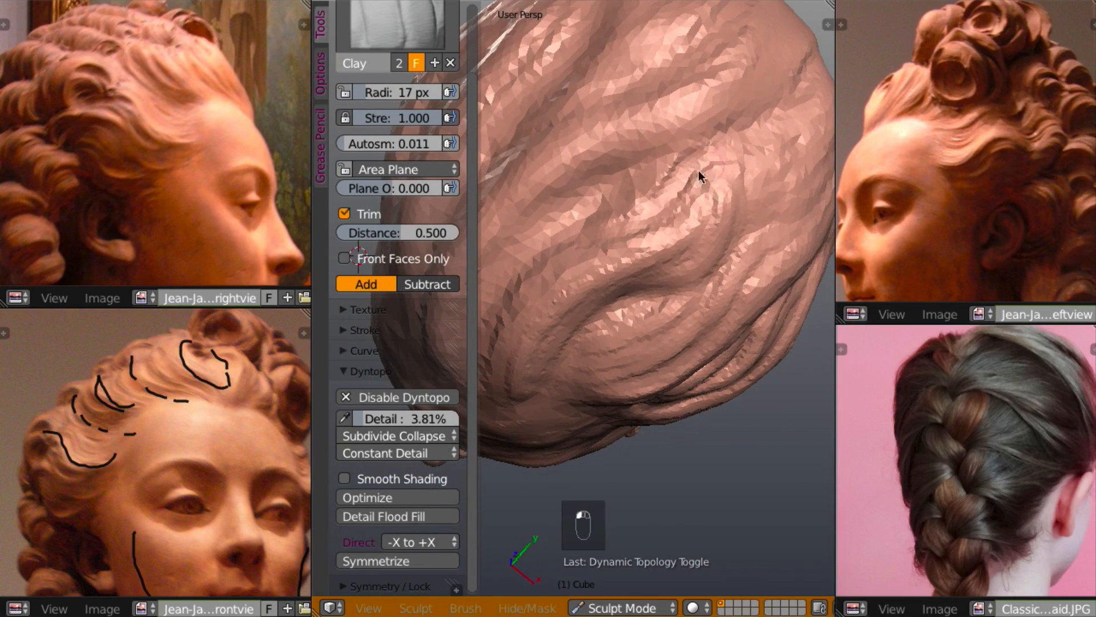
middle_drag(615, 211, 601, 193)
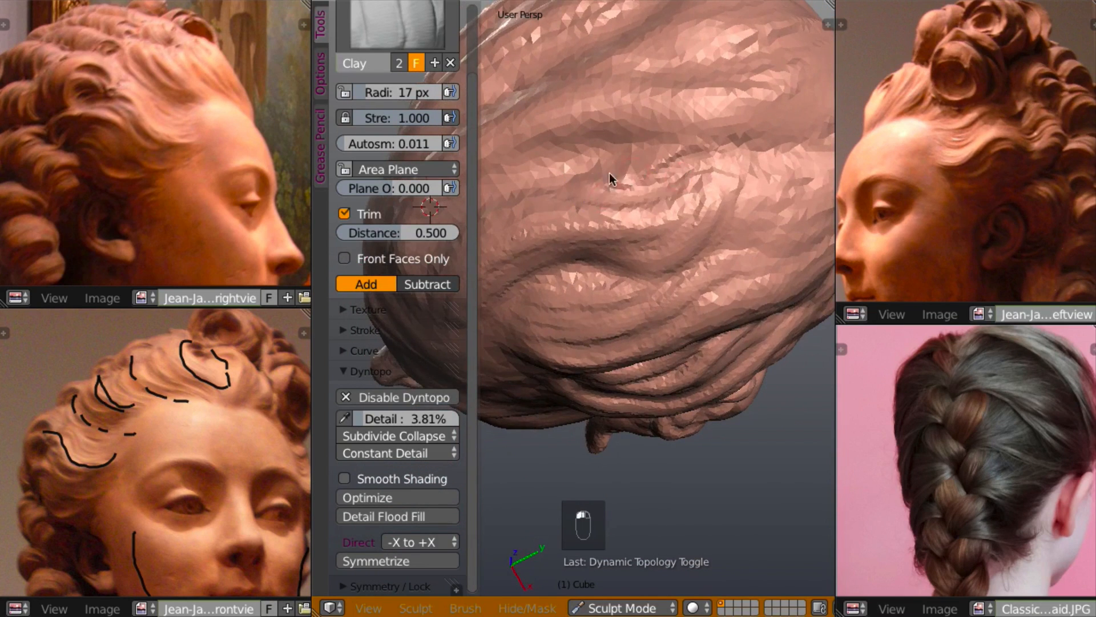
- Add parallel strands to the neighbouring lock nearer the top of the head, running from the hairline towards the crown
mouse_move(656, 164)
middle_down()
mouse_move(828, 100)
mouse_move(710, 233)
mouse_move(591, 217)
middle_up()
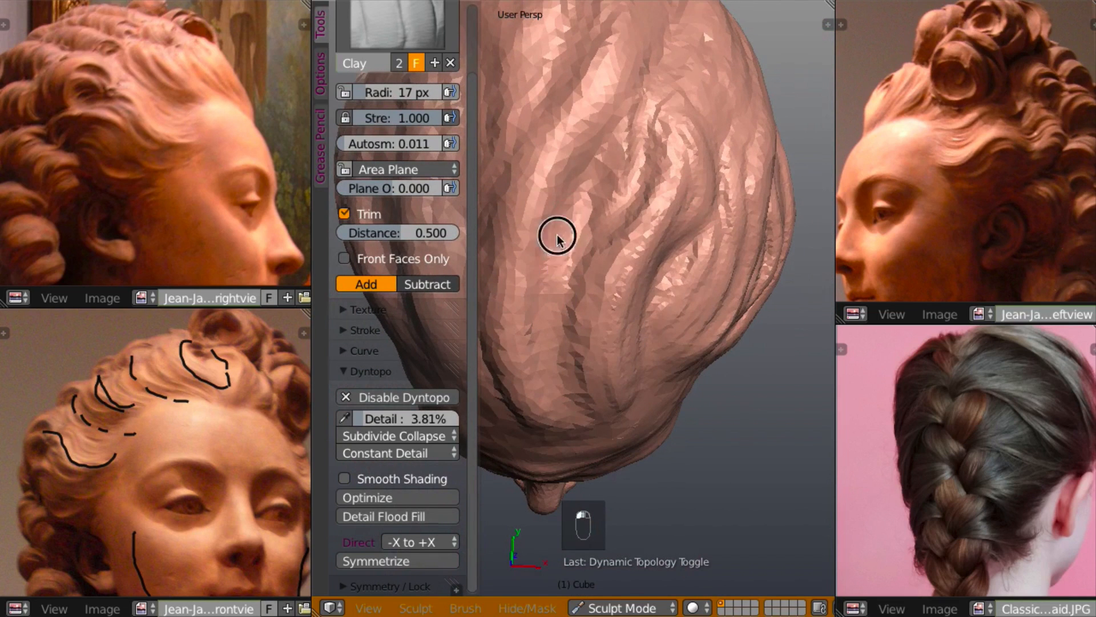
drag(581, 183, 634, 134)
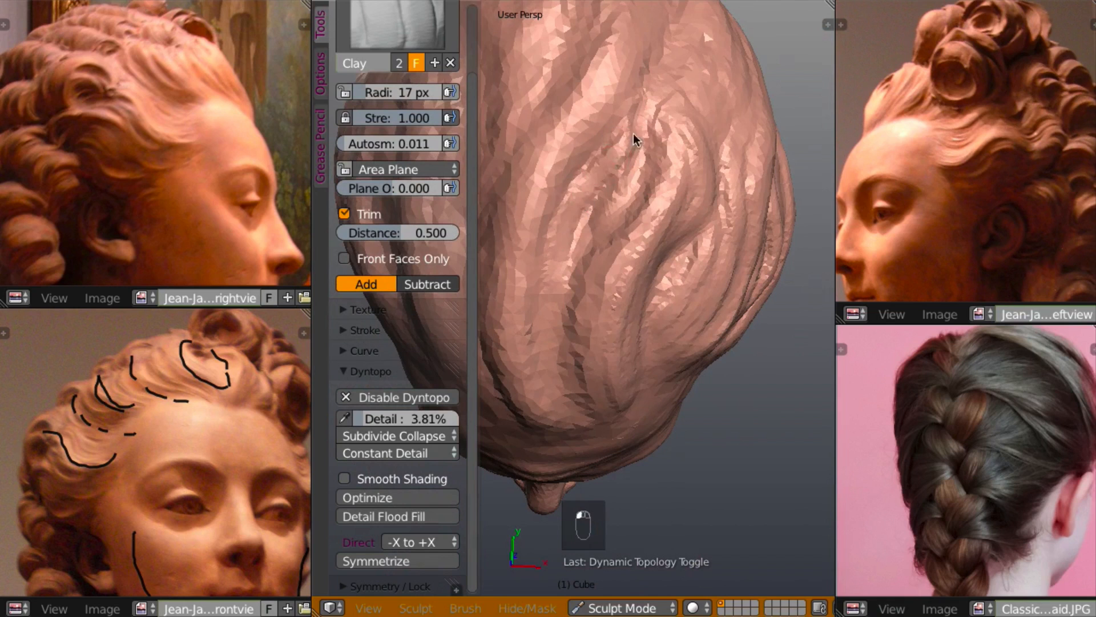
drag(569, 214, 625, 133)
mouse_move(586, 178)
mouse_down()
mouse_move(638, 119)
mouse_move(614, 142)
mouse_up()
mouse_move(616, 147)
middle_down()
mouse_move(647, 9)
mouse_move(525, 196)
mouse_move(568, 161)
middle_up()
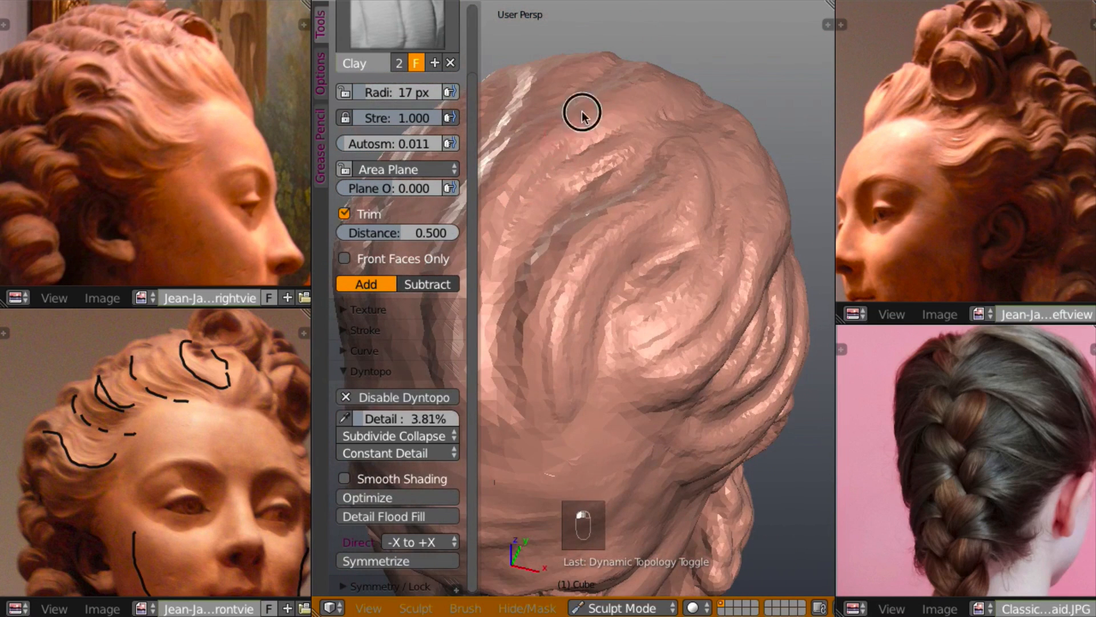
- Define the curved lock ends at the forehead hairline and sculpt strands into the lock nearer the head's centre
mouse_move(630, 109)
middle_down()
mouse_move(659, 52)
mouse_move(574, 179)
middle_up()
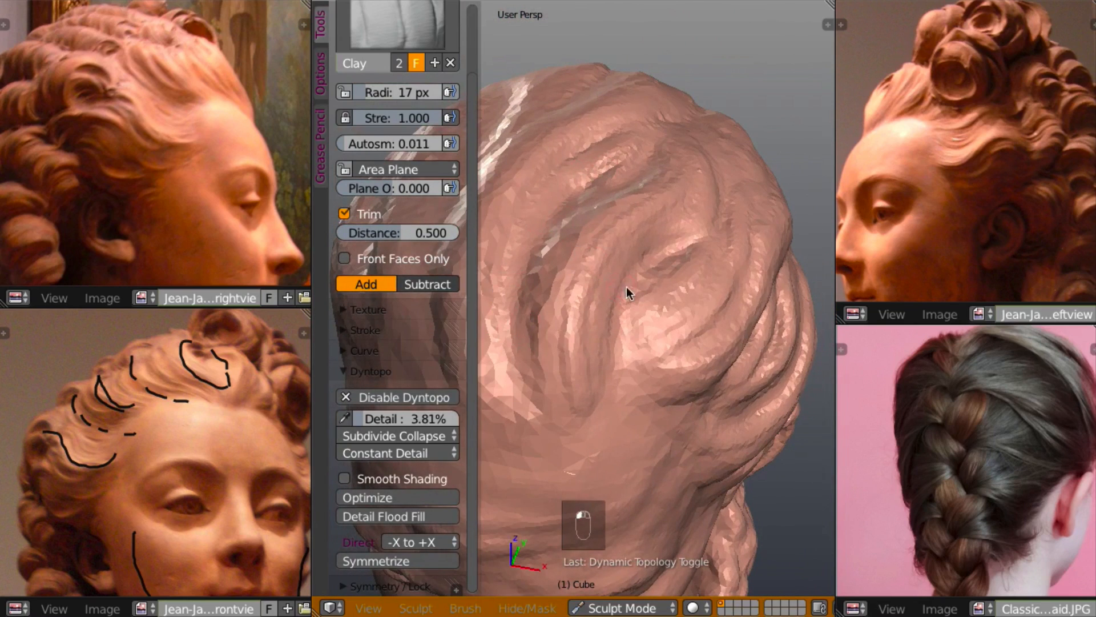
mouse_move(626, 286)
middle_down()
mouse_move(668, 194)
mouse_move(620, 227)
mouse_move(560, 232)
mouse_move(558, 286)
mouse_move(628, 174)
middle_up()
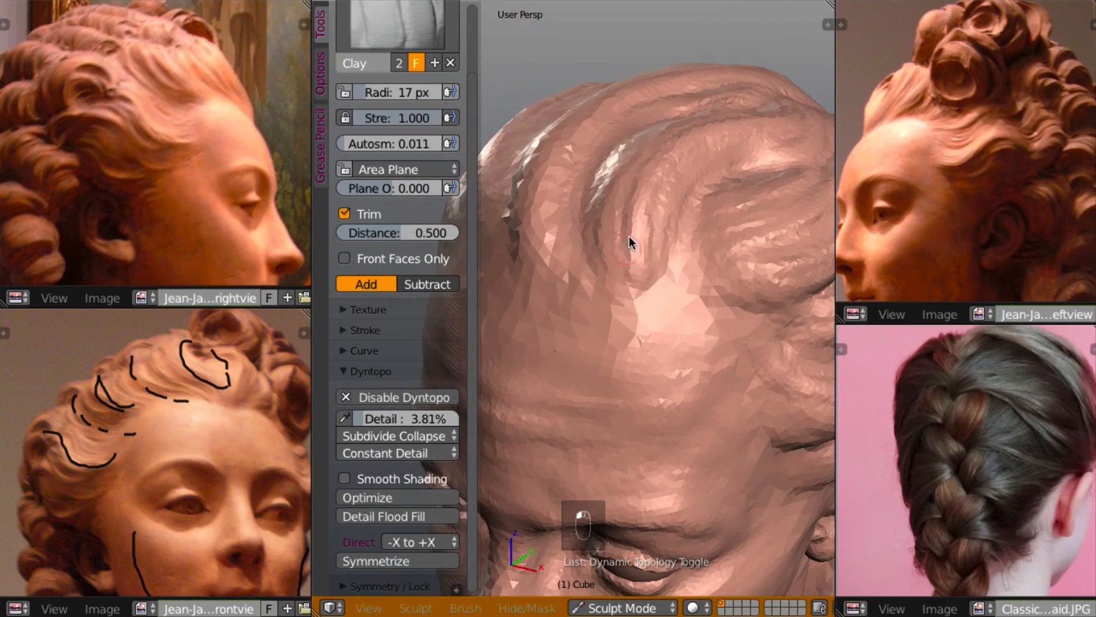
middle_drag(655, 244, 639, 175)
drag(542, 156, 564, 200)
mouse_move(553, 197)
middle_down()
mouse_move(553, 264)
mouse_move(575, 196)
middle_up()
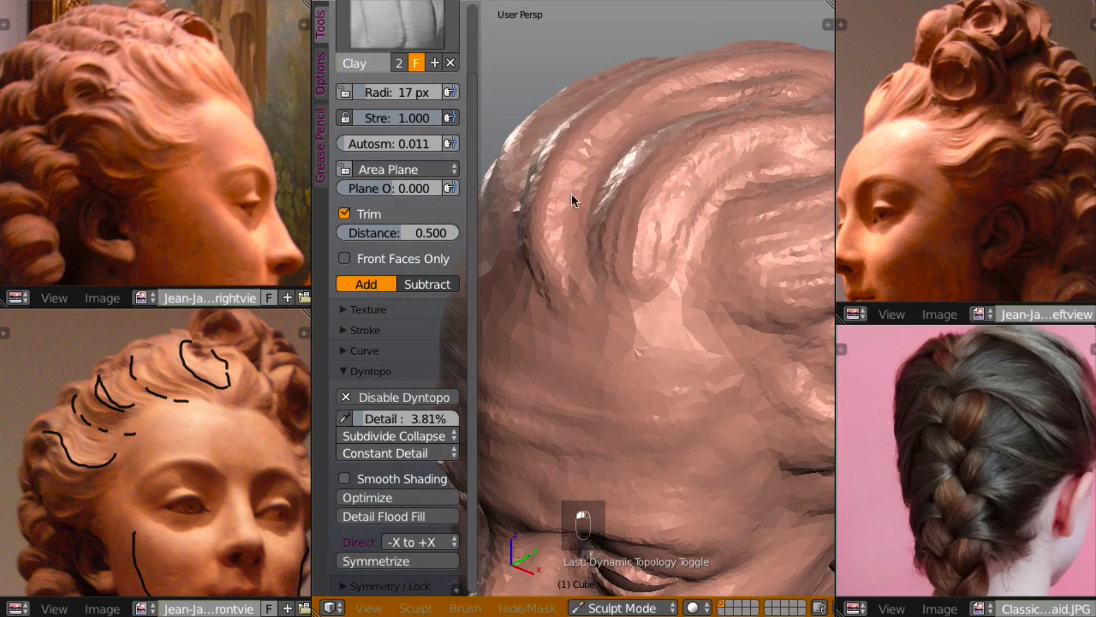
- Sculpt strands along the outer edge of the curved lock at the centre of the forehead hairline
mouse_move(580, 252)
middle_down()
mouse_move(635, 200)
mouse_move(673, 343)
mouse_move(672, 328)
mouse_move(724, 371)
mouse_move(633, 403)
mouse_move(601, 358)
middle_up()
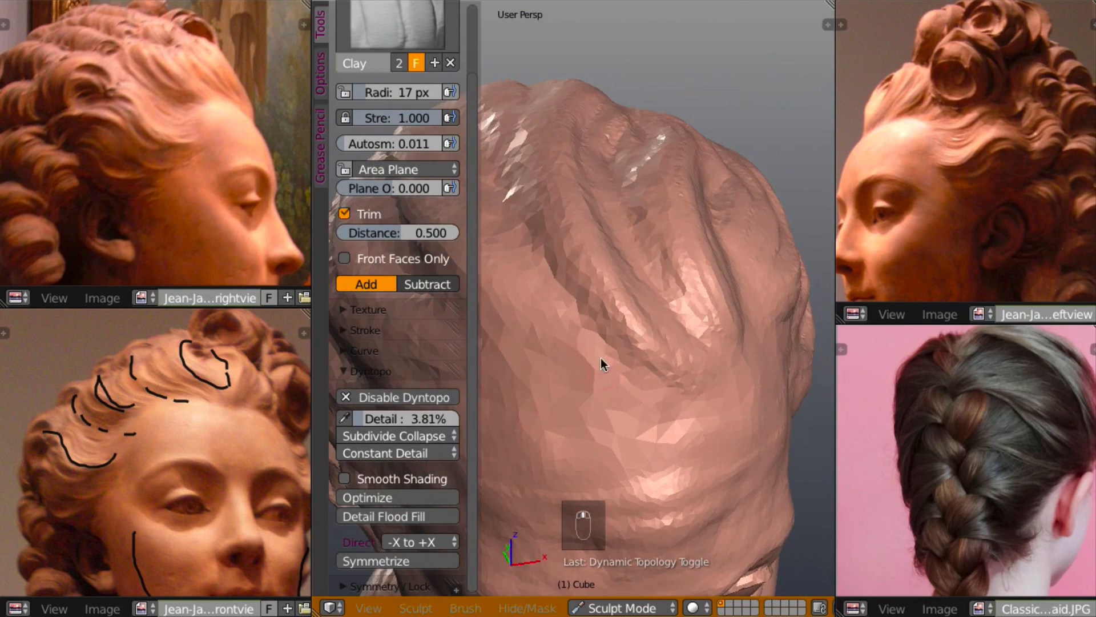
mouse_move(549, 289)
mouse_down()
mouse_move(556, 306)
mouse_move(592, 311)
mouse_move(546, 286)
mouse_move(577, 342)
mouse_move(676, 410)
mouse_up()
middle_drag(676, 410, 607, 285)
scroll(610, 296, down, 5)
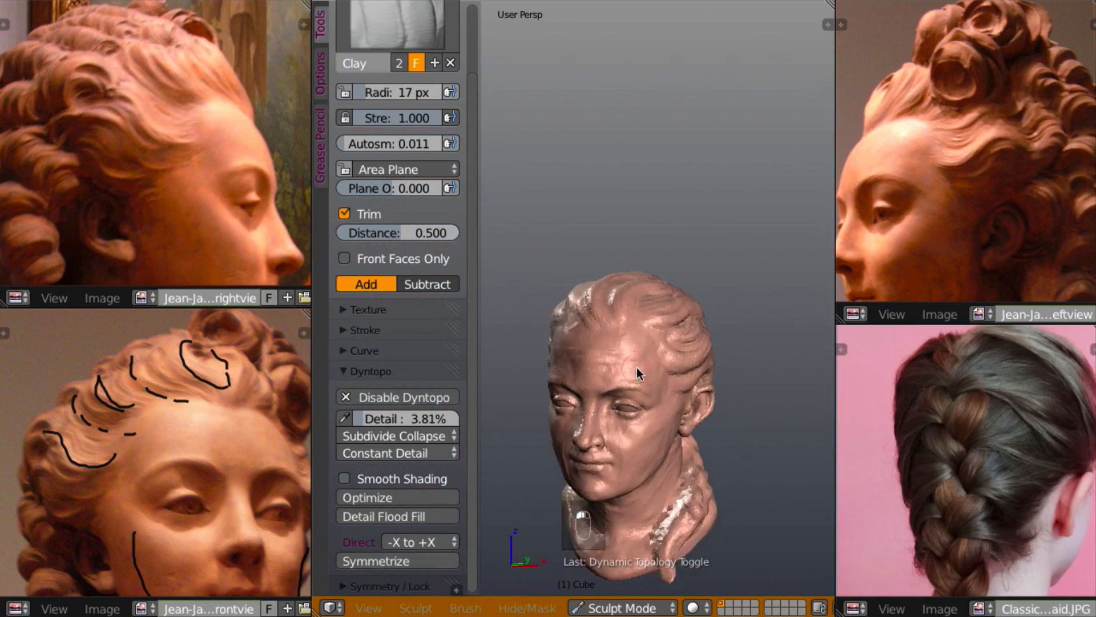
mouse_move(636, 368)
middle_down()
mouse_move(758, 343)
mouse_move(710, 352)
mouse_move(701, 336)
mouse_move(667, 365)
middle_up()
scroll(705, 337, up, 3)
scroll(676, 347, up, 5)
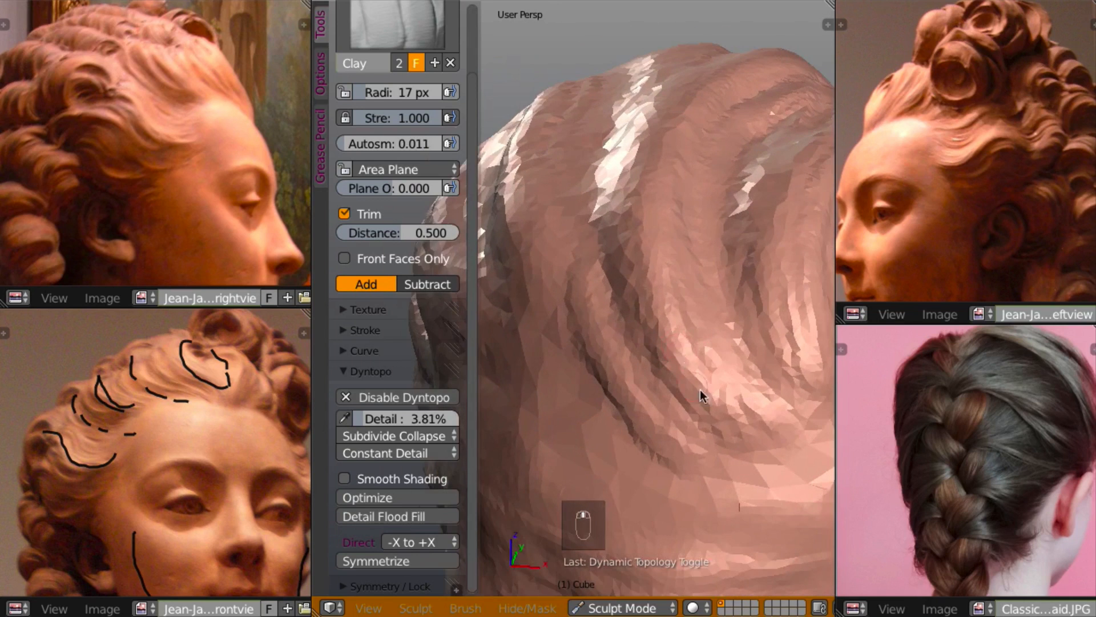
scroll(578, 358, up, 2)
drag(565, 342, 639, 431)
drag(560, 317, 673, 468)
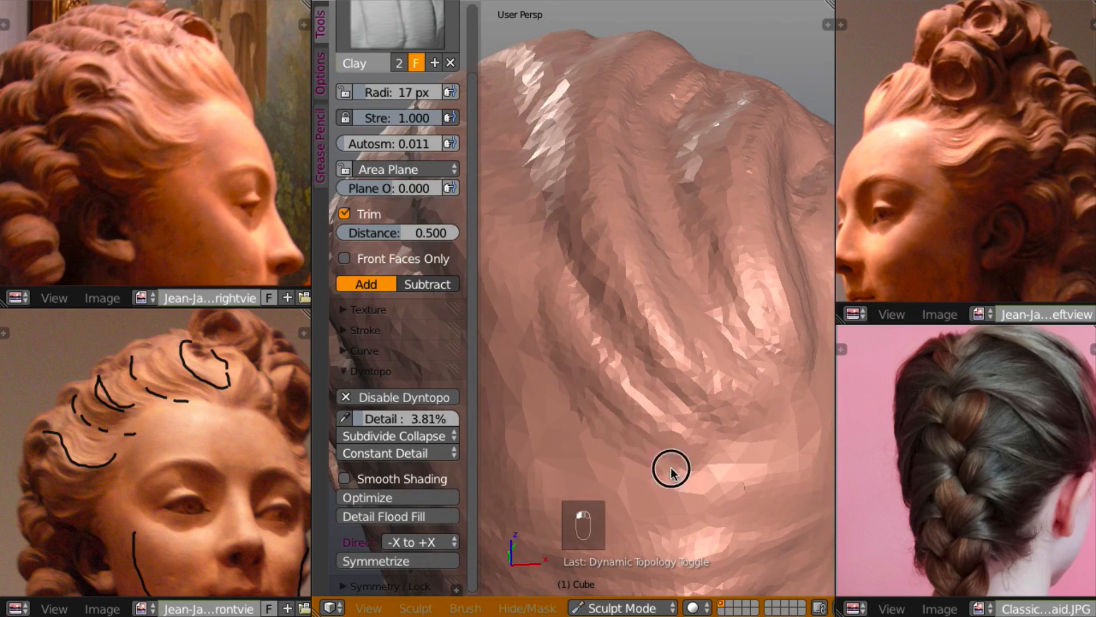
- Add more parallel strands to the forehead end of that central lock, sweeping down into the hairline
drag(576, 369, 684, 456)
drag(615, 358, 691, 441)
drag(583, 366, 653, 436)
drag(537, 291, 623, 458)
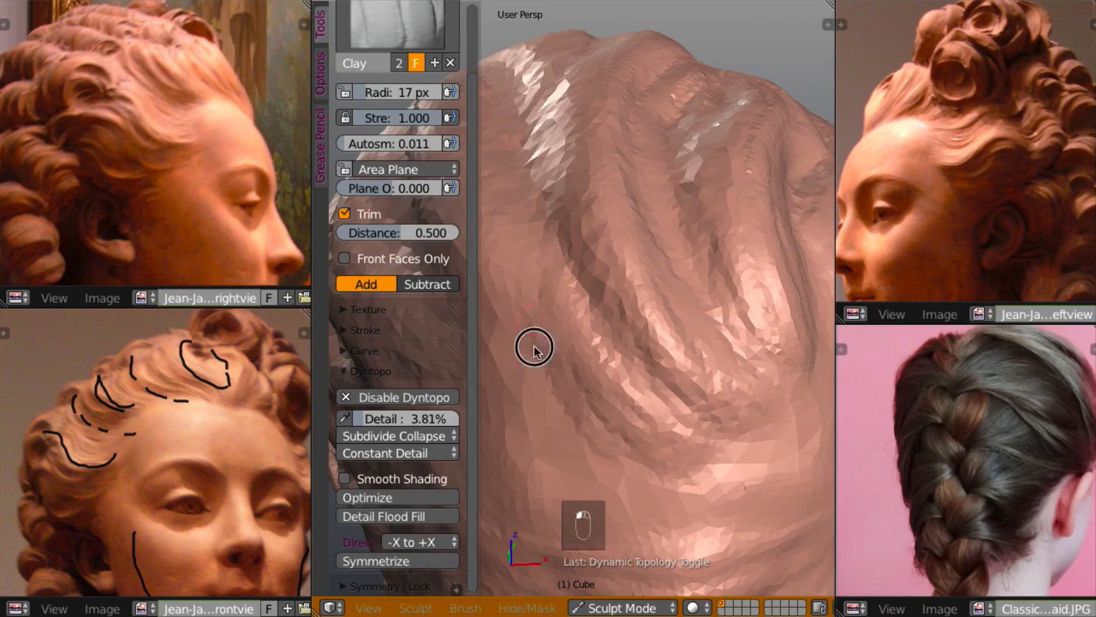
drag(535, 347, 678, 481)
- Define the lower edge of the upper temple lock with strands running back from the forehead hairline over the side
mouse_move(660, 436)
middle_down()
mouse_move(605, 372)
mouse_move(690, 392)
mouse_move(651, 419)
mouse_move(682, 355)
mouse_move(655, 313)
mouse_move(615, 364)
mouse_move(640, 362)
mouse_move(638, 374)
mouse_move(698, 341)
mouse_move(768, 276)
mouse_move(766, 285)
middle_up()
scroll(605, 372, down, 5)
scroll(628, 311, up, 5)
scroll(628, 311, up, 2)
scroll(639, 375, down, 2)
scroll(669, 353, up, 3)
mouse_move(691, 358)
middle_down()
mouse_move(687, 395)
mouse_move(728, 419)
middle_up()
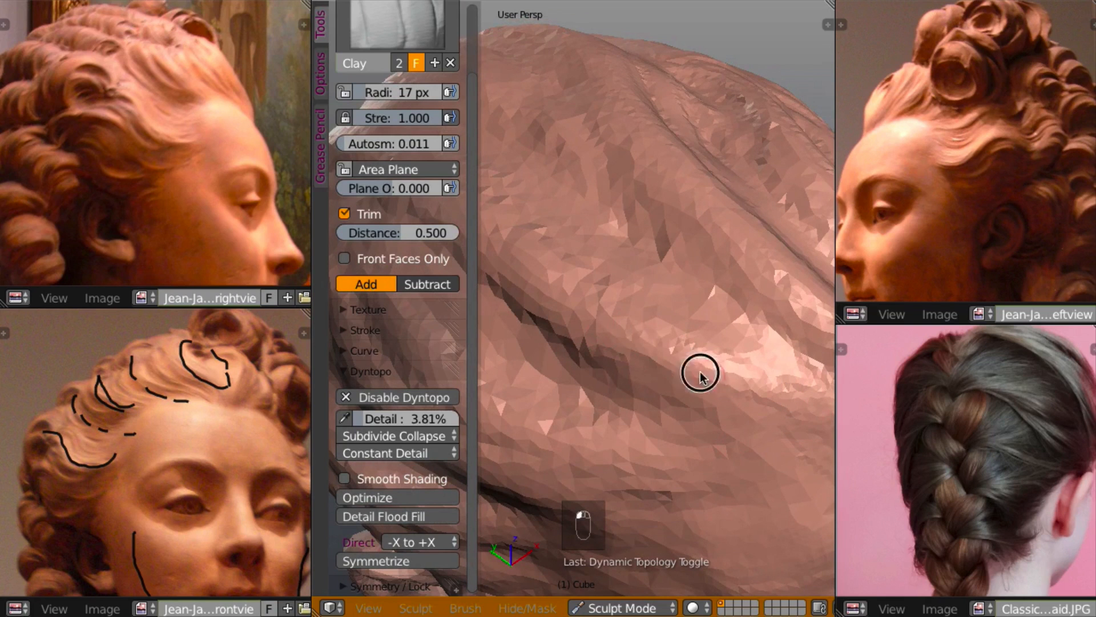
scroll(631, 337, down, 5)
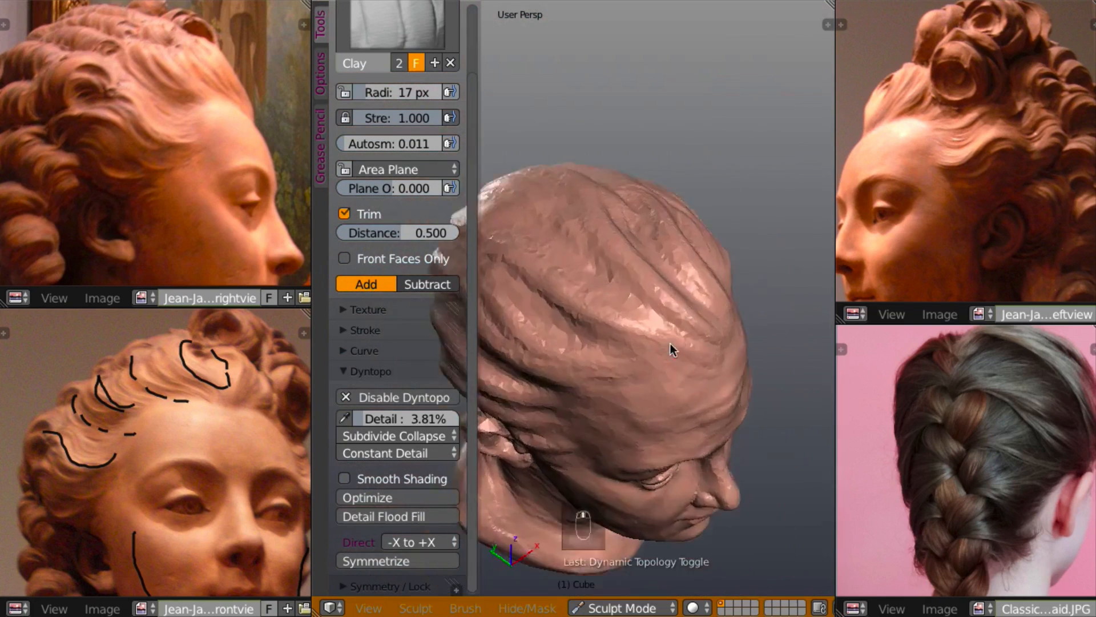
scroll(670, 342, up, 4)
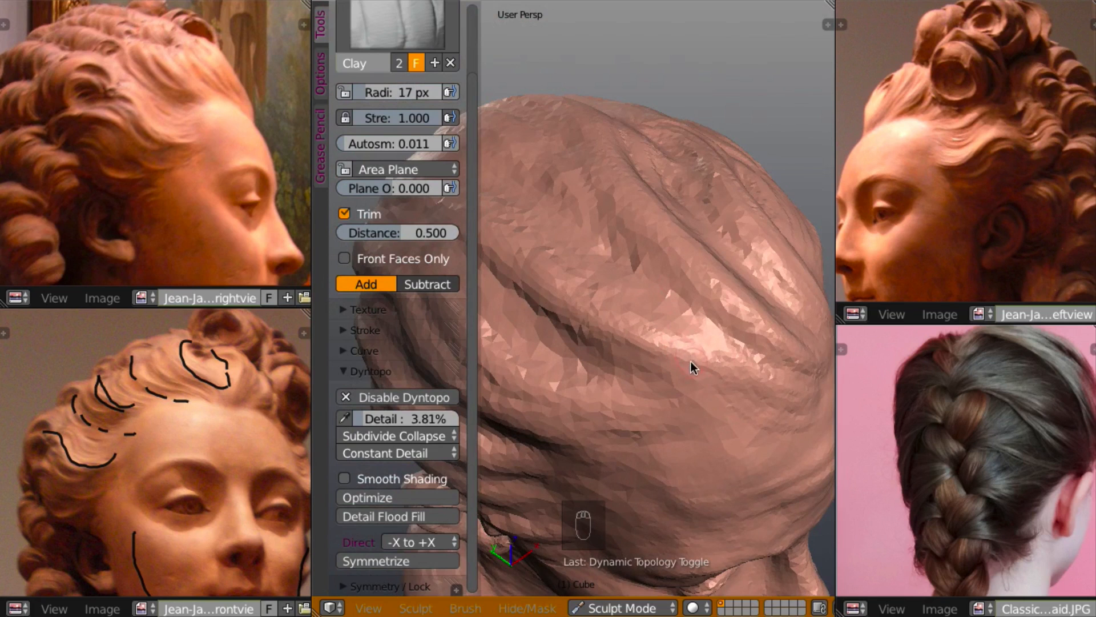
mouse_move(708, 333)
middle_down()
mouse_move(729, 318)
mouse_move(718, 365)
middle_up()
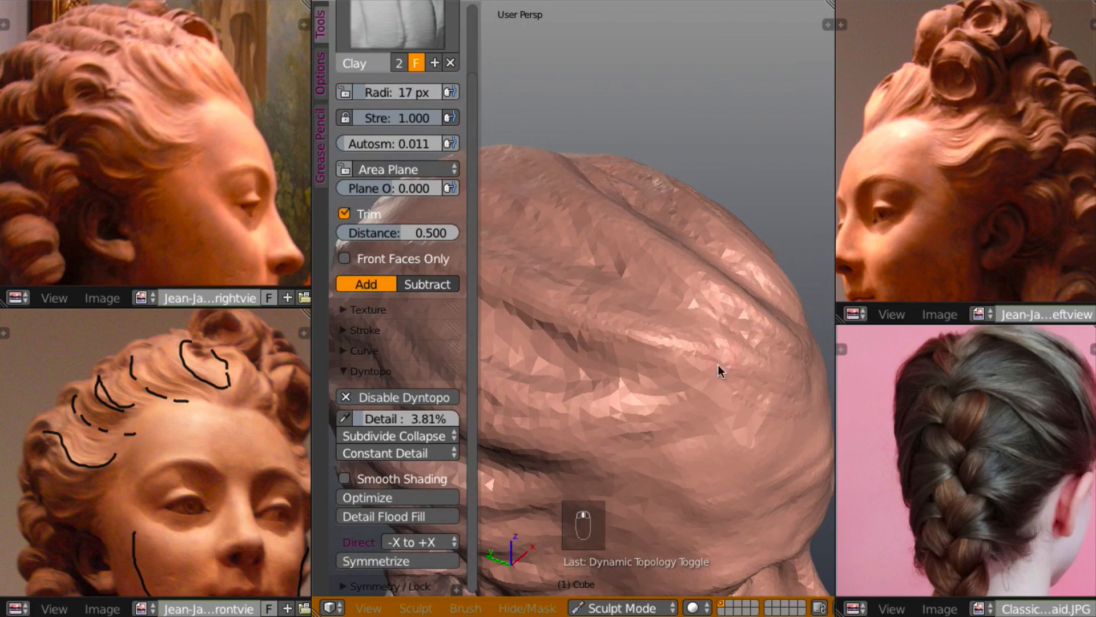
drag(755, 386, 613, 344)
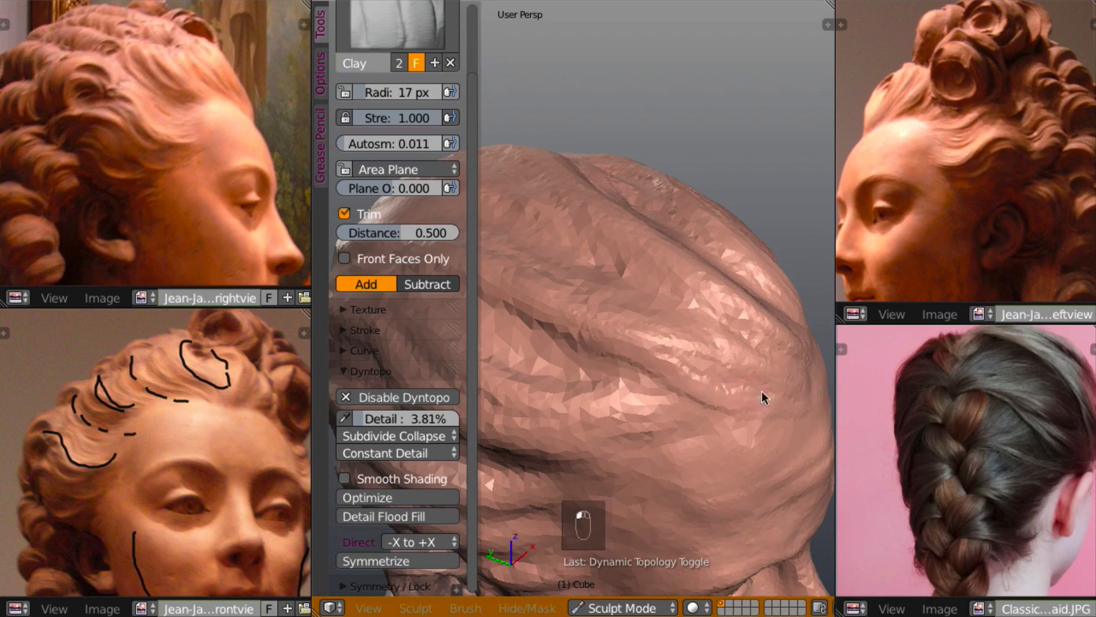
mouse_move(776, 406)
mouse_down()
mouse_move(545, 323)
mouse_move(658, 359)
mouse_move(547, 324)
mouse_move(693, 394)
mouse_move(544, 354)
mouse_up()
drag(762, 395, 560, 343)
- Build raised strands along the top of the upper temple lock so its front end curls at the hairline
mouse_move(560, 342)
middle_down()
mouse_move(670, 429)
mouse_move(754, 371)
middle_up()
drag(754, 372, 619, 328)
drag(657, 337, 565, 327)
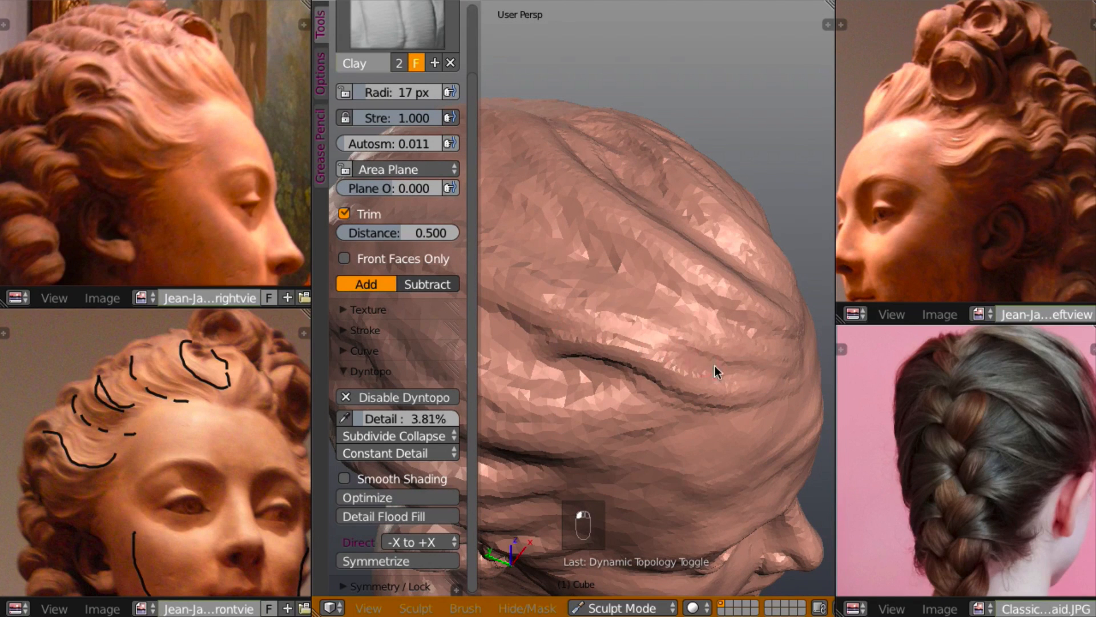
mouse_move(733, 374)
mouse_down()
mouse_move(643, 338)
mouse_move(553, 329)
mouse_up()
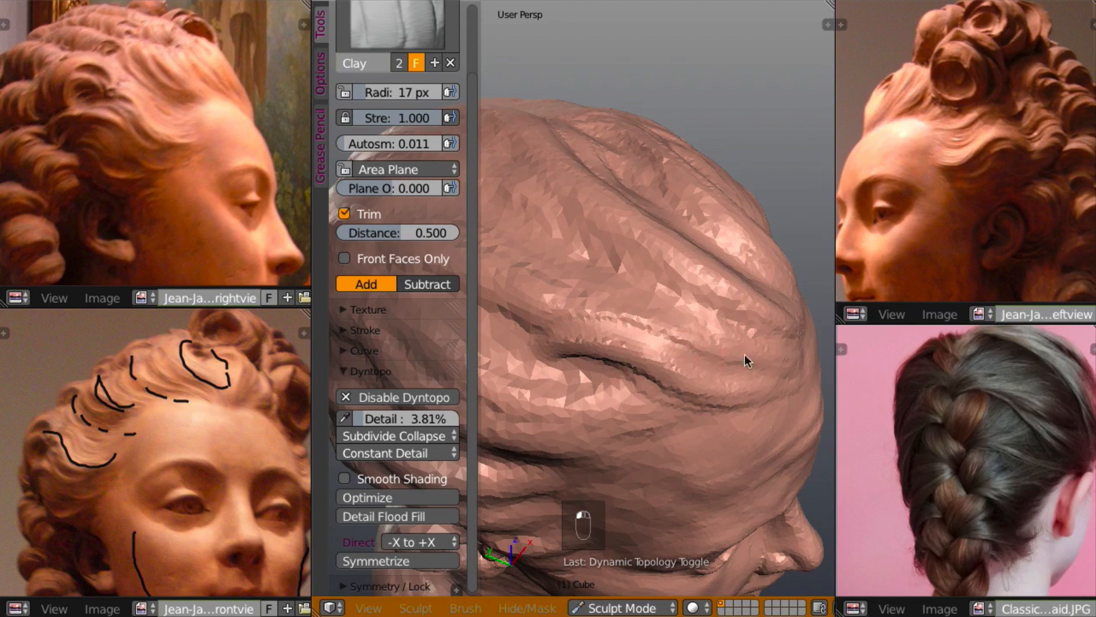
mouse_move(746, 362)
mouse_down()
mouse_move(694, 325)
mouse_move(535, 317)
mouse_up()
drag(700, 335, 534, 313)
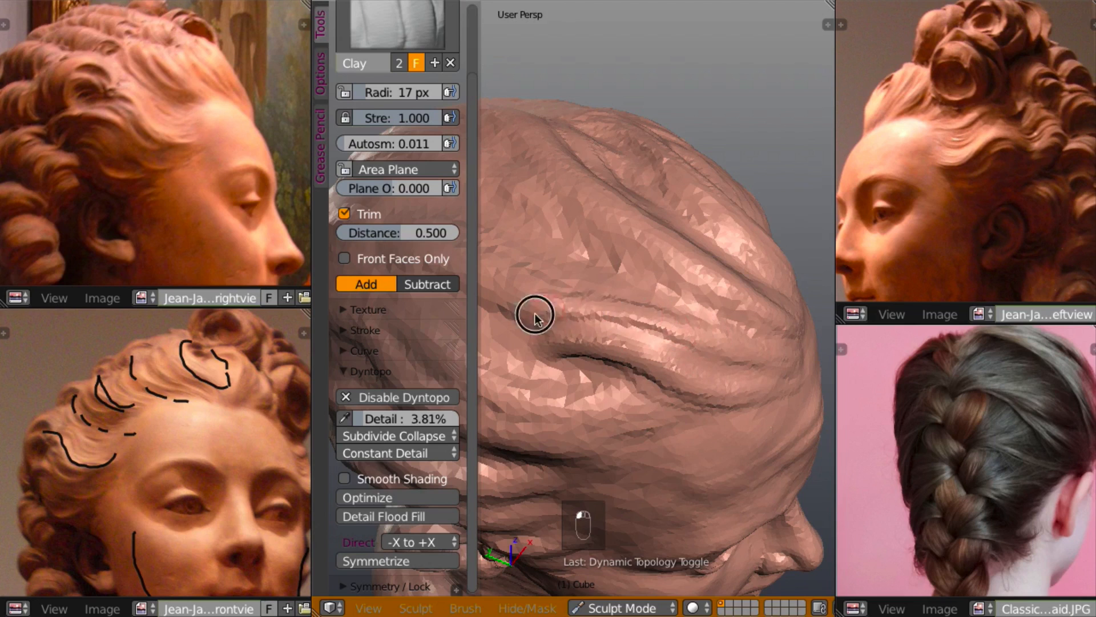
- Sculpt strands into the side lock directly below the curled one, running from the temple towards the back
mouse_move(534, 314)
middle_down()
mouse_move(651, 375)
mouse_move(630, 316)
mouse_move(533, 280)
mouse_move(680, 382)
mouse_move(670, 410)
middle_up()
drag(674, 404, 505, 430)
mouse_move(594, 416)
shift+middle_down()
mouse_move(701, 375)
mouse_move(716, 347)
shift+middle_up()
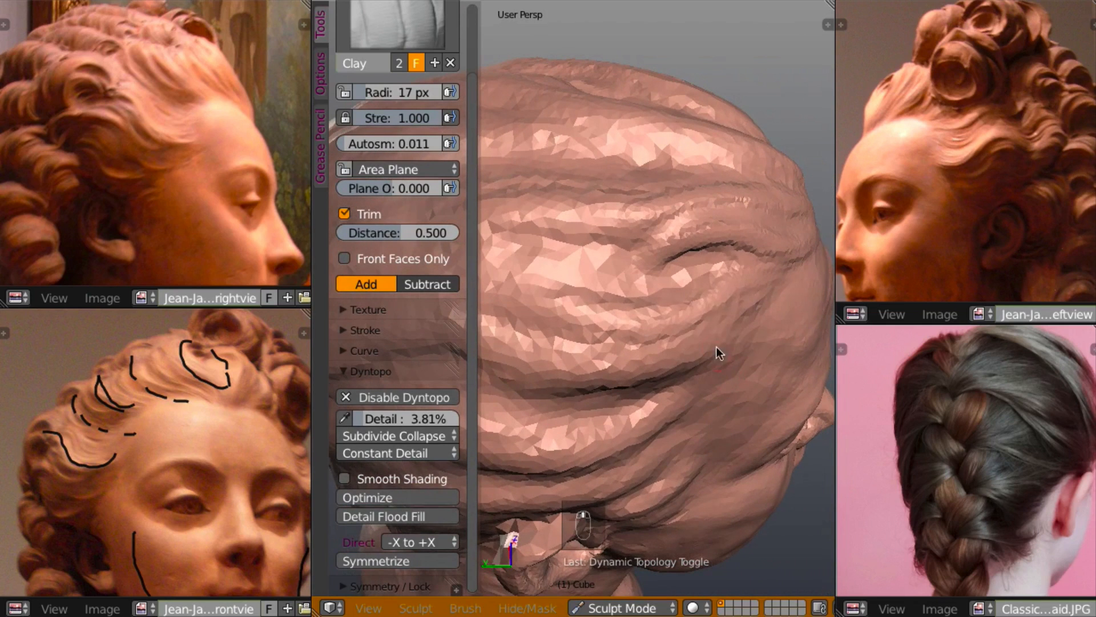
mouse_move(717, 297)
mouse_down()
mouse_move(687, 310)
mouse_move(539, 285)
mouse_up()
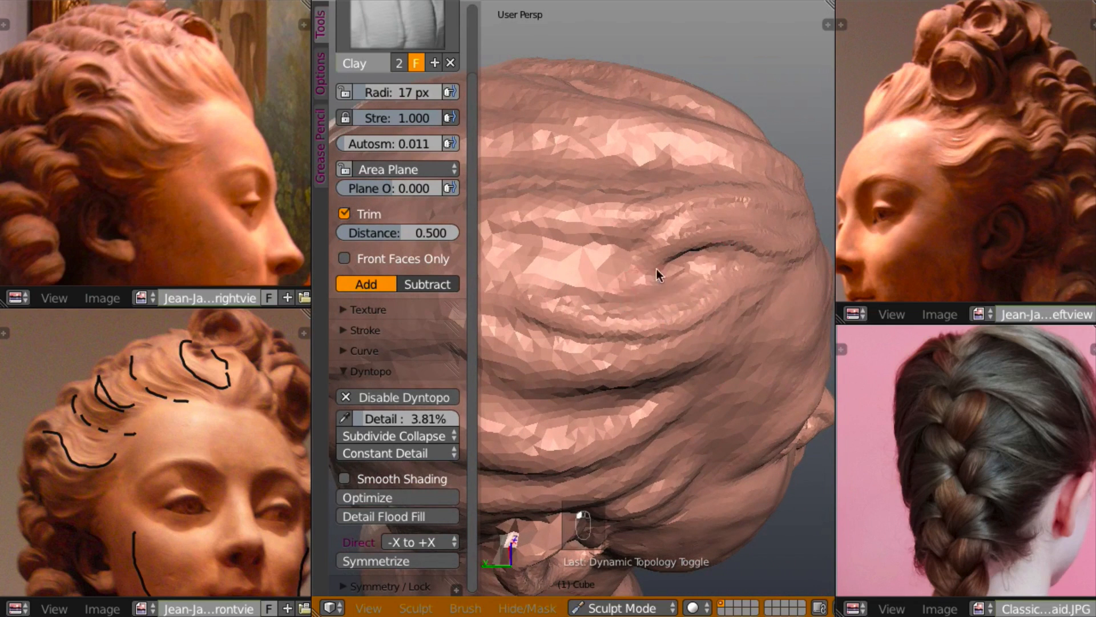
drag(657, 271, 531, 289)
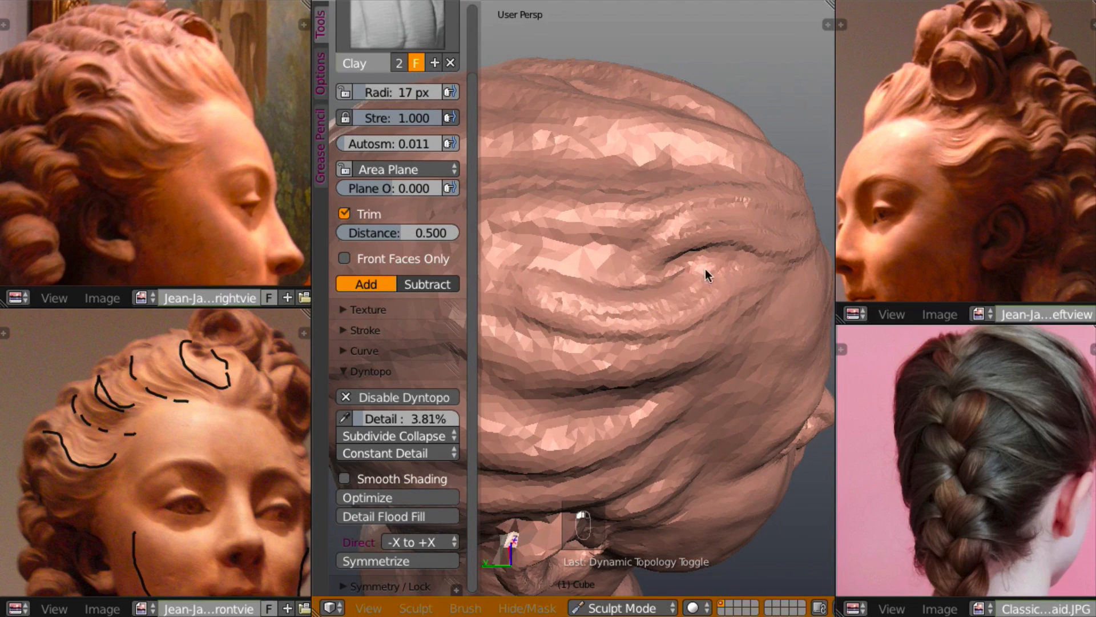
- Add further strands along the lower edge of that side lock, following its curve back from the temple
middle_drag(710, 272, 773, 310)
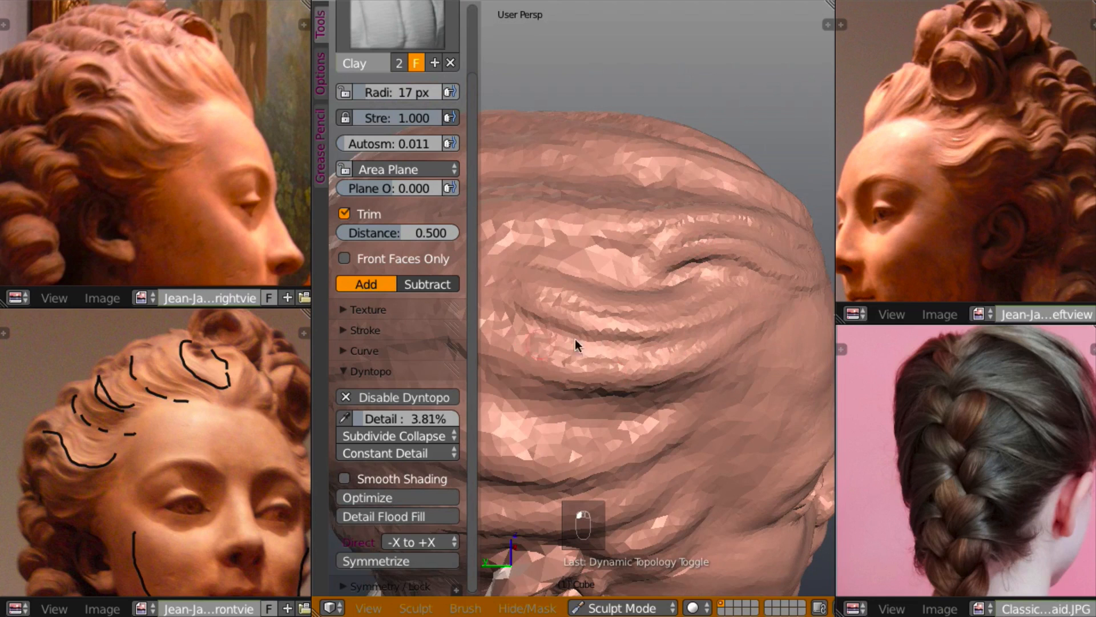
middle_drag(574, 339, 596, 304)
mouse_move(793, 361)
mouse_down()
mouse_move(668, 404)
mouse_move(599, 399)
mouse_up()
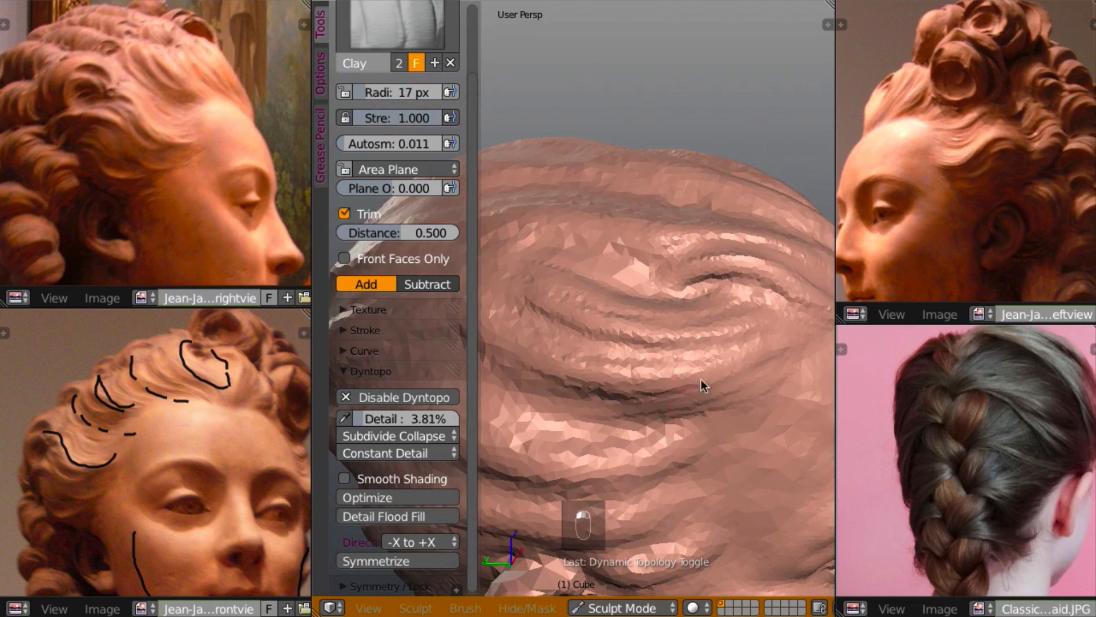
drag(701, 383, 553, 367)
- Sculpt curved strands into the middle side lock above the ear, sweeping back from the temple hairline
mouse_move(711, 345)
middle_down()
mouse_move(707, 357)
mouse_move(744, 379)
mouse_move(741, 395)
mouse_move(733, 364)
mouse_move(762, 360)
mouse_move(759, 381)
mouse_move(777, 302)
middle_up()
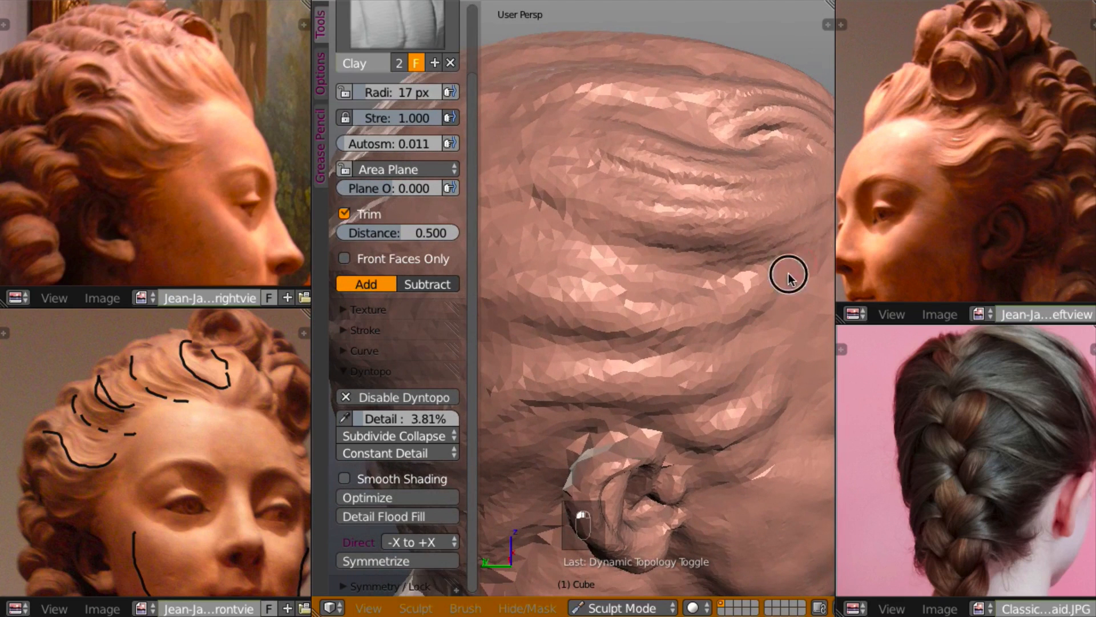
drag(681, 325, 559, 302)
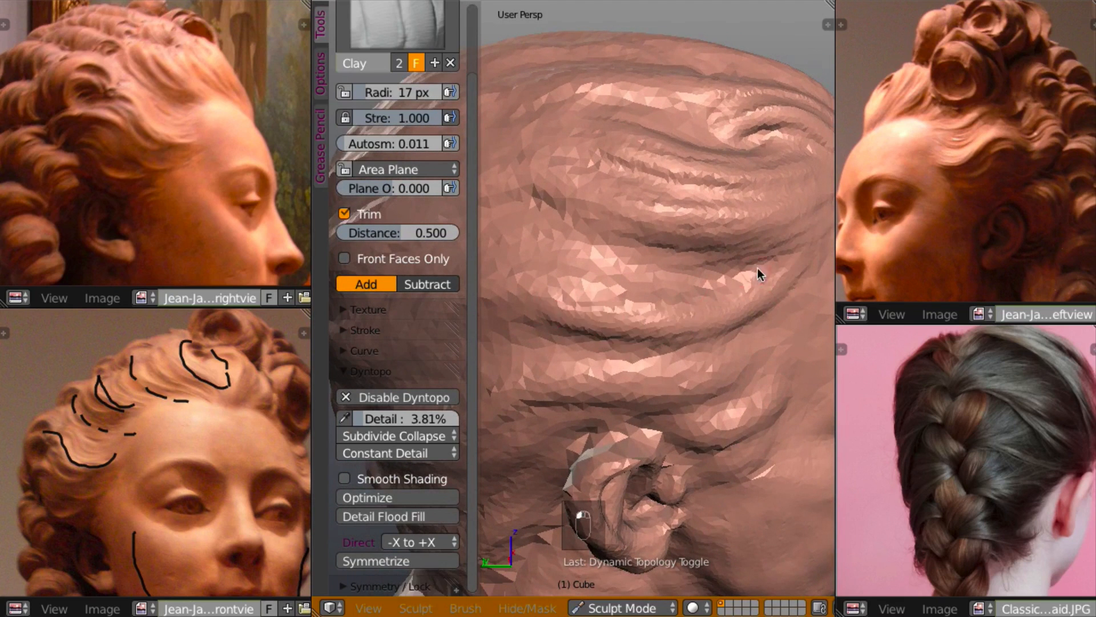
drag(751, 275, 669, 310)
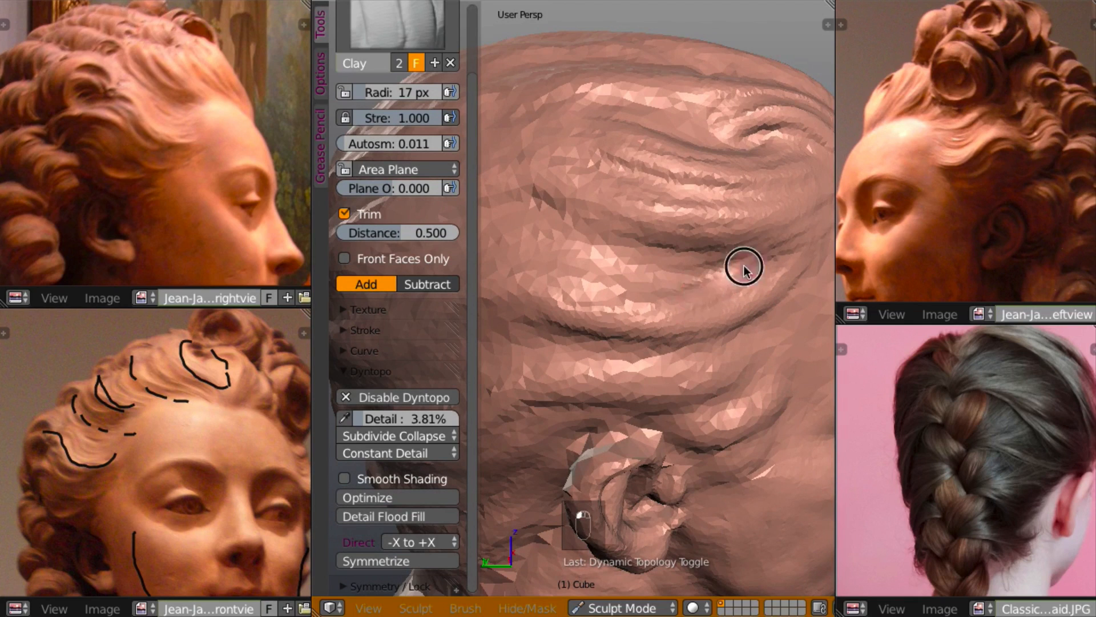
mouse_move(716, 264)
mouse_down()
mouse_move(653, 295)
mouse_move(691, 275)
mouse_move(571, 288)
mouse_up()
drag(664, 287, 545, 279)
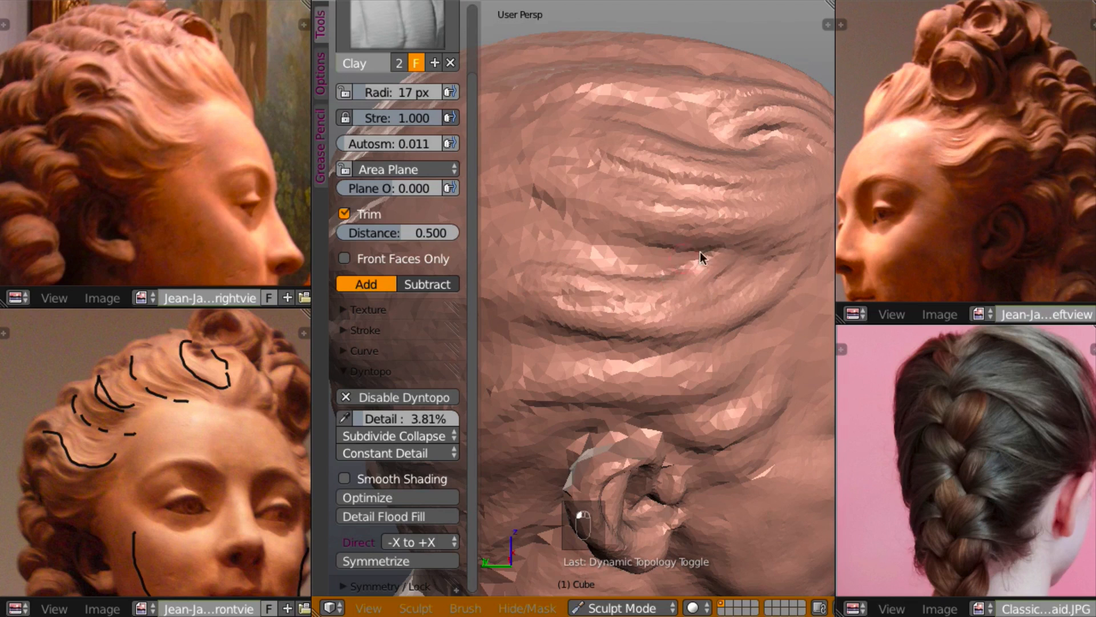
- Extend strands along the upper edge of the middle side lock towards the back of the head
drag(700, 252, 557, 238)
drag(651, 257, 500, 239)
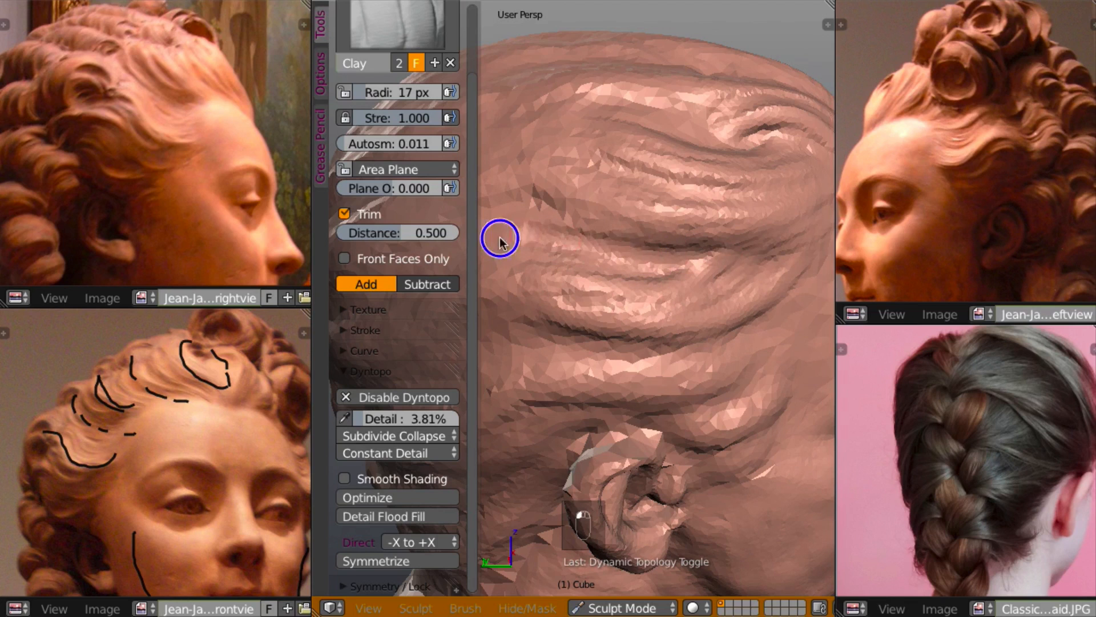
middle_drag(674, 280, 654, 274)
drag(670, 260, 517, 267)
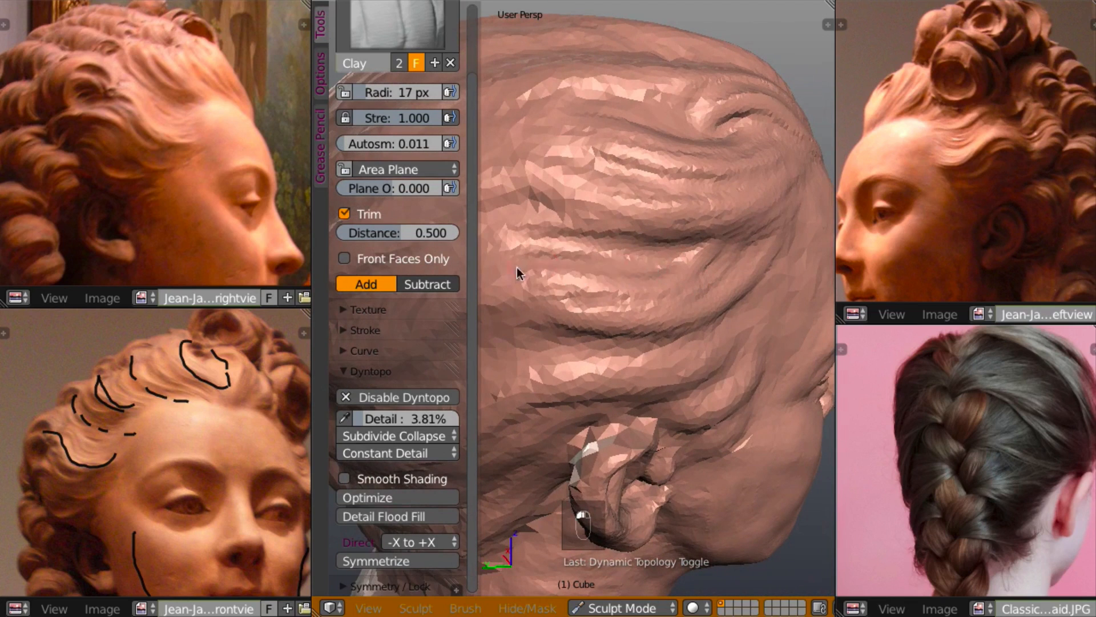
- Work strands into the next lock down, running across the side of the head just above the ear
mouse_move(502, 289)
middle_down()
mouse_move(590, 227)
mouse_move(614, 279)
middle_up()
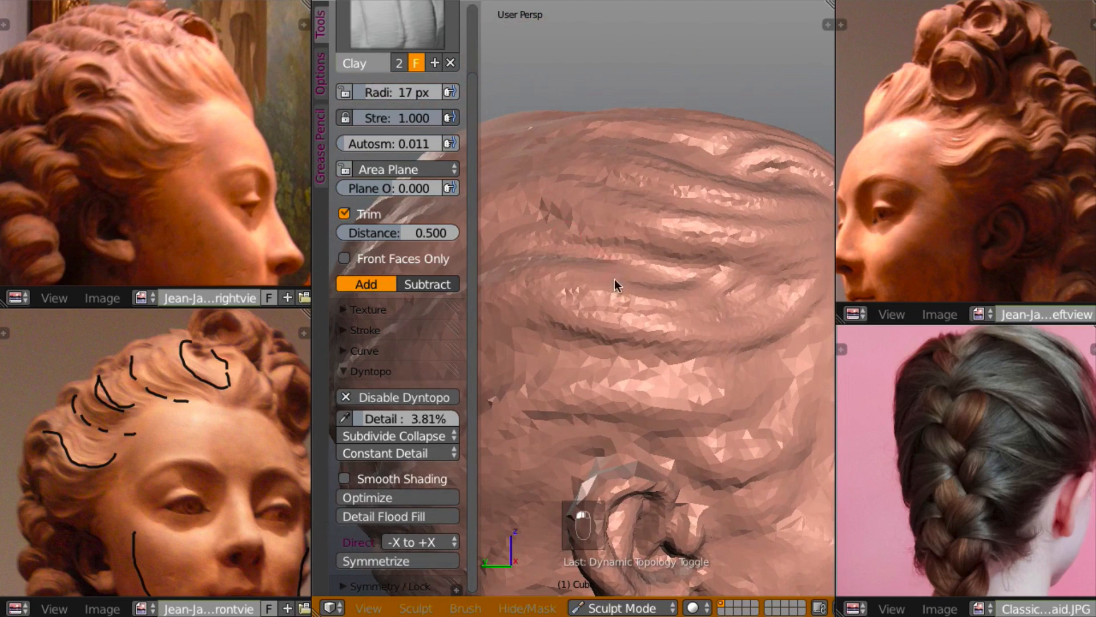
drag(782, 351, 497, 354)
middle_drag(618, 385, 654, 369)
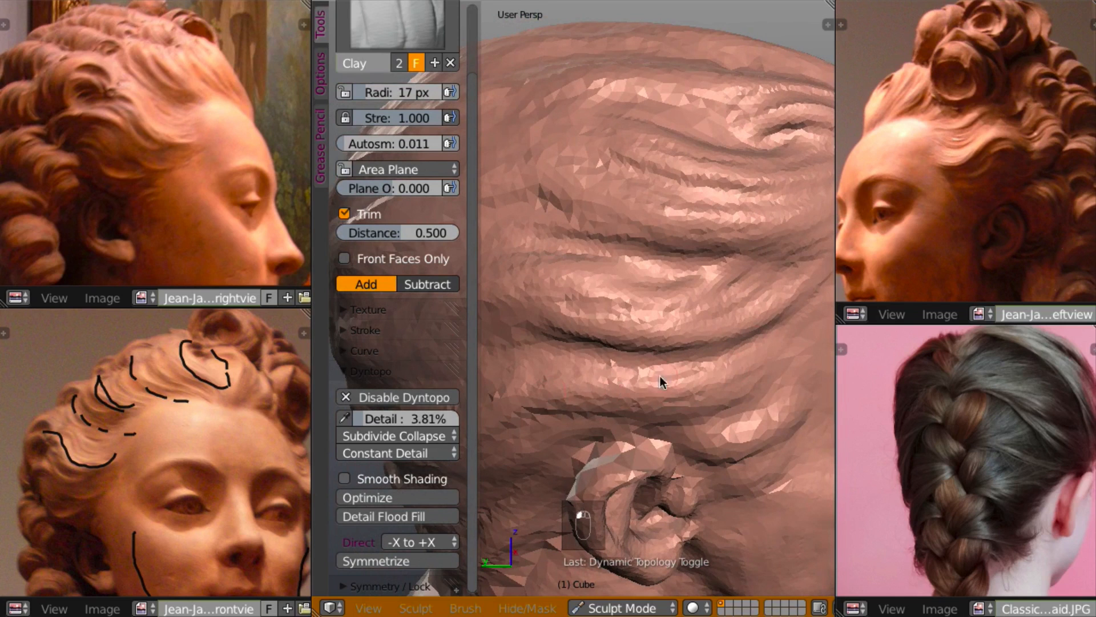
middle_drag(543, 403, 670, 330)
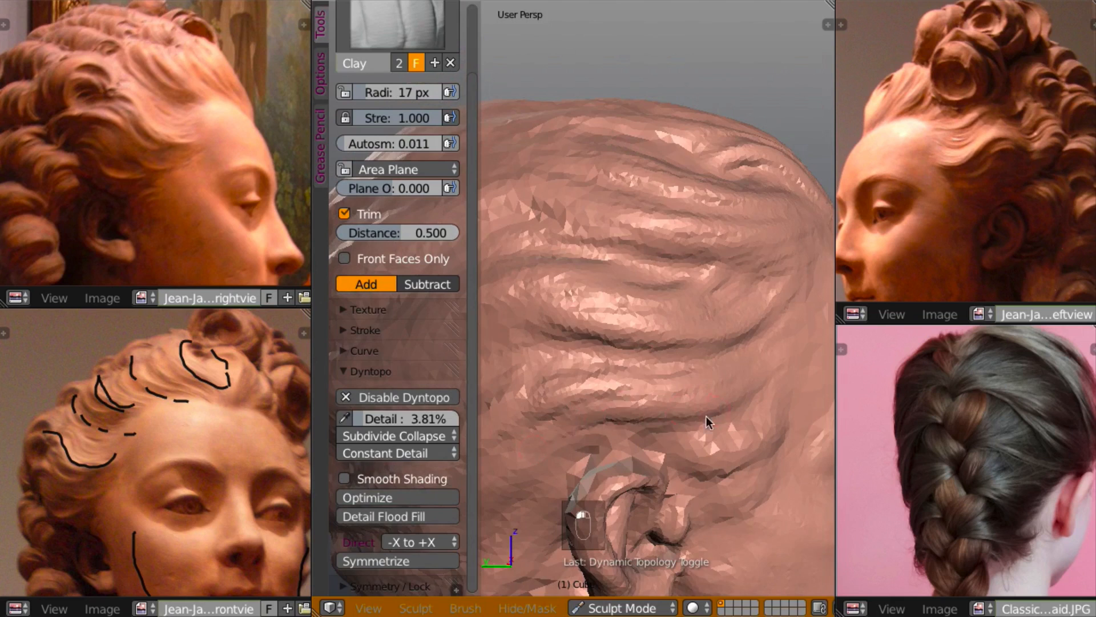
- Sculpt curved strands into the lowest temple lock, wrapping from the hairline back over the top of the ear
mouse_move(706, 417)
middle_down()
mouse_move(741, 407)
mouse_move(735, 382)
mouse_move(762, 358)
mouse_move(753, 361)
middle_up()
mouse_move(791, 323)
mouse_down()
mouse_move(721, 408)
mouse_move(678, 421)
mouse_up()
mouse_move(780, 341)
mouse_down()
mouse_move(719, 422)
mouse_move(685, 426)
mouse_move(627, 390)
mouse_move(617, 396)
mouse_up()
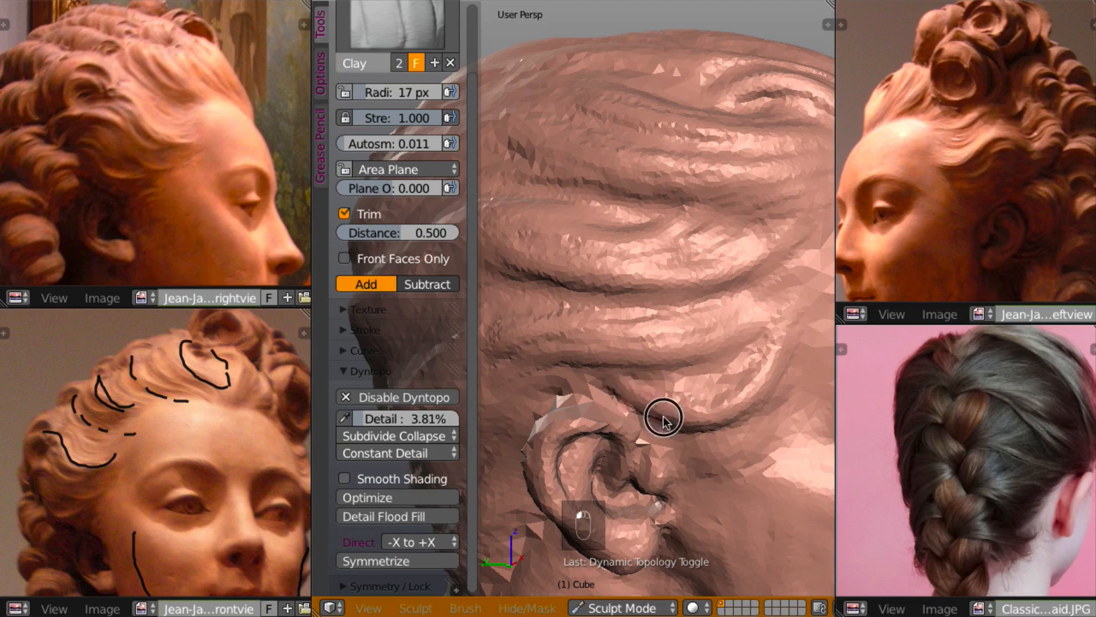
mouse_move(758, 345)
mouse_down()
mouse_move(659, 394)
mouse_move(757, 354)
mouse_move(661, 382)
mouse_move(648, 374)
mouse_up()
drag(752, 319, 690, 358)
drag(771, 296, 724, 328)
mouse_move(768, 292)
mouse_down()
mouse_move(719, 336)
mouse_move(685, 344)
mouse_up()
drag(772, 281, 716, 306)
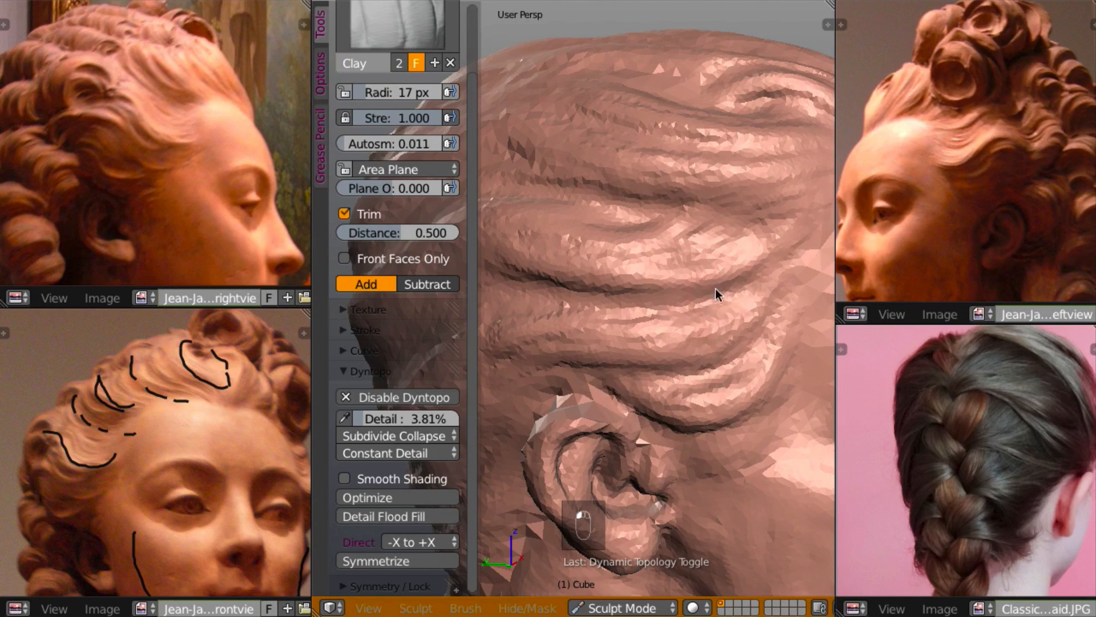
middle_drag(715, 289, 740, 278)
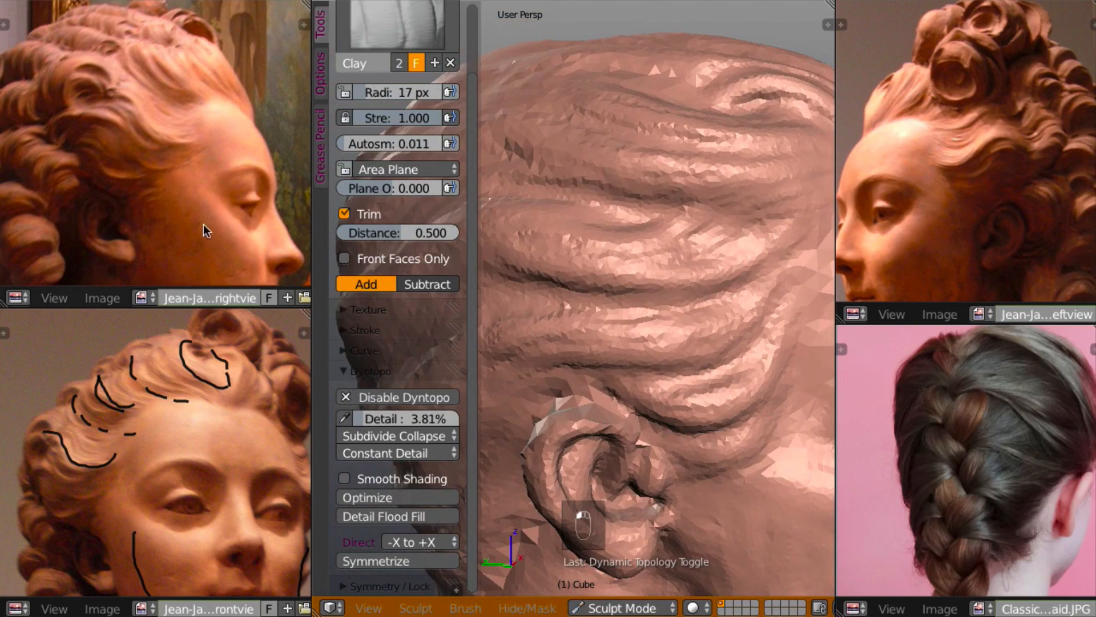
- Enlarge the right-view reference around the ear and shape the sideburn hair on the cheek in front of the ear
scroll(279, 124, up, 6)
middle_drag(279, 124, 291, 57)
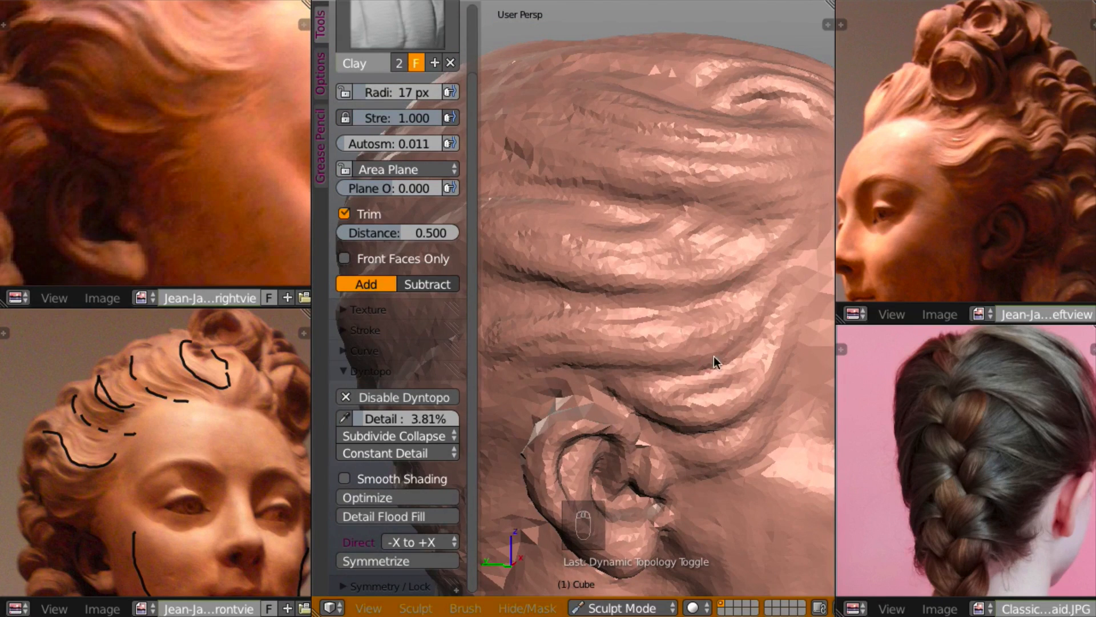
mouse_move(714, 355)
shift+middle_down()
mouse_move(694, 313)
mouse_move(583, 321)
mouse_move(551, 336)
mouse_move(544, 376)
mouse_move(615, 338)
shift+middle_up()
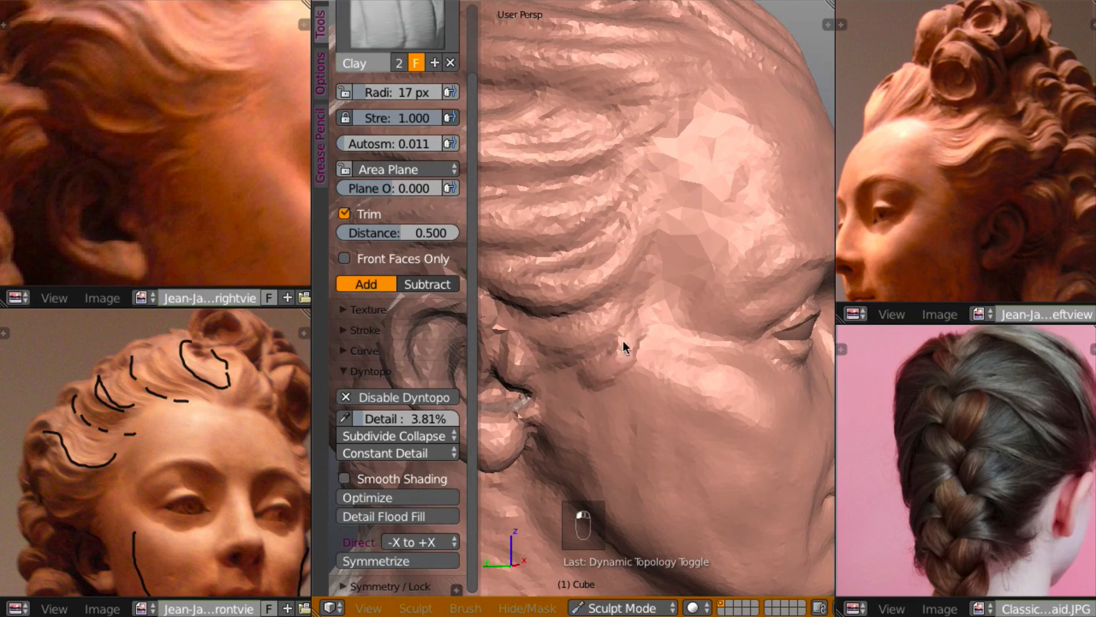
mouse_move(604, 398)
mouse_down()
mouse_move(614, 392)
mouse_move(605, 357)
mouse_move(624, 362)
mouse_move(583, 363)
mouse_up()
- Reframe the right-view reference on the whole side hairstyle and sculpt strands sweeping back and down through the hair behind the ear
mouse_move(583, 357)
middle_down()
mouse_move(472, 350)
mouse_move(471, 392)
mouse_move(563, 405)
mouse_move(665, 371)
mouse_move(721, 390)
mouse_move(714, 358)
middle_up()
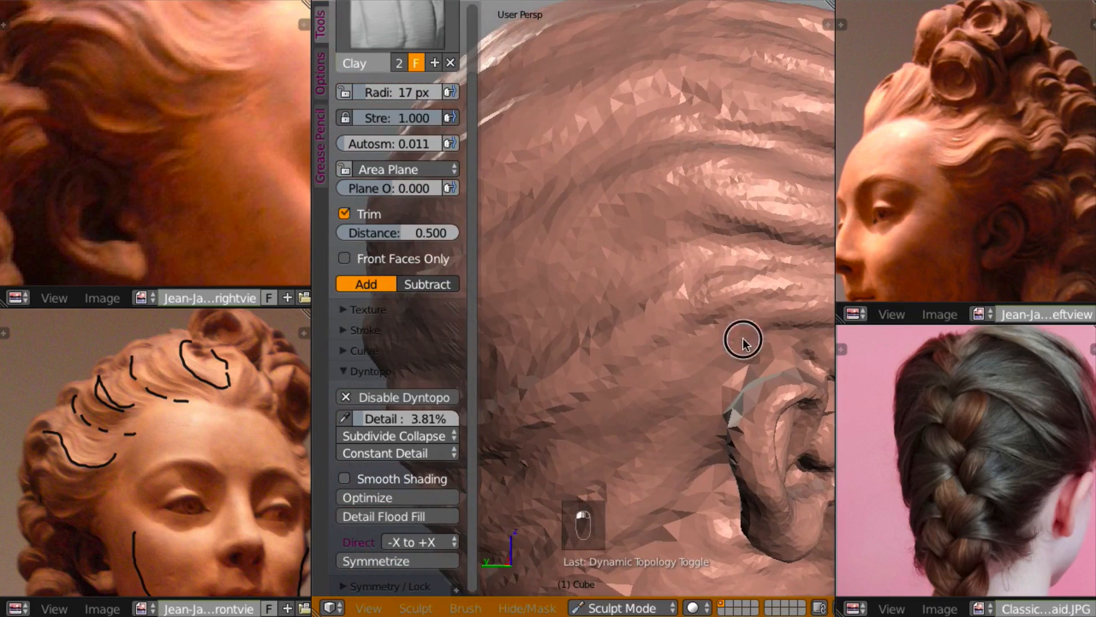
scroll(190, 183, down, 5)
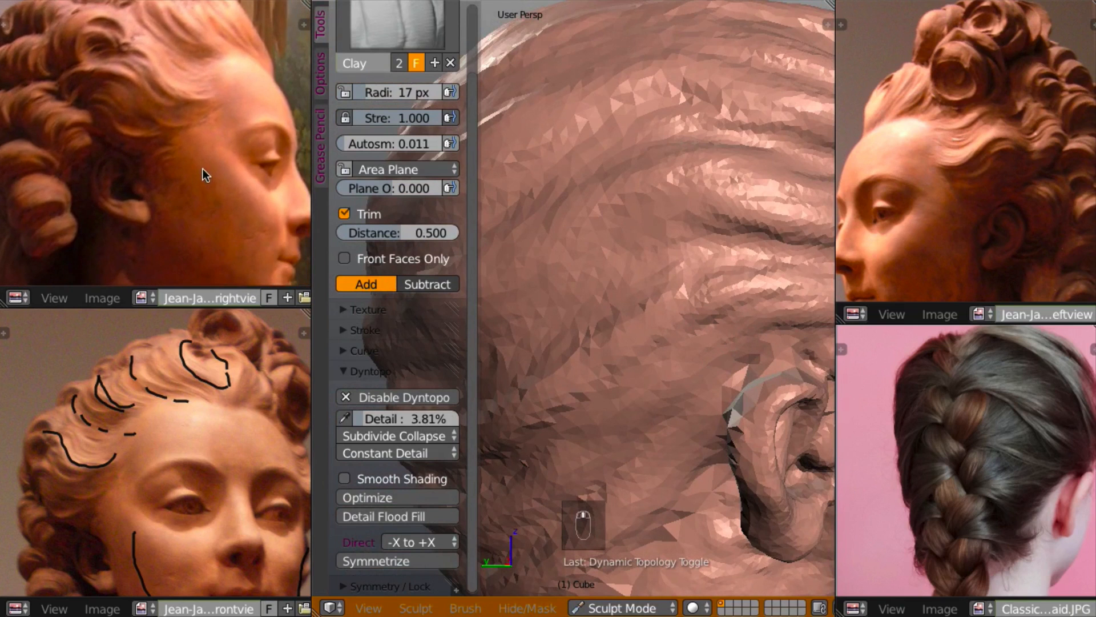
middle_drag(206, 176, 244, 182)
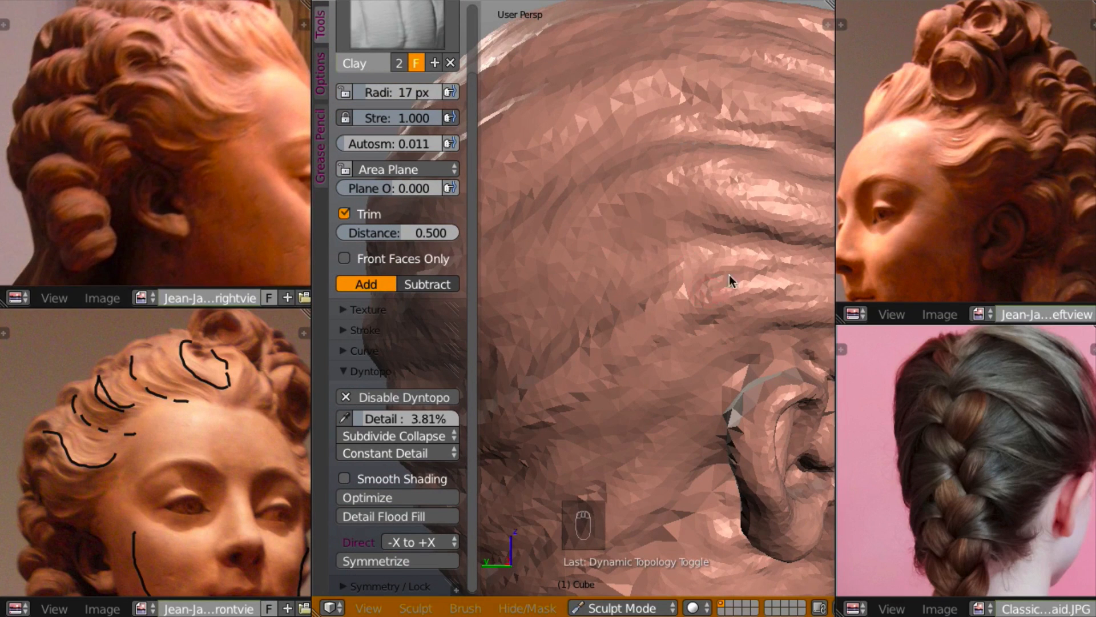
scroll(679, 311, down, 5)
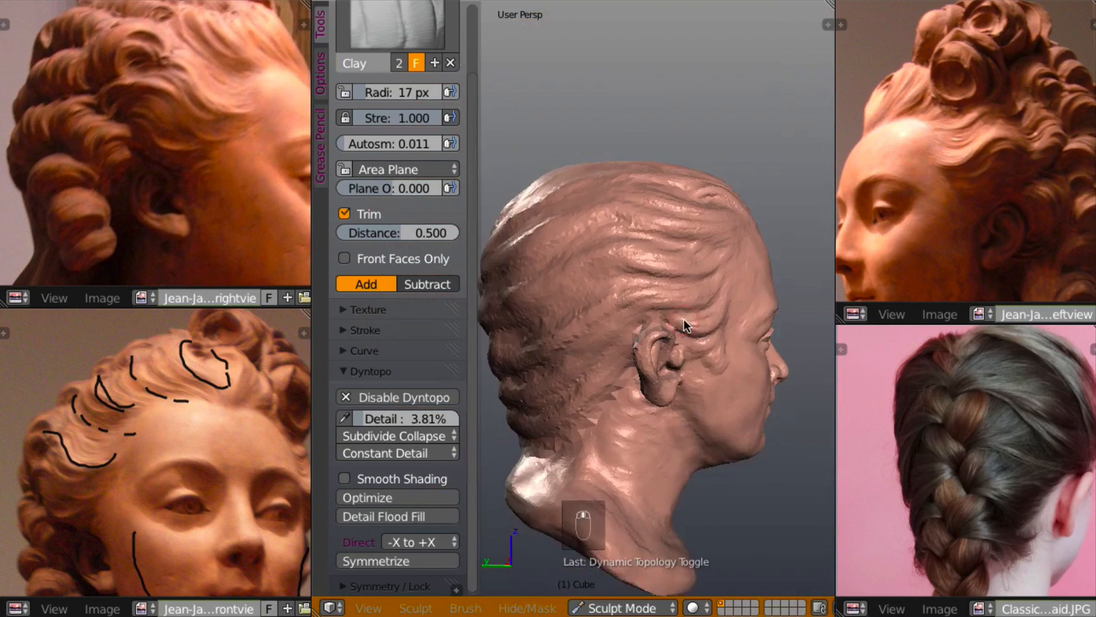
scroll(686, 306, up, 5)
middle_drag(676, 321, 675, 300)
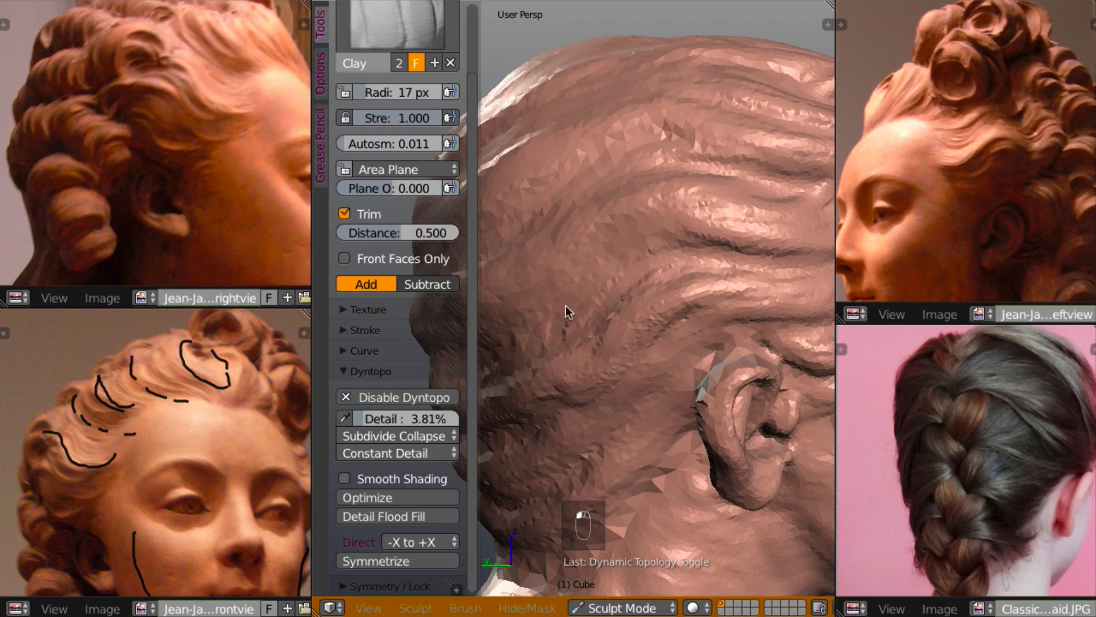
middle_drag(661, 246, 662, 268)
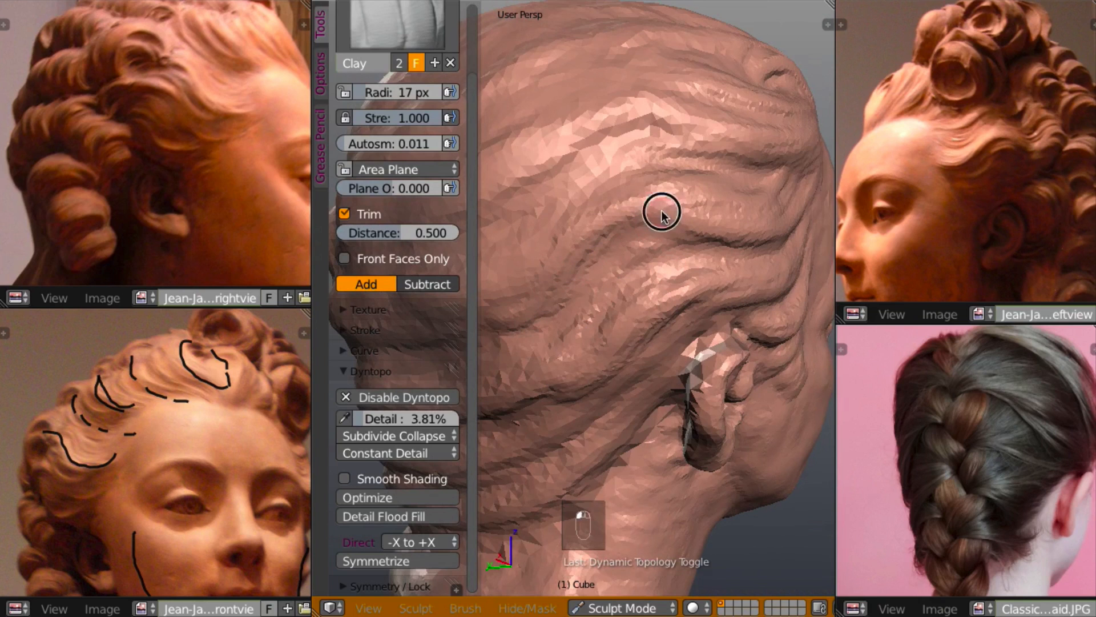
mouse_move(499, 308)
middle_down()
mouse_move(535, 245)
mouse_move(670, 359)
middle_up()
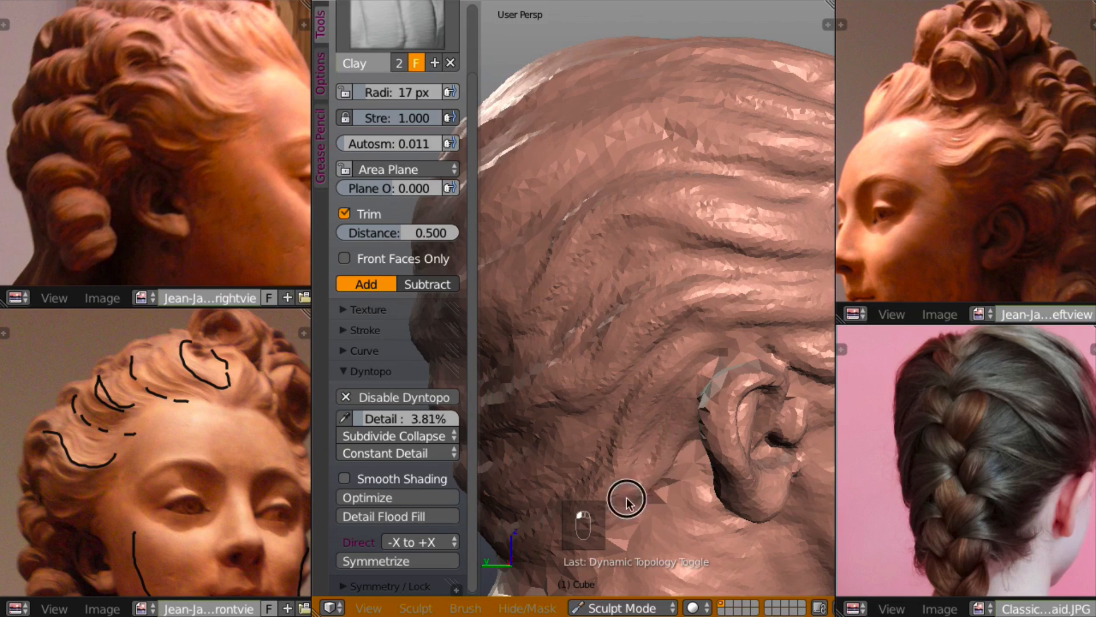
mouse_move(618, 484)
middle_down()
mouse_move(721, 440)
mouse_move(703, 400)
mouse_move(716, 389)
mouse_move(711, 375)
mouse_move(666, 416)
mouse_move(588, 405)
mouse_move(803, 400)
mouse_move(714, 390)
mouse_move(757, 380)
mouse_move(734, 369)
middle_up()
- Examine the braid on the back of the head from several angles against the braid reference photo
scroll(710, 400, down, 5)
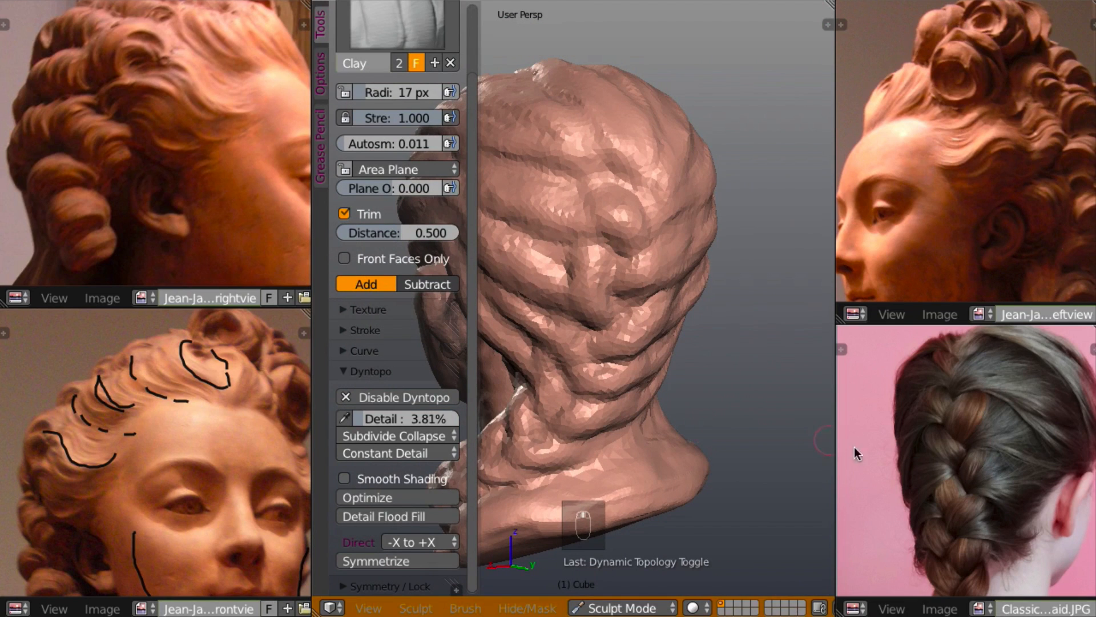
mouse_move(729, 429)
middle_down()
mouse_move(738, 433)
mouse_move(739, 416)
mouse_move(692, 421)
mouse_move(694, 400)
middle_up()
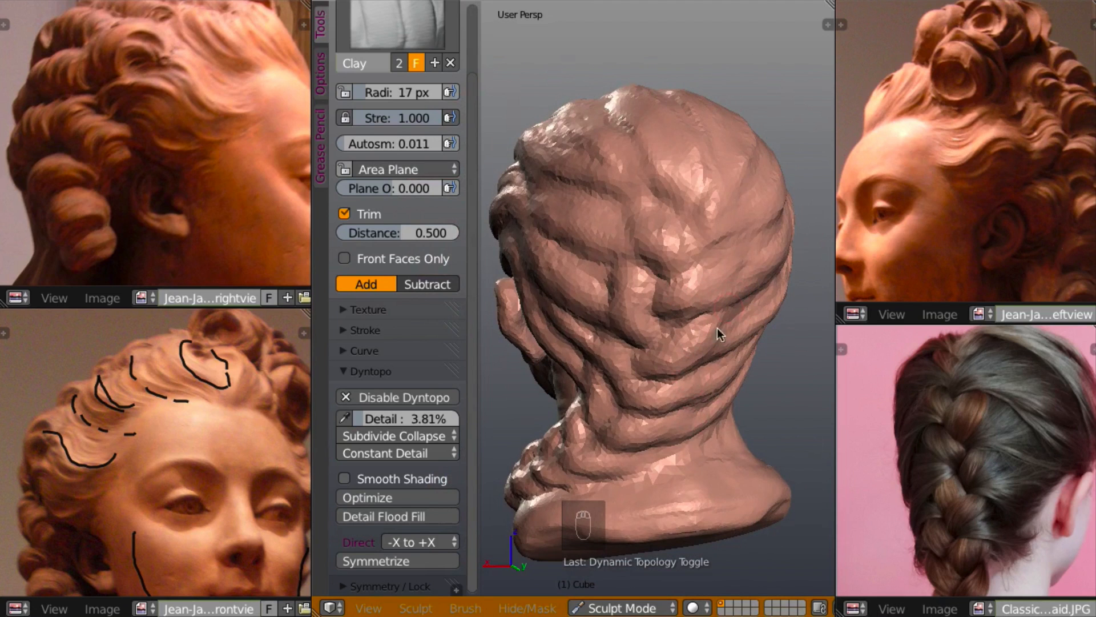
mouse_move(708, 434)
middle_down()
mouse_move(656, 430)
mouse_move(632, 458)
mouse_move(674, 390)
mouse_move(656, 388)
mouse_move(679, 400)
middle_up()
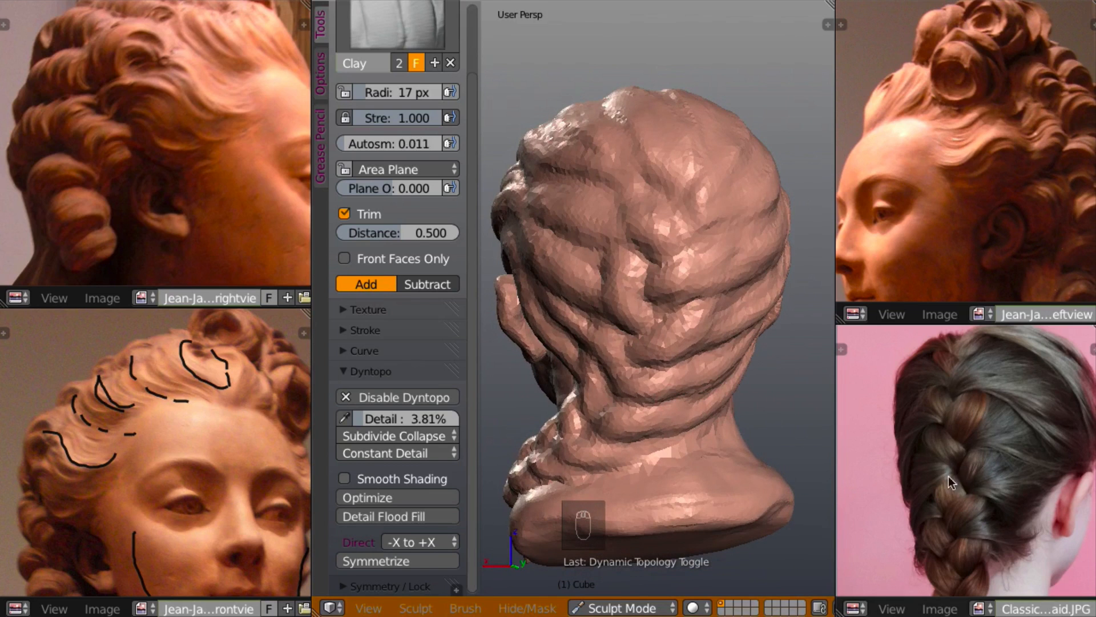
mouse_move(812, 408)
middle_down()
mouse_move(717, 461)
mouse_move(653, 328)
mouse_move(701, 353)
mouse_move(706, 341)
mouse_move(787, 314)
mouse_move(770, 317)
mouse_move(705, 443)
mouse_move(687, 442)
mouse_move(683, 455)
mouse_move(680, 417)
mouse_move(676, 440)
mouse_move(715, 396)
middle_up()
scroll(707, 340, up, 1)
scroll(774, 308, up, 2)
scroll(774, 307, up, 2)
scroll(768, 306, down, 2)
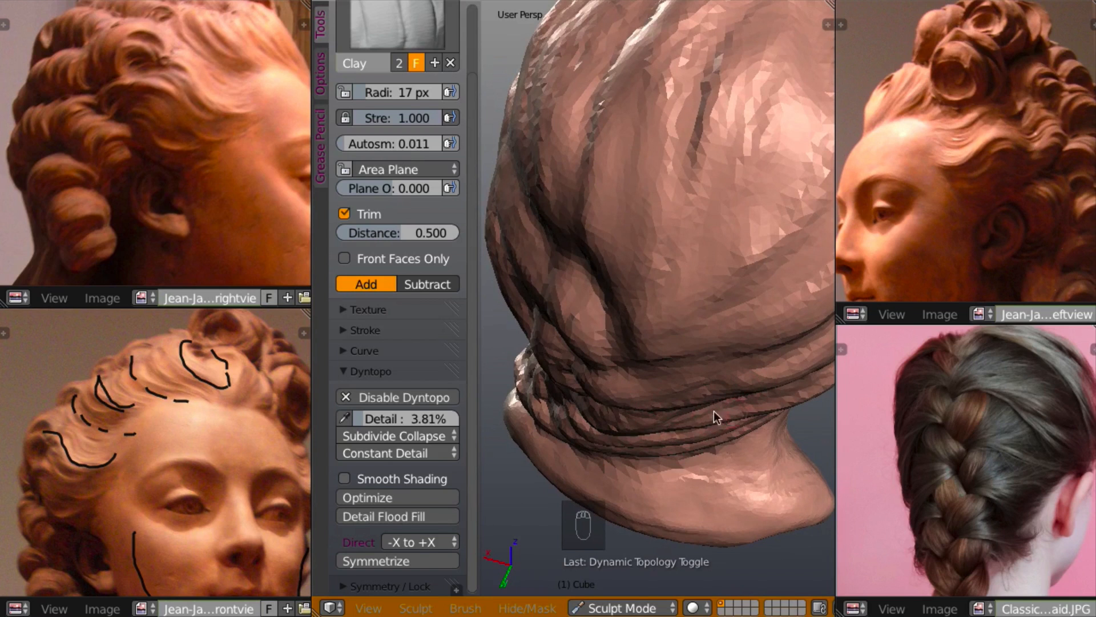
mouse_move(684, 407)
middle_down()
mouse_move(725, 377)
mouse_move(721, 334)
mouse_move(737, 299)
middle_up()
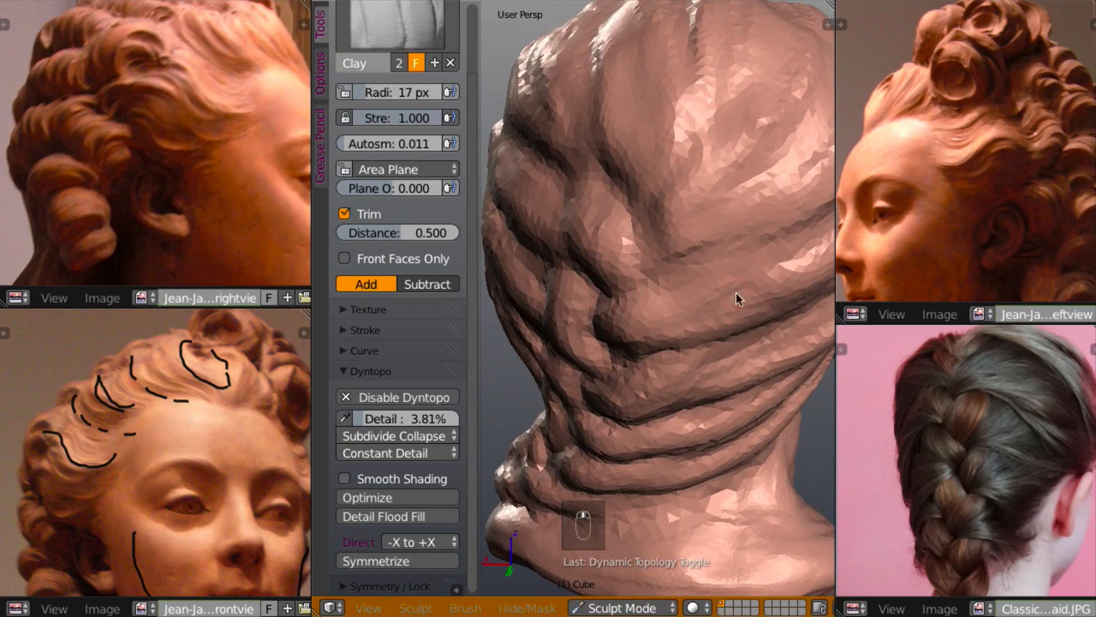
- Sculpt strands into the lock on the right side of the back of the head where it sweeps into the braid
drag(731, 313, 616, 330)
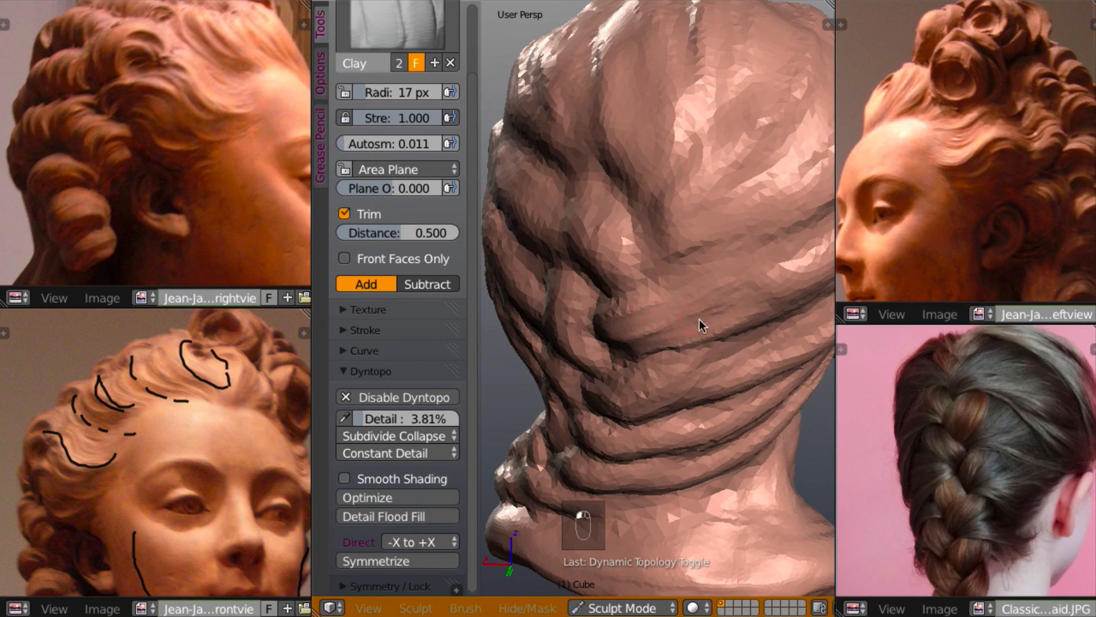
drag(697, 318, 628, 351)
mouse_move(696, 375)
middle_down()
mouse_move(733, 338)
mouse_move(712, 358)
middle_up()
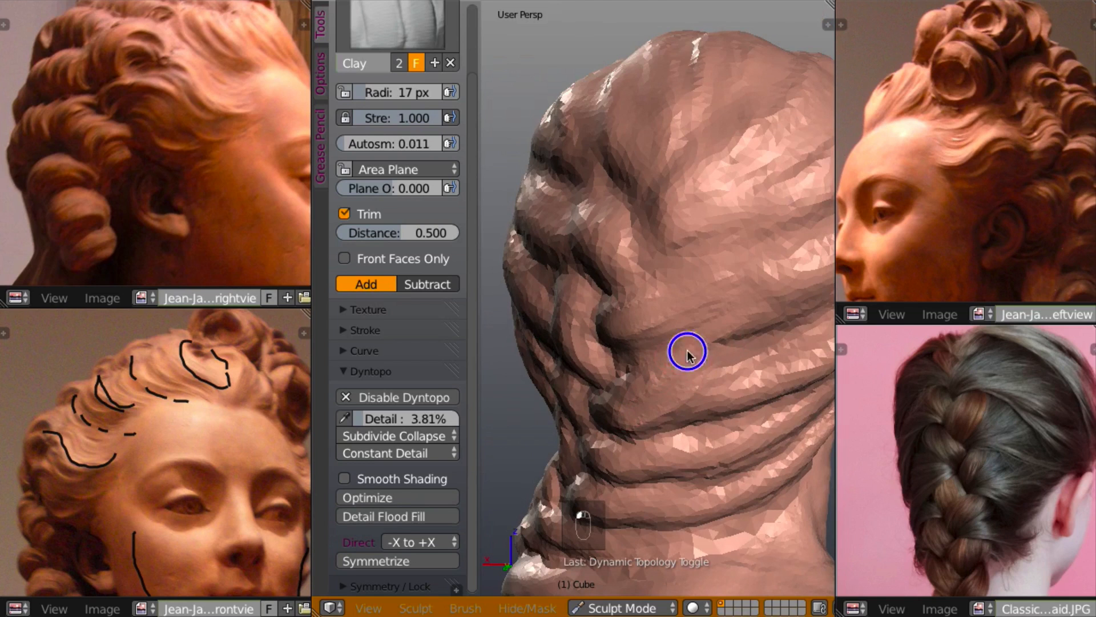
mouse_move(653, 404)
mouse_down()
mouse_move(698, 376)
mouse_move(685, 348)
mouse_up()
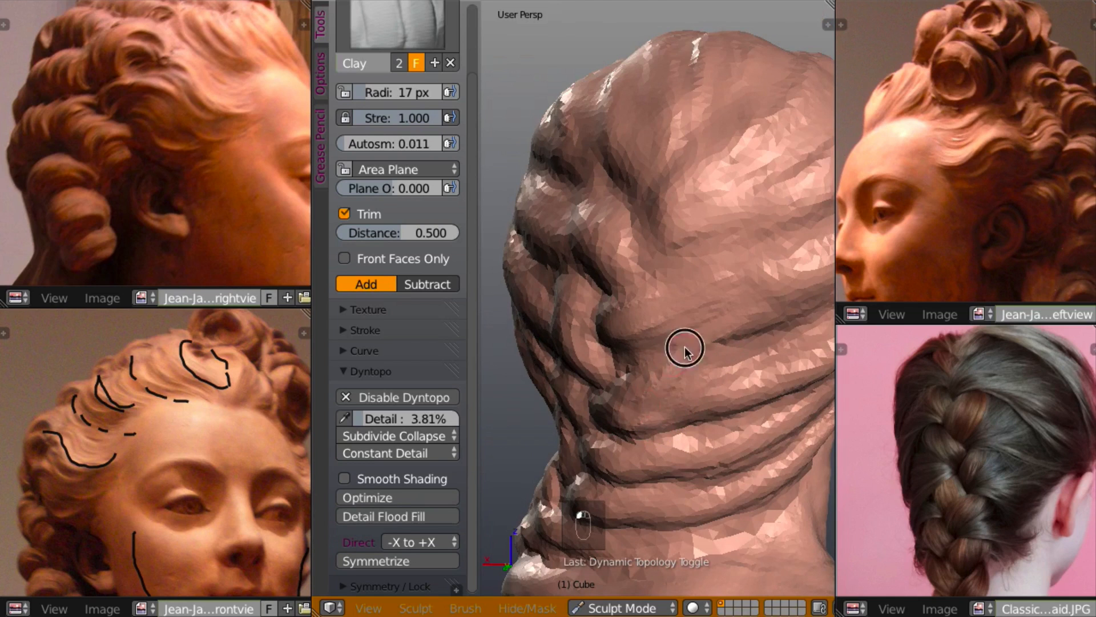
- Extend the strands across the neighbouring locks on the right side, following their curve in towards the braid
mouse_move(609, 421)
middle_down()
mouse_move(737, 399)
mouse_move(700, 367)
mouse_move(759, 362)
middle_up()
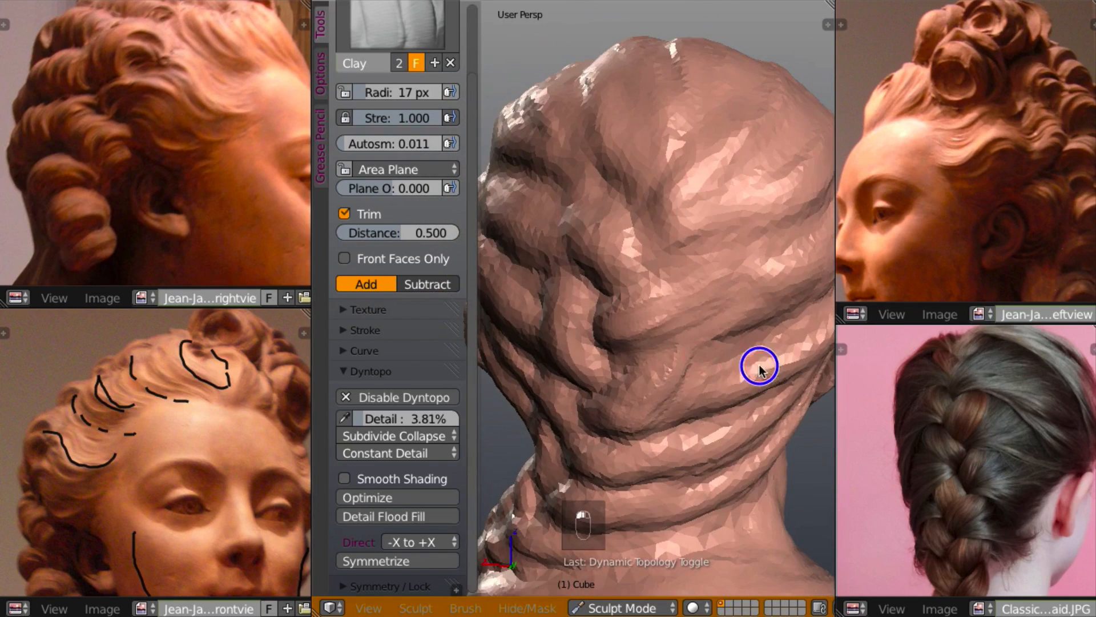
drag(759, 362, 743, 387)
drag(688, 412, 677, 404)
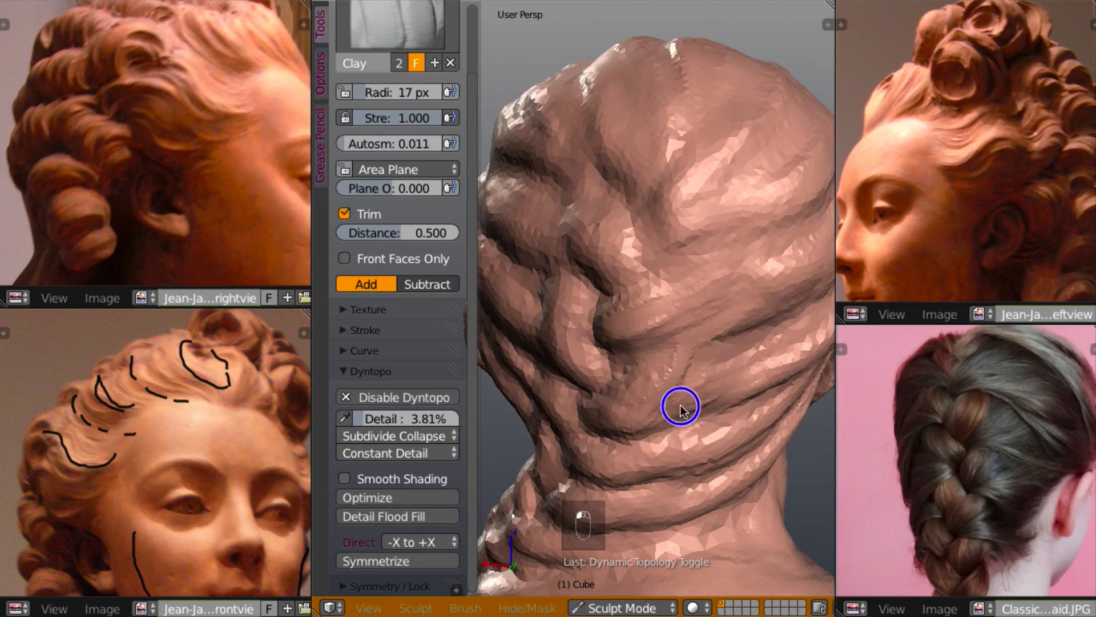
mouse_move(678, 404)
middle_down()
mouse_move(727, 409)
mouse_move(693, 489)
mouse_move(744, 453)
mouse_move(741, 424)
mouse_move(761, 419)
mouse_move(752, 447)
mouse_move(756, 368)
mouse_move(786, 308)
mouse_move(769, 265)
middle_up()
mouse_move(742, 275)
mouse_down()
mouse_move(688, 298)
mouse_move(659, 327)
mouse_up()
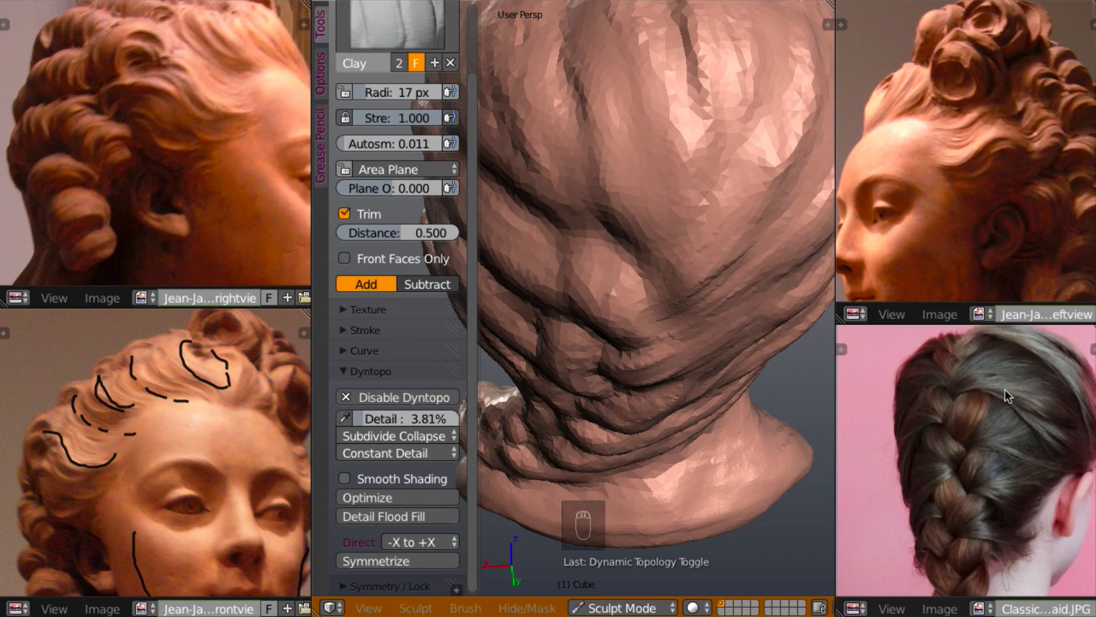
- Build up the topmost strand of the braid as a rounded, curved segment at the back of the head
mouse_move(736, 300)
middle_down()
mouse_move(733, 335)
mouse_move(746, 255)
mouse_move(687, 370)
mouse_move(711, 283)
middle_up()
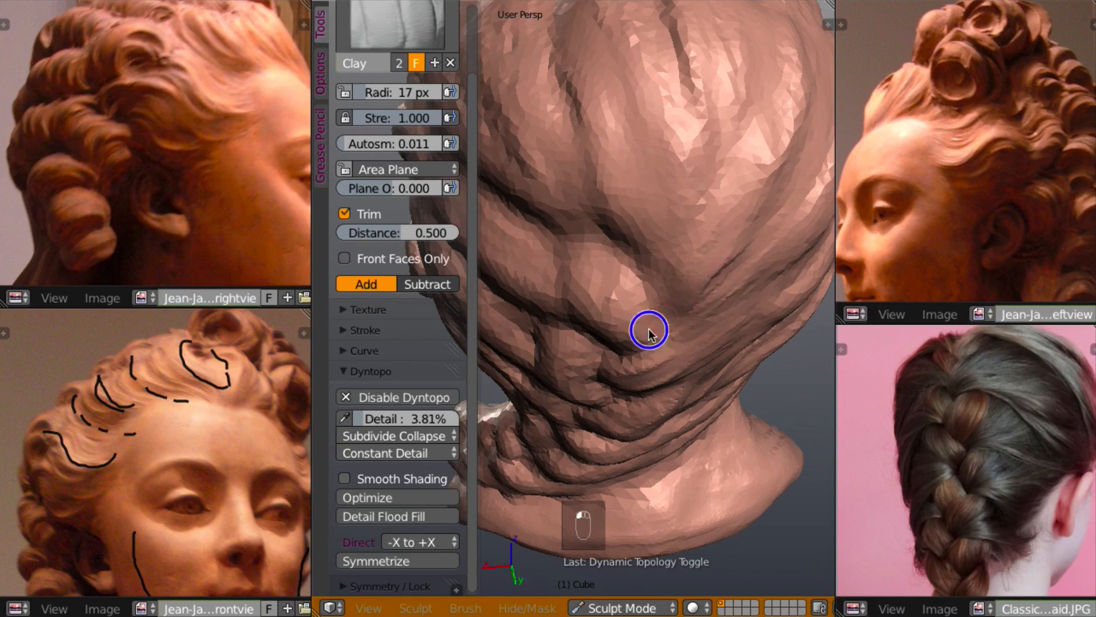
mouse_move(650, 334)
middle_down()
mouse_move(707, 348)
mouse_move(755, 234)
middle_up()
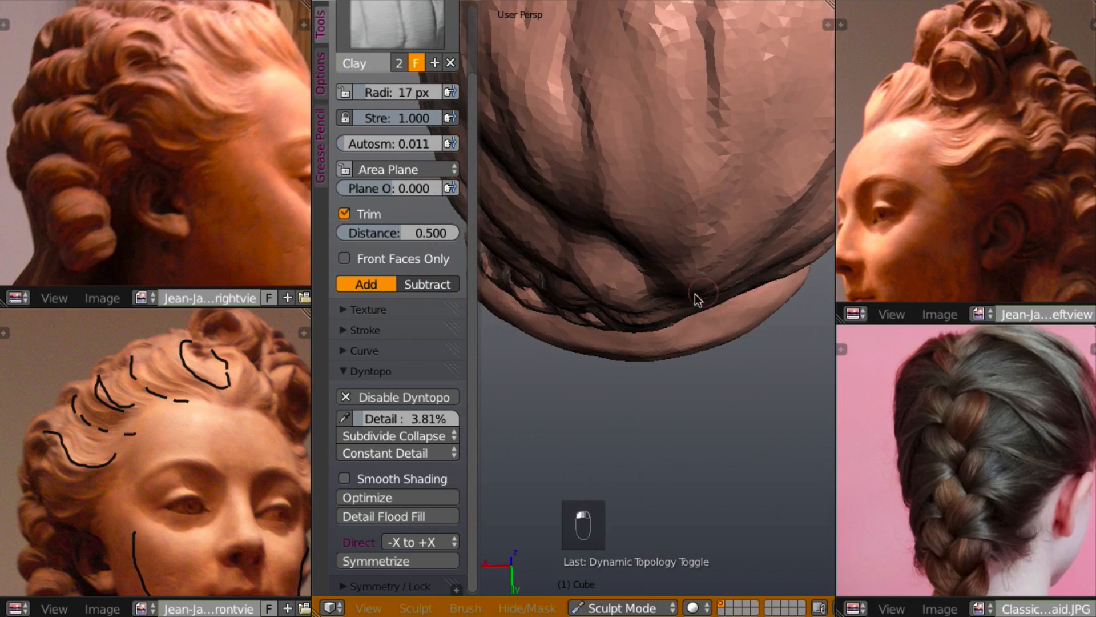
mouse_move(683, 320)
middle_down()
mouse_move(719, 236)
mouse_move(717, 259)
mouse_move(724, 190)
mouse_move(651, 237)
mouse_move(621, 279)
mouse_move(564, 301)
mouse_move(593, 365)
mouse_move(584, 283)
mouse_move(592, 224)
middle_up()
drag(593, 224, 600, 237)
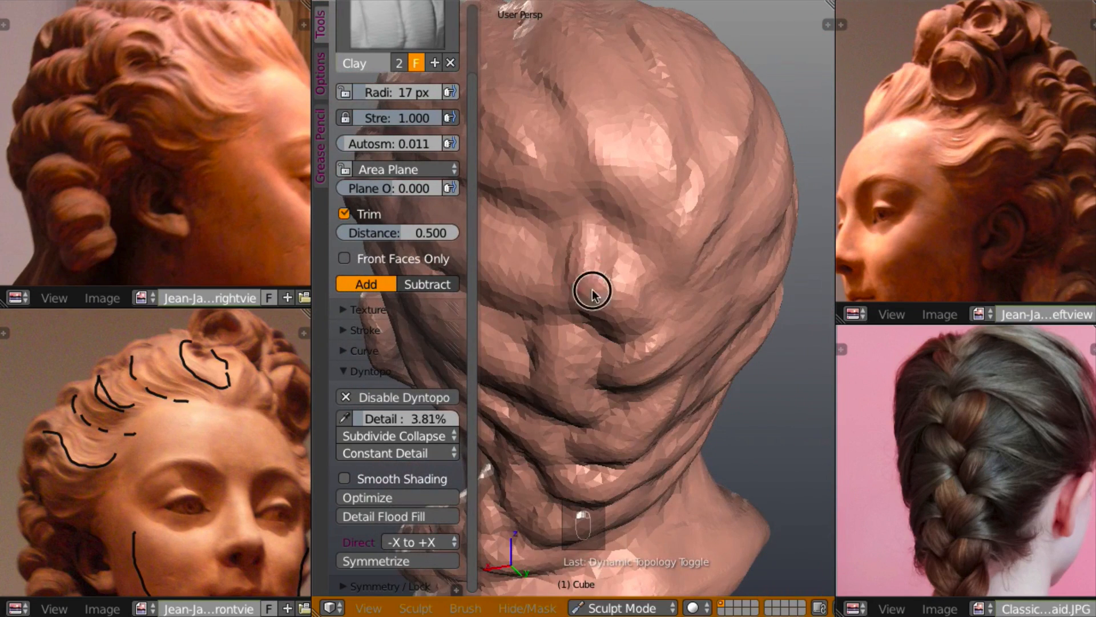
mouse_move(593, 292)
mouse_down()
mouse_move(604, 245)
mouse_move(596, 302)
mouse_move(596, 289)
mouse_up()
middle_drag(557, 238, 591, 245)
- Sculpt fine strands down the large right-hand crown lock so they flow into the topmost braid segment
drag(606, 105, 633, 245)
mouse_move(629, 161)
mouse_down()
mouse_move(648, 313)
mouse_move(636, 299)
mouse_move(641, 282)
mouse_move(654, 292)
mouse_move(647, 217)
mouse_move(642, 254)
mouse_move(655, 250)
mouse_move(640, 224)
mouse_move(656, 251)
mouse_move(665, 212)
mouse_up()
middle_drag(665, 212, 694, 131)
drag(693, 133, 697, 163)
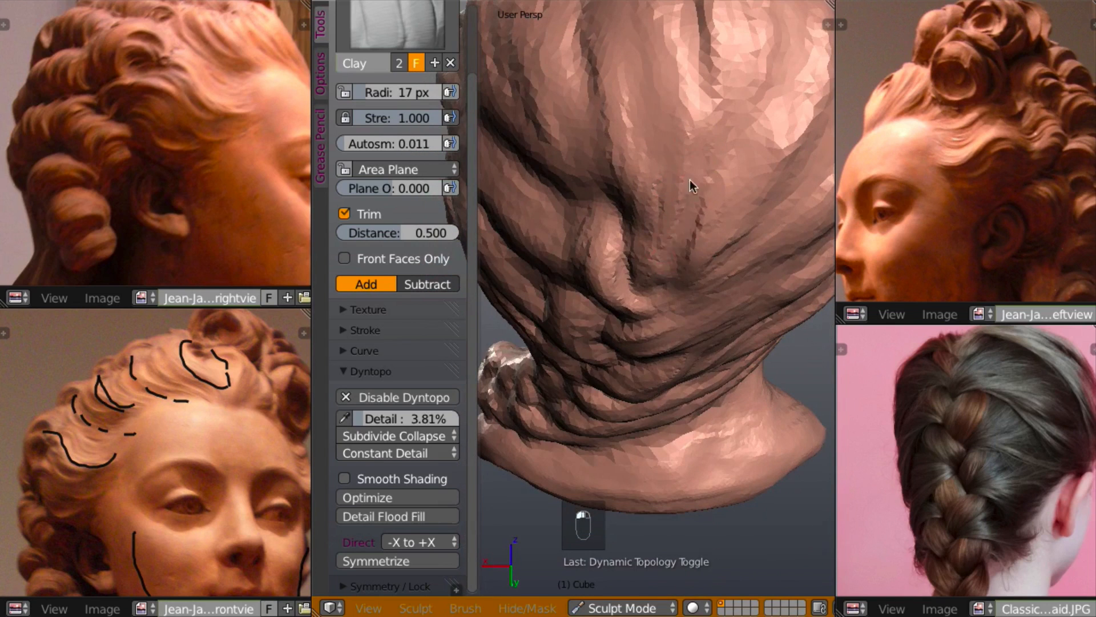
middle_drag(690, 180, 712, 147)
mouse_move(714, 154)
mouse_down()
mouse_move(708, 190)
mouse_move(724, 236)
mouse_move(700, 276)
mouse_up()
mouse_move(700, 277)
middle_down()
mouse_move(728, 190)
mouse_move(771, 220)
middle_up()
mouse_move(762, 231)
mouse_down()
mouse_move(688, 298)
mouse_move(761, 249)
mouse_move(717, 255)
mouse_up()
- Define the left edge of the topmost braid segment and add strand lines along its surface
mouse_move(717, 256)
middle_down()
mouse_move(727, 241)
mouse_move(734, 325)
mouse_move(581, 275)
middle_up()
drag(591, 236, 575, 336)
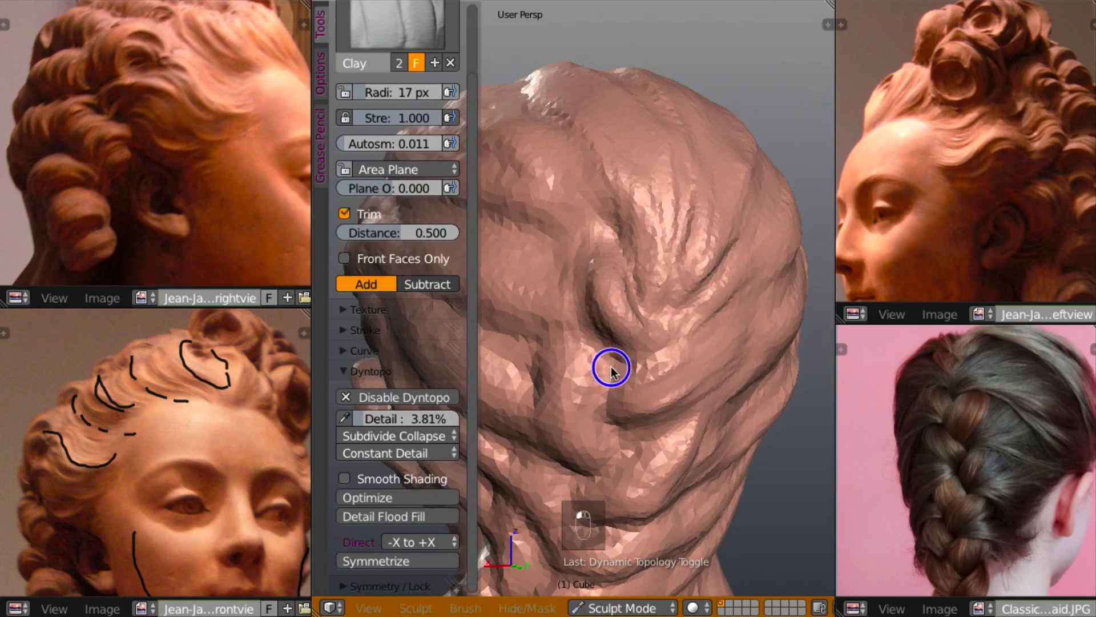
mouse_move(609, 347)
middle_down()
mouse_move(621, 327)
mouse_move(661, 306)
mouse_move(690, 320)
mouse_move(684, 361)
mouse_move(654, 334)
mouse_move(662, 108)
middle_up()
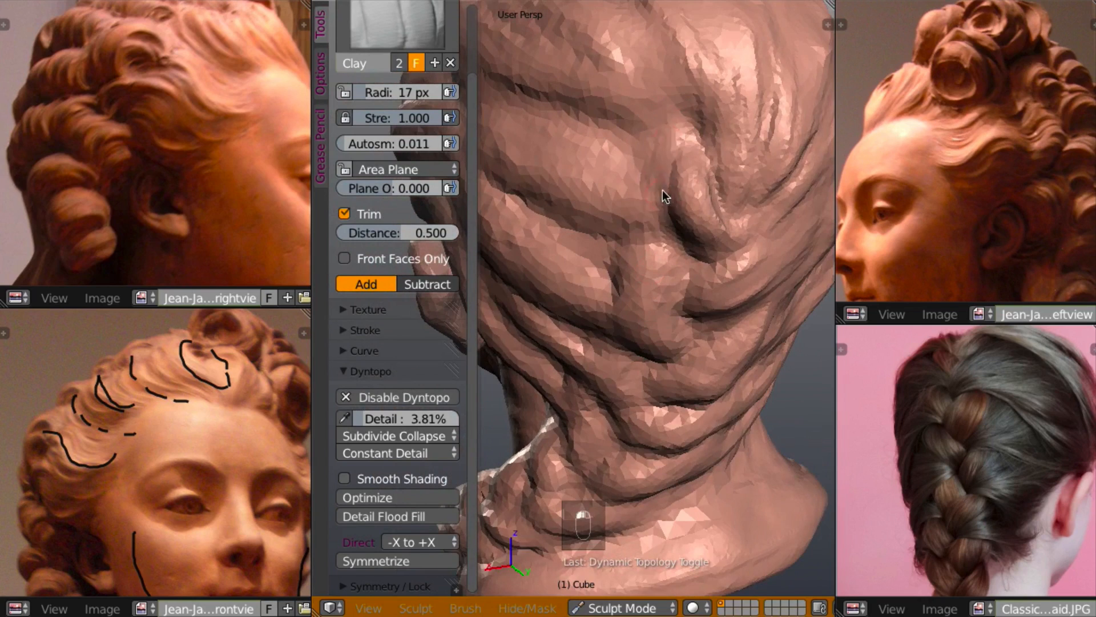
mouse_move(680, 169)
middle_down()
mouse_move(685, 122)
mouse_move(690, 210)
mouse_move(621, 207)
mouse_move(652, 256)
middle_up()
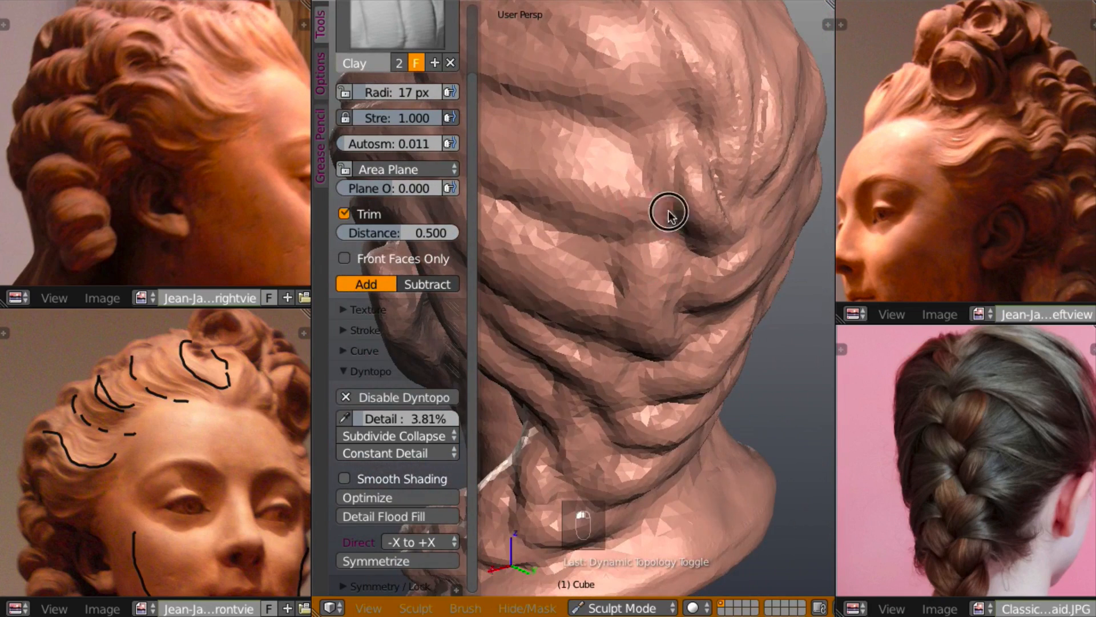
- Shape the end of the upper left-hand lock tucking under the topmost braid segment and sculpt strands along the lock
mouse_move(636, 205)
middle_down()
mouse_move(643, 317)
mouse_move(656, 263)
mouse_move(633, 210)
middle_up()
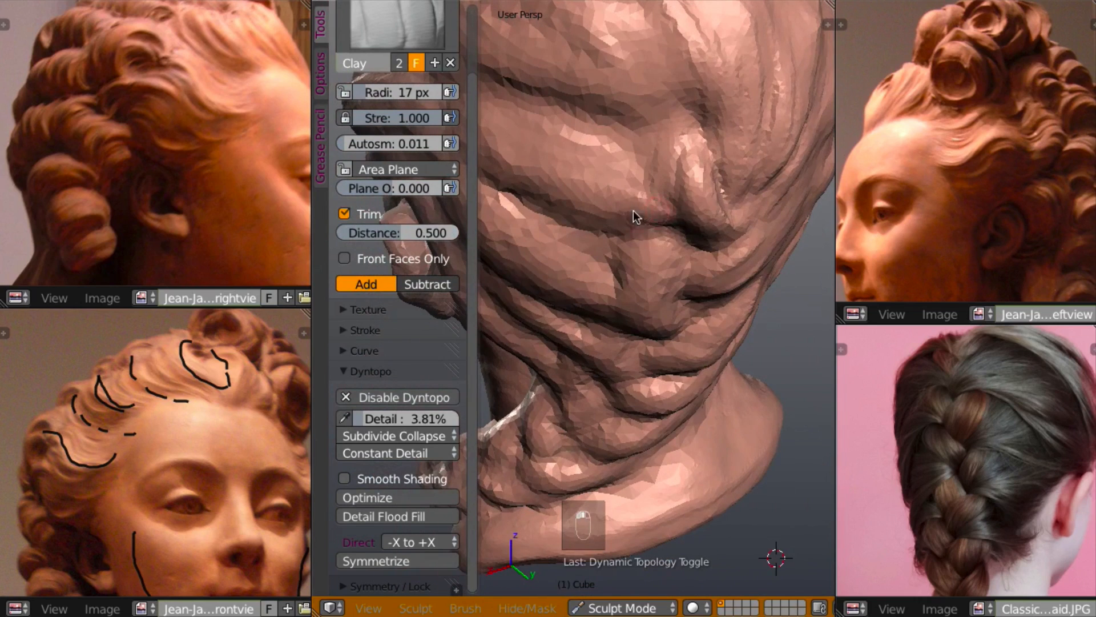
mouse_move(633, 210)
mouse_down()
mouse_move(683, 232)
mouse_move(656, 222)
mouse_move(683, 215)
mouse_move(674, 222)
mouse_up()
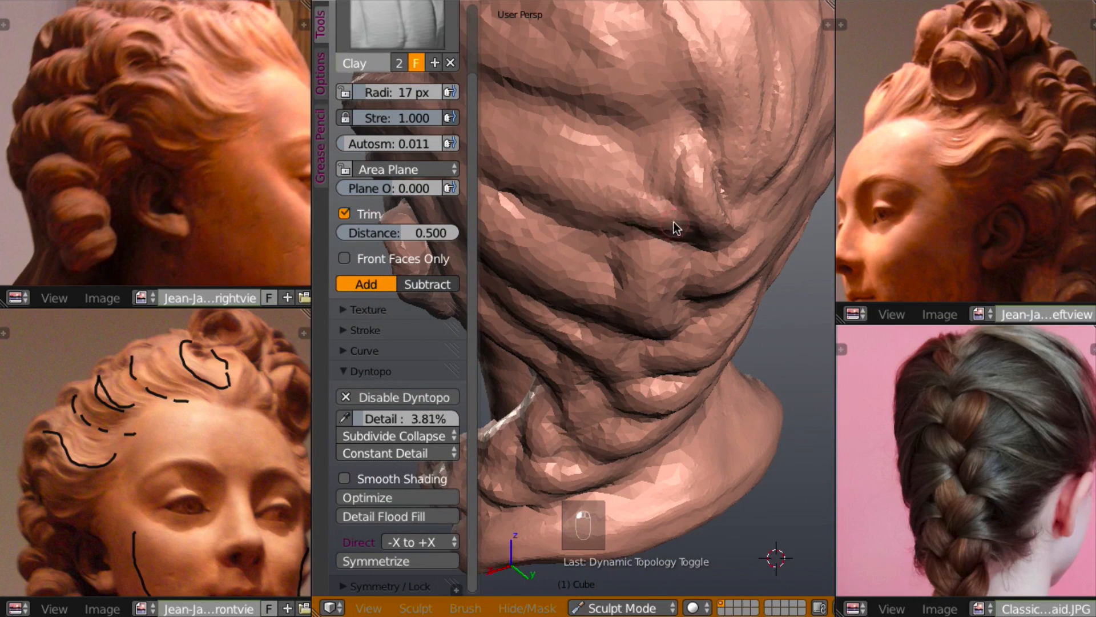
middle_drag(673, 221, 652, 274)
drag(612, 205, 621, 207)
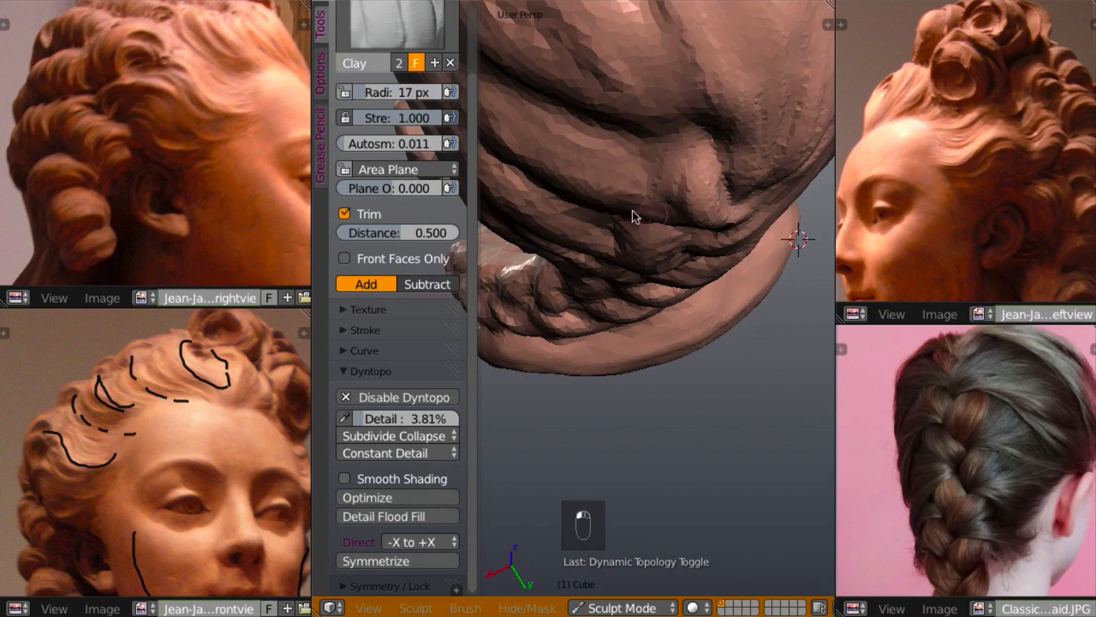
mouse_move(633, 211)
middle_down()
mouse_move(654, 180)
mouse_move(640, 198)
middle_up()
mouse_move(643, 212)
mouse_down()
mouse_move(675, 205)
mouse_move(653, 203)
mouse_move(708, 218)
mouse_move(708, 207)
mouse_up()
mouse_move(708, 207)
middle_down()
mouse_move(649, 259)
mouse_move(689, 139)
middle_up()
mouse_move(632, 173)
mouse_down()
mouse_move(642, 165)
mouse_move(542, 106)
mouse_move(510, 114)
mouse_up()
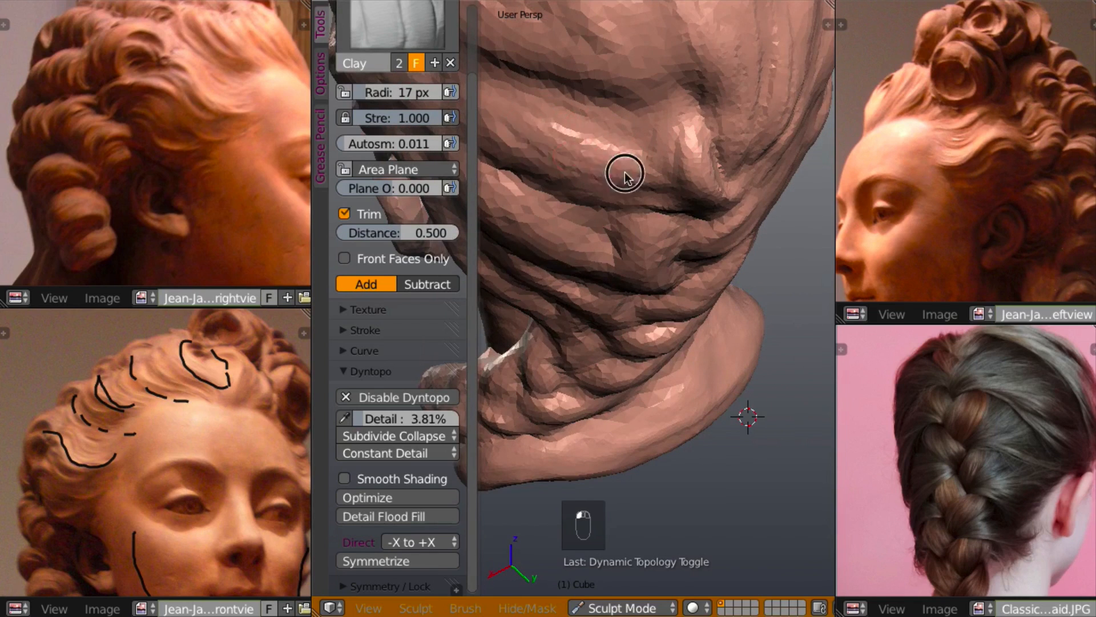
- Add strands along the lower edge of the upper left-hand lock, running in to the crossing beneath the topmost braid segment
mouse_move(624, 171)
middle_down()
mouse_move(575, 74)
mouse_move(543, 171)
mouse_move(621, 206)
mouse_move(558, 195)
middle_up()
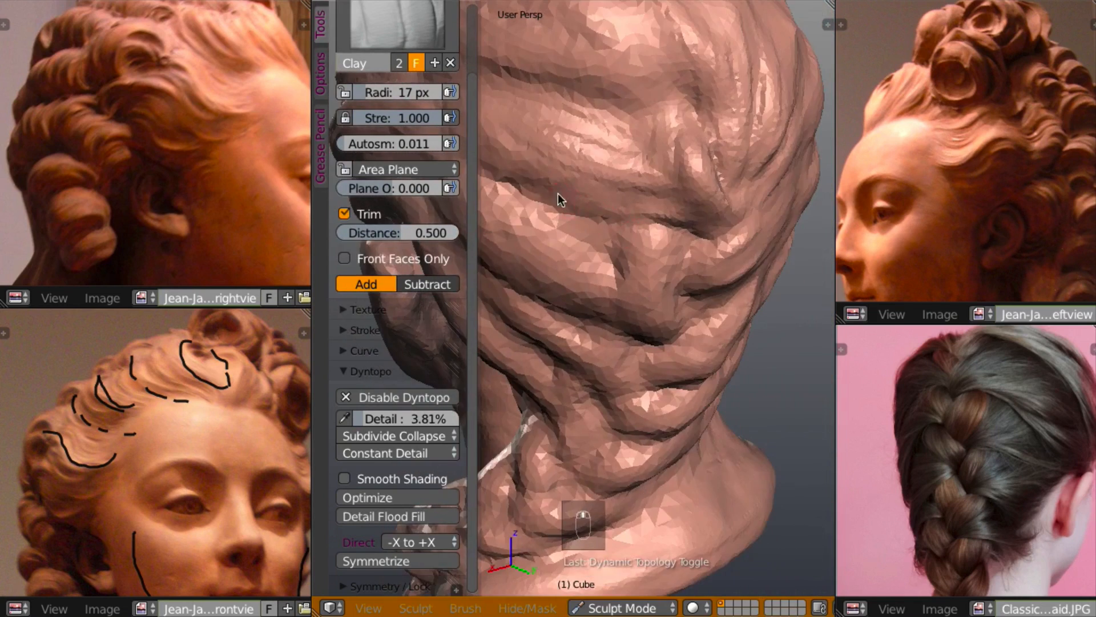
drag(531, 182, 625, 222)
drag(563, 202, 597, 219)
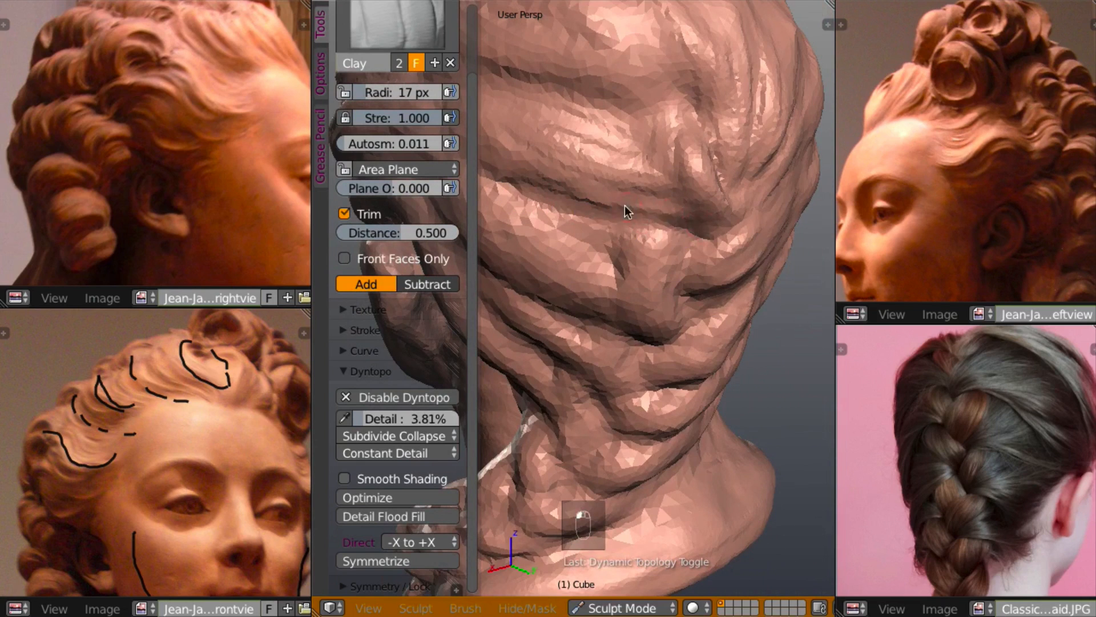
middle_drag(625, 204, 605, 193)
mouse_move(622, 214)
mouse_down()
mouse_move(678, 230)
mouse_move(666, 218)
mouse_up()
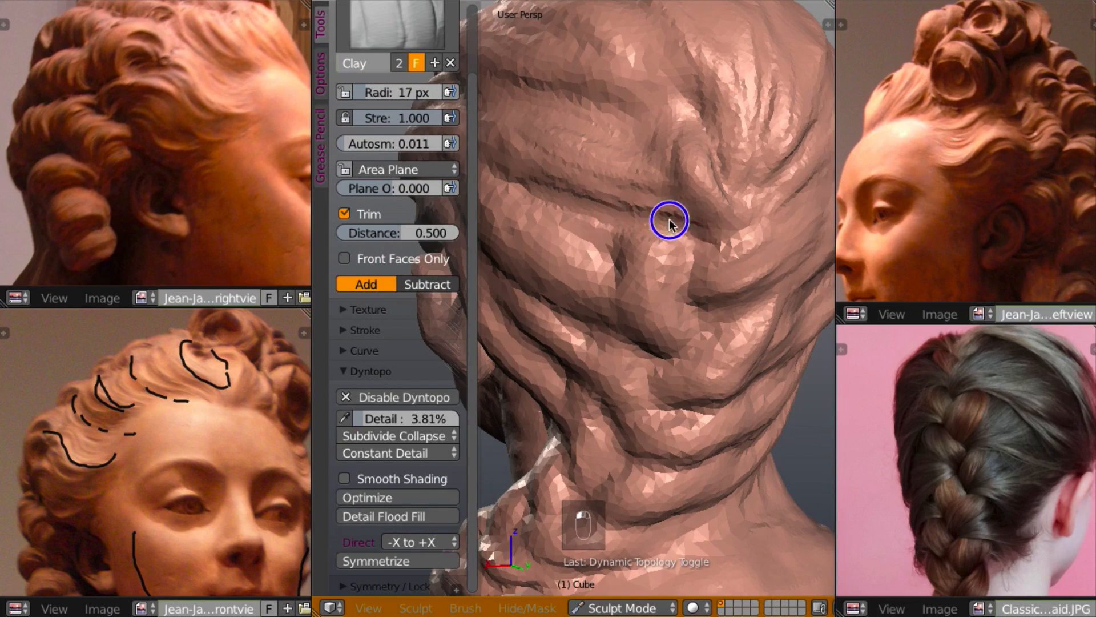
mouse_move(666, 217)
middle_down()
mouse_move(717, 252)
mouse_move(597, 189)
middle_up()
drag(589, 189, 675, 203)
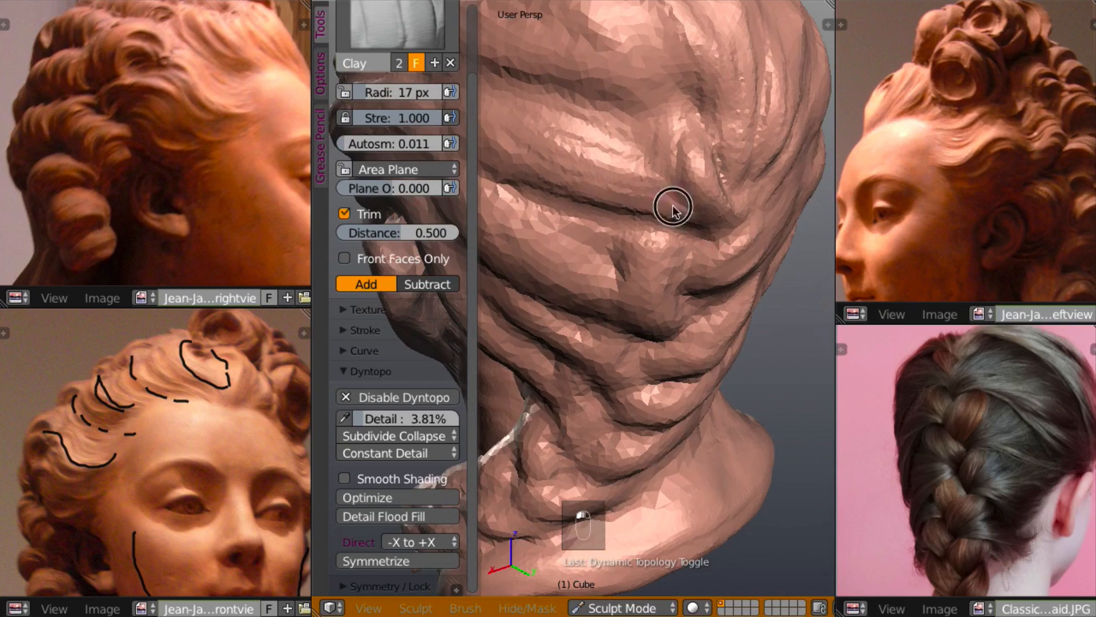
- Define the left edge of the second braid segment, curve it down to its tucked end, and add a strand line along it
middle_drag(685, 210, 603, 180)
middle_drag(560, 221, 706, 195)
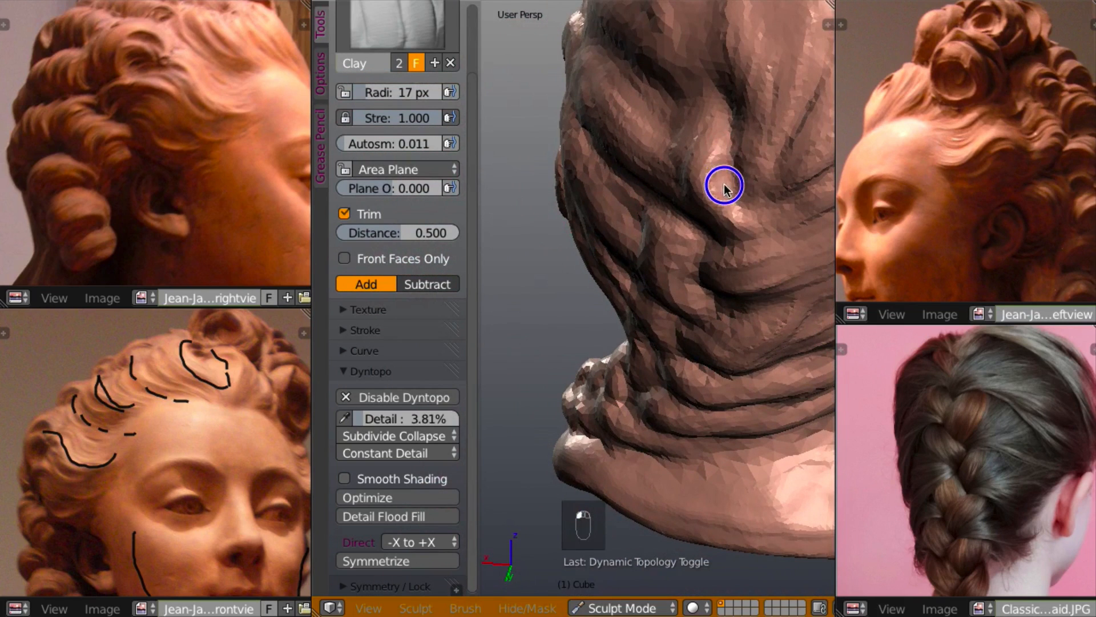
mouse_move(717, 172)
middle_down()
mouse_move(788, 149)
mouse_move(789, 168)
mouse_move(756, 182)
mouse_move(715, 270)
mouse_move(660, 252)
middle_up()
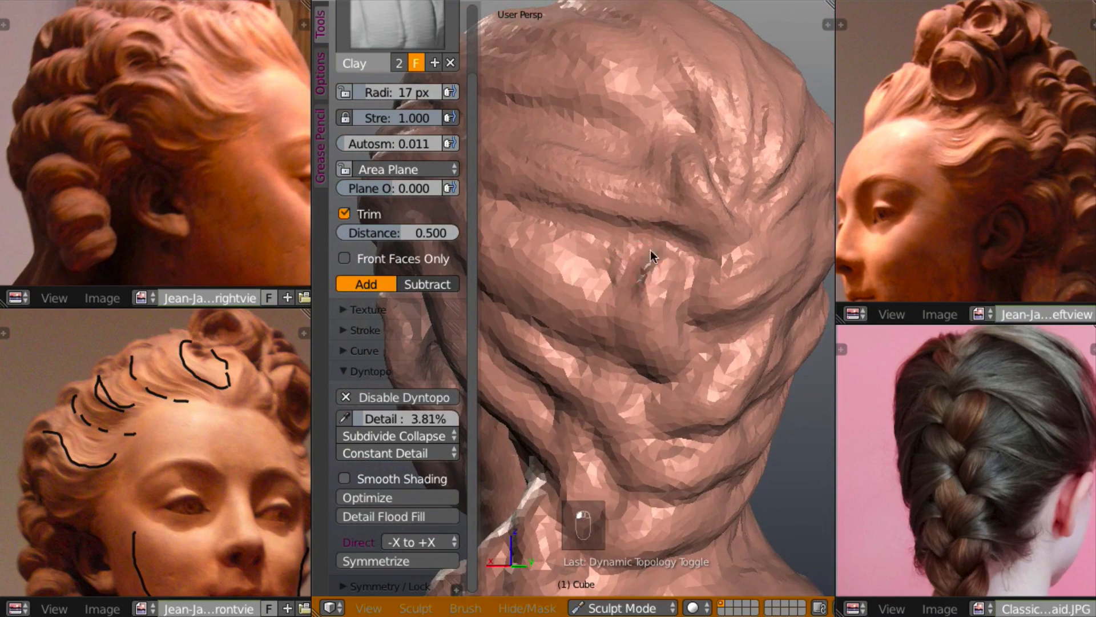
mouse_move(656, 252)
mouse_down()
mouse_move(646, 317)
mouse_move(668, 345)
mouse_up()
mouse_move(671, 349)
middle_down()
mouse_move(614, 297)
mouse_move(714, 342)
middle_up()
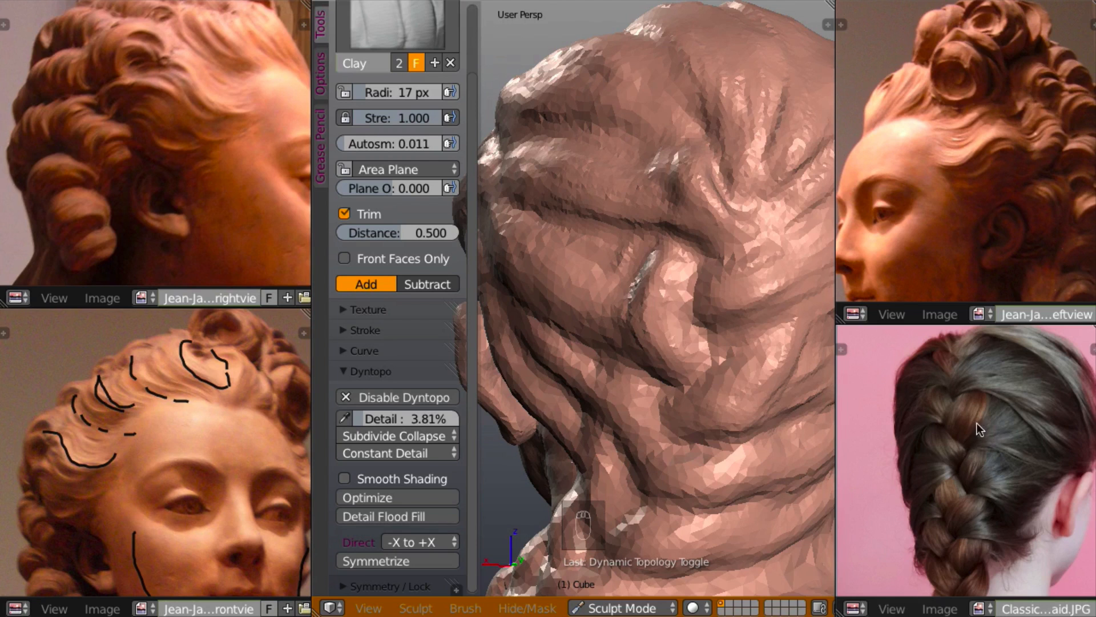
middle_drag(765, 411, 707, 399)
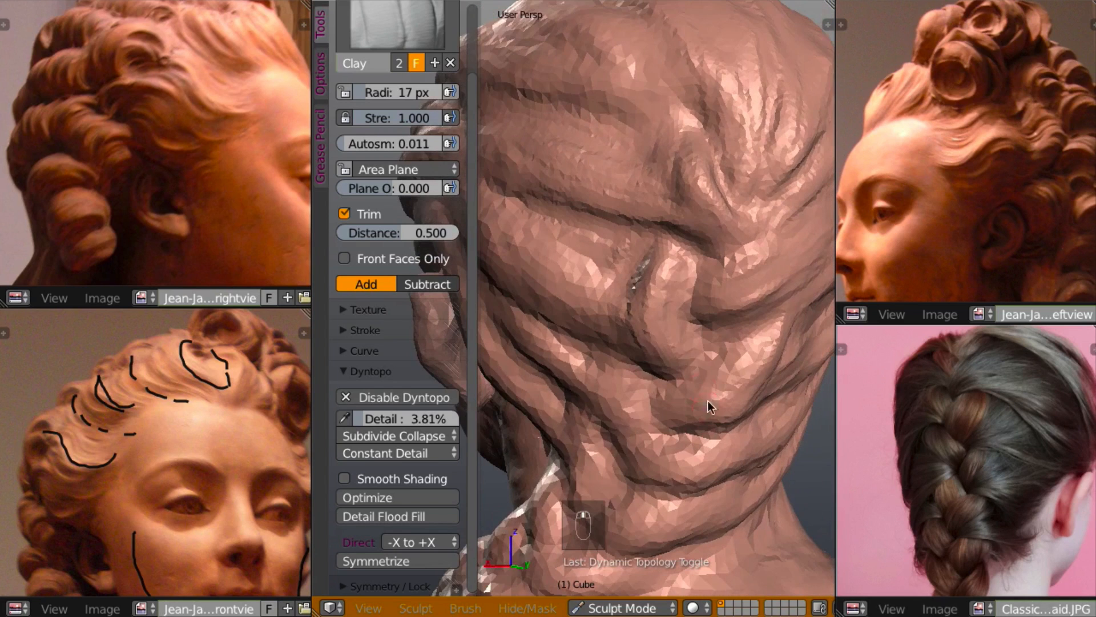
mouse_move(675, 304)
mouse_down()
mouse_move(683, 313)
mouse_move(668, 337)
mouse_move(671, 293)
mouse_move(631, 337)
mouse_move(685, 329)
mouse_up()
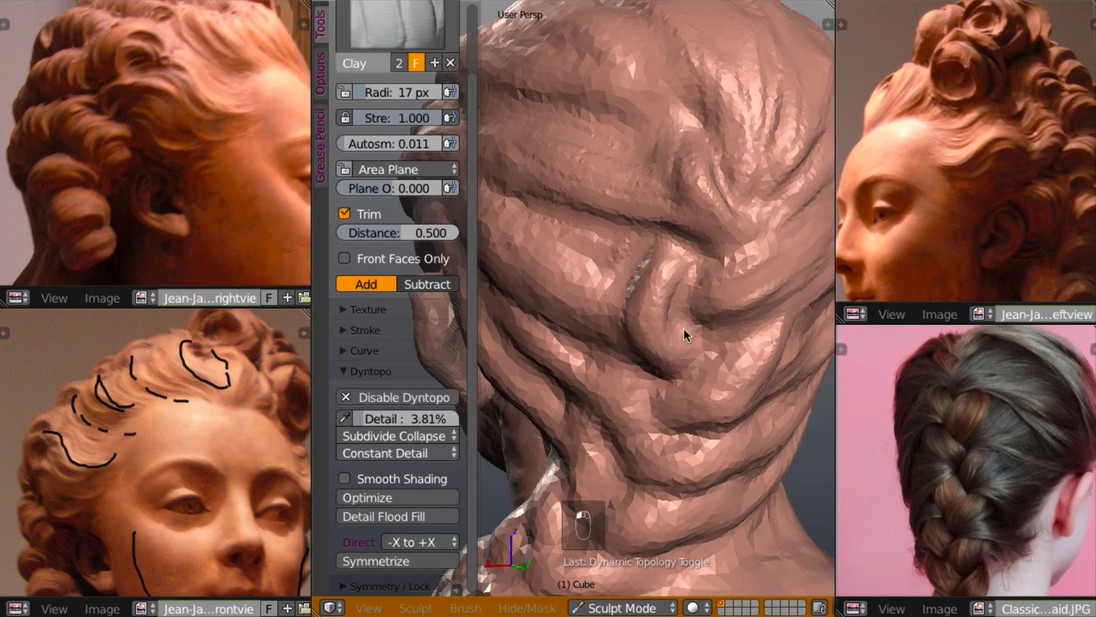
- Sculpt fine strands along the middle left-hand lock where it runs under the second braid segment
mouse_move(685, 328)
middle_down()
mouse_move(665, 303)
mouse_move(608, 307)
mouse_move(504, 345)
mouse_move(615, 290)
middle_up()
scroll(607, 337, down, 4)
middle_drag(606, 333, 654, 389)
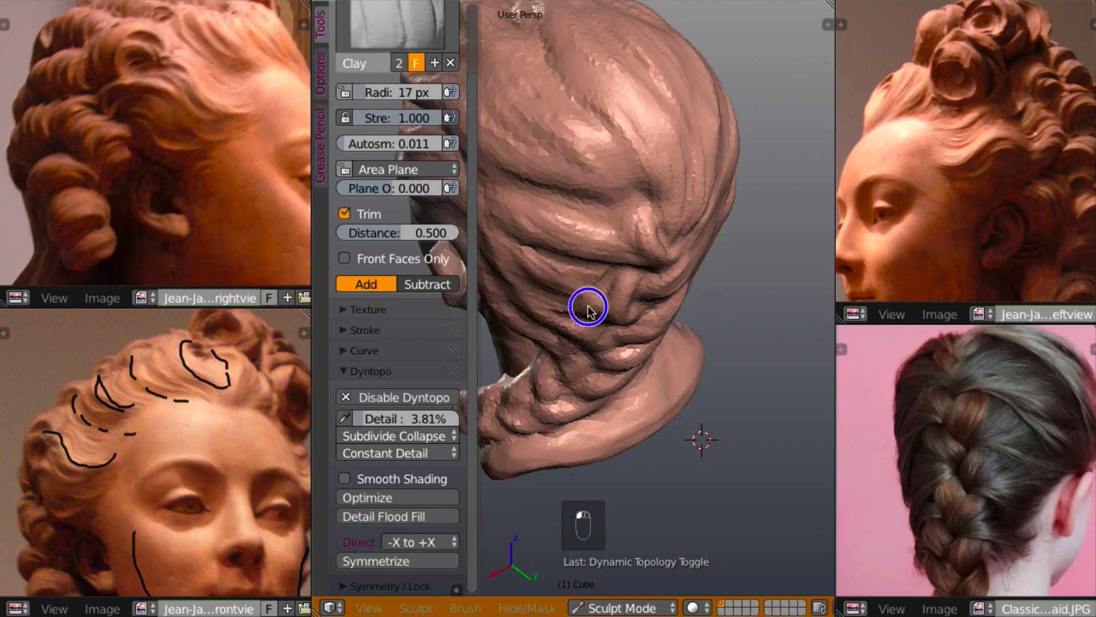
mouse_move(587, 303)
middle_down()
mouse_move(557, 190)
mouse_move(490, 241)
mouse_move(453, 290)
mouse_move(595, 293)
mouse_move(615, 263)
mouse_move(659, 293)
mouse_move(629, 330)
middle_up()
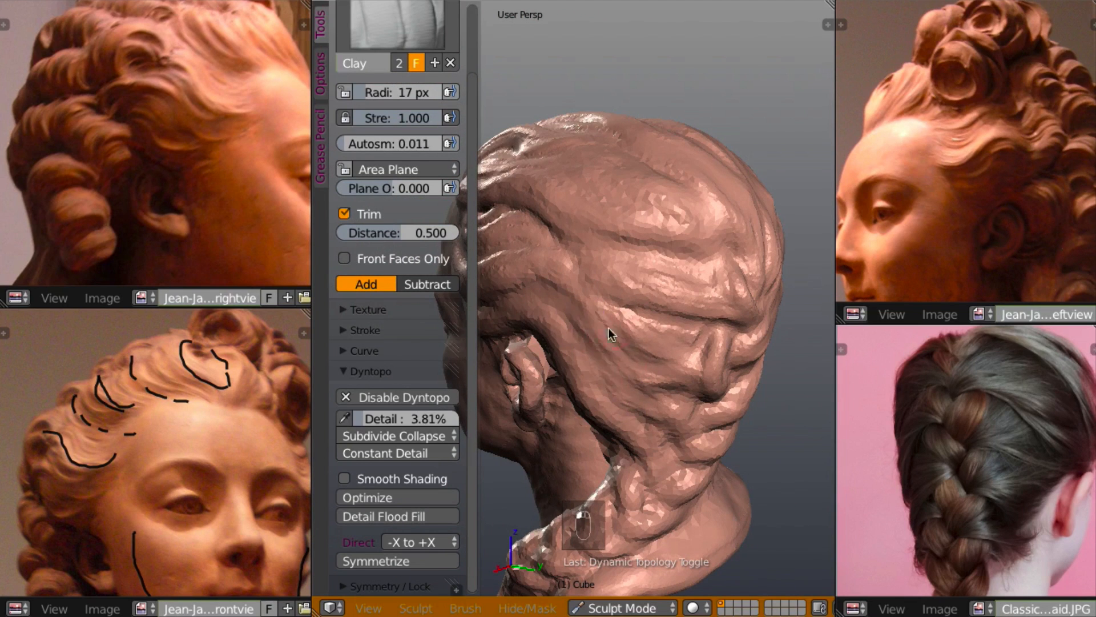
mouse_move(626, 347)
middle_down()
mouse_move(552, 332)
mouse_move(626, 345)
mouse_move(587, 310)
mouse_move(627, 273)
mouse_move(523, 330)
mouse_move(568, 338)
mouse_move(580, 295)
middle_up()
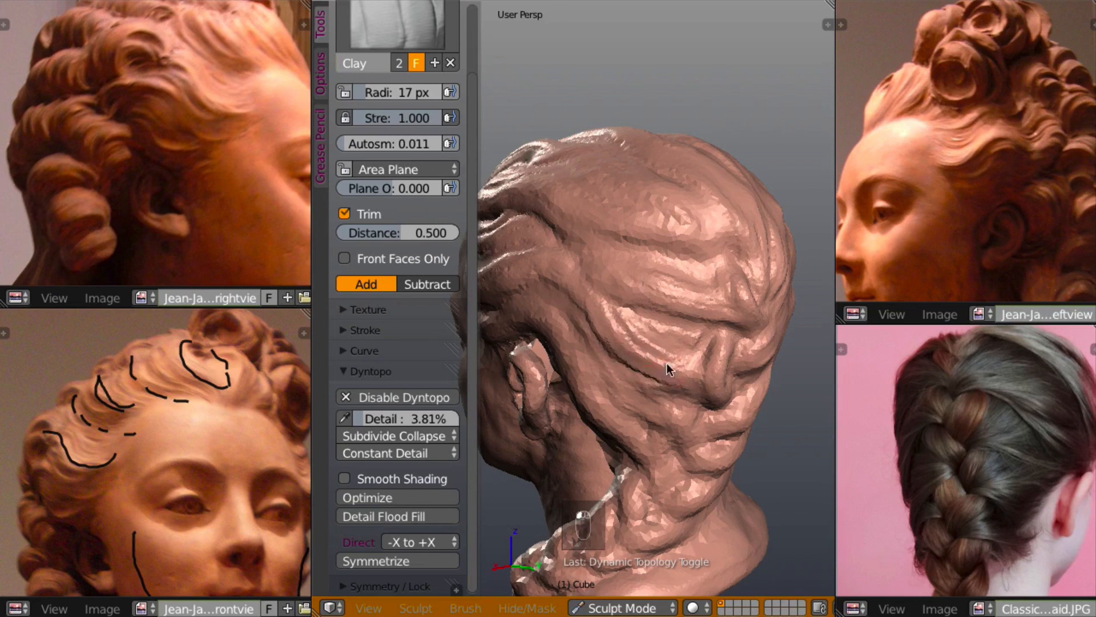
middle_drag(619, 352, 673, 360)
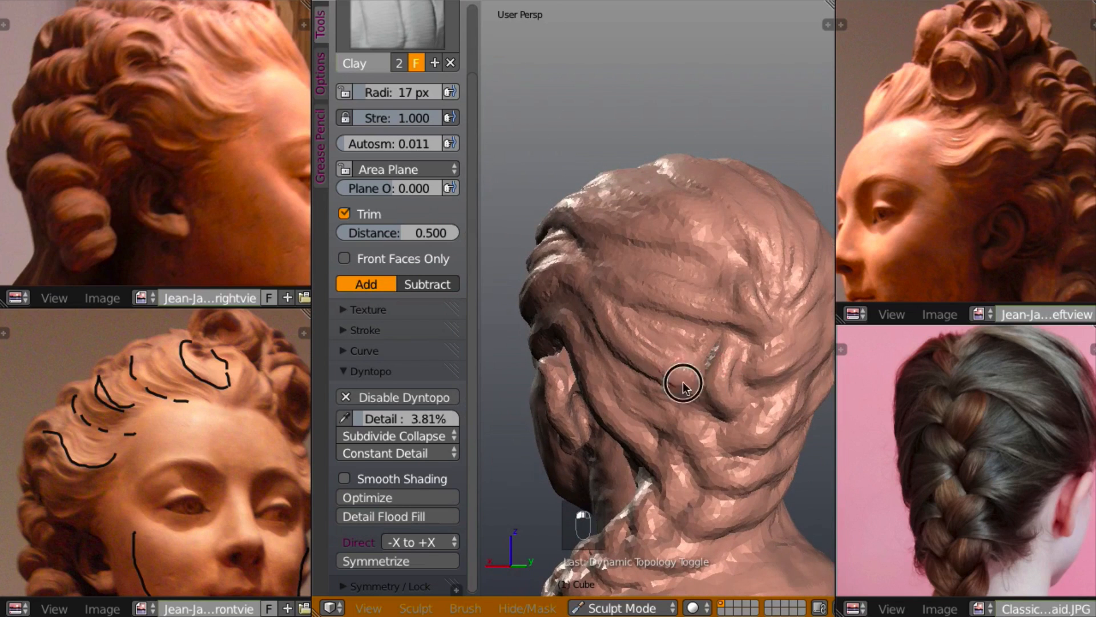
- Define the lower edge of the middle left-hand lock and build up the lock below it towards the braid
middle_drag(704, 395, 709, 442)
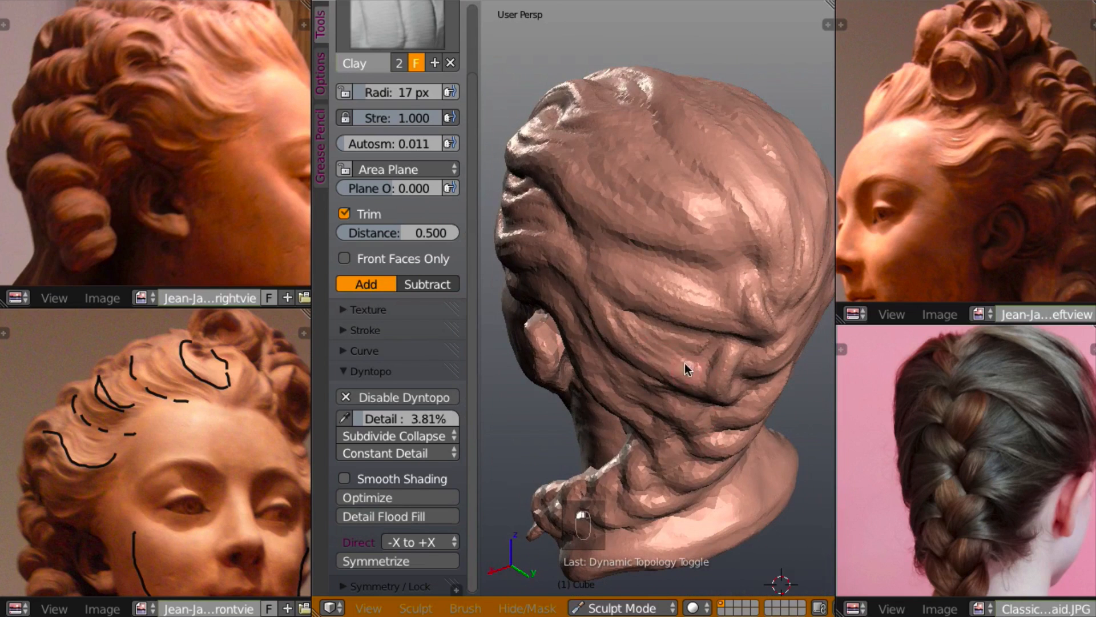
middle_drag(673, 344, 688, 300)
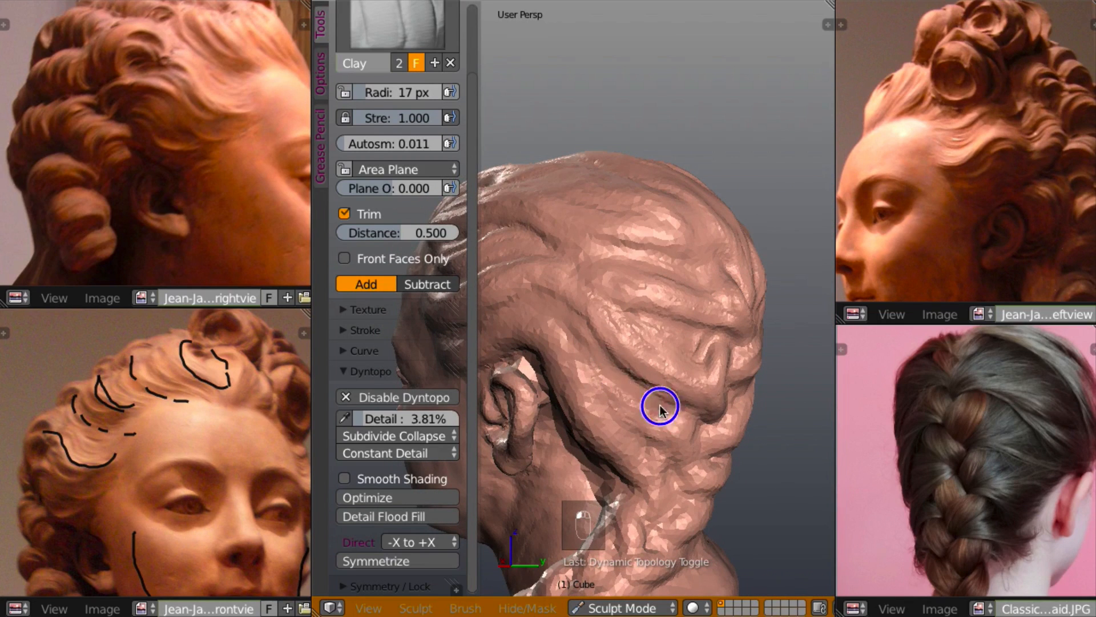
mouse_move(660, 406)
middle_down()
mouse_move(592, 376)
mouse_move(614, 345)
middle_up()
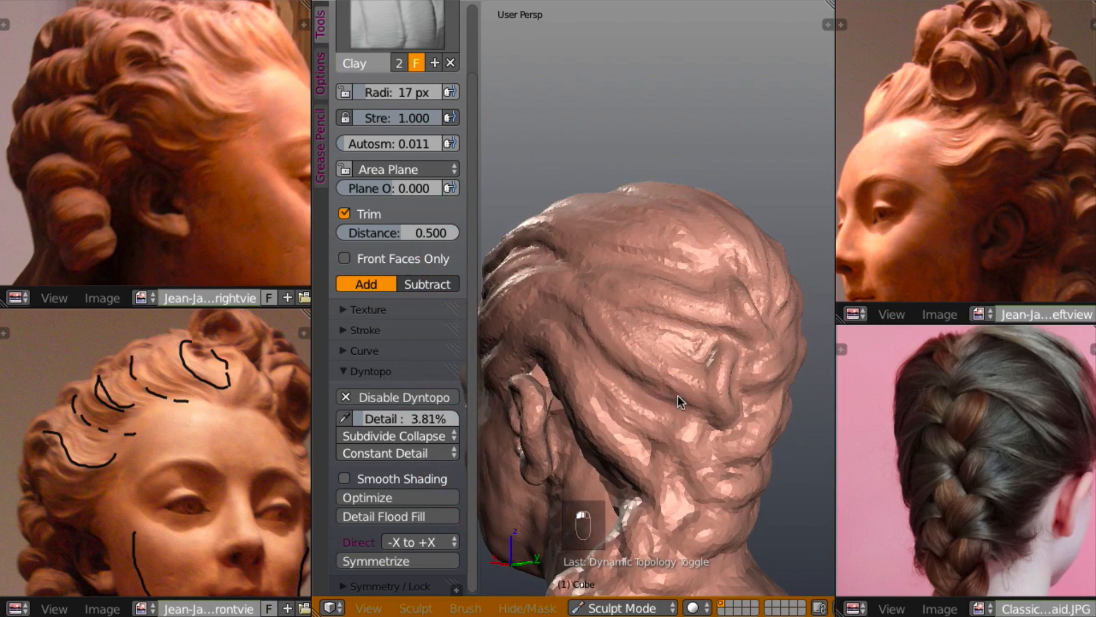
mouse_move(687, 412)
middle_down()
mouse_move(537, 406)
mouse_move(644, 400)
mouse_move(620, 429)
mouse_move(696, 402)
mouse_move(696, 389)
mouse_move(663, 376)
middle_up()
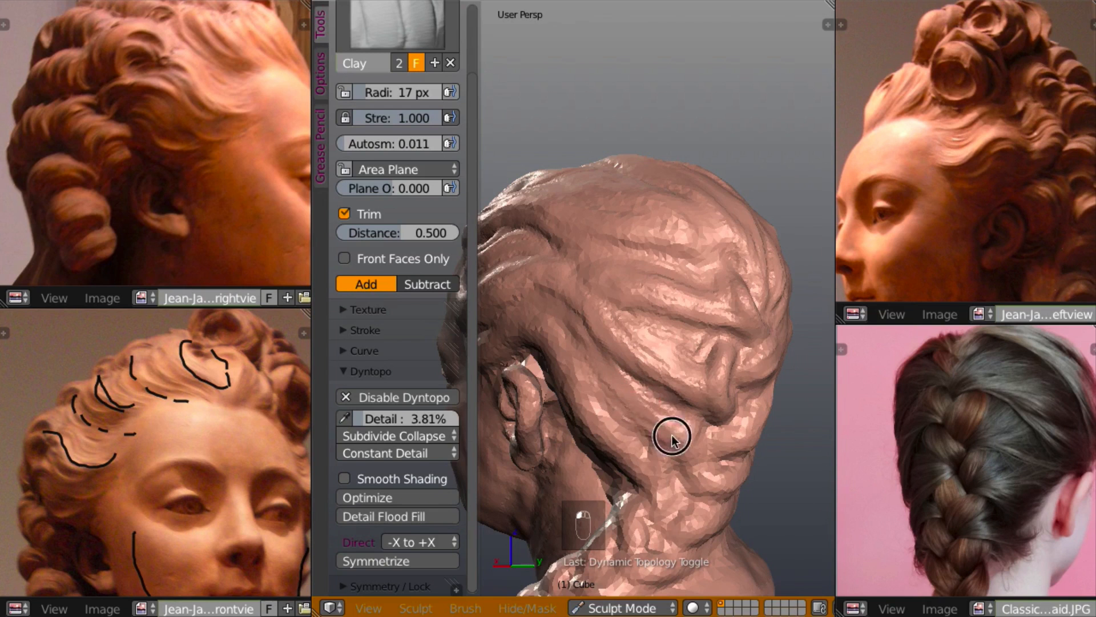
mouse_move(672, 438)
middle_down()
mouse_move(617, 417)
mouse_move(655, 402)
mouse_move(645, 441)
mouse_move(710, 428)
middle_up()
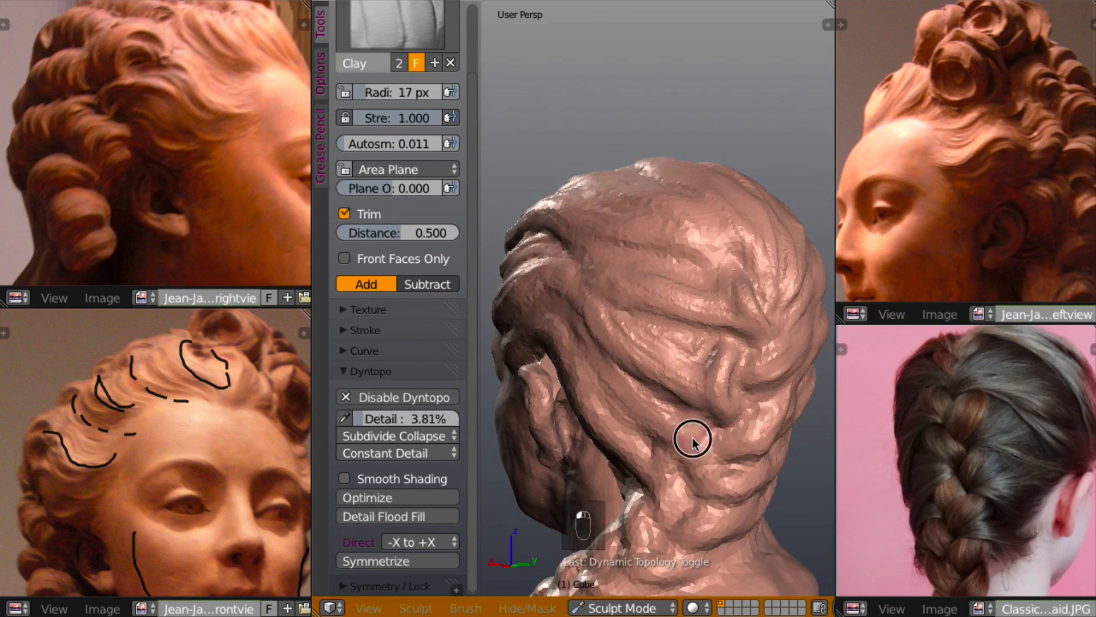
mouse_move(692, 438)
mouse_down()
mouse_move(693, 455)
mouse_move(704, 426)
mouse_move(704, 436)
mouse_up()
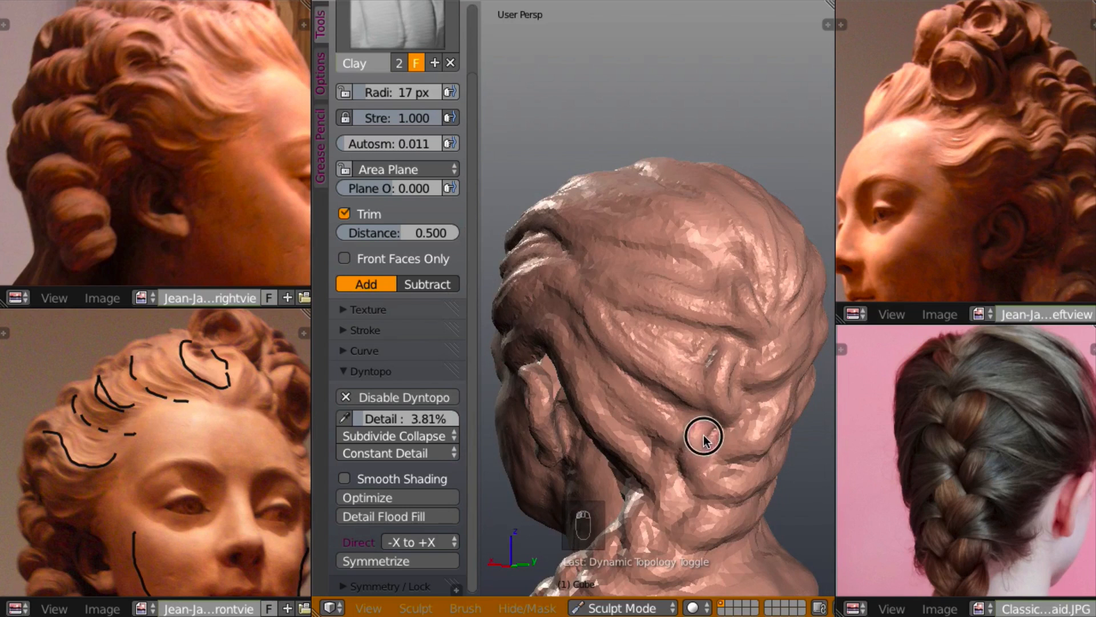
- Shape the right-hand lock feeding into the braid just below the second segment and mark its inner edge
mouse_move(697, 443)
middle_down()
mouse_move(739, 422)
mouse_move(765, 428)
mouse_move(748, 437)
mouse_move(761, 431)
mouse_move(780, 467)
mouse_move(752, 335)
middle_up()
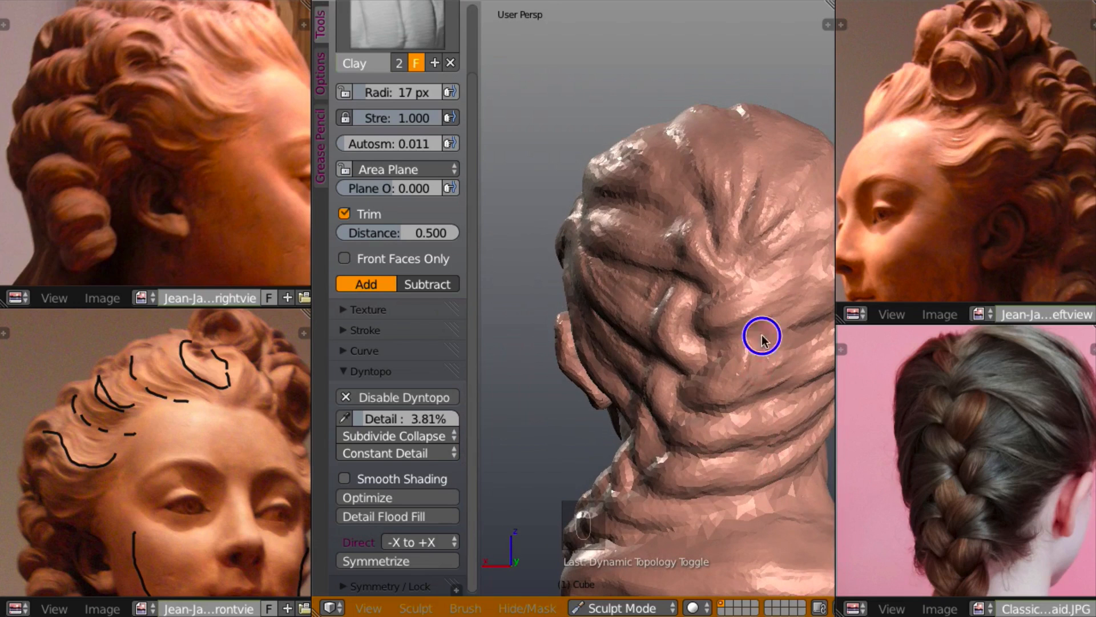
mouse_move(771, 342)
middle_down()
mouse_move(797, 359)
mouse_move(770, 379)
mouse_move(743, 361)
mouse_move(670, 368)
middle_up()
mouse_move(628, 369)
mouse_down()
mouse_move(687, 350)
mouse_move(675, 397)
mouse_move(712, 377)
mouse_move(704, 390)
mouse_up()
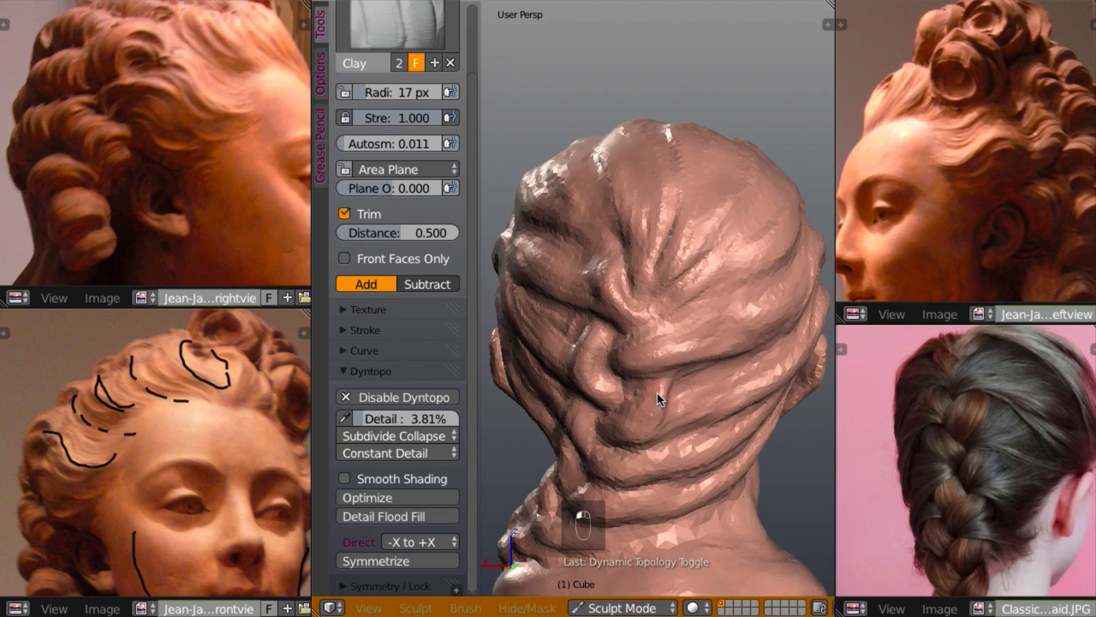
drag(658, 420, 659, 415)
- Build up strands along the lower right-hand locks, sweeping from the braid towards the ear
mouse_move(735, 383)
middle_down()
mouse_move(630, 441)
mouse_move(747, 332)
mouse_move(720, 399)
mouse_move(708, 411)
mouse_move(702, 368)
mouse_move(723, 358)
mouse_move(673, 365)
mouse_move(745, 330)
middle_up()
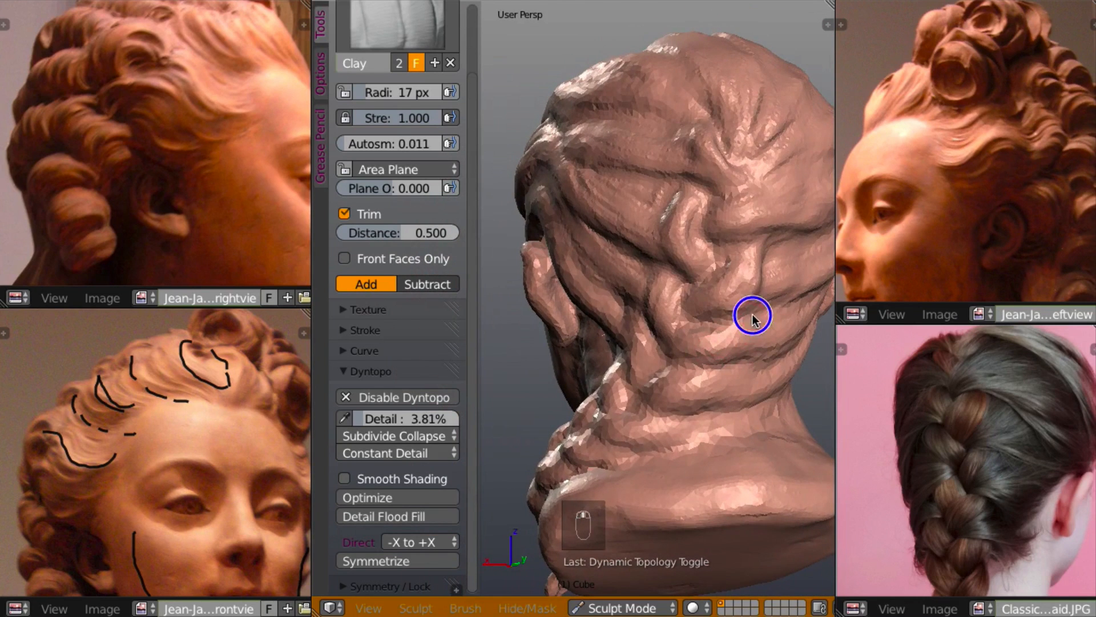
mouse_move(758, 318)
mouse_down()
mouse_move(748, 353)
mouse_move(773, 308)
mouse_move(807, 299)
mouse_up()
middle_drag(808, 299, 747, 357)
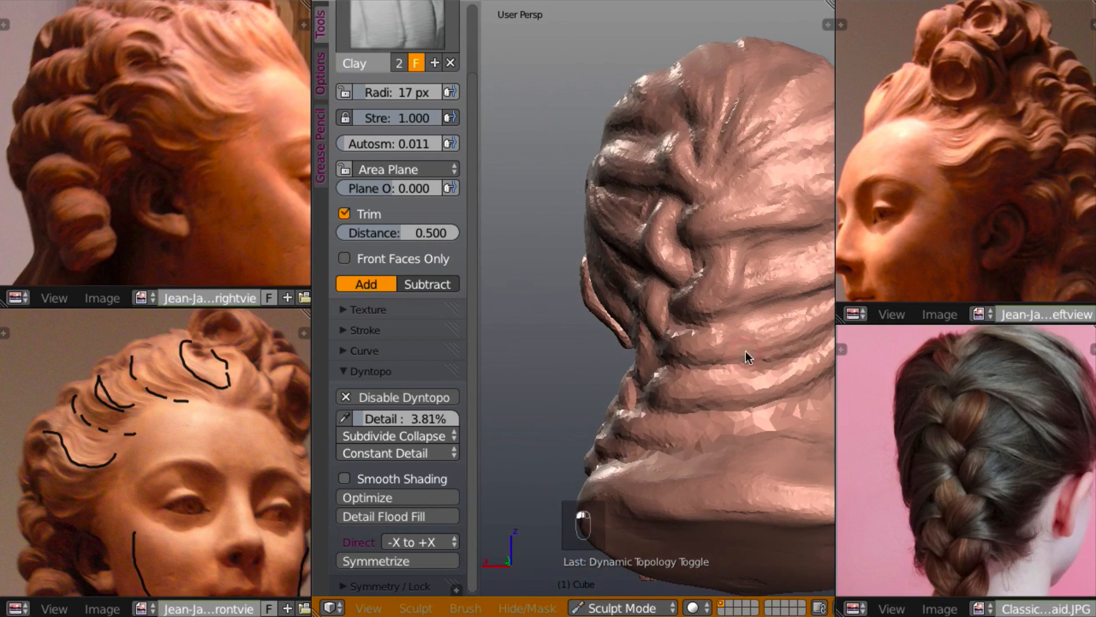
drag(745, 351, 823, 327)
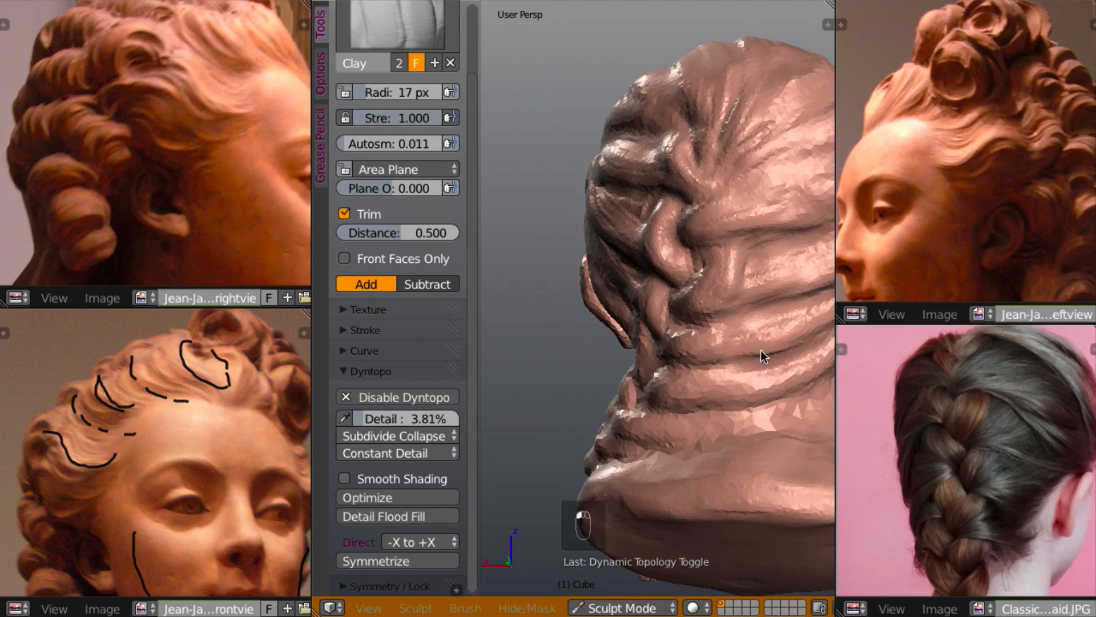
mouse_move(760, 351)
middle_down()
mouse_move(809, 361)
mouse_move(816, 393)
mouse_move(715, 374)
mouse_move(728, 313)
mouse_move(821, 344)
mouse_move(723, 286)
mouse_move(735, 313)
mouse_move(680, 297)
middle_up()
- Sculpt the lowest left-hand lock behind the ear and carve strand grooves running down it into the braid
mouse_move(678, 335)
middle_down()
mouse_move(533, 364)
mouse_move(599, 378)
mouse_move(670, 338)
middle_up()
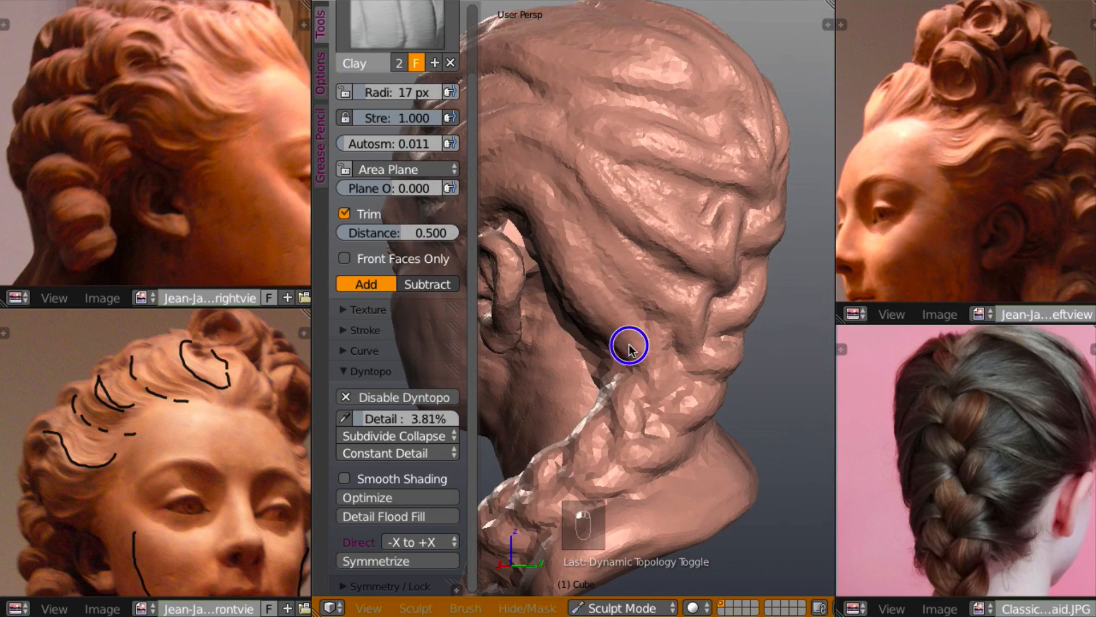
mouse_move(626, 314)
middle_down()
mouse_move(700, 348)
mouse_move(634, 350)
mouse_move(565, 333)
mouse_move(669, 351)
mouse_move(625, 355)
mouse_move(604, 244)
middle_up()
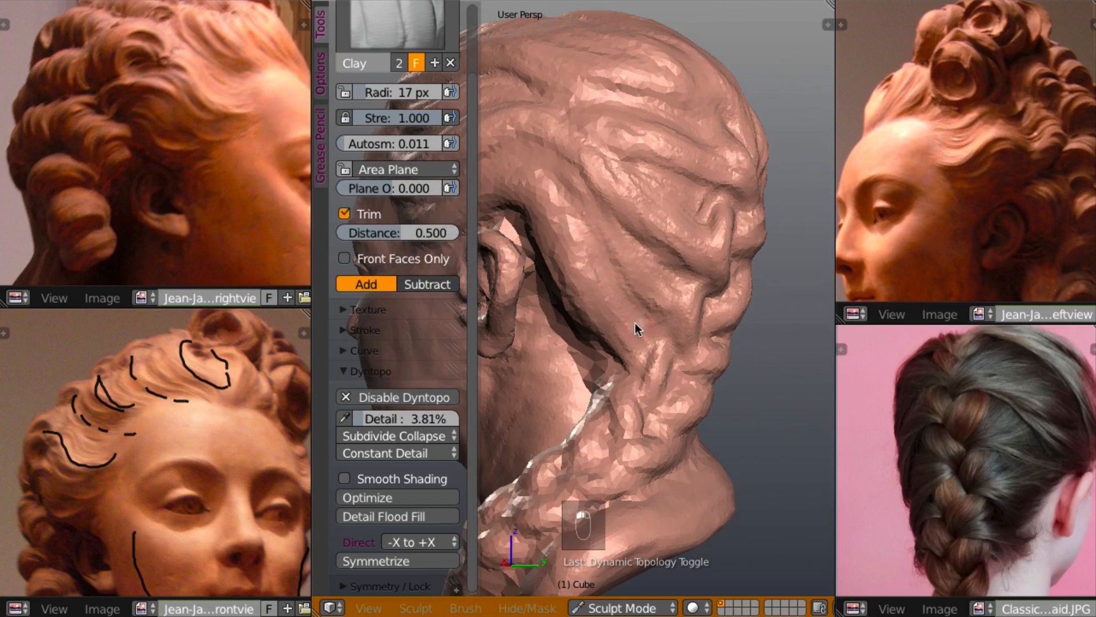
middle_drag(652, 323, 634, 272)
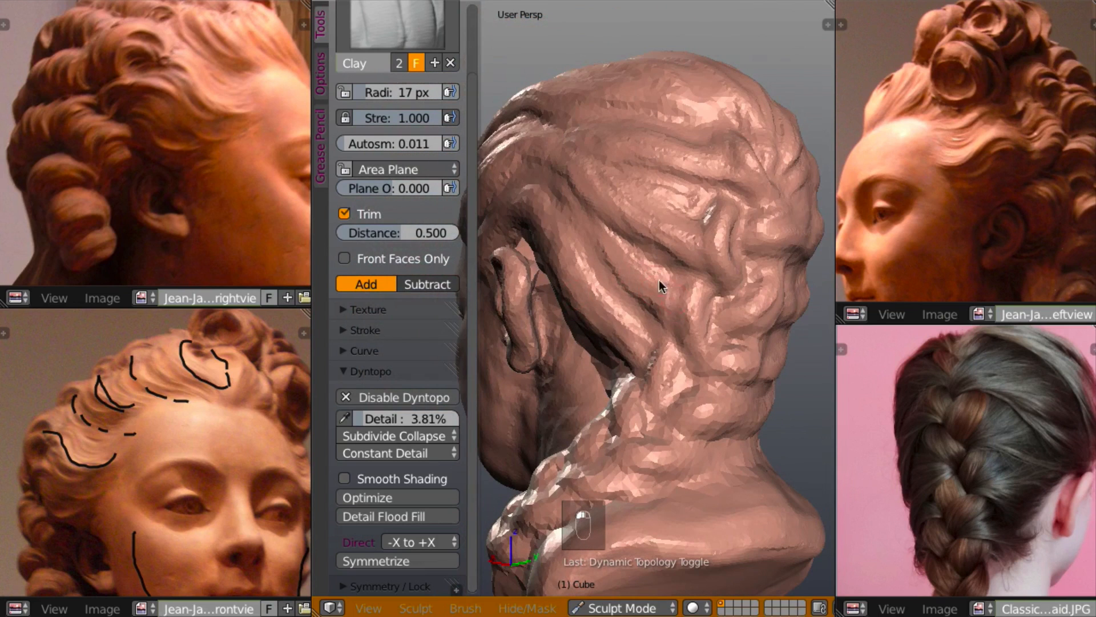
mouse_move(664, 301)
ctrl+mouse_down()
mouse_move(646, 296)
mouse_move(670, 319)
ctrl+mouse_up()
mouse_move(670, 320)
middle_down()
mouse_move(756, 357)
mouse_move(663, 328)
middle_up()
ctrl+drag(612, 325, 639, 370)
mouse_move(638, 365)
middle_down()
mouse_move(620, 317)
mouse_move(599, 338)
middle_up()
scroll(762, 350, down, 2)
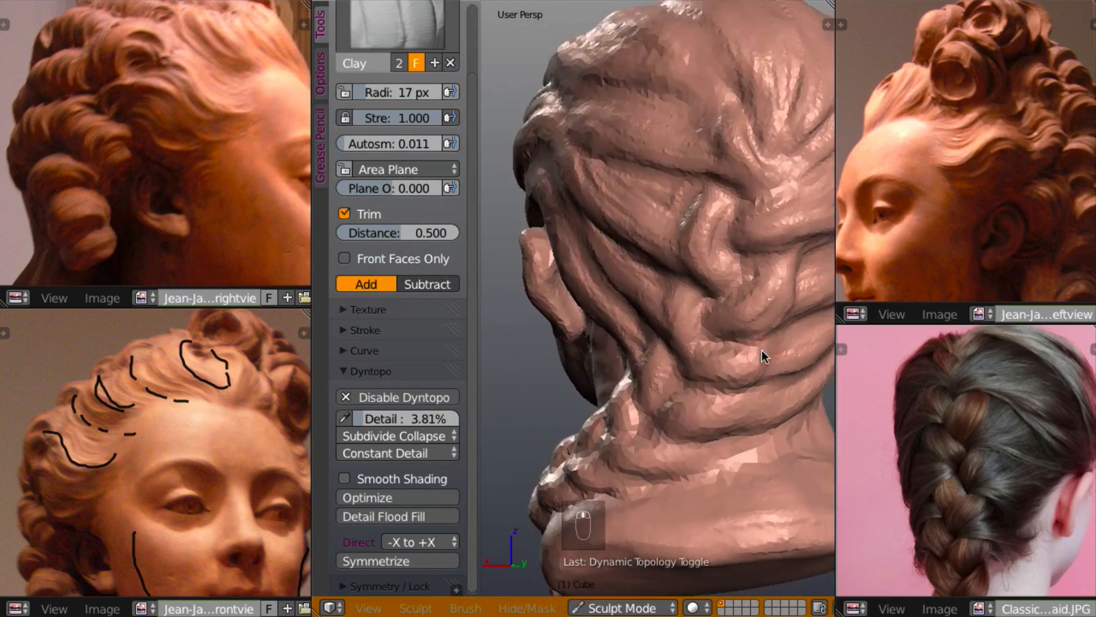
- Carve strand grooves into the lower right-hand lock, following its sweep from the braid towards the ear
mouse_move(762, 351)
middle_down()
mouse_move(753, 330)
mouse_move(665, 346)
middle_up()
scroll(738, 360, down, 3)
scroll(724, 341, up, 2)
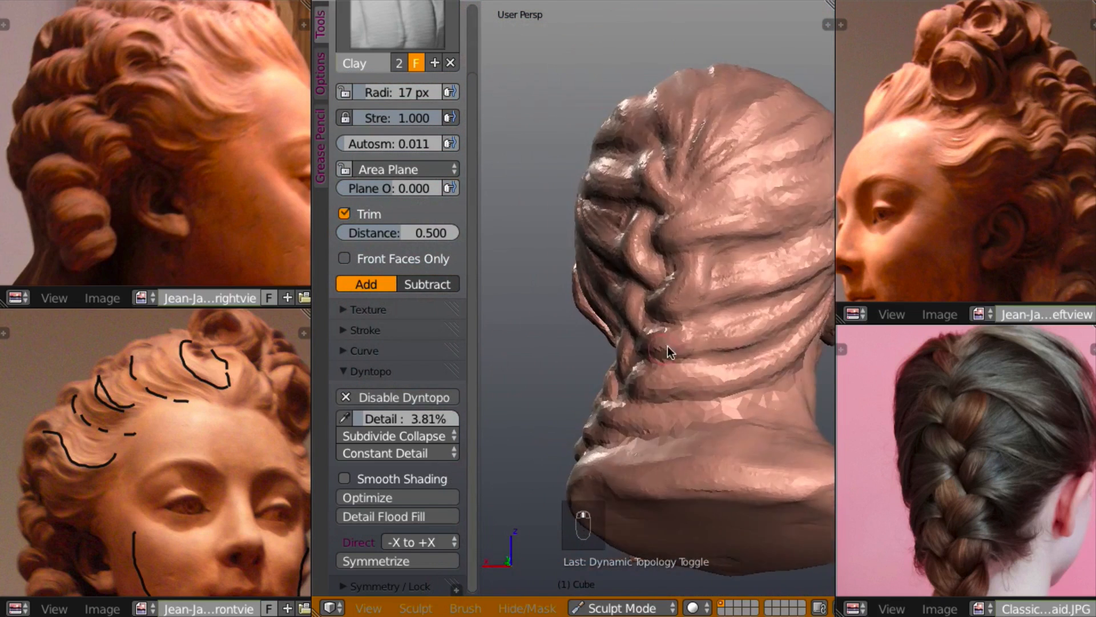
mouse_move(762, 337)
middle_down()
mouse_move(789, 389)
mouse_move(701, 367)
mouse_move(763, 362)
mouse_move(772, 331)
middle_up()
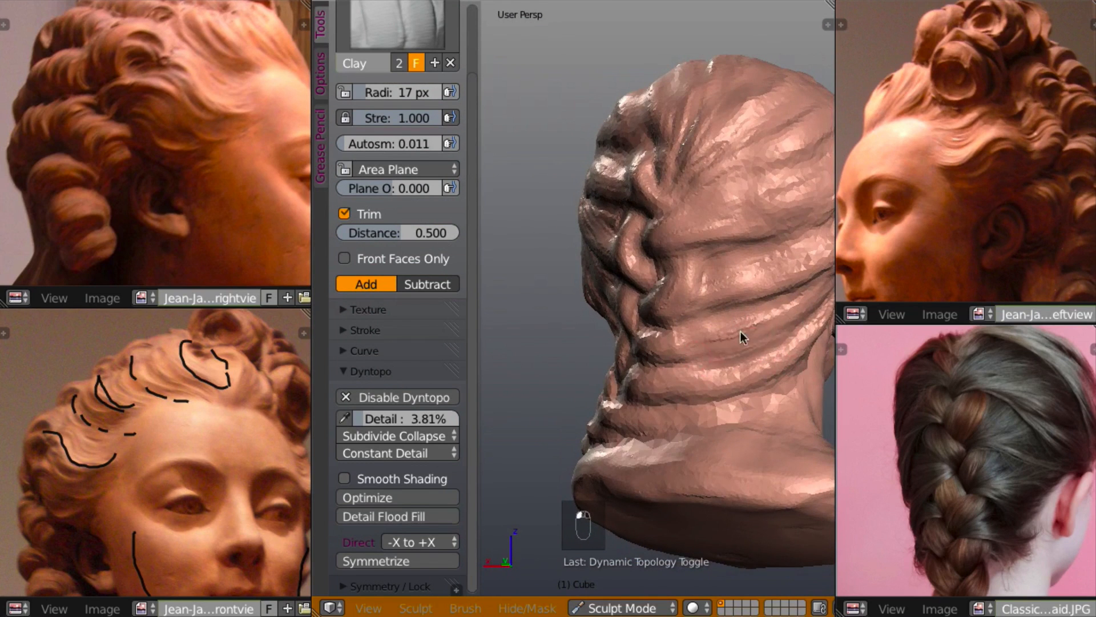
ctrl+drag(741, 332, 808, 301)
ctrl+drag(729, 343, 775, 317)
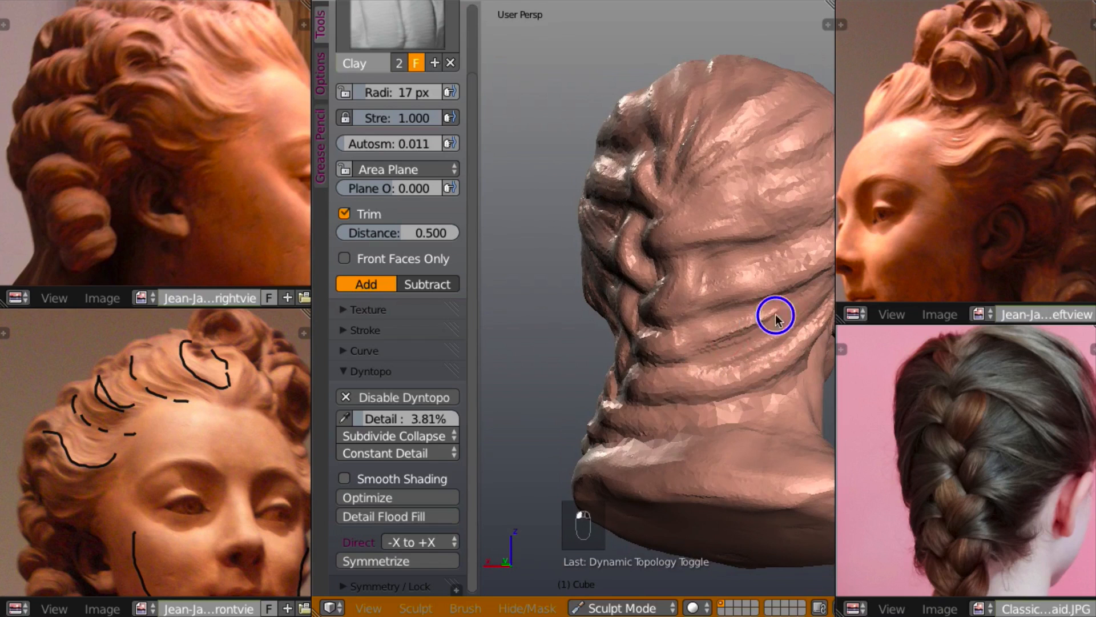
mouse_move(789, 343)
middle_down()
mouse_move(791, 328)
mouse_move(747, 351)
mouse_move(680, 352)
mouse_move(755, 214)
middle_up()
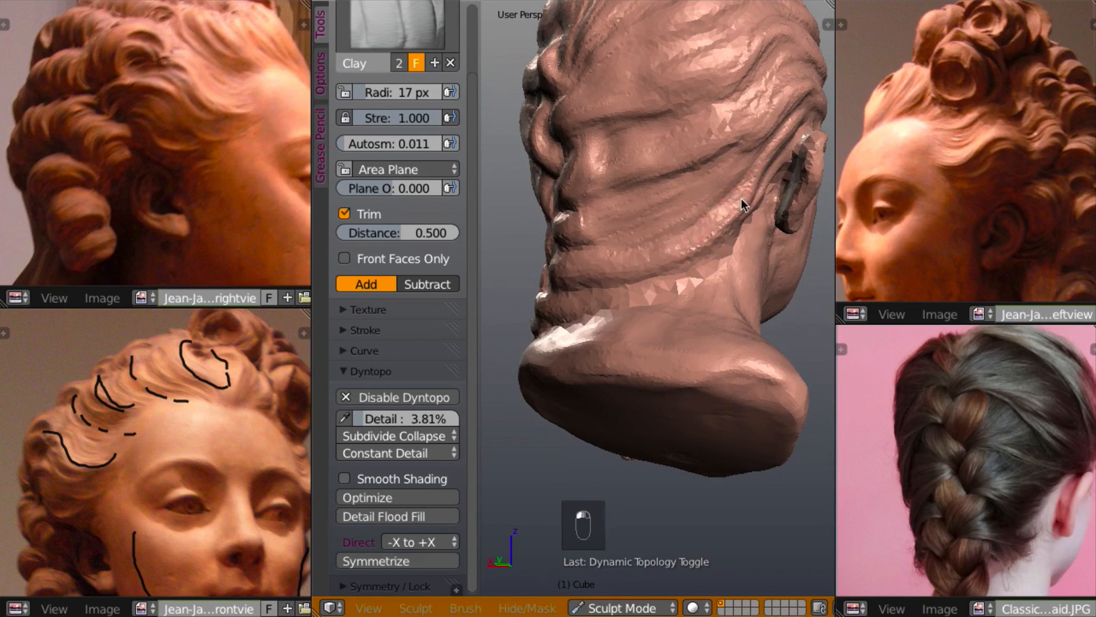
- Sculpt long strands across the nape hair from the braid up towards the right ear, refining the hairline over the neck
mouse_move(657, 258)
mouse_down()
mouse_move(717, 234)
mouse_move(736, 213)
mouse_move(663, 257)
mouse_move(703, 224)
mouse_up()
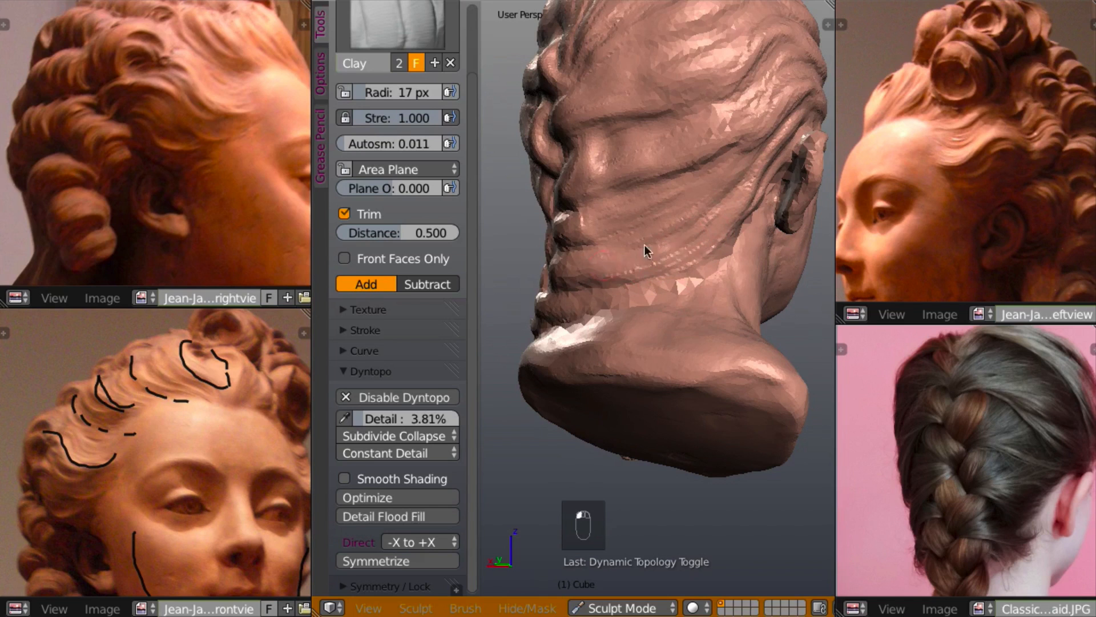
mouse_move(593, 263)
mouse_down()
mouse_move(695, 245)
mouse_move(739, 200)
mouse_up()
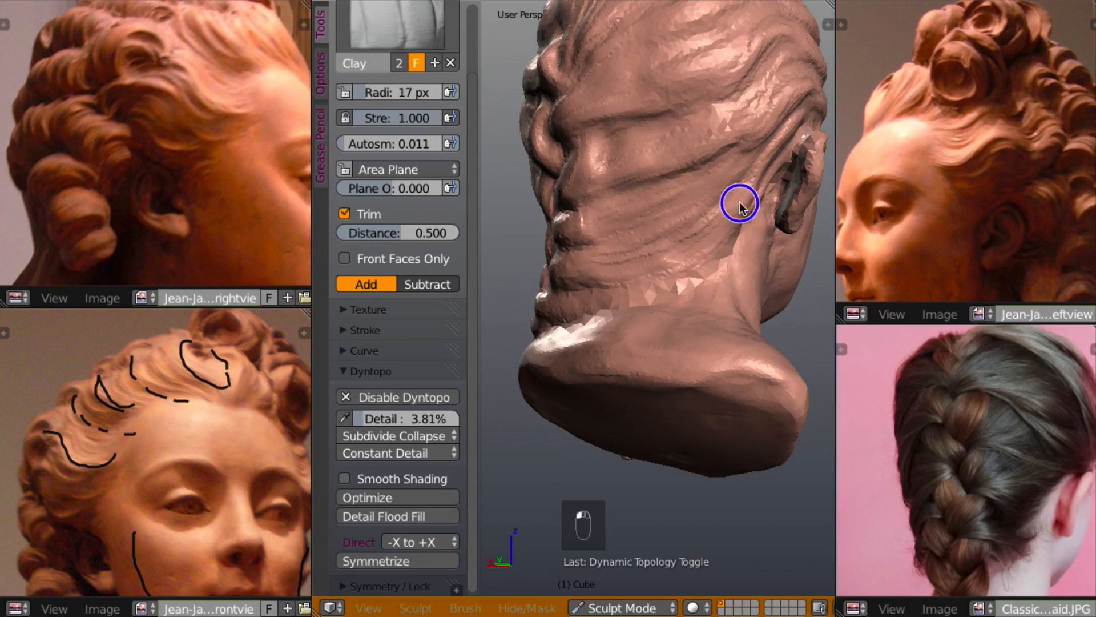
drag(635, 282, 635, 282)
mouse_move(692, 235)
middle_down()
mouse_move(808, 255)
mouse_move(651, 264)
mouse_move(718, 225)
mouse_move(724, 196)
middle_up()
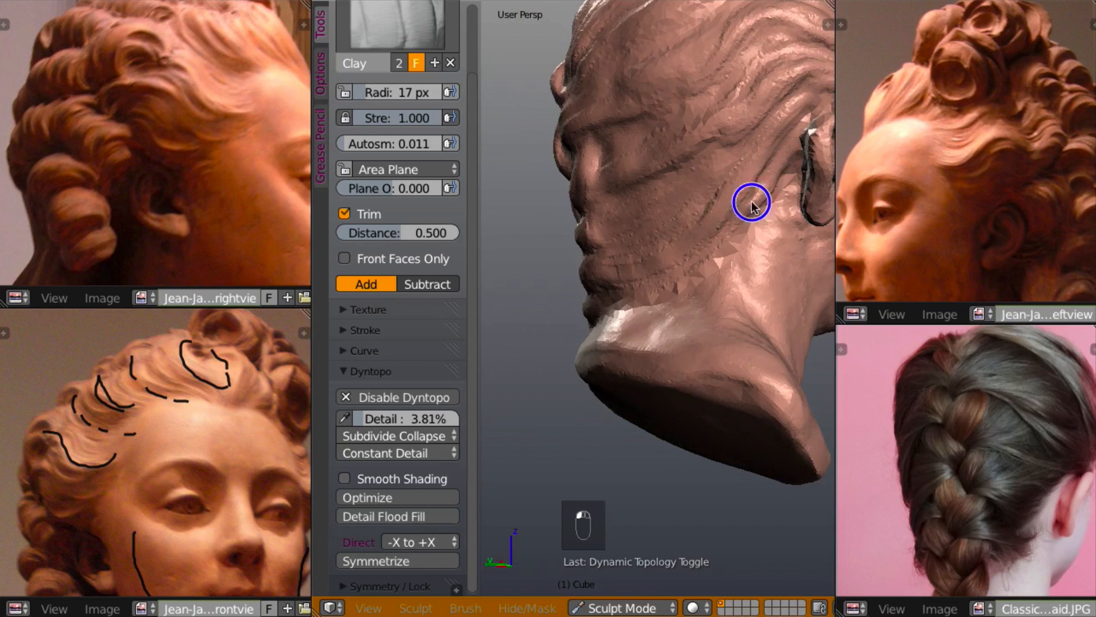
mouse_move(754, 218)
middle_down()
mouse_move(730, 224)
mouse_move(763, 220)
mouse_move(730, 252)
mouse_move(680, 272)
middle_up()
drag(729, 248, 683, 276)
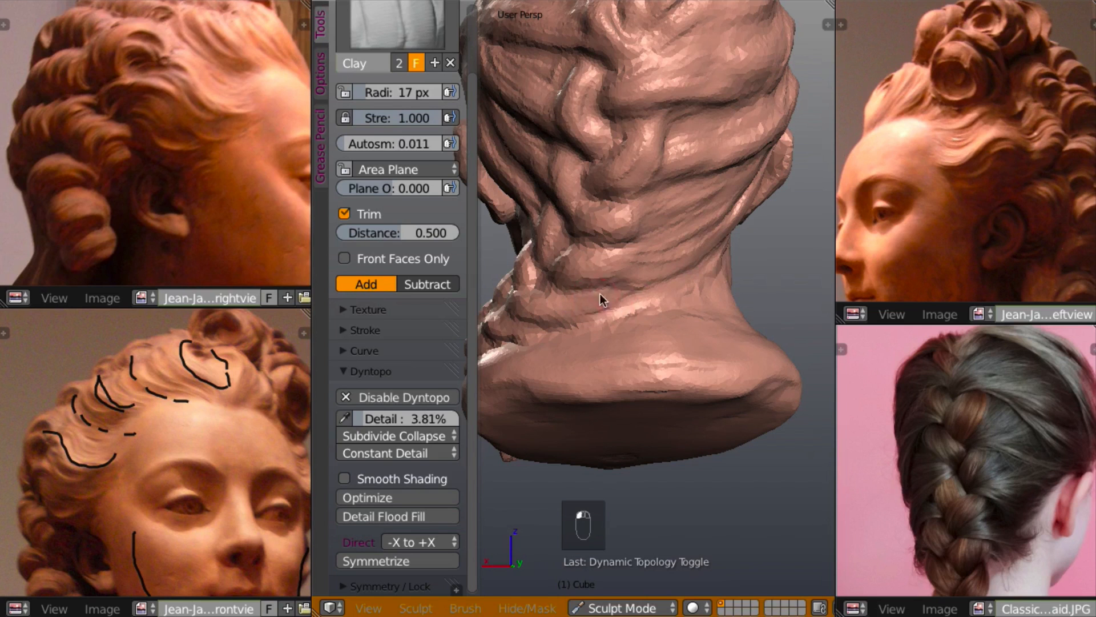
- Define the lower nape locks on the right-hand side, deepening the grooves between them from the braid towards the right ear
mouse_move(591, 292)
middle_down()
mouse_move(654, 312)
mouse_move(577, 283)
mouse_move(631, 245)
middle_up()
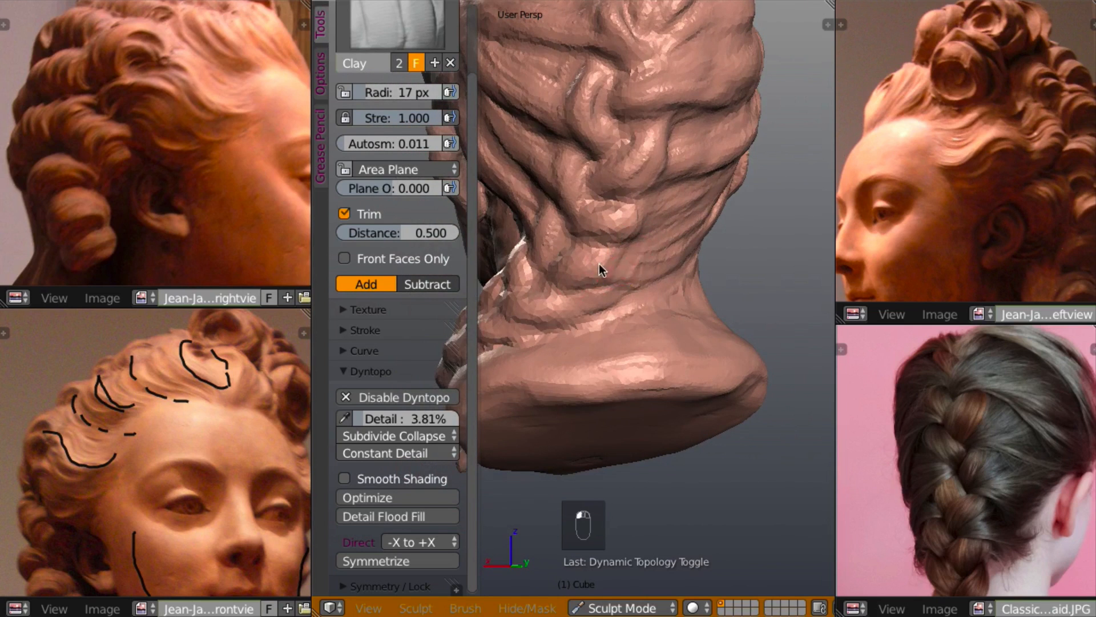
middle_drag(673, 262, 613, 242)
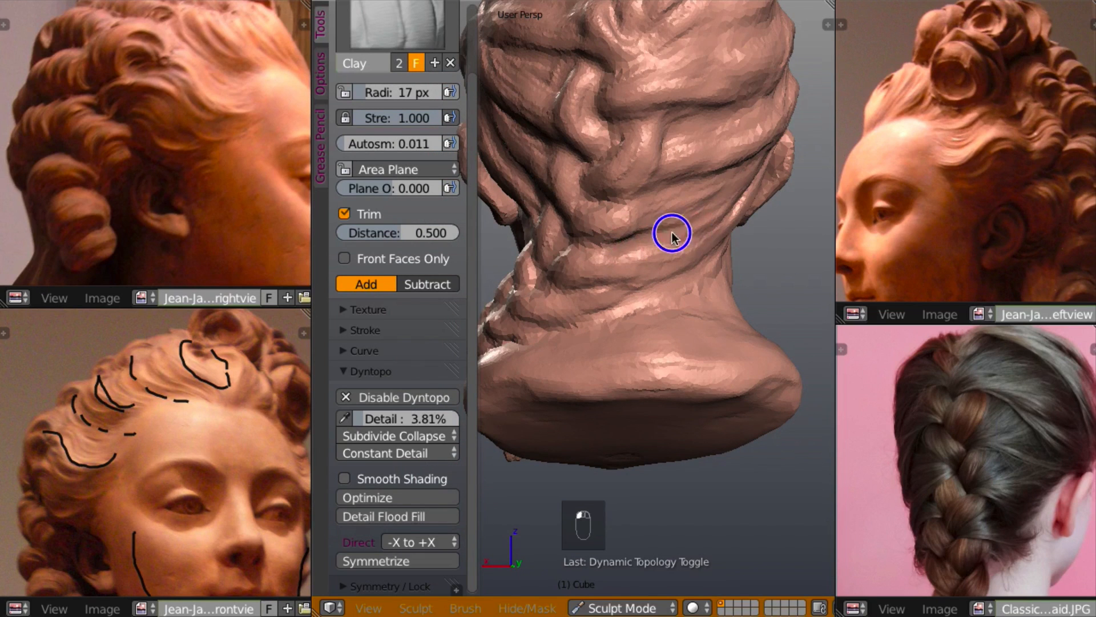
mouse_move(714, 207)
middle_down()
mouse_move(605, 227)
mouse_move(646, 230)
middle_up()
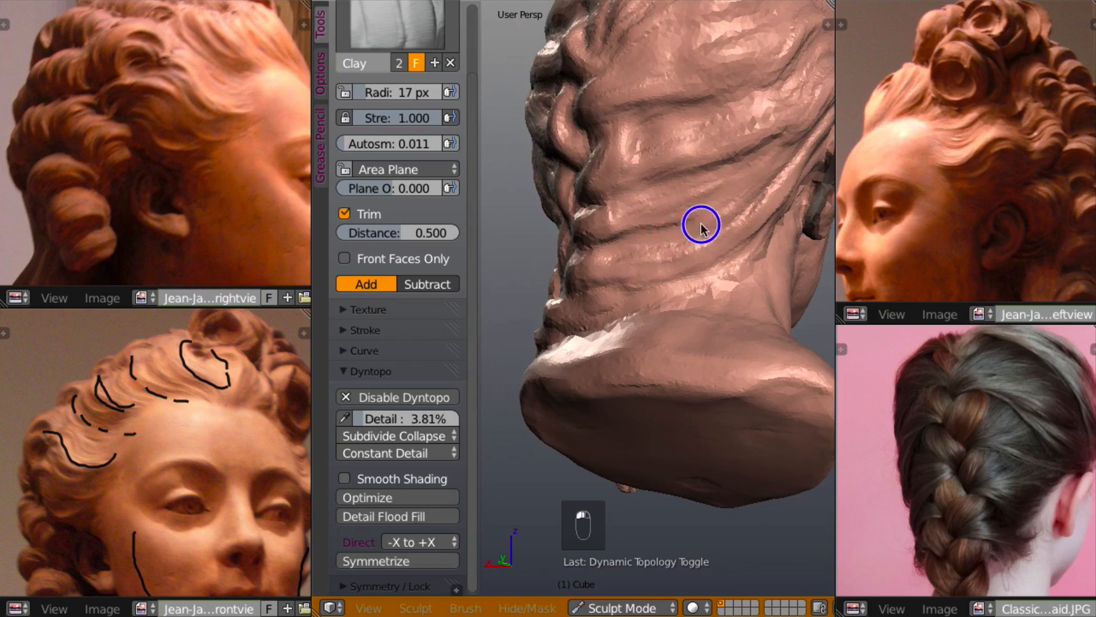
mouse_move(741, 194)
middle_down()
mouse_move(731, 191)
mouse_move(755, 238)
mouse_move(670, 214)
mouse_move(741, 214)
mouse_move(532, 231)
mouse_move(677, 230)
mouse_move(646, 234)
middle_up()
scroll(679, 222, down, 6)
scroll(631, 227, up, 6)
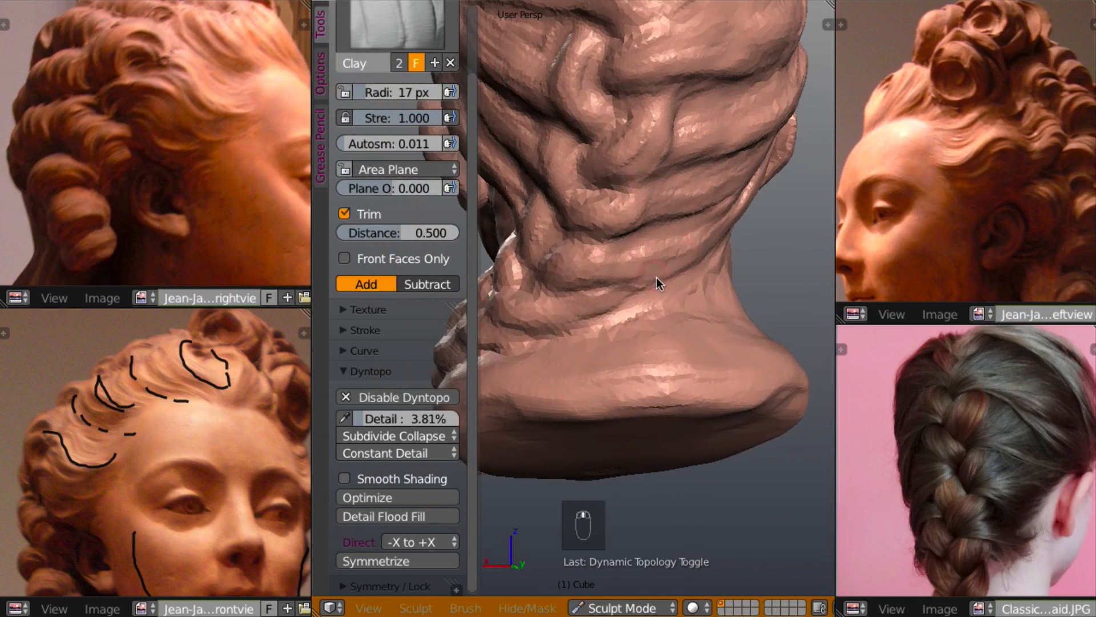
- Build up and groove the lowest nape lock just above the neck hairline, following its sweep away from the braid
mouse_move(658, 292)
middle_down()
mouse_move(730, 287)
mouse_move(622, 357)
mouse_move(612, 330)
mouse_move(545, 329)
middle_up()
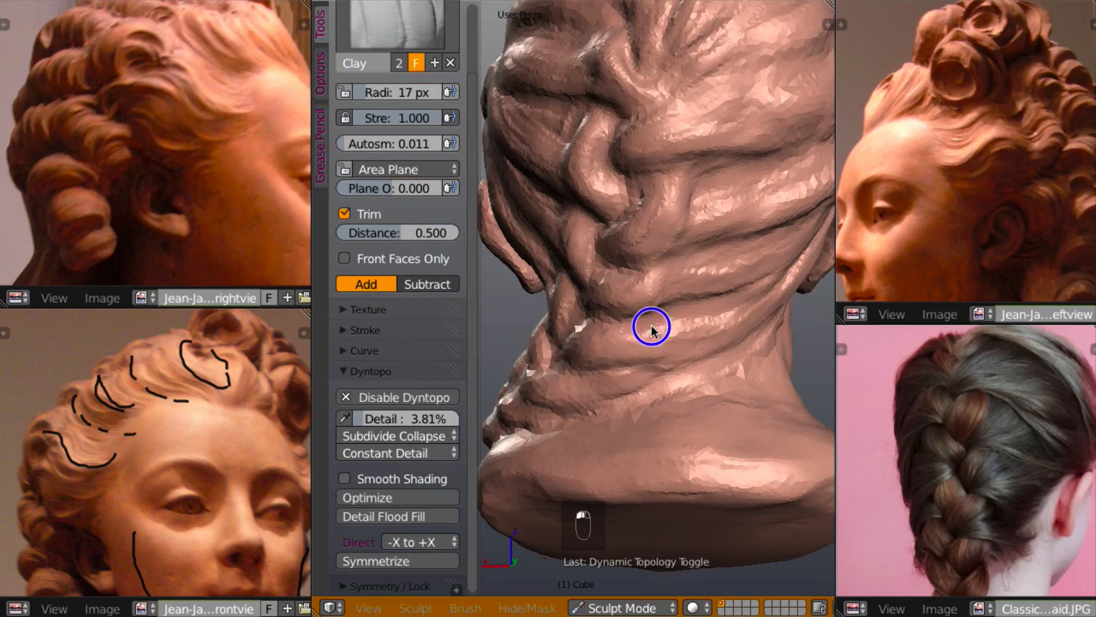
mouse_move(652, 327)
mouse_down()
mouse_move(634, 352)
mouse_move(668, 334)
mouse_move(647, 362)
mouse_up()
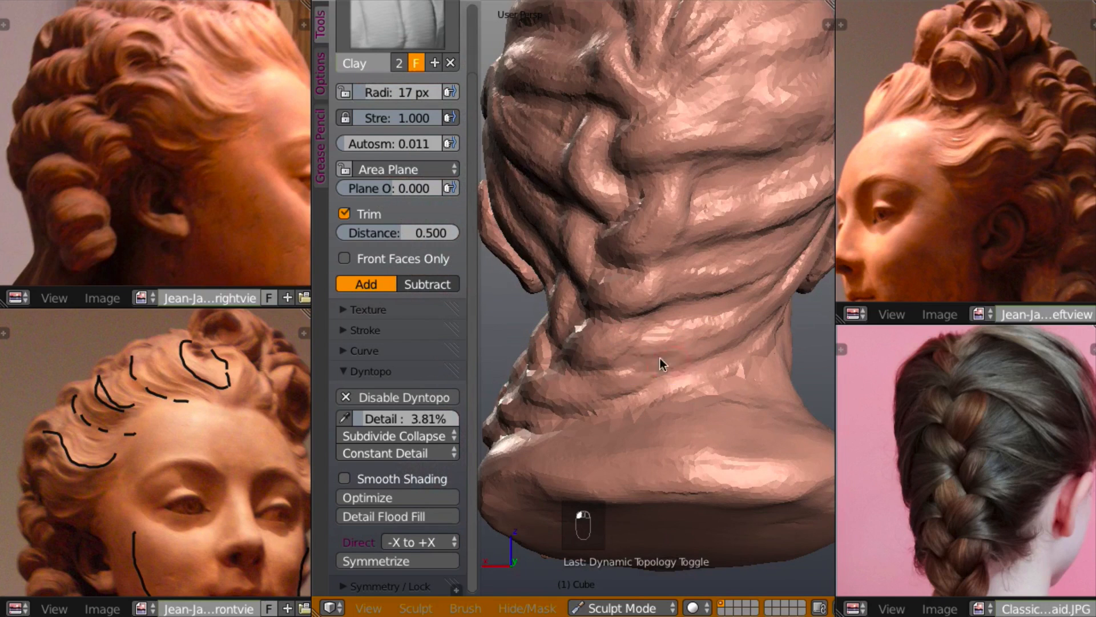
ctrl+drag(713, 357, 716, 349)
drag(639, 341, 714, 339)
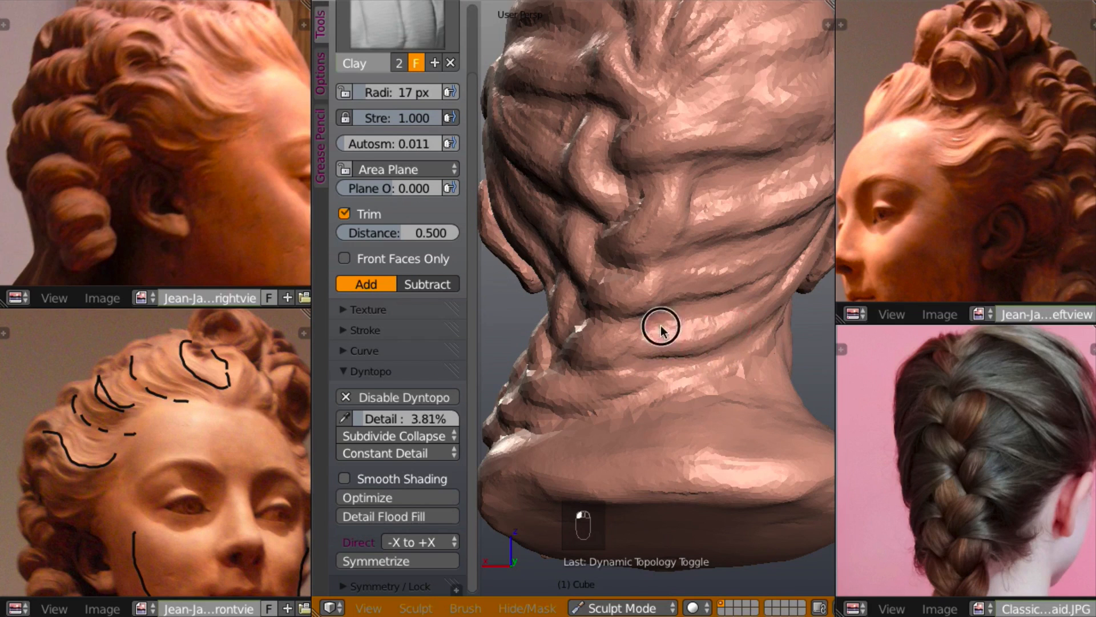
mouse_move(714, 314)
middle_down()
mouse_move(772, 317)
mouse_move(744, 300)
mouse_move(685, 354)
middle_up()
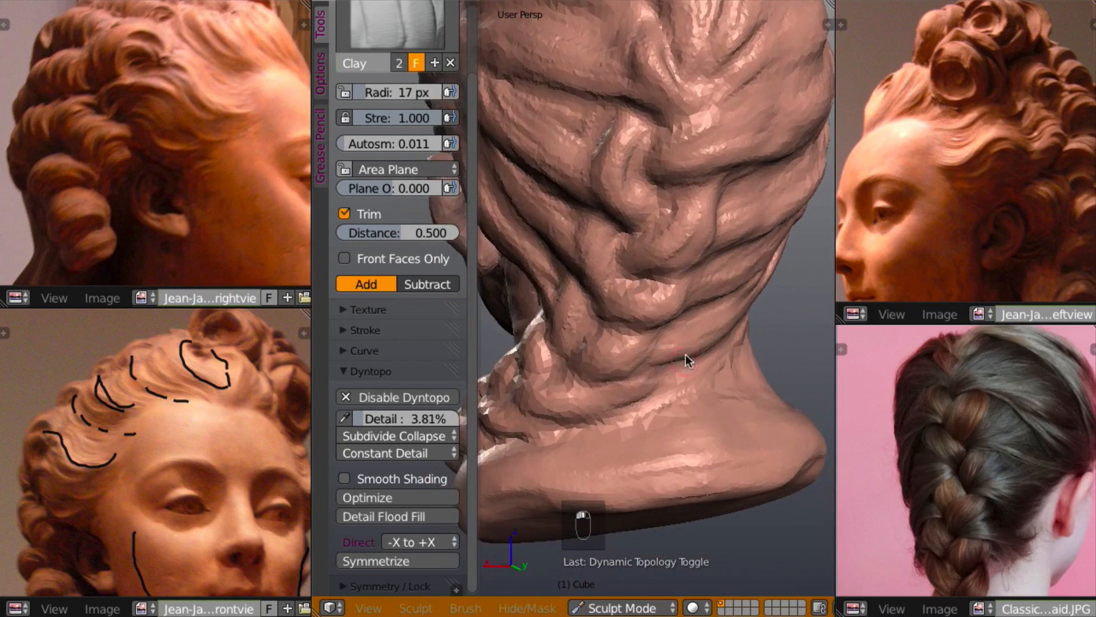
- Shape the rounded braid segments where the braid bends from the nape around the left side of the neck
mouse_move(612, 396)
middle_down()
mouse_move(761, 352)
mouse_move(635, 442)
mouse_move(560, 378)
mouse_move(566, 334)
middle_up()
mouse_move(610, 410)
middle_down()
mouse_move(679, 406)
mouse_move(690, 429)
mouse_move(609, 397)
mouse_move(666, 386)
mouse_move(656, 403)
mouse_move(640, 384)
mouse_move(682, 407)
mouse_move(690, 386)
mouse_move(693, 426)
mouse_move(789, 252)
middle_up()
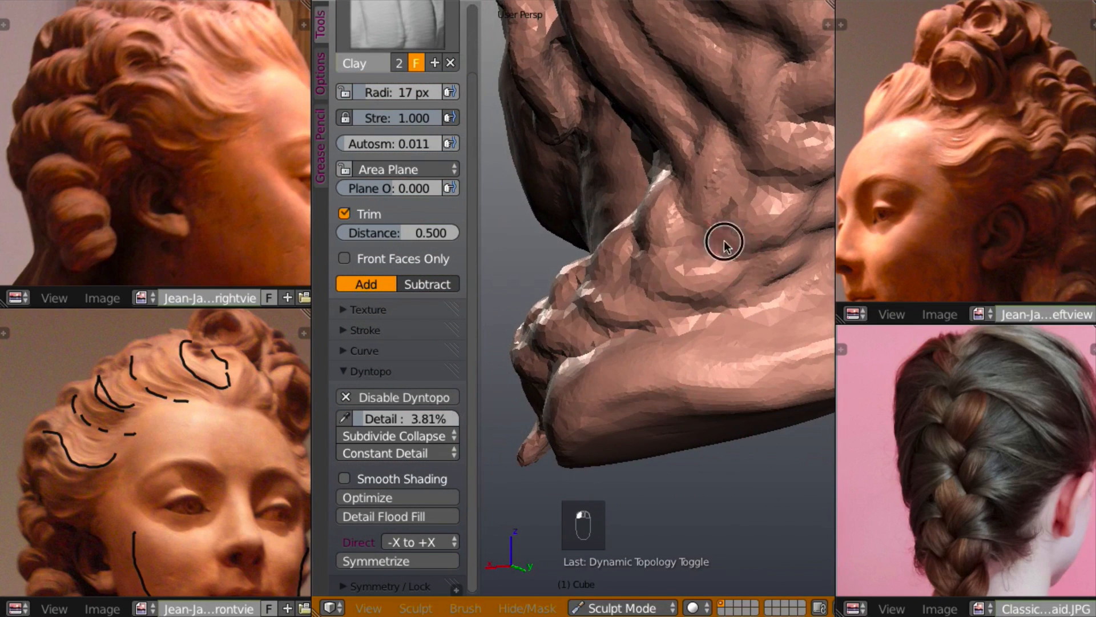
mouse_move(718, 228)
middle_down()
mouse_move(807, 251)
mouse_move(685, 280)
mouse_move(709, 172)
middle_up()
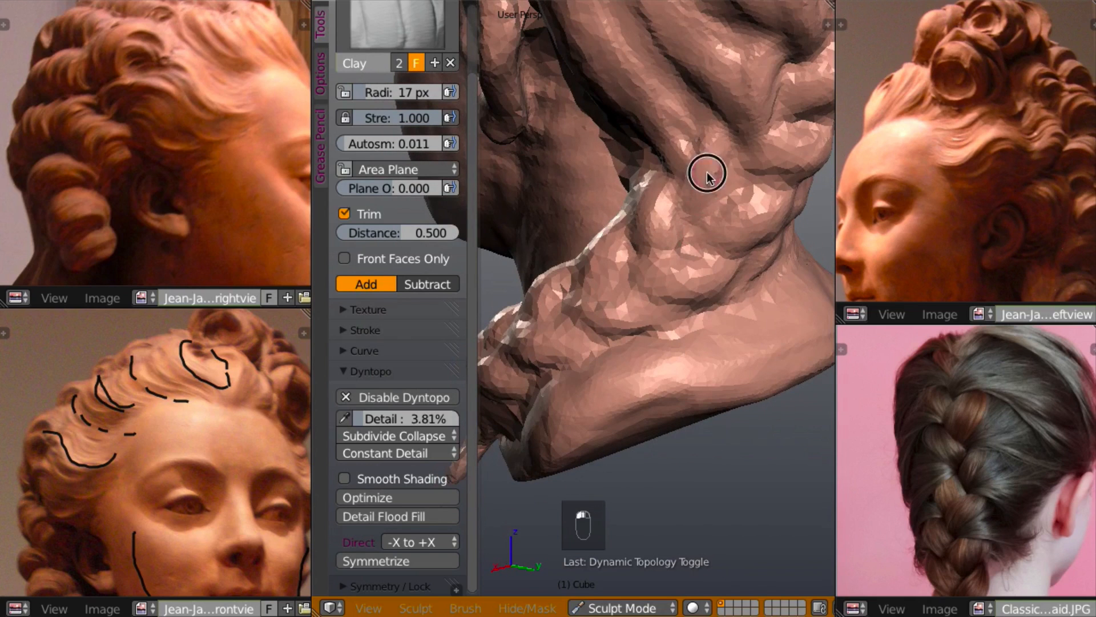
middle_drag(695, 213, 694, 246)
mouse_move(644, 257)
mouse_down()
mouse_move(714, 266)
mouse_move(665, 257)
mouse_up()
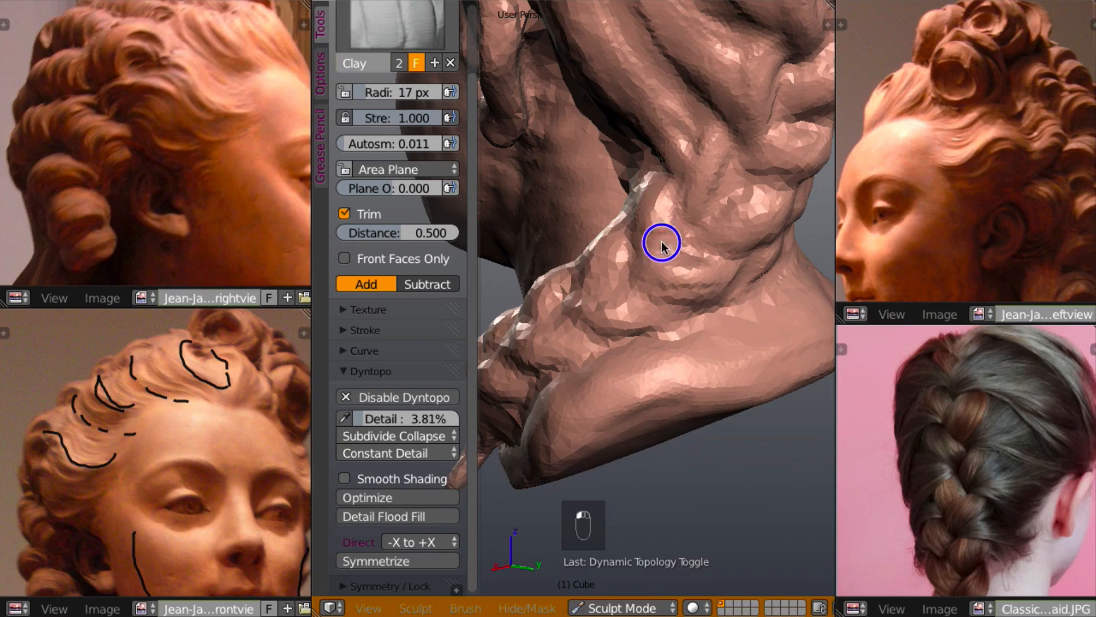
mouse_move(726, 241)
middle_down()
mouse_move(685, 237)
mouse_move(642, 276)
middle_up()
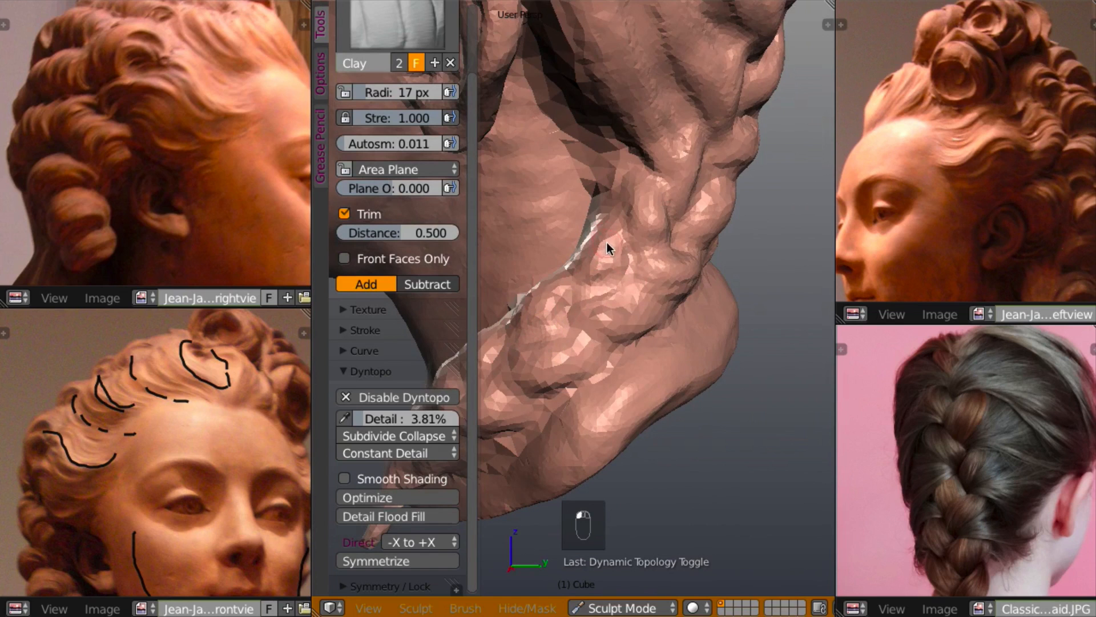
- Round out the next braid segments along the left side of the neck and deepen the creases between them
mouse_move(612, 259)
middle_down()
mouse_move(595, 317)
mouse_move(601, 289)
middle_up()
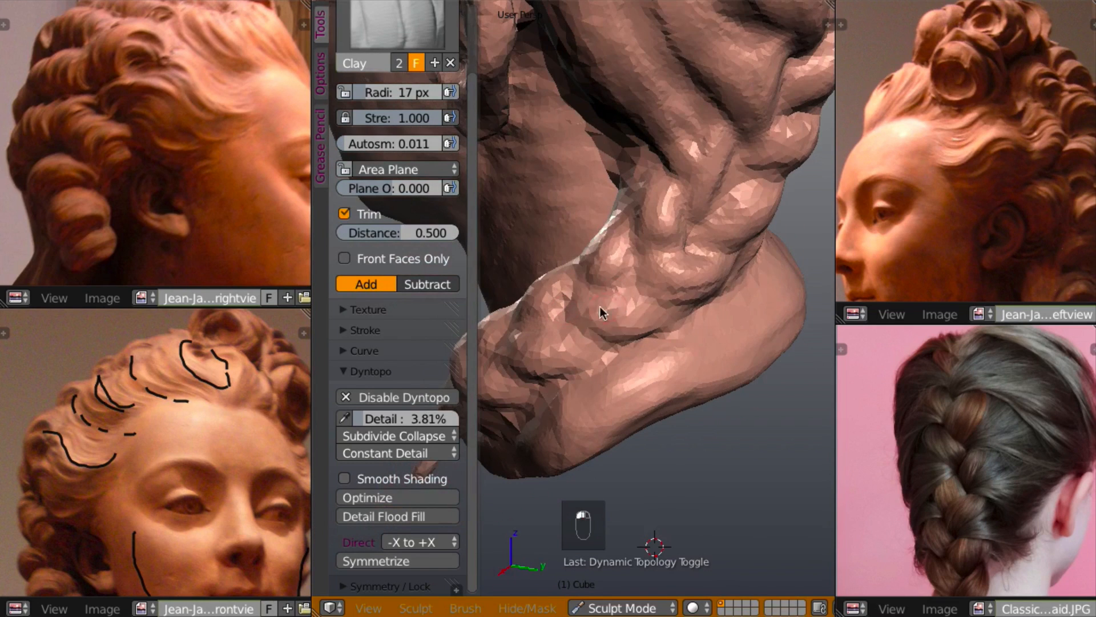
drag(634, 313, 623, 321)
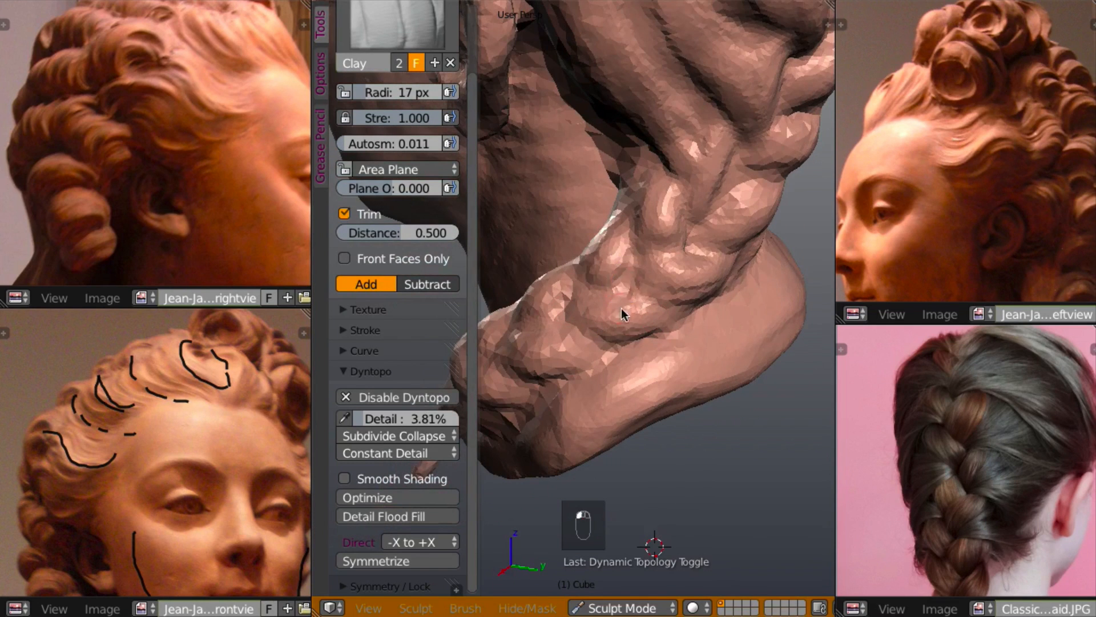
middle_drag(659, 301, 631, 316)
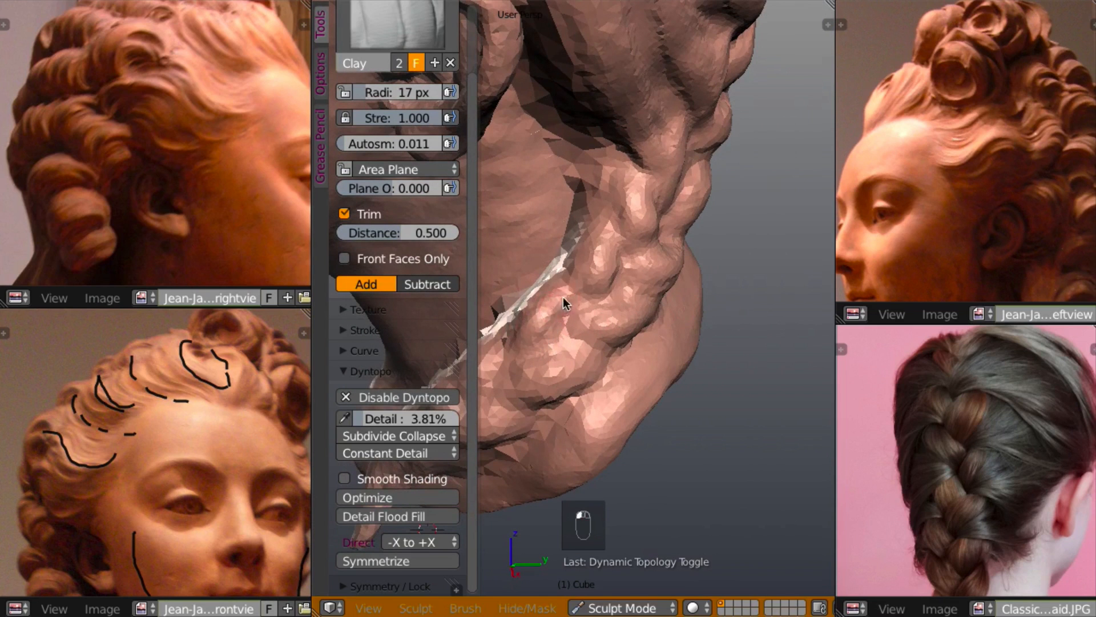
middle_drag(563, 297, 564, 323)
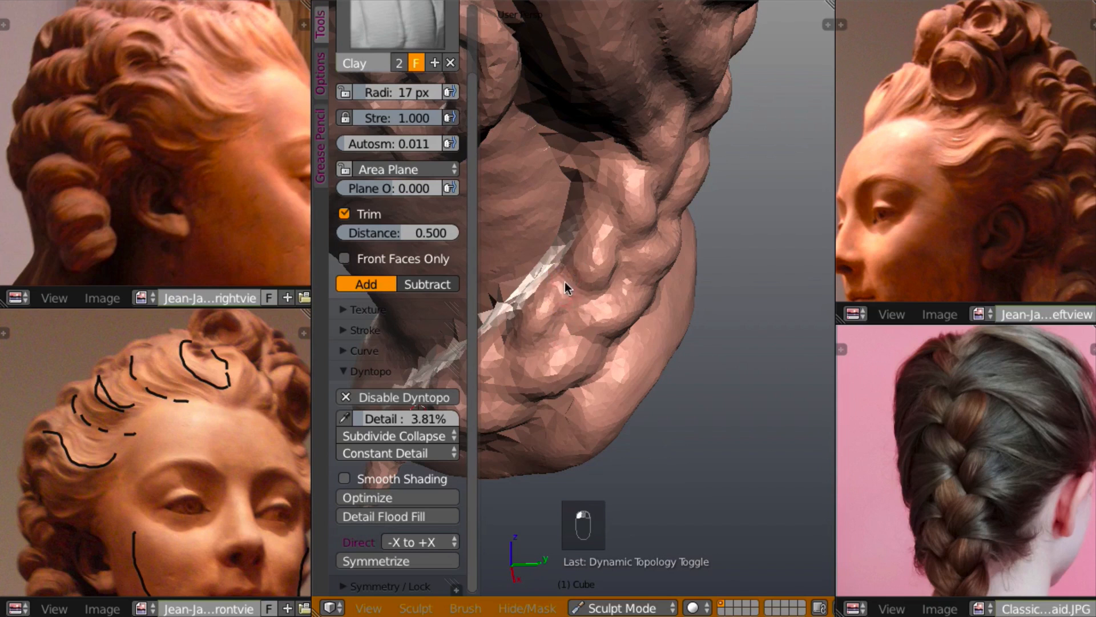
drag(535, 294, 530, 306)
mouse_move(556, 292)
middle_down()
mouse_move(543, 270)
mouse_move(588, 351)
middle_up()
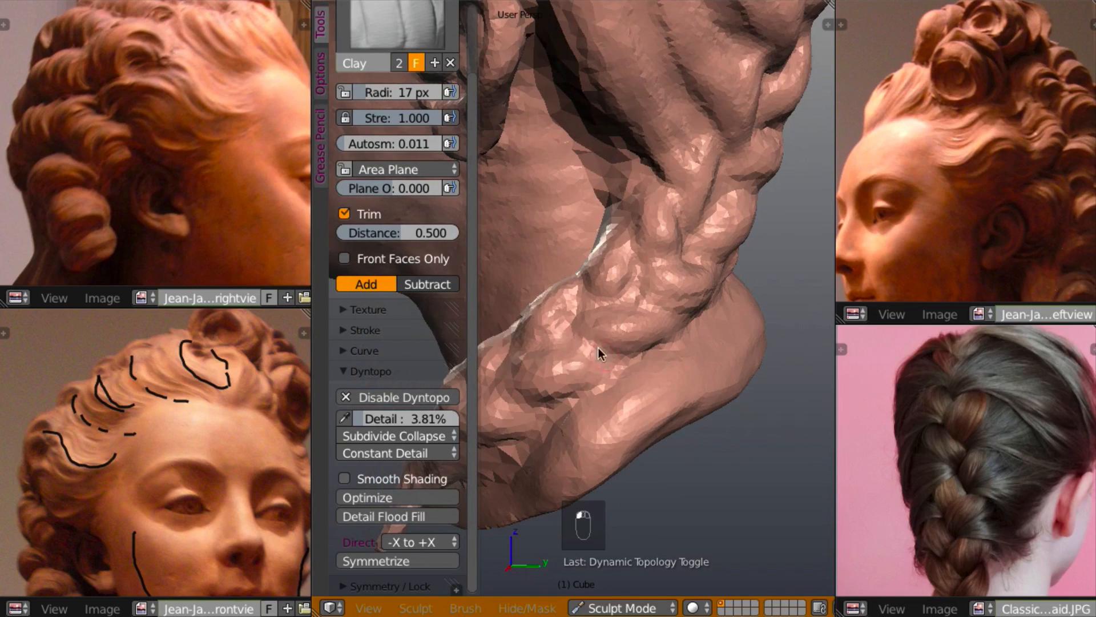
- Sculpt strand ridges into the last braid segments below the left ear, down to the rounded end segment
mouse_move(592, 364)
middle_down()
mouse_move(673, 406)
mouse_move(580, 337)
mouse_move(645, 312)
mouse_move(659, 338)
mouse_move(677, 334)
mouse_move(625, 347)
mouse_move(656, 344)
mouse_move(651, 326)
mouse_move(690, 338)
mouse_move(731, 402)
mouse_move(740, 391)
mouse_move(664, 340)
middle_up()
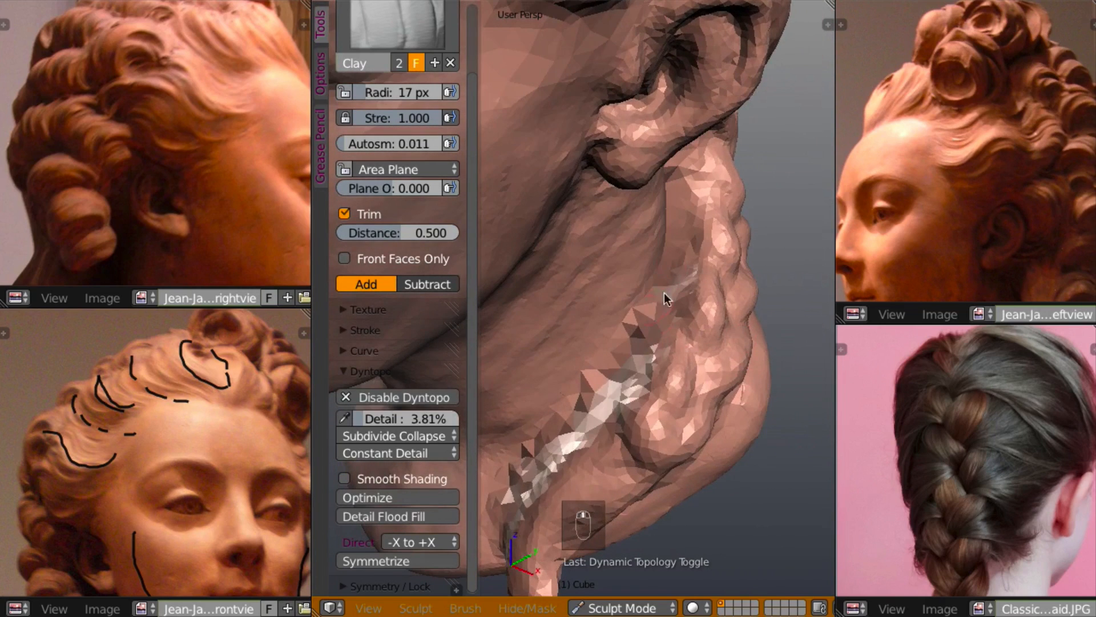
middle_drag(663, 292, 631, 317)
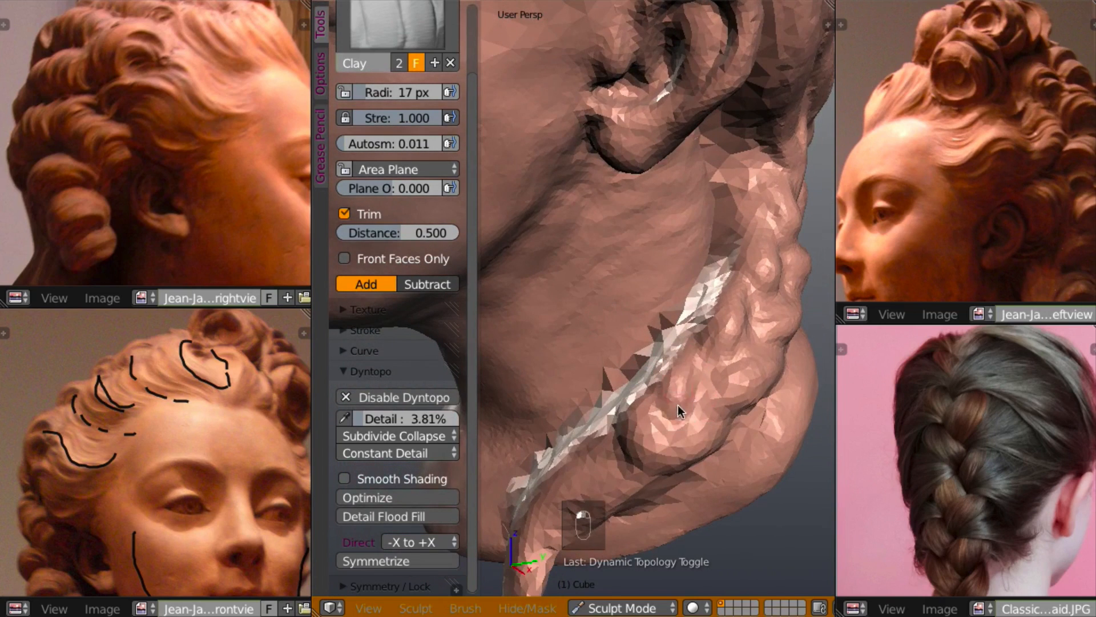
middle_drag(677, 405, 814, 328)
mouse_move(742, 431)
mouse_down()
mouse_move(709, 450)
mouse_move(740, 443)
mouse_up()
middle_drag(739, 438, 722, 435)
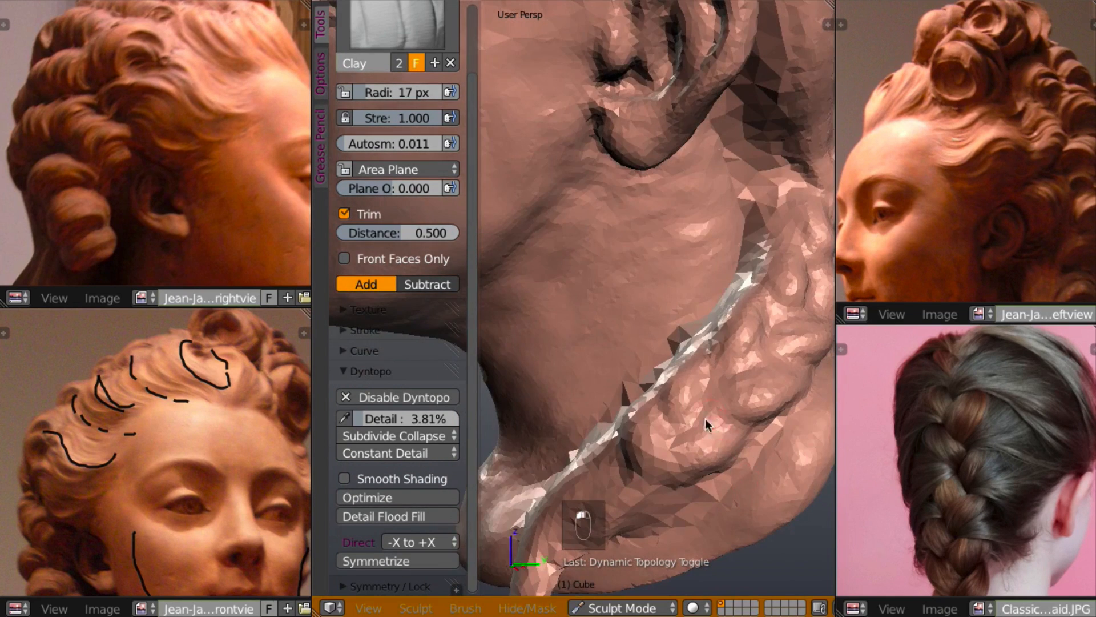
mouse_move(745, 424)
mouse_down()
mouse_move(717, 436)
mouse_move(756, 428)
mouse_move(718, 441)
mouse_up()
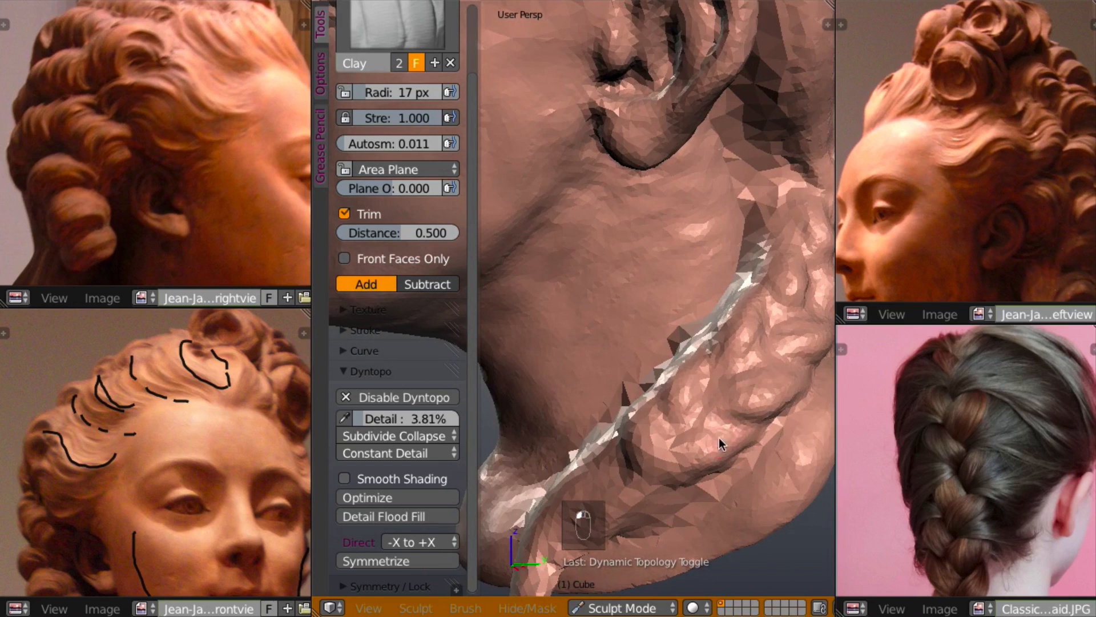
mouse_move(724, 408)
middle_down()
mouse_move(789, 471)
mouse_move(733, 341)
mouse_move(725, 372)
middle_up()
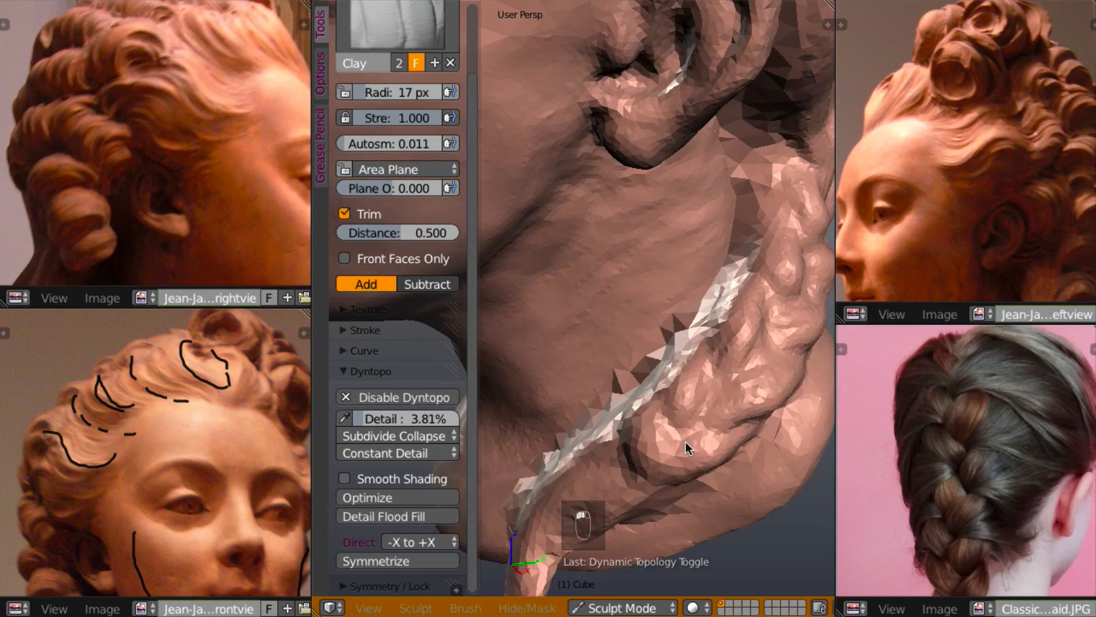
mouse_move(686, 445)
middle_down()
mouse_move(712, 441)
mouse_move(679, 444)
middle_up()
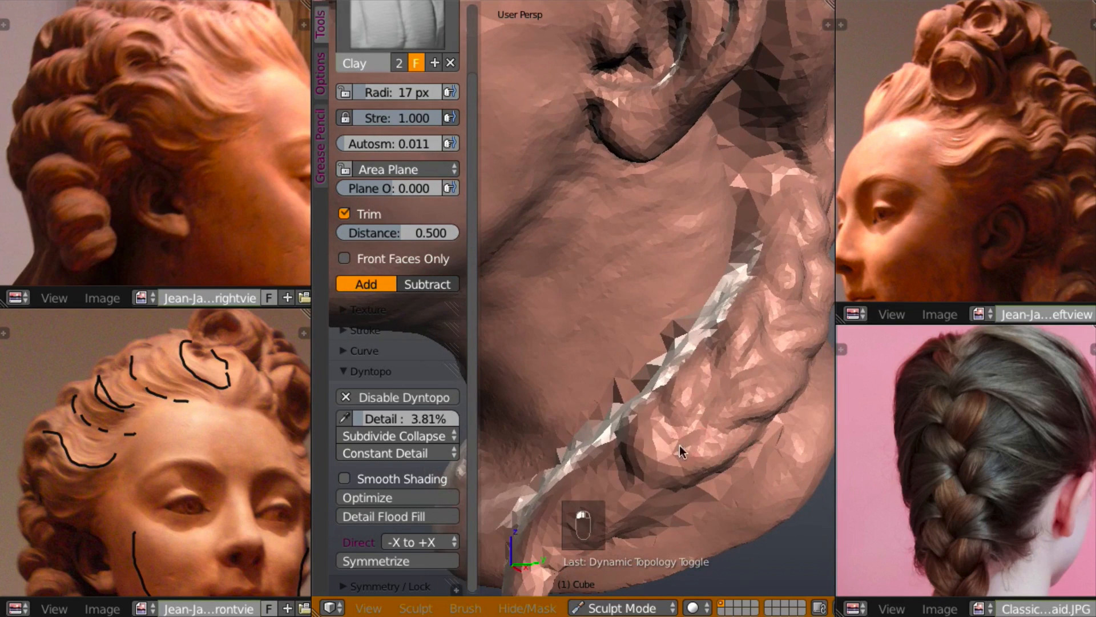
middle_drag(683, 487, 638, 510)
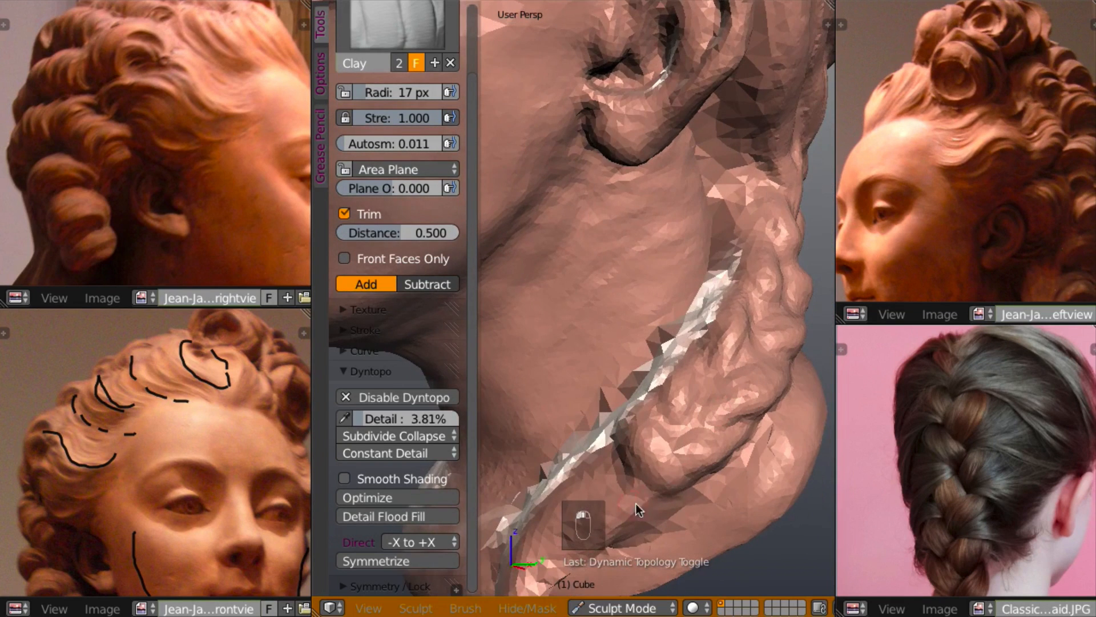
- Build up a long strand along the braid's inner edge, running from behind the left earlobe down the neck
mouse_move(704, 389)
middle_down()
mouse_move(706, 374)
mouse_move(714, 431)
mouse_move(752, 323)
mouse_move(744, 281)
middle_up()
drag(702, 163, 702, 190)
mouse_move(701, 190)
middle_down()
mouse_move(727, 240)
mouse_move(701, 200)
middle_up()
mouse_move(699, 263)
mouse_down()
mouse_move(703, 251)
mouse_move(693, 286)
mouse_up()
middle_drag(738, 252, 719, 243)
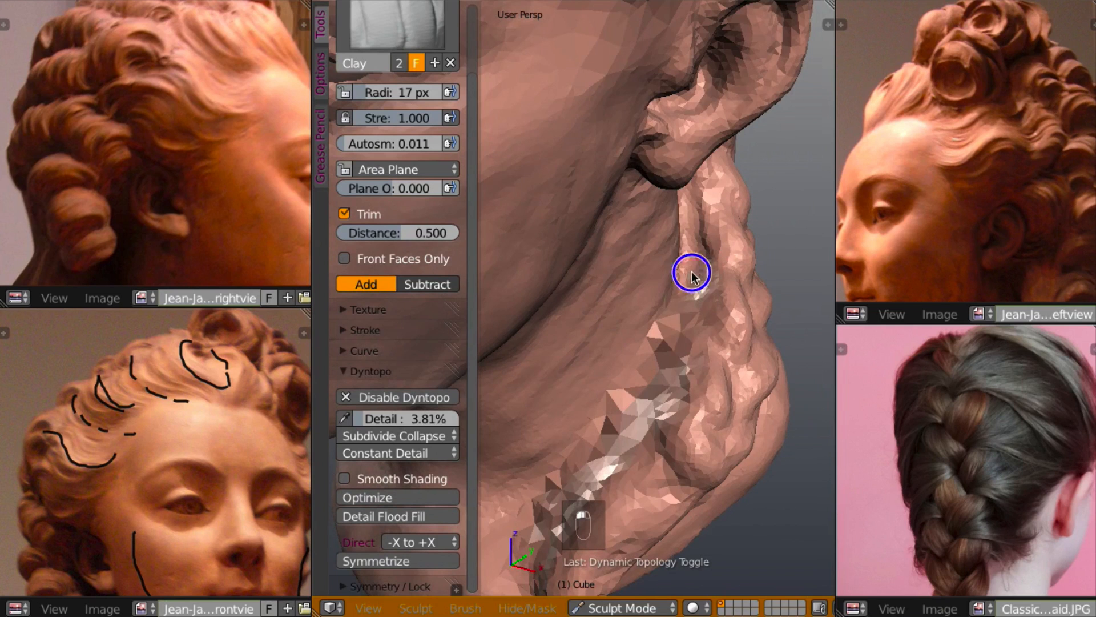
mouse_move(692, 276)
mouse_down()
mouse_move(656, 369)
mouse_move(685, 311)
mouse_up()
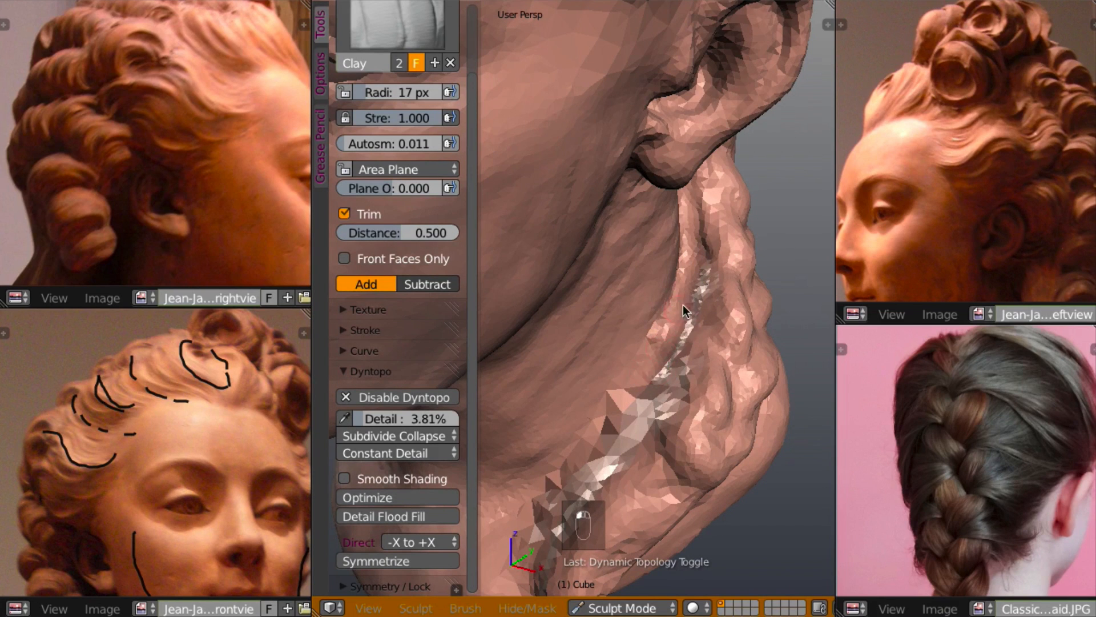
mouse_move(685, 312)
middle_down()
mouse_move(758, 306)
mouse_move(684, 311)
middle_up()
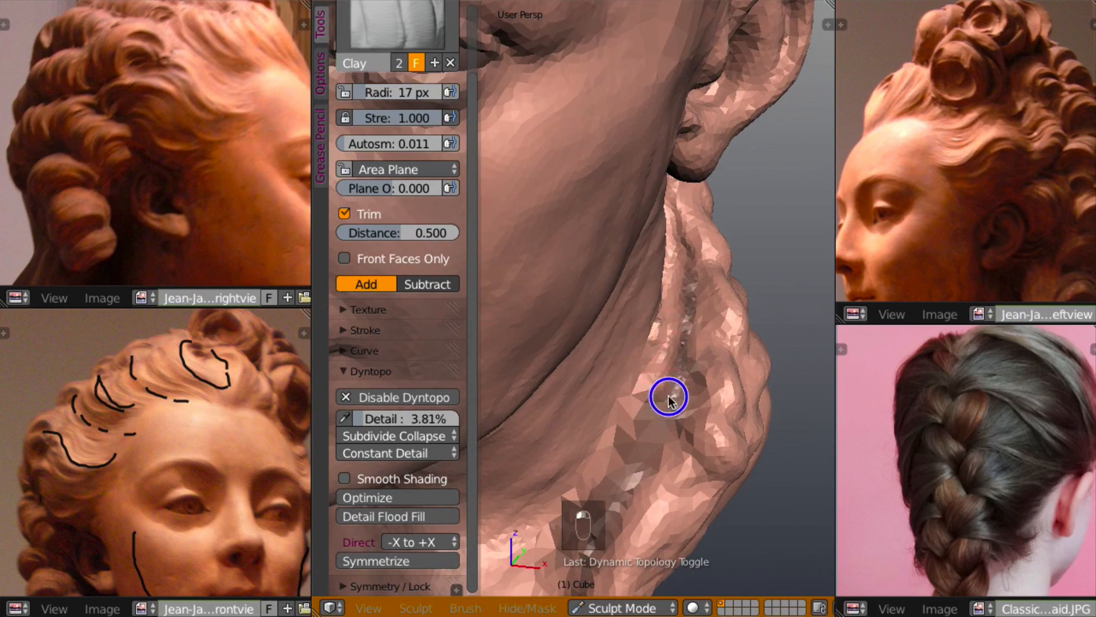
- Extend the inner-edge strand down the side of the neck, reworking the jagged seam between neck and braid
mouse_move(669, 398)
mouse_down()
mouse_move(656, 354)
mouse_move(669, 290)
mouse_up()
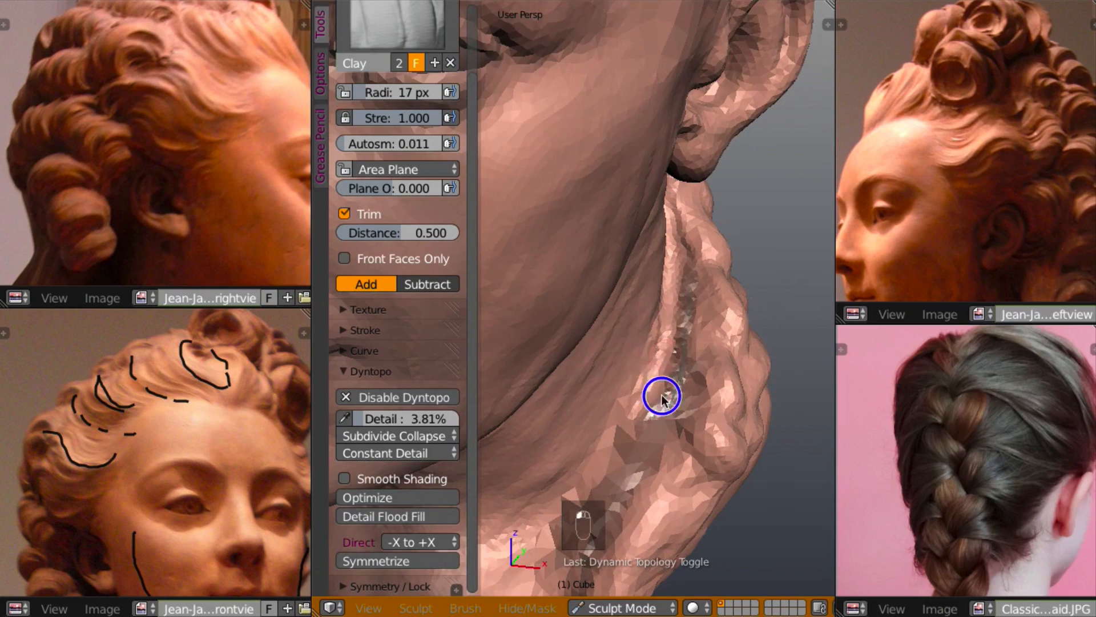
drag(662, 398, 678, 308)
drag(663, 349, 636, 433)
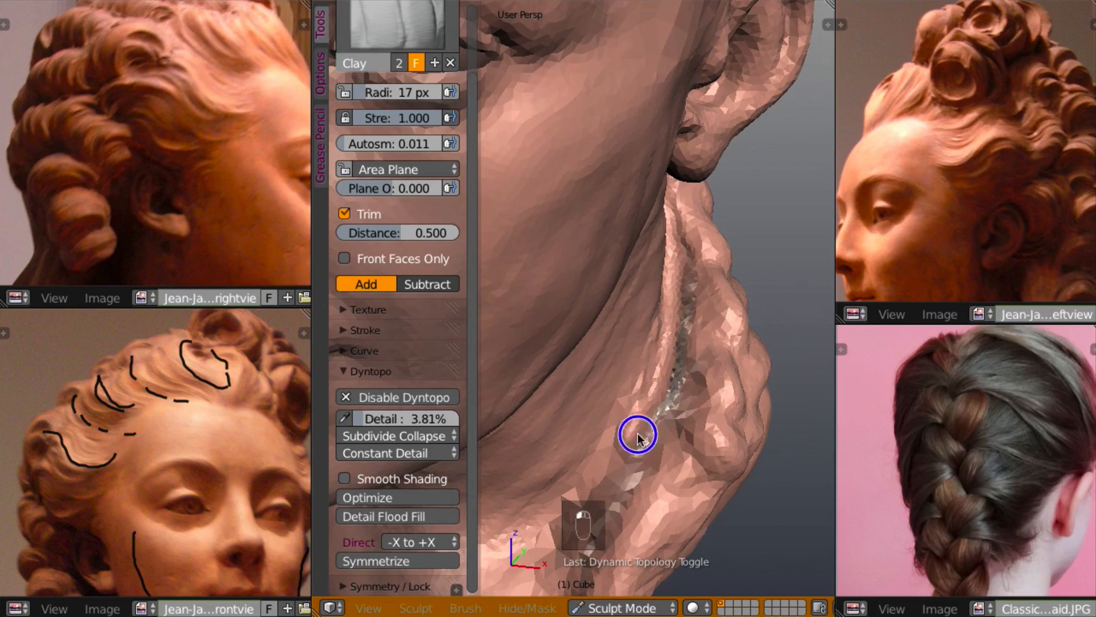
mouse_move(636, 432)
middle_down()
mouse_move(745, 343)
mouse_move(656, 412)
middle_up()
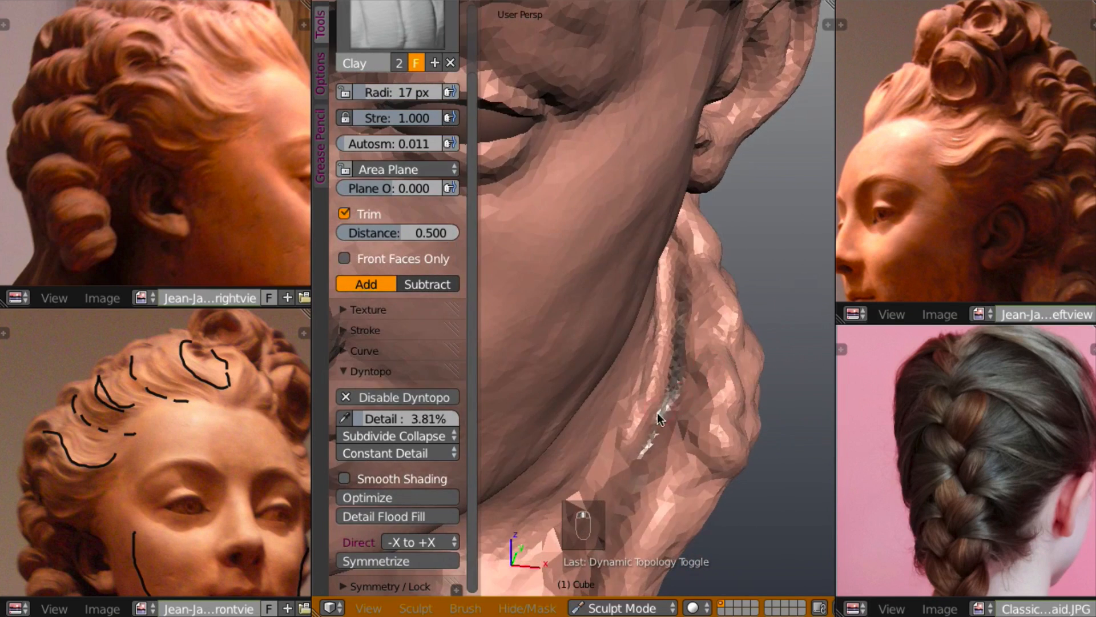
drag(637, 412, 613, 462)
drag(652, 355, 615, 483)
mouse_move(671, 387)
middle_down()
mouse_move(731, 351)
mouse_move(704, 292)
middle_up()
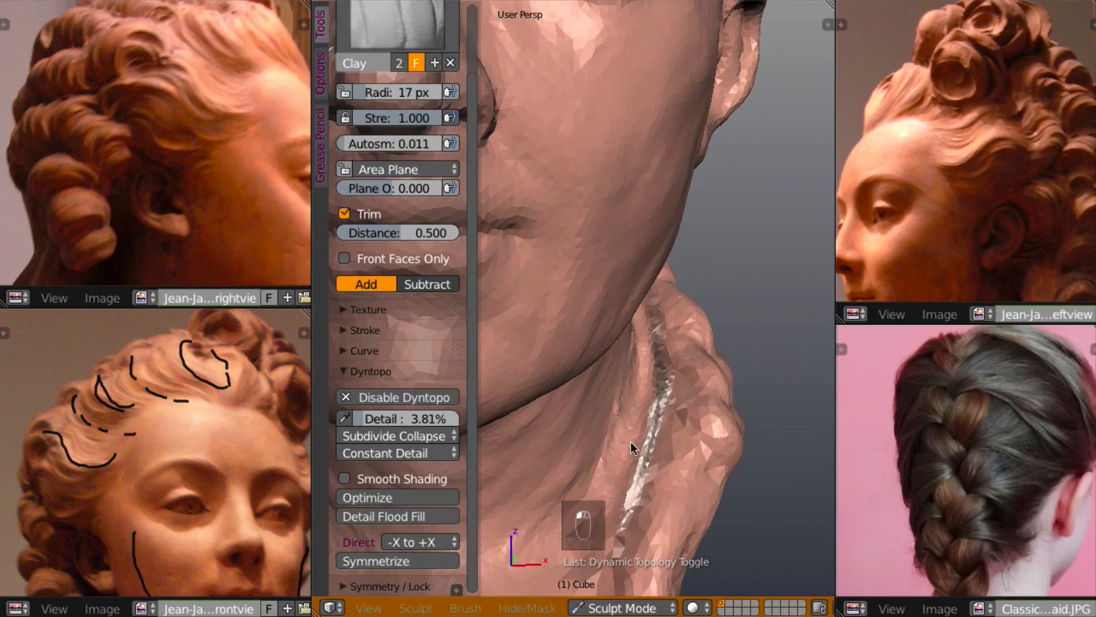
mouse_move(630, 441)
mouse_down()
mouse_move(619, 421)
mouse_move(596, 460)
mouse_up()
- Sculpt strands into the braid's tail beneath the last rounded segment and refine that segment's lower edge
mouse_move(625, 398)
middle_down()
mouse_move(527, 407)
mouse_move(567, 407)
mouse_move(477, 451)
mouse_move(618, 376)
mouse_move(522, 401)
mouse_move(603, 402)
mouse_move(557, 391)
mouse_move(573, 397)
mouse_move(594, 471)
mouse_move(616, 451)
mouse_move(606, 437)
mouse_move(620, 483)
mouse_move(656, 496)
mouse_move(670, 440)
mouse_move(734, 509)
middle_up()
scroll(603, 379, down, 4)
scroll(565, 391, up, 4)
scroll(607, 437, up, 4)
scroll(607, 437, down, 5)
scroll(626, 451, up, 6)
scroll(624, 459, down, 5)
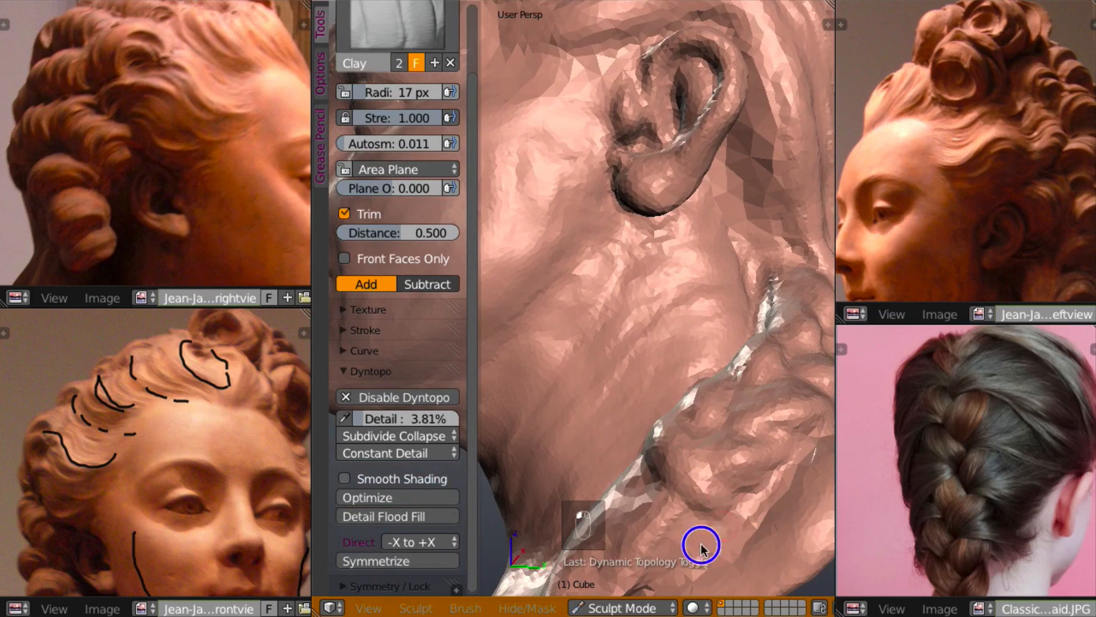
mouse_move(702, 547)
mouse_down()
mouse_move(707, 526)
mouse_move(656, 577)
mouse_move(734, 508)
mouse_up()
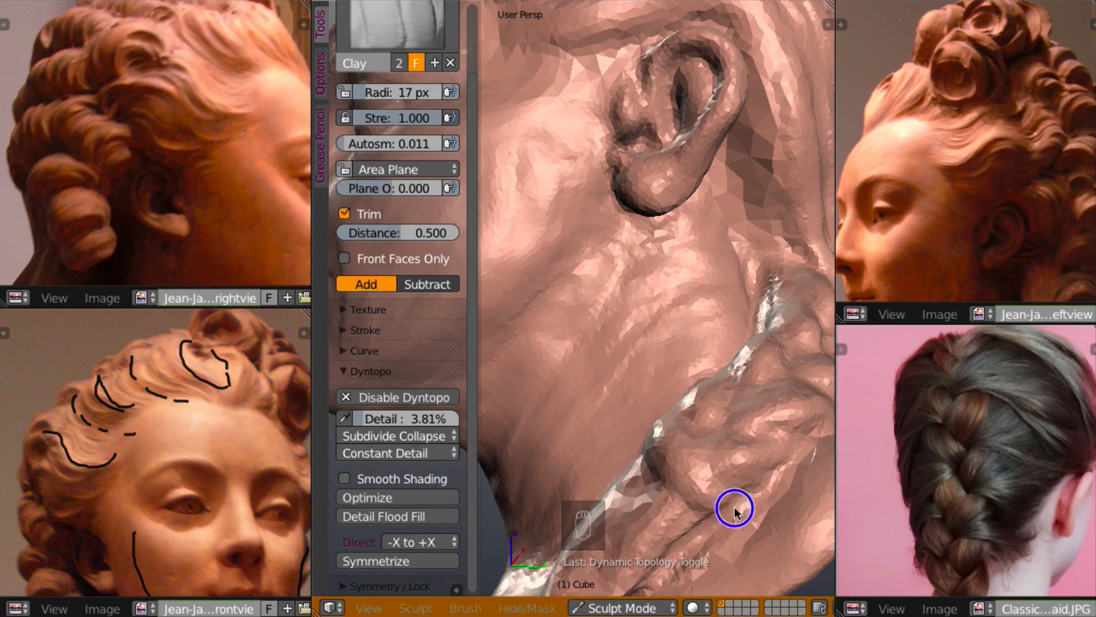
mouse_move(725, 470)
mouse_down()
mouse_move(753, 464)
mouse_move(734, 481)
mouse_up()
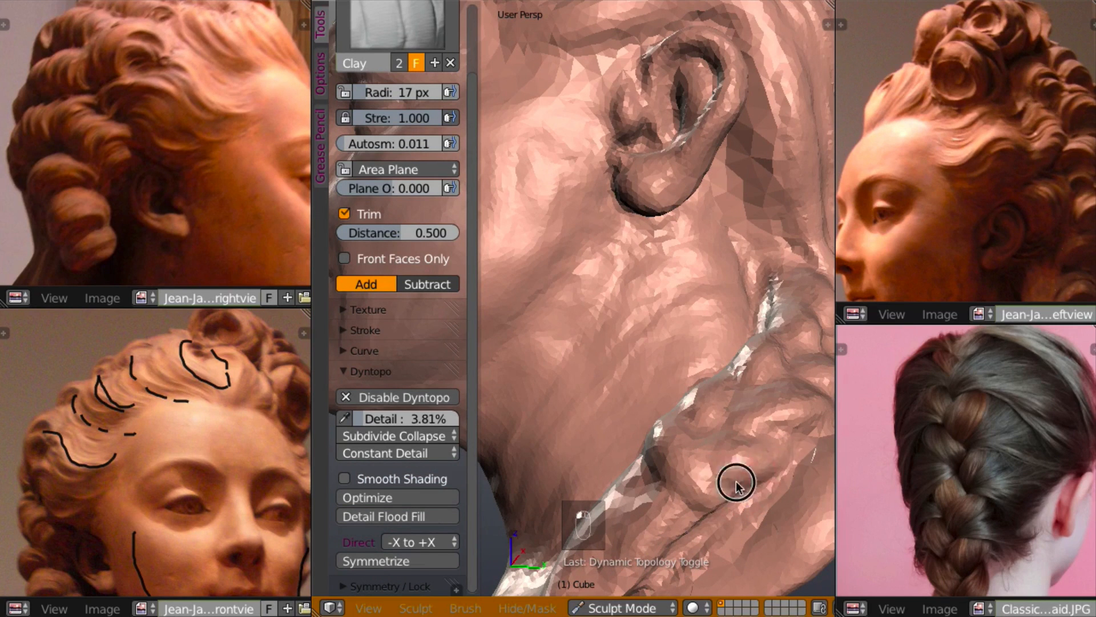
- Work clay strokes into the lower end of the braid's tail, beside the jagged seam at the base of the neck
mouse_move(734, 482)
middle_down()
mouse_move(724, 496)
mouse_move(656, 477)
mouse_move(686, 451)
middle_up()
scroll(693, 494, down, 4)
middle_drag(702, 447, 682, 297)
mouse_move(604, 337)
mouse_down()
mouse_move(598, 370)
mouse_move(619, 315)
mouse_move(614, 367)
mouse_move(658, 283)
mouse_move(613, 390)
mouse_up()
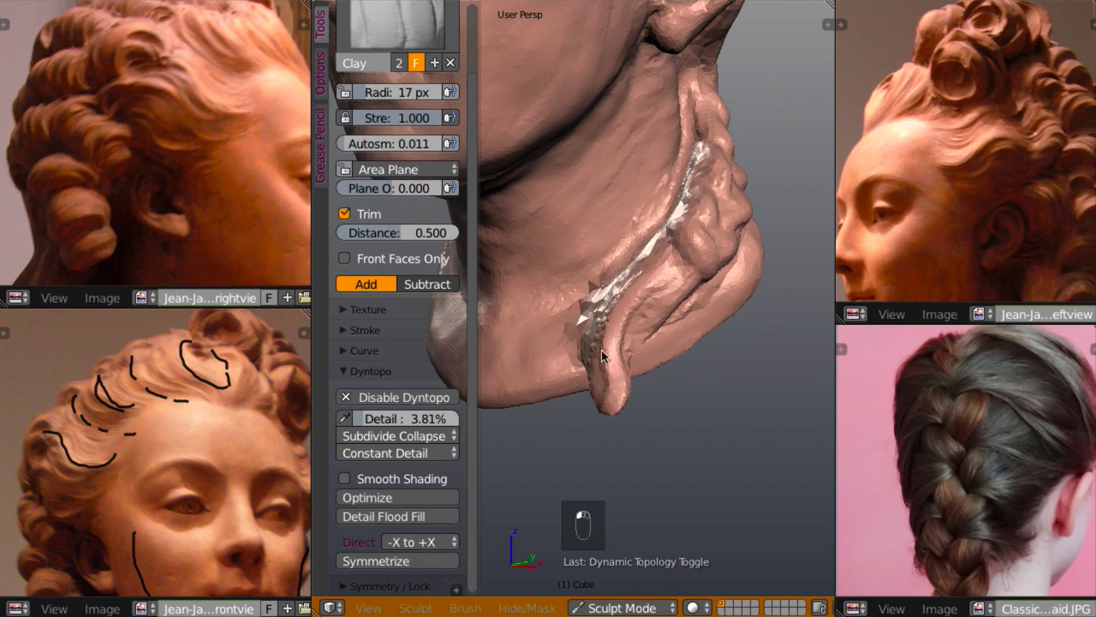
middle_drag(615, 309, 643, 304)
drag(633, 345, 642, 371)
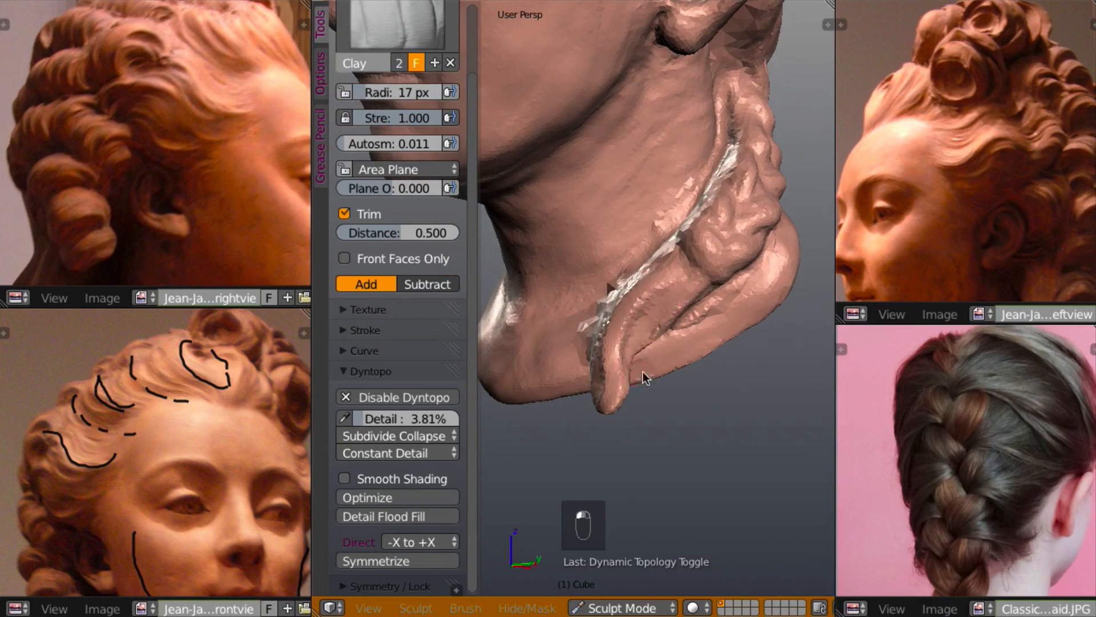
- Sculpt long strands down the front of the braid's tail toward its pointed tip
mouse_move(643, 371)
middle_down()
mouse_move(580, 314)
mouse_move(684, 289)
middle_up()
middle_drag(655, 330, 636, 281)
drag(646, 273, 601, 371)
drag(636, 293, 619, 400)
middle_drag(619, 402, 619, 370)
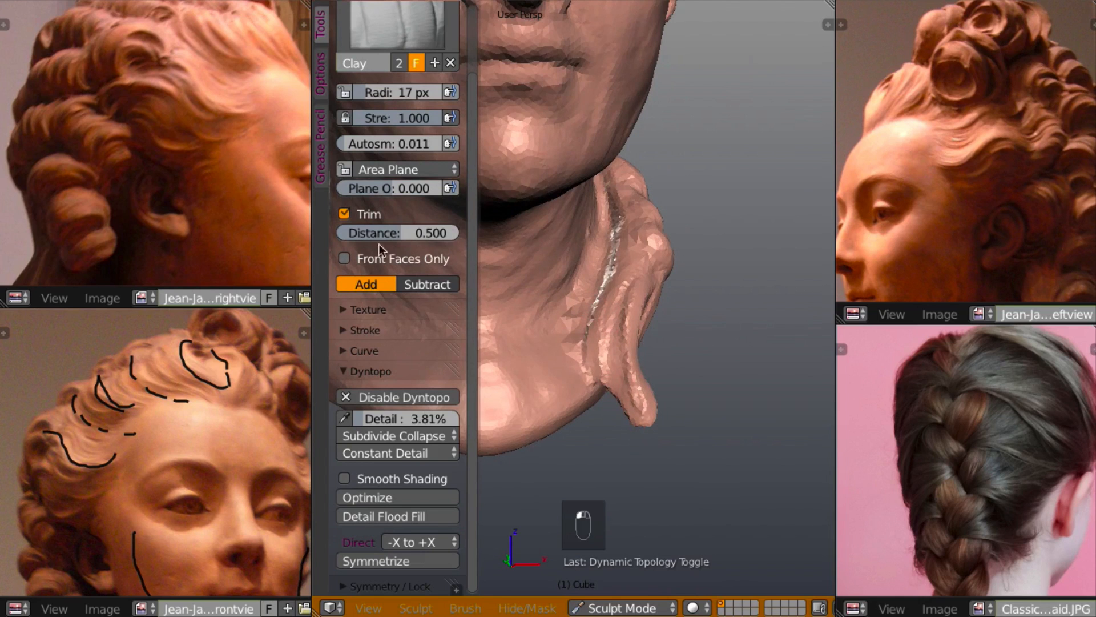
- Turn off the Clay brush's Trim option and deepen the lengthwise strands running down to the tail's tip
click(345, 213)
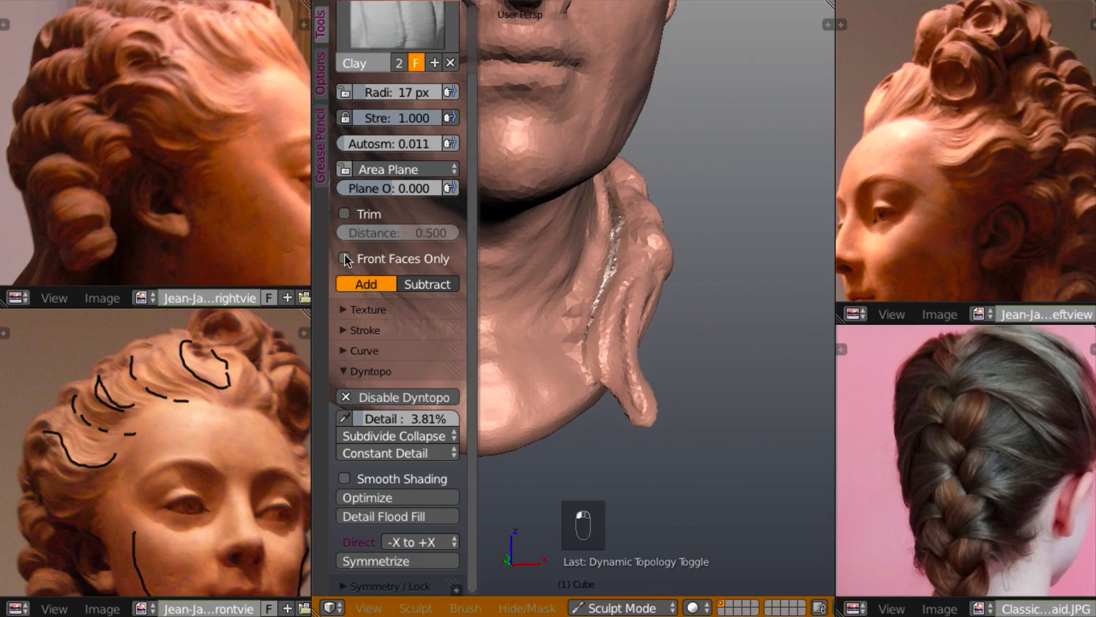
middle_drag(617, 328, 635, 361)
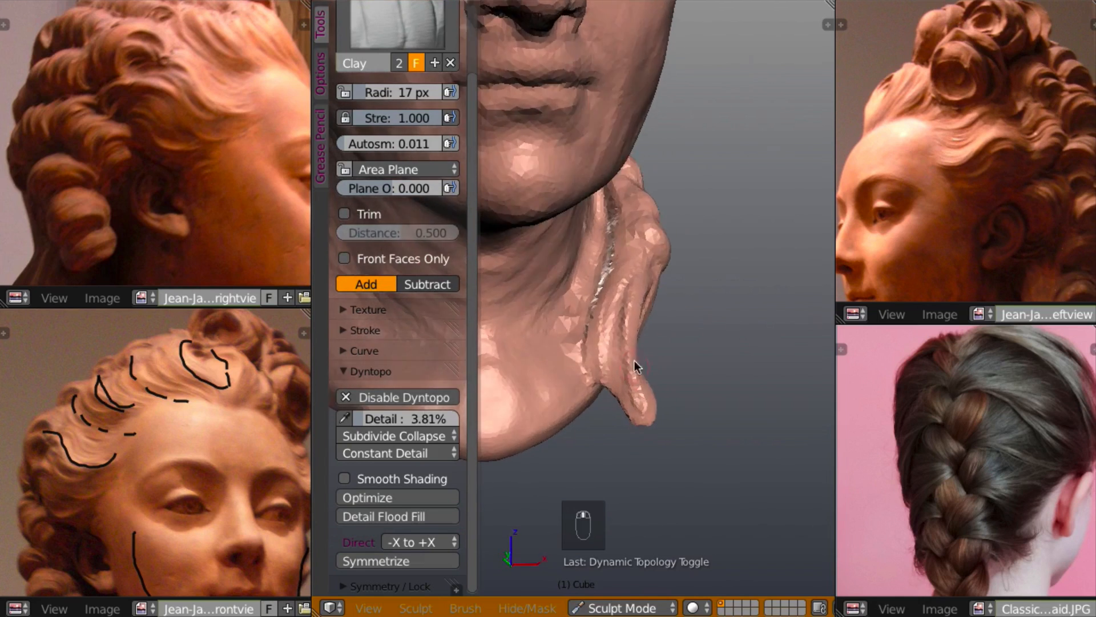
drag(618, 320, 612, 378)
drag(615, 337, 627, 404)
drag(628, 300, 627, 410)
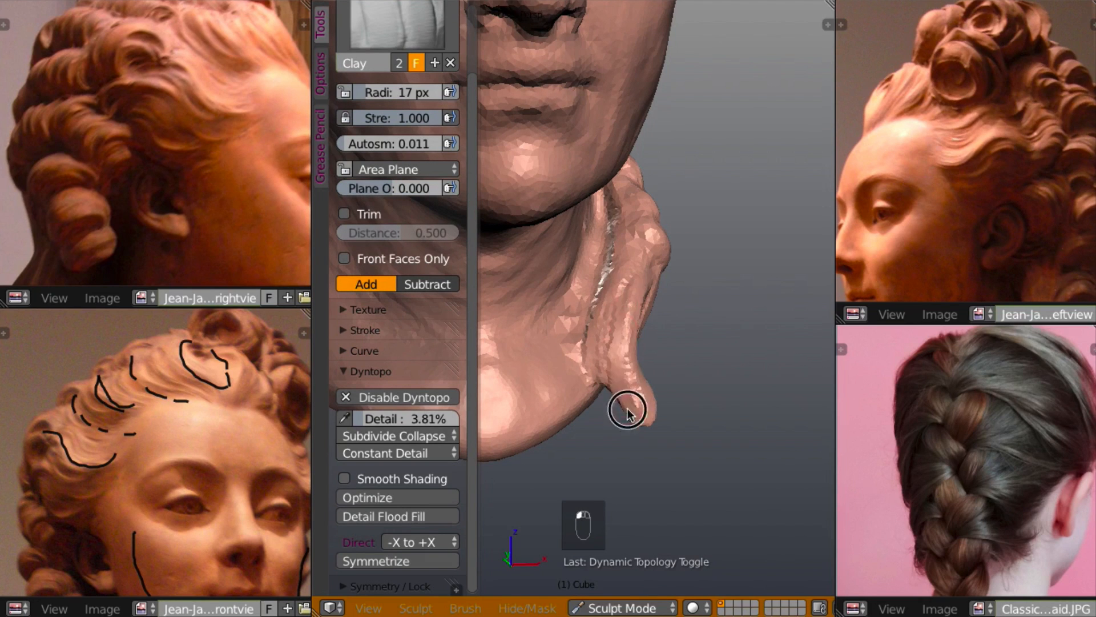
- Rework the seam between the front of the neck and the braid's tail with strokes along its inner edge
middle_drag(629, 344, 567, 370)
drag(652, 252, 602, 351)
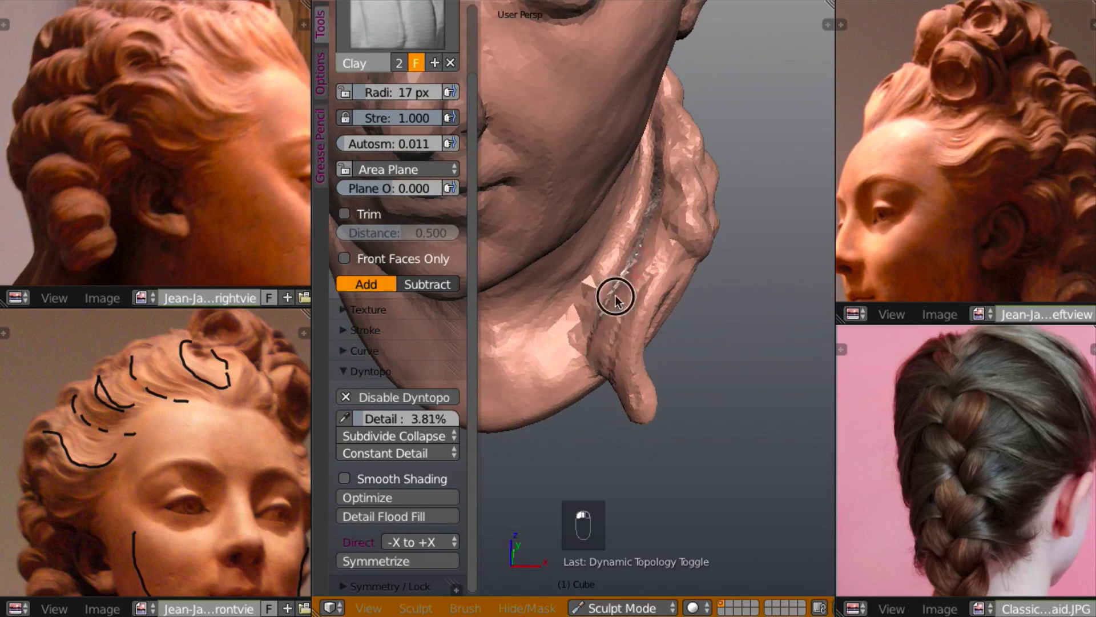
drag(616, 297, 587, 342)
drag(644, 276, 587, 371)
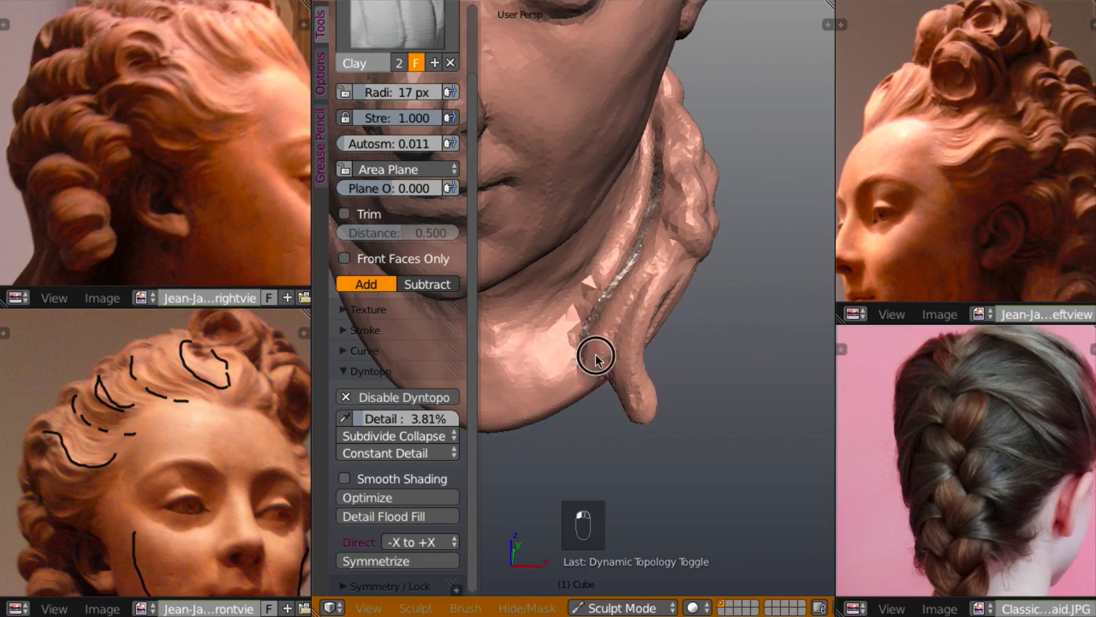
mouse_move(598, 345)
middle_down()
mouse_move(553, 285)
mouse_move(647, 304)
mouse_move(704, 279)
mouse_move(699, 252)
middle_up()
mouse_move(620, 248)
mouse_down()
mouse_move(575, 317)
mouse_move(594, 297)
mouse_move(561, 310)
mouse_move(572, 314)
mouse_up()
- Fill and reshape the back of the left ear's upper rim where it meets the hair
mouse_move(604, 266)
middle_down()
mouse_move(678, 231)
mouse_move(553, 217)
mouse_move(644, 171)
mouse_move(580, 139)
mouse_move(718, 193)
mouse_move(662, 234)
mouse_move(697, 262)
mouse_move(731, 258)
middle_up()
scroll(731, 258, down, 7)
mouse_move(704, 293)
middle_down()
mouse_move(629, 297)
mouse_move(529, 275)
mouse_move(651, 252)
mouse_move(714, 279)
mouse_move(615, 324)
mouse_move(639, 194)
middle_up()
scroll(694, 251, up, 5)
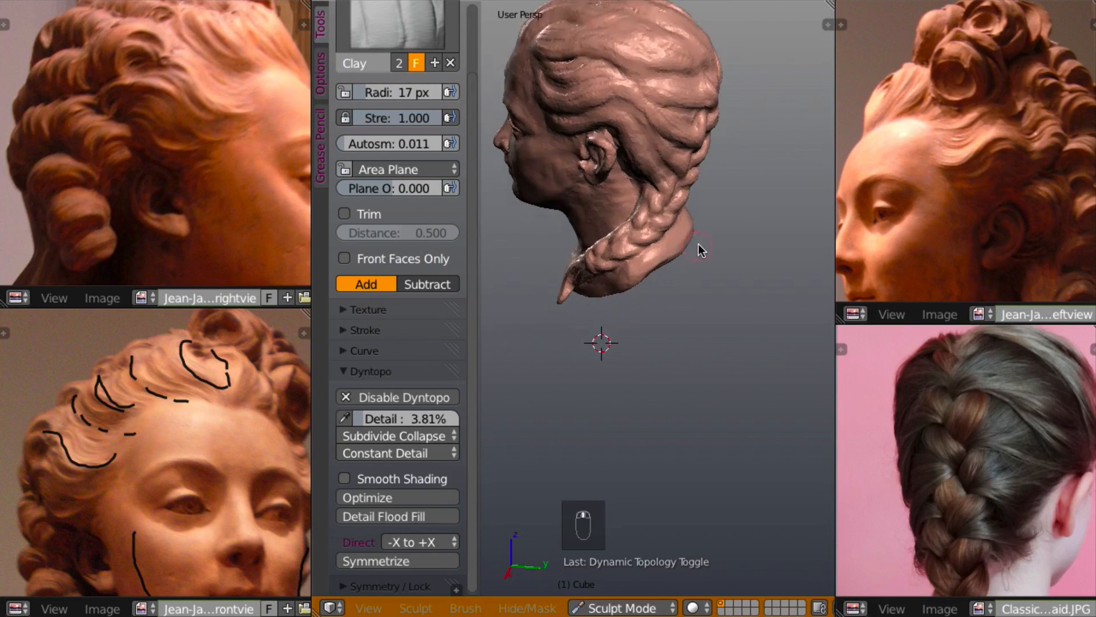
mouse_move(708, 252)
middle_down()
mouse_move(700, 272)
mouse_move(638, 265)
mouse_move(737, 267)
mouse_move(720, 248)
mouse_move(722, 273)
mouse_move(715, 262)
mouse_move(701, 302)
mouse_move(680, 265)
mouse_move(705, 265)
mouse_move(710, 235)
mouse_move(615, 244)
mouse_move(748, 266)
mouse_move(711, 269)
mouse_move(727, 288)
mouse_move(714, 277)
middle_up()
scroll(707, 265, up, 4)
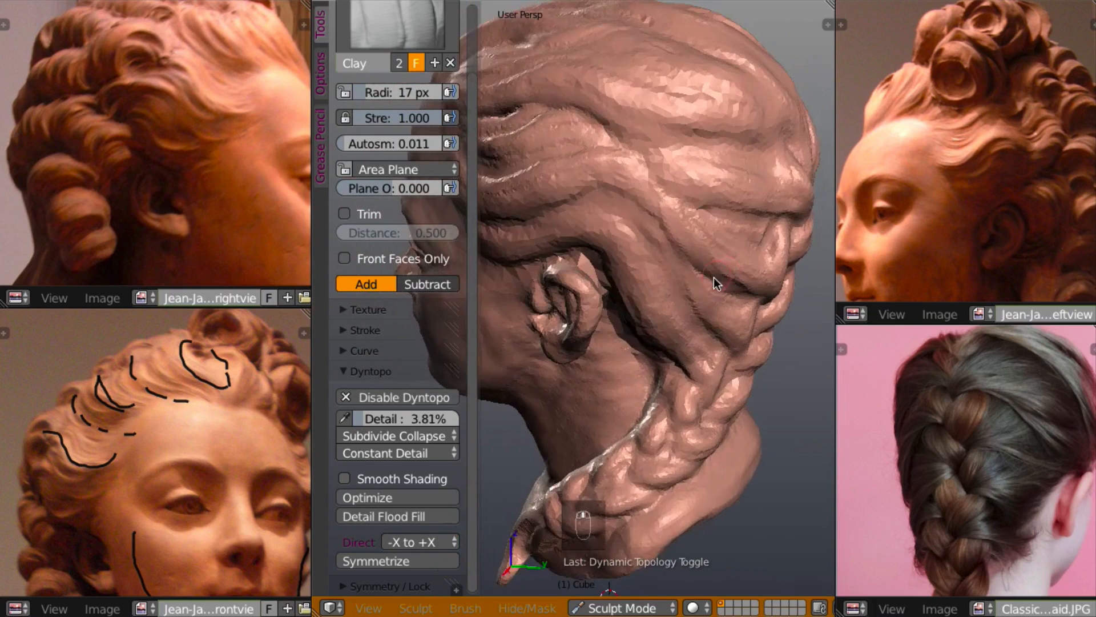
scroll(711, 273, up, 3)
scroll(591, 304, up, 2)
mouse_move(582, 276)
mouse_down()
mouse_move(615, 342)
mouse_move(598, 299)
mouse_up()
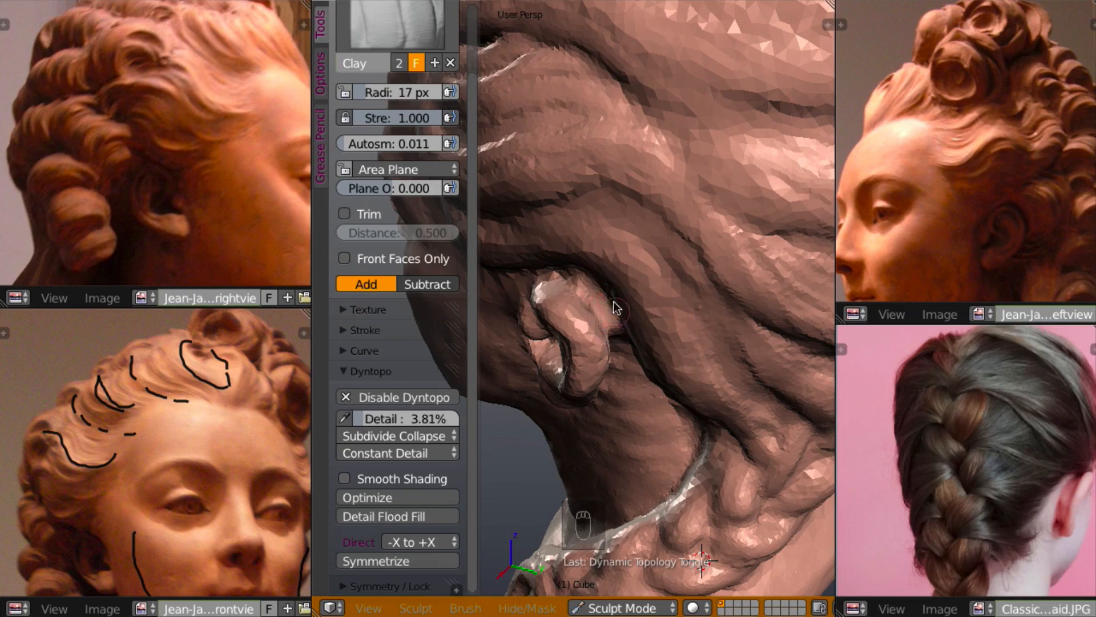
mouse_move(605, 317)
middle_down()
mouse_move(563, 268)
mouse_move(575, 208)
mouse_move(587, 292)
mouse_move(602, 295)
middle_up()
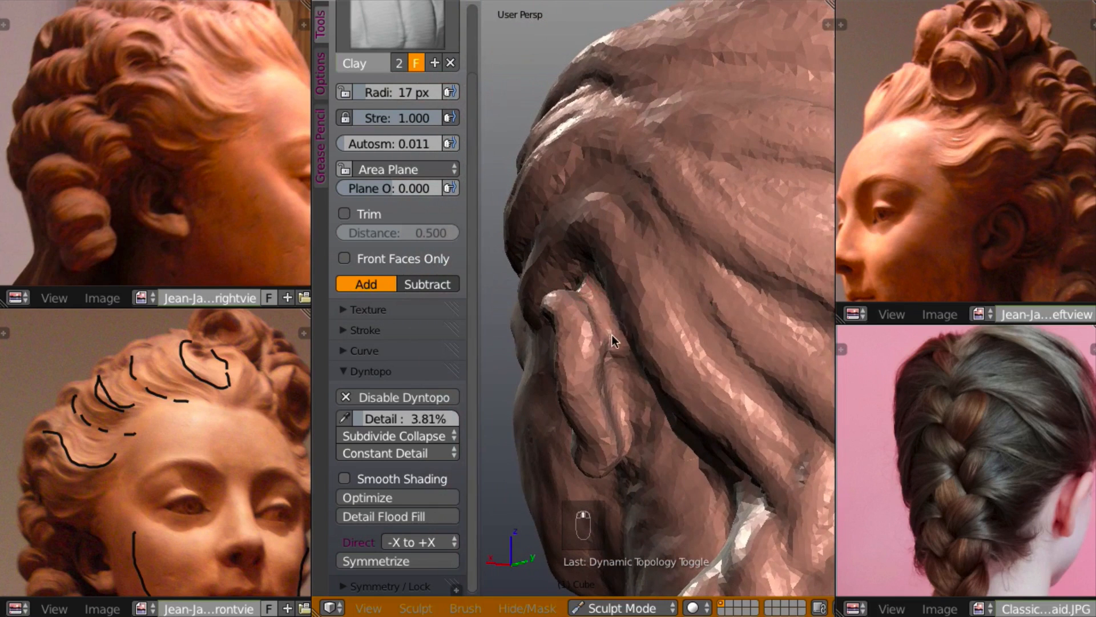
mouse_move(613, 341)
mouse_down()
mouse_move(617, 357)
mouse_move(594, 308)
mouse_up()
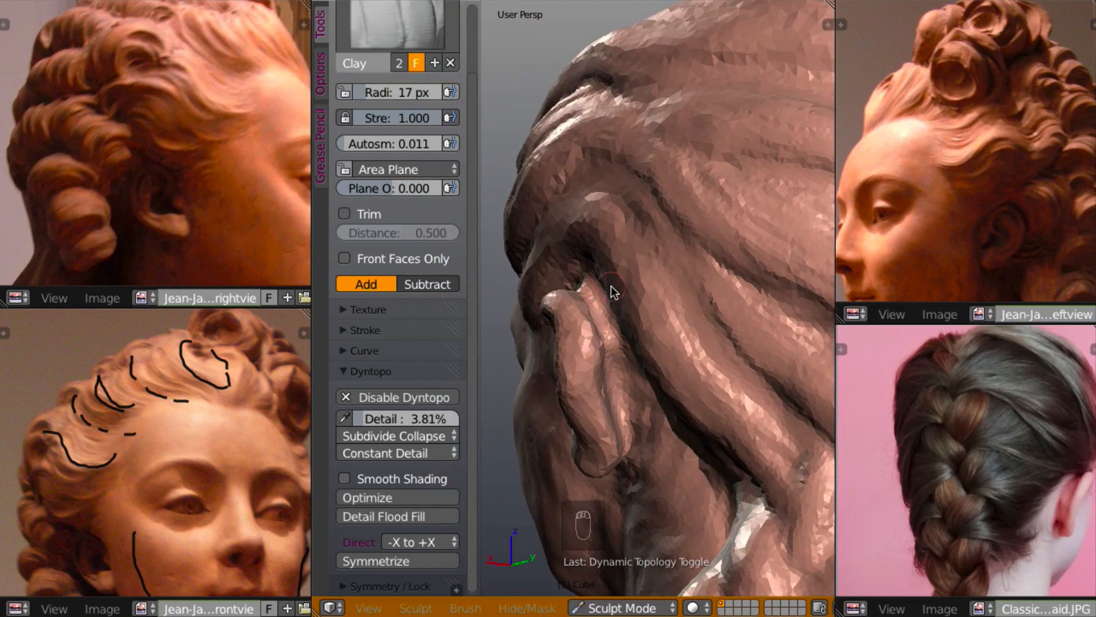
- Switch to the Draw brush at a 33 px radius and build up the upper back of the left ear
key(x)
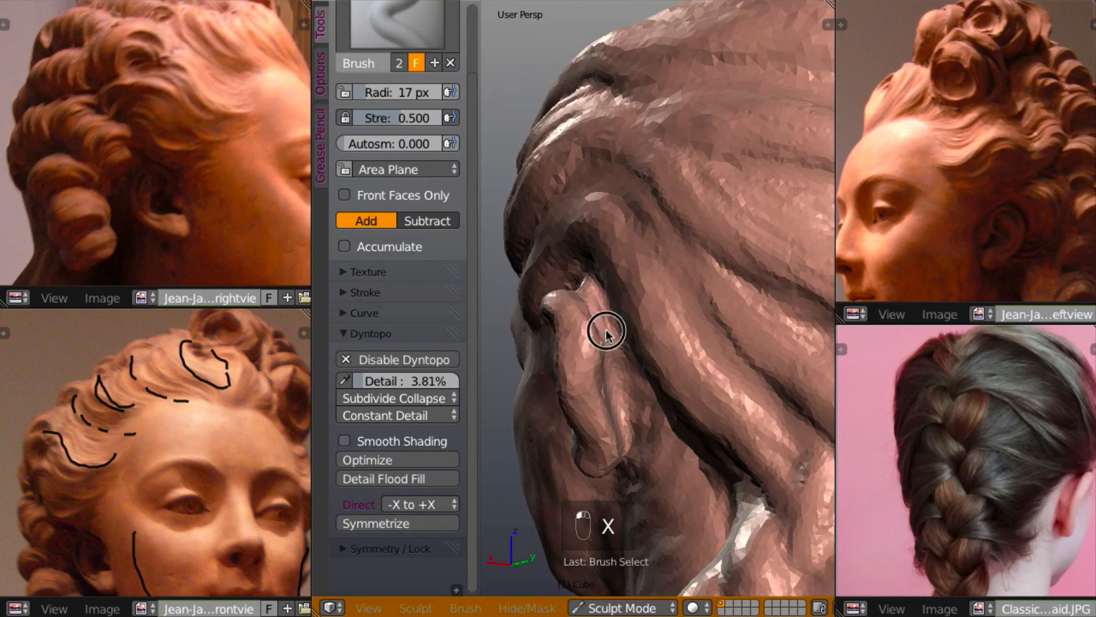
scroll(474, 165, up, 2)
scroll(474, 164, up, 2)
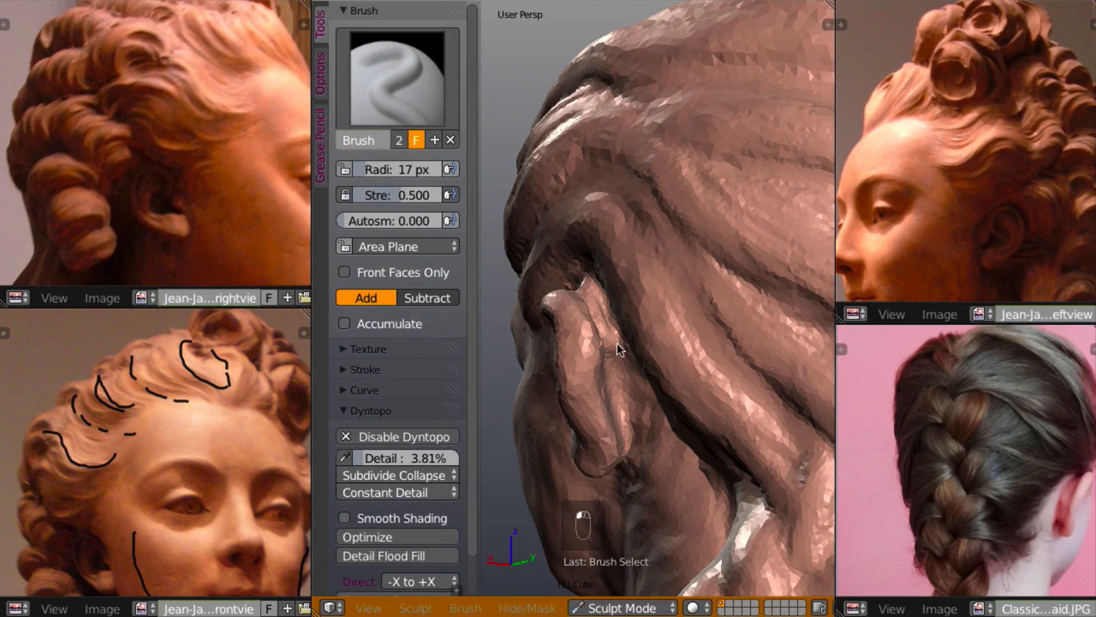
key(x)
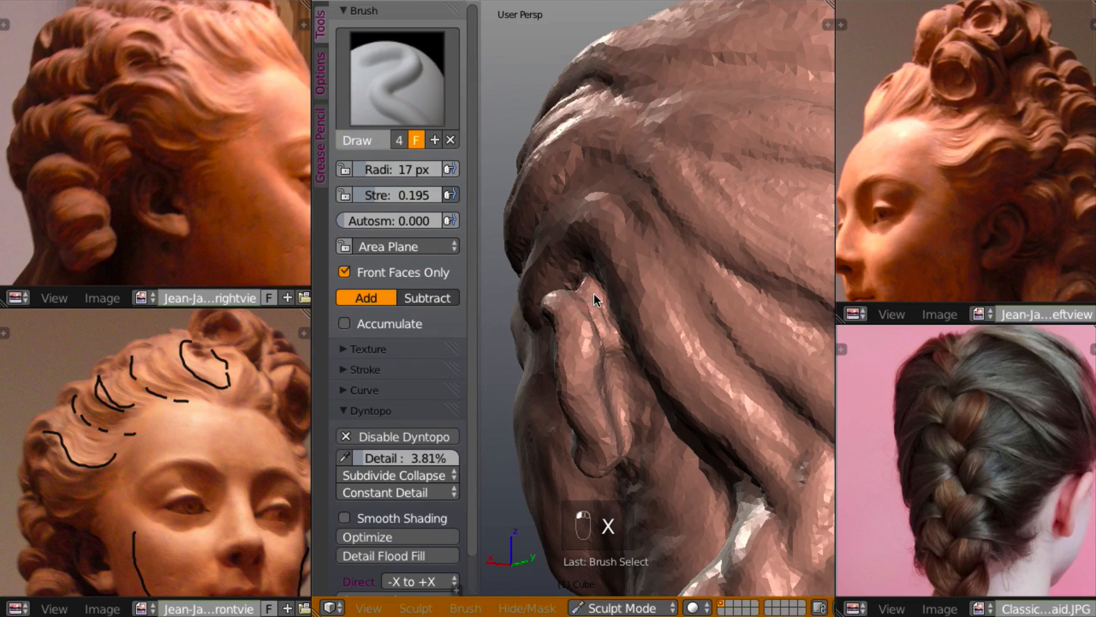
key(f)
click(598, 293)
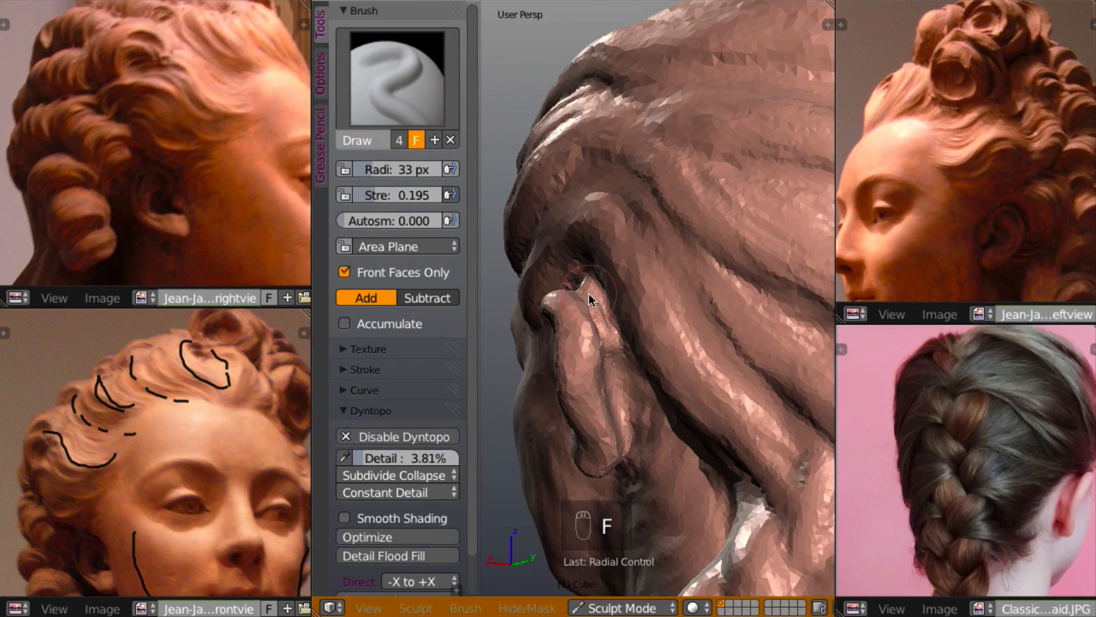
mouse_move(600, 300)
mouse_down()
mouse_move(607, 350)
mouse_move(597, 303)
mouse_move(601, 322)
mouse_move(616, 308)
mouse_up()
- Return to the Clay brush and rework the top of the left ear and the hair edge curving behind it
key(c)
mouse_move(616, 311)
middle_down()
mouse_move(694, 358)
mouse_move(707, 380)
mouse_move(699, 348)
middle_up()
drag(597, 294, 563, 276)
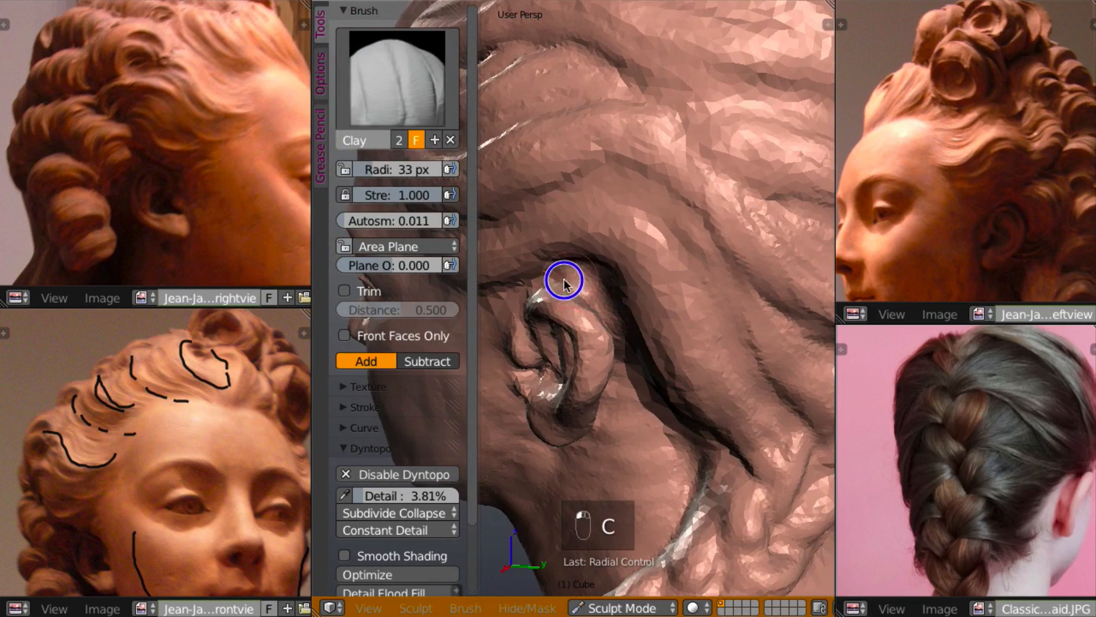
mouse_move(563, 276)
middle_down()
mouse_move(696, 232)
mouse_move(570, 252)
middle_up()
mouse_move(570, 252)
mouse_down()
mouse_move(590, 255)
mouse_move(656, 325)
mouse_move(663, 382)
mouse_move(680, 399)
mouse_move(673, 385)
mouse_up()
- Refine the hollow between the left ear and the hair lock behind it, down to the start of the braid
mouse_move(674, 385)
middle_down()
mouse_move(685, 360)
mouse_move(641, 416)
mouse_move(619, 388)
middle_up()
mouse_move(619, 388)
mouse_down()
mouse_move(648, 406)
mouse_move(631, 384)
mouse_move(656, 434)
mouse_up()
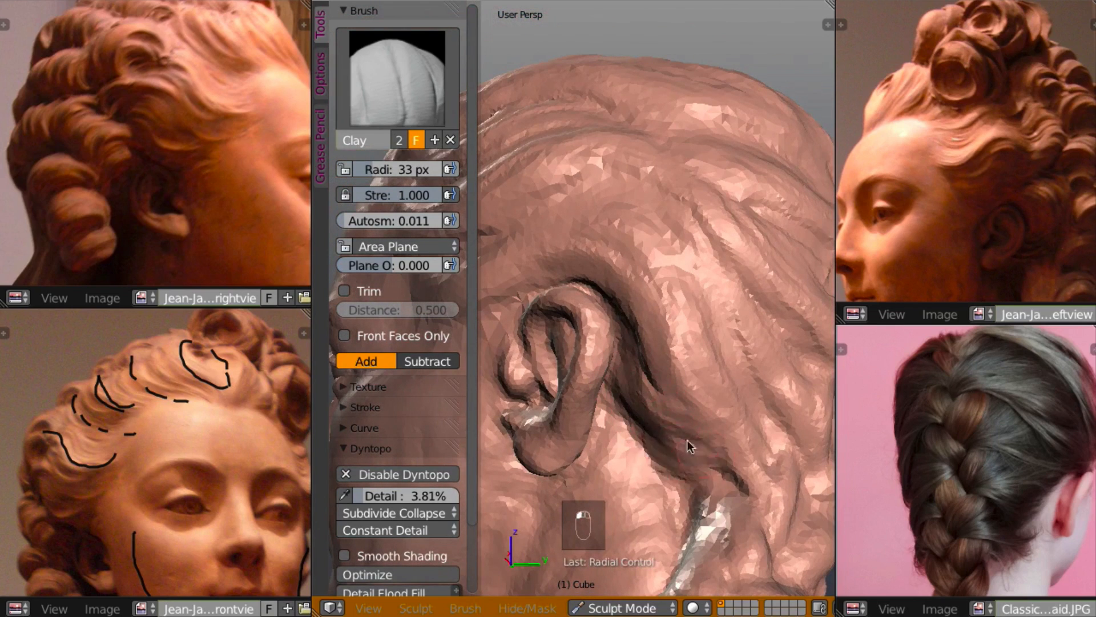
mouse_move(687, 440)
middle_down()
mouse_move(650, 412)
mouse_move(688, 442)
middle_up()
drag(689, 447, 724, 476)
mouse_move(724, 476)
middle_down()
mouse_move(769, 460)
mouse_move(696, 430)
mouse_move(588, 472)
mouse_move(745, 434)
mouse_move(663, 368)
middle_up()
drag(663, 367, 656, 375)
- Define long strands in the side locks sweeping from above the left ear back toward the braid
mouse_move(656, 375)
middle_down()
mouse_move(608, 375)
mouse_move(614, 348)
mouse_move(828, 375)
mouse_move(738, 357)
middle_up()
scroll(613, 365, down, 6)
scroll(642, 362, up, 6)
scroll(760, 349, up, 4)
scroll(745, 350, down, 4)
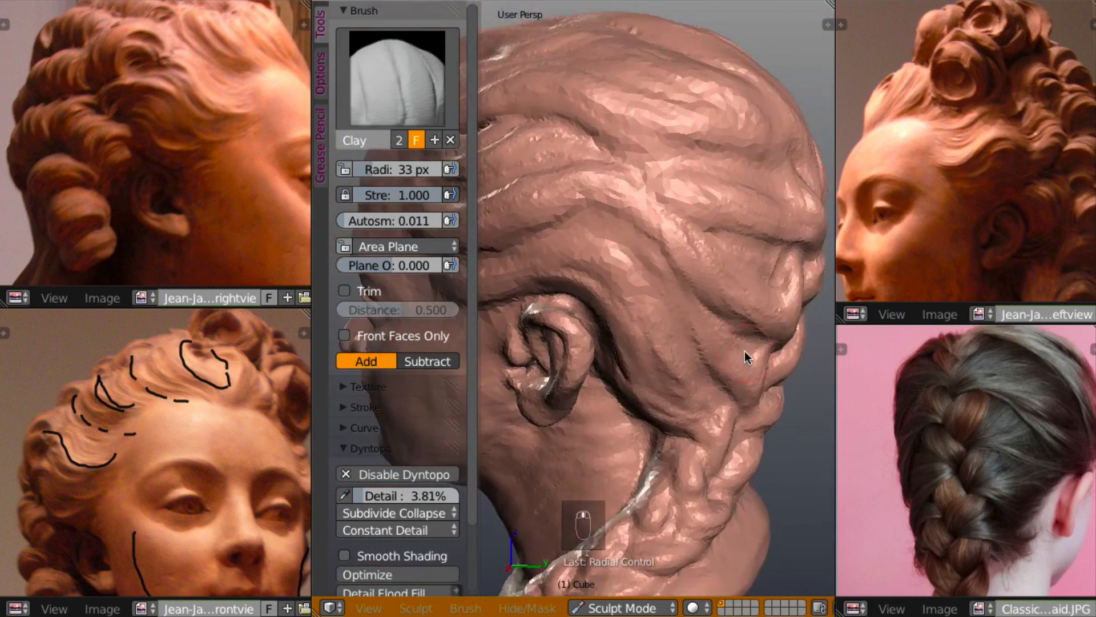
scroll(730, 294, up, 4)
mouse_move(553, 198)
mouse_down()
mouse_move(639, 205)
mouse_move(715, 285)
mouse_move(653, 218)
mouse_move(710, 274)
mouse_move(705, 308)
mouse_up()
mouse_move(514, 183)
mouse_down()
mouse_move(645, 166)
mouse_move(725, 223)
mouse_move(761, 304)
mouse_move(810, 334)
mouse_up()
scroll(693, 276, down, 5)
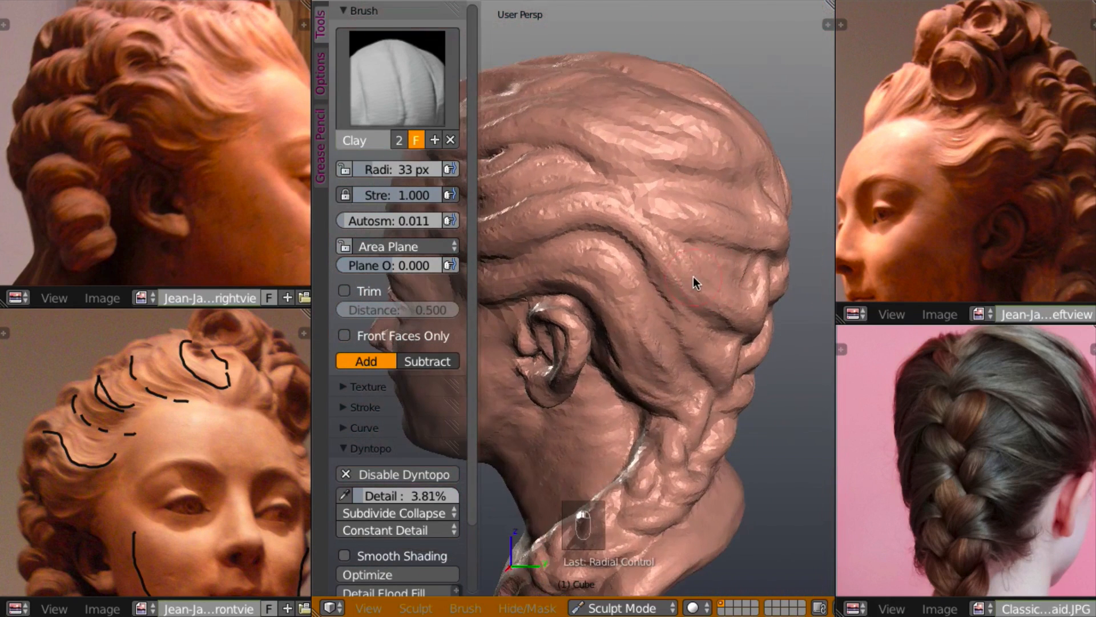
middle_drag(654, 348, 659, 235)
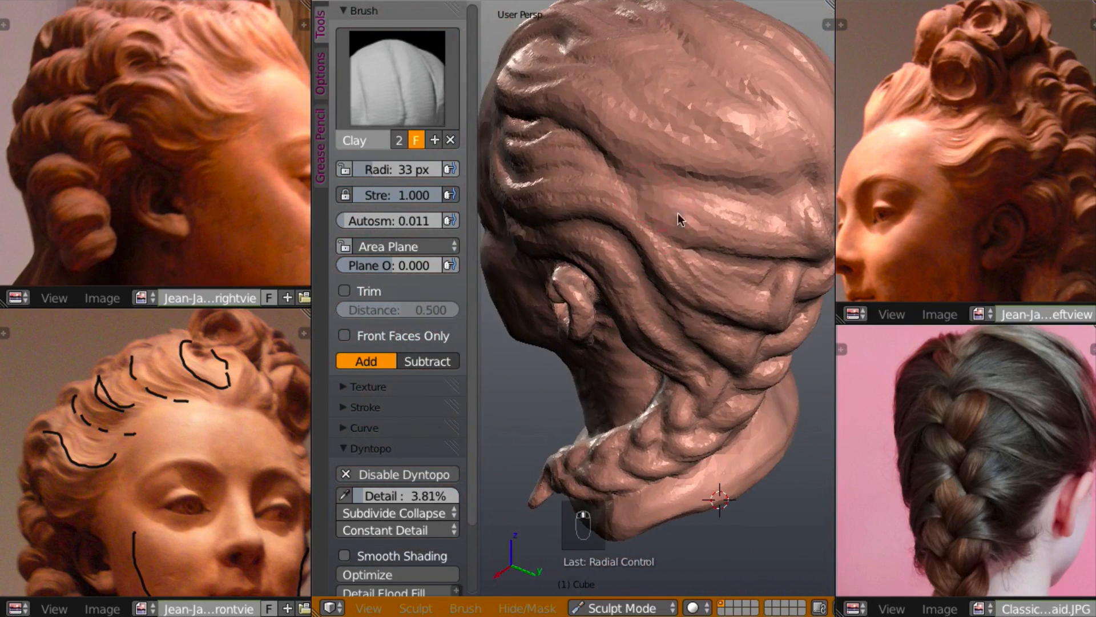
mouse_move(611, 118)
mouse_down()
mouse_move(700, 228)
mouse_move(650, 188)
mouse_move(695, 228)
mouse_move(656, 200)
mouse_move(704, 211)
mouse_move(720, 228)
mouse_move(768, 196)
mouse_up()
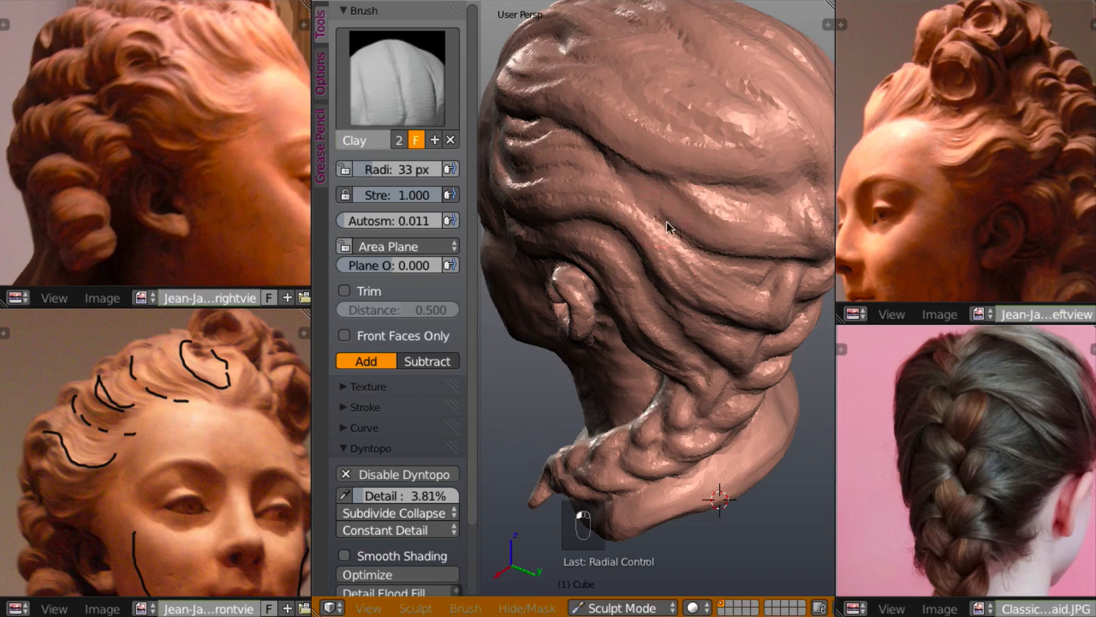
- Sculpt long diagonal strand grooves across the smooth area at the back of the crown
mouse_move(667, 221)
middle_down()
mouse_move(724, 218)
mouse_move(565, 193)
mouse_move(661, 157)
mouse_move(640, 219)
mouse_move(625, 202)
mouse_move(650, 225)
mouse_move(660, 211)
mouse_move(629, 270)
mouse_move(601, 268)
mouse_move(485, 180)
mouse_move(417, 201)
middle_up()
scroll(668, 246, down, 5)
scroll(621, 290, up, 3)
mouse_move(709, 330)
shift+middle_down()
mouse_move(714, 286)
mouse_move(699, 276)
mouse_move(664, 340)
mouse_move(665, 269)
mouse_move(654, 244)
shift+middle_up()
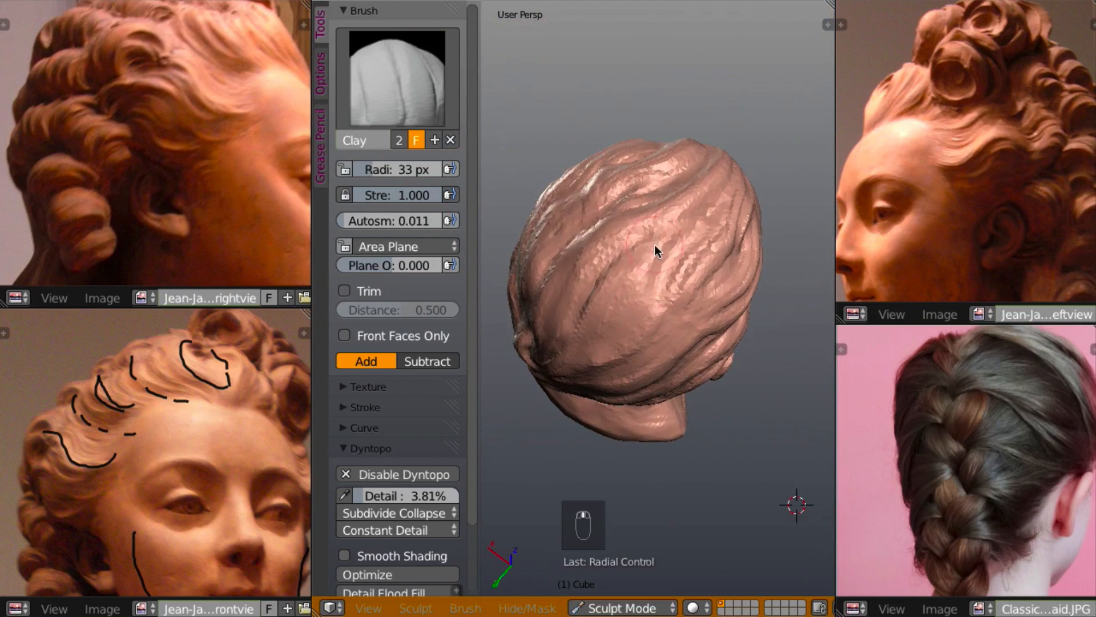
scroll(655, 244, up, 4)
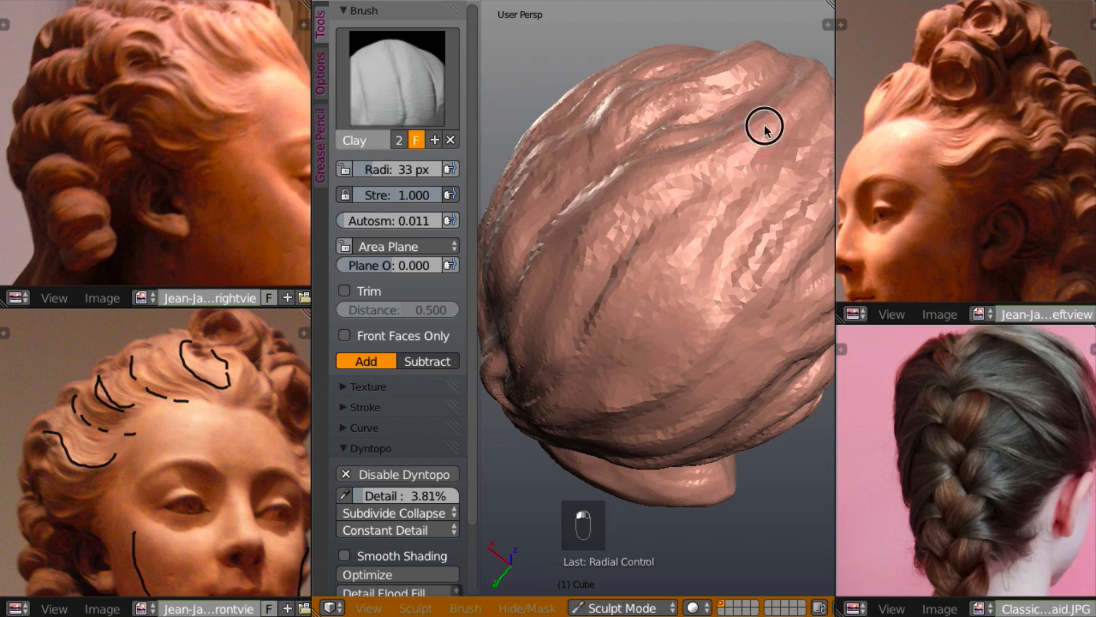
mouse_move(763, 117)
mouse_down()
mouse_move(632, 193)
mouse_move(548, 282)
mouse_up()
mouse_move(651, 225)
mouse_down()
mouse_move(571, 284)
mouse_move(551, 321)
mouse_move(568, 357)
mouse_move(547, 378)
mouse_up()
drag(758, 189, 707, 245)
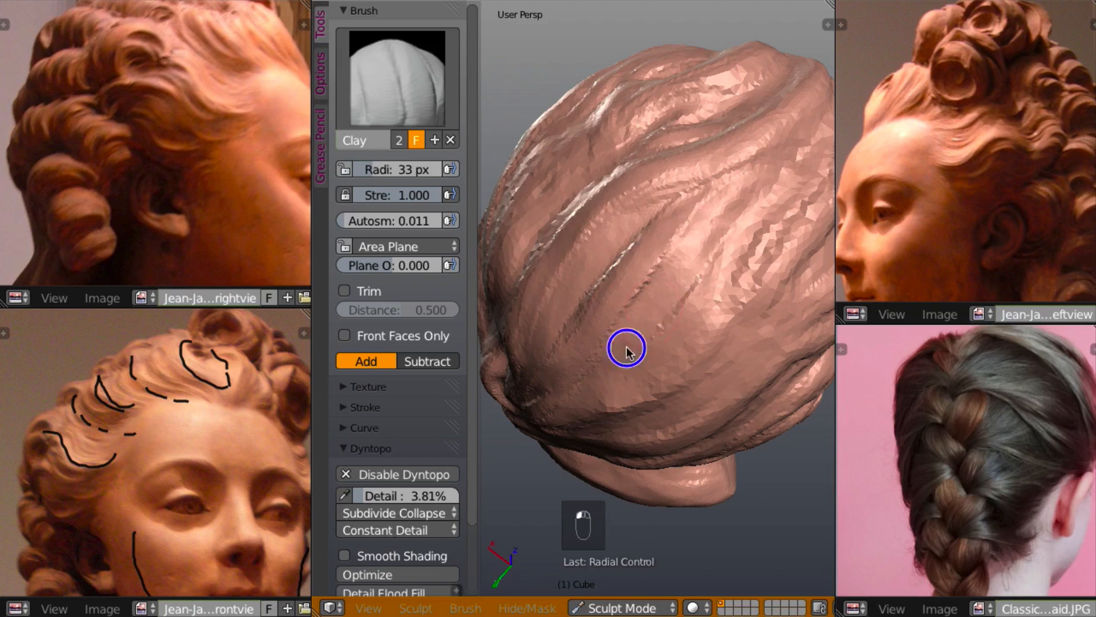
drag(773, 203, 683, 319)
- Continue the strand grooves from the crown down the back of the head, converging toward the start of the braid
mouse_move(683, 320)
middle_down()
mouse_move(672, 306)
mouse_move(694, 254)
middle_up()
mouse_move(773, 259)
mouse_down()
mouse_move(731, 322)
mouse_move(648, 406)
mouse_move(601, 426)
mouse_up()
drag(751, 291, 639, 359)
mouse_move(639, 358)
middle_down()
mouse_move(725, 293)
mouse_move(693, 282)
mouse_move(761, 310)
middle_up()
drag(716, 360, 690, 386)
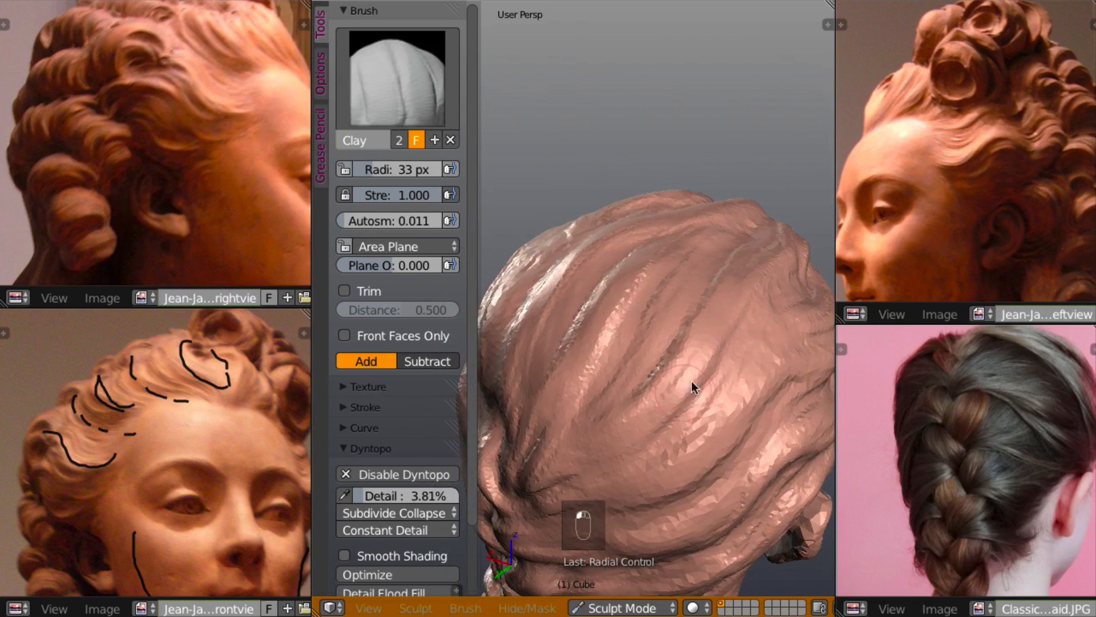
mouse_move(742, 341)
mouse_down()
mouse_move(697, 409)
mouse_move(600, 457)
mouse_up()
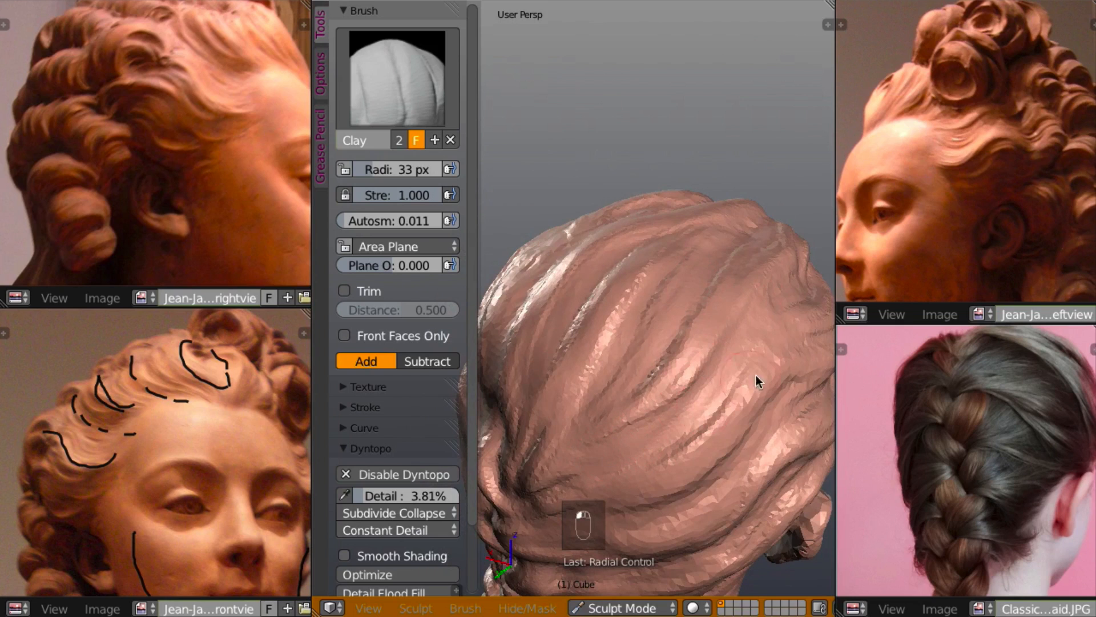
mouse_move(759, 378)
mouse_down()
mouse_move(713, 428)
mouse_move(660, 461)
mouse_up()
mouse_move(608, 450)
middle_down()
mouse_move(759, 382)
mouse_move(672, 456)
middle_up()
drag(673, 450, 714, 361)
- Refine the strands of the hair locks sweeping back from the left temple above the ear
scroll(714, 361, down, 3)
mouse_move(707, 371)
middle_down()
mouse_move(627, 308)
mouse_move(581, 293)
mouse_move(739, 258)
mouse_move(717, 283)
mouse_move(656, 306)
mouse_move(680, 293)
mouse_move(670, 314)
mouse_move(683, 299)
mouse_move(814, 294)
mouse_move(700, 307)
mouse_move(710, 294)
mouse_move(677, 314)
mouse_move(671, 323)
mouse_move(698, 351)
mouse_move(698, 328)
mouse_move(705, 337)
mouse_move(733, 321)
mouse_move(810, 335)
mouse_move(787, 324)
mouse_move(734, 367)
mouse_move(749, 352)
mouse_move(722, 323)
mouse_move(741, 281)
mouse_move(775, 265)
mouse_move(759, 282)
mouse_move(806, 283)
mouse_move(628, 295)
mouse_move(662, 286)
mouse_move(714, 302)
mouse_move(684, 310)
mouse_move(673, 293)
mouse_move(704, 320)
mouse_move(691, 313)
middle_up()
scroll(753, 349, up, 3)
scroll(753, 342, up, 1)
scroll(692, 321, up, 6)
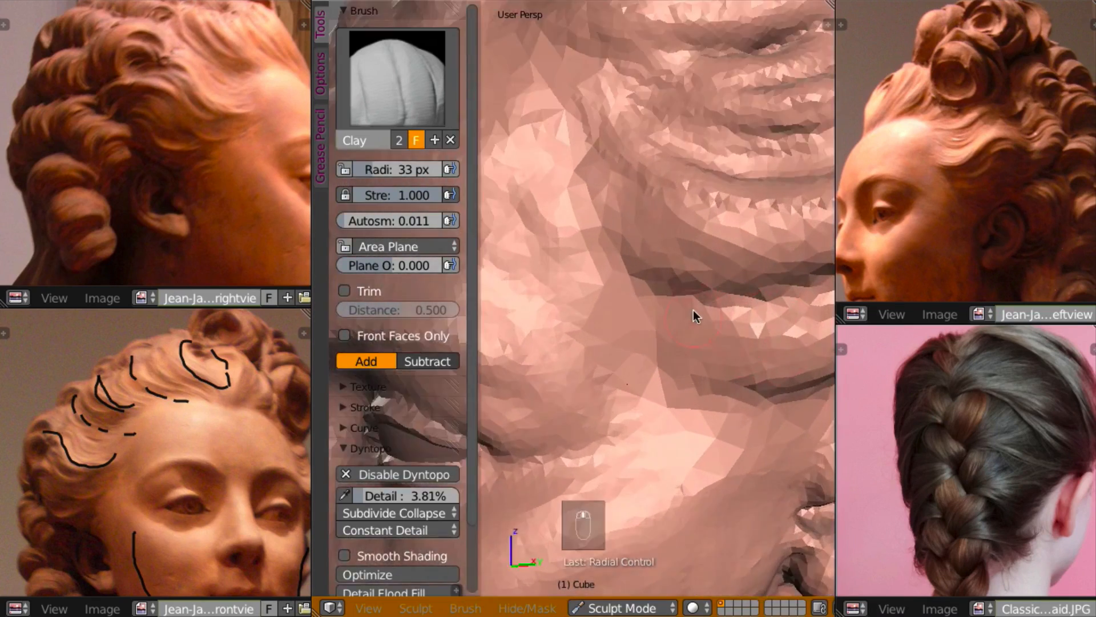
scroll(697, 324, down, 5)
scroll(687, 317, up, 5)
scroll(701, 307, down, 5)
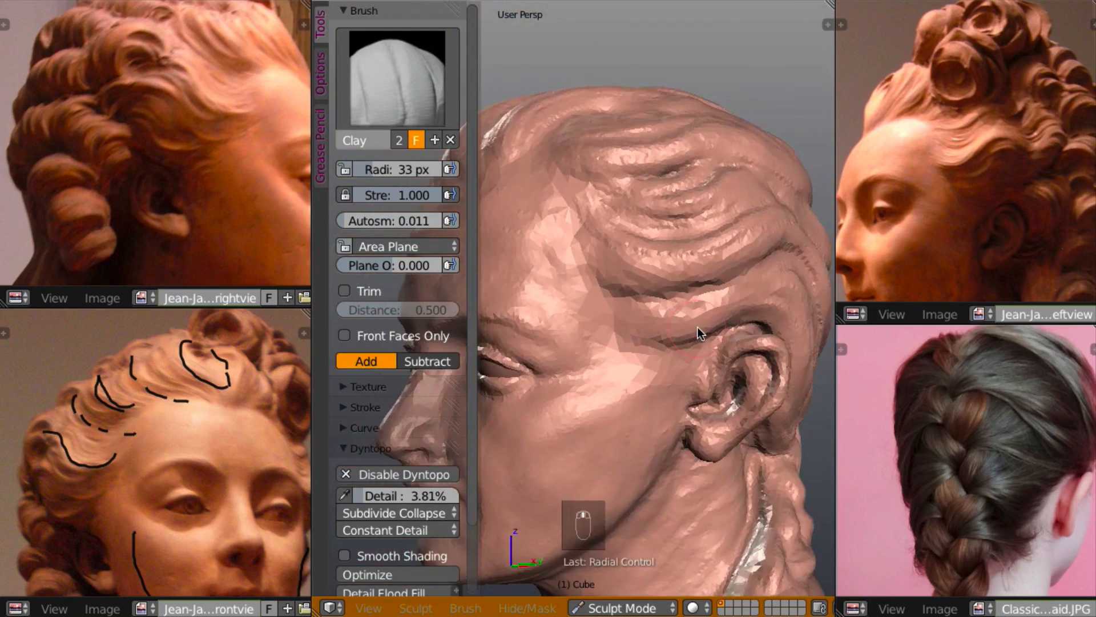
scroll(697, 326, up, 5)
scroll(694, 315, down, 5)
scroll(692, 313, up, 4)
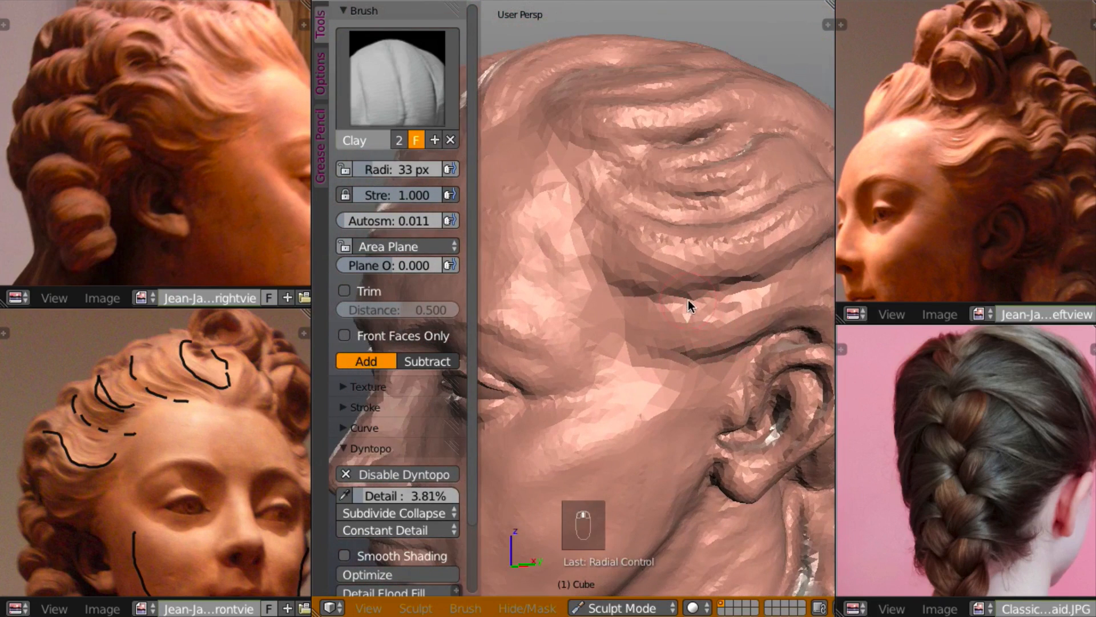
middle_drag(762, 320, 734, 337)
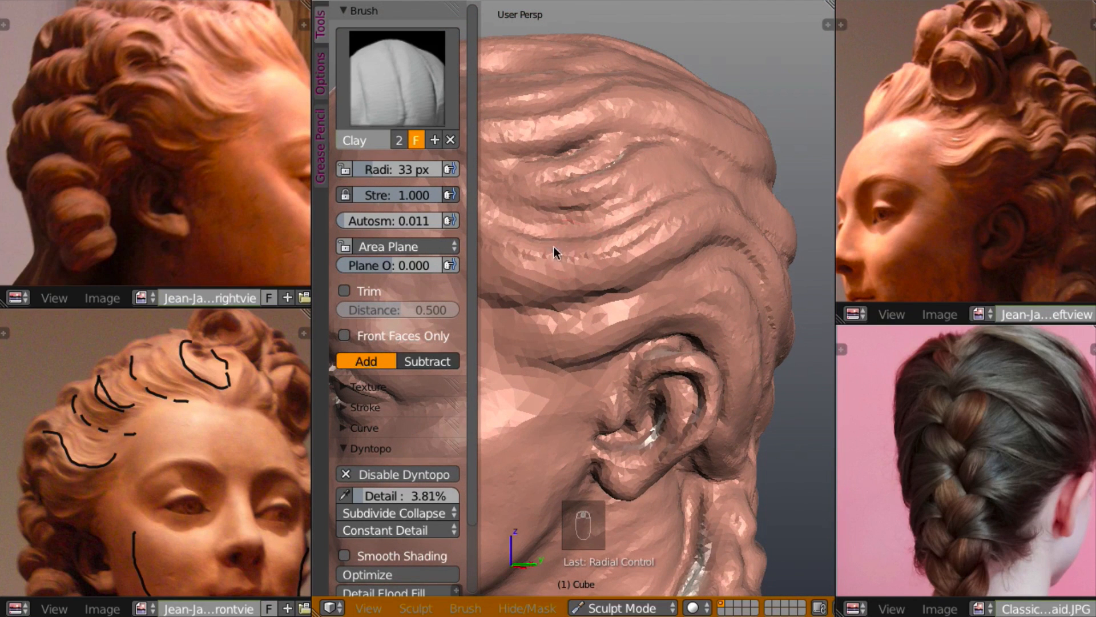
mouse_move(553, 246)
mouse_down()
mouse_move(558, 269)
mouse_move(543, 265)
mouse_move(645, 240)
mouse_move(600, 250)
mouse_up()
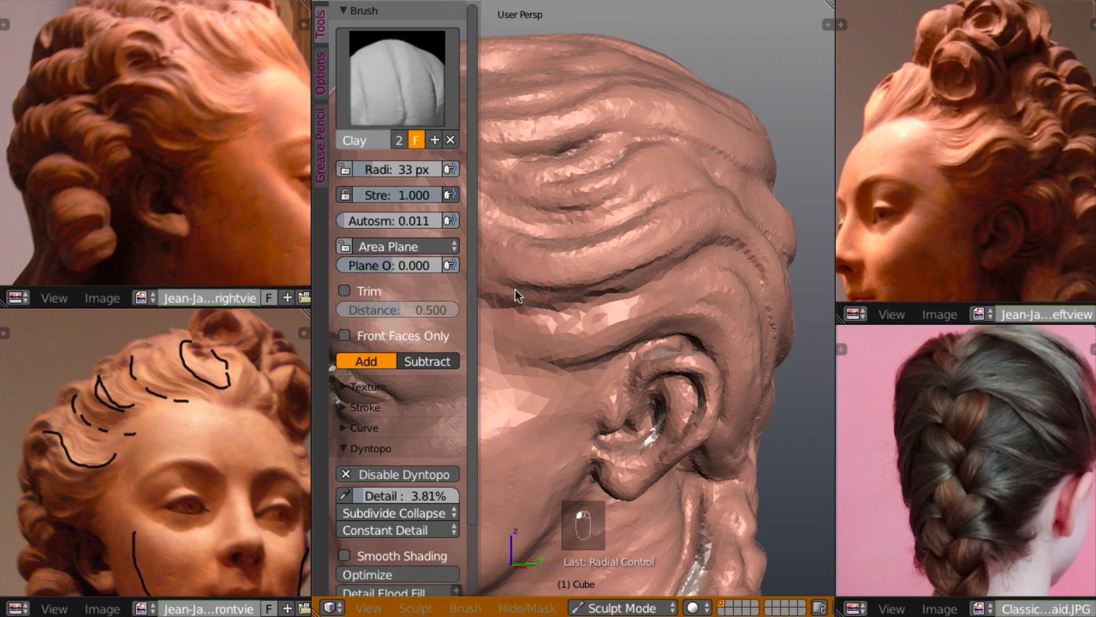
mouse_move(515, 290)
mouse_down()
mouse_move(600, 300)
mouse_move(572, 313)
mouse_move(608, 330)
mouse_up()
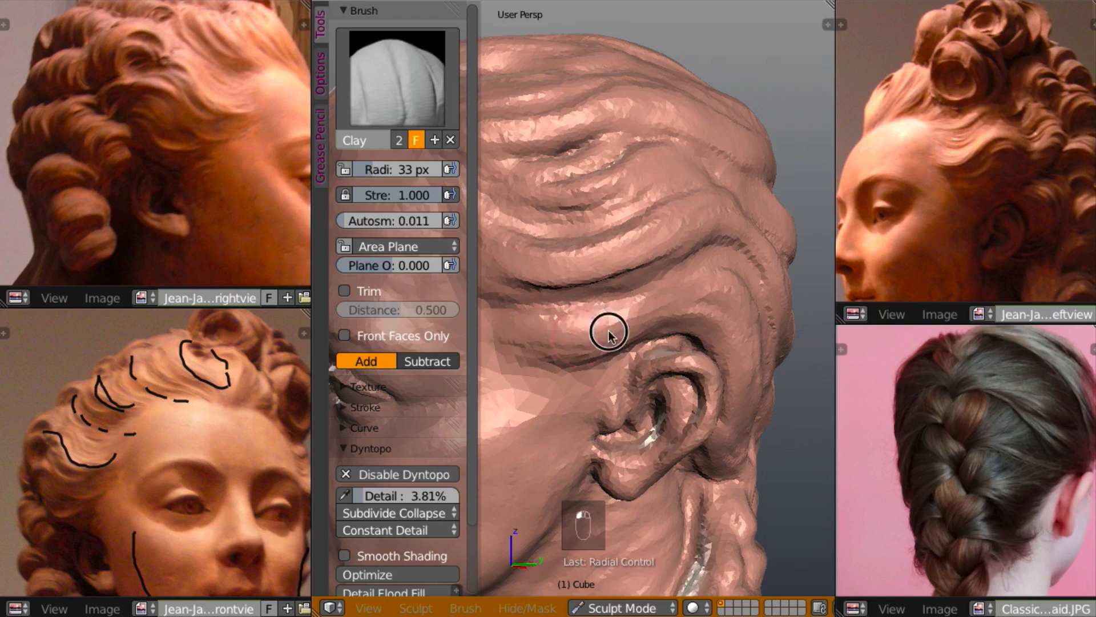
- Refine the hairline in front of the left ear and the thick lock curving over and behind it
middle_drag(573, 326, 567, 390)
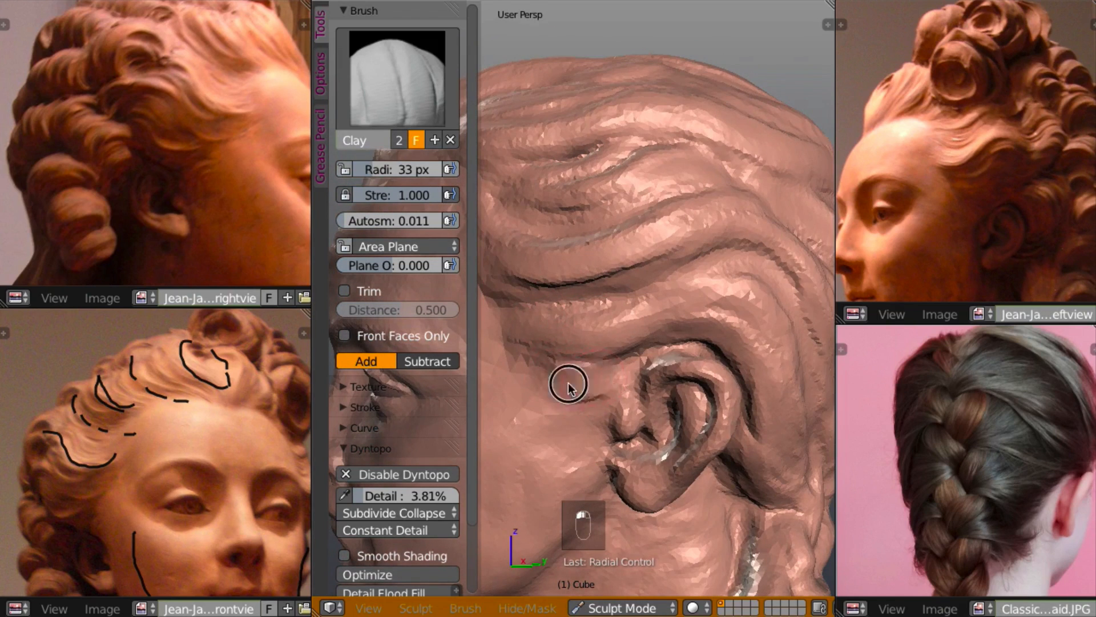
mouse_move(569, 388)
mouse_down()
mouse_move(587, 385)
mouse_move(573, 429)
mouse_move(567, 415)
mouse_move(588, 379)
mouse_move(575, 354)
mouse_move(746, 320)
mouse_move(760, 350)
mouse_up()
middle_drag(738, 371, 729, 366)
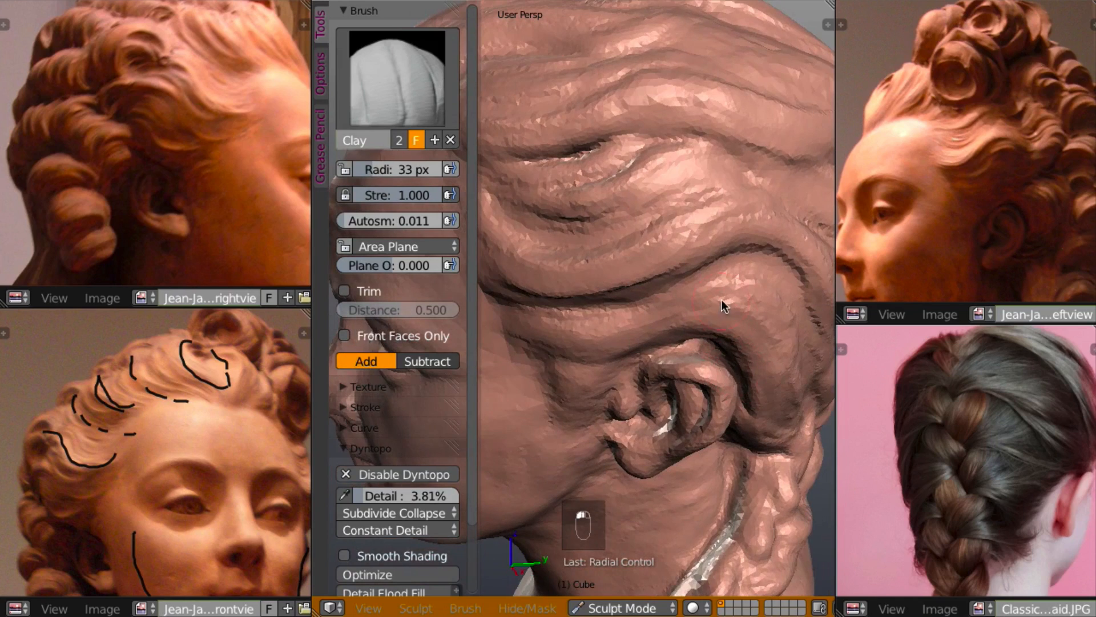
drag(752, 285, 785, 317)
drag(756, 285, 802, 370)
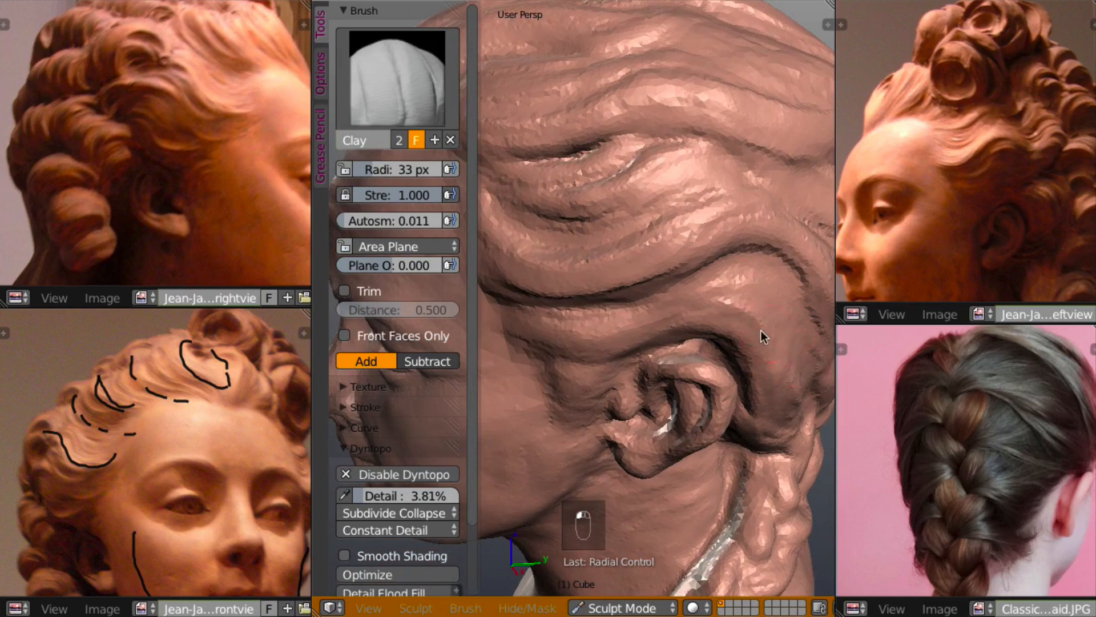
- Set the Clay brush radius to 35 px over the hair above the left ear
mouse_move(760, 330)
middle_down()
mouse_move(714, 299)
mouse_move(752, 299)
mouse_move(747, 272)
middle_up()
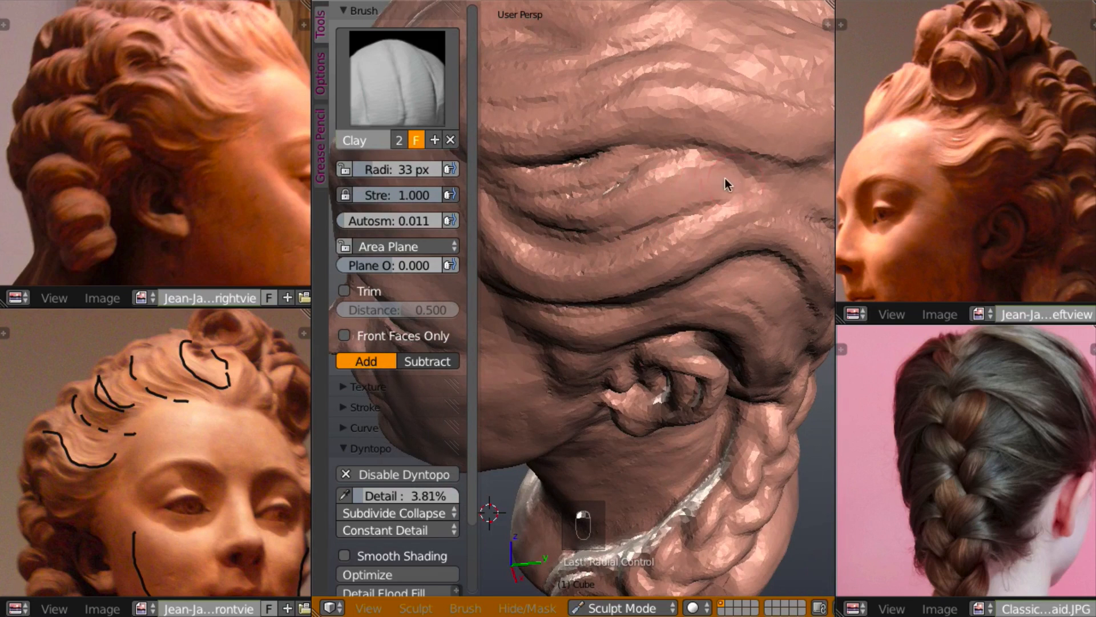
mouse_move(744, 178)
middle_down()
mouse_move(755, 194)
mouse_move(741, 160)
mouse_move(726, 195)
mouse_move(652, 194)
middle_up()
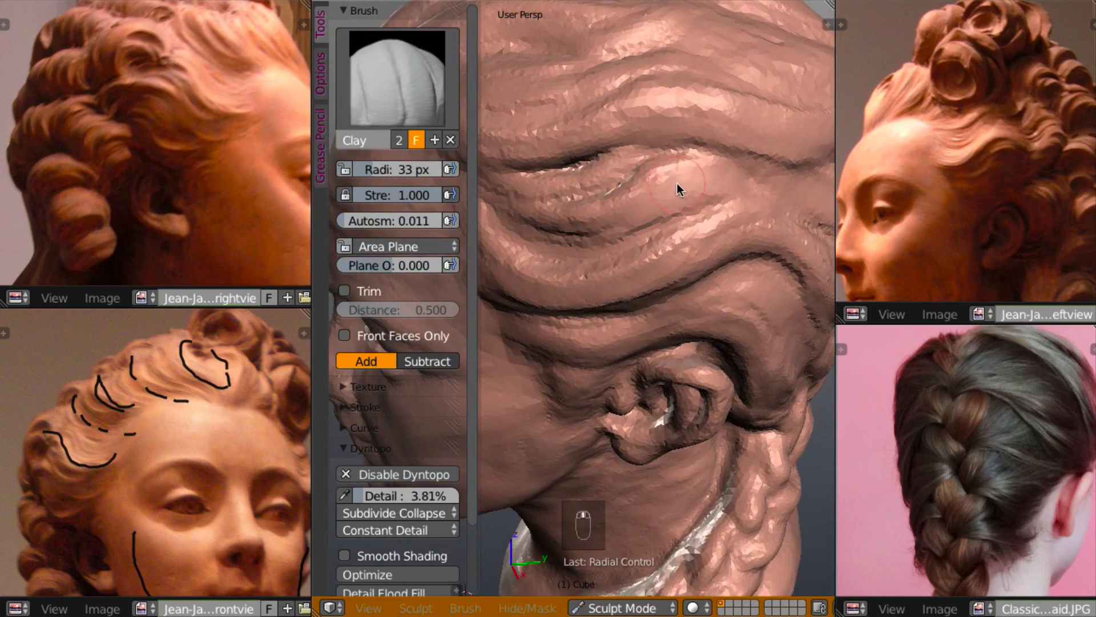
key(f)
click(679, 190)
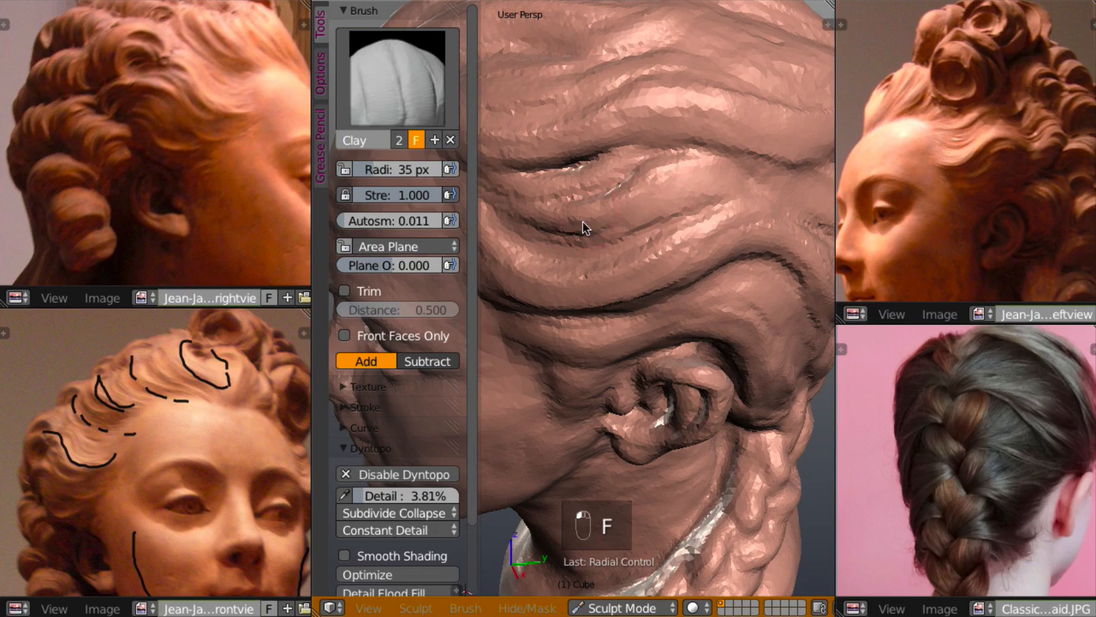
- Compare the whole bust with the front reference photo, examining the profile, face and hairline from several angles
mouse_move(685, 190)
middle_down()
mouse_move(751, 152)
mouse_move(719, 195)
mouse_move(785, 204)
mouse_move(771, 179)
mouse_move(710, 242)
mouse_move(731, 296)
mouse_move(729, 283)
mouse_move(722, 310)
mouse_move(724, 299)
middle_up()
scroll(719, 189, down, 4)
middle_drag(253, 399, 249, 437)
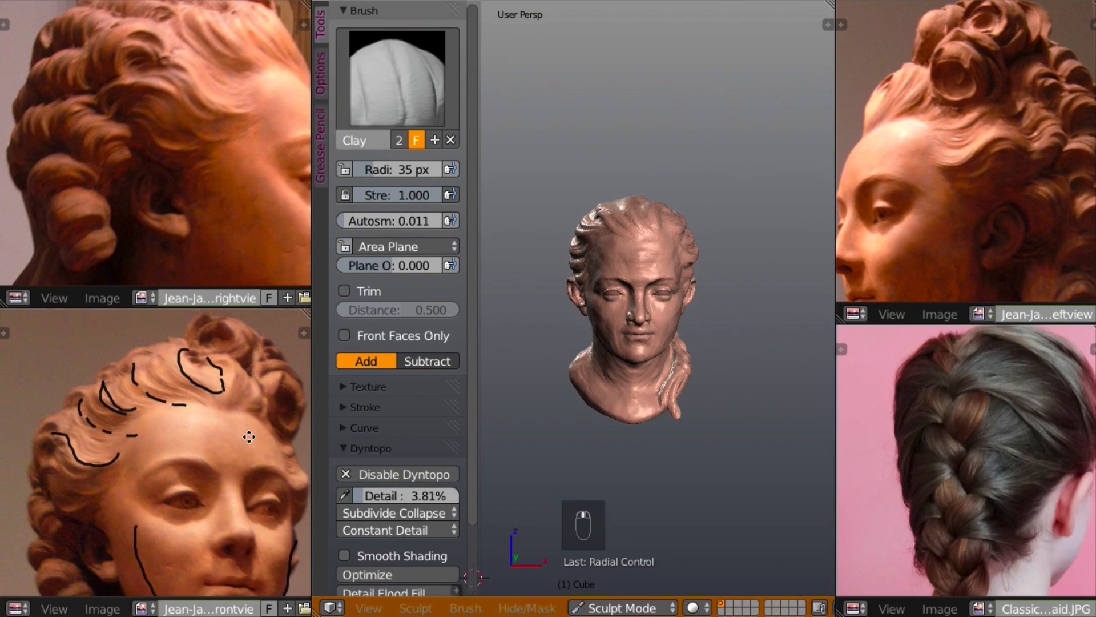
scroll(235, 454, down, 1)
mouse_move(657, 365)
middle_down()
mouse_move(674, 358)
mouse_move(657, 360)
middle_up()
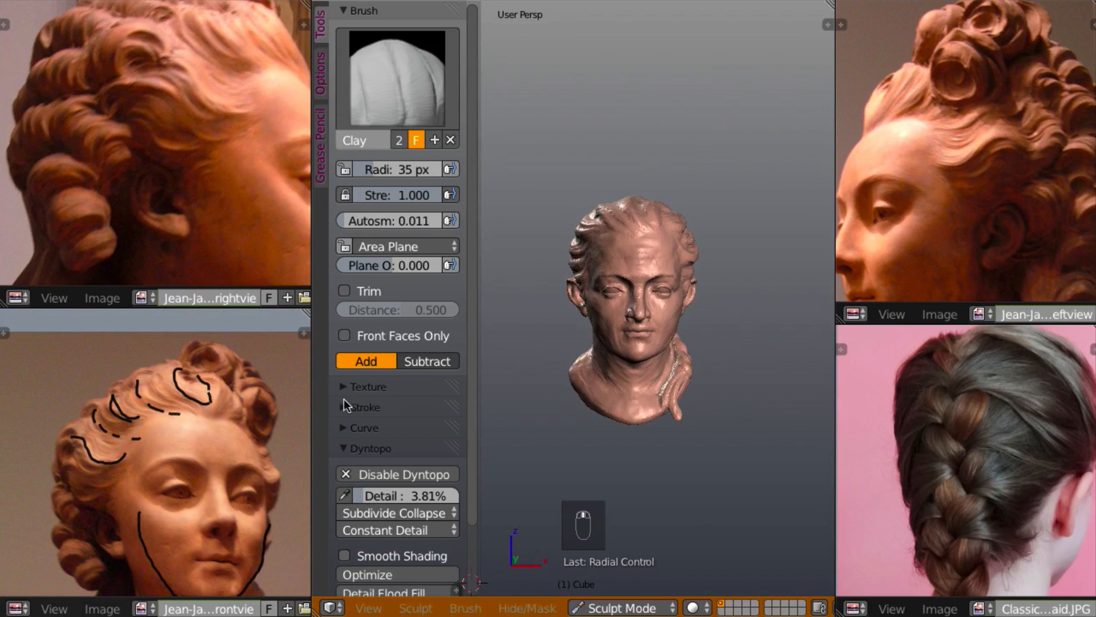
mouse_move(560, 406)
middle_down()
mouse_move(814, 407)
mouse_move(725, 393)
mouse_move(694, 437)
mouse_move(642, 435)
middle_up()
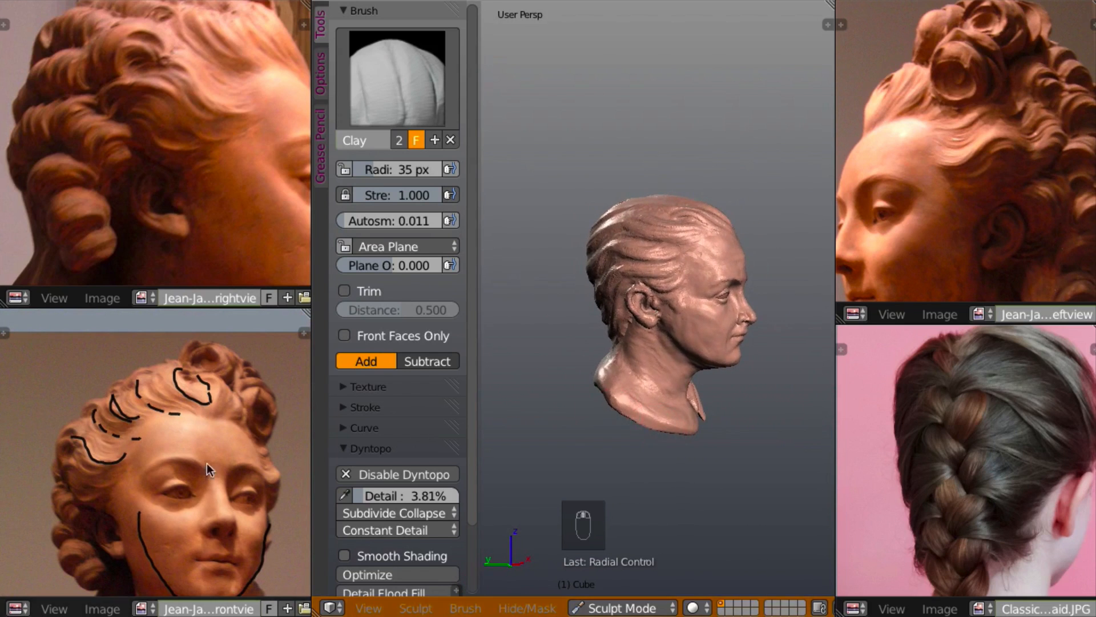
mouse_move(656, 350)
middle_down()
mouse_move(679, 348)
mouse_move(674, 323)
middle_up()
mouse_move(632, 252)
mouse_down()
mouse_move(698, 293)
mouse_move(766, 293)
mouse_move(681, 293)
mouse_move(674, 272)
mouse_up()
mouse_move(674, 272)
middle_down()
mouse_move(647, 279)
mouse_move(661, 297)
mouse_move(704, 293)
mouse_move(784, 316)
mouse_move(736, 293)
mouse_move(799, 323)
mouse_move(550, 328)
mouse_move(582, 335)
mouse_move(503, 318)
mouse_move(556, 341)
mouse_move(523, 338)
mouse_move(621, 335)
mouse_move(554, 335)
mouse_move(615, 382)
middle_up()
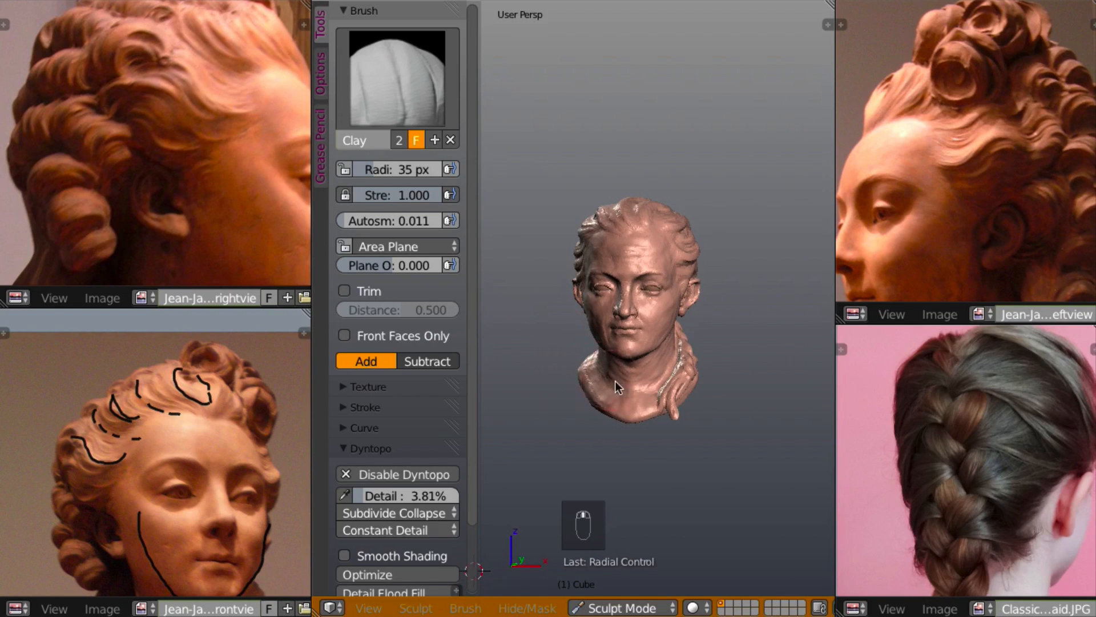
scroll(648, 384, up, 6)
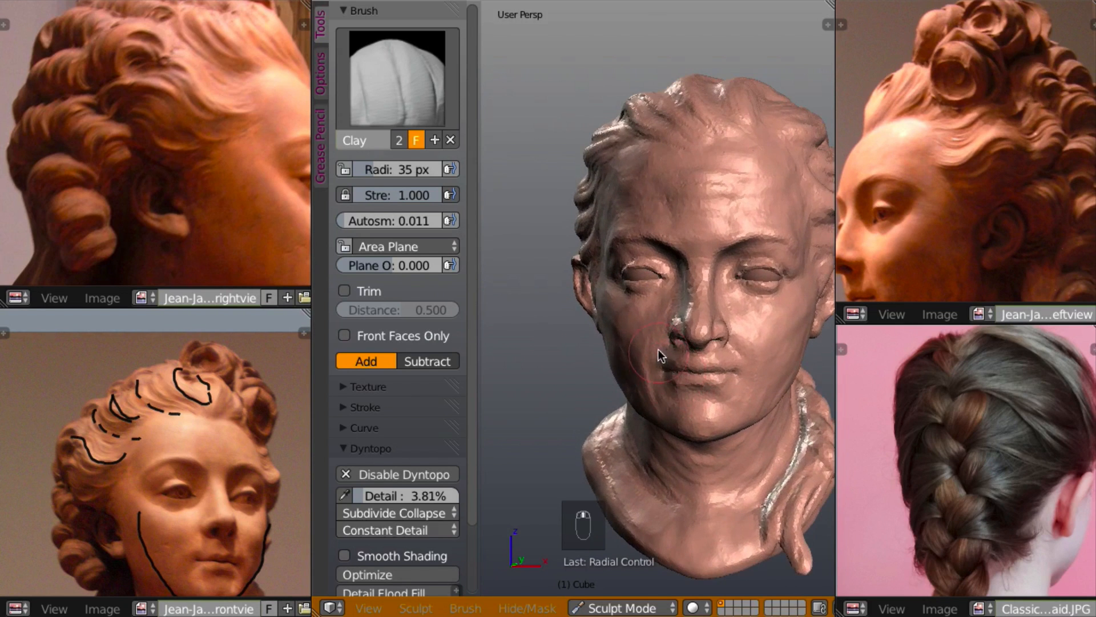
mouse_move(791, 298)
shift+middle_down()
mouse_move(724, 316)
mouse_move(737, 323)
shift+middle_up()
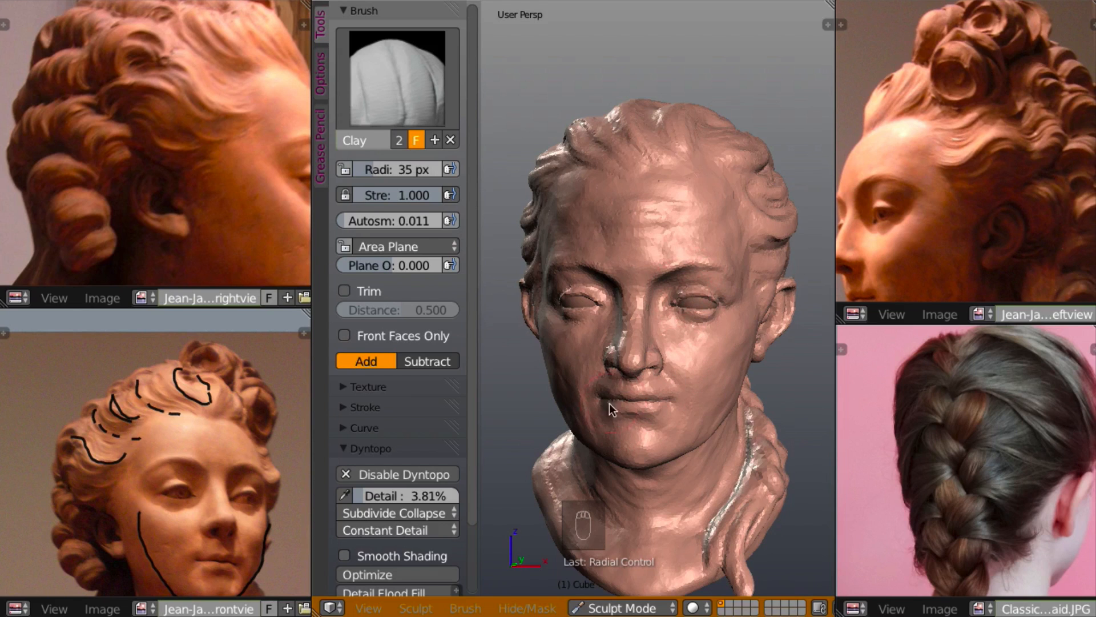
mouse_move(710, 384)
middle_down()
mouse_move(735, 379)
mouse_move(722, 374)
middle_up()
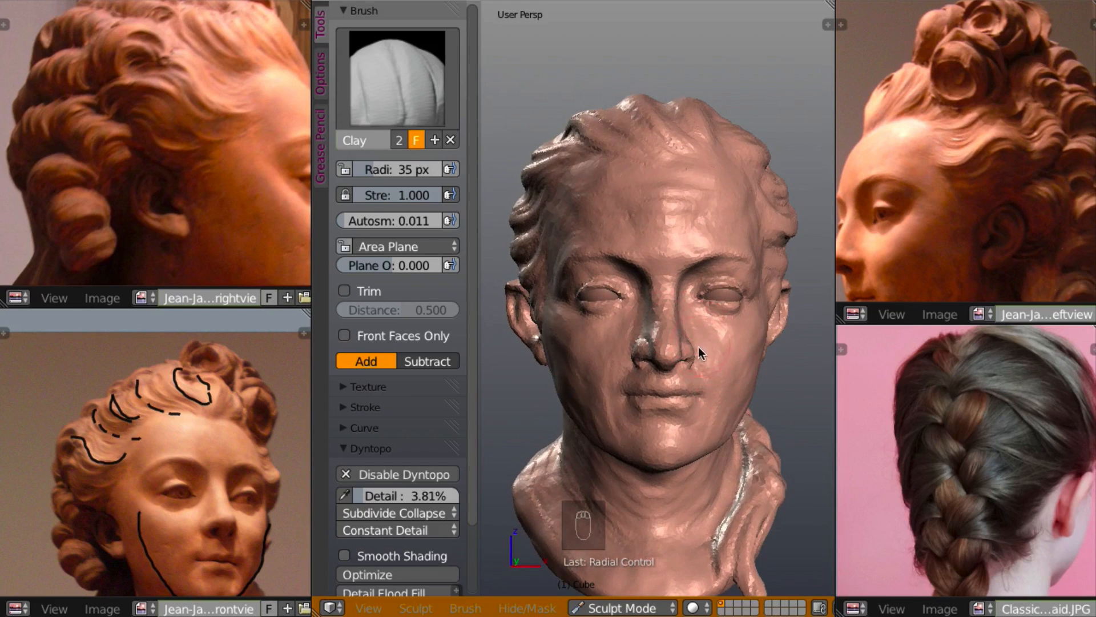
middle_drag(697, 347, 689, 348)
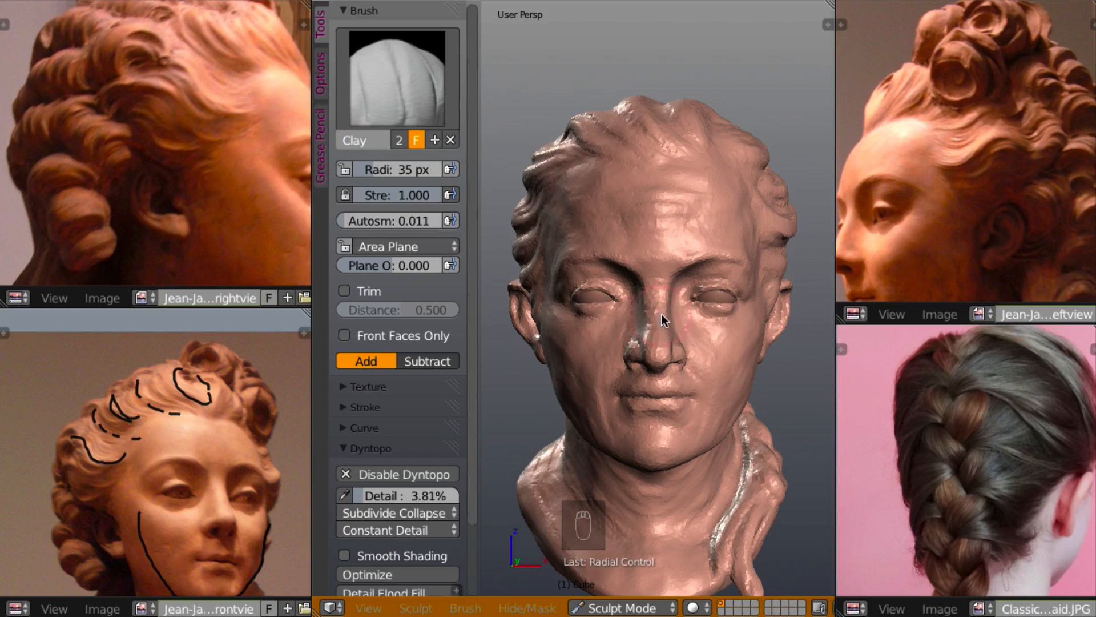
- Reduce the Clay brush radius to 15 px
key(f)
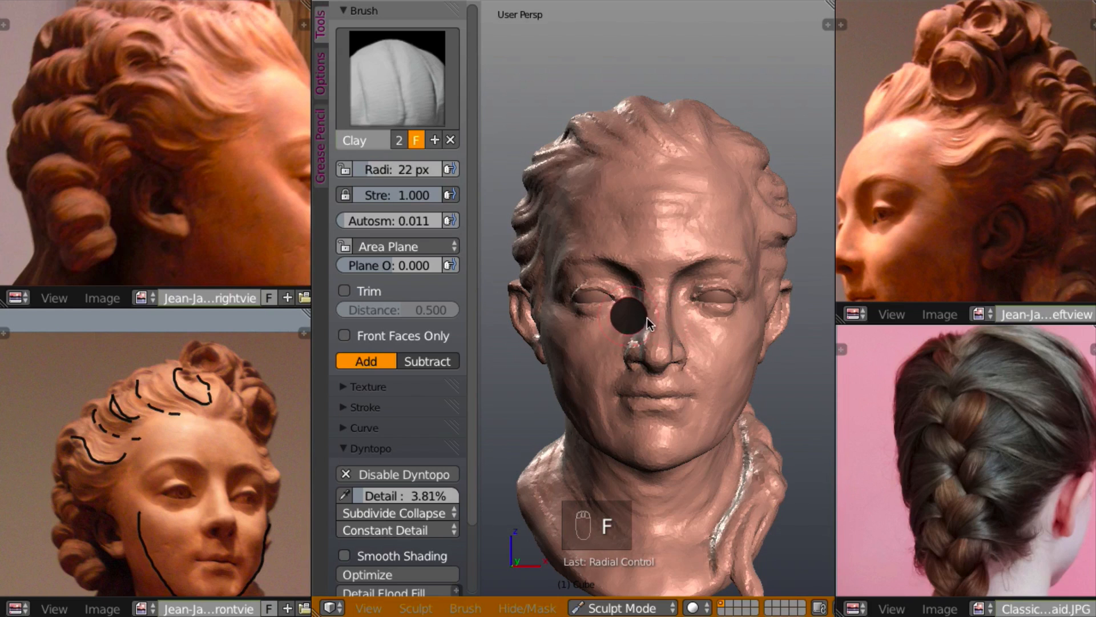
click(641, 324)
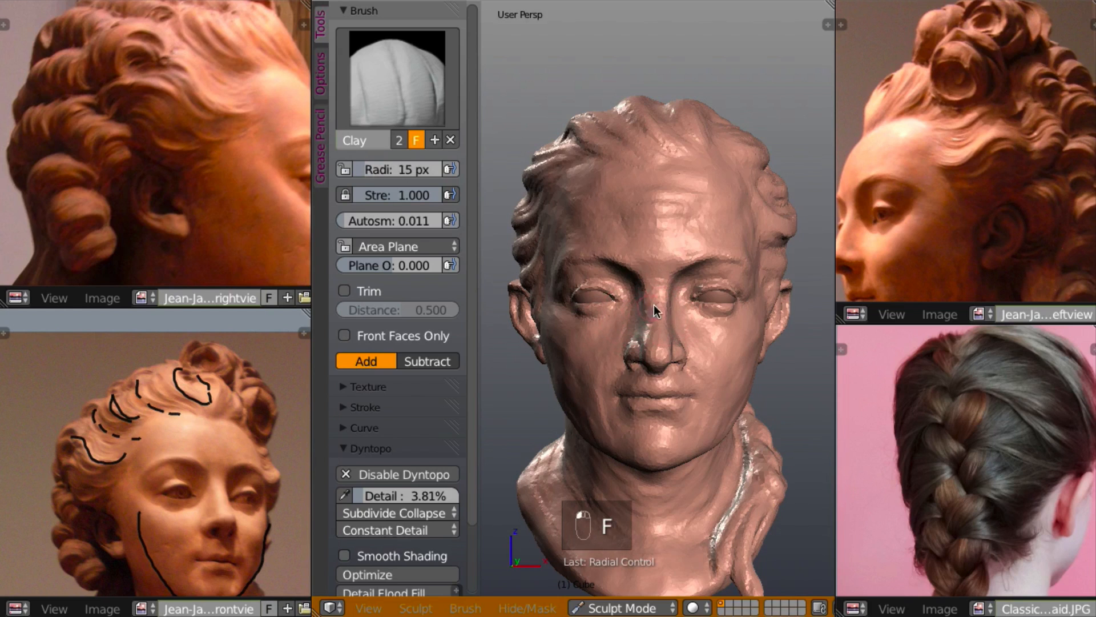
mouse_move(653, 241)
middle_down()
mouse_move(748, 292)
mouse_move(727, 331)
mouse_move(641, 345)
mouse_move(693, 333)
mouse_move(711, 314)
mouse_move(728, 349)
mouse_move(724, 323)
middle_up()
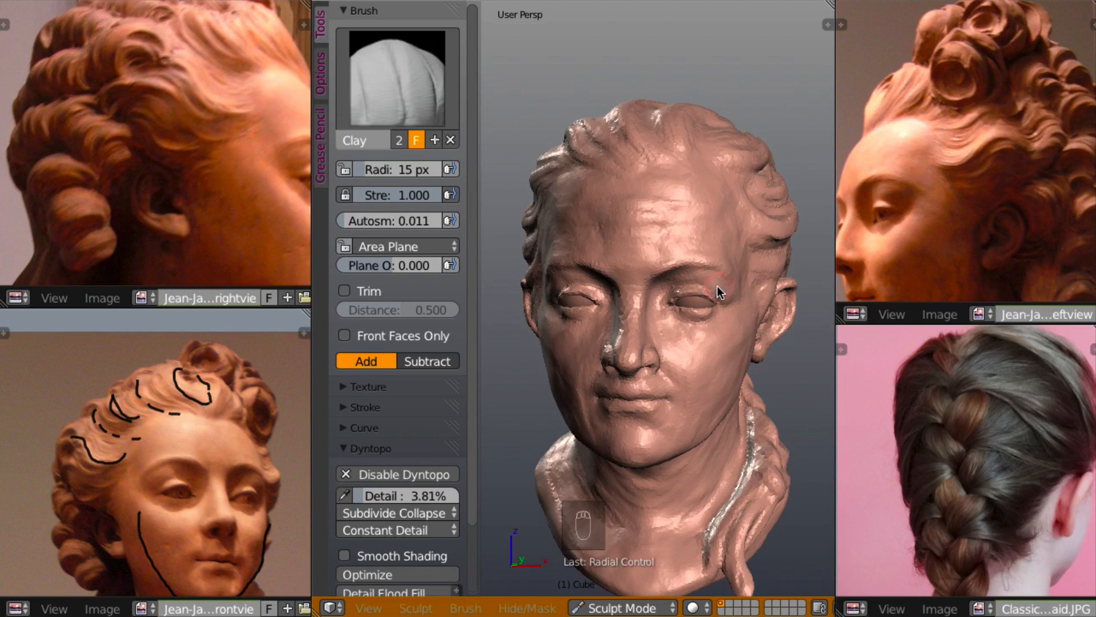
mouse_move(717, 285)
middle_down()
mouse_move(728, 305)
mouse_move(746, 292)
mouse_move(777, 297)
mouse_move(725, 316)
mouse_move(740, 313)
mouse_move(740, 299)
mouse_move(708, 292)
mouse_move(762, 287)
mouse_move(704, 303)
mouse_move(749, 296)
mouse_move(720, 279)
mouse_move(745, 276)
middle_up()
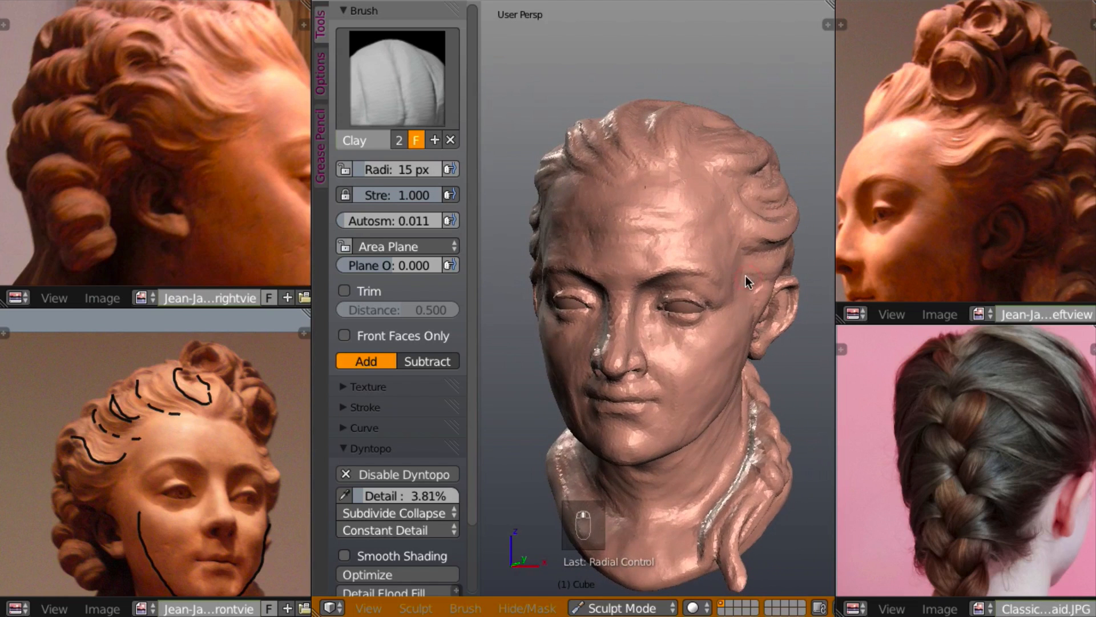
mouse_move(712, 373)
middle_down()
mouse_move(746, 328)
mouse_move(777, 352)
mouse_move(774, 317)
mouse_move(717, 325)
mouse_move(717, 316)
mouse_move(789, 306)
mouse_move(761, 303)
mouse_move(799, 290)
mouse_move(688, 283)
mouse_move(741, 306)
middle_up()
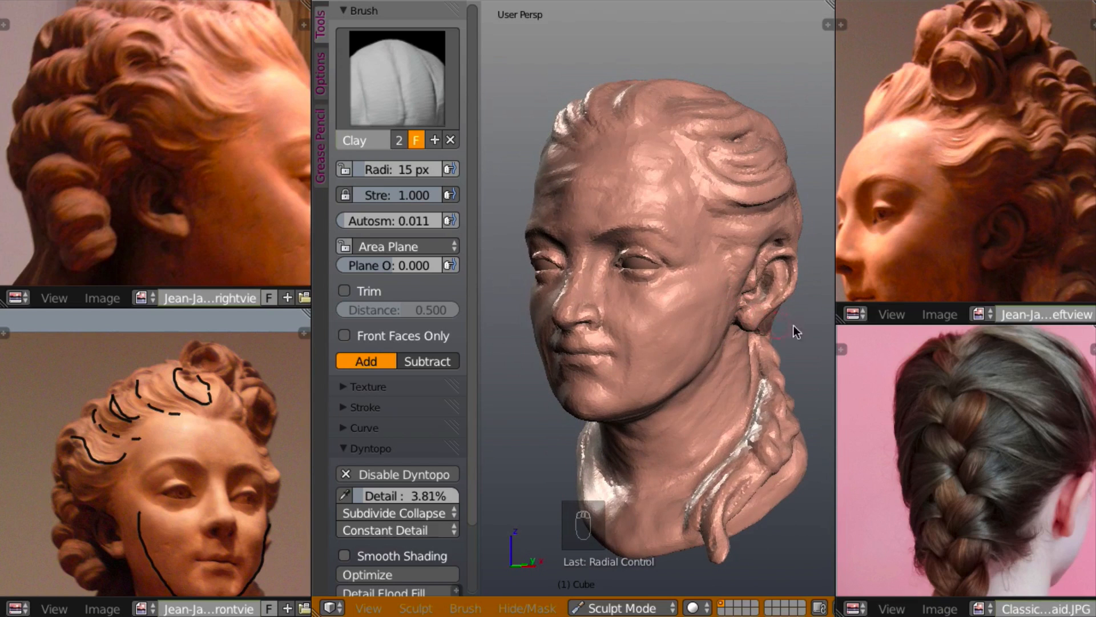
- Replace the braid reference view with the Properties editor and add a new texture to the Clay brush
click(855, 609)
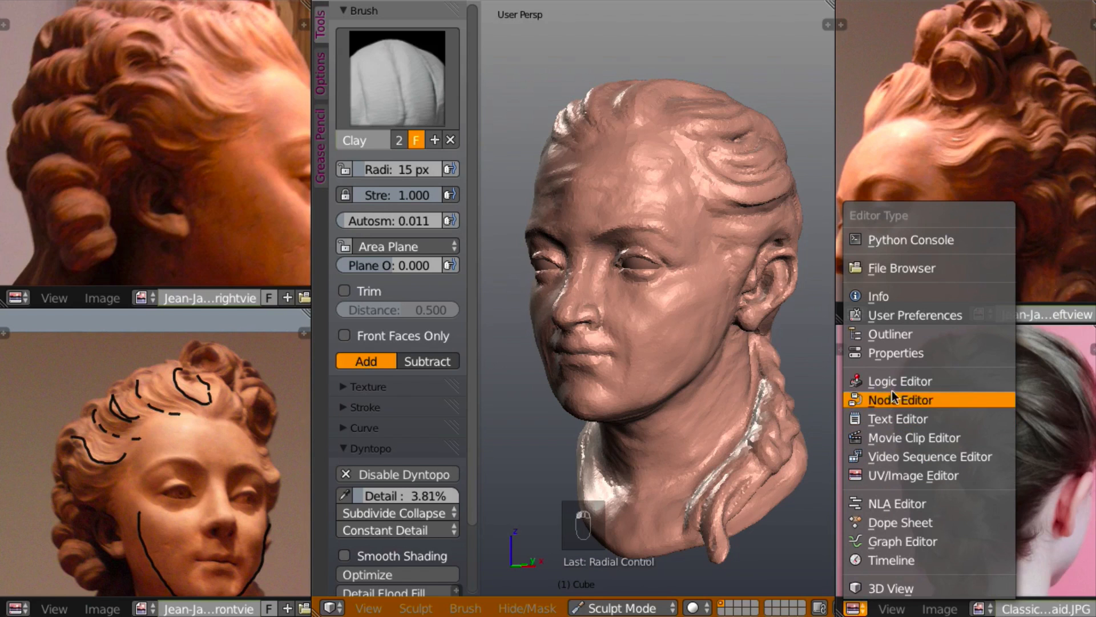
click(901, 354)
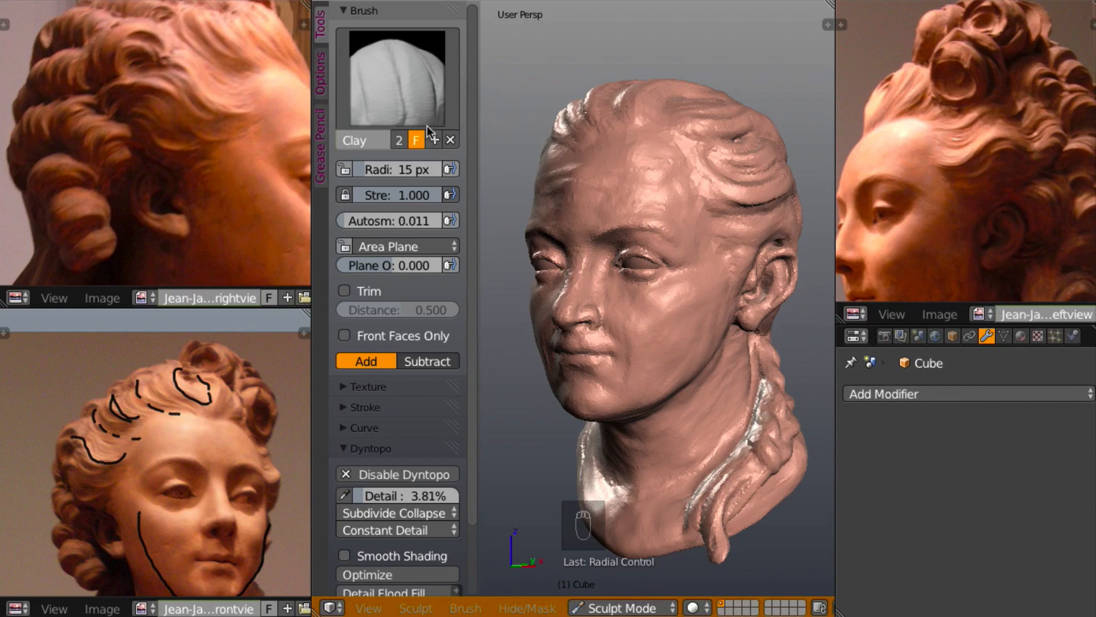
click(347, 388)
click(409, 516)
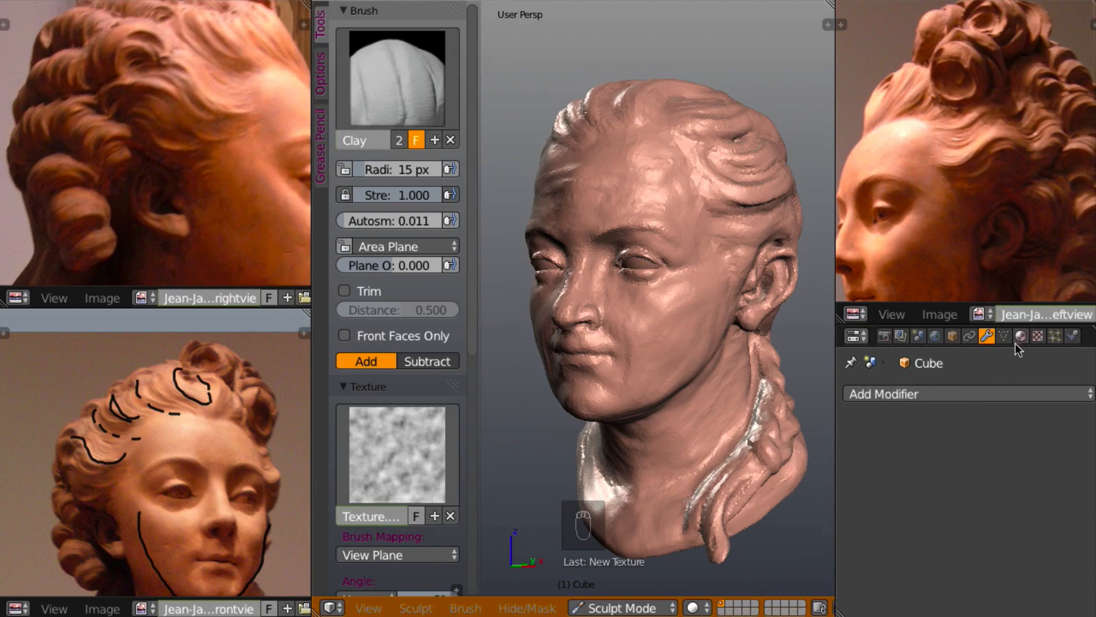
- Change the Clay brush texture's type to Stucci in its texture properties
click(1036, 337)
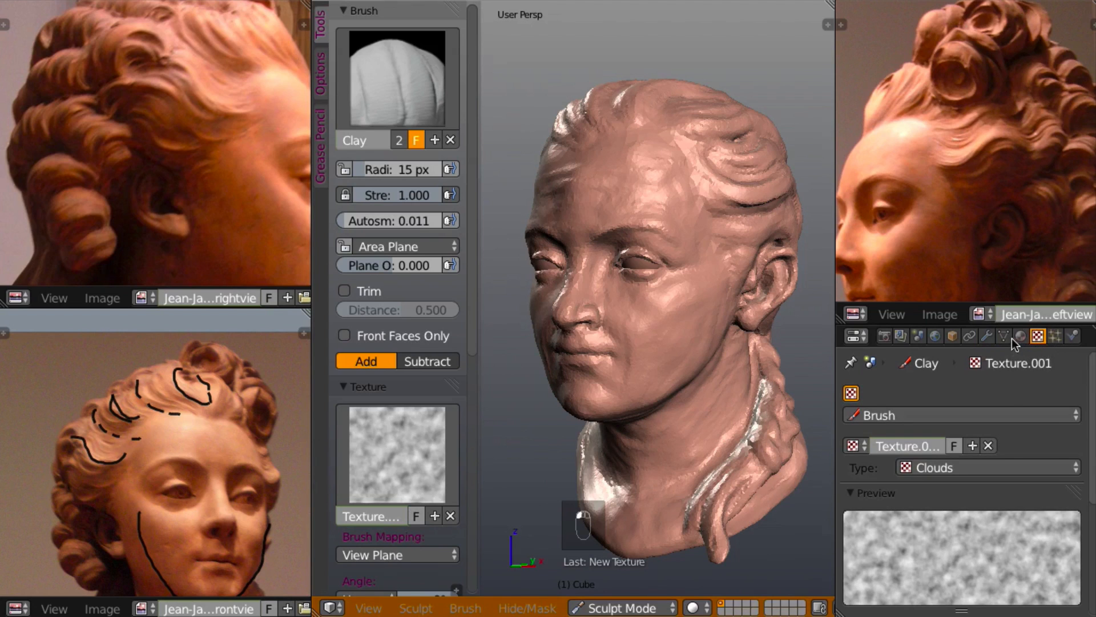
drag(1090, 427, 1090, 455)
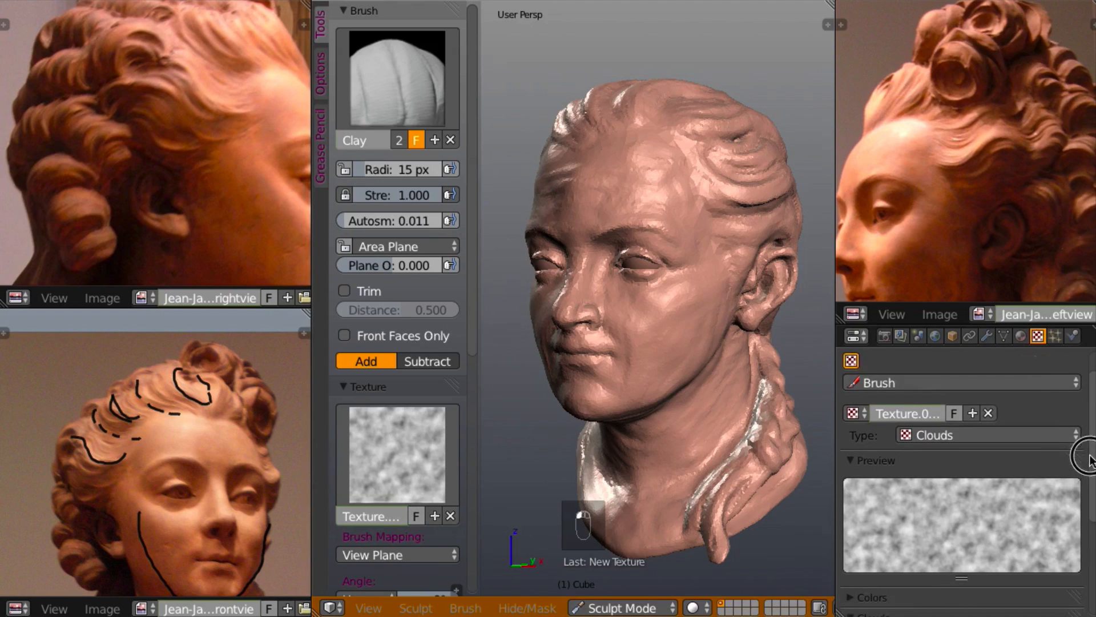
scroll(1085, 459, down, 4)
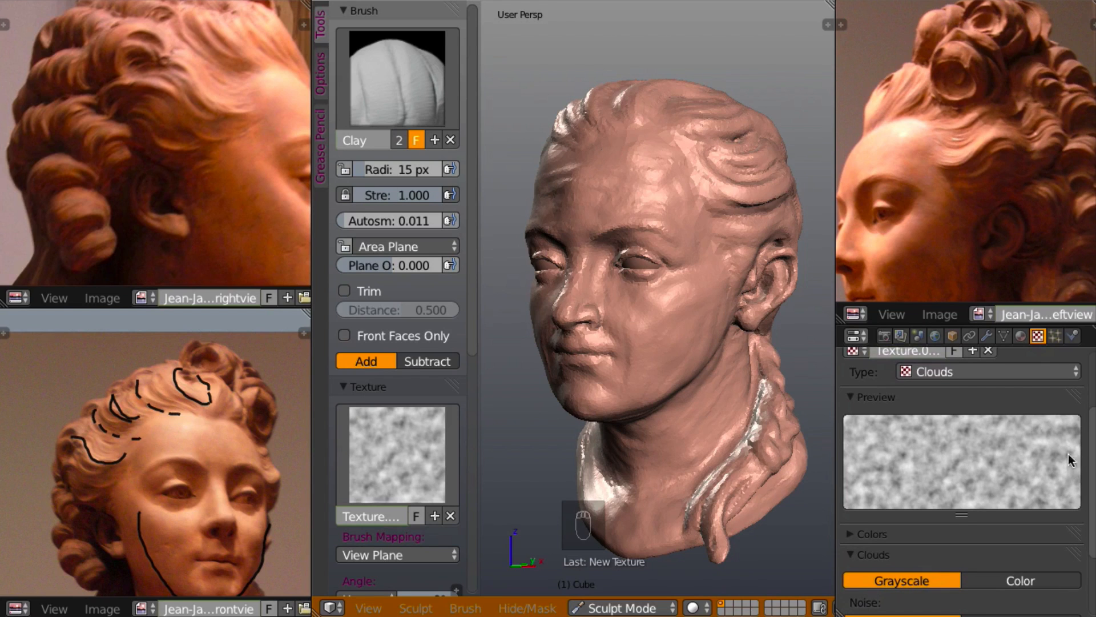
click(948, 377)
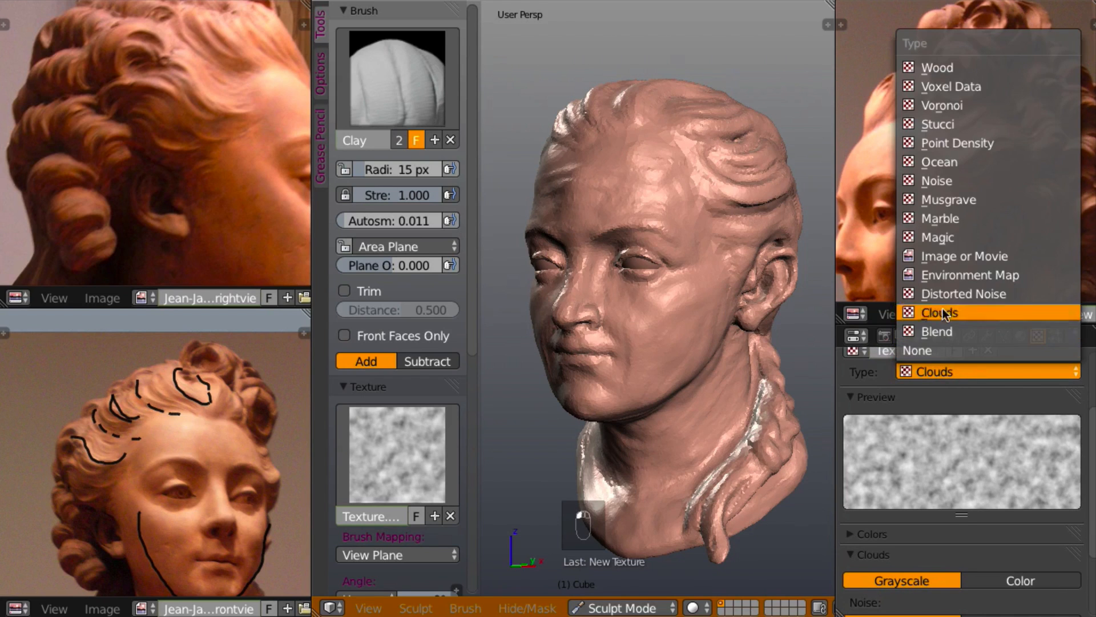
click(943, 124)
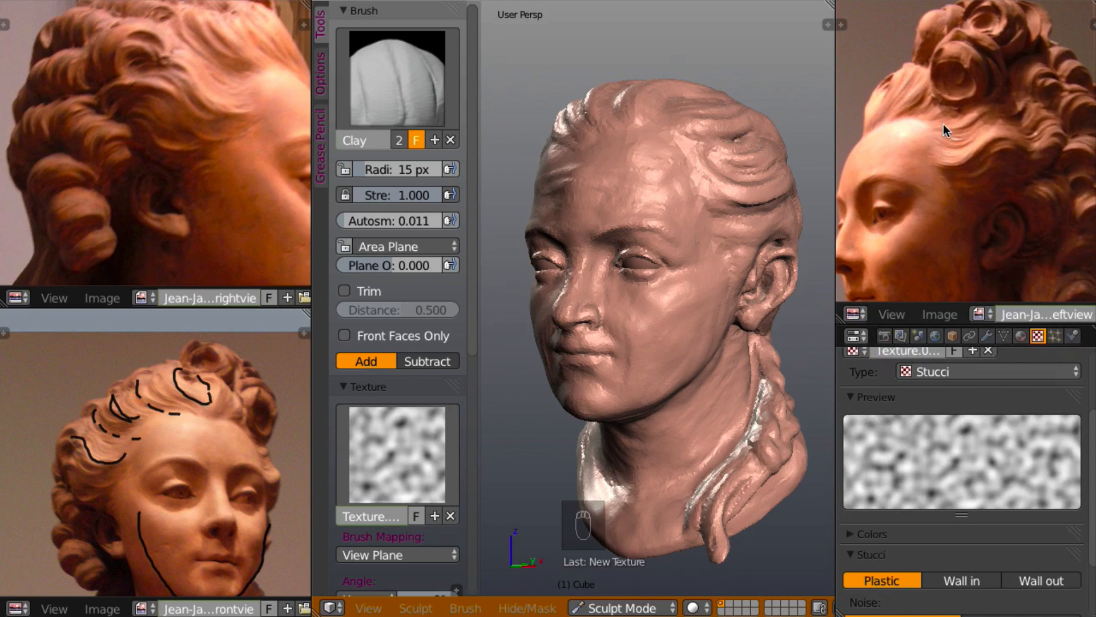
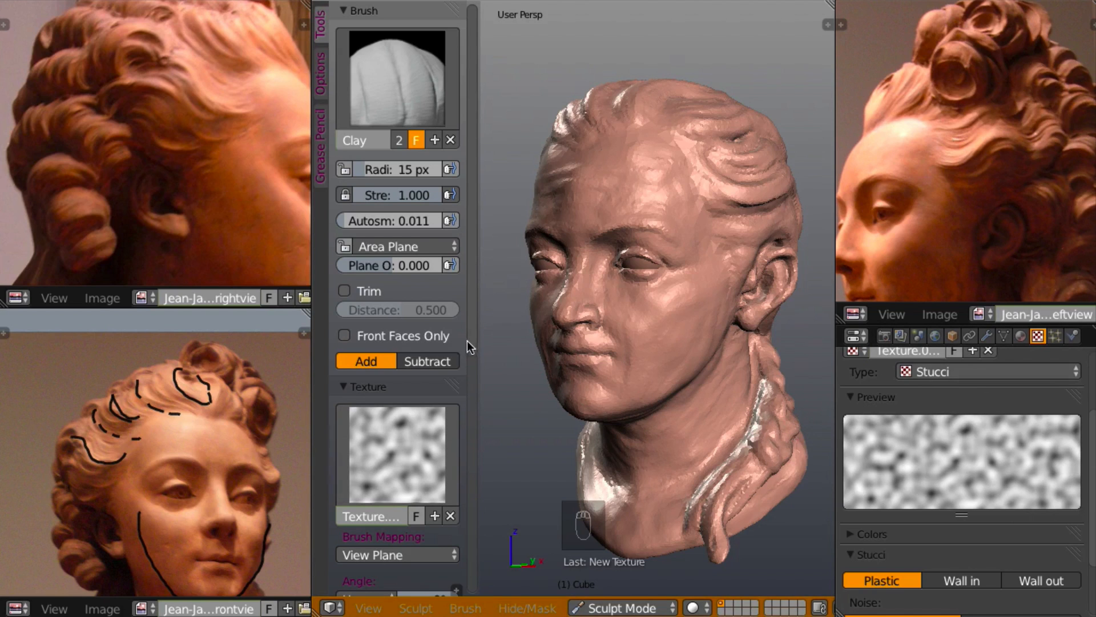
- Set the Clay brush texture's angle source to Rake and collapse the brush texture settings
scroll(468, 342, down, 5)
scroll(470, 400, down, 3)
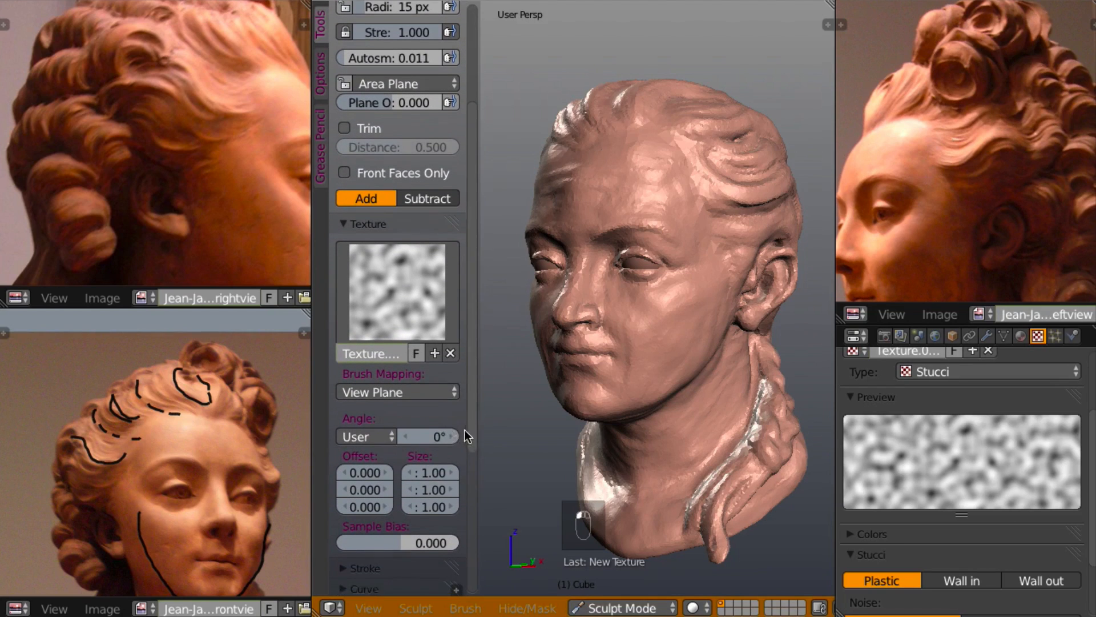
click(360, 439)
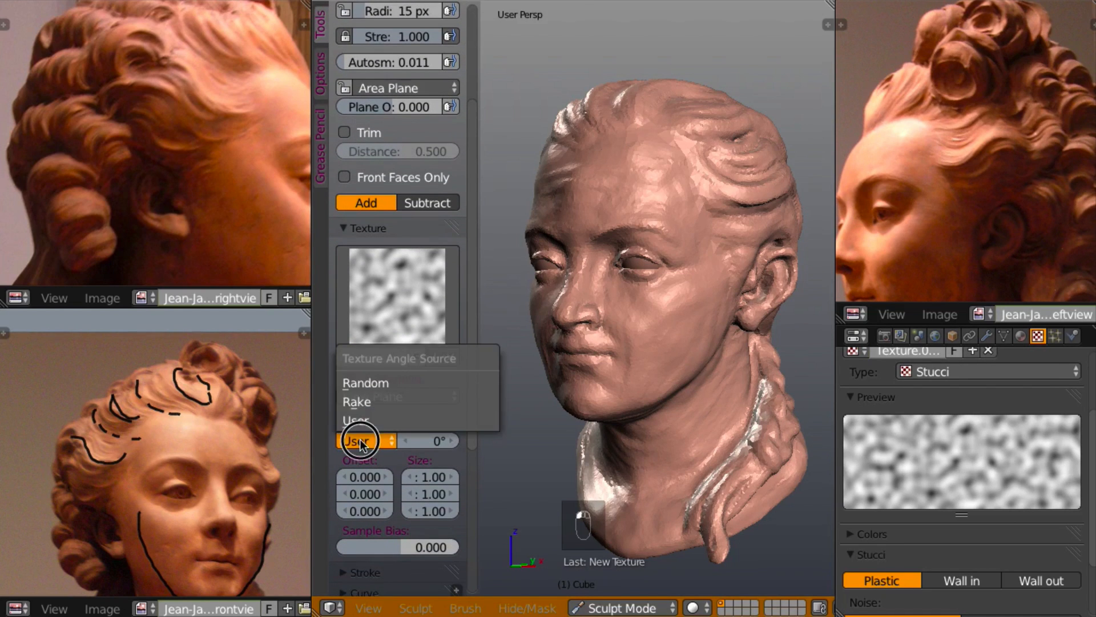
click(366, 402)
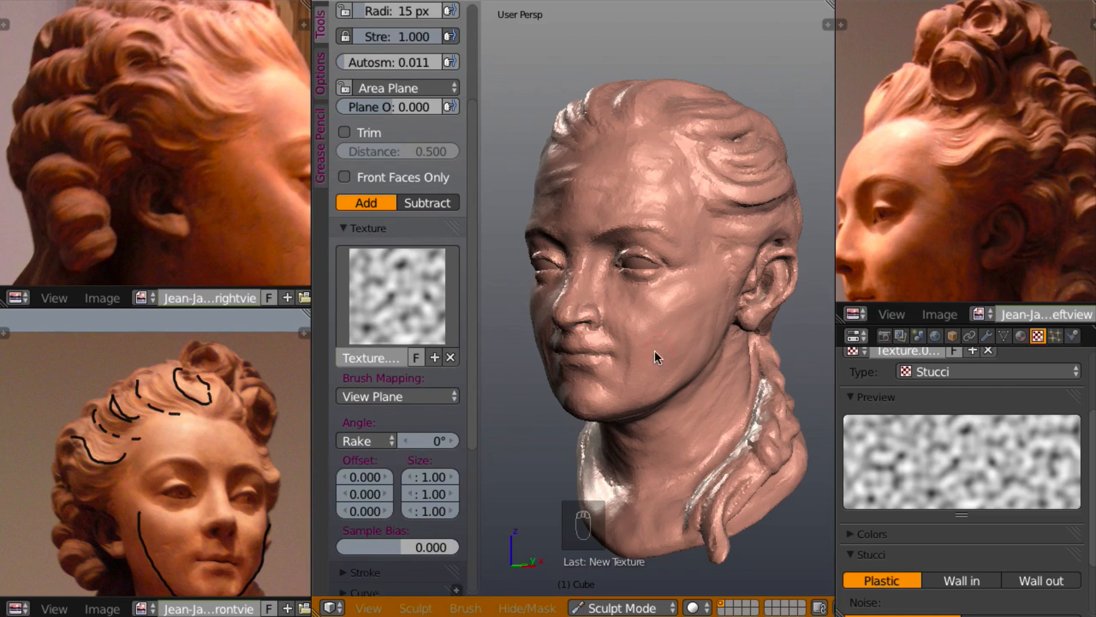
click(344, 229)
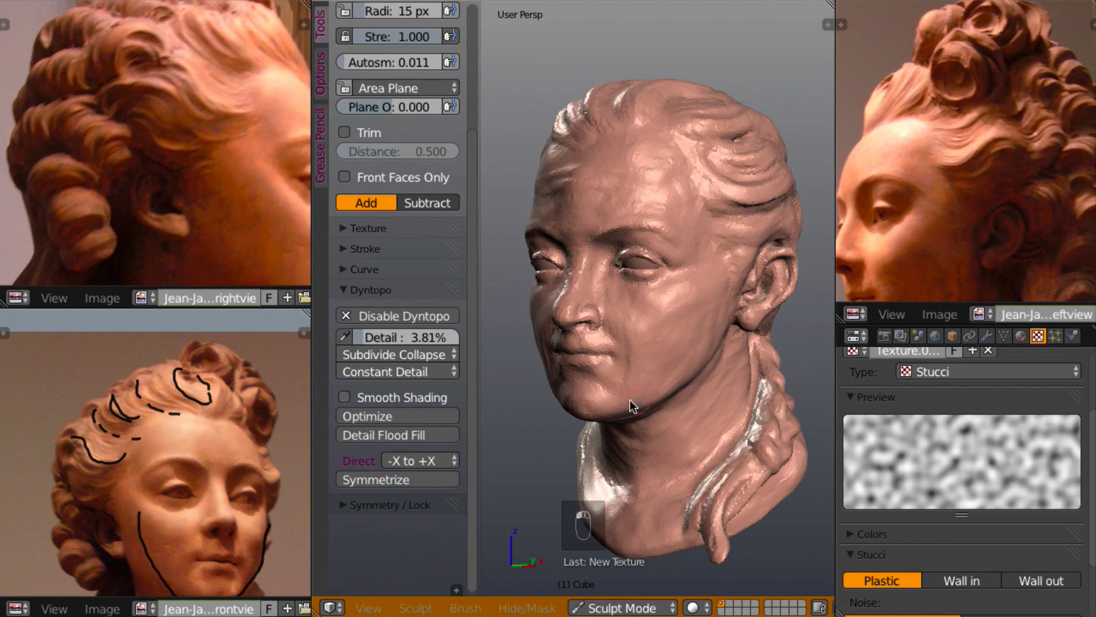
- Increase the Clay brush radius to 27 px and sculpt two textured test strokes on the flat underside of the bust
mouse_move(629, 400)
middle_down()
mouse_move(584, 406)
mouse_move(646, 399)
mouse_move(580, 294)
mouse_move(669, 319)
mouse_move(674, 335)
mouse_move(653, 326)
middle_up()
scroll(668, 355, down, 4)
scroll(665, 325, up, 4)
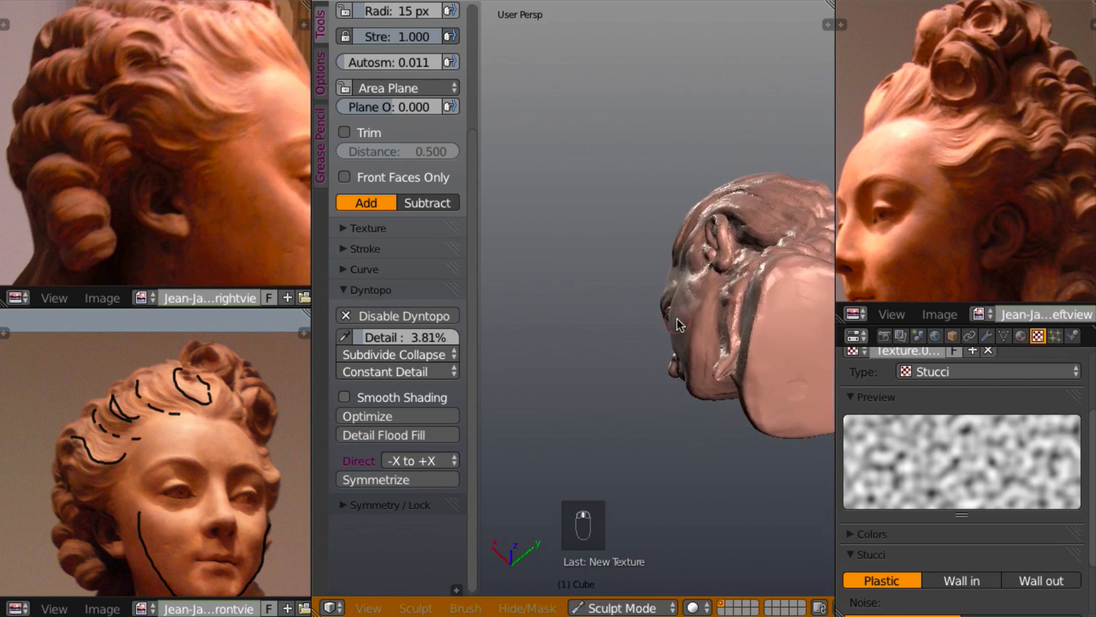
shift+middle_drag(822, 314, 672, 327)
scroll(679, 334, up, 1)
scroll(686, 334, up, 5)
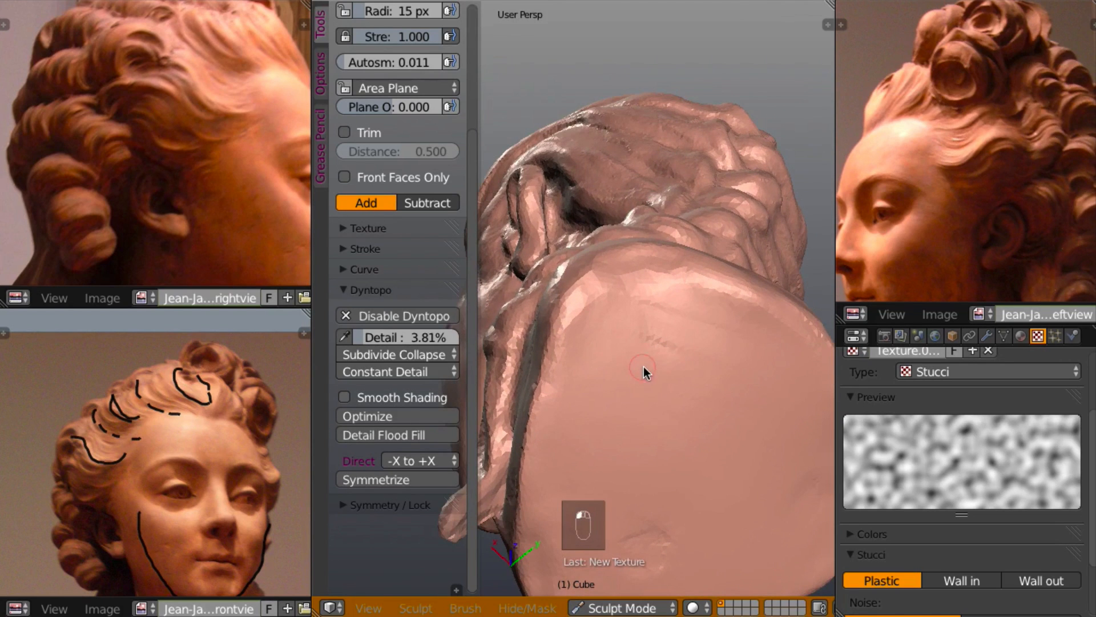
key(f)
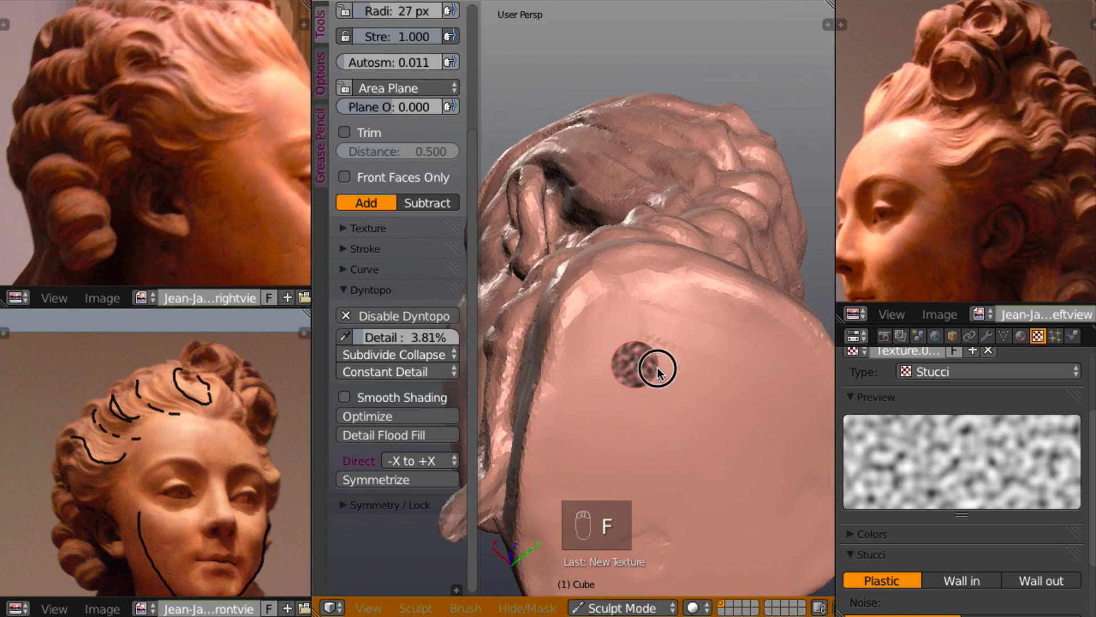
click(657, 369)
mouse_move(614, 419)
middle_down()
mouse_move(649, 362)
mouse_move(650, 413)
mouse_move(670, 371)
middle_up()
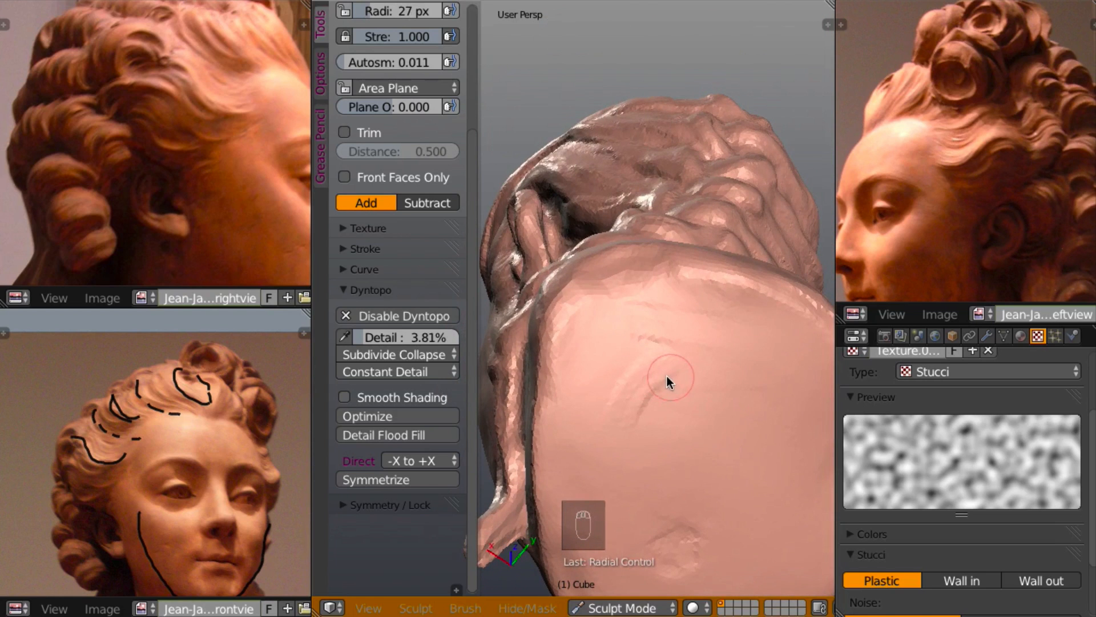
drag(663, 373, 621, 403)
mouse_move(643, 358)
mouse_down()
mouse_move(607, 404)
mouse_move(598, 392)
mouse_up()
- Compare the bust's hairline, forehead, eyes and cheeks with the front reference photo from several angles
middle_drag(642, 344, 726, 432)
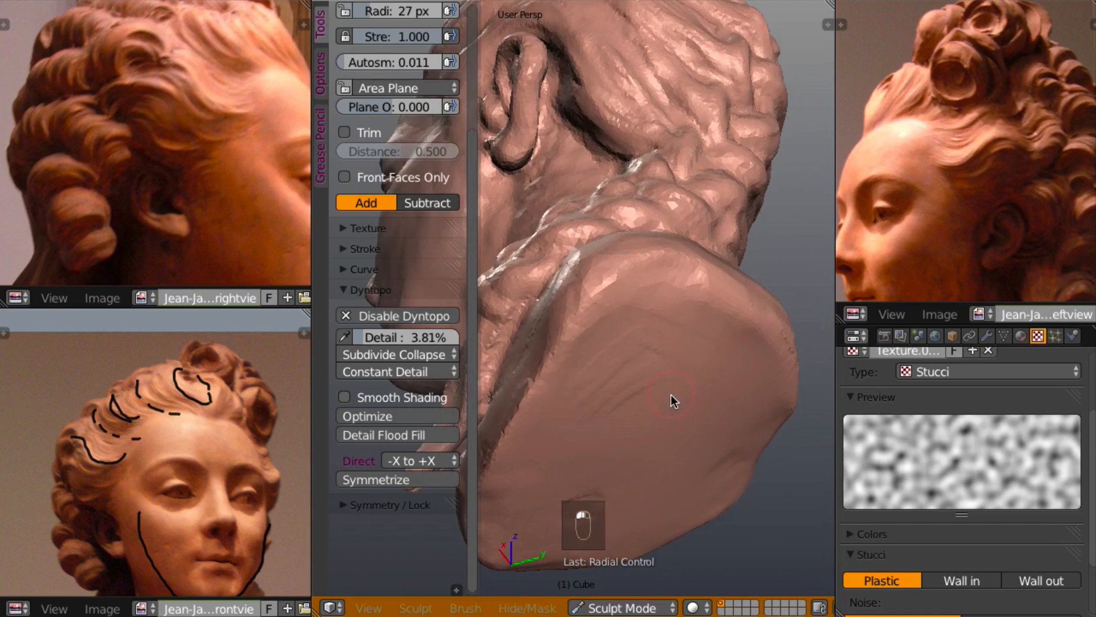
scroll(670, 395, down, 5)
mouse_move(662, 420)
middle_down()
mouse_move(706, 417)
mouse_move(680, 391)
mouse_move(706, 434)
mouse_move(700, 423)
mouse_move(774, 435)
mouse_move(703, 425)
middle_up()
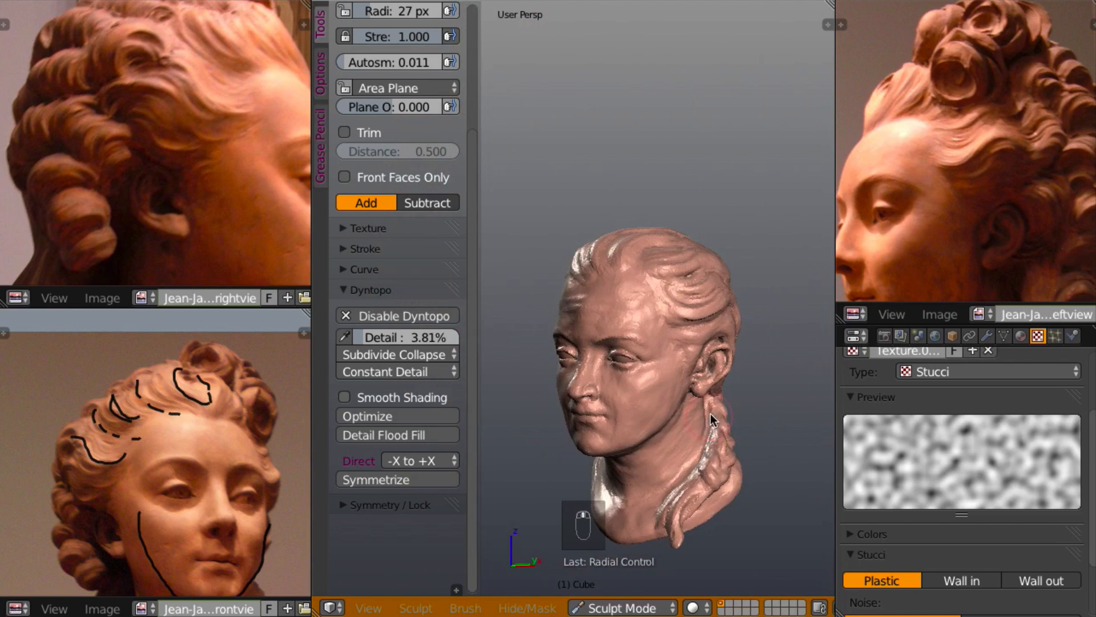
scroll(714, 405, up, 4)
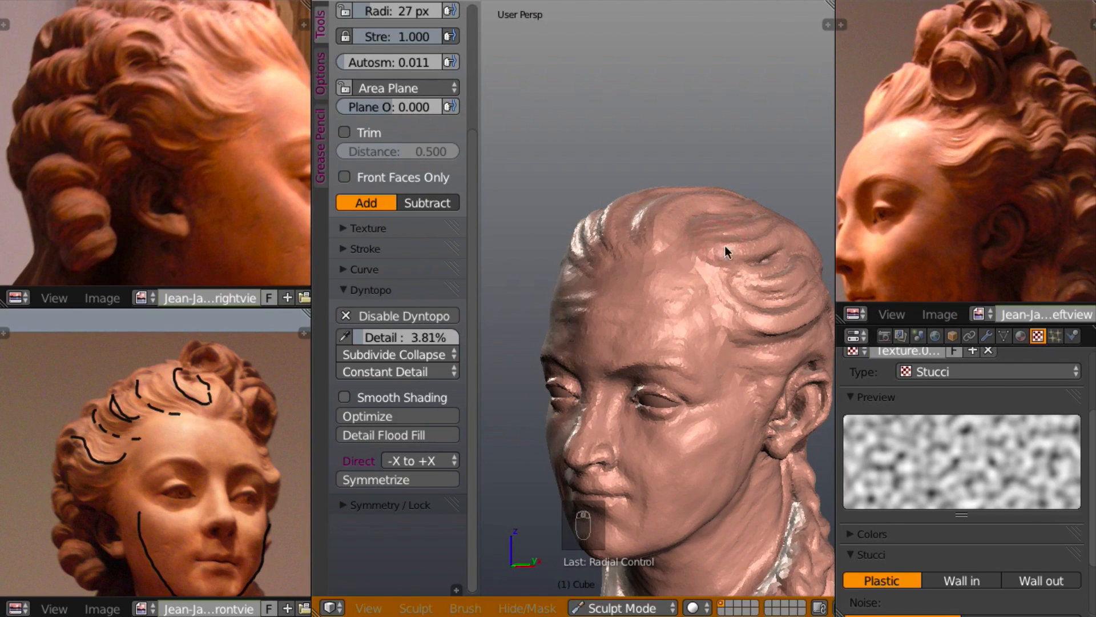
mouse_move(724, 245)
middle_down()
mouse_move(793, 263)
mouse_move(756, 268)
mouse_move(760, 259)
mouse_move(765, 276)
mouse_move(735, 260)
middle_up()
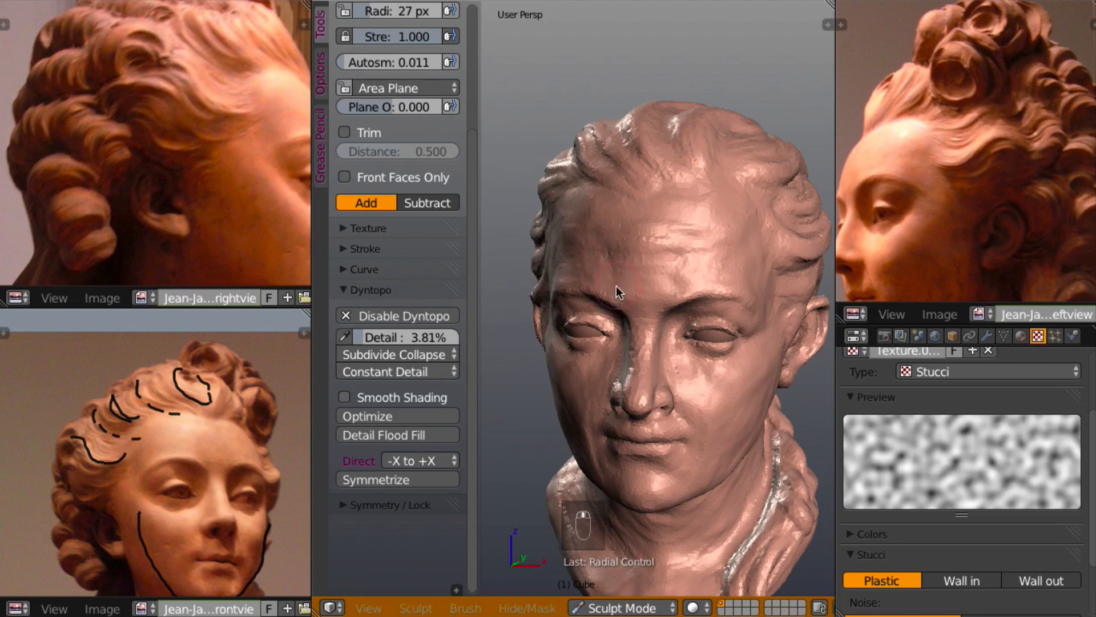
middle_drag(615, 286, 592, 292)
mouse_move(662, 297)
middle_down()
mouse_move(639, 300)
mouse_move(663, 283)
middle_up()
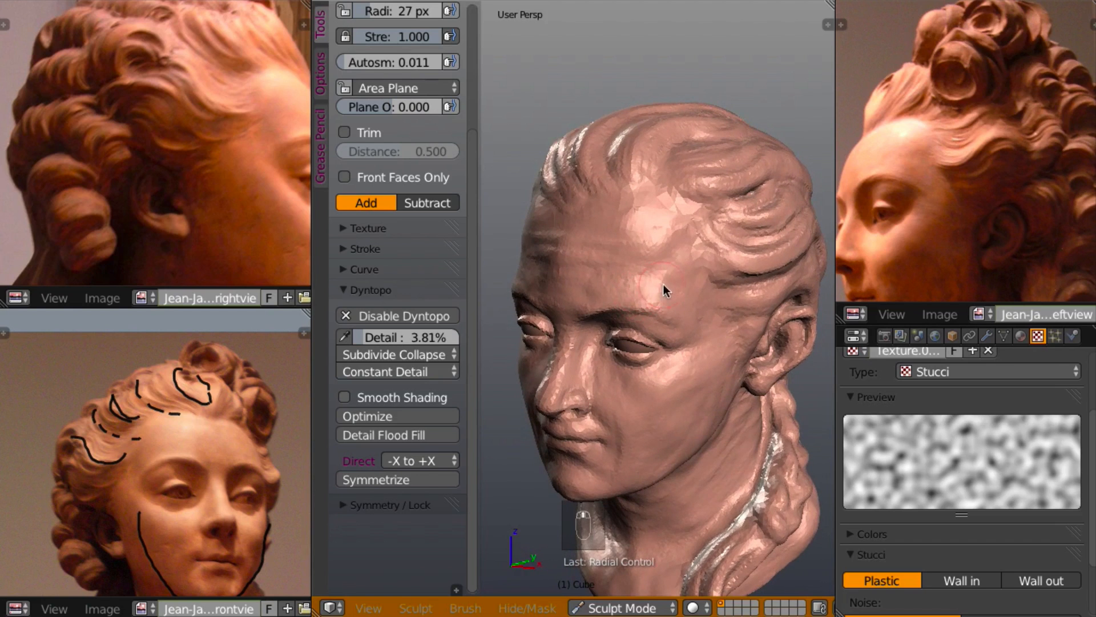
scroll(687, 278, up, 5)
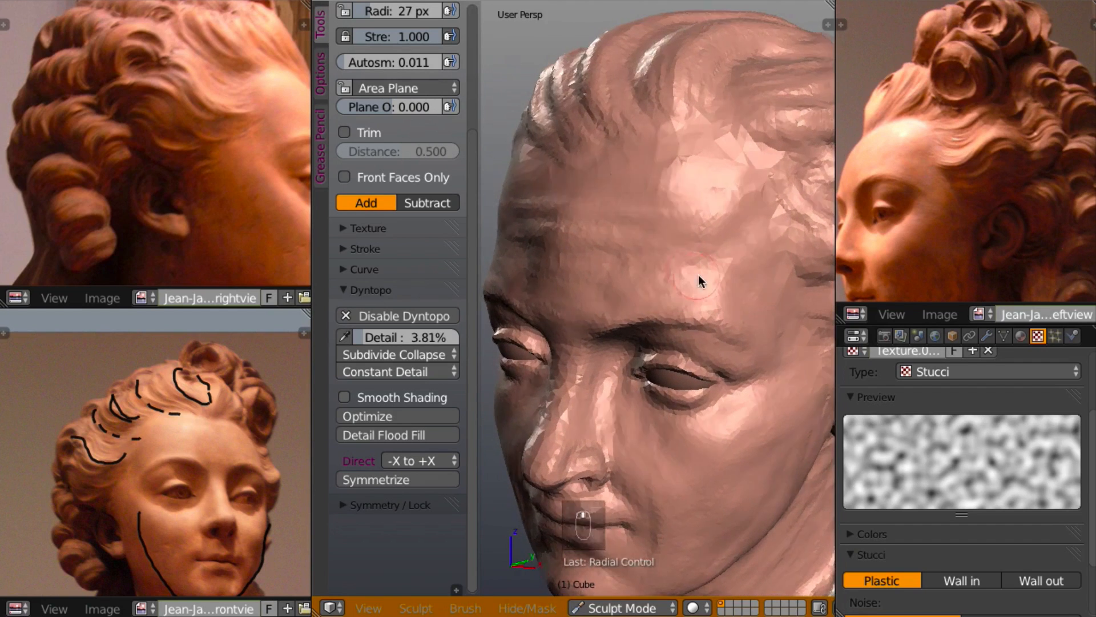
mouse_move(721, 276)
middle_down()
mouse_move(749, 273)
mouse_move(716, 277)
mouse_move(731, 270)
middle_up()
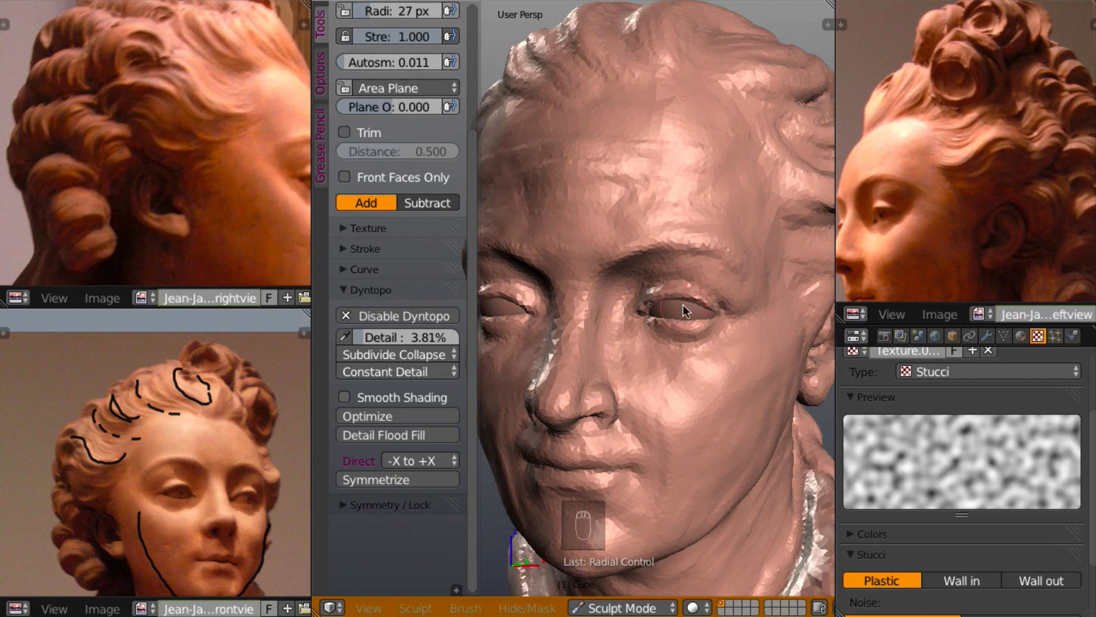
middle_drag(240, 453, 245, 417)
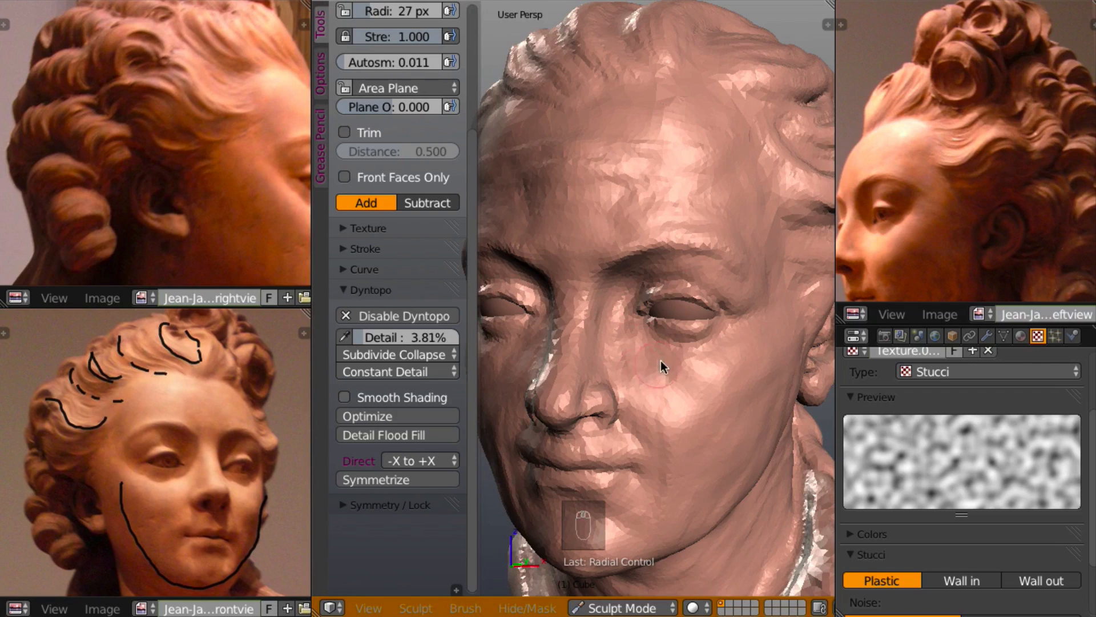
mouse_move(645, 374)
middle_down()
mouse_move(643, 393)
mouse_move(640, 379)
mouse_move(659, 360)
middle_up()
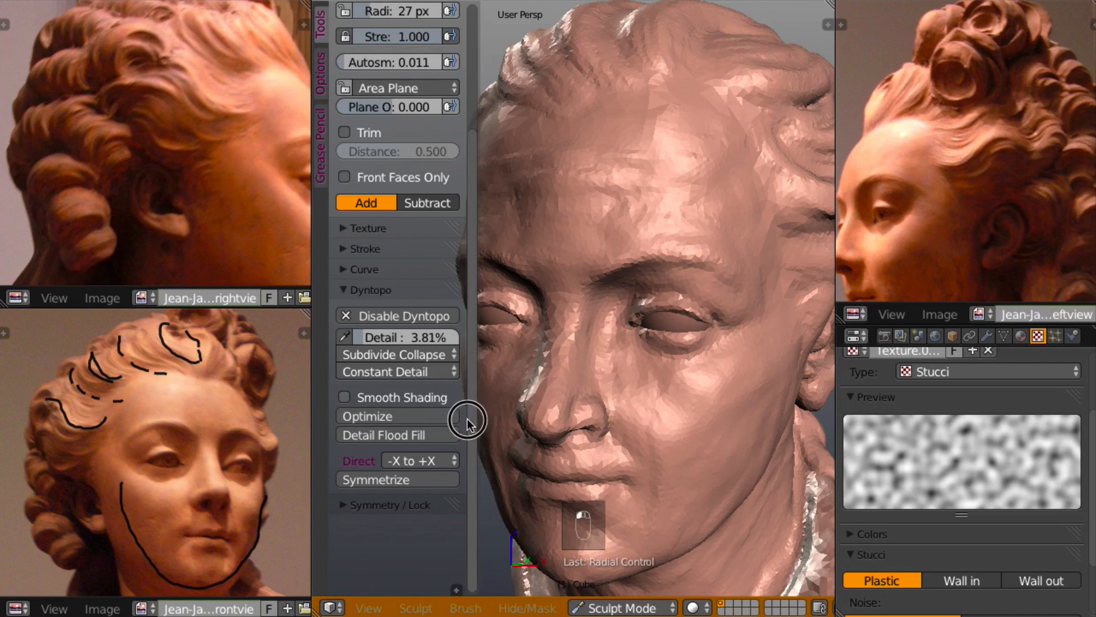
- Enable X-axis mirror symmetry for sculpting and go over the forehead above the brow
click(351, 504)
click(356, 546)
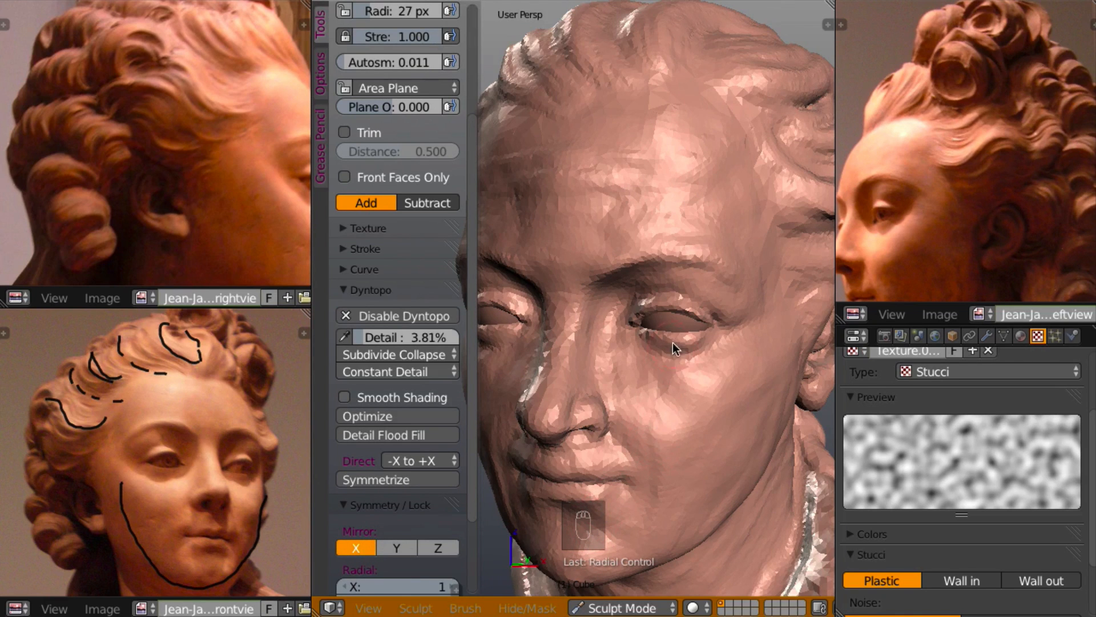
middle_drag(672, 342, 685, 355)
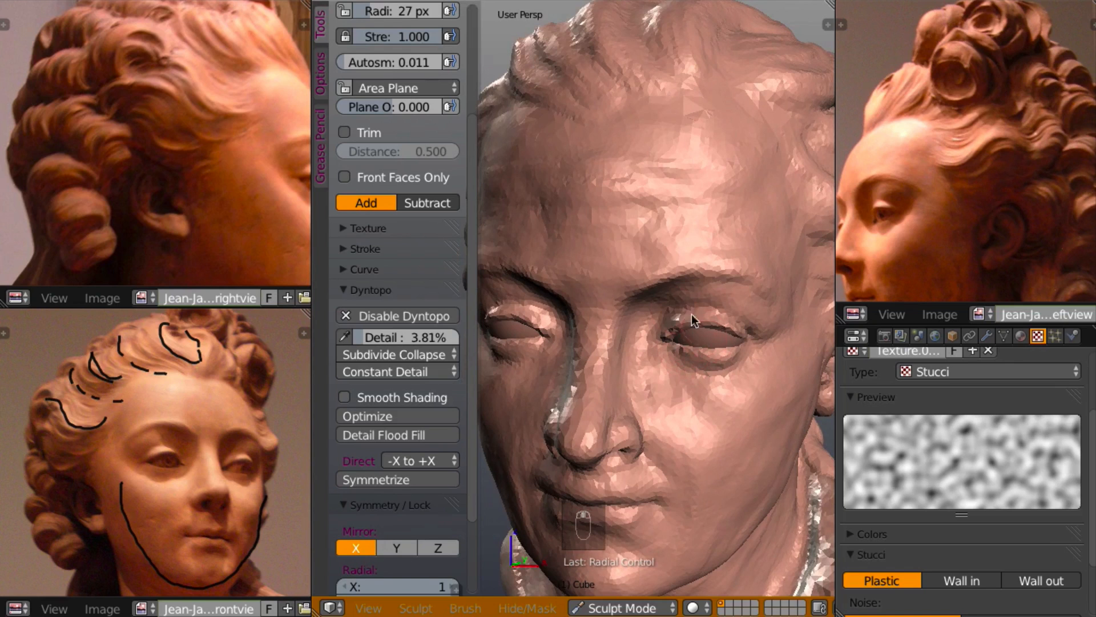
drag(644, 243, 669, 231)
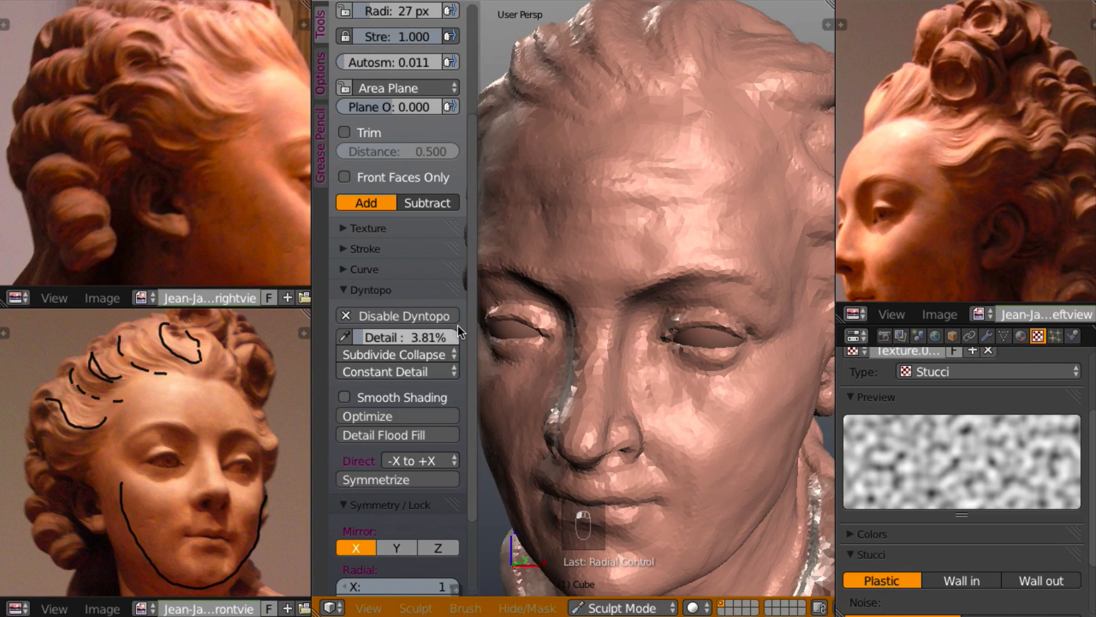
- Sample the mesh detail size at the brow and the cheek, and set the Dyntopo detail to 2.03%
click(344, 337)
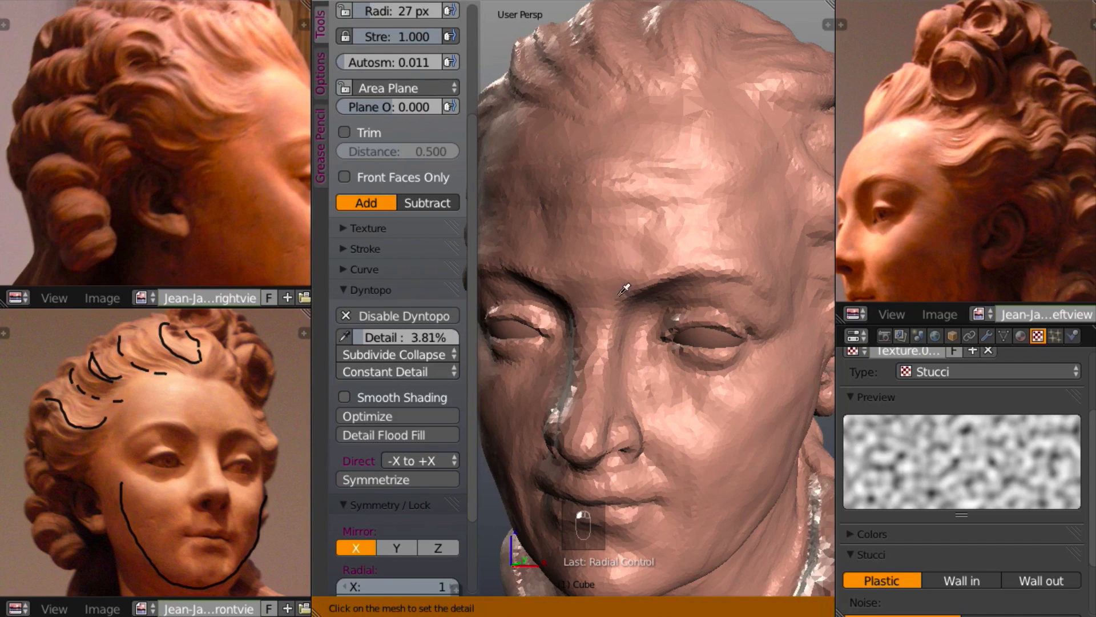
click(640, 268)
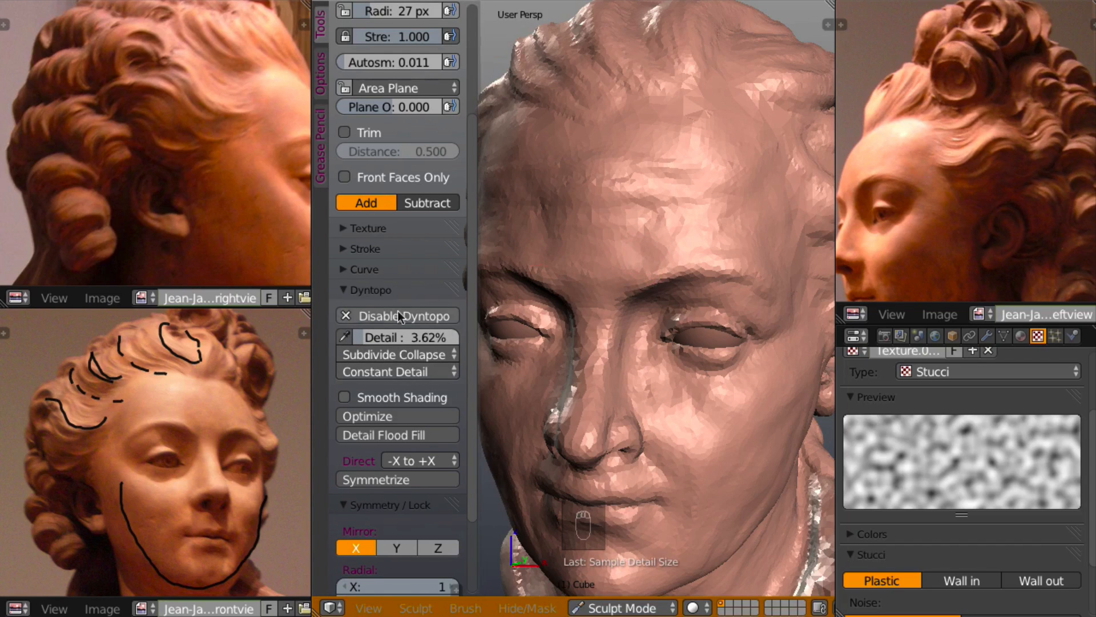
click(345, 337)
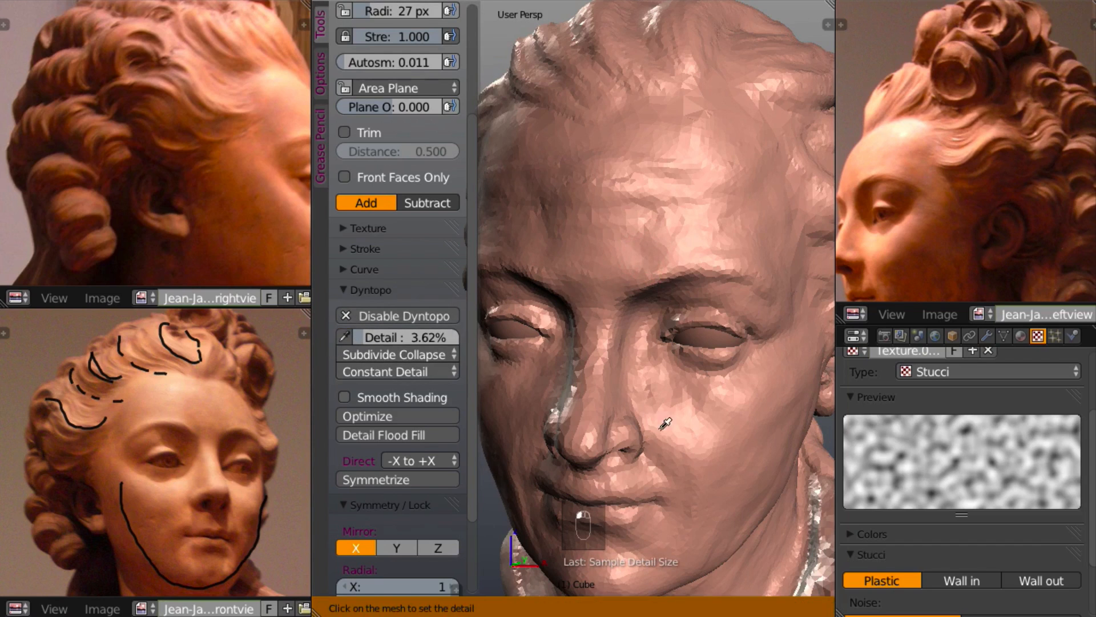
click(689, 433)
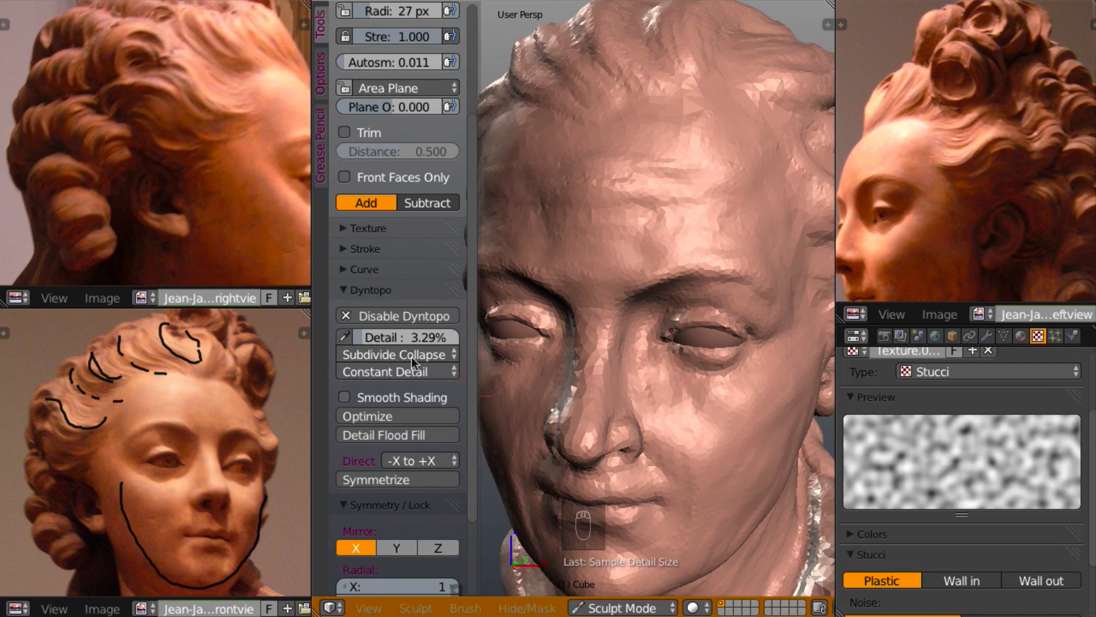
drag(394, 334, 379, 342)
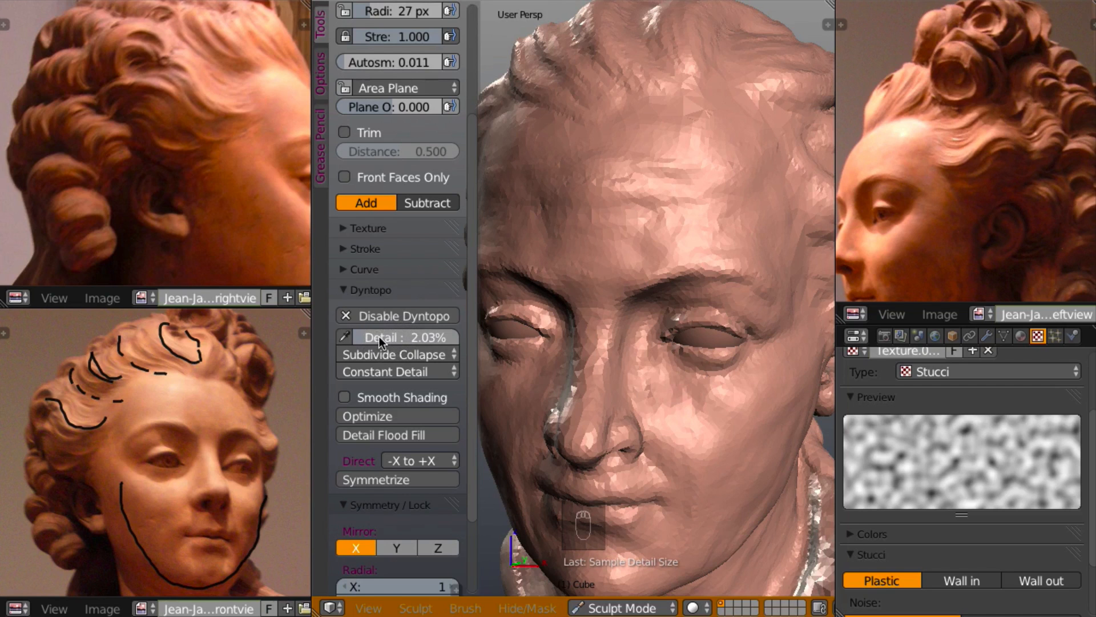
- Reposition the right-view reference to show the face profile, and unlink the grease pencil marks from the front-view reference
mouse_move(624, 328)
middle_down()
mouse_move(647, 334)
mouse_move(635, 306)
mouse_move(670, 335)
mouse_move(621, 296)
middle_up()
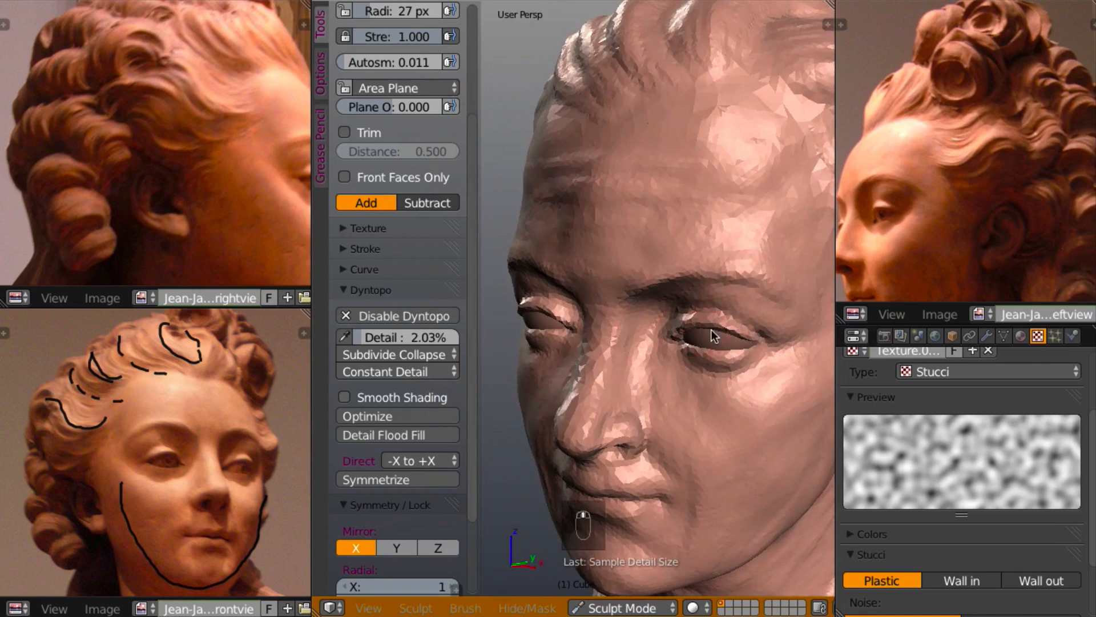
middle_drag(711, 330, 734, 312)
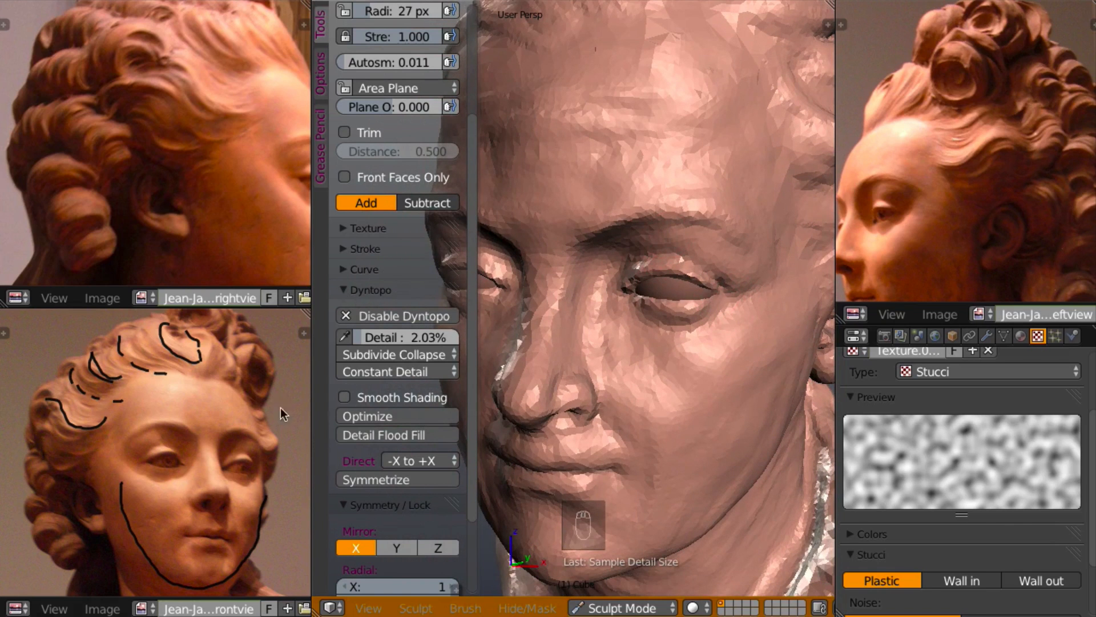
middle_drag(561, 310, 624, 289)
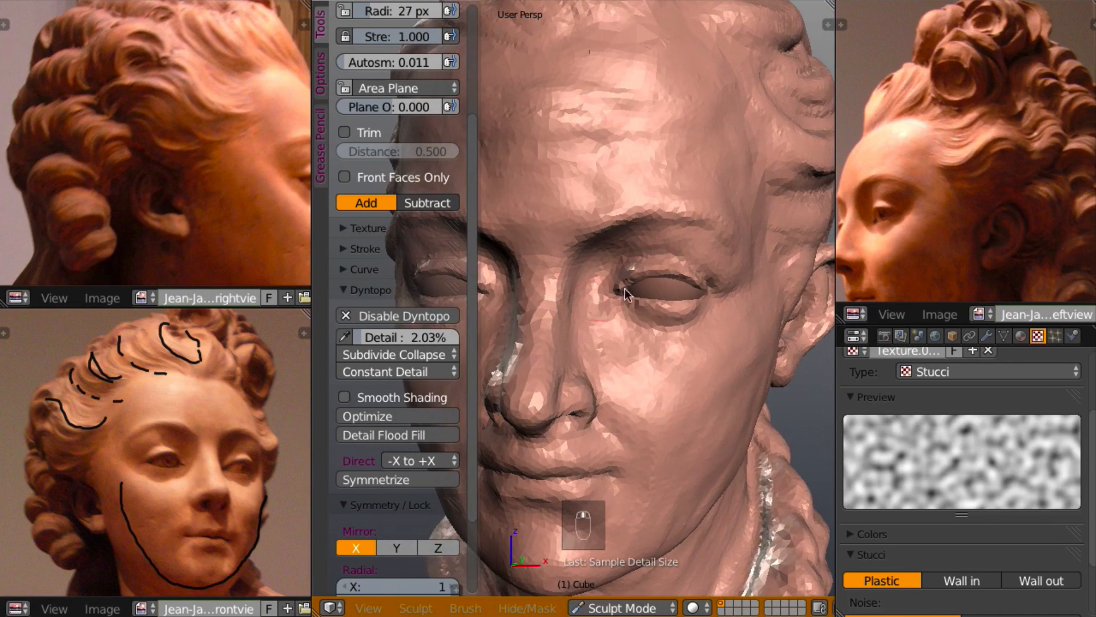
middle_drag(172, 166, 94, 154)
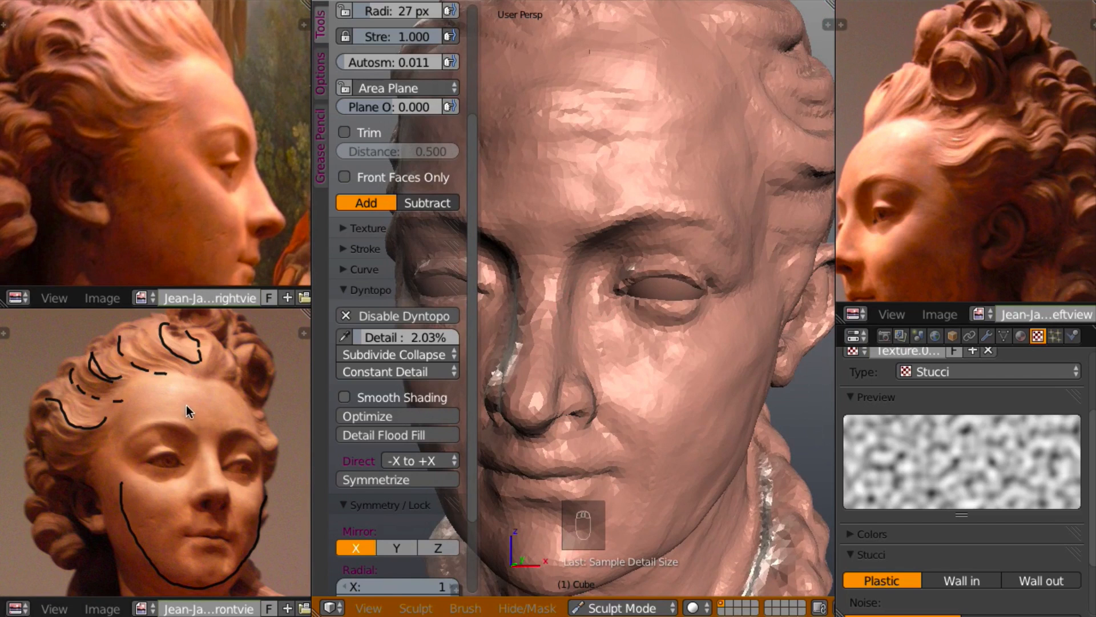
key(n)
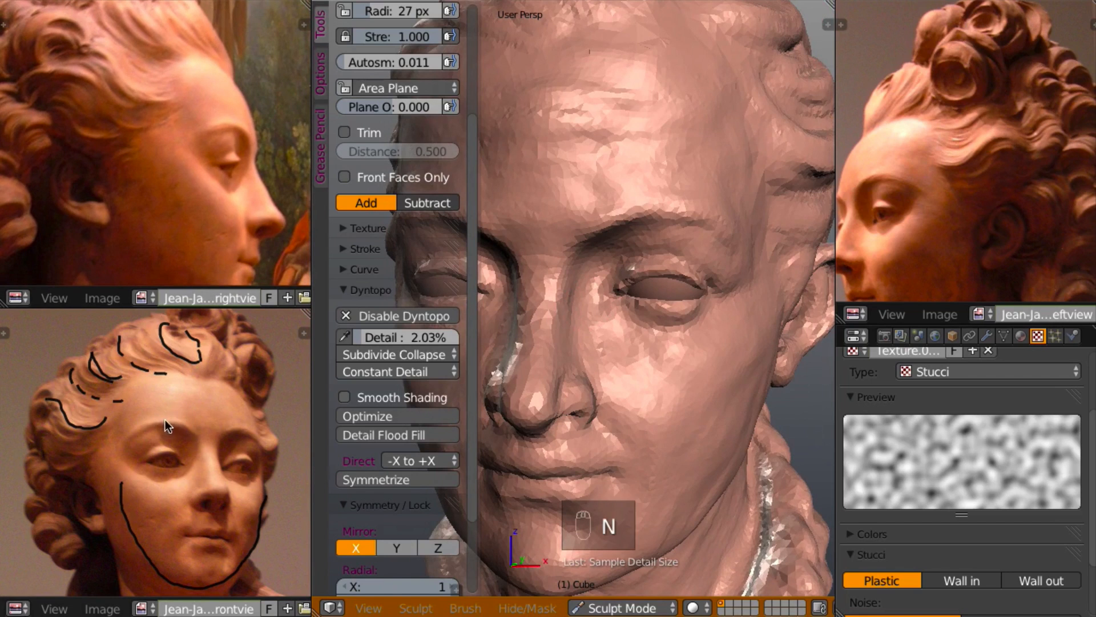
click(281, 348)
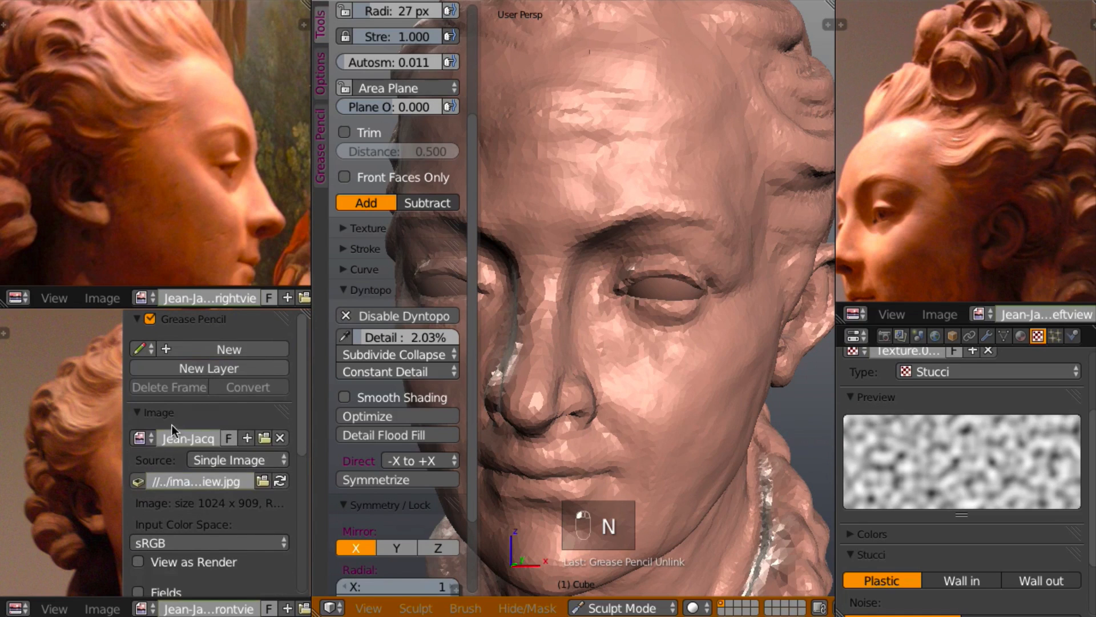
key(n)
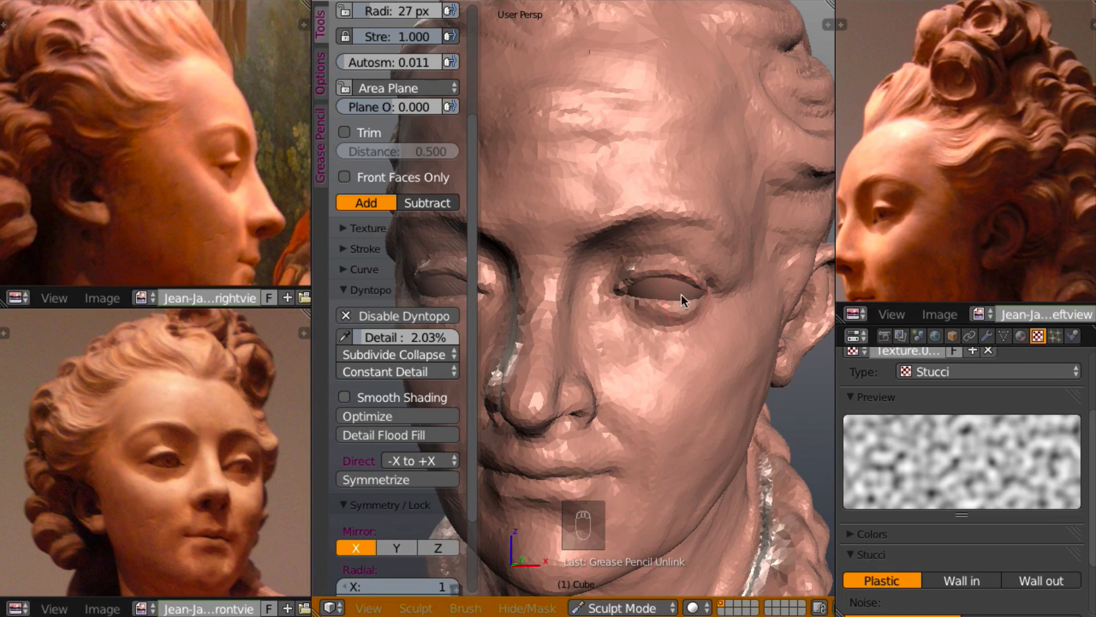
- Lower the Clay brush strength to 0.589 and even out the forehead just above the brow with short strokes
middle_drag(673, 255, 663, 261)
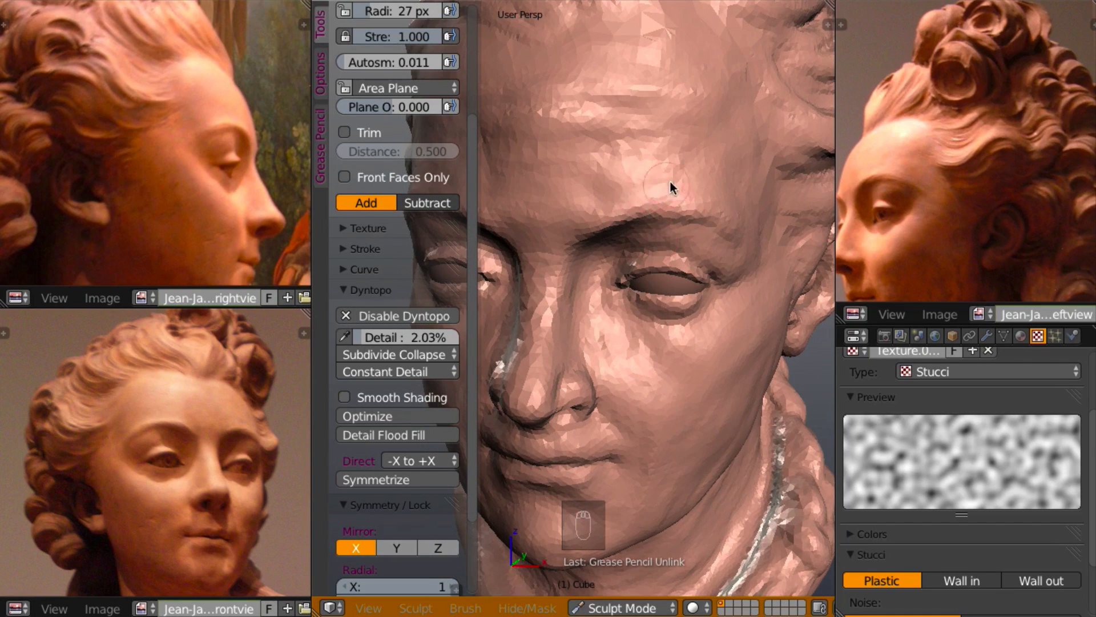
mouse_move(670, 182)
middle_down()
mouse_move(703, 175)
mouse_move(693, 174)
middle_up()
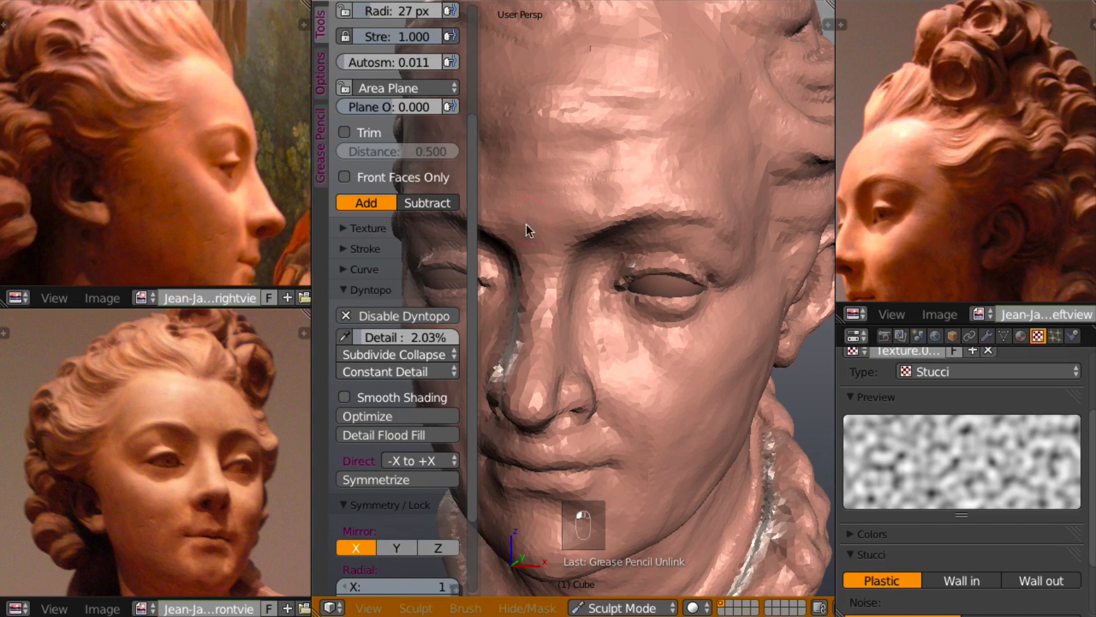
drag(472, 237, 472, 66)
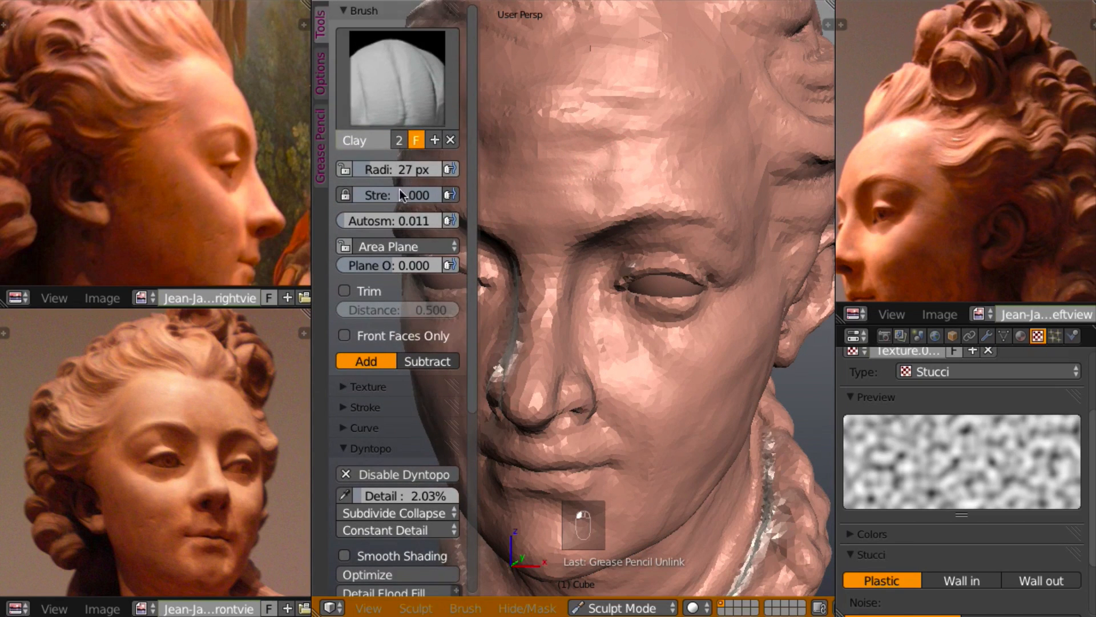
drag(415, 197, 382, 195)
mouse_move(697, 220)
middle_down()
mouse_move(715, 218)
mouse_move(604, 189)
middle_up()
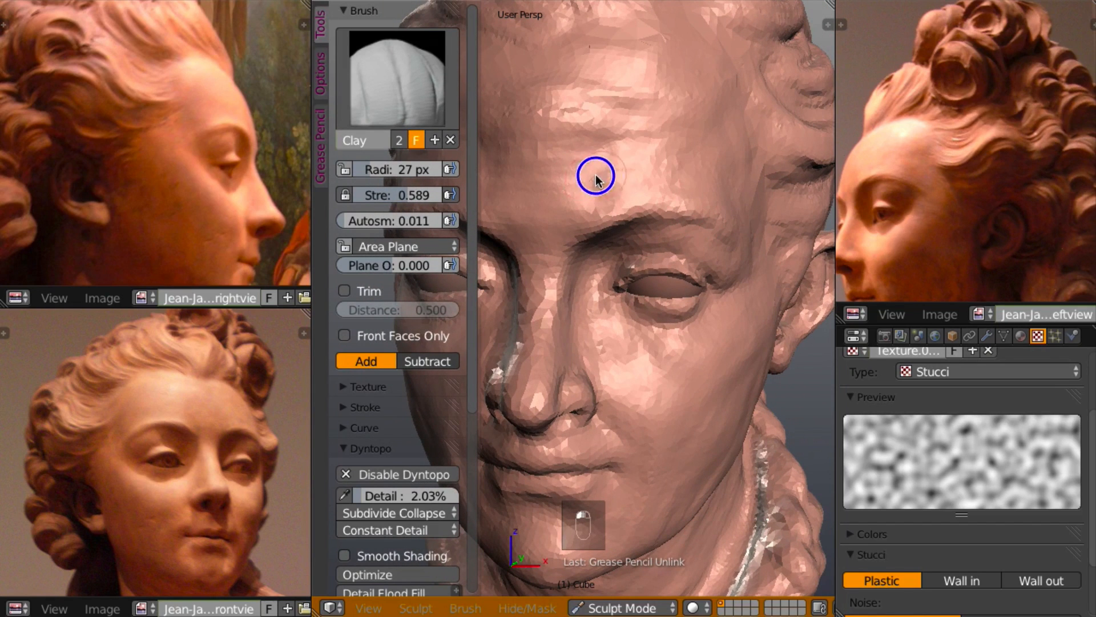
middle_drag(600, 152, 593, 190)
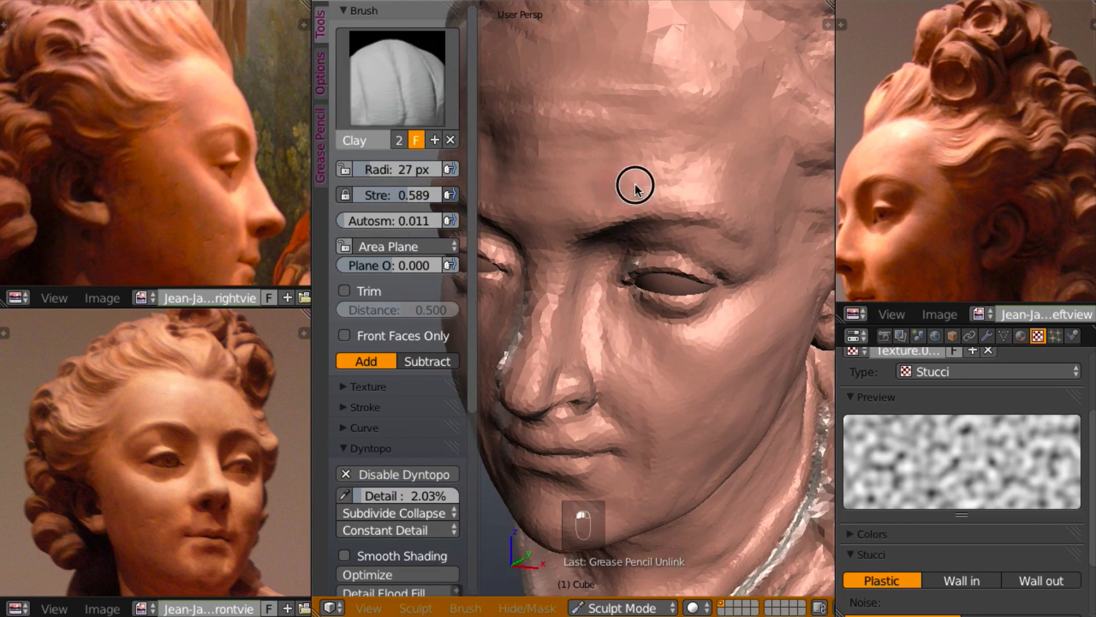
mouse_move(675, 174)
mouse_down()
mouse_move(685, 159)
mouse_move(676, 152)
mouse_move(669, 166)
mouse_up()
mouse_move(669, 167)
middle_down()
mouse_move(718, 183)
mouse_move(670, 184)
middle_up()
drag(634, 188, 631, 196)
middle_drag(630, 196, 708, 181)
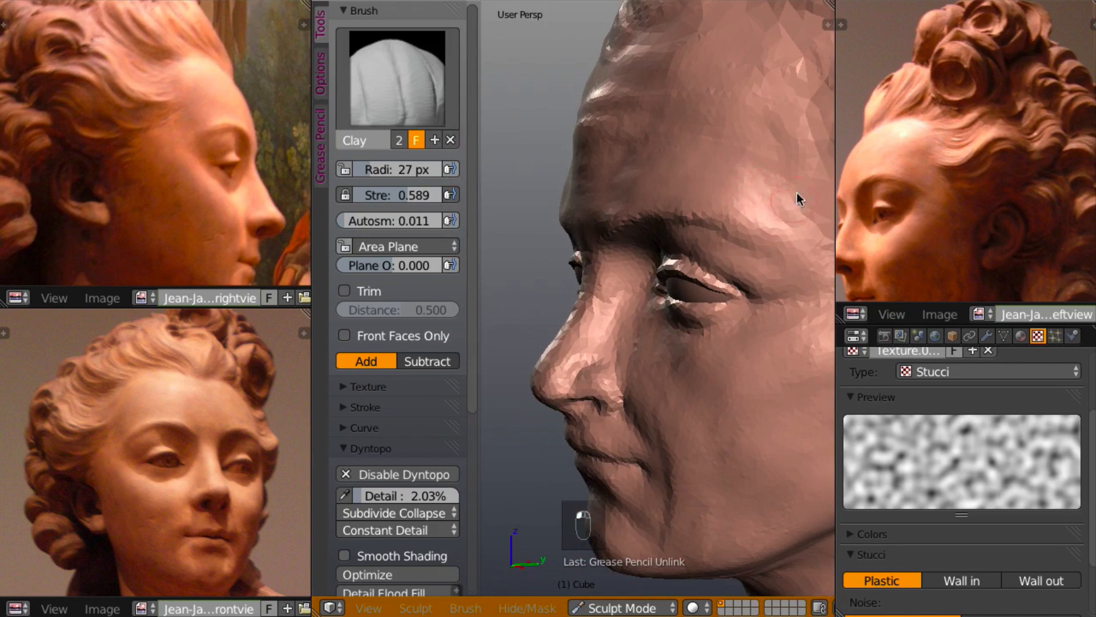
mouse_move(797, 193)
middle_down()
mouse_move(765, 196)
mouse_move(817, 224)
middle_up()
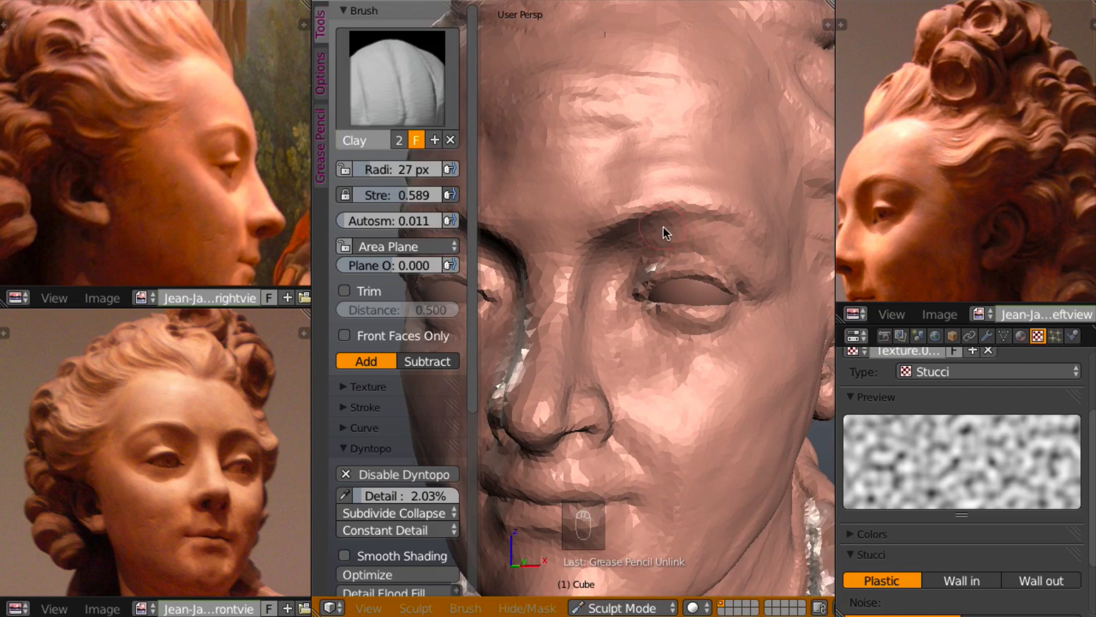
- Set the Clay brush radius to 22 px and refine the brow ridge and the area between brow and upper eyelid
key(f)
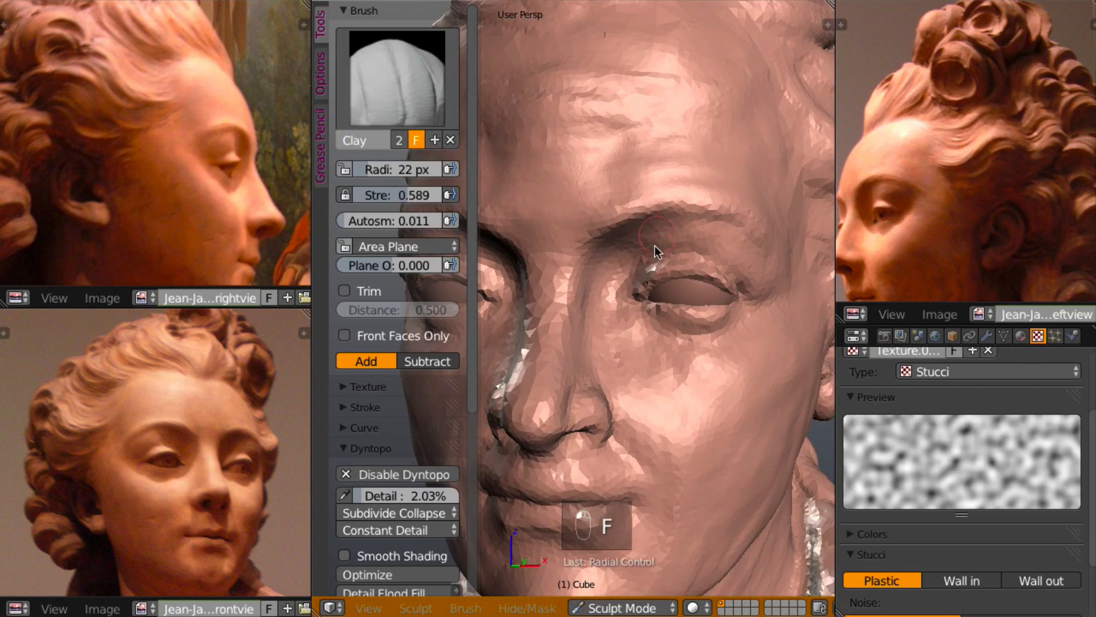
mouse_move(680, 205)
mouse_down()
mouse_move(610, 243)
mouse_move(621, 223)
mouse_move(662, 206)
mouse_up()
mouse_move(732, 208)
mouse_down()
mouse_move(709, 206)
mouse_move(747, 214)
mouse_move(706, 203)
mouse_up()
mouse_move(727, 218)
middle_down()
mouse_move(666, 225)
mouse_move(737, 220)
middle_up()
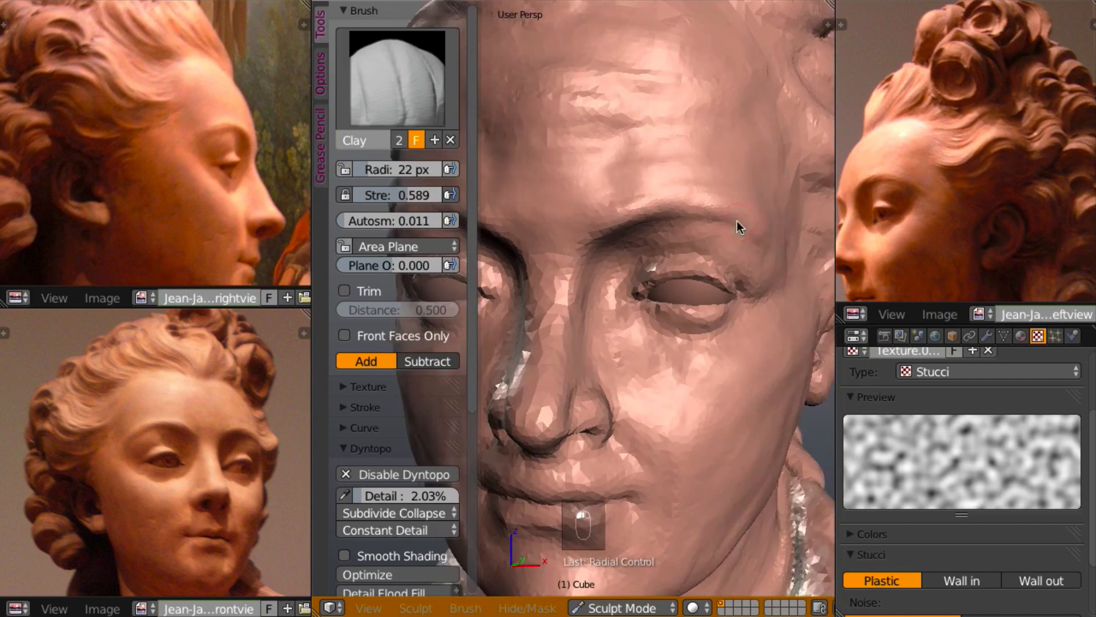
mouse_move(724, 228)
mouse_down()
mouse_move(646, 226)
mouse_move(615, 251)
mouse_move(657, 239)
mouse_move(632, 244)
mouse_up()
mouse_move(730, 219)
middle_down()
mouse_move(762, 214)
mouse_move(739, 235)
mouse_move(722, 224)
middle_up()
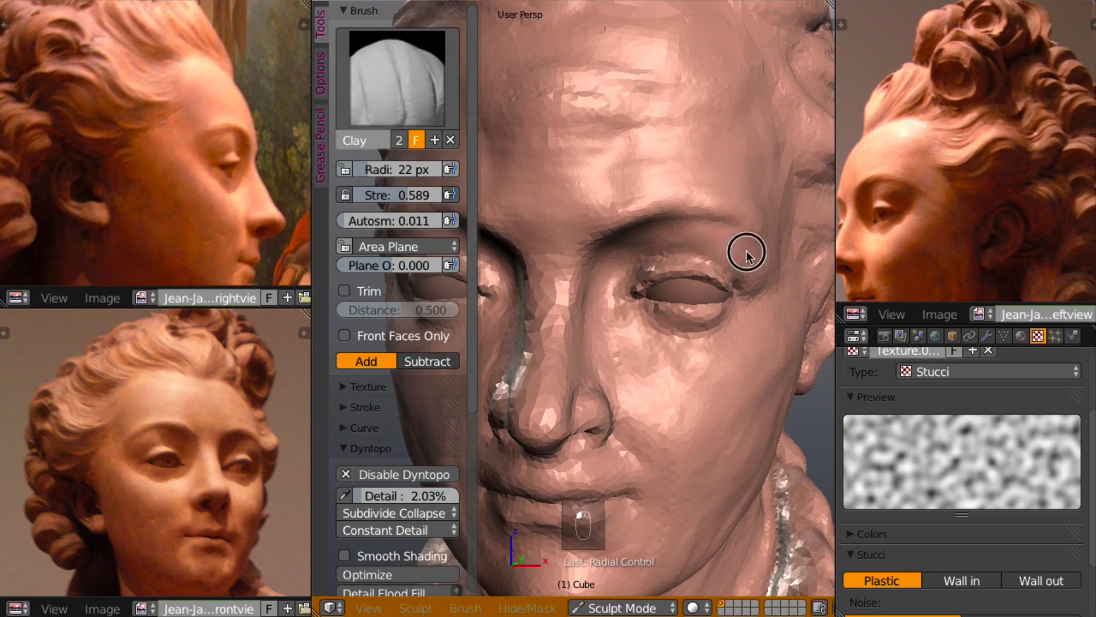
mouse_move(748, 278)
middle_down()
mouse_move(712, 242)
mouse_move(612, 224)
mouse_move(751, 256)
mouse_move(718, 244)
mouse_move(762, 245)
middle_up()
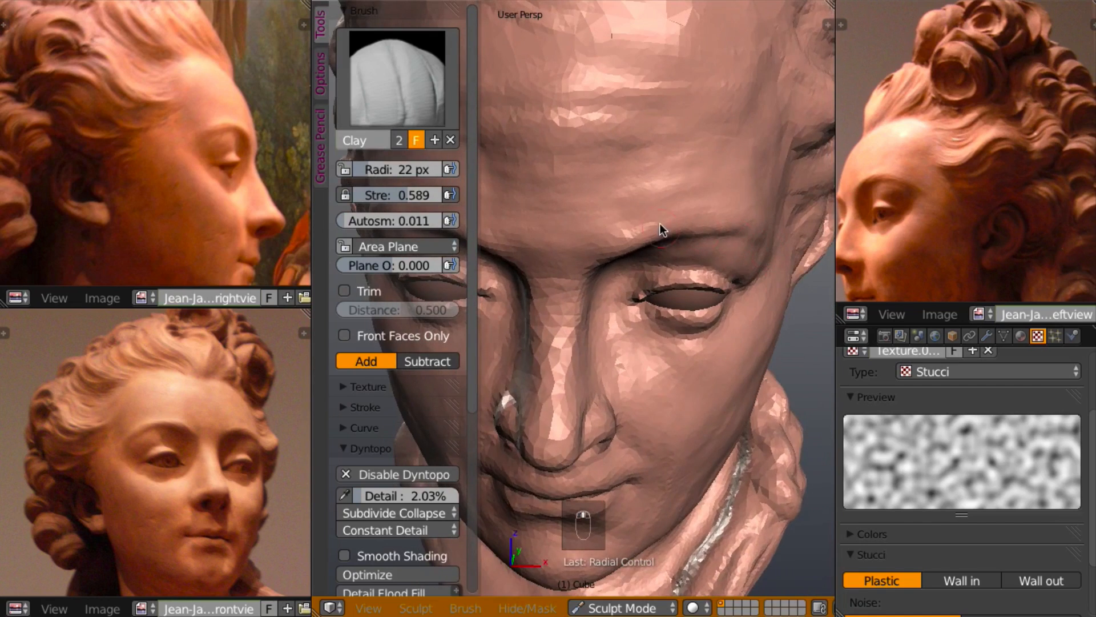
- Go over the forehead above the brow with several short Clay strokes to even out its surface
mouse_move(660, 223)
middle_down()
mouse_move(678, 233)
mouse_move(675, 176)
middle_up()
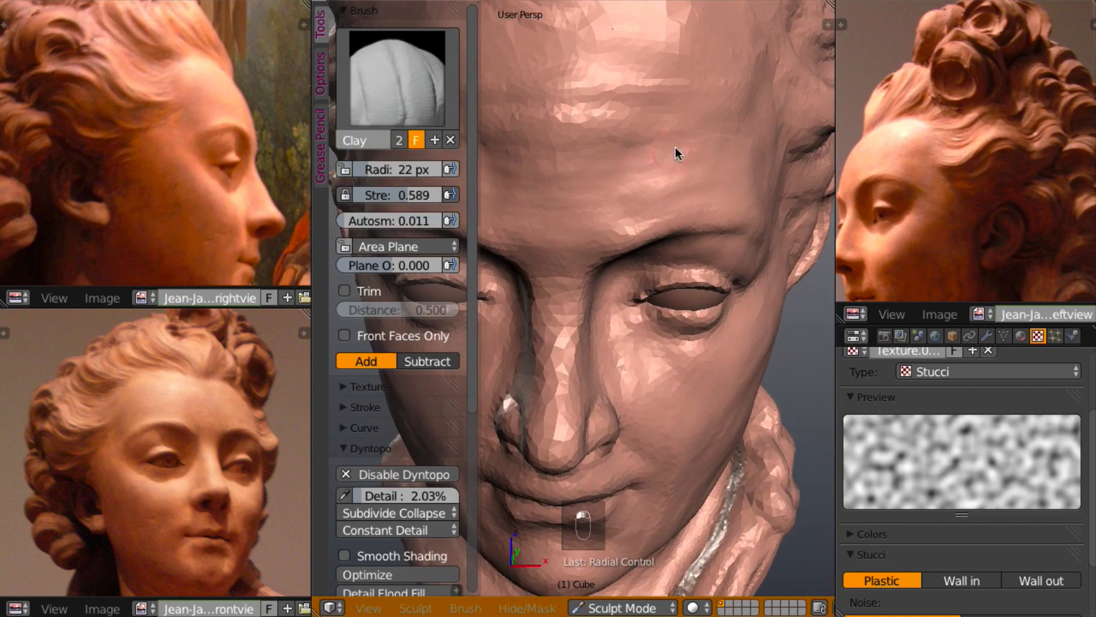
drag(629, 163, 677, 170)
drag(656, 172, 689, 175)
mouse_move(626, 194)
mouse_down()
mouse_move(678, 158)
mouse_move(640, 180)
mouse_move(665, 158)
mouse_up()
mouse_move(667, 155)
middle_down()
mouse_move(582, 104)
mouse_move(619, 142)
mouse_move(634, 139)
middle_up()
- Build up the upper eyelid with the Clay brush and carve the fold above it with the Crease brush
mouse_move(689, 184)
middle_down()
mouse_move(712, 128)
mouse_move(732, 278)
mouse_move(759, 282)
mouse_move(763, 323)
mouse_move(770, 297)
mouse_move(730, 297)
mouse_move(733, 306)
mouse_move(734, 281)
mouse_move(752, 277)
mouse_move(724, 272)
mouse_move(700, 314)
mouse_move(692, 298)
middle_up()
scroll(738, 282, up, 1)
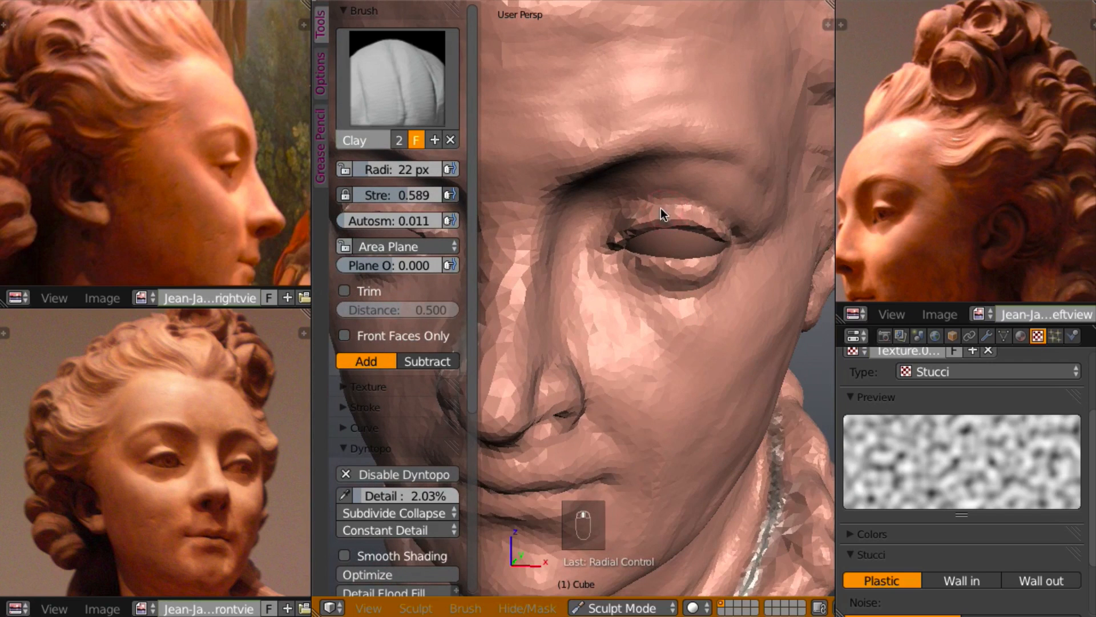
mouse_move(650, 212)
mouse_down()
mouse_move(616, 227)
mouse_move(687, 213)
mouse_move(722, 228)
mouse_move(682, 211)
mouse_up()
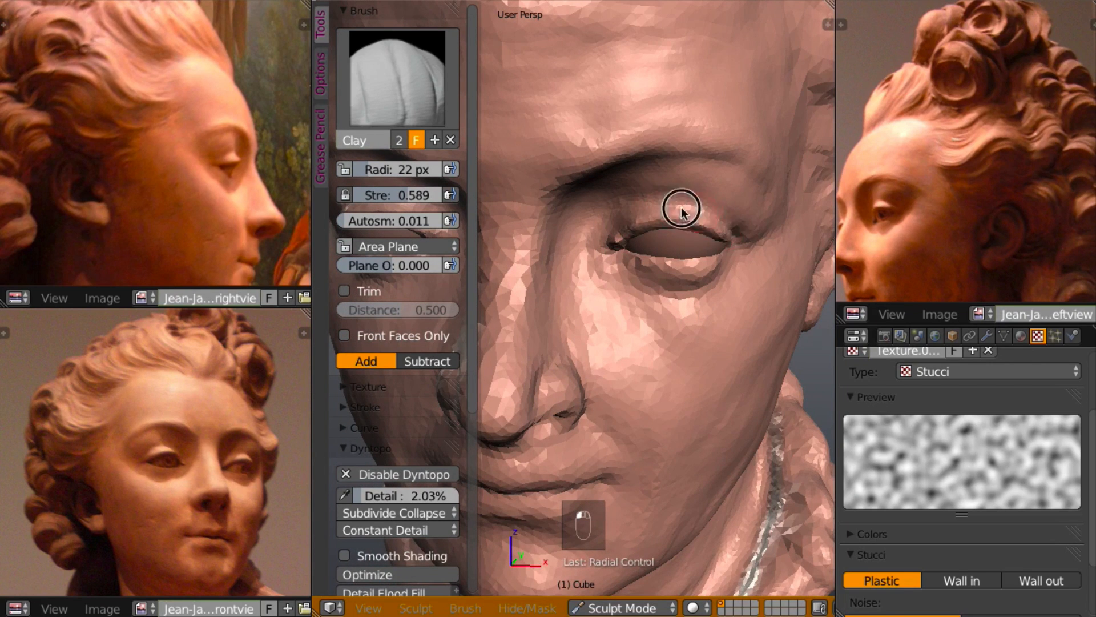
key(shift+c)
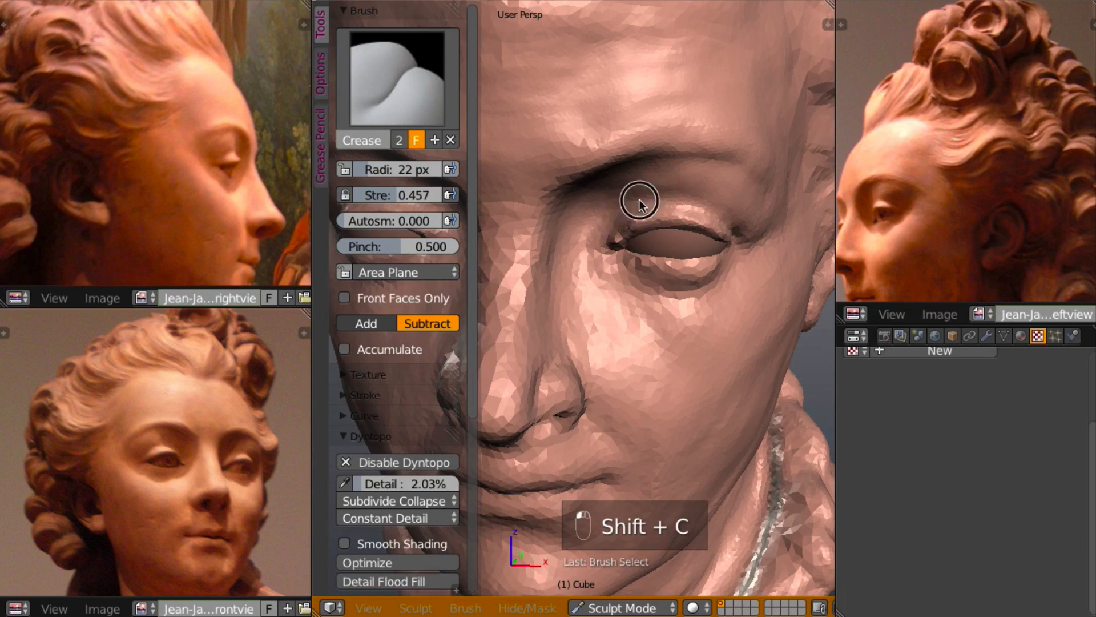
mouse_move(652, 199)
mouse_down()
mouse_move(700, 206)
mouse_move(724, 232)
mouse_move(730, 225)
mouse_up()
middle_drag(731, 224, 691, 184)
- Switch back to the Clay brush and fill out the lower eyelid from its outer to its inner side
key(c)
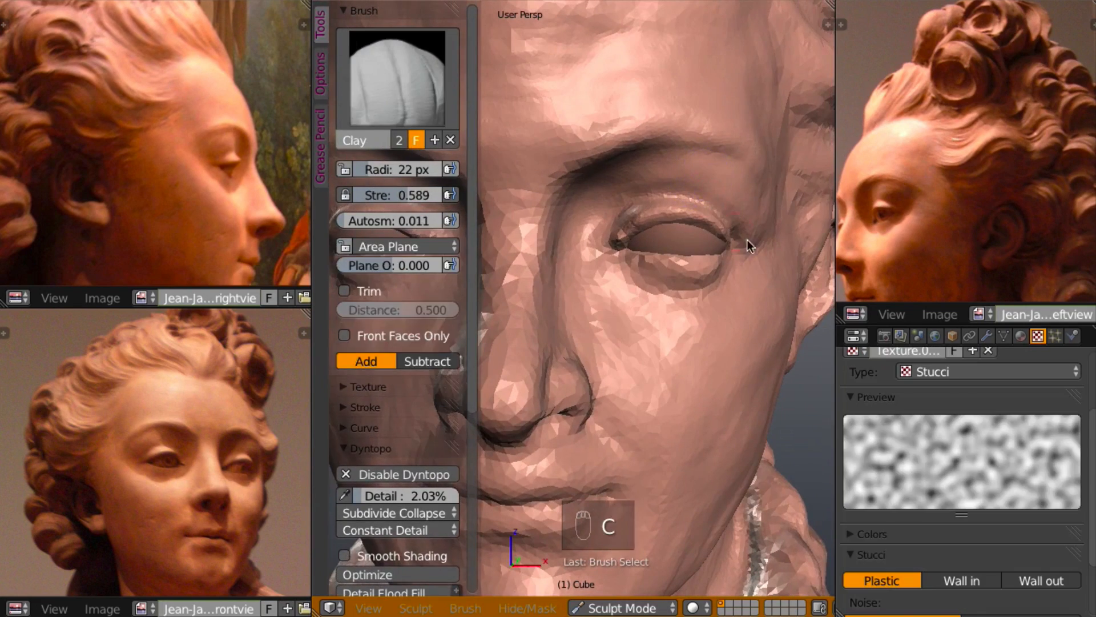
mouse_move(747, 239)
middle_down()
mouse_move(675, 239)
mouse_move(711, 186)
middle_up()
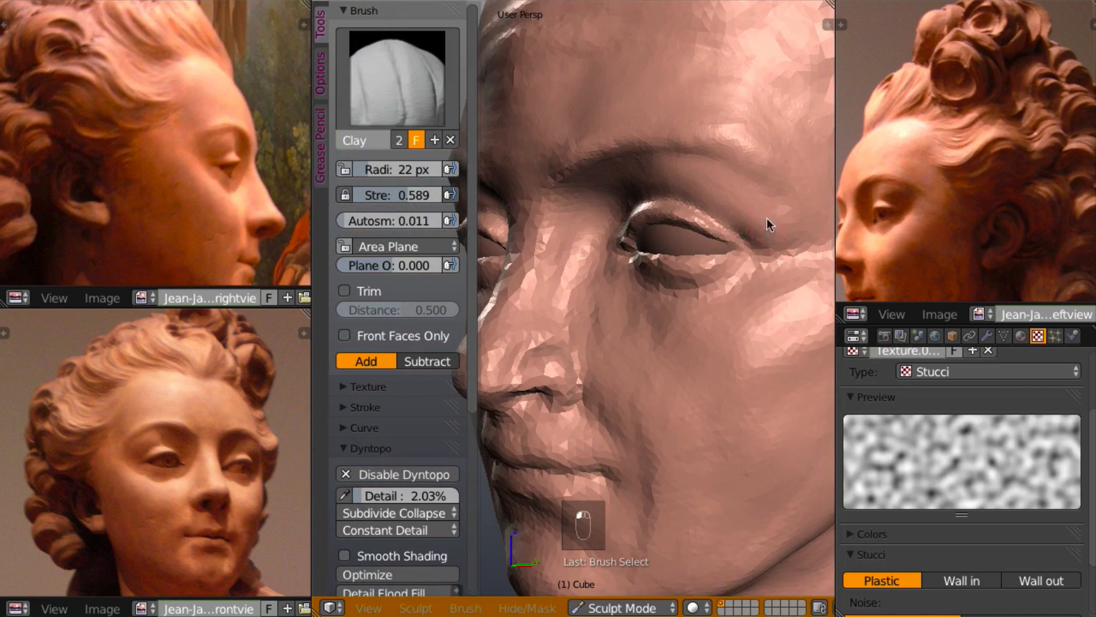
middle_drag(766, 219, 723, 271)
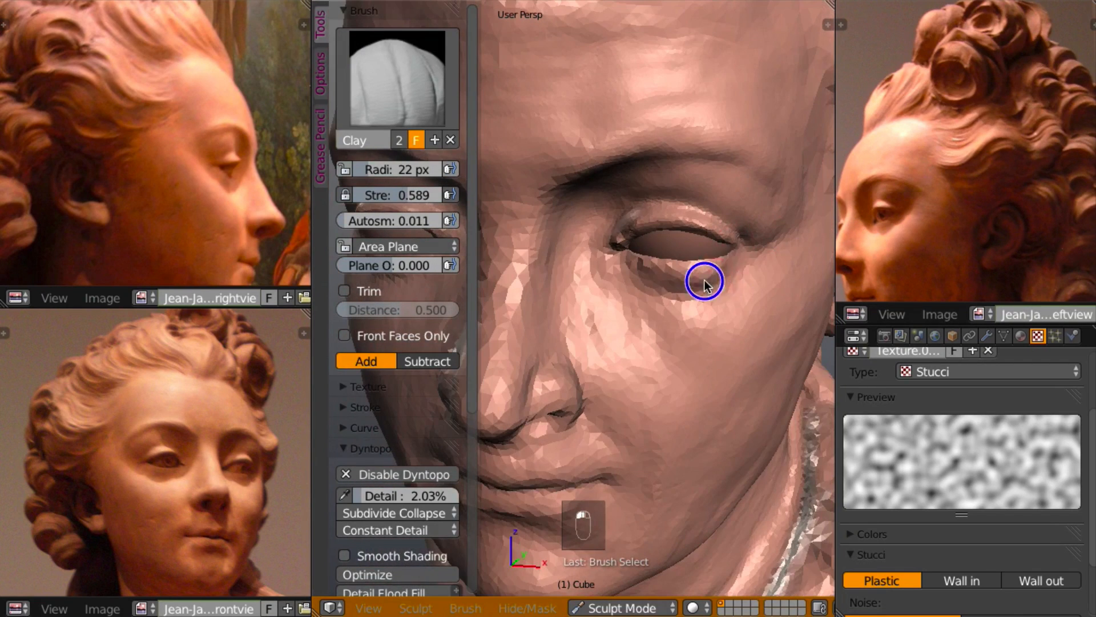
mouse_move(708, 278)
mouse_down()
mouse_move(632, 271)
mouse_move(652, 270)
mouse_up()
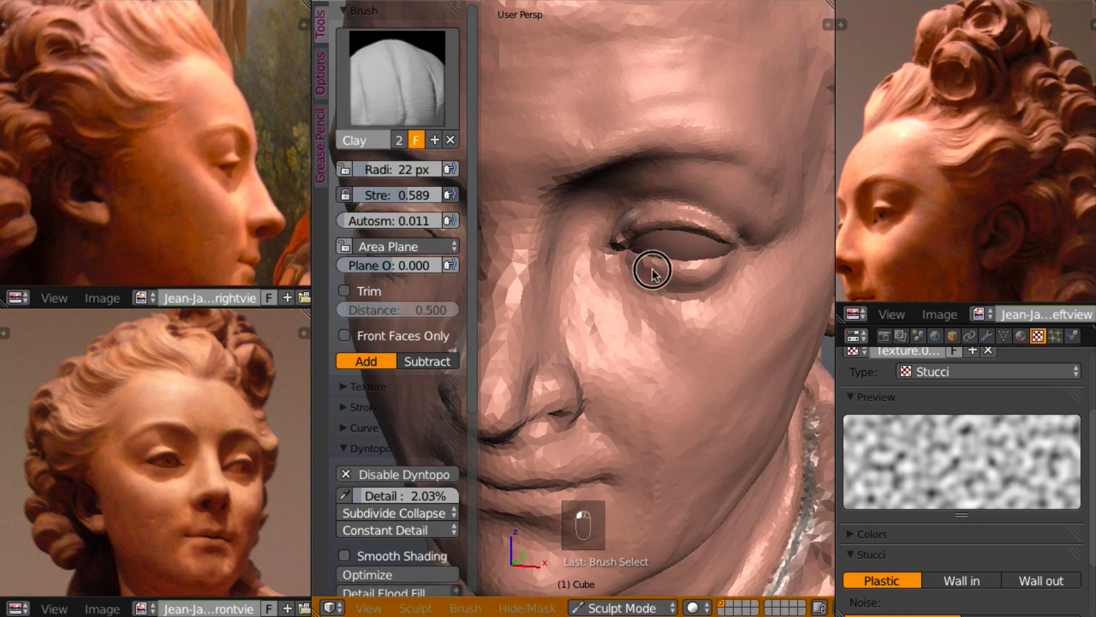
middle_drag(717, 262, 621, 245)
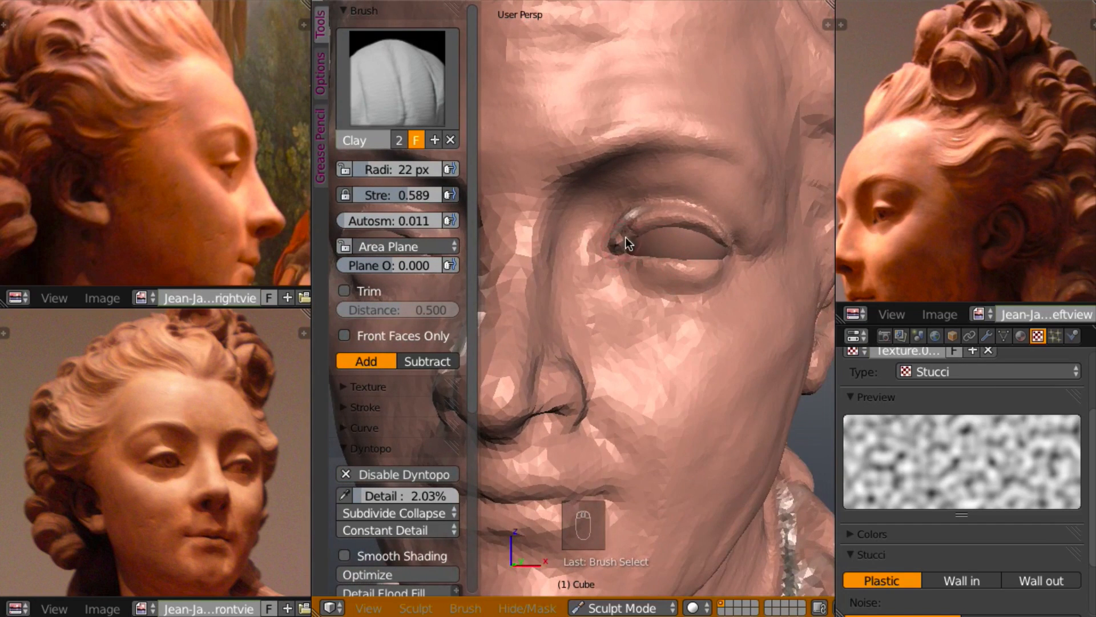
- Carve the inner corner of the eye with the Crease brush
key(shift+c)
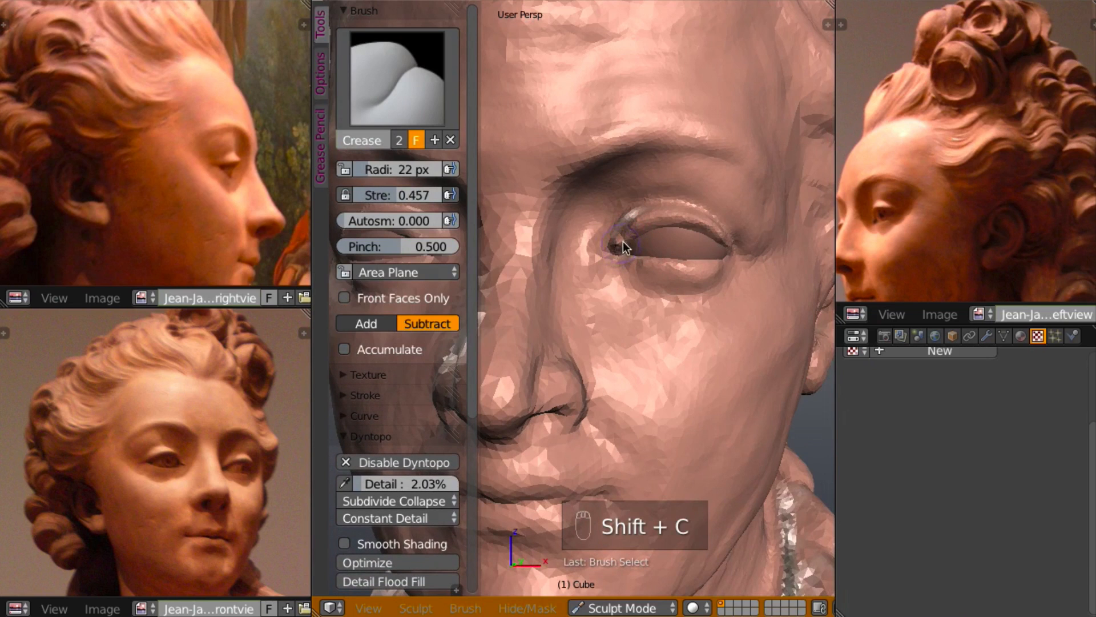
drag(622, 246, 612, 245)
mouse_move(612, 245)
middle_down()
mouse_move(699, 266)
mouse_move(738, 252)
mouse_move(693, 237)
middle_up()
- Shape the inner eye corner and the adjoining side of the nose bridge with the Clay brush
key(c)
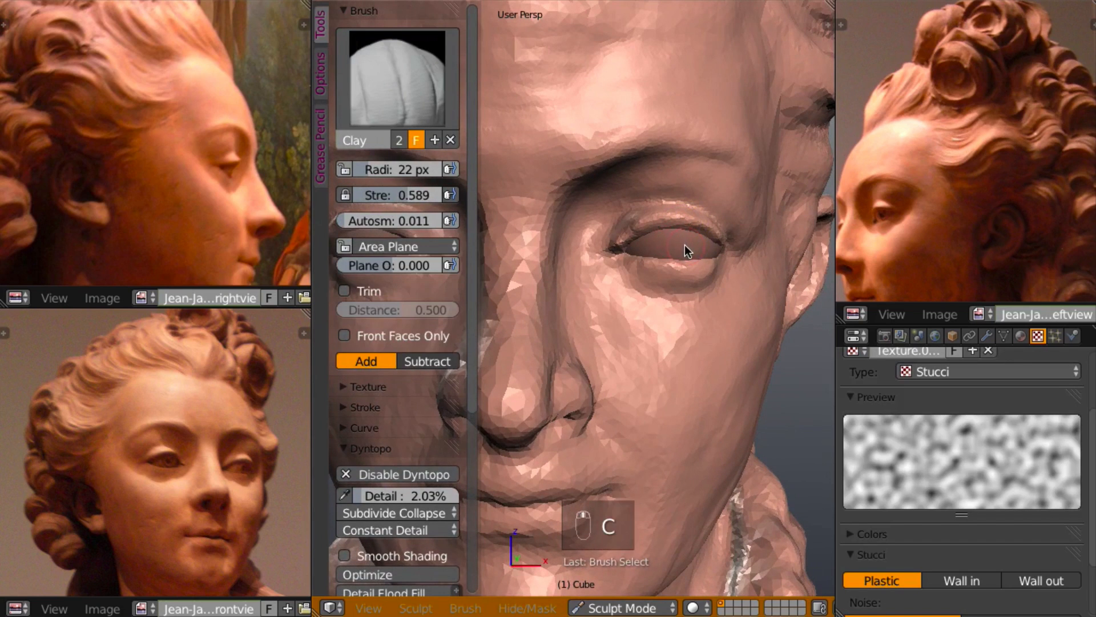
scroll(683, 245, up, 3)
mouse_move(656, 207)
mouse_down()
mouse_move(632, 214)
mouse_move(666, 196)
mouse_up()
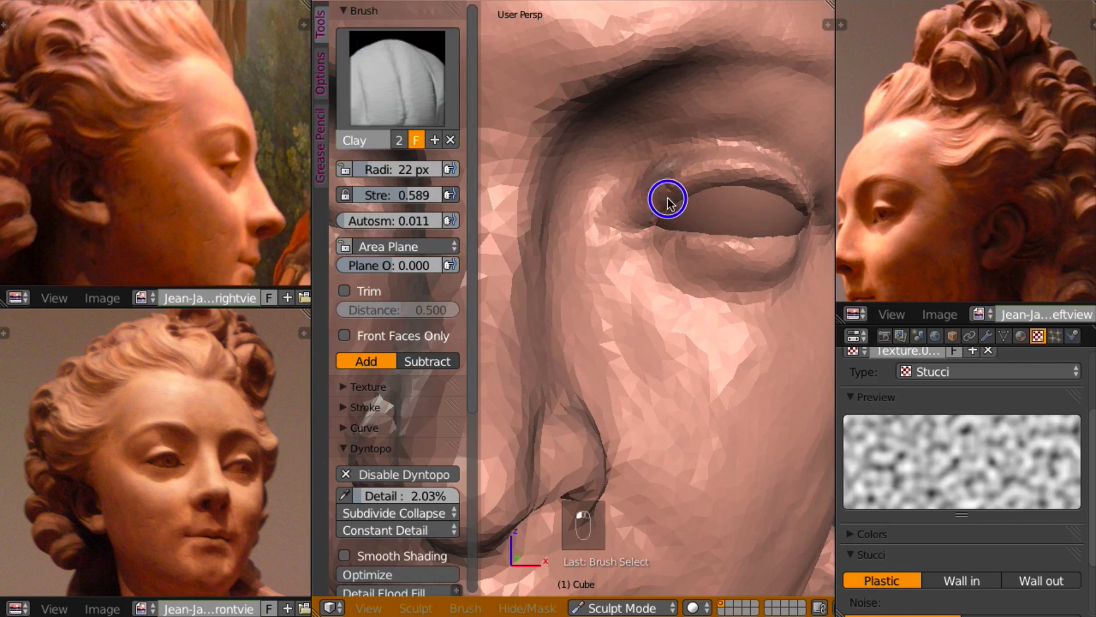
mouse_move(680, 210)
middle_down()
mouse_move(719, 222)
mouse_move(640, 182)
mouse_move(678, 239)
mouse_move(656, 166)
middle_up()
mouse_move(657, 167)
mouse_down()
mouse_move(617, 191)
mouse_move(619, 203)
mouse_move(605, 172)
mouse_up()
- Set the Clay brush radius to 28 px and work on the area beside the inner eye corner
key(f)
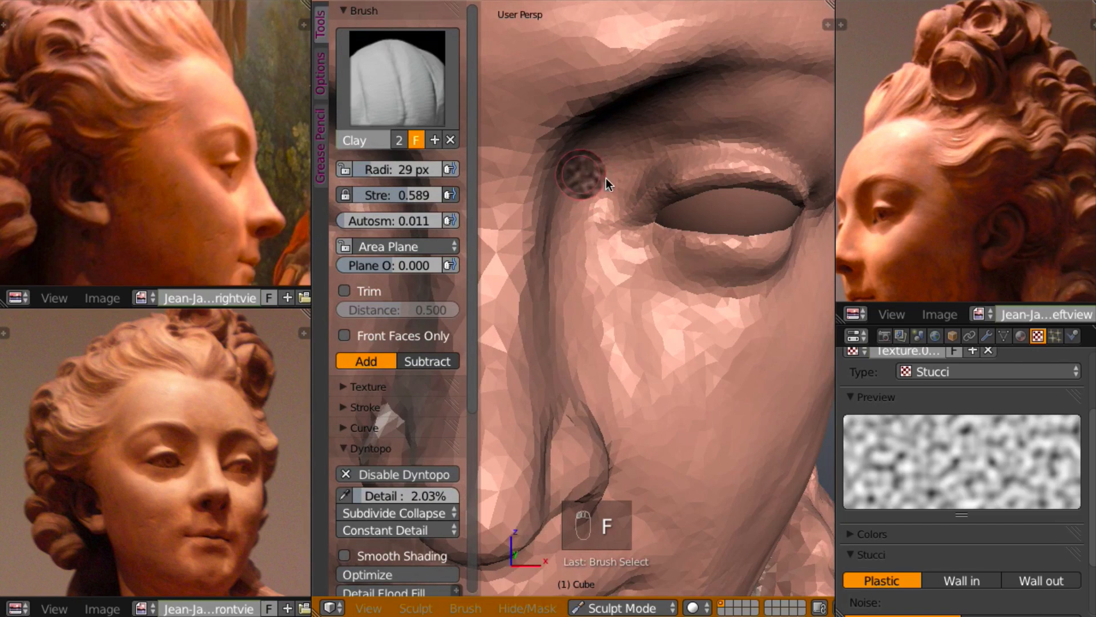
click(600, 178)
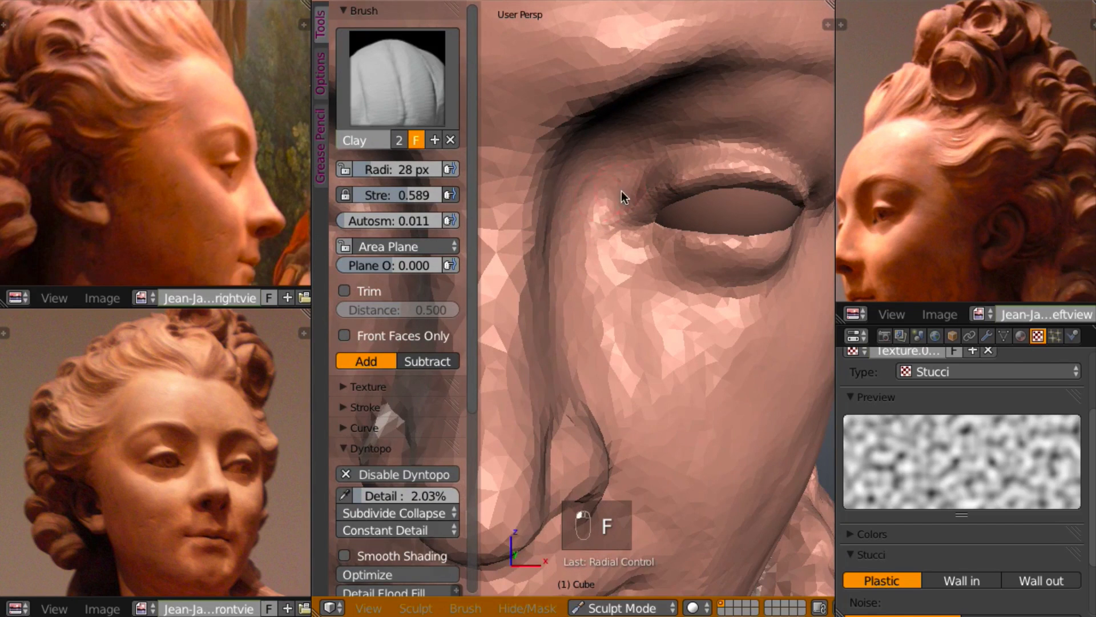
middle_drag(621, 190, 642, 241)
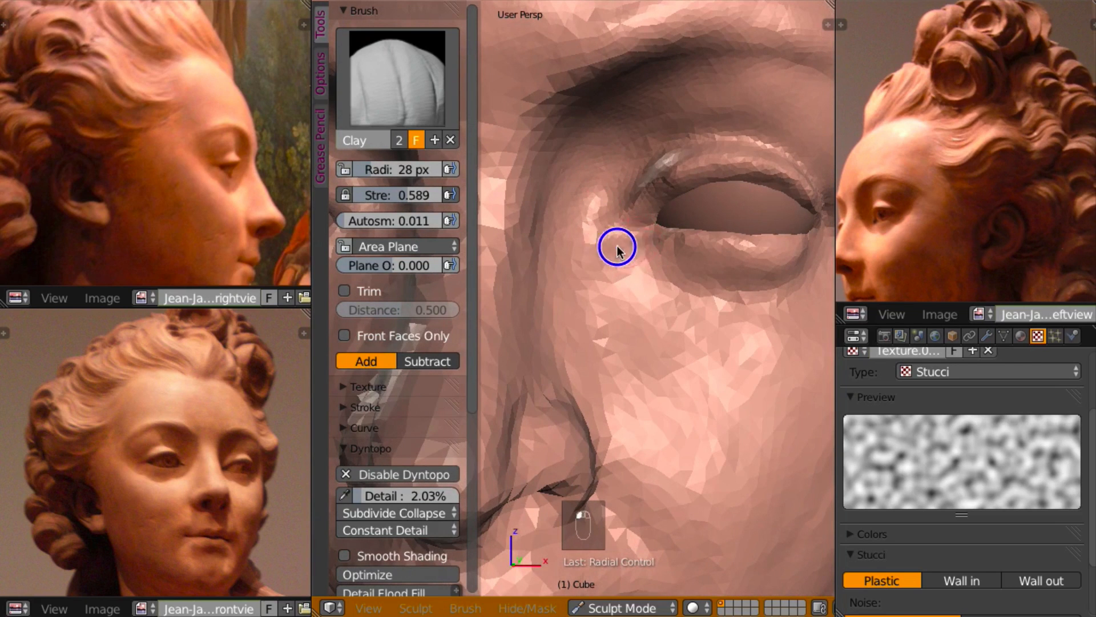
- Build up the skin around the eye's inner corner and the inner end of the lower eyelid with the Clay brush
mouse_move(617, 246)
mouse_down()
mouse_move(626, 238)
mouse_move(614, 245)
mouse_move(646, 269)
mouse_move(627, 247)
mouse_move(625, 268)
mouse_up()
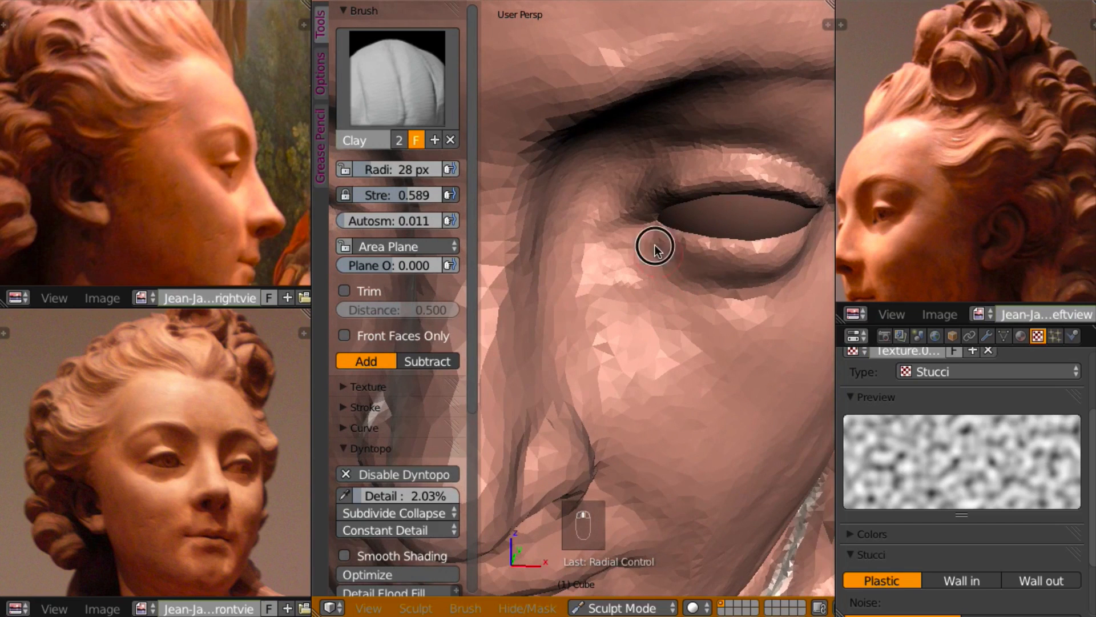
drag(654, 242, 698, 251)
middle_drag(713, 234, 707, 181)
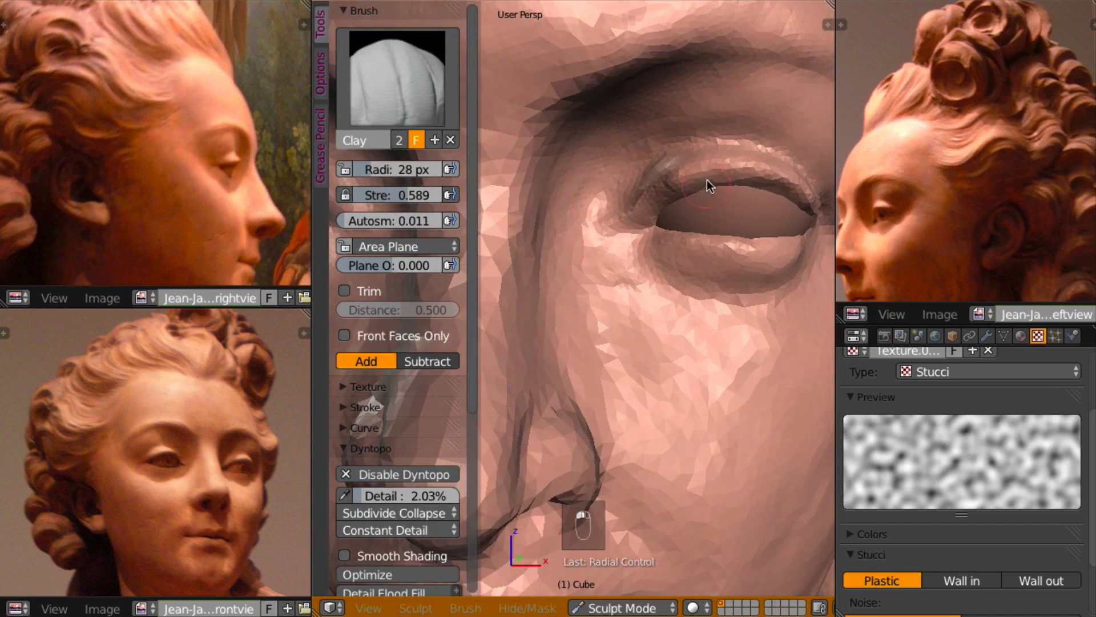
- Carve a crease out from the eye's inner corner and along the lower eyelid with the subtracting Crease brush
key(shift+c)
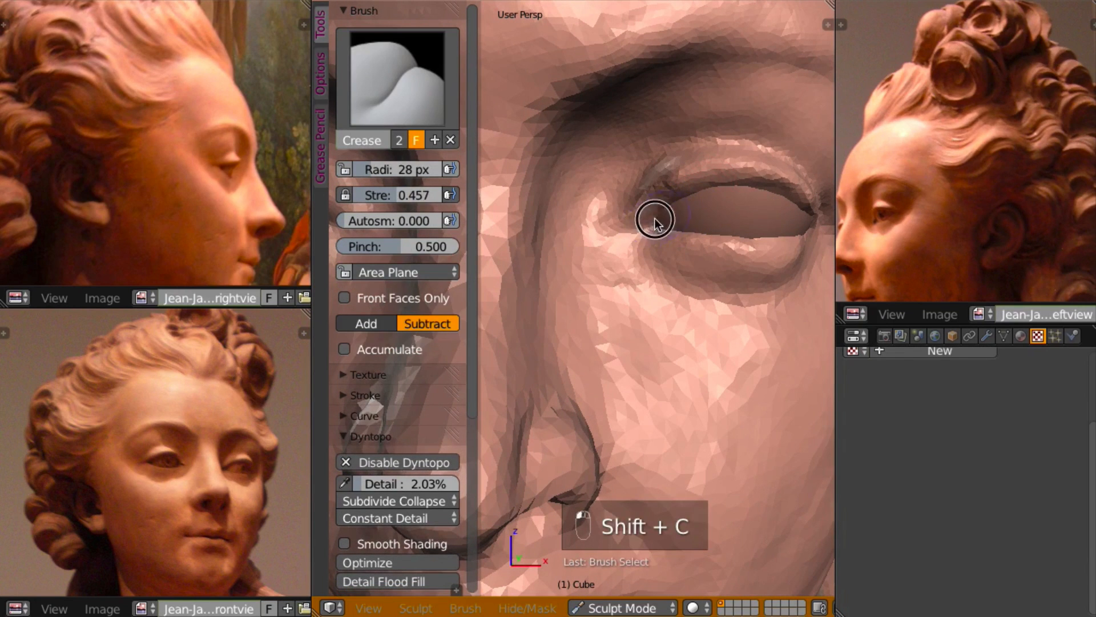
drag(654, 221, 617, 234)
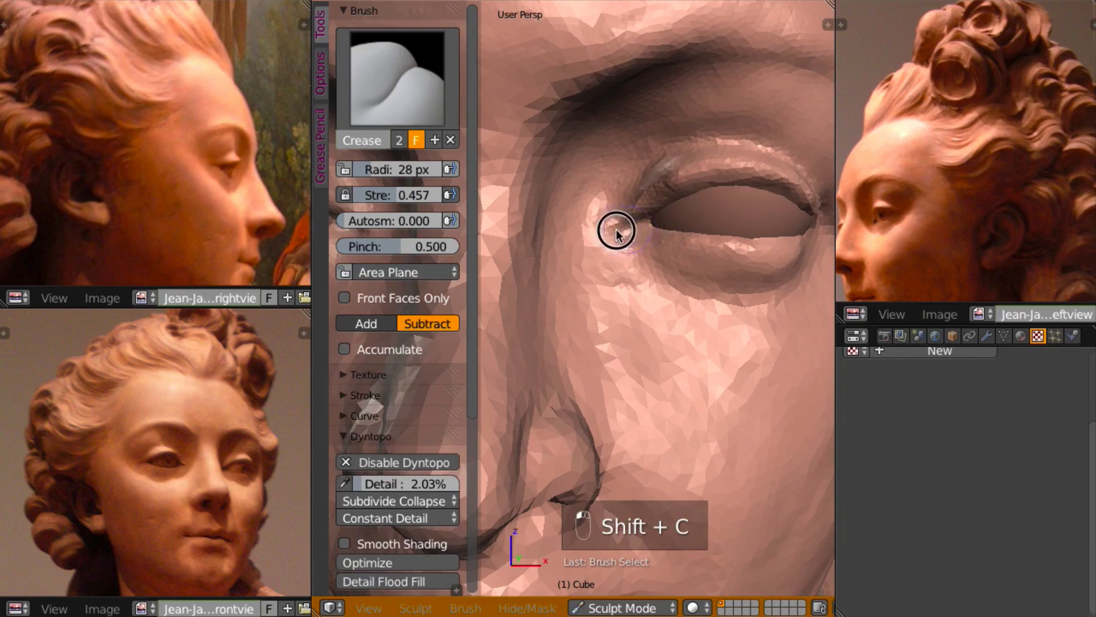
mouse_move(617, 234)
middle_down()
mouse_move(643, 220)
mouse_move(672, 231)
middle_up()
mouse_move(617, 244)
mouse_down()
mouse_move(662, 237)
mouse_move(730, 254)
mouse_up()
mouse_move(769, 249)
middle_down()
mouse_move(676, 276)
mouse_move(743, 245)
mouse_move(765, 251)
middle_up()
drag(758, 252, 799, 235)
mouse_move(800, 234)
middle_down()
mouse_move(702, 192)
mouse_move(781, 232)
mouse_move(829, 184)
mouse_move(803, 146)
mouse_move(814, 163)
mouse_move(774, 166)
middle_up()
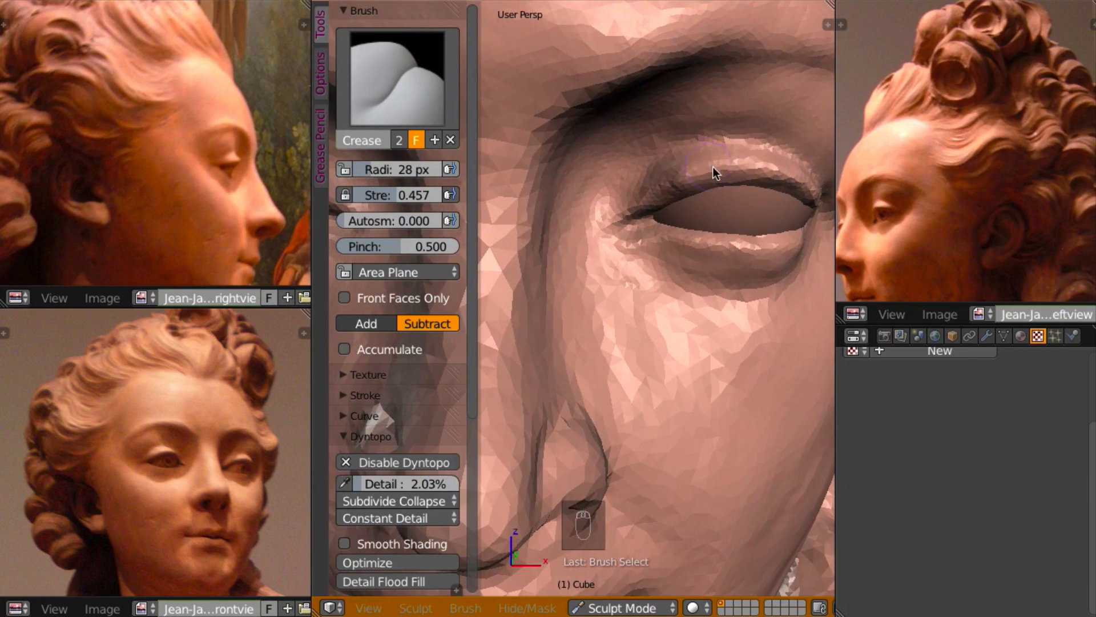
- Add volume beneath the lower eyelid with the Clay brush
key(c)
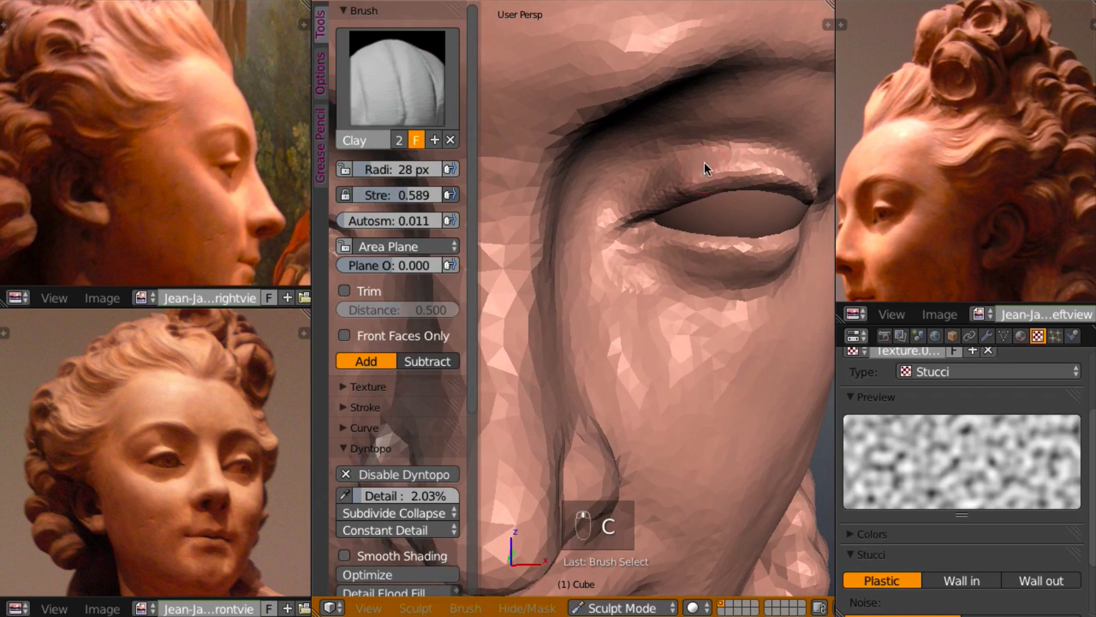
mouse_move(692, 164)
middle_down()
mouse_move(611, 125)
mouse_move(677, 129)
mouse_move(705, 230)
mouse_move(705, 205)
mouse_move(691, 276)
middle_up()
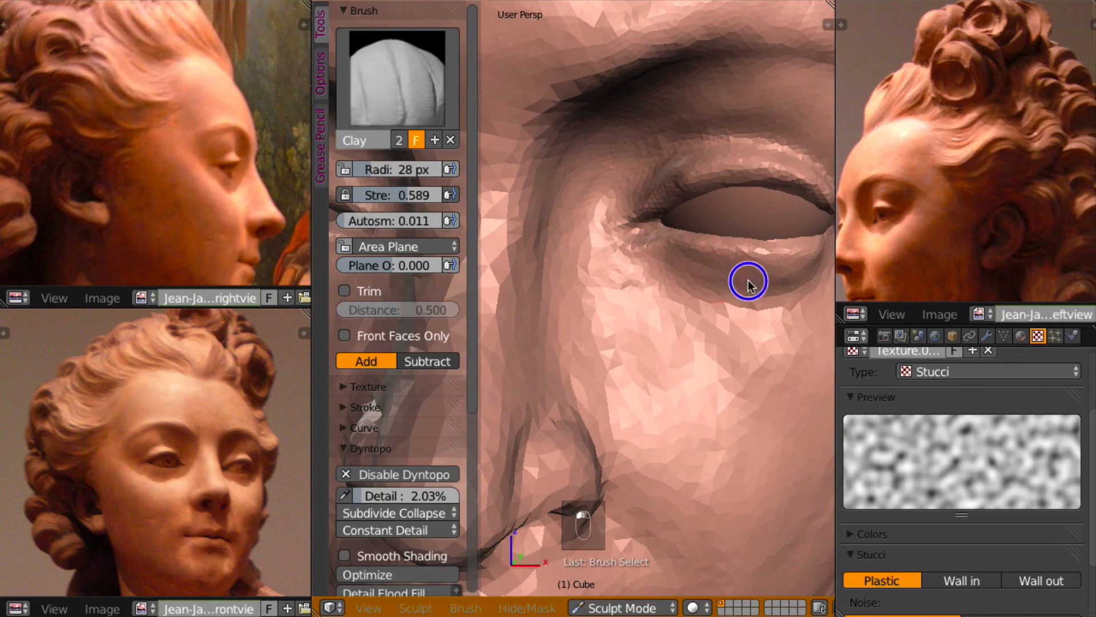
drag(748, 281, 813, 272)
- Fill out the forehead from the brow area up to the hairline with Clay brush strokes
mouse_move(737, 280)
middle_down()
mouse_move(689, 255)
mouse_move(768, 257)
mouse_move(766, 269)
mouse_move(724, 276)
mouse_move(539, 280)
mouse_move(523, 270)
mouse_move(799, 280)
mouse_move(772, 285)
mouse_move(746, 280)
mouse_move(745, 268)
mouse_move(725, 291)
mouse_move(703, 286)
mouse_move(701, 340)
mouse_move(551, 297)
middle_up()
scroll(659, 267, down, 4)
scroll(657, 268, down, 8)
scroll(724, 277, up, 5)
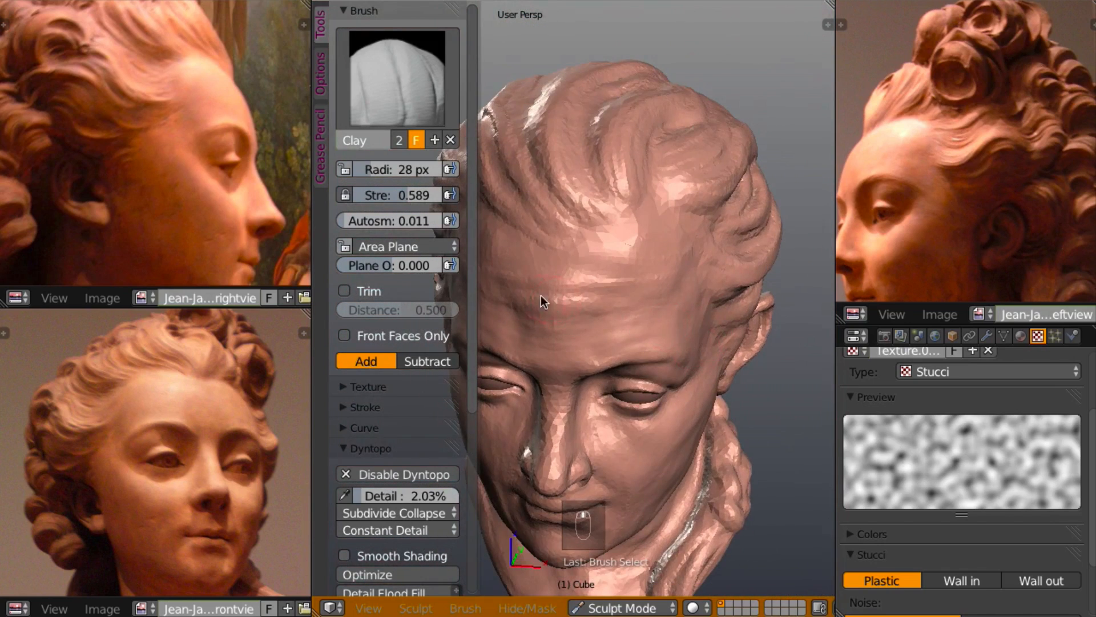
mouse_move(525, 295)
mouse_down()
mouse_move(592, 287)
mouse_move(558, 274)
mouse_move(626, 269)
mouse_move(649, 234)
mouse_move(633, 239)
mouse_up()
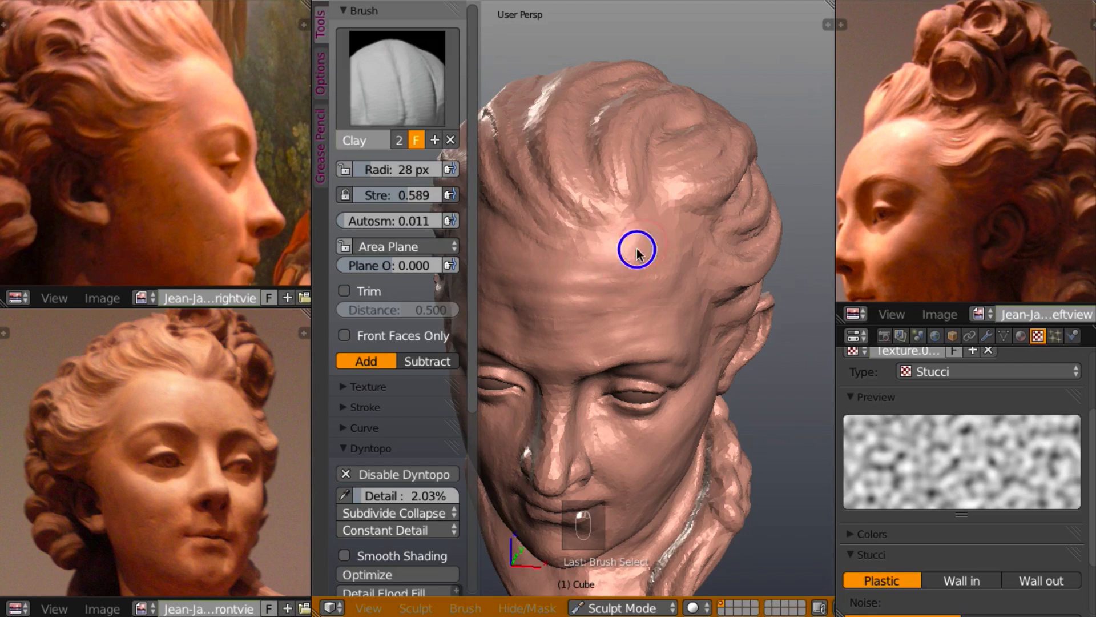
mouse_move(615, 266)
mouse_down()
mouse_move(645, 268)
mouse_move(538, 311)
mouse_move(590, 289)
mouse_up()
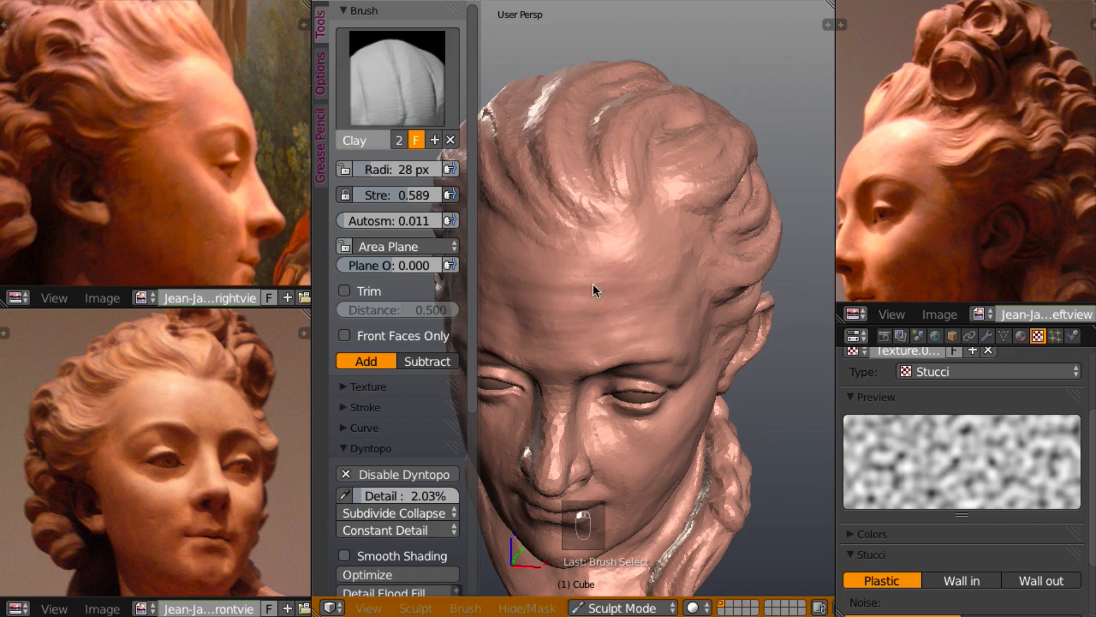
mouse_move(589, 289)
middle_down()
mouse_move(514, 289)
mouse_move(585, 256)
middle_up()
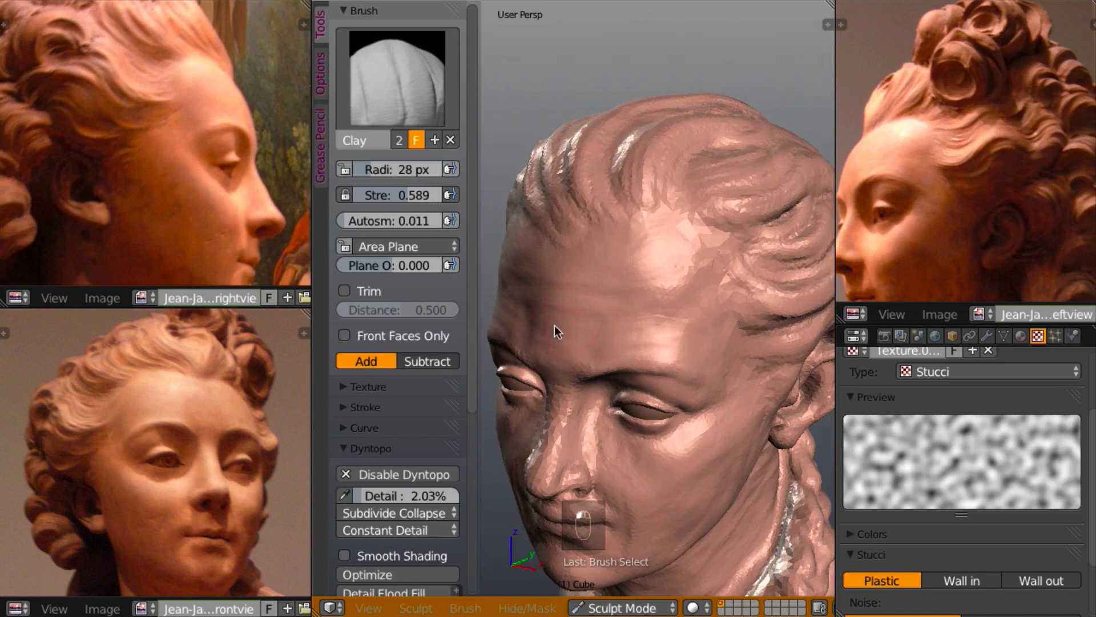
mouse_move(569, 306)
middle_down()
mouse_move(455, 274)
mouse_move(525, 283)
mouse_move(605, 327)
mouse_move(604, 279)
middle_up()
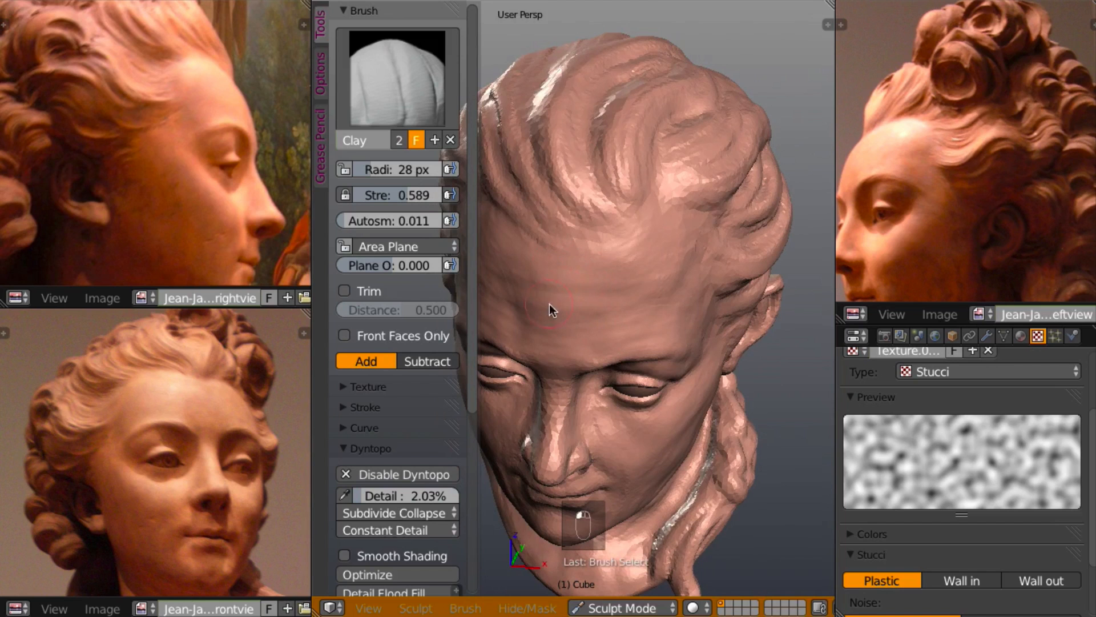
- Even out the bumps across the centre and upper side of the forehead with the Scrape brush
mouse_move(563, 296)
middle_down()
mouse_move(477, 220)
mouse_move(554, 300)
mouse_move(631, 326)
middle_up()
key(l)
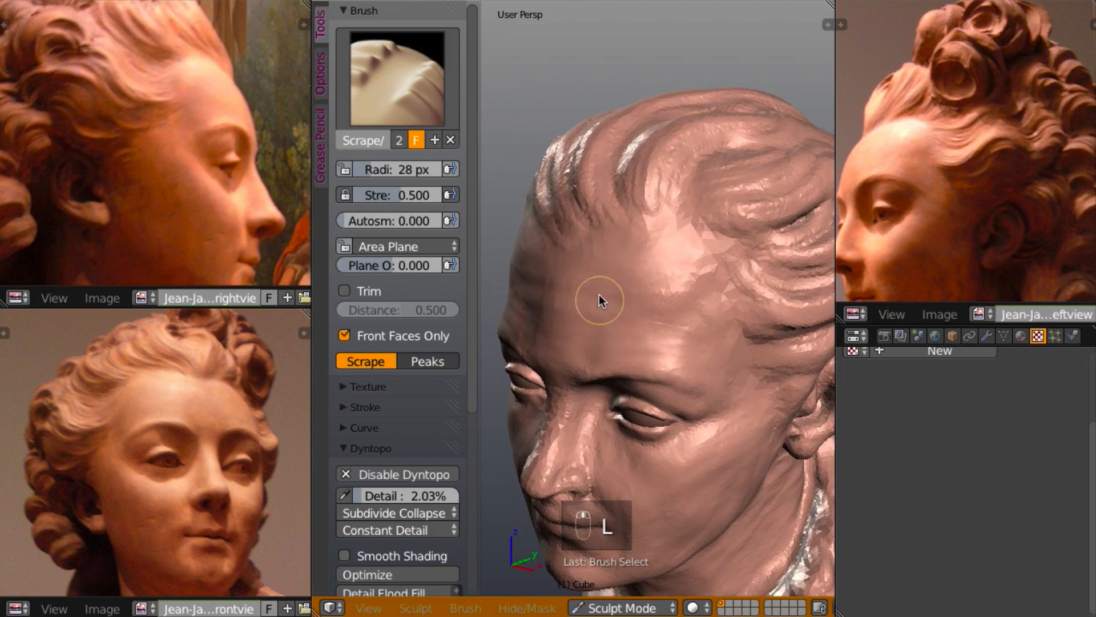
mouse_move(573, 284)
mouse_down()
mouse_move(541, 309)
mouse_move(592, 291)
mouse_move(586, 305)
mouse_move(542, 314)
mouse_up()
mouse_move(543, 313)
middle_down()
mouse_move(720, 268)
mouse_move(578, 309)
mouse_move(636, 310)
mouse_move(643, 286)
middle_up()
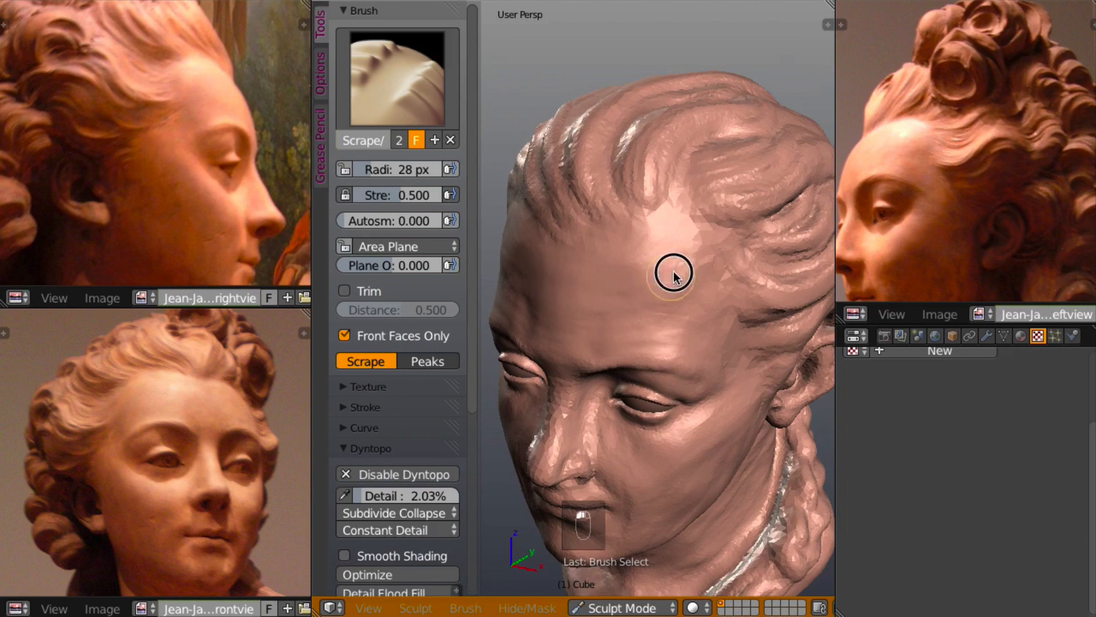
mouse_move(674, 272)
mouse_down()
mouse_move(653, 256)
mouse_move(682, 275)
mouse_move(642, 286)
mouse_up()
mouse_move(636, 285)
middle_down()
mouse_move(575, 239)
mouse_move(666, 299)
middle_up()
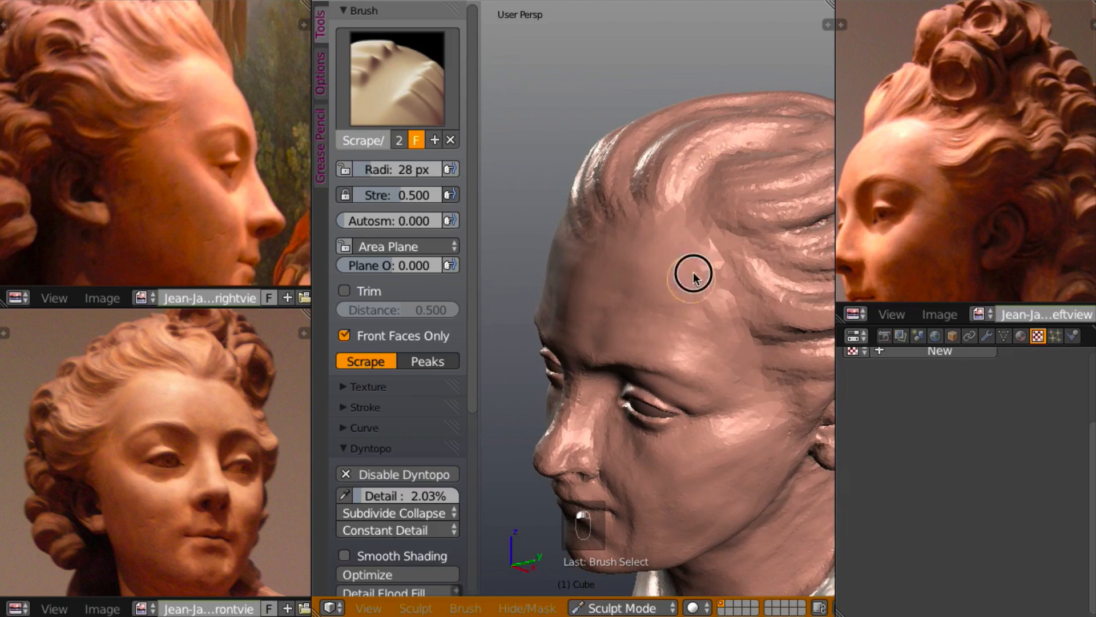
mouse_move(679, 296)
middle_down()
mouse_move(671, 310)
mouse_move(619, 300)
middle_up()
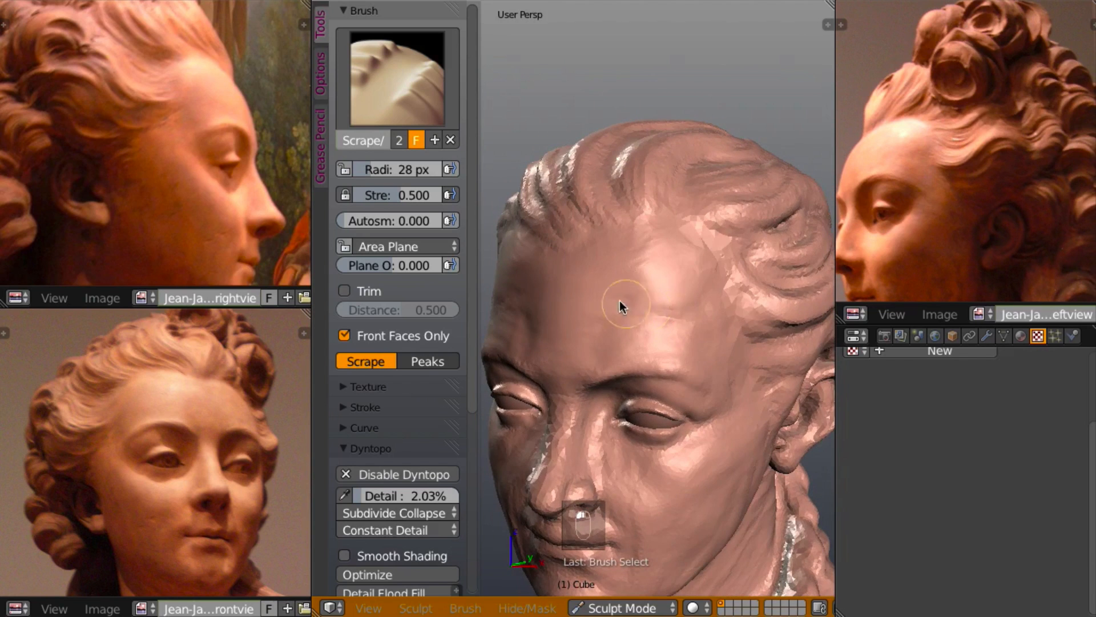
mouse_move(630, 285)
mouse_down()
mouse_move(668, 269)
mouse_move(667, 257)
mouse_up()
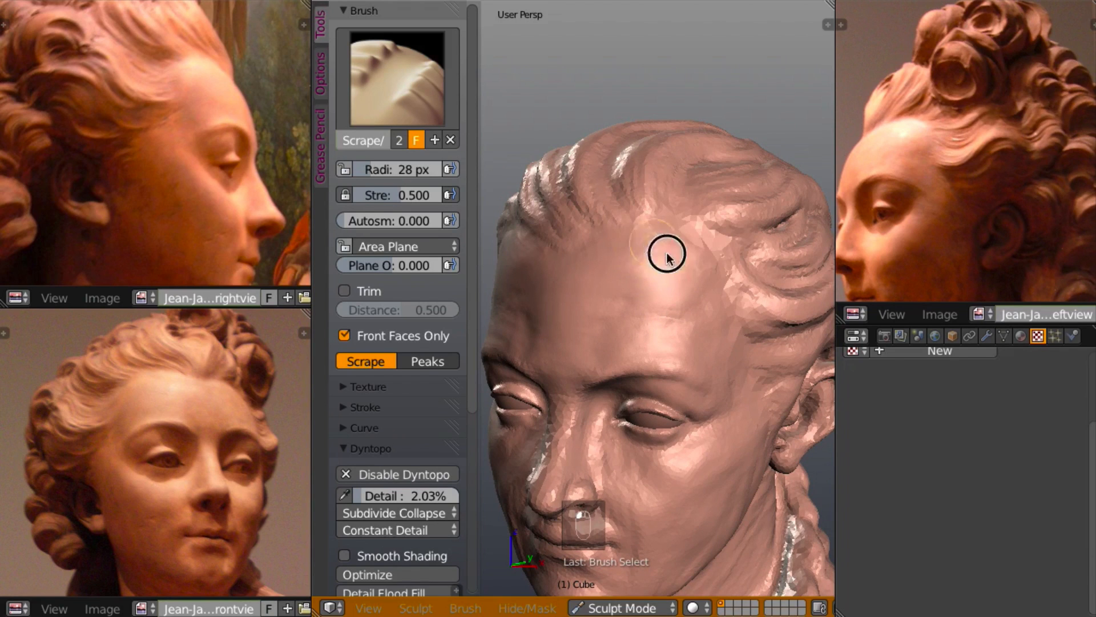
drag(641, 294, 634, 298)
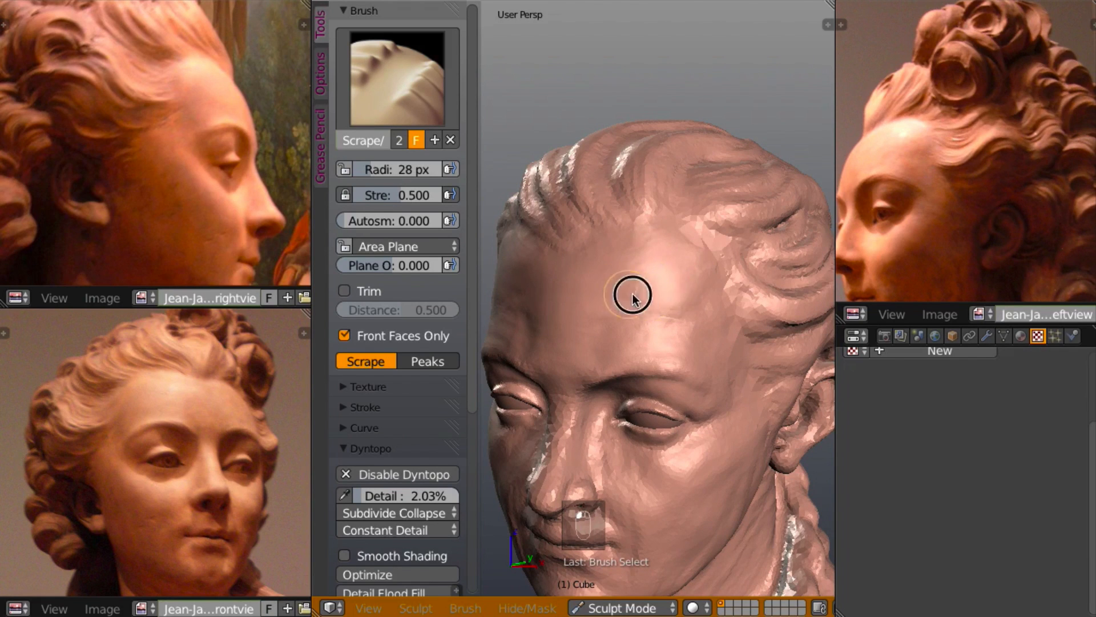
- Switch back to the Clay brush and build up the upper forehead just below the hairline
mouse_move(671, 313)
middle_down()
mouse_move(548, 284)
mouse_move(656, 289)
mouse_move(669, 273)
middle_up()
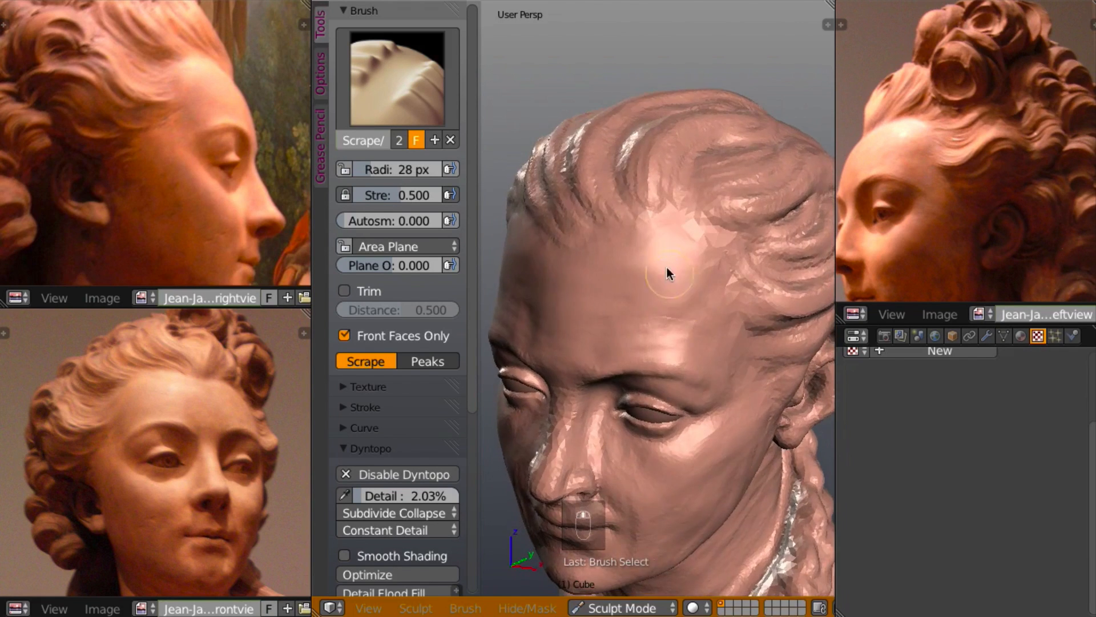
key(c)
mouse_move(665, 197)
middle_down()
mouse_move(673, 275)
mouse_move(634, 248)
middle_up()
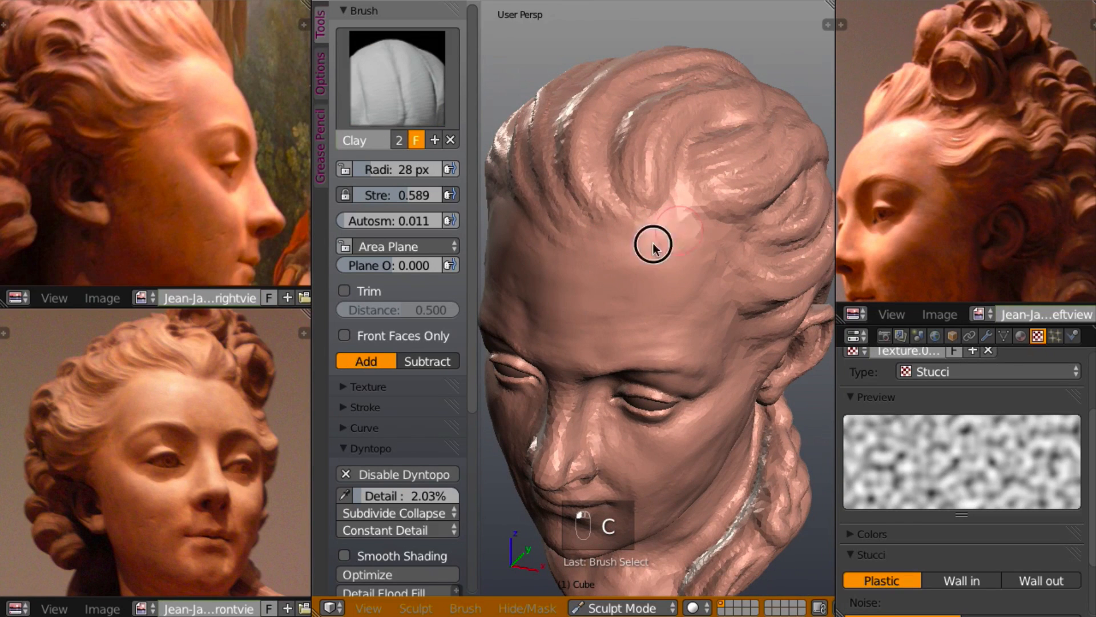
mouse_move(653, 246)
mouse_down()
mouse_move(606, 254)
mouse_move(661, 284)
mouse_up()
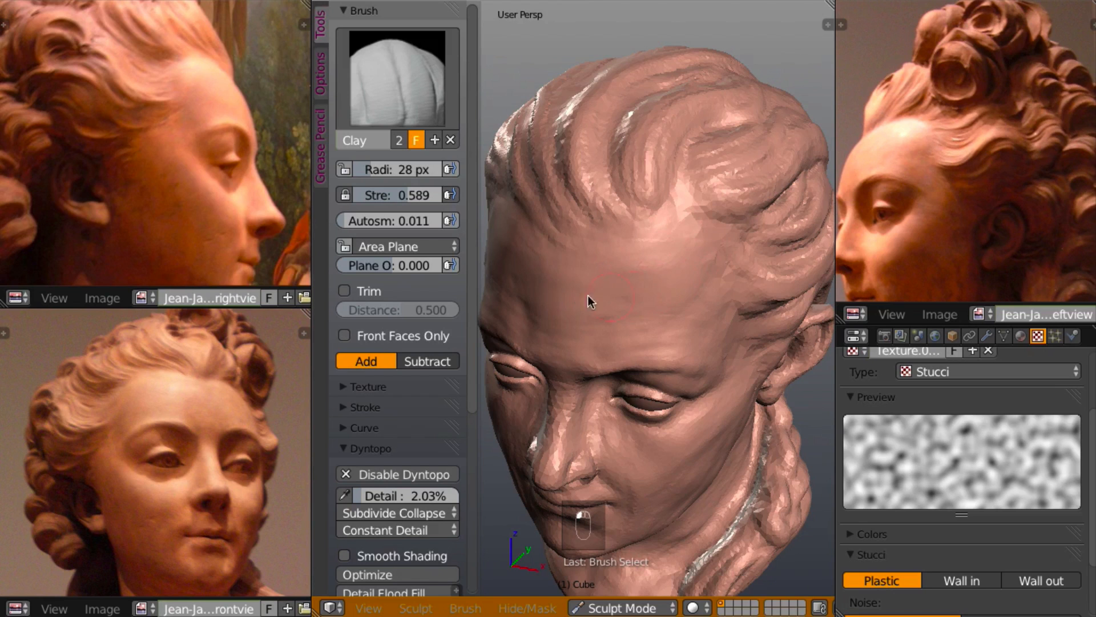
- Build up the temple between the hairline and the outer end of the eyebrow with the Clay brush
mouse_move(587, 295)
middle_down()
mouse_move(617, 203)
mouse_move(629, 286)
mouse_move(591, 320)
middle_up()
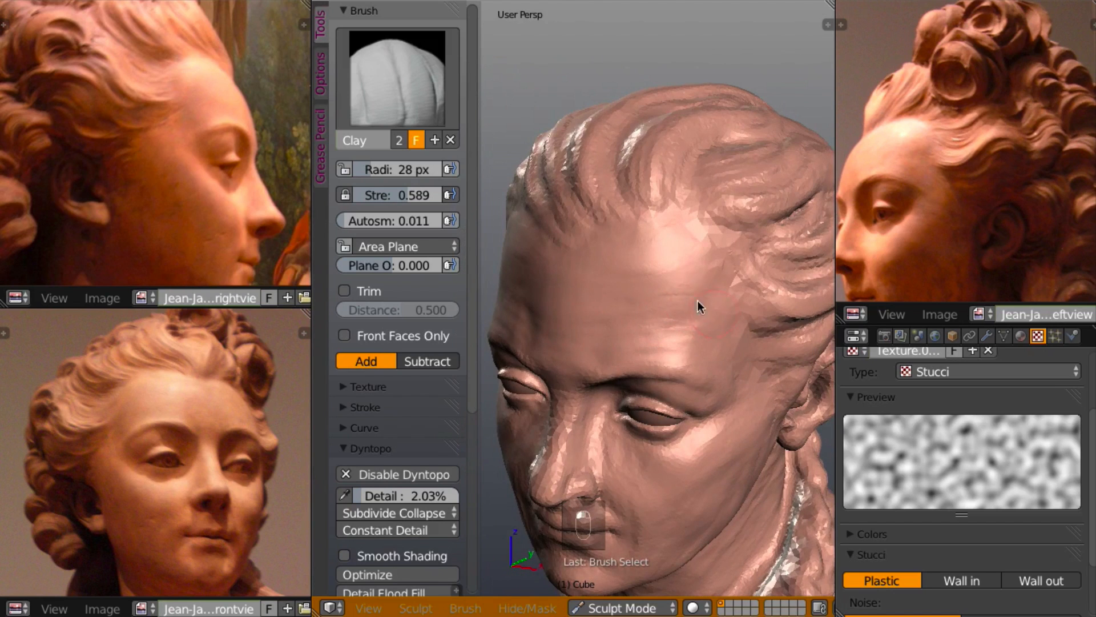
drag(722, 298, 709, 257)
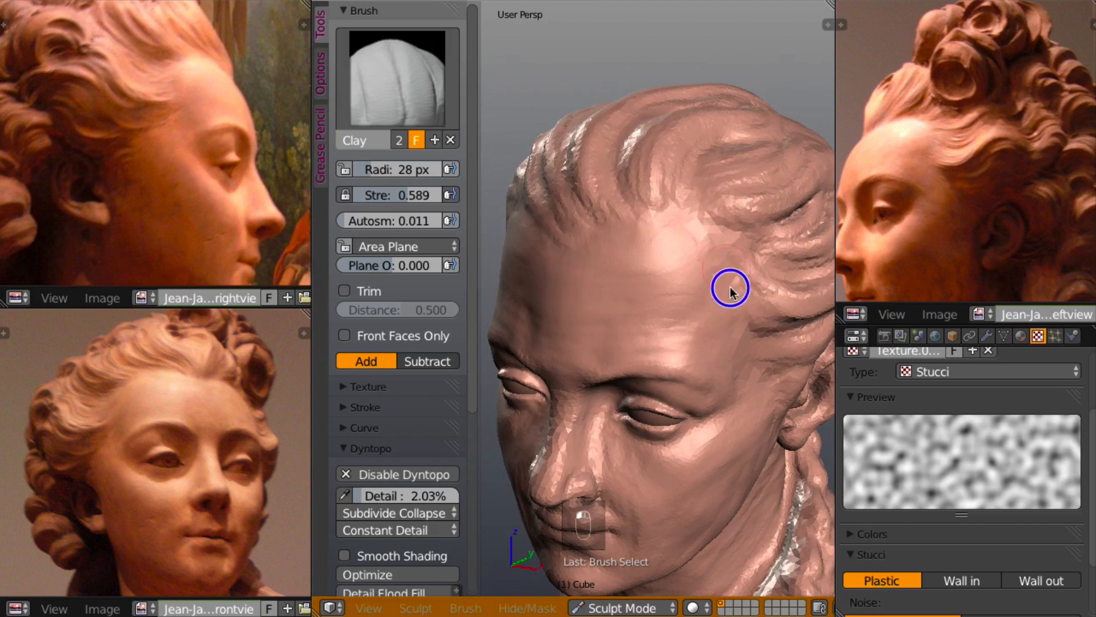
mouse_move(720, 278)
middle_down()
mouse_move(670, 286)
mouse_move(715, 354)
mouse_move(712, 309)
middle_up()
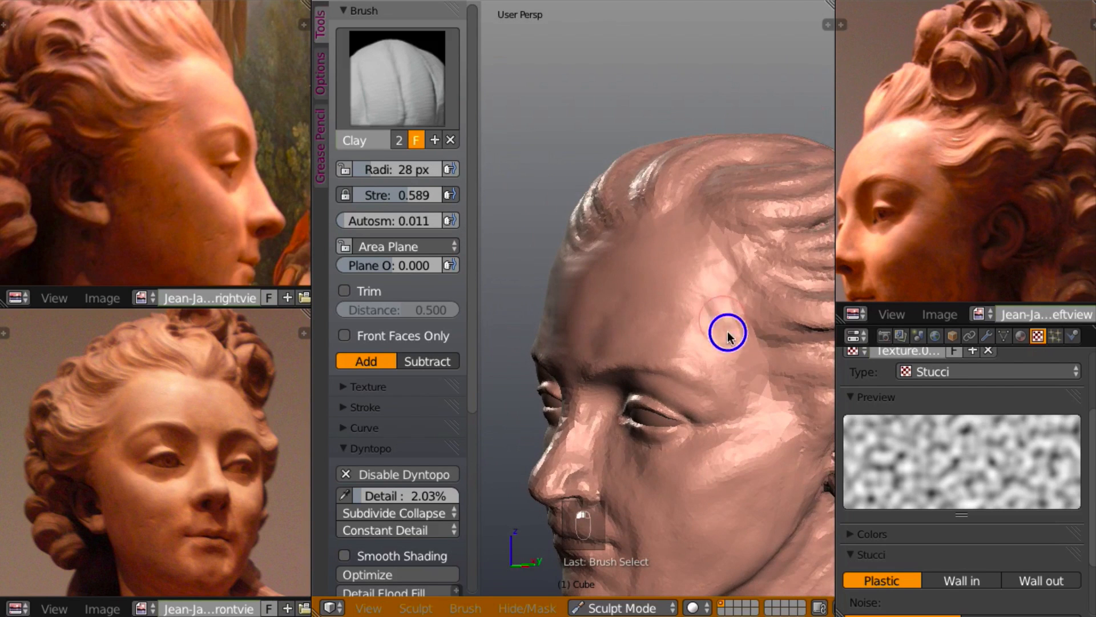
drag(727, 332, 735, 335)
mouse_move(732, 343)
middle_down()
mouse_move(718, 389)
mouse_move(730, 361)
middle_up()
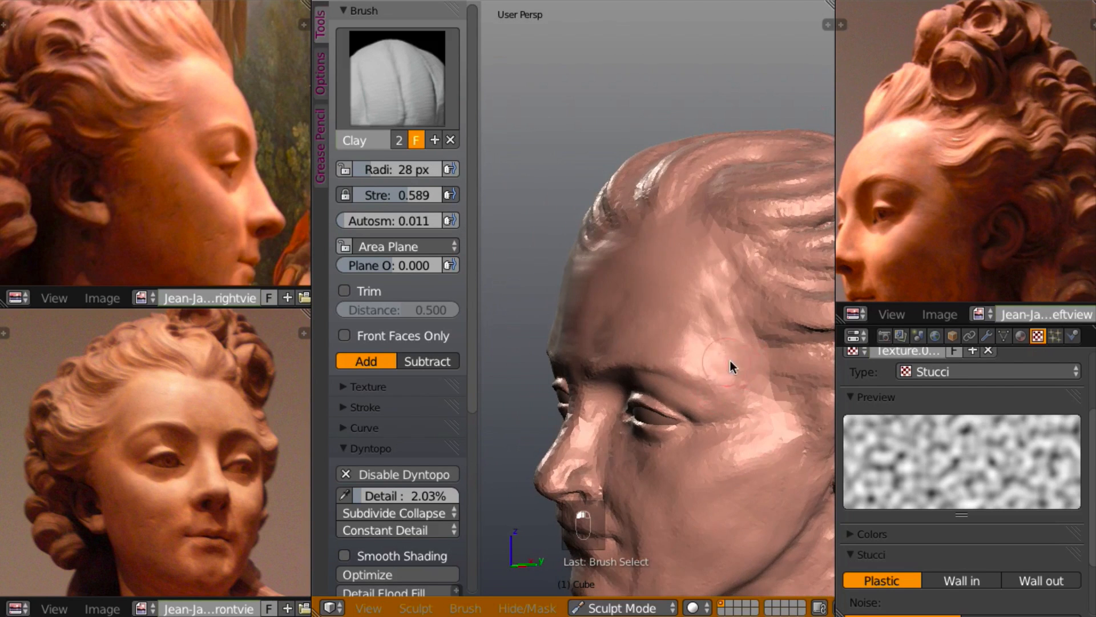
drag(738, 334, 763, 393)
mouse_move(828, 375)
middle_down()
mouse_move(751, 394)
mouse_move(765, 457)
mouse_move(711, 368)
middle_up()
drag(713, 355, 756, 387)
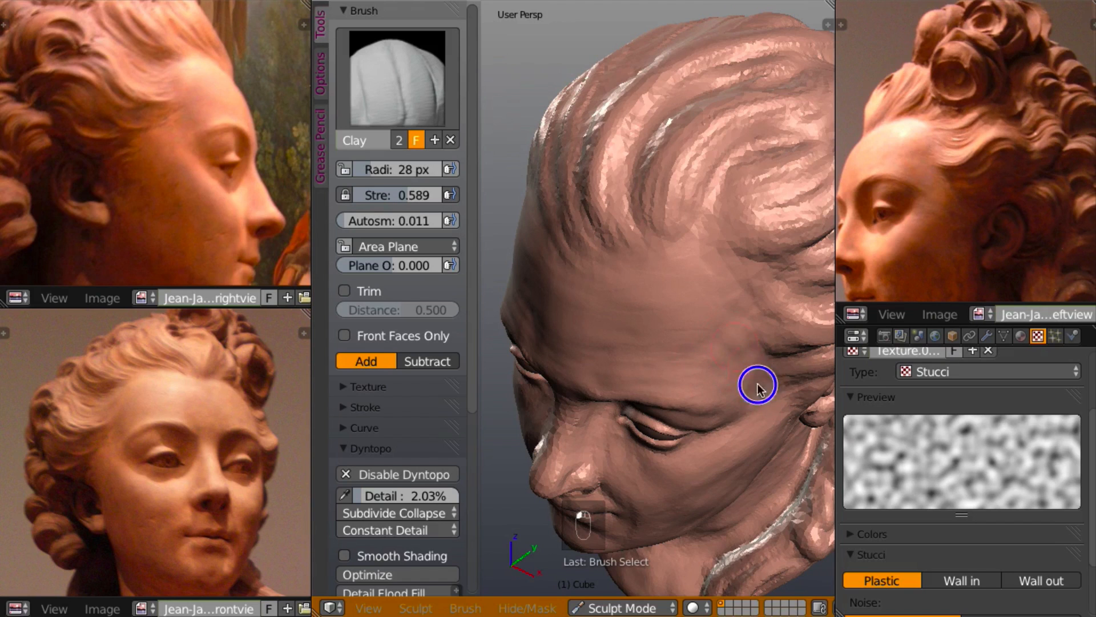
mouse_move(756, 387)
middle_down()
mouse_move(773, 327)
mouse_move(825, 297)
mouse_move(746, 328)
mouse_move(857, 269)
mouse_move(738, 301)
mouse_move(857, 249)
mouse_move(766, 282)
middle_up()
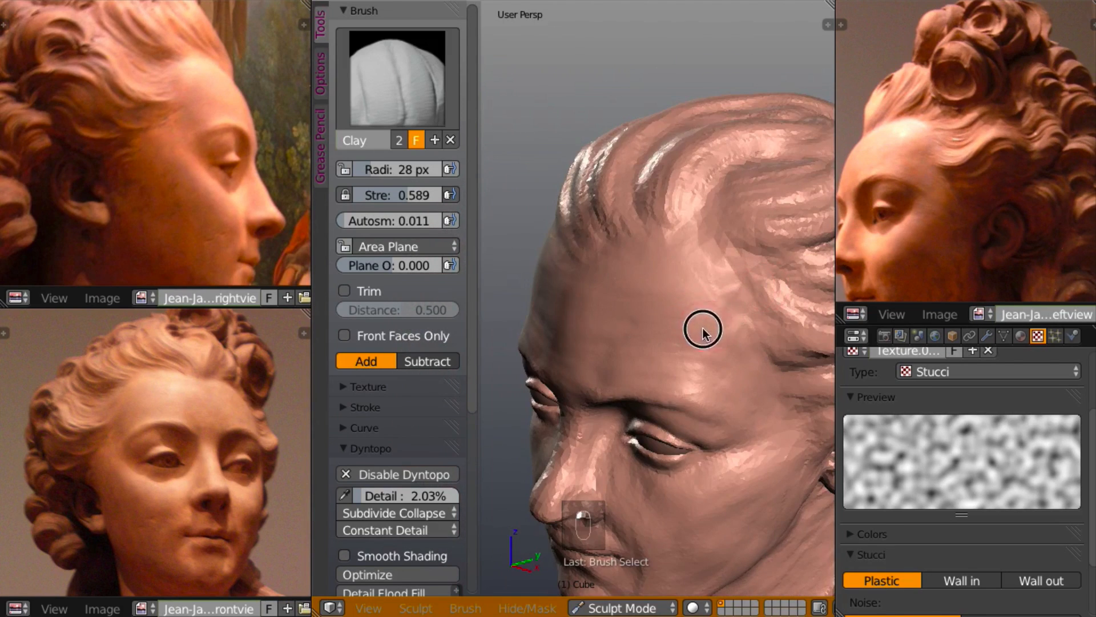
- Enlarge the face in the front reference image and build up the nose bridge down towards the tip with the Clay brush
mouse_move(704, 334)
middle_down()
mouse_move(782, 311)
mouse_move(822, 268)
mouse_move(721, 297)
mouse_move(789, 316)
mouse_move(820, 301)
mouse_move(790, 339)
mouse_move(789, 299)
middle_up()
mouse_move(717, 381)
middle_down()
mouse_move(721, 354)
mouse_move(742, 389)
mouse_move(738, 378)
mouse_move(739, 388)
mouse_move(688, 411)
middle_up()
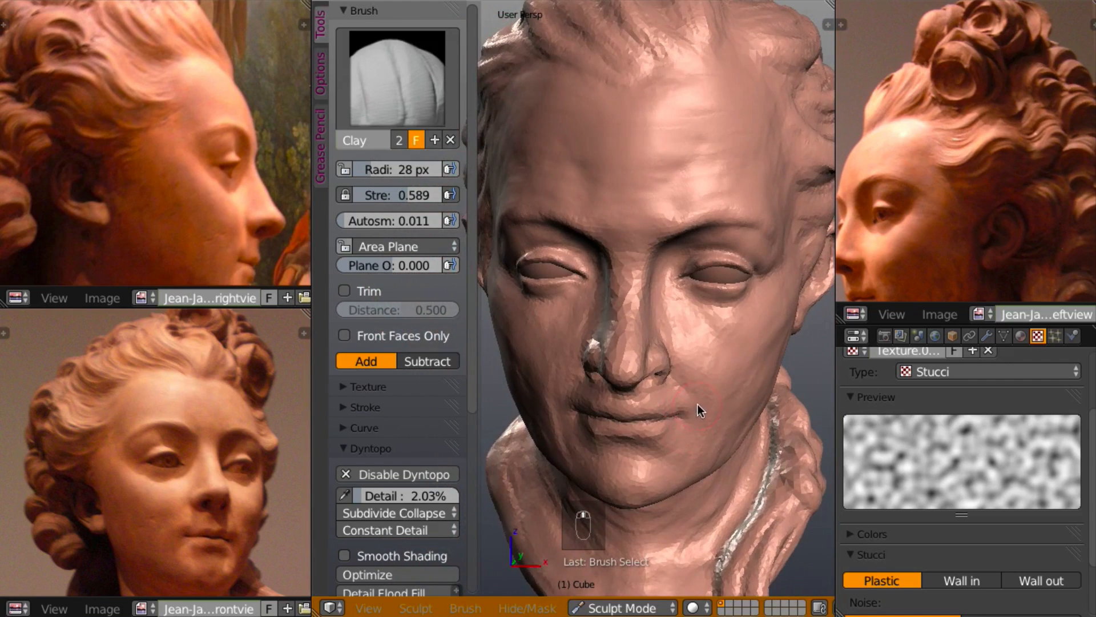
scroll(701, 402, up, 3)
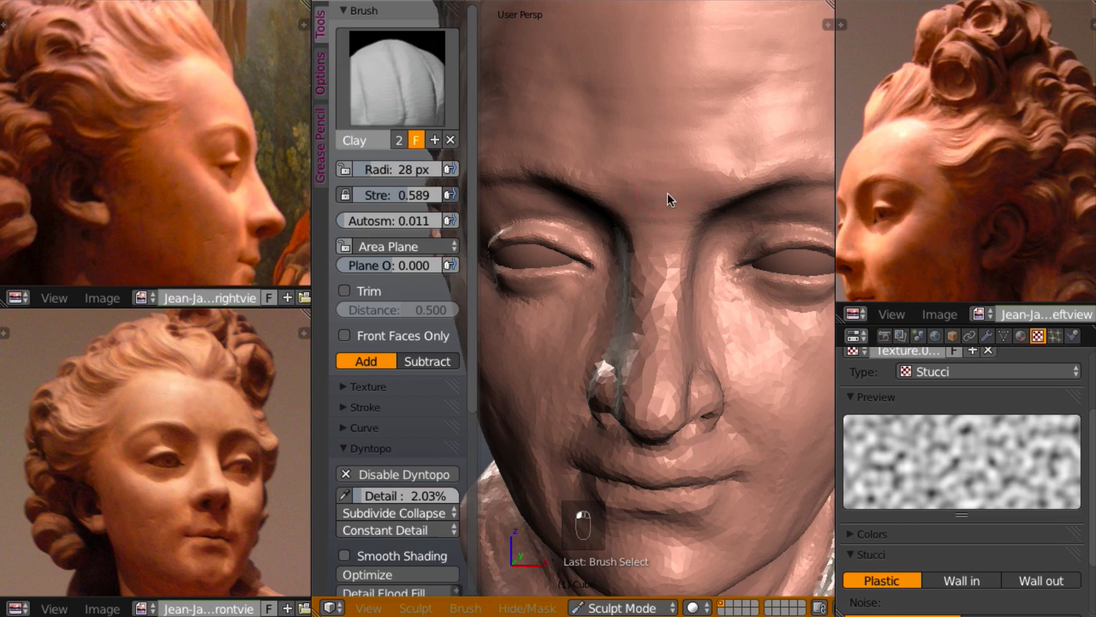
mouse_move(667, 194)
middle_down()
mouse_move(721, 174)
mouse_move(570, 225)
middle_up()
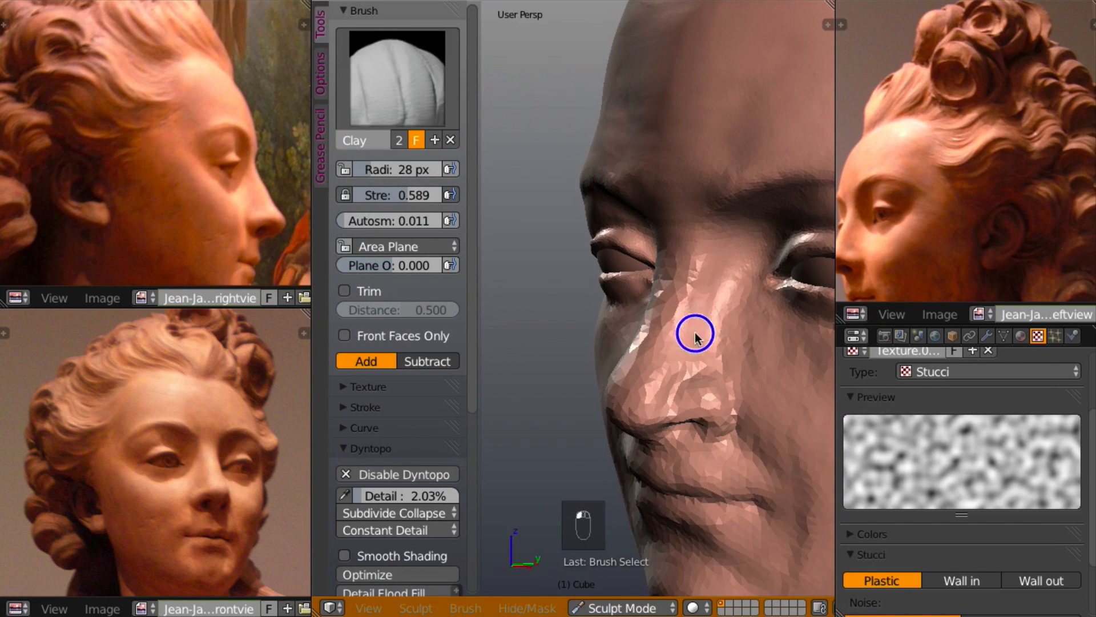
scroll(226, 446, up, 3)
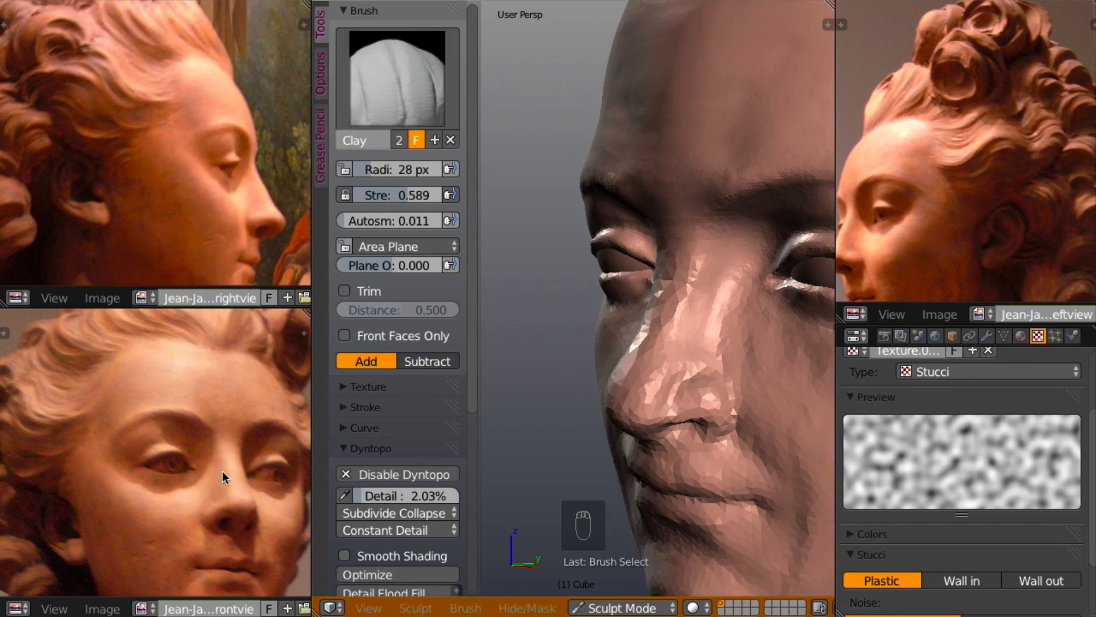
mouse_move(715, 380)
middle_down()
mouse_move(790, 377)
mouse_move(663, 307)
middle_up()
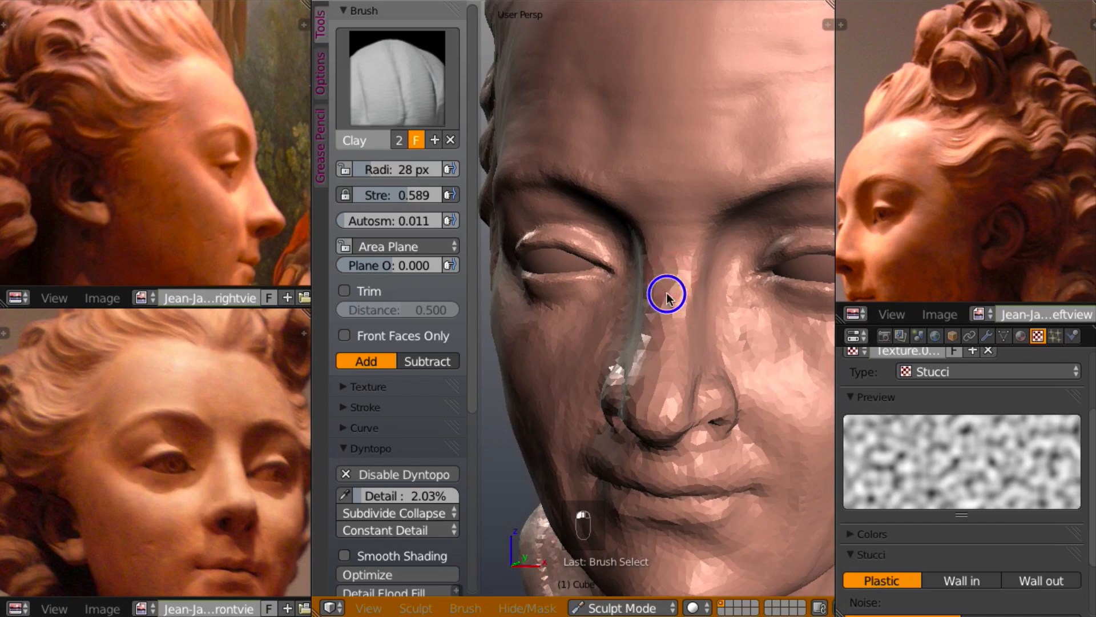
drag(667, 296, 672, 278)
mouse_move(672, 345)
mouse_down()
mouse_move(683, 279)
mouse_move(670, 392)
mouse_up()
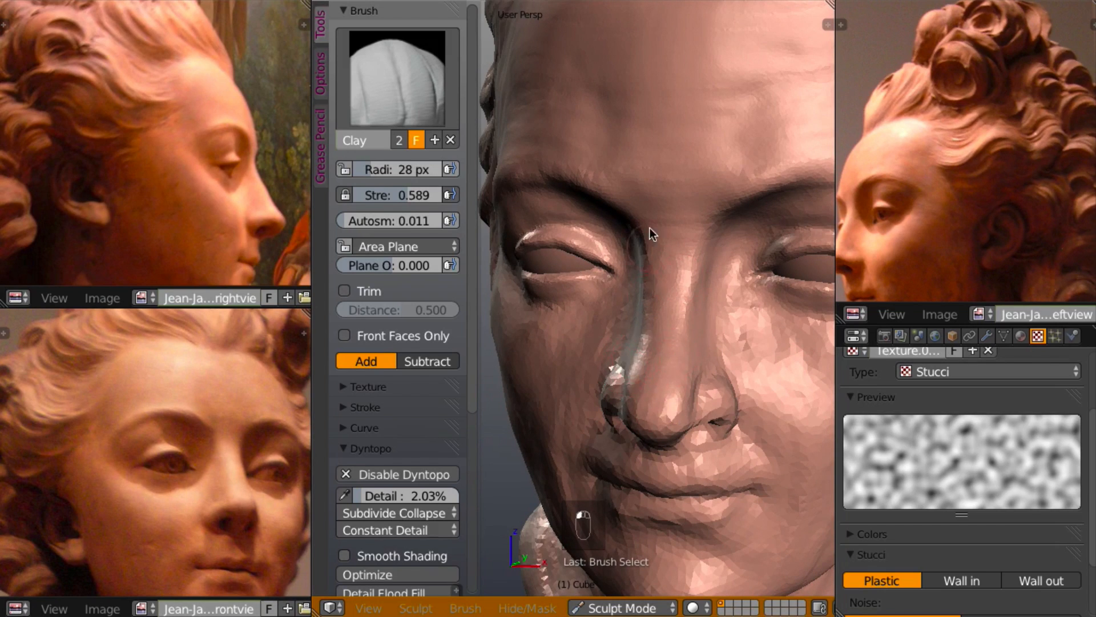
- Build up the side of the nose between the tip and the nostril wing with the Clay brush
mouse_move(759, 317)
middle_down()
mouse_move(683, 311)
mouse_move(703, 380)
middle_up()
drag(704, 379, 684, 410)
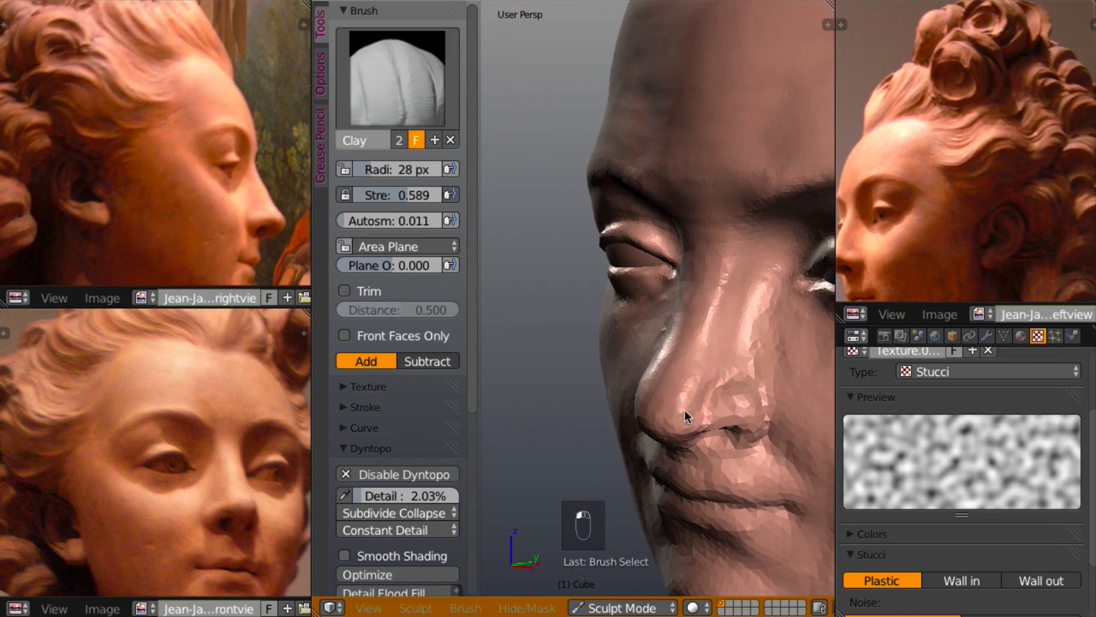
mouse_move(673, 432)
middle_down()
mouse_move(818, 360)
mouse_move(785, 404)
mouse_move(713, 406)
mouse_move(690, 447)
mouse_move(780, 403)
mouse_move(760, 423)
mouse_move(822, 352)
mouse_move(880, 344)
mouse_move(793, 395)
mouse_move(803, 391)
middle_up()
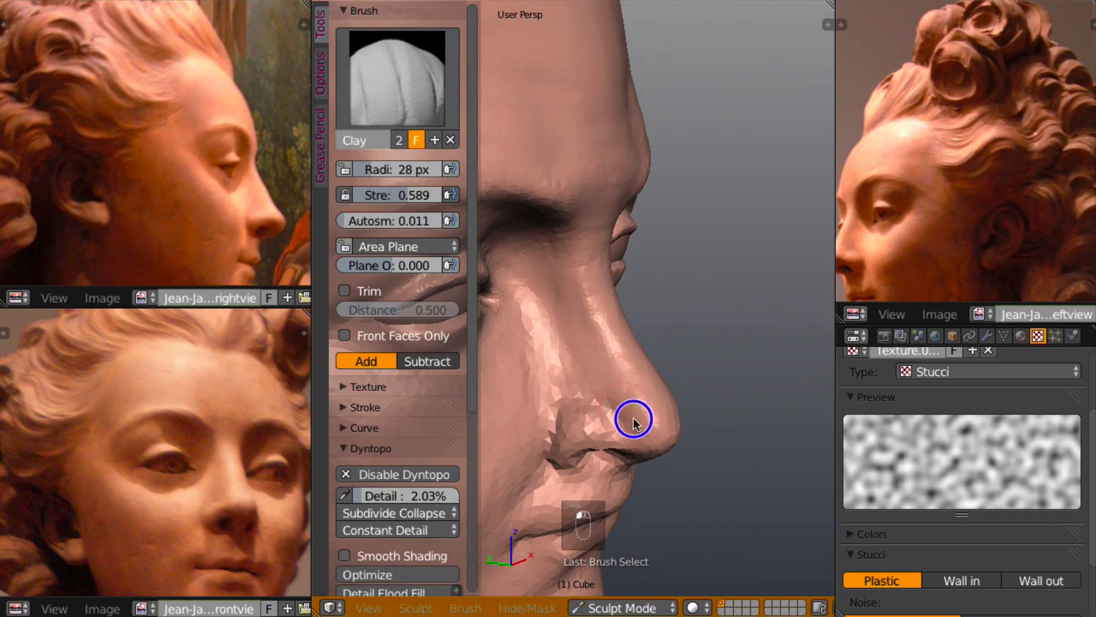
mouse_move(648, 431)
middle_down()
mouse_move(505, 395)
mouse_move(565, 386)
mouse_move(590, 324)
mouse_move(570, 252)
mouse_move(585, 227)
mouse_move(564, 409)
mouse_move(636, 405)
mouse_move(721, 372)
mouse_move(629, 368)
mouse_move(571, 303)
mouse_move(559, 265)
mouse_move(586, 362)
mouse_move(574, 389)
mouse_move(644, 284)
mouse_move(604, 302)
middle_up()
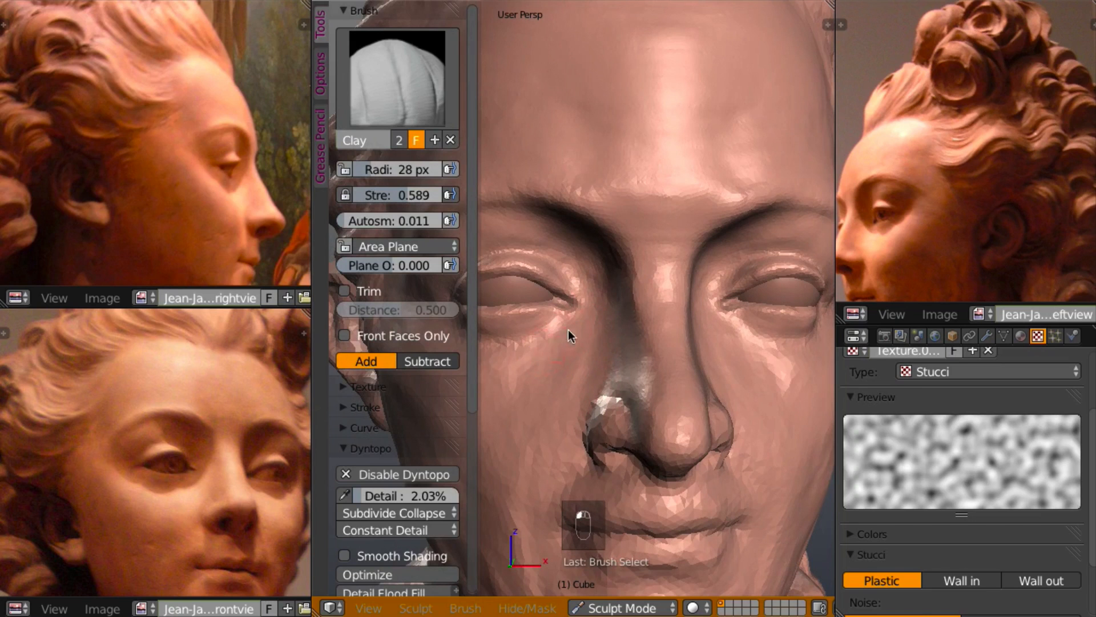
- Fill out the upper cheek below the model's left eye with the Clay brush
mouse_move(602, 360)
middle_down()
mouse_move(807, 379)
mouse_move(759, 365)
mouse_move(691, 394)
mouse_move(579, 265)
middle_up()
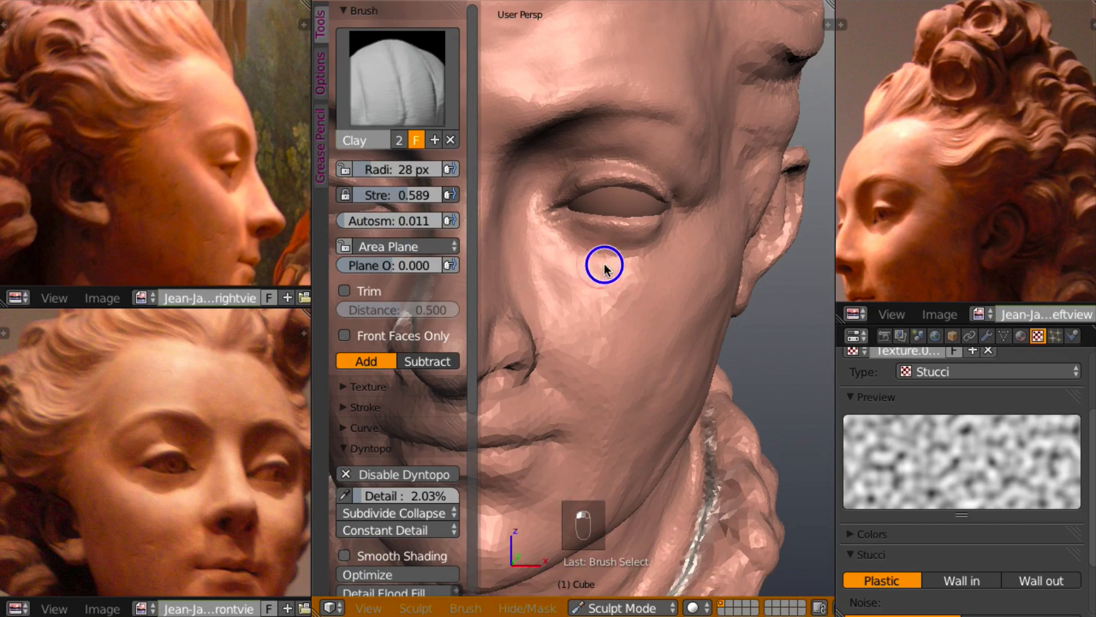
middle_drag(663, 290, 622, 289)
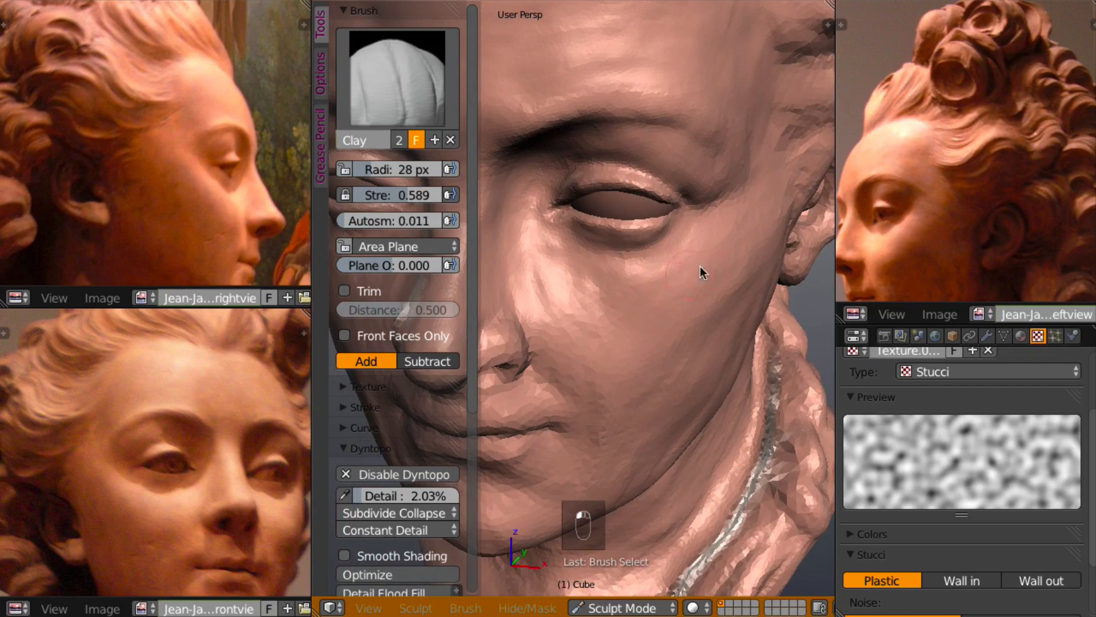
mouse_move(687, 318)
middle_down()
mouse_move(644, 270)
mouse_move(666, 242)
mouse_move(683, 265)
middle_up()
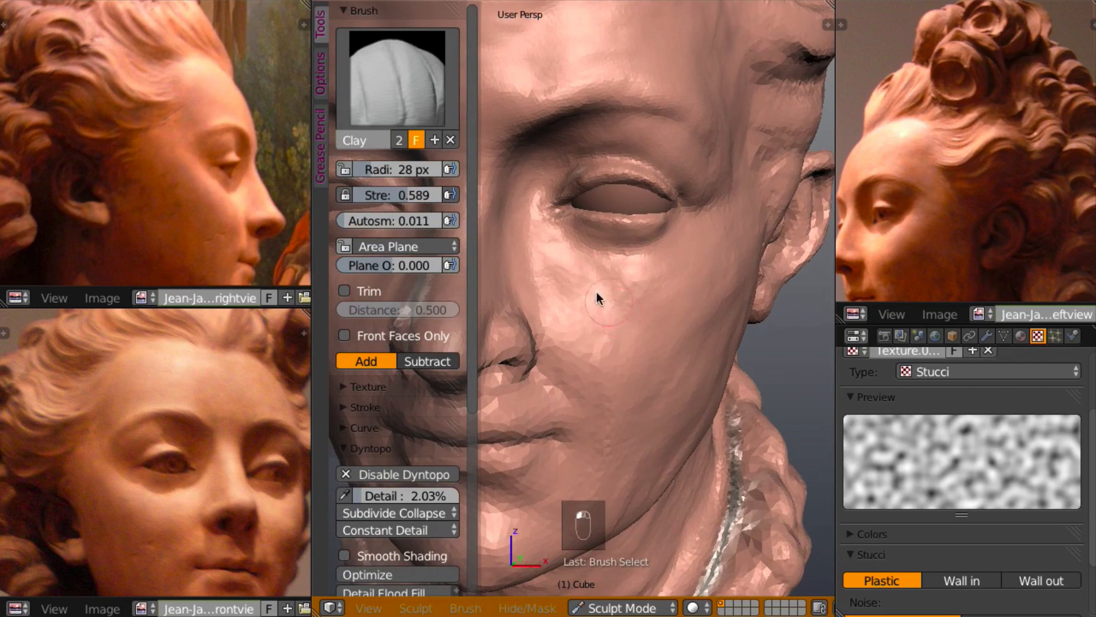
drag(597, 293, 618, 315)
middle_drag(659, 357, 573, 351)
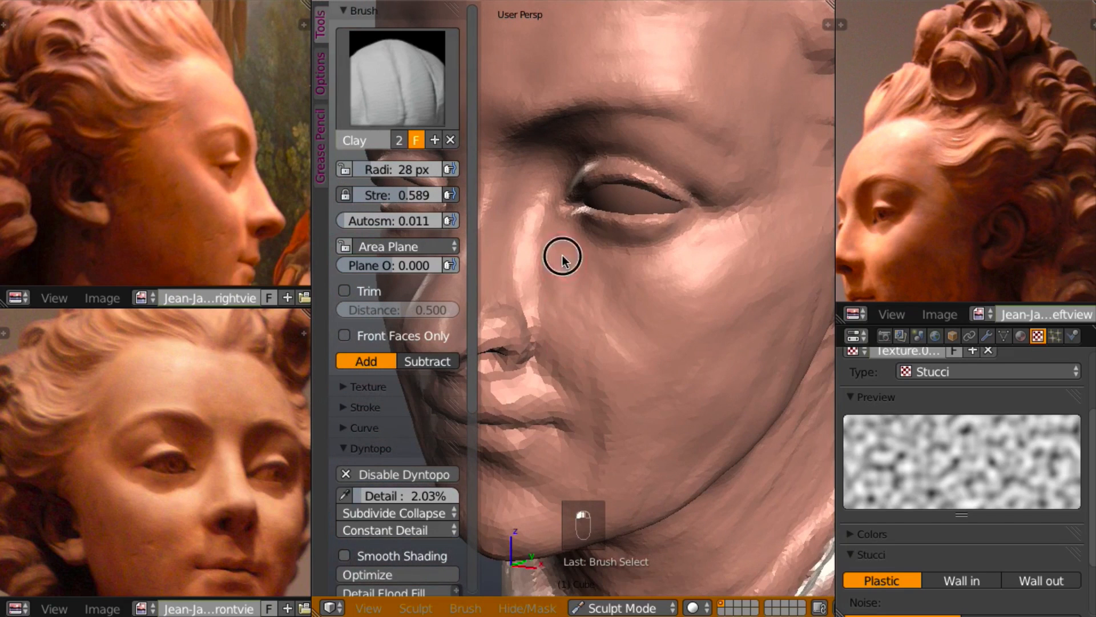
- Build up the cheek fold from beside the nostril down past the mouth corner with the Clay brush
mouse_move(556, 330)
mouse_down()
mouse_move(571, 372)
mouse_move(595, 352)
mouse_move(563, 371)
mouse_up()
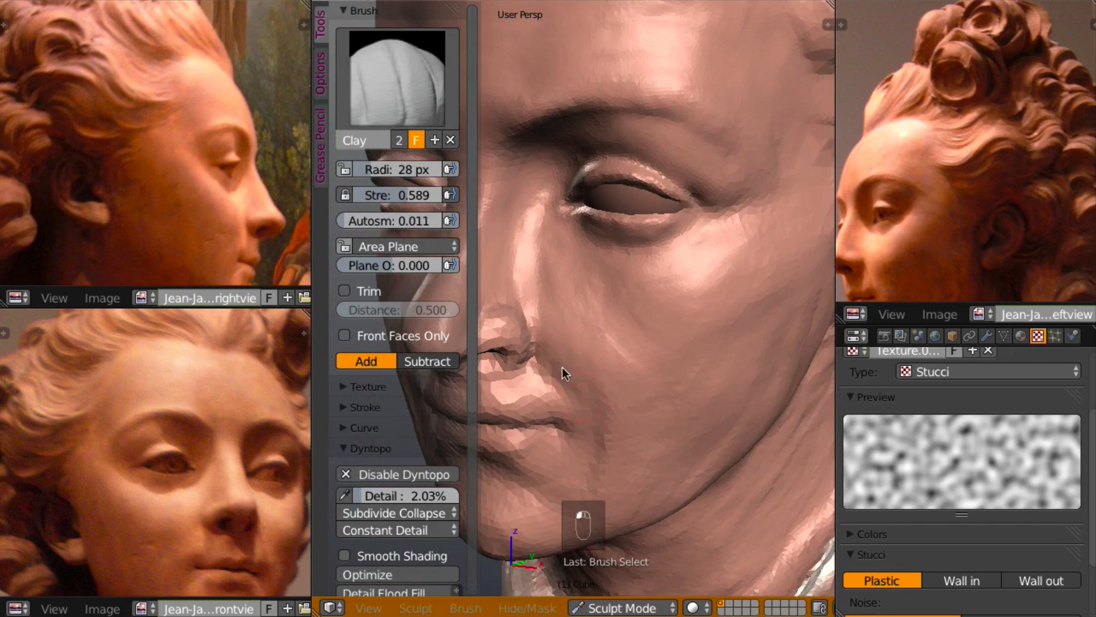
mouse_move(574, 422)
mouse_down()
mouse_move(589, 450)
mouse_move(587, 500)
mouse_up()
mouse_move(563, 409)
middle_down()
mouse_move(587, 387)
mouse_move(632, 406)
mouse_move(565, 354)
middle_up()
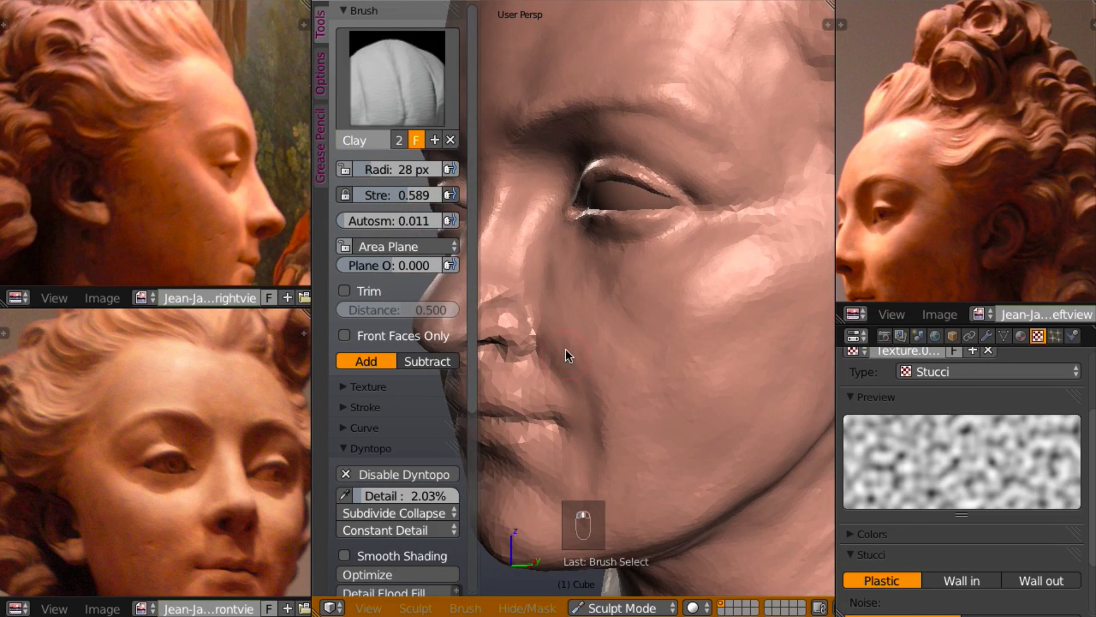
drag(584, 393, 570, 368)
drag(603, 432, 602, 417)
drag(599, 464, 594, 479)
mouse_move(573, 419)
middle_down()
mouse_move(571, 402)
mouse_move(618, 403)
middle_up()
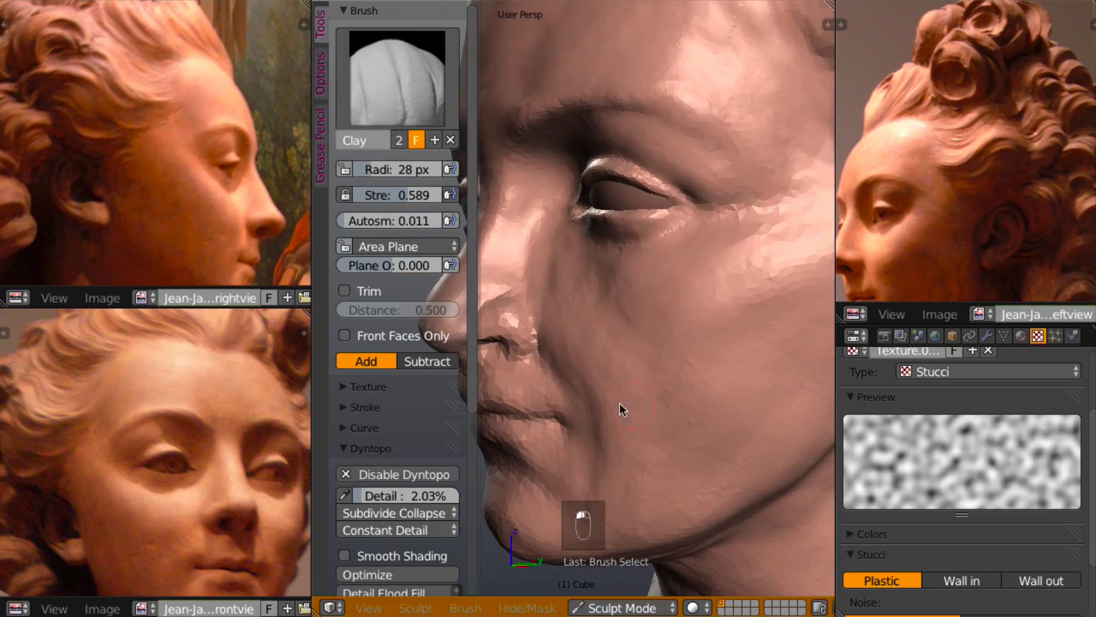
middle_drag(547, 393, 556, 364)
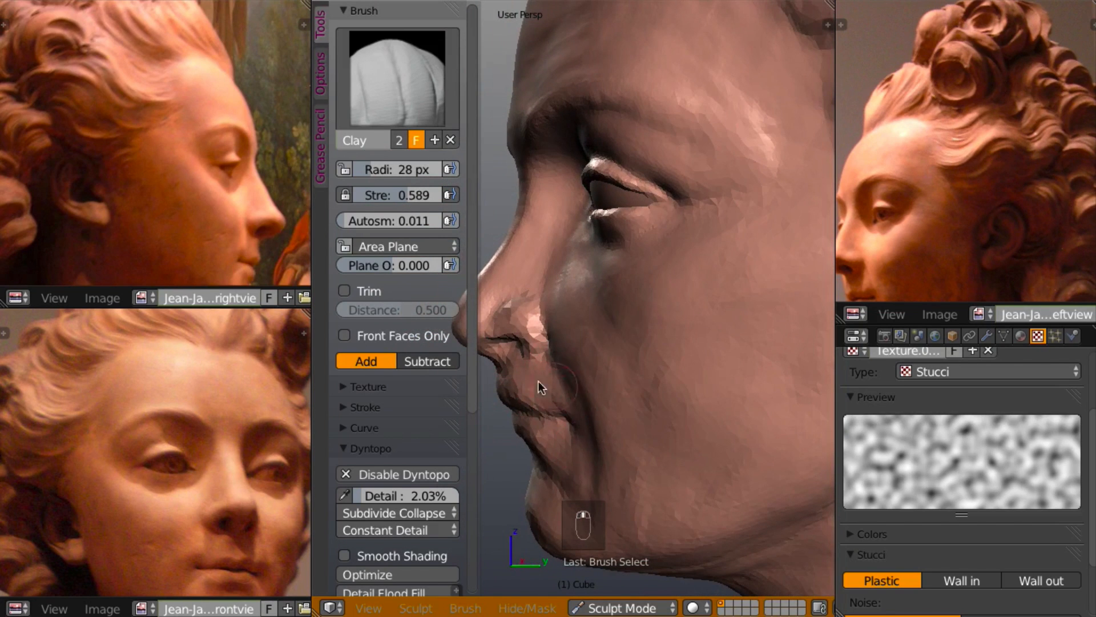
- Compare with the enlarged side reference photo and soften the cheek fold beside the mouth corner with the Clay brush
scroll(264, 226, down, 3)
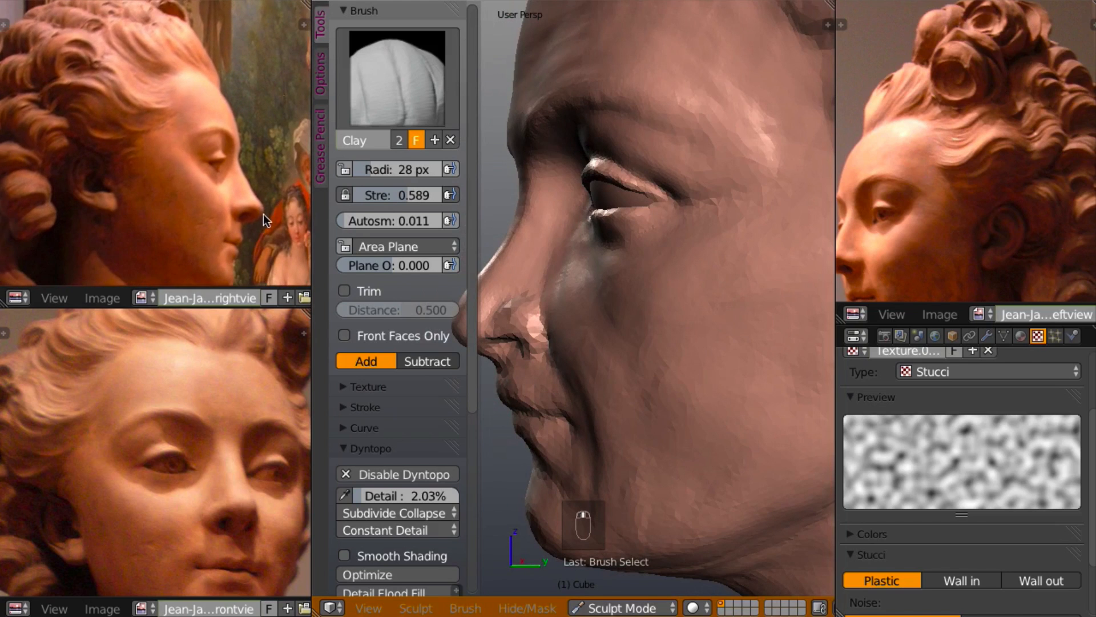
scroll(263, 213, up, 3)
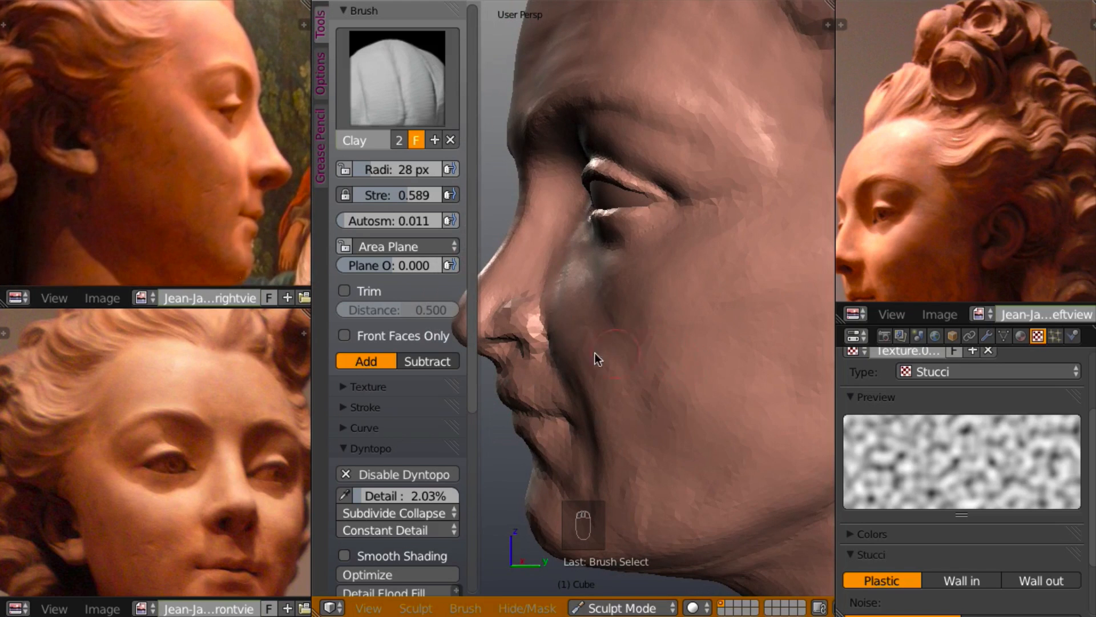
mouse_move(594, 352)
middle_down()
mouse_move(674, 389)
mouse_move(753, 372)
mouse_move(713, 396)
middle_up()
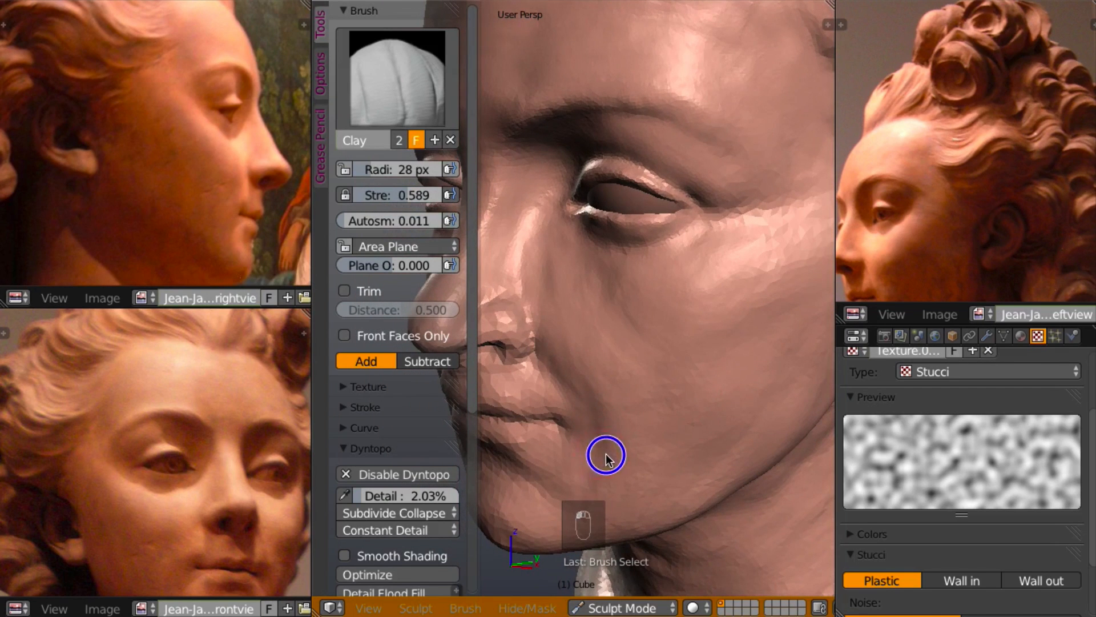
drag(604, 401, 607, 440)
mouse_move(612, 450)
middle_down()
mouse_move(688, 393)
mouse_move(589, 378)
mouse_move(591, 367)
middle_up()
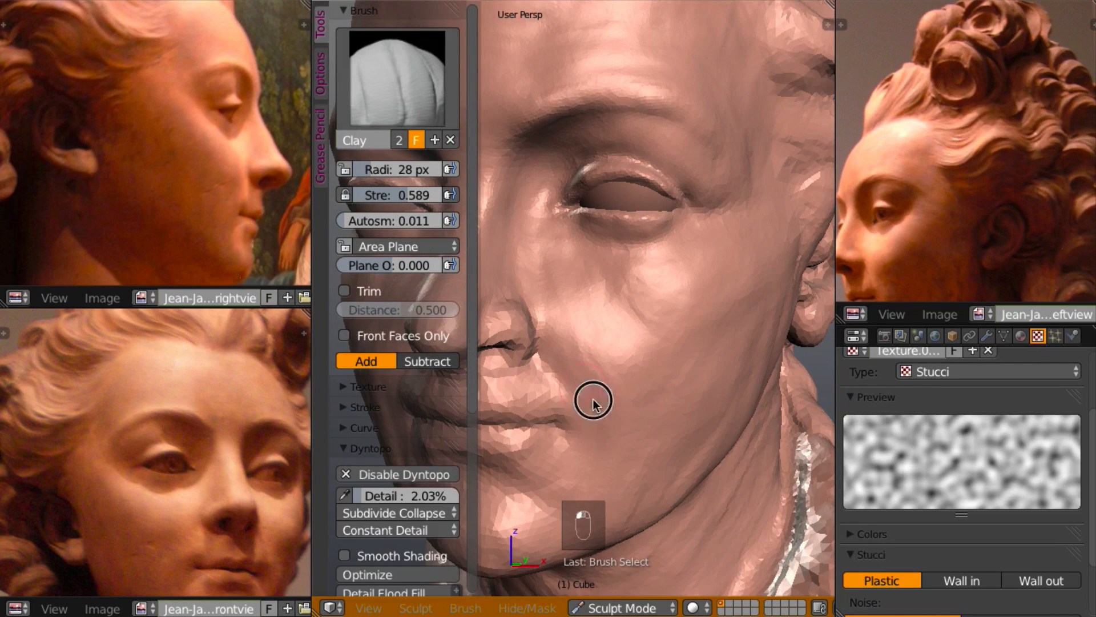
mouse_move(598, 489)
middle_down()
mouse_move(526, 432)
mouse_move(586, 394)
middle_up()
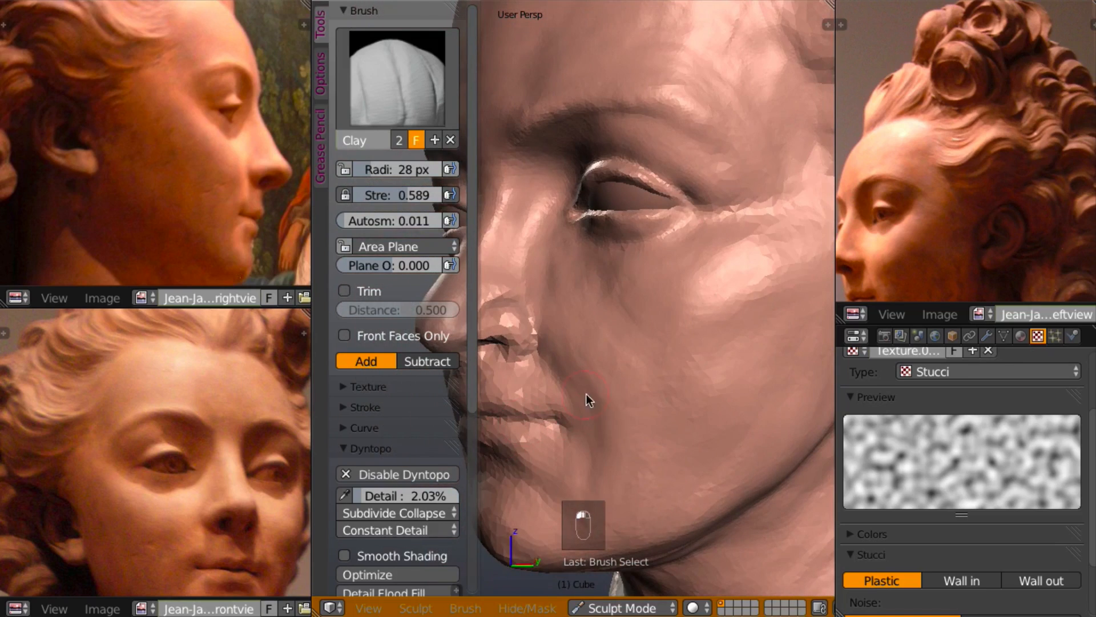
mouse_move(642, 430)
middle_down()
mouse_move(700, 415)
mouse_move(599, 429)
mouse_move(711, 413)
mouse_move(700, 420)
mouse_move(691, 400)
mouse_move(703, 408)
mouse_move(642, 409)
mouse_move(622, 426)
mouse_move(616, 406)
mouse_move(488, 398)
mouse_move(561, 388)
middle_up()
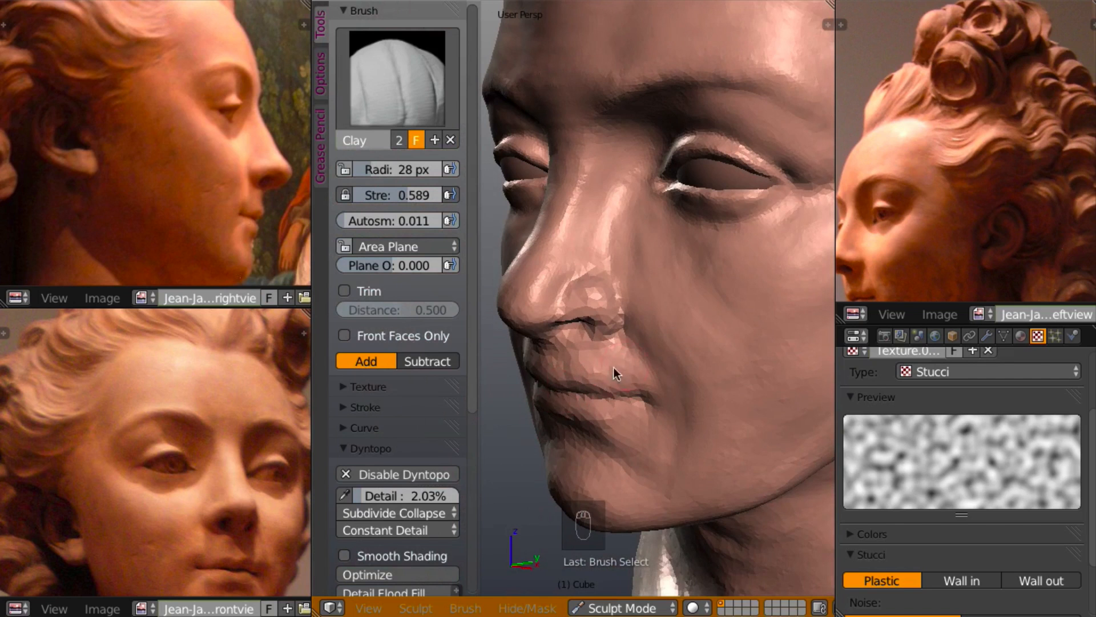
- Build up the model's left nostril wing with the Clay brush
scroll(613, 368, up, 4)
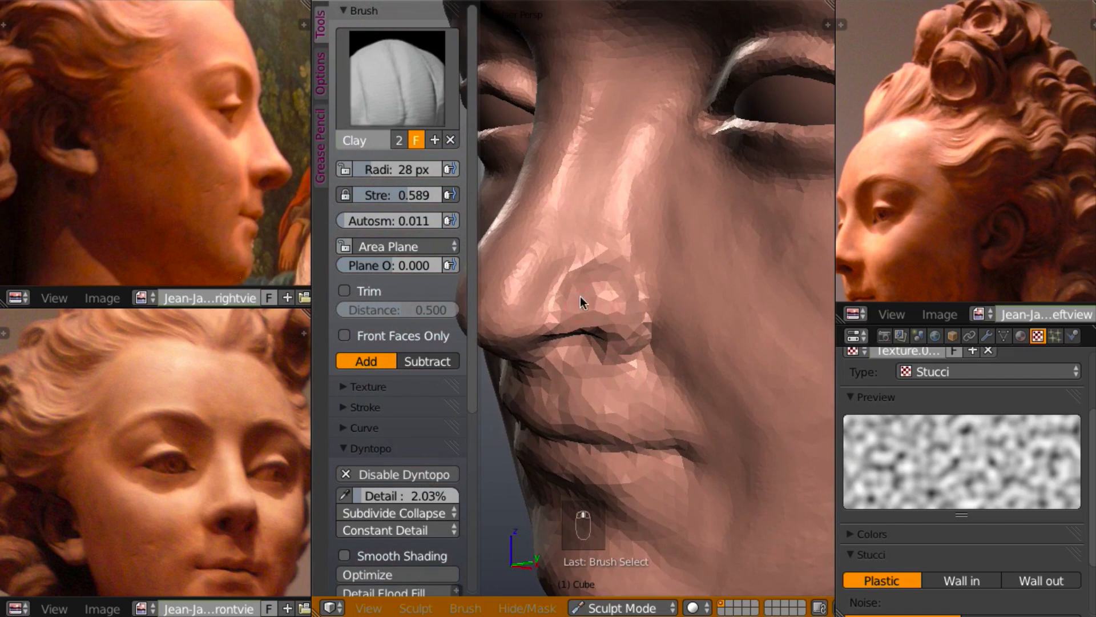
mouse_move(578, 309)
mouse_down()
mouse_move(608, 286)
mouse_move(579, 290)
mouse_move(609, 283)
mouse_move(624, 294)
mouse_up()
mouse_move(624, 294)
middle_down()
mouse_move(634, 344)
mouse_move(614, 309)
middle_up()
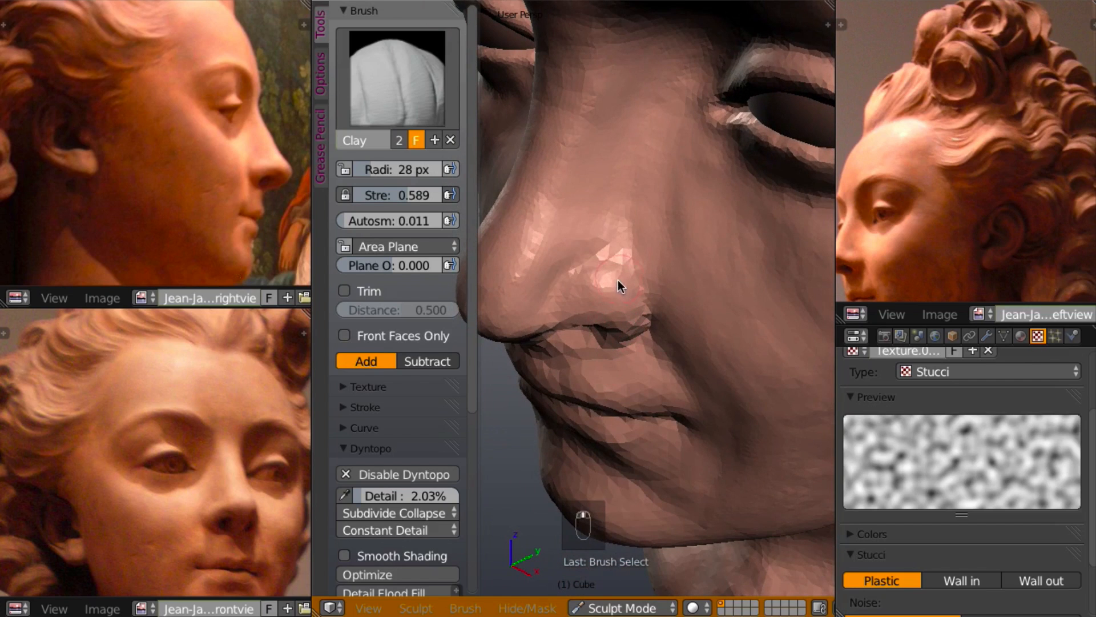
- Carve the groove around the nostril wing and the nostril's lower edge with the Crease brush
key(shift+c)
mouse_move(575, 276)
mouse_down()
mouse_move(594, 263)
mouse_move(633, 275)
mouse_move(643, 323)
mouse_move(652, 313)
mouse_up()
mouse_move(652, 313)
middle_down()
mouse_move(651, 259)
mouse_move(671, 216)
mouse_move(800, 211)
mouse_move(710, 217)
middle_up()
mouse_move(636, 299)
mouse_down()
mouse_move(632, 313)
mouse_move(648, 318)
mouse_move(627, 351)
mouse_up()
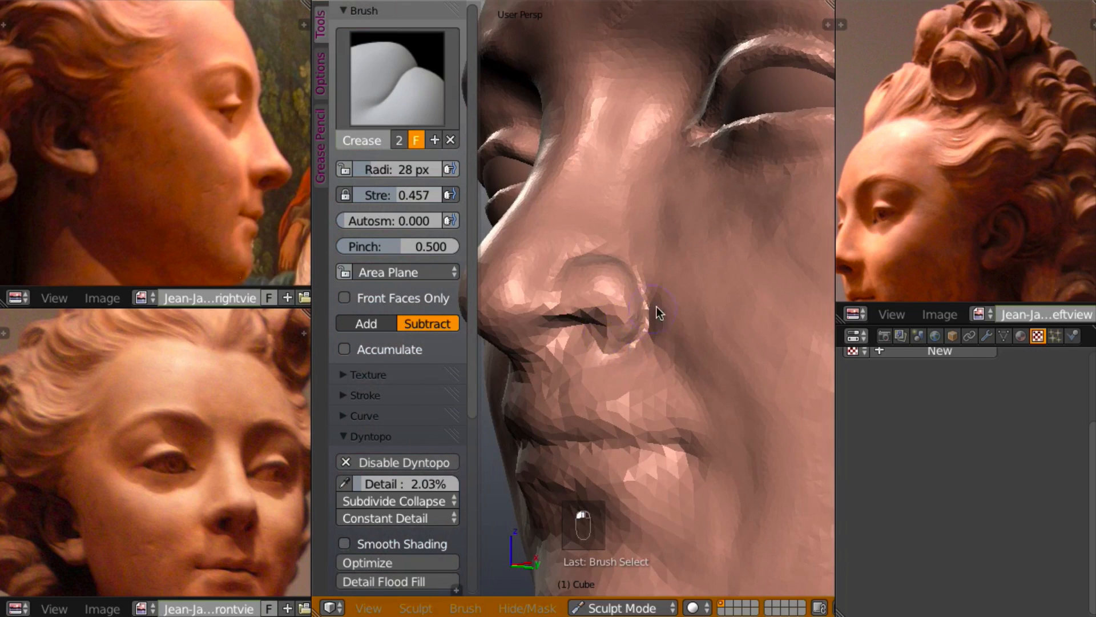
middle_drag(656, 306, 599, 304)
mouse_move(563, 321)
mouse_down()
mouse_move(541, 325)
mouse_move(548, 336)
mouse_move(533, 321)
mouse_move(558, 345)
mouse_move(549, 352)
mouse_up()
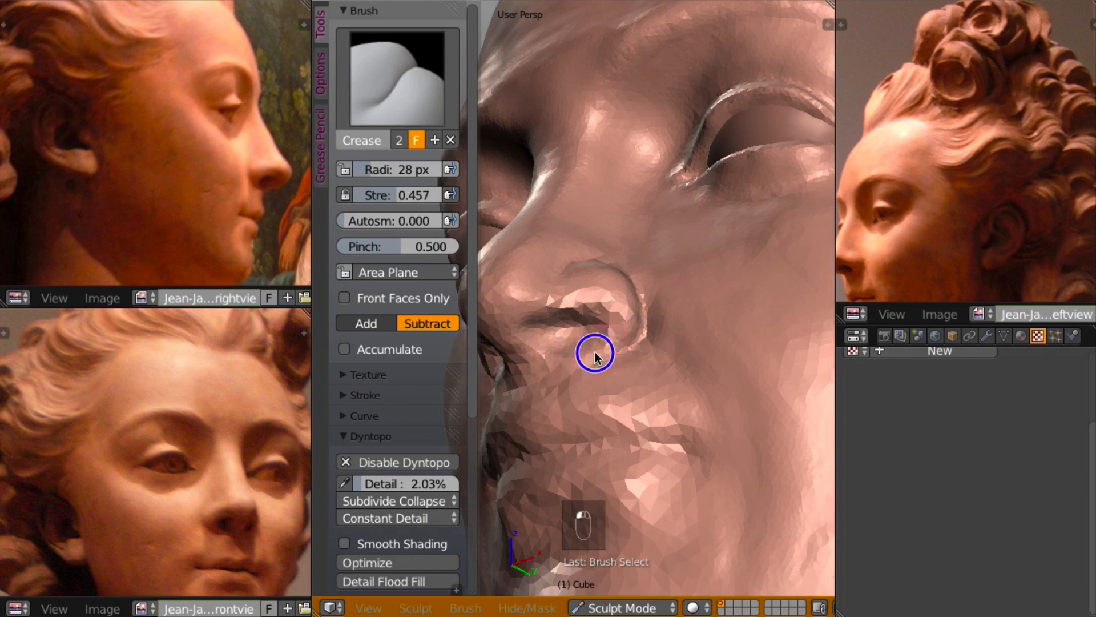
mouse_move(595, 358)
middle_down()
mouse_move(536, 385)
mouse_move(536, 371)
mouse_move(631, 367)
mouse_move(584, 336)
middle_up()
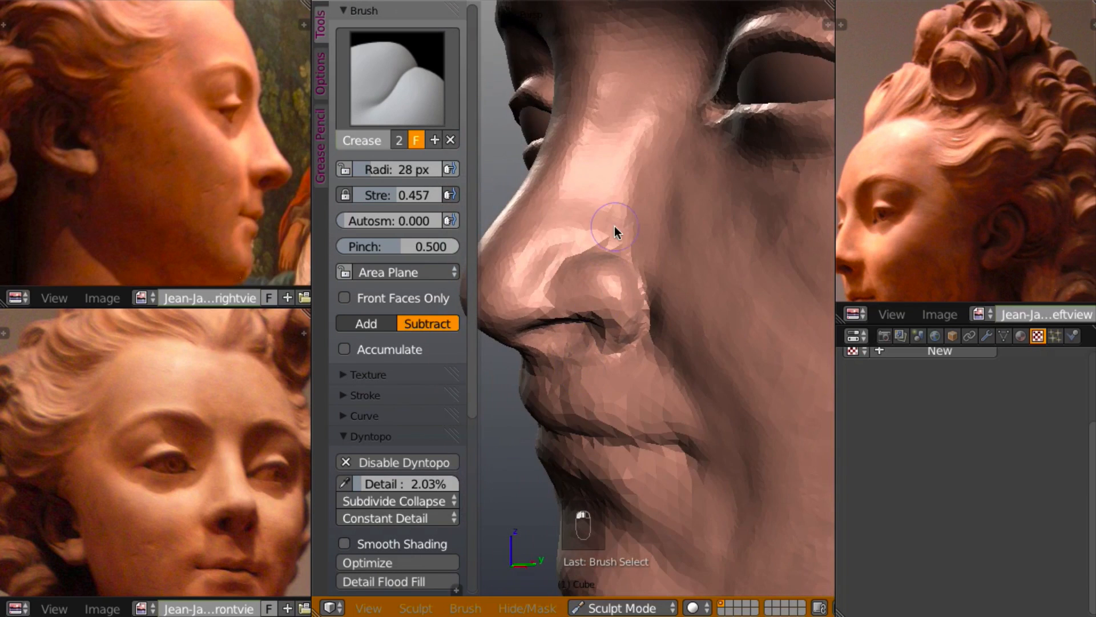
- Switch back to the Clay brush and thicken the lower rim of the nostril from the nose tip to the wing
key(c)
mouse_move(676, 248)
middle_down()
mouse_move(714, 227)
mouse_move(730, 183)
middle_up()
mouse_move(504, 309)
mouse_down()
mouse_move(575, 303)
mouse_move(609, 320)
mouse_up()
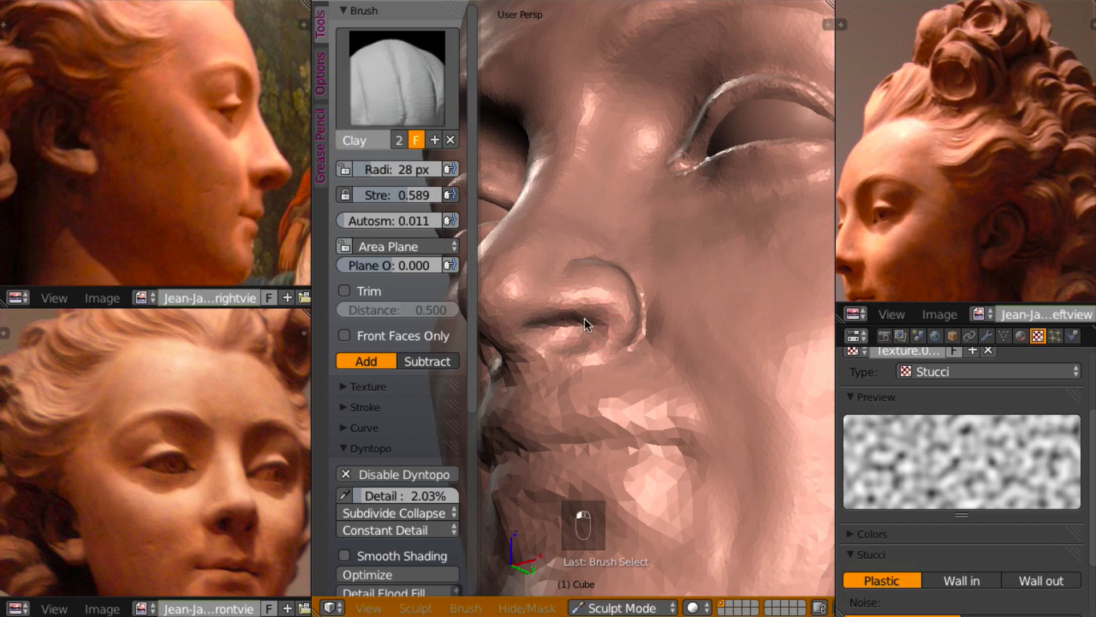
mouse_move(585, 318)
middle_down()
mouse_move(461, 375)
mouse_move(461, 388)
mouse_move(535, 337)
mouse_move(547, 366)
mouse_move(571, 314)
middle_up()
- Deepen the crease where the rear of the nostril wing meets the cheek and upper lip with the Crease brush
key(shift+c)
mouse_move(662, 274)
middle_down()
mouse_move(672, 306)
mouse_move(641, 330)
middle_up()
mouse_move(645, 321)
mouse_down()
mouse_move(644, 274)
mouse_move(645, 324)
mouse_up()
mouse_move(644, 323)
middle_down()
mouse_move(770, 217)
mouse_move(707, 238)
mouse_move(634, 331)
middle_up()
drag(634, 331, 628, 349)
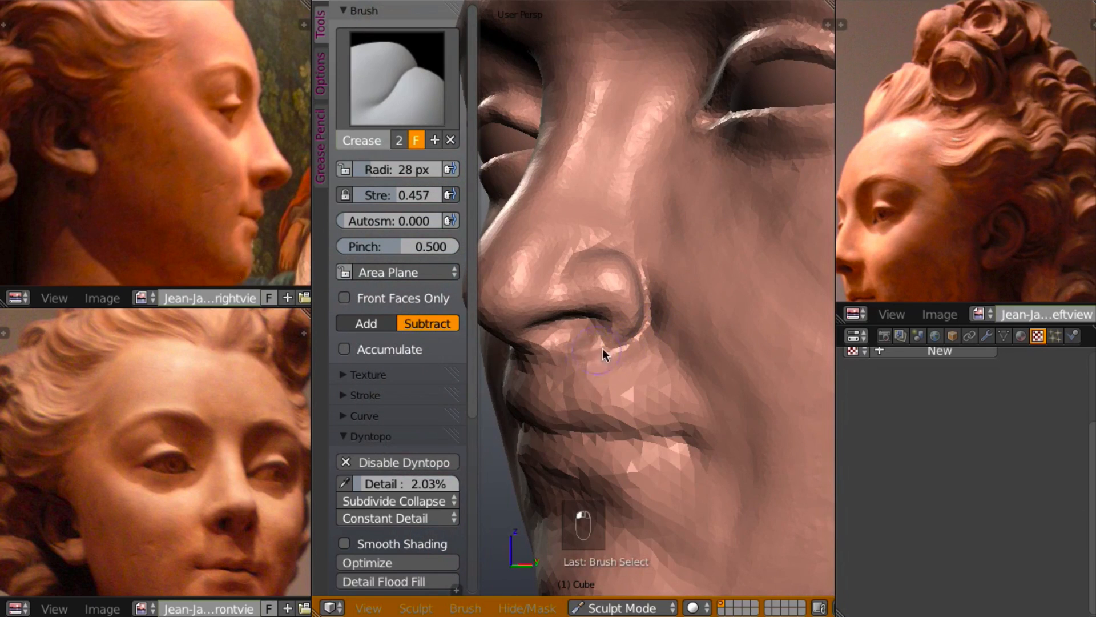
mouse_move(571, 354)
middle_down()
mouse_move(725, 304)
mouse_move(690, 272)
middle_up()
- Return to the Clay brush and examine the whole face, nose and mouth from the front
key(c)
mouse_move(625, 269)
middle_down()
mouse_move(623, 289)
mouse_move(476, 330)
mouse_move(564, 288)
mouse_move(545, 258)
mouse_move(711, 273)
mouse_move(645, 286)
mouse_move(578, 278)
mouse_move(692, 266)
mouse_move(660, 256)
mouse_move(649, 230)
middle_up()
scroll(668, 275, down, 8)
scroll(627, 266, up, 5)
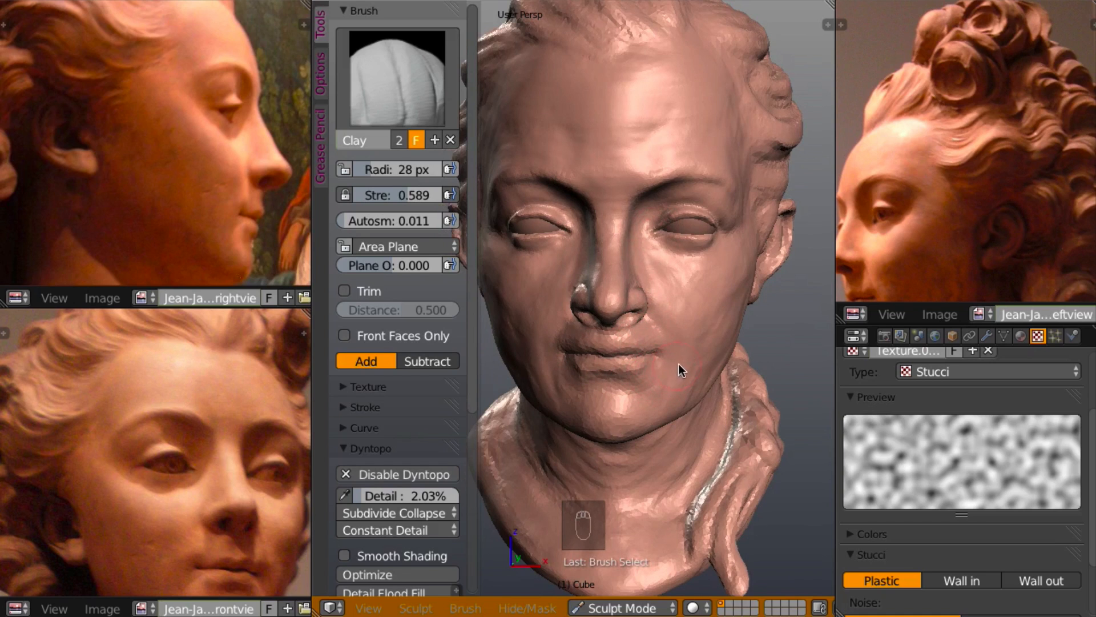
mouse_move(680, 365)
middle_down()
mouse_move(670, 344)
mouse_move(703, 365)
mouse_move(711, 333)
middle_up()
scroll(710, 358, up, 4)
scroll(728, 335, up, 2)
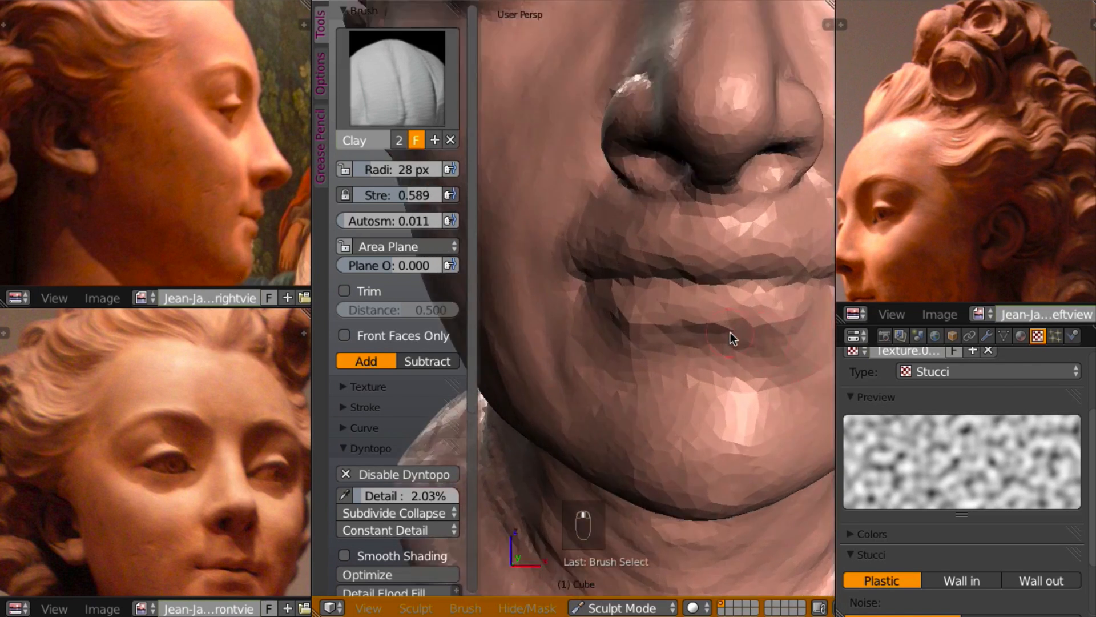
scroll(728, 334, down, 2)
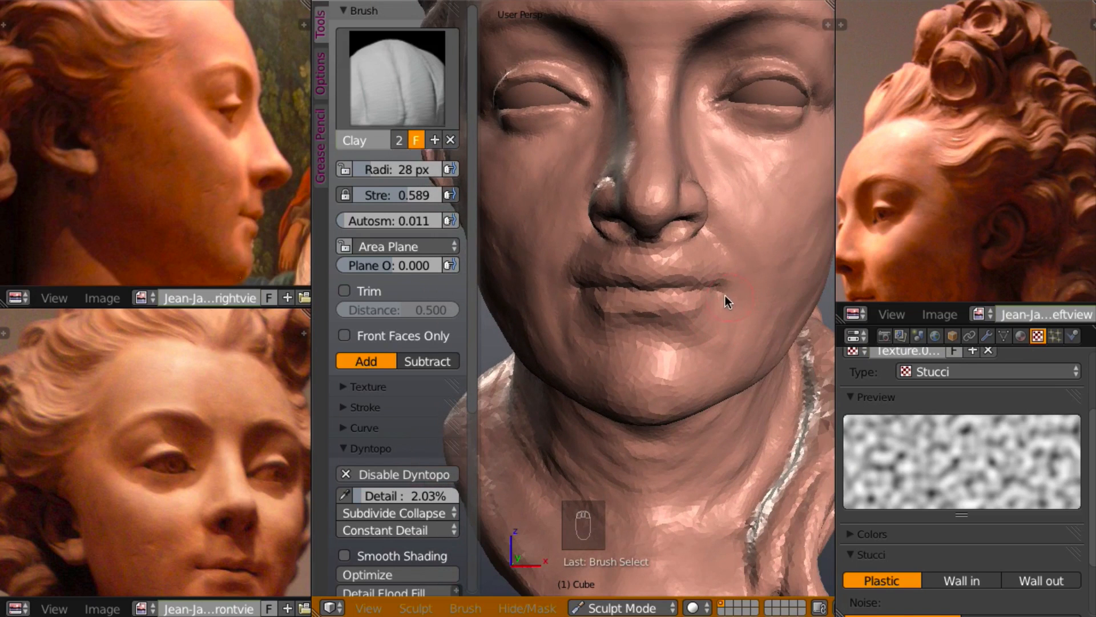
- Carve the groove between the nose and the centre of the upper lip with the Crease brush
key(shift+c)
mouse_move(648, 278)
mouse_down()
mouse_move(710, 284)
mouse_move(649, 276)
mouse_move(649, 240)
mouse_move(644, 262)
mouse_up()
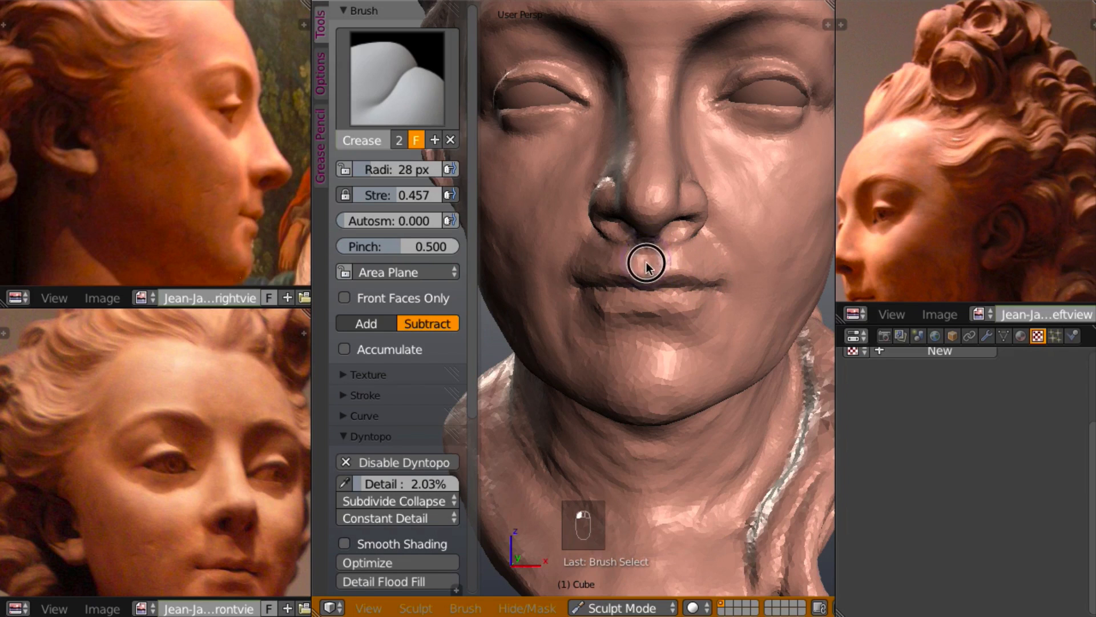
mouse_move(643, 246)
middle_down()
mouse_move(563, 259)
mouse_move(654, 255)
middle_up()
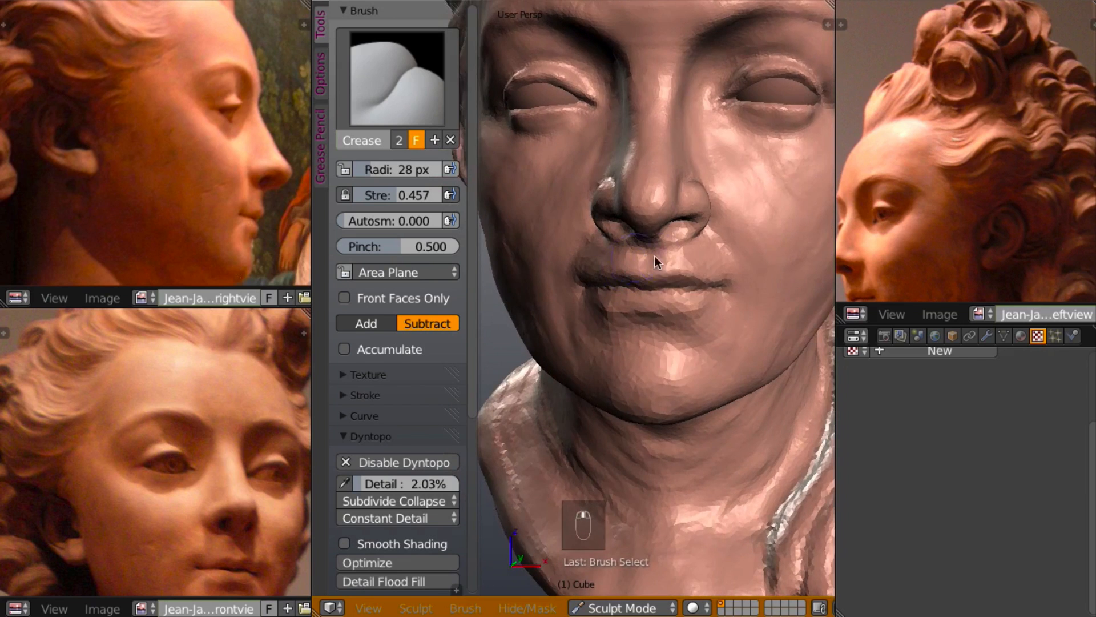
- Switch to the Draw brush and build up the lower lip near the model's left mouth corner
key(x)
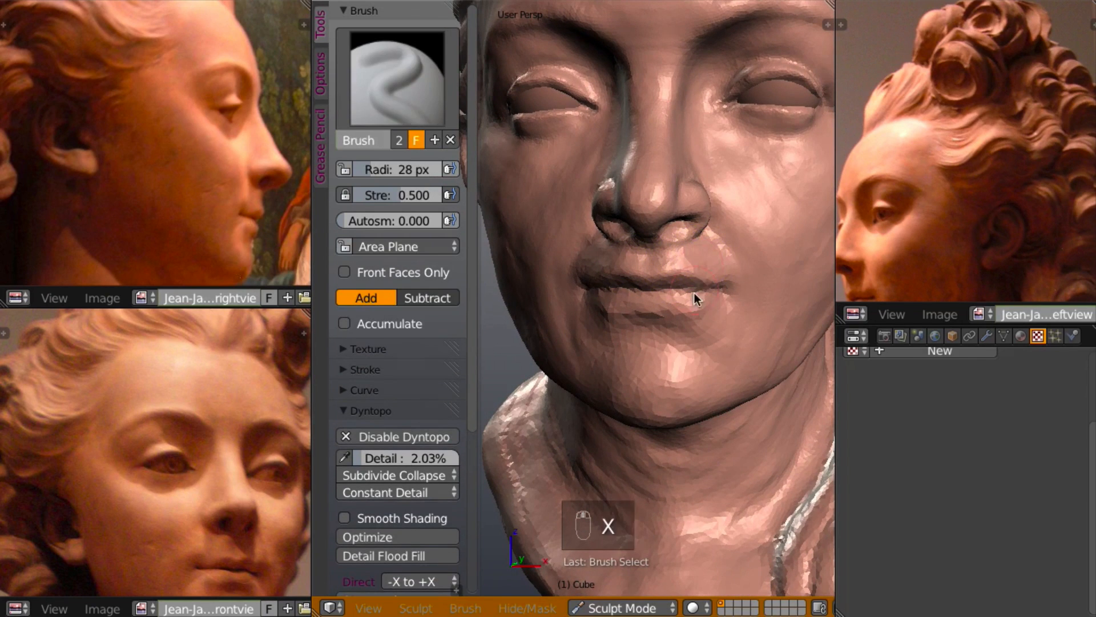
middle_drag(694, 292, 706, 314)
mouse_move(718, 313)
mouse_down()
mouse_move(659, 326)
mouse_move(689, 320)
mouse_up()
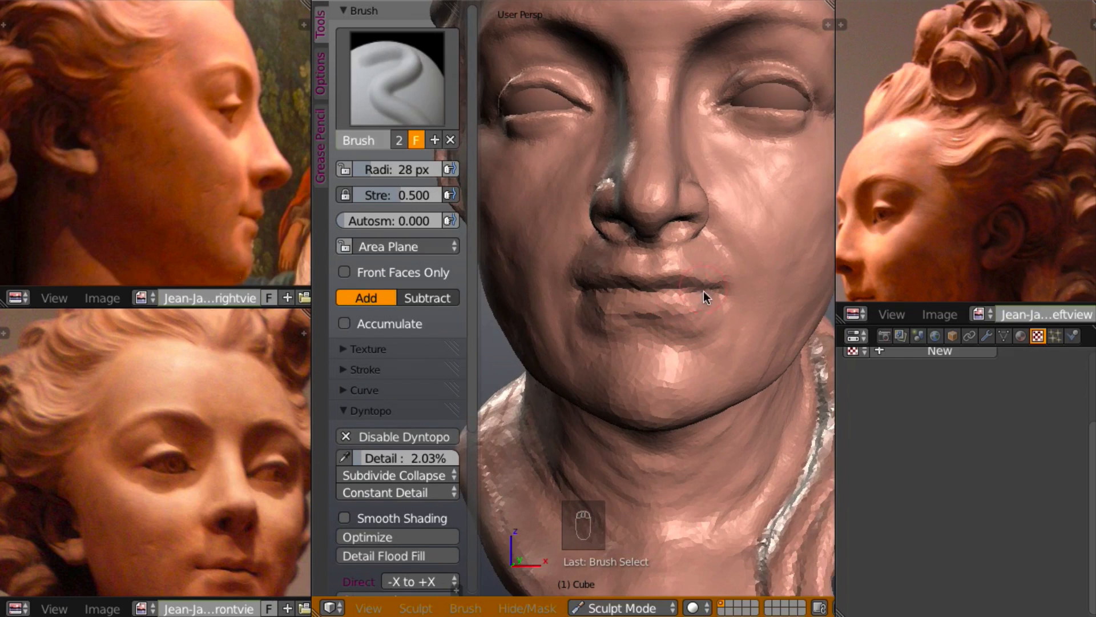
- Define the area below the model's left mouth corner with a Crease stroke and build it up with the Clay brush
key(shift+c)
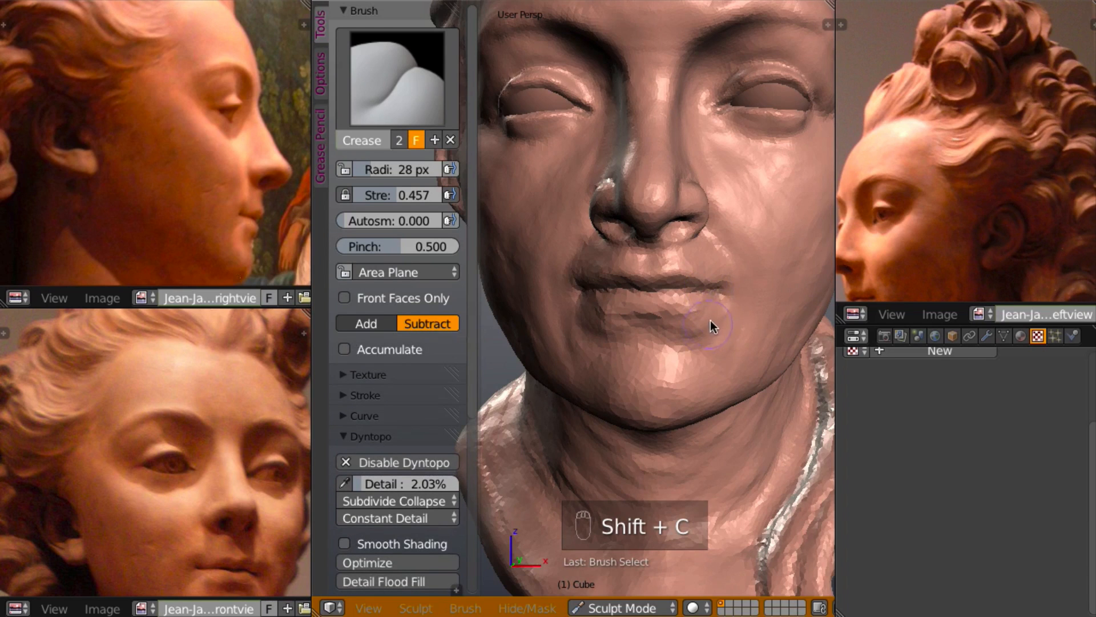
mouse_move(722, 307)
mouse_down()
mouse_move(690, 334)
mouse_move(711, 324)
mouse_up()
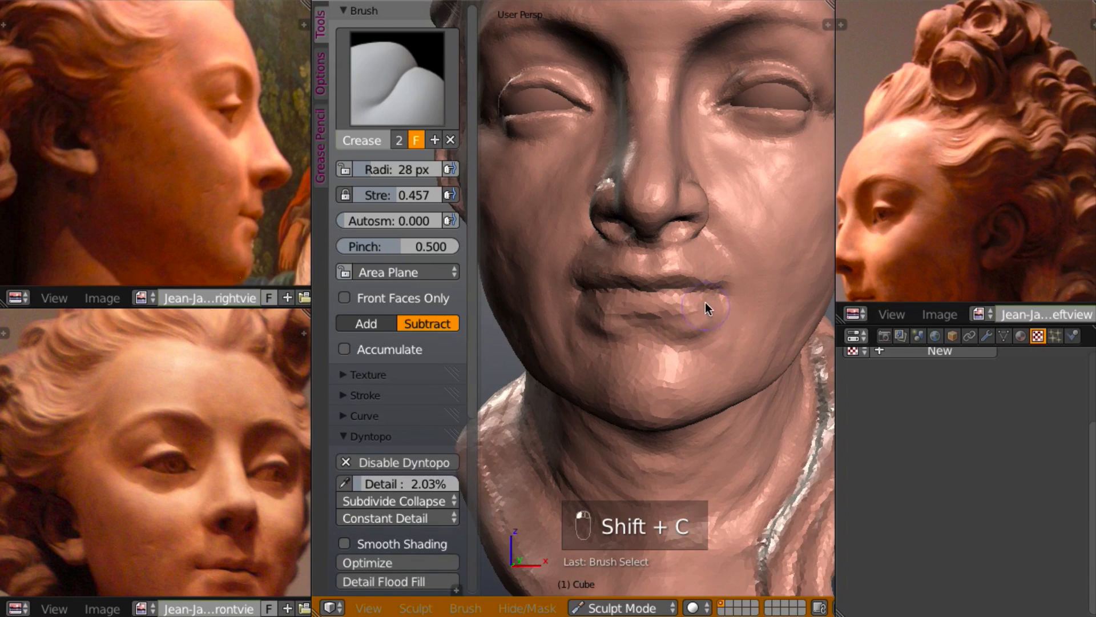
key(c)
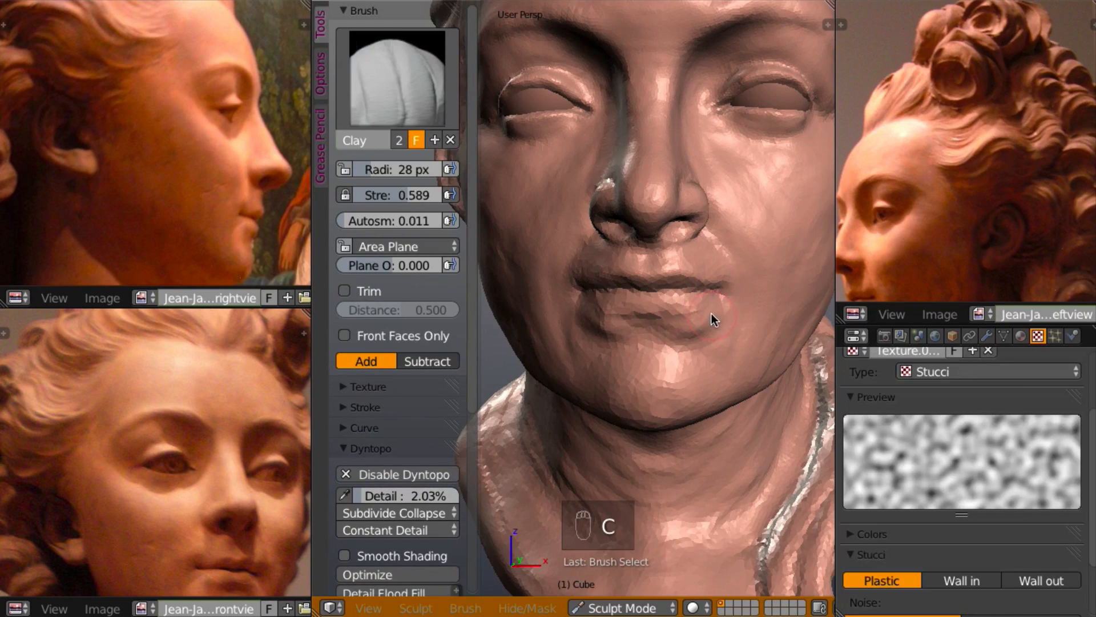
mouse_move(720, 312)
mouse_down()
mouse_move(693, 330)
mouse_move(713, 310)
mouse_up()
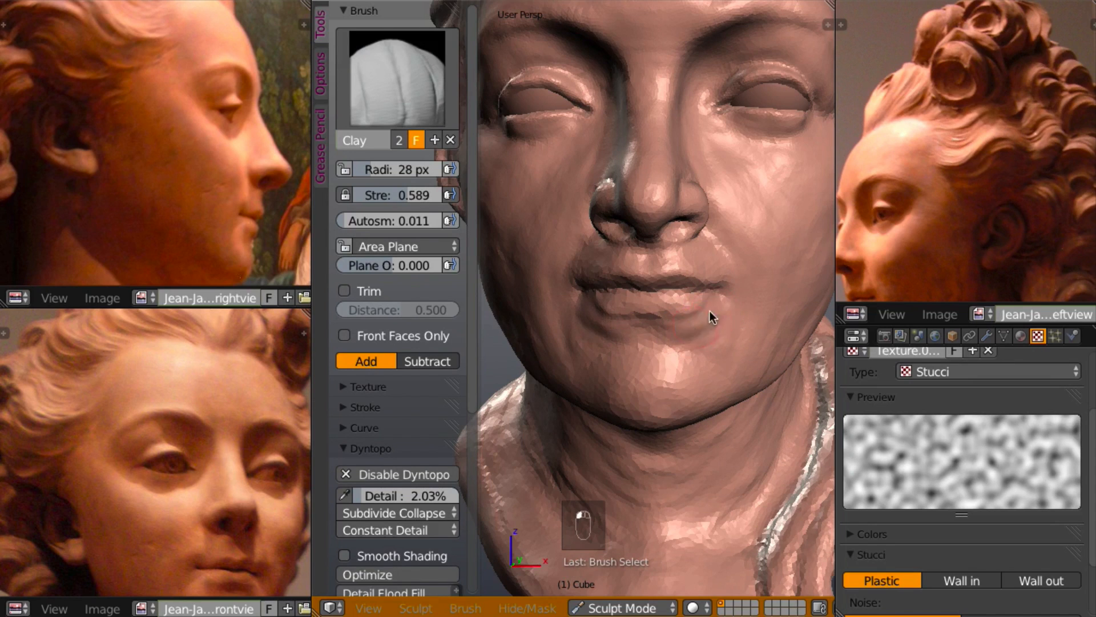
- Build up the area under the lower lip, from the model's right side to the left mouth corner, with the Clay brush
mouse_move(588, 312)
mouse_down()
mouse_move(616, 328)
mouse_move(656, 326)
mouse_up()
mouse_move(685, 338)
middle_down()
mouse_move(653, 317)
mouse_move(755, 316)
middle_up()
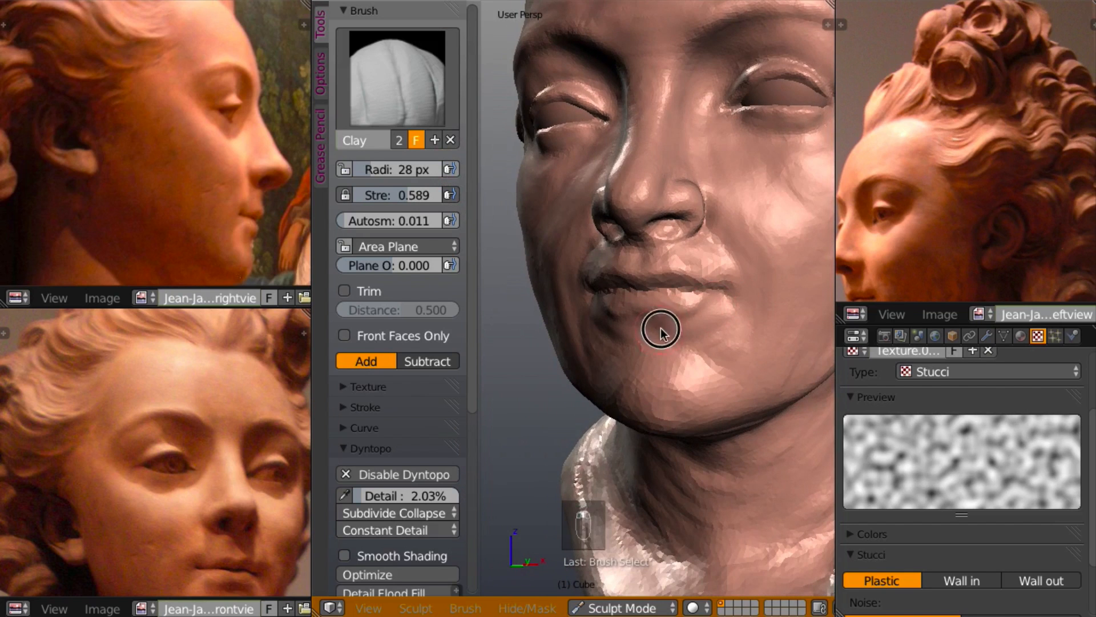
drag(661, 328, 667, 331)
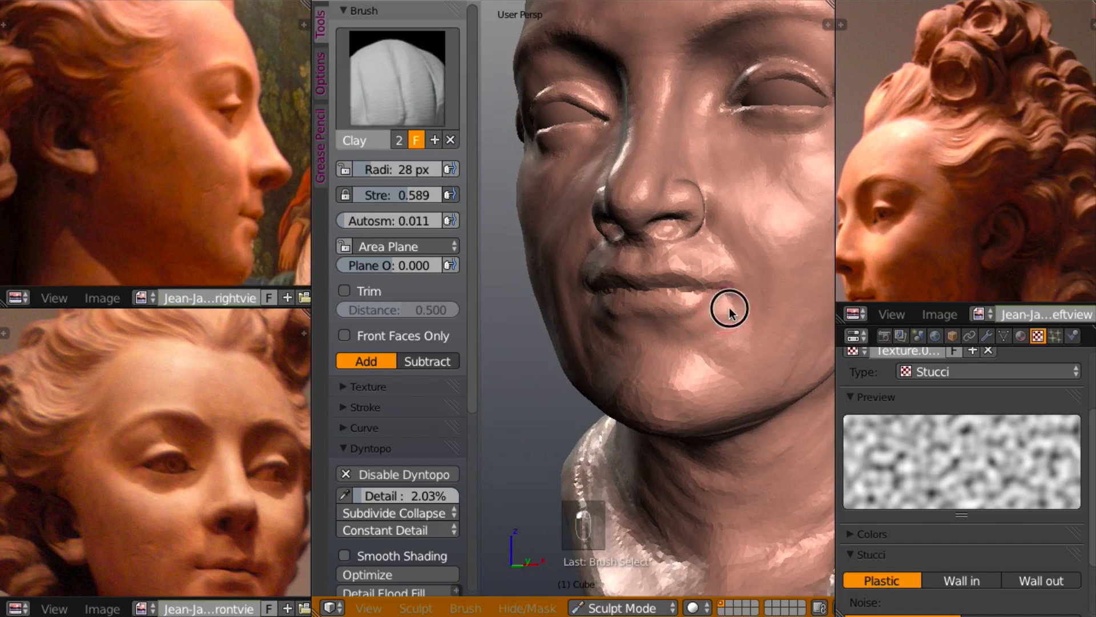
middle_drag(697, 331, 721, 286)
- Sharpen the model's left mouth corner and the upper edge of the lower lip with the Crease brush at a 24 px radius
key(shift+c)
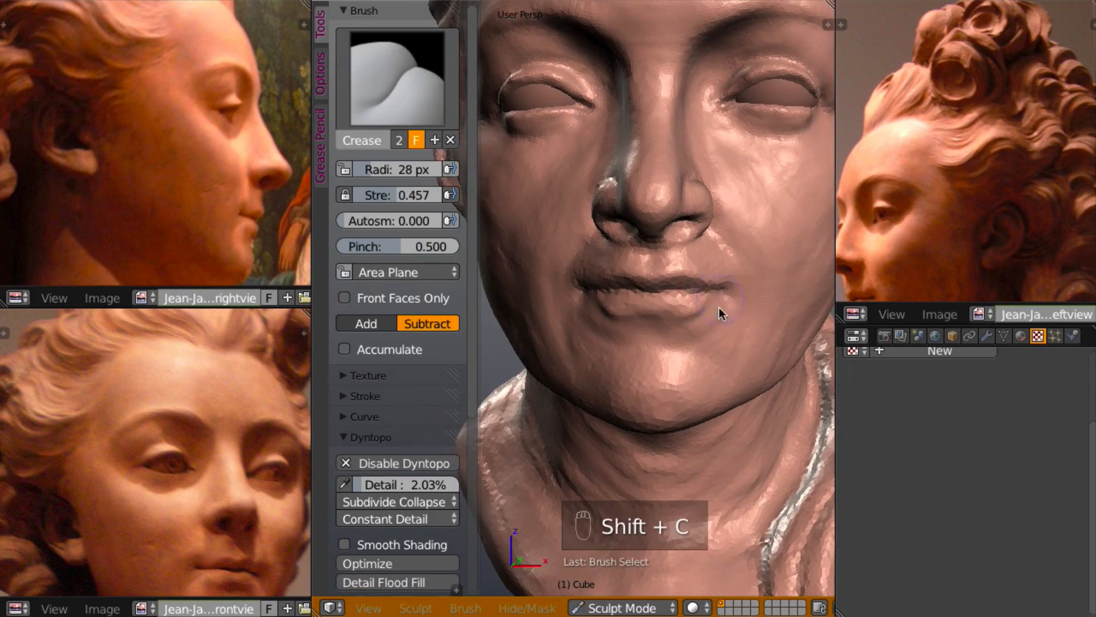
scroll(742, 338, up, 2)
middle_drag(750, 333, 751, 320)
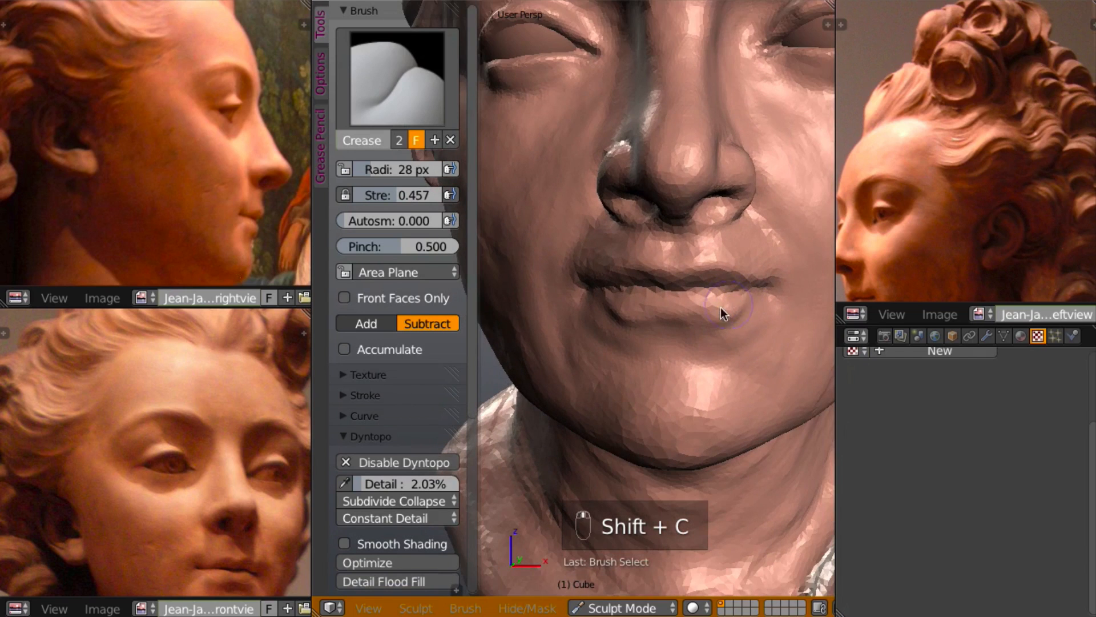
key(f)
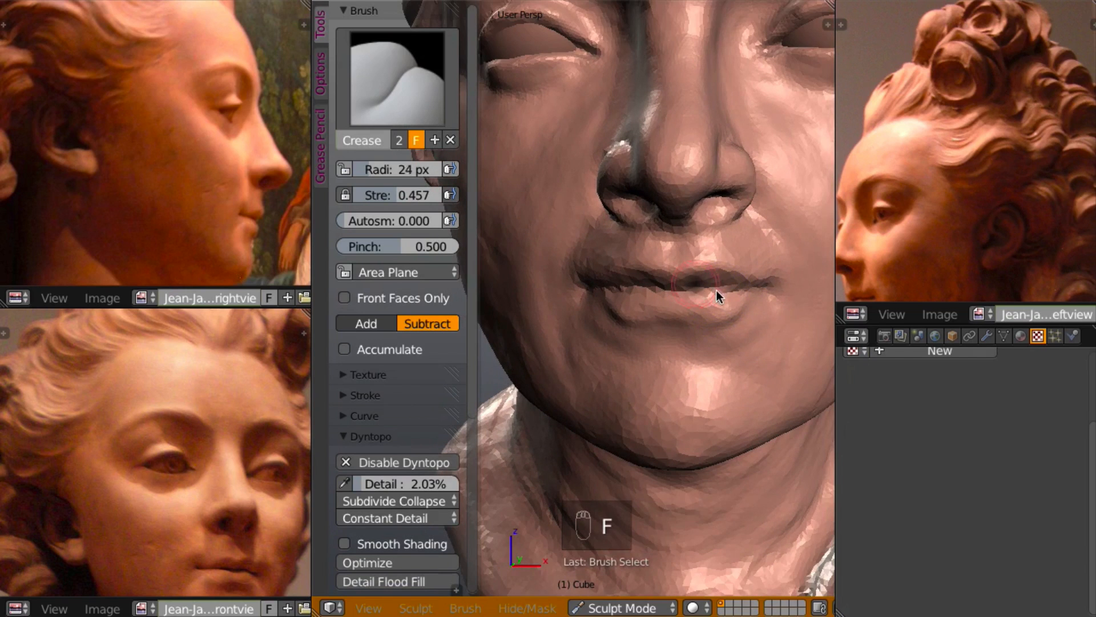
click(710, 289)
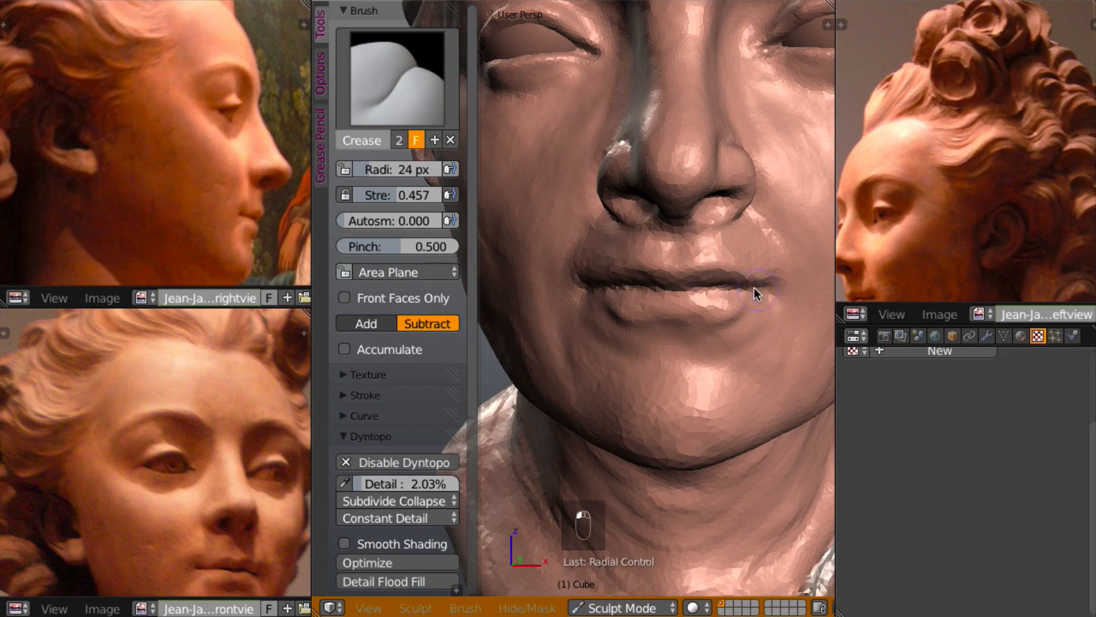
click(771, 293)
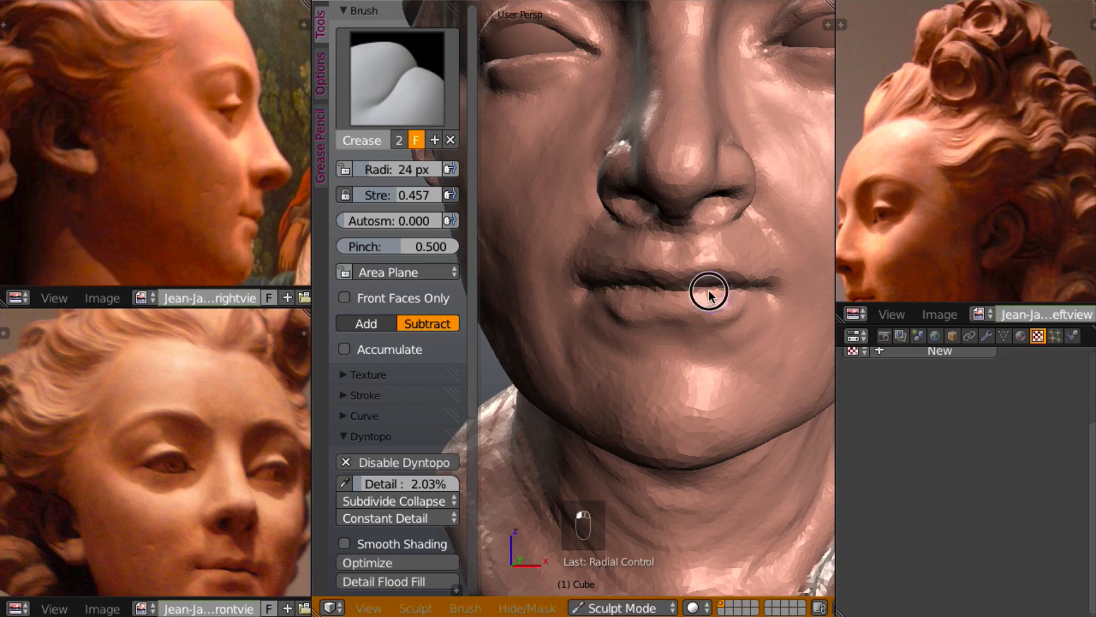
drag(680, 296, 693, 298)
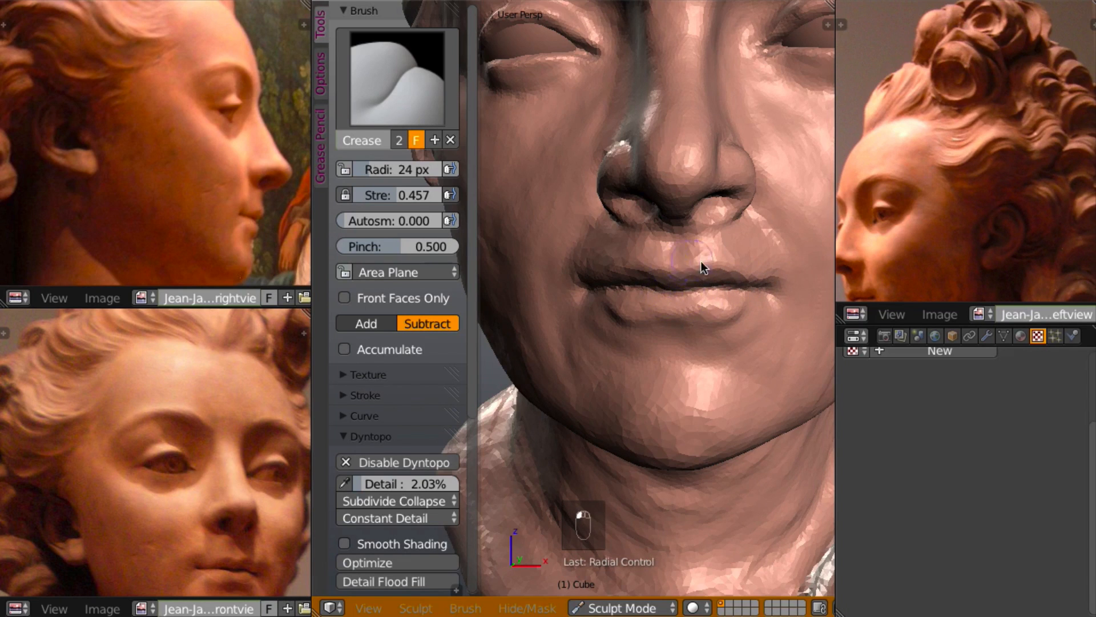
mouse_move(701, 261)
middle_down()
mouse_move(721, 253)
mouse_move(703, 231)
middle_up()
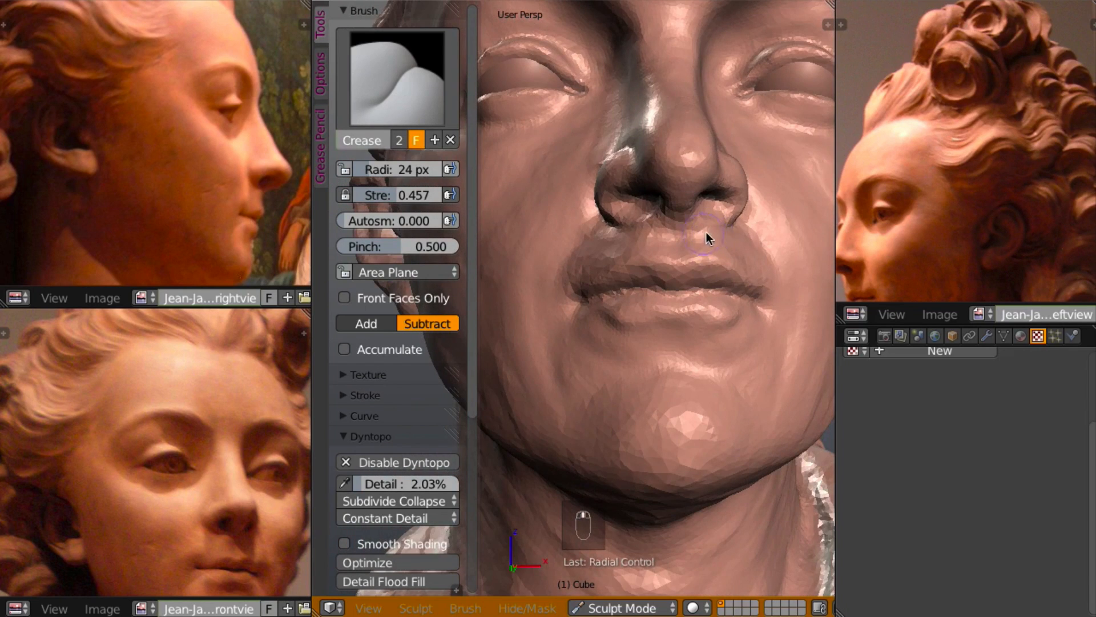
- Switch to the Clay brush and fill out the upper lip along the mouth line and the skin below the model's right nostril
key(c)
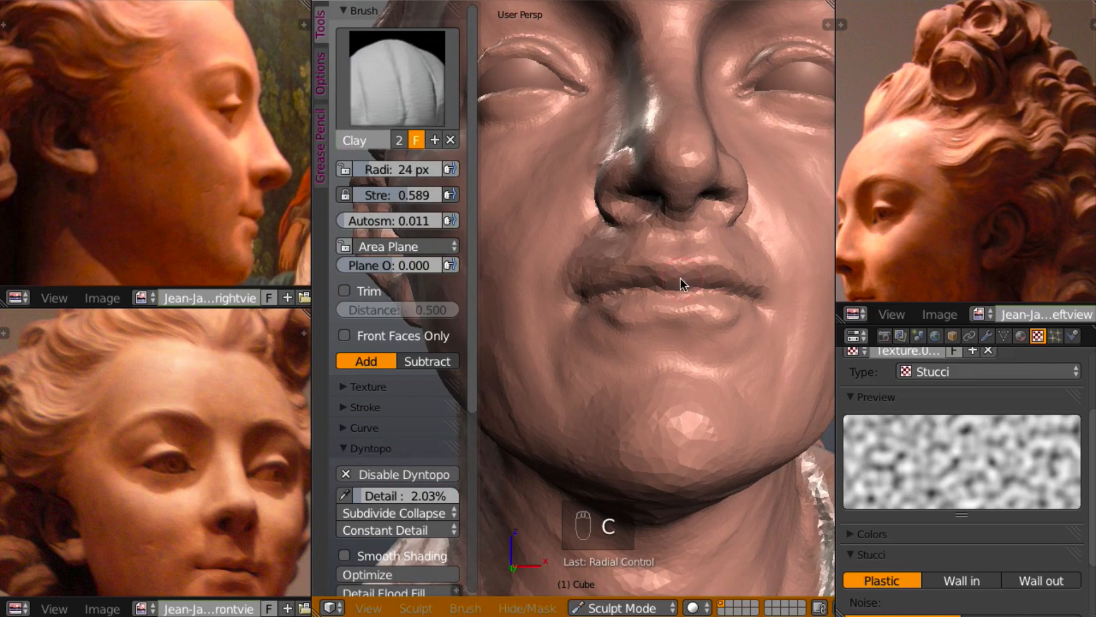
mouse_move(671, 278)
mouse_down()
mouse_move(694, 281)
mouse_move(685, 279)
mouse_up()
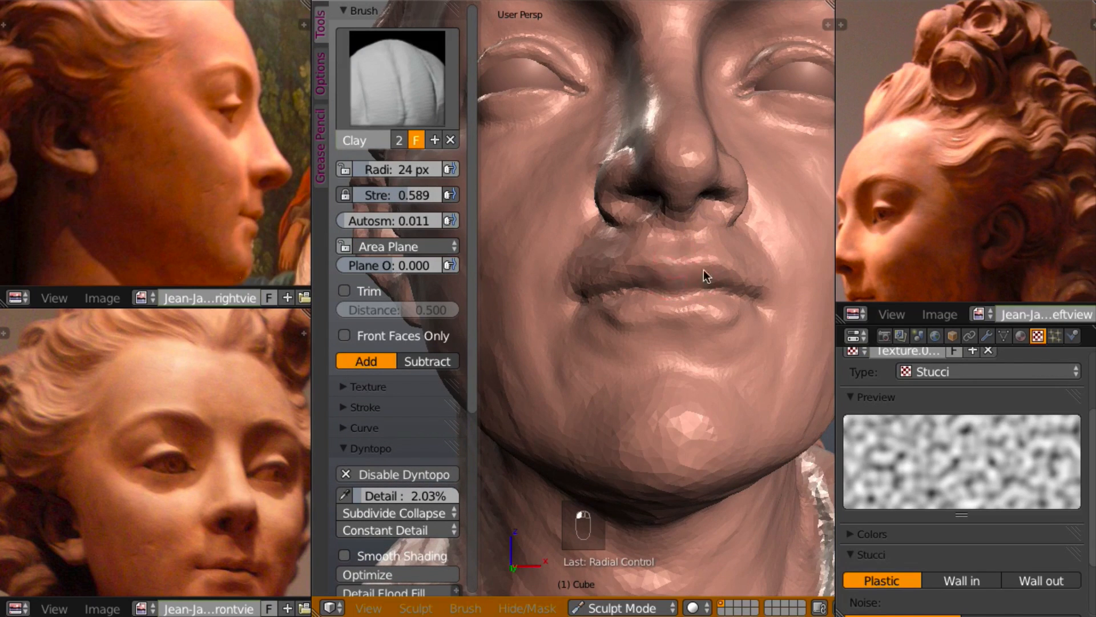
middle_drag(704, 276, 714, 276)
drag(628, 272, 615, 279)
mouse_move(556, 289)
middle_down()
mouse_move(634, 282)
mouse_move(635, 297)
middle_up()
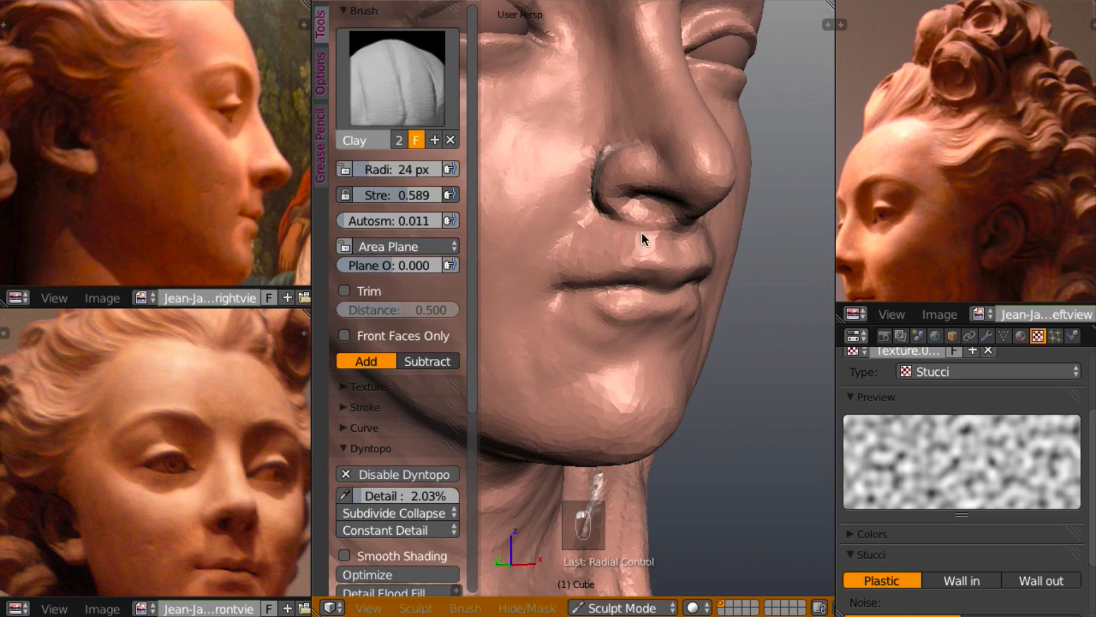
drag(642, 236, 610, 235)
mouse_move(570, 244)
middle_down()
mouse_move(581, 245)
mouse_move(567, 239)
middle_up()
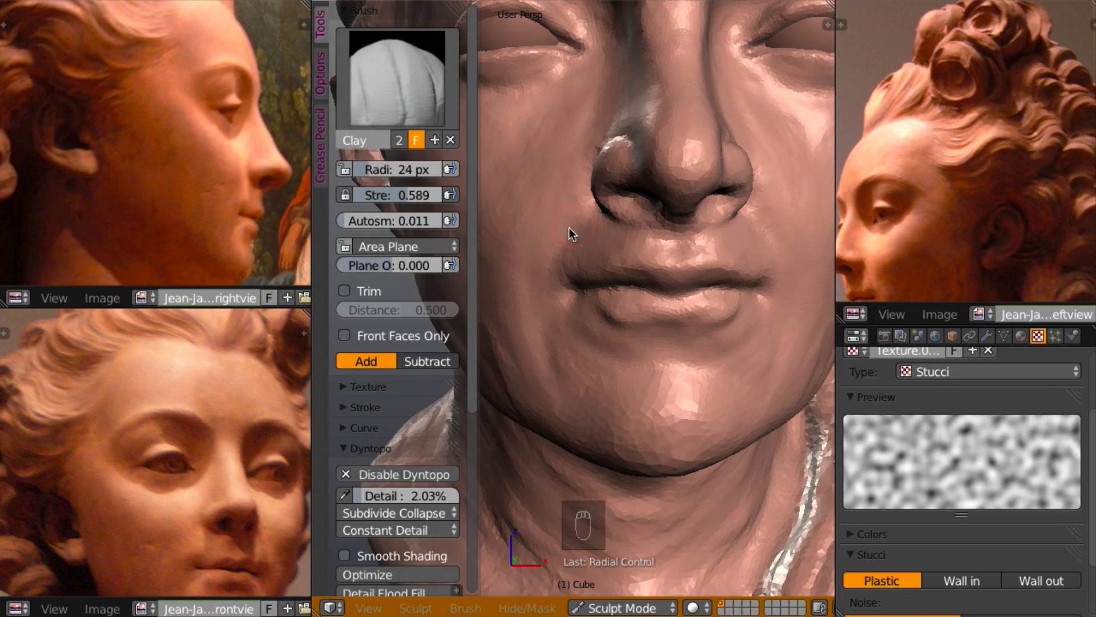
- Carve the fold from the model's right nostril wing down towards the mouth corner with the Crease brush
key(shift+c)
mouse_move(566, 218)
middle_down()
mouse_move(633, 230)
mouse_move(594, 174)
middle_up()
mouse_move(594, 174)
mouse_down()
mouse_move(580, 194)
mouse_move(599, 166)
mouse_move(582, 186)
mouse_up()
drag(560, 238, 552, 258)
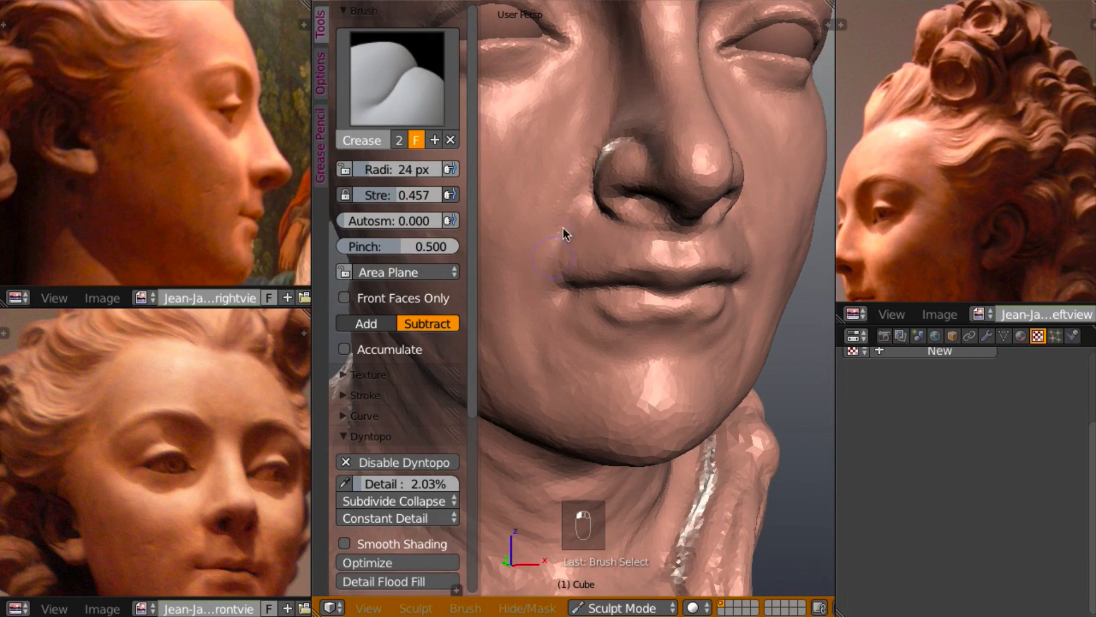
- Soften the fold between the model's right nostril and mouth corner with a Clay brush stroke
middle_drag(571, 242, 604, 231)
key(c)
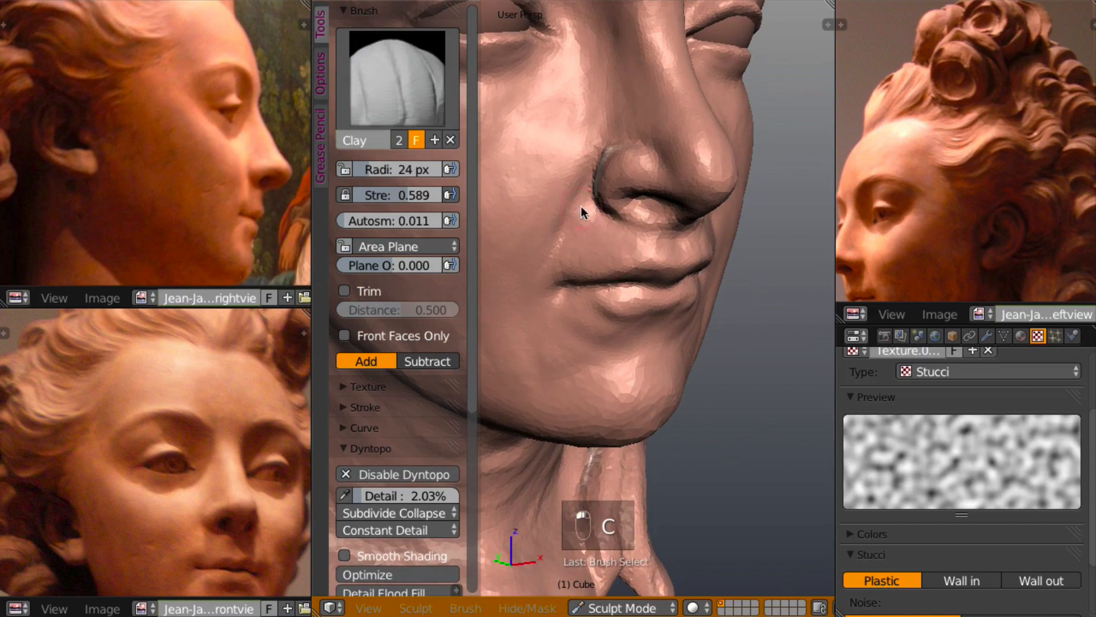
drag(587, 215, 557, 261)
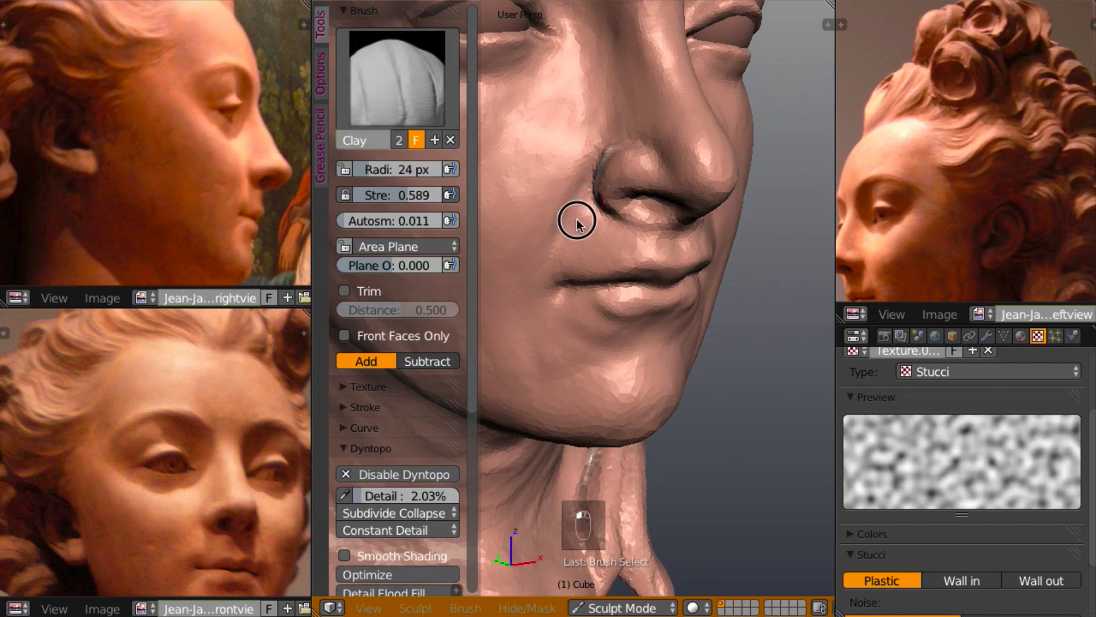
mouse_move(571, 236)
middle_down()
mouse_move(529, 232)
mouse_move(563, 206)
mouse_move(534, 242)
middle_up()
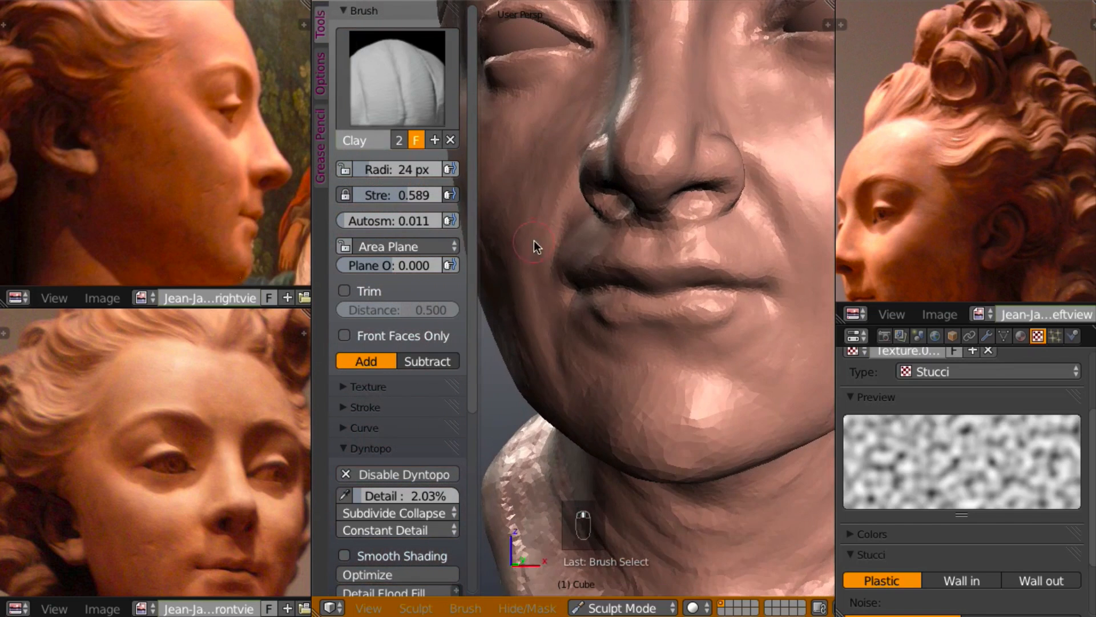
- Shape the cheek area around and just below the model's left mouth corner with the Clay brush
middle_drag(742, 294, 707, 287)
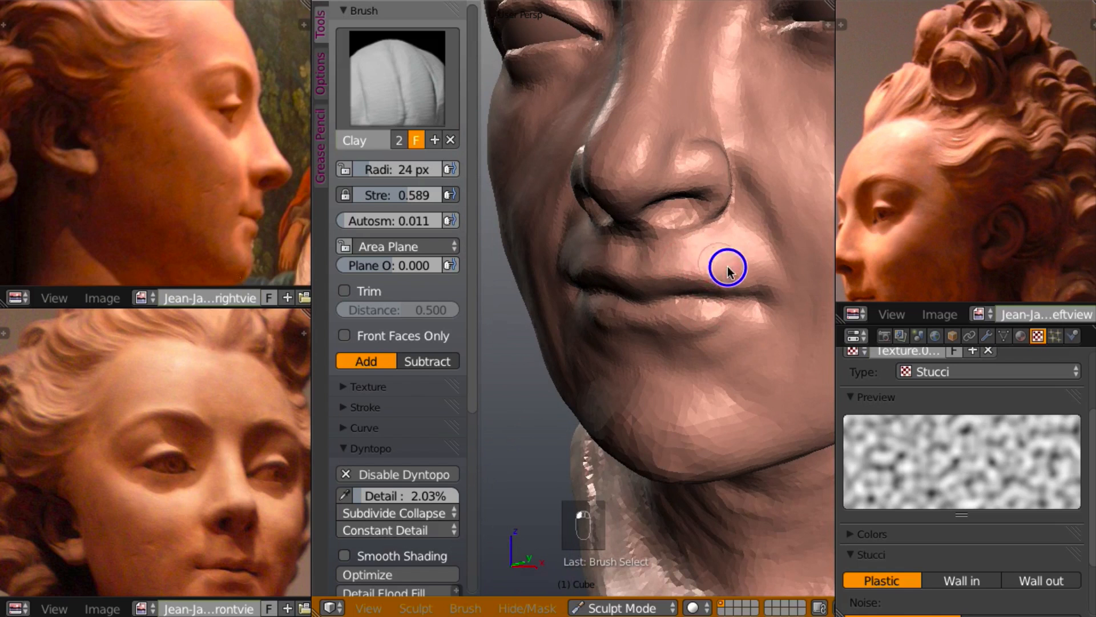
middle_drag(771, 262, 758, 263)
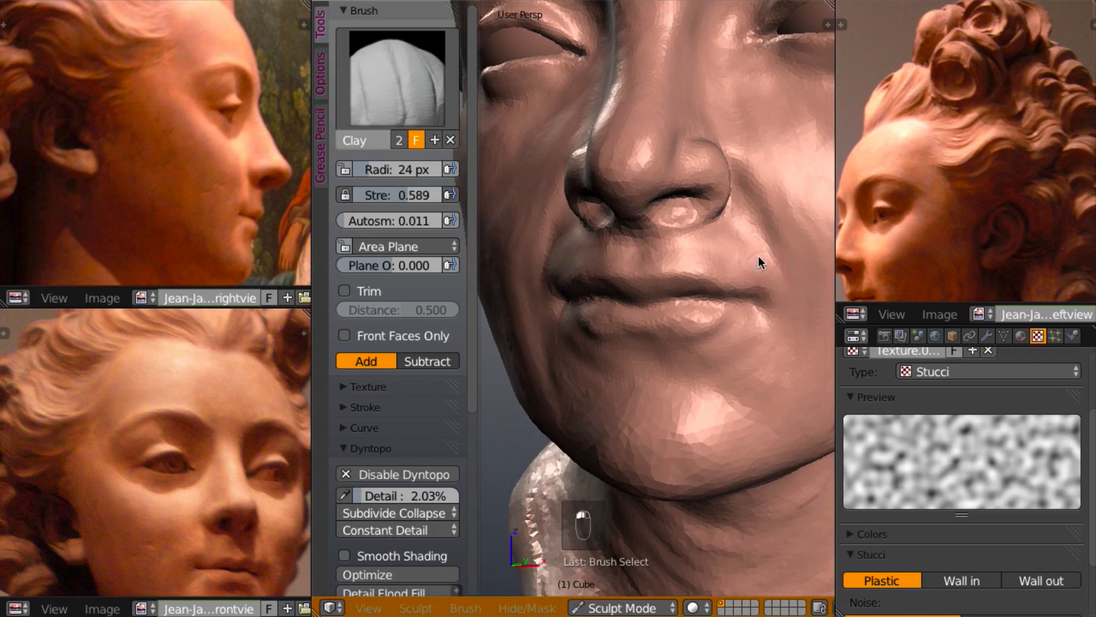
mouse_move(776, 314)
mouse_down()
mouse_move(773, 291)
mouse_move(770, 325)
mouse_up()
mouse_move(772, 293)
middle_down()
mouse_move(761, 283)
mouse_move(817, 311)
middle_up()
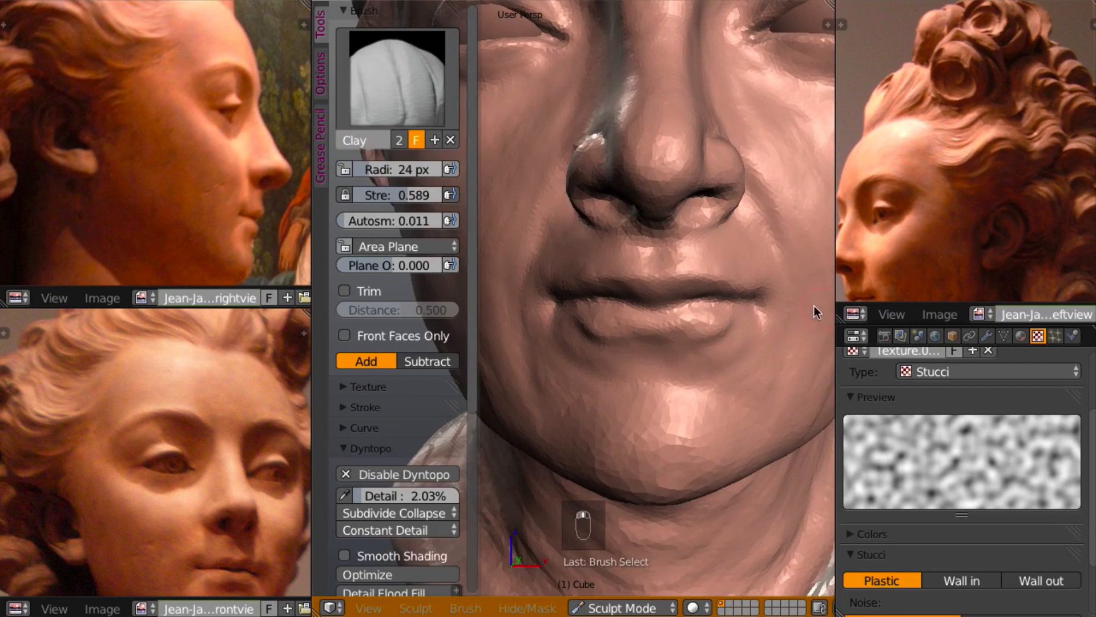
- Add clay along the underside of the lower lip and crease the lip near the model's left mouth corner
mouse_move(657, 358)
mouse_down()
mouse_move(644, 349)
mouse_move(697, 338)
mouse_up()
key(shift+c)
click(734, 309)
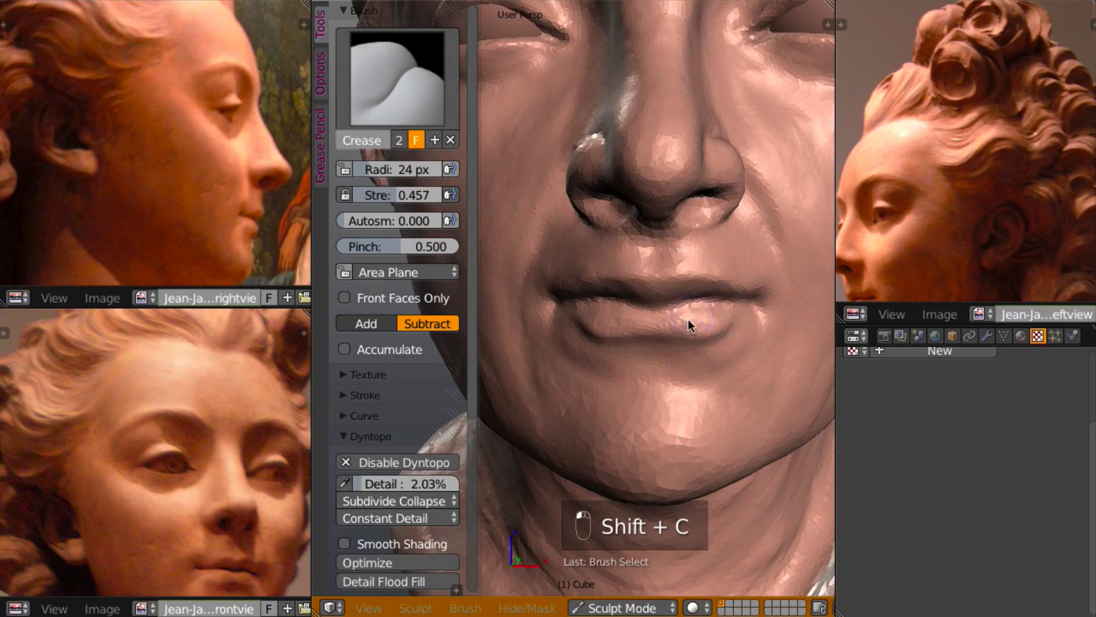
middle_drag(692, 320, 557, 313)
middle_drag(676, 316, 735, 306)
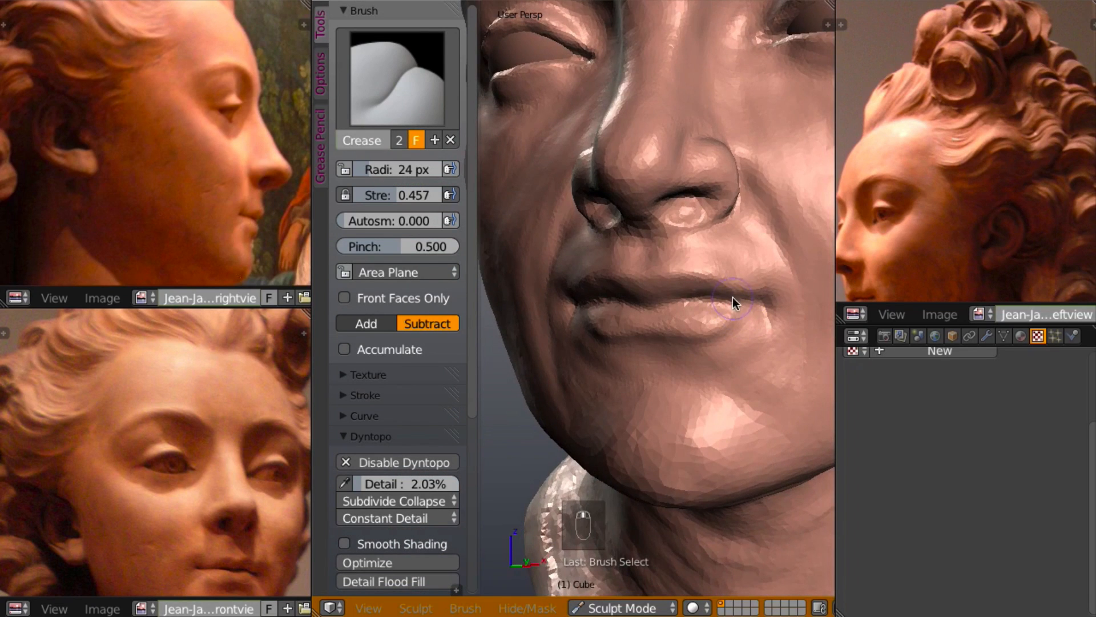
- Build up the model's left half of the lower lip with the Clay brush at a 22 px radius
key(c)
key(f)
click(703, 311)
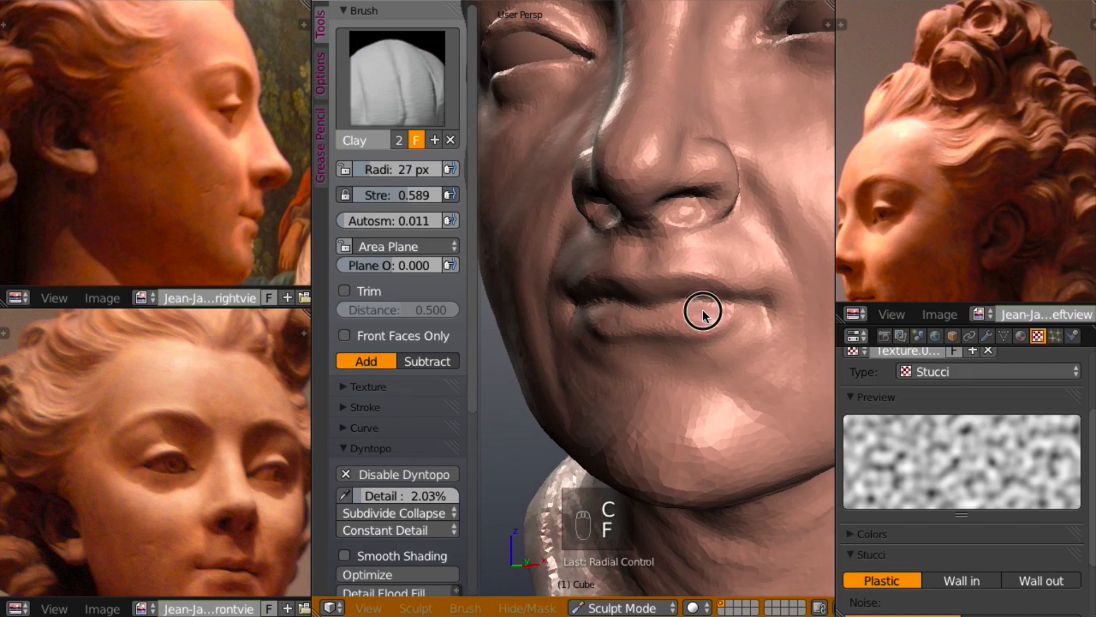
middle_drag(695, 327, 715, 338)
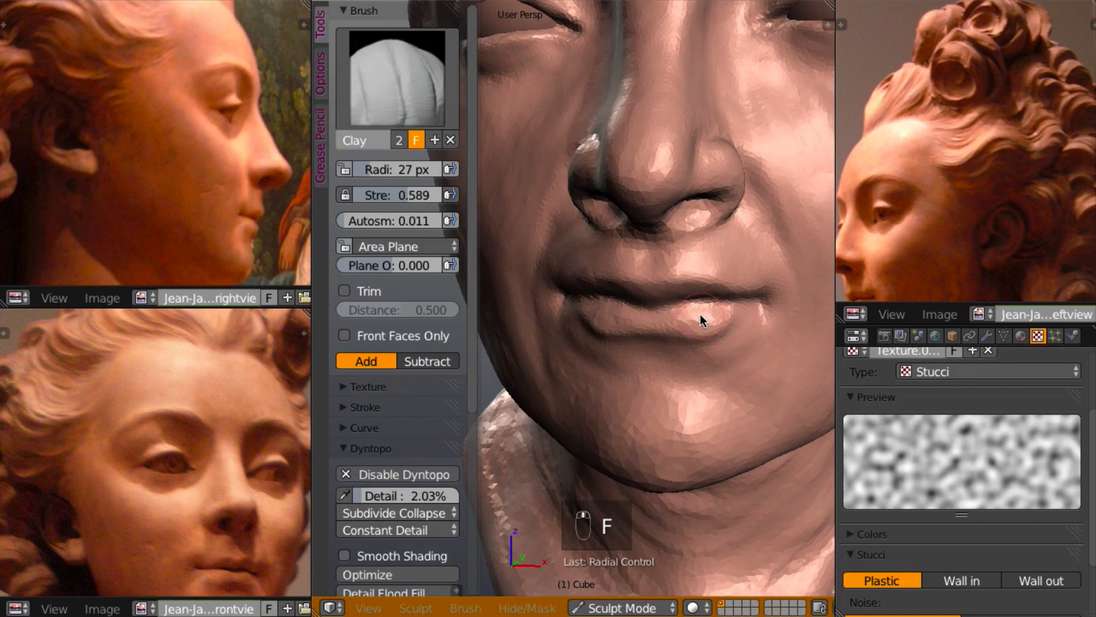
key(f)
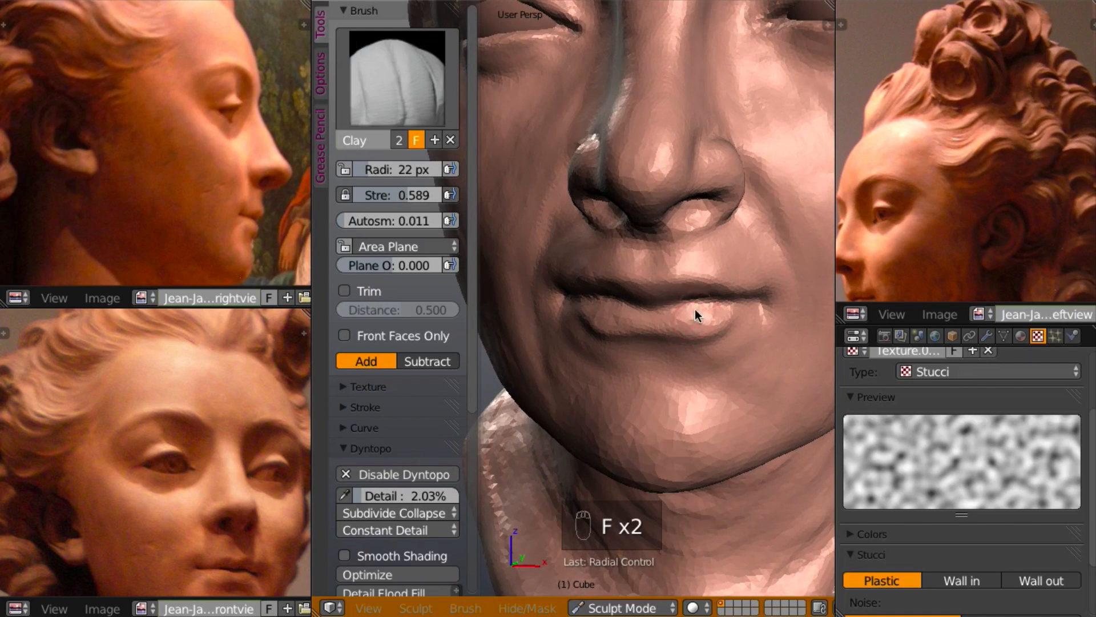
click(694, 310)
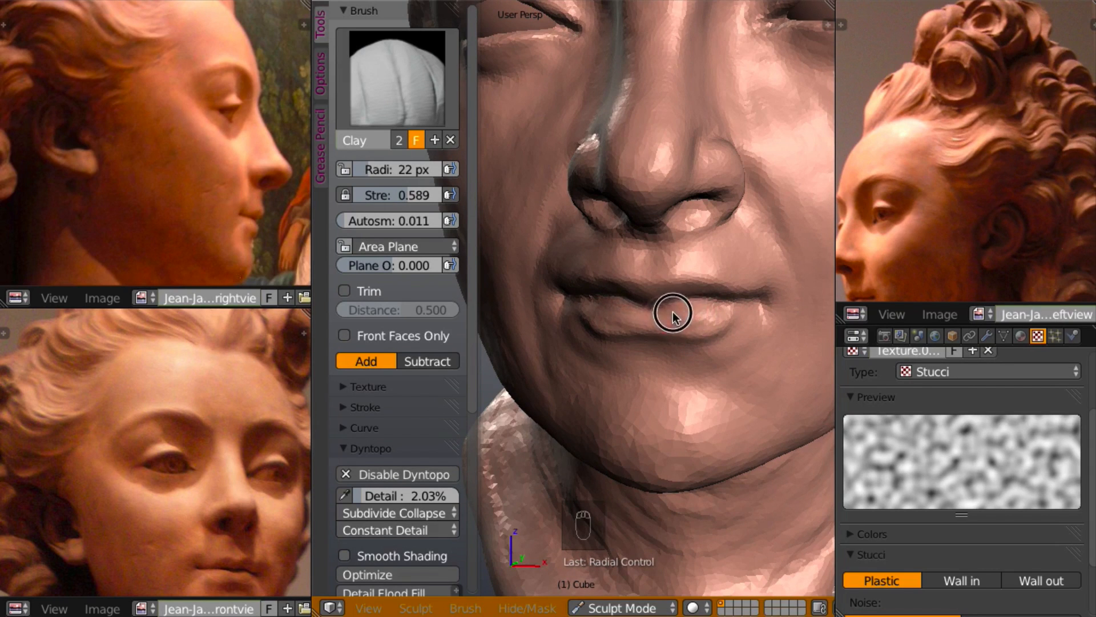
drag(676, 312, 712, 317)
mouse_move(684, 310)
middle_down()
mouse_move(660, 273)
mouse_move(721, 333)
mouse_move(716, 320)
middle_up()
- Deepen the line between the lips on the model's left side with the Crease brush
key(shift+c)
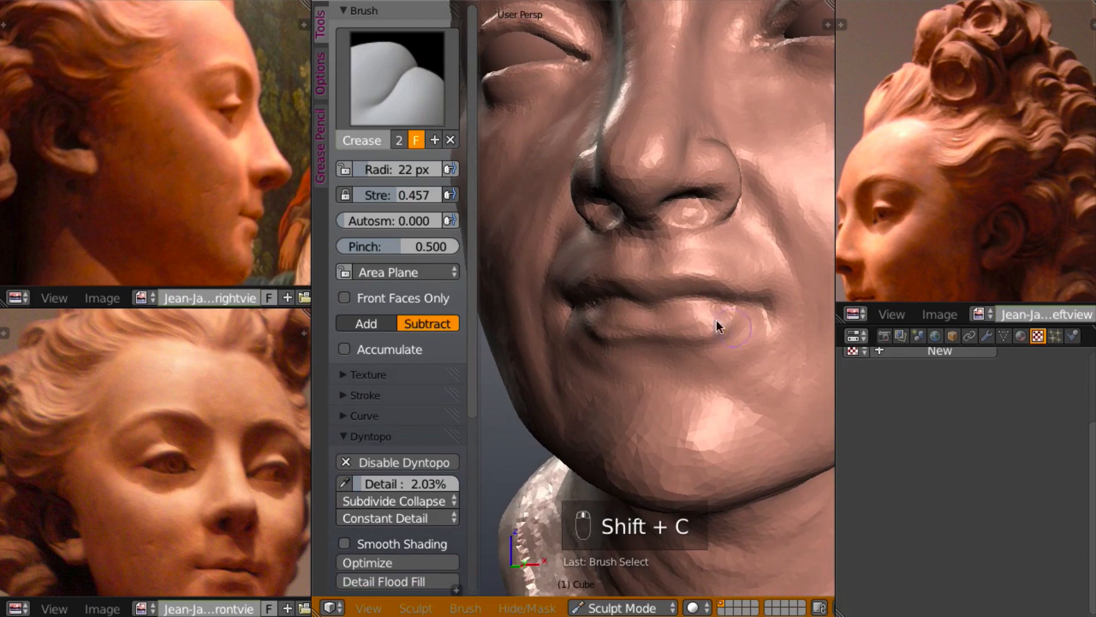
mouse_move(697, 306)
mouse_down()
mouse_move(667, 315)
mouse_move(686, 300)
mouse_move(677, 302)
mouse_move(708, 303)
mouse_up()
mouse_move(670, 301)
middle_down()
mouse_move(527, 300)
mouse_move(637, 306)
mouse_move(739, 291)
mouse_move(793, 318)
mouse_move(724, 297)
middle_up()
- Fill out the upper and lower lips on the model's right side with the Clay brush
key(c)
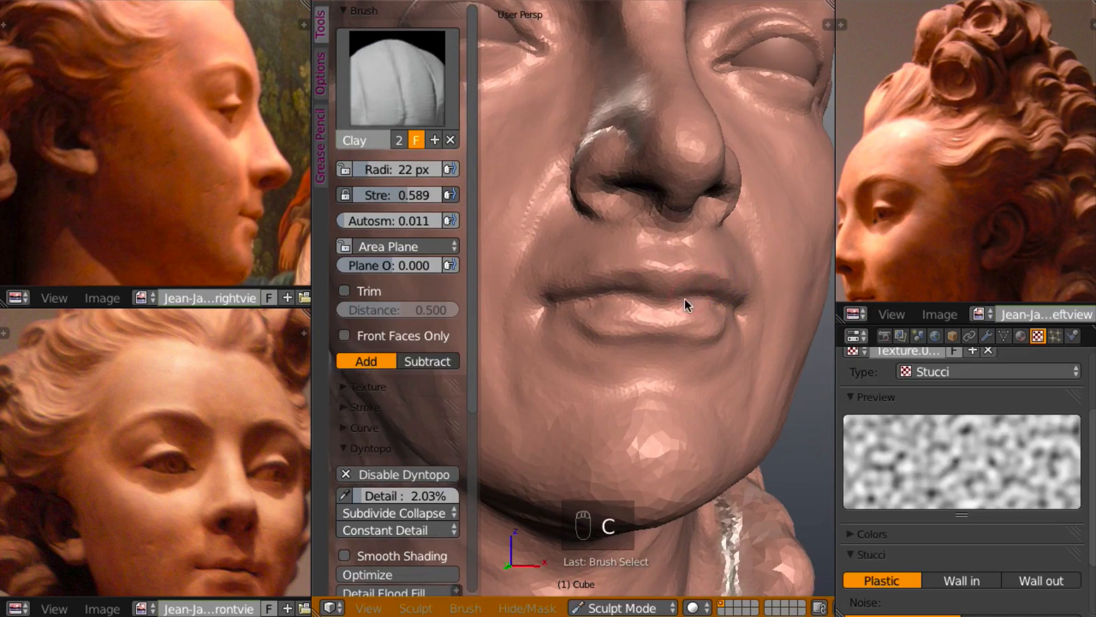
mouse_move(626, 277)
mouse_down()
mouse_move(561, 292)
mouse_move(582, 291)
mouse_up()
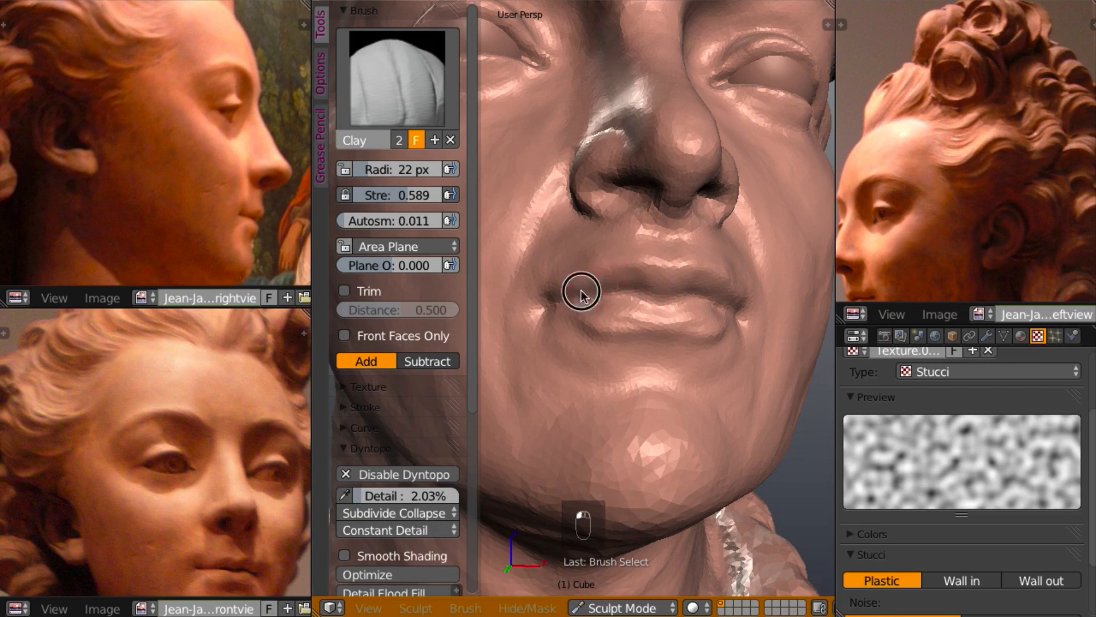
mouse_move(582, 293)
middle_down()
mouse_move(562, 310)
mouse_move(604, 320)
mouse_move(602, 309)
middle_up()
mouse_move(601, 307)
mouse_down()
mouse_move(587, 316)
mouse_move(599, 336)
mouse_move(615, 335)
mouse_up()
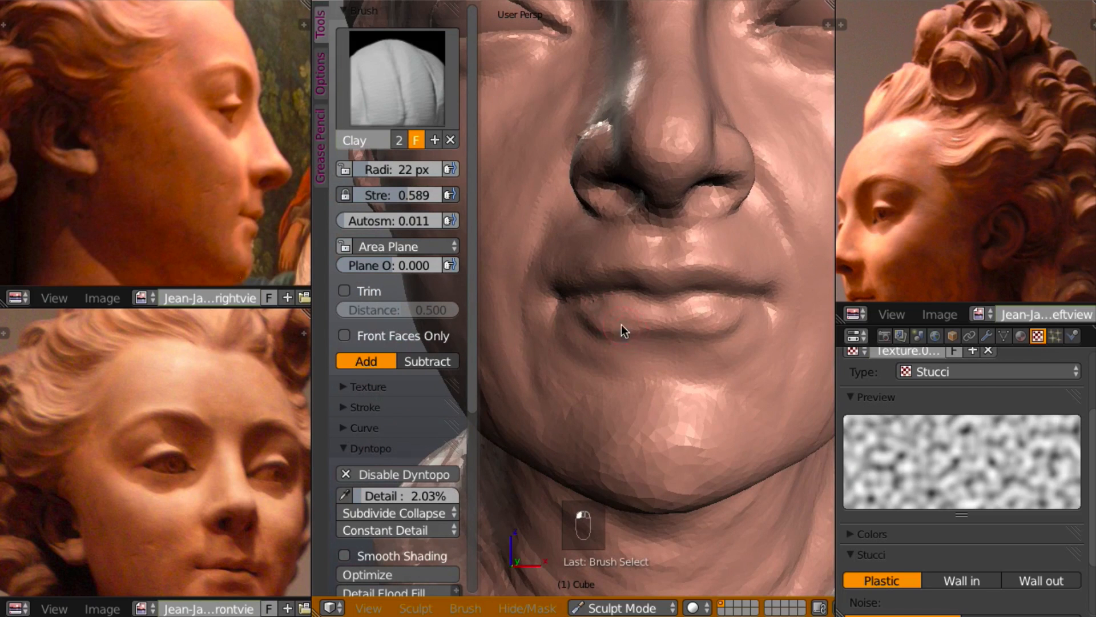
- Set the Clay brush radius to 28 px and reposition the front reference photo to show the mouth, chin and neck
mouse_move(621, 324)
middle_down()
mouse_move(612, 330)
mouse_move(652, 359)
mouse_move(643, 382)
middle_up()
scroll(643, 385, down, 4)
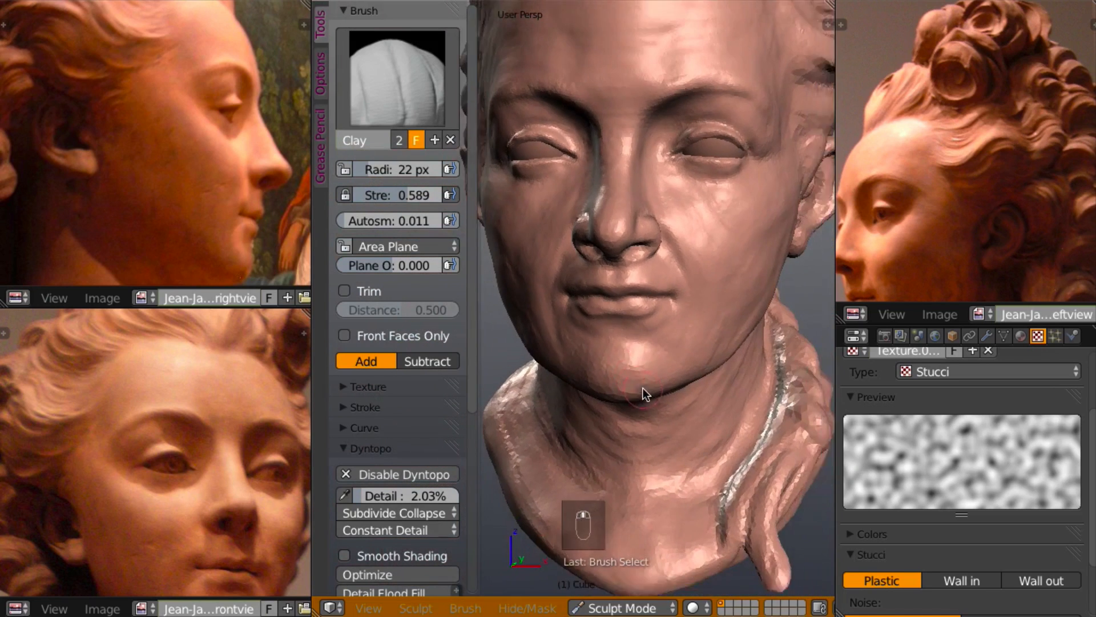
key(f)
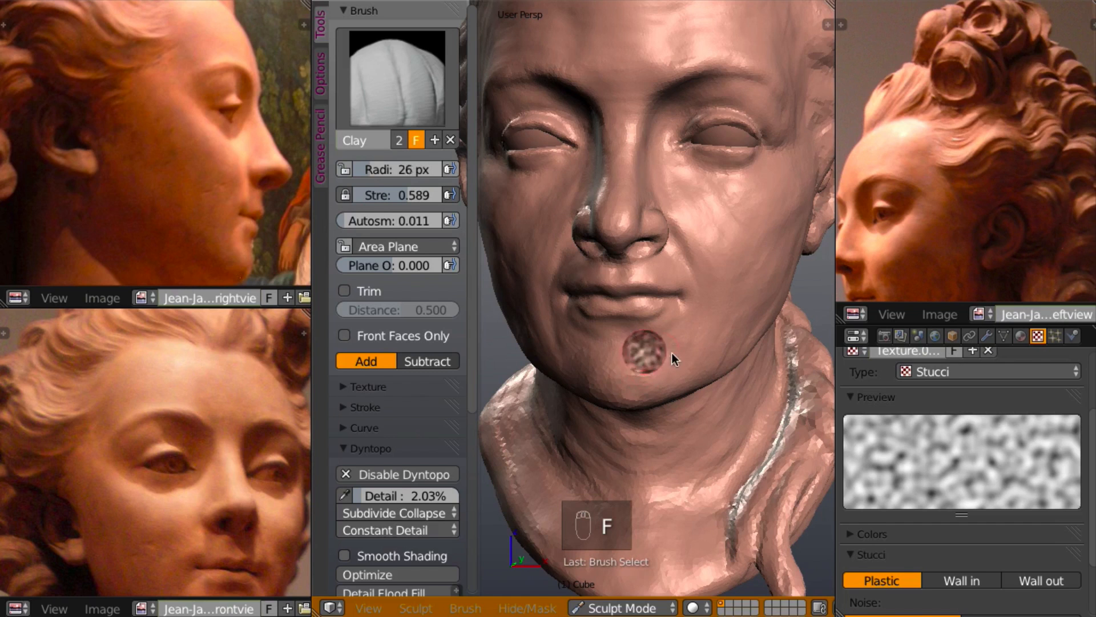
click(668, 355)
middle_drag(664, 378, 683, 371)
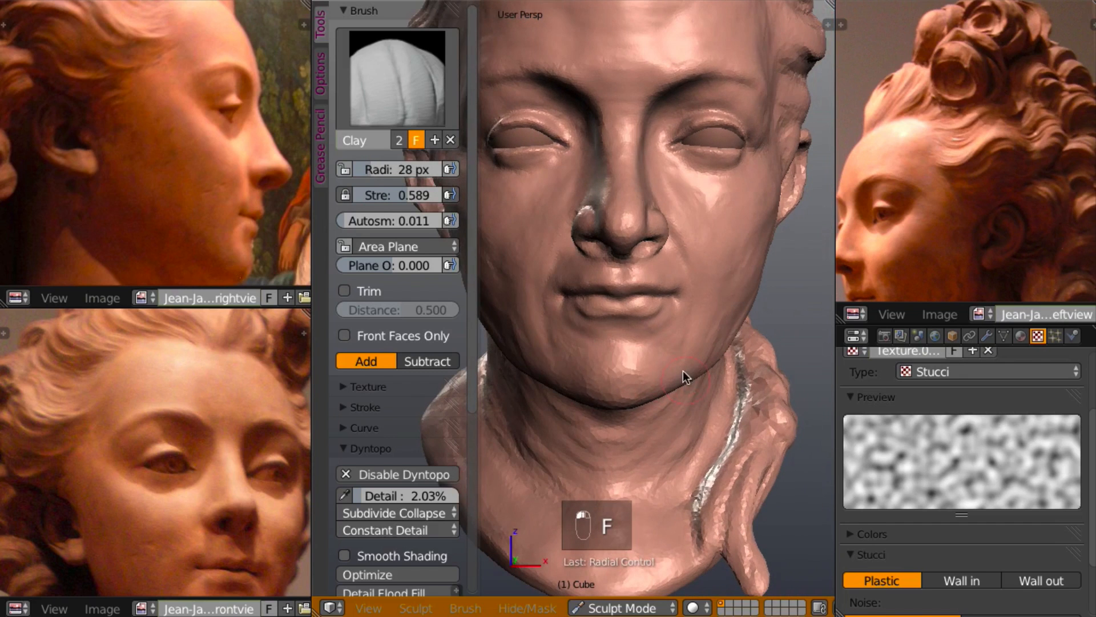
scroll(186, 408, up, 2)
scroll(198, 423, down, 2)
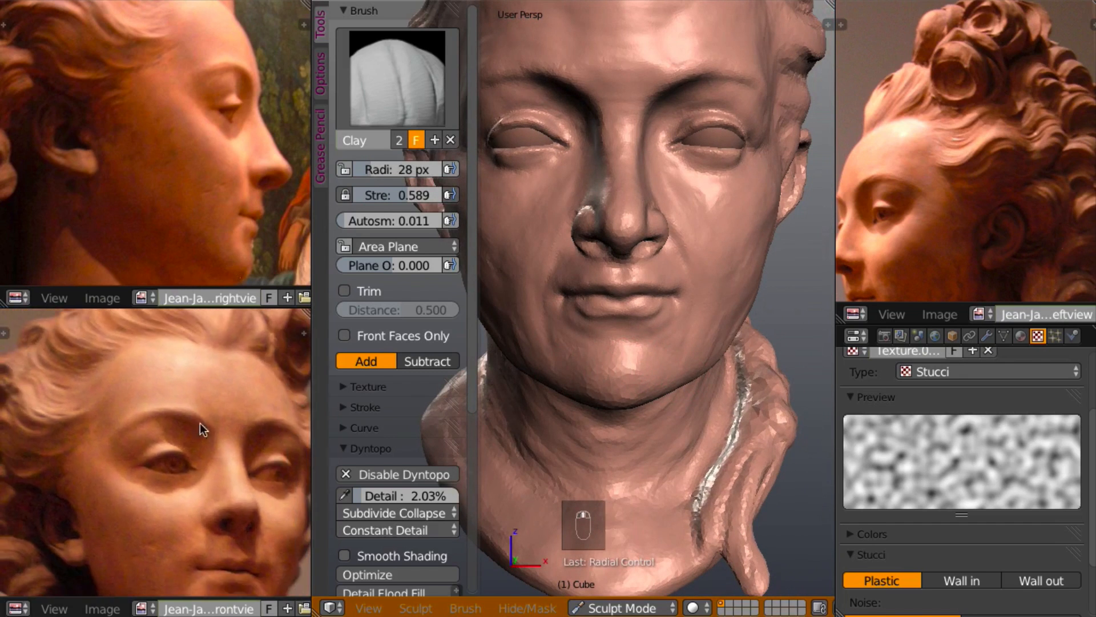
middle_drag(202, 442, 184, 331)
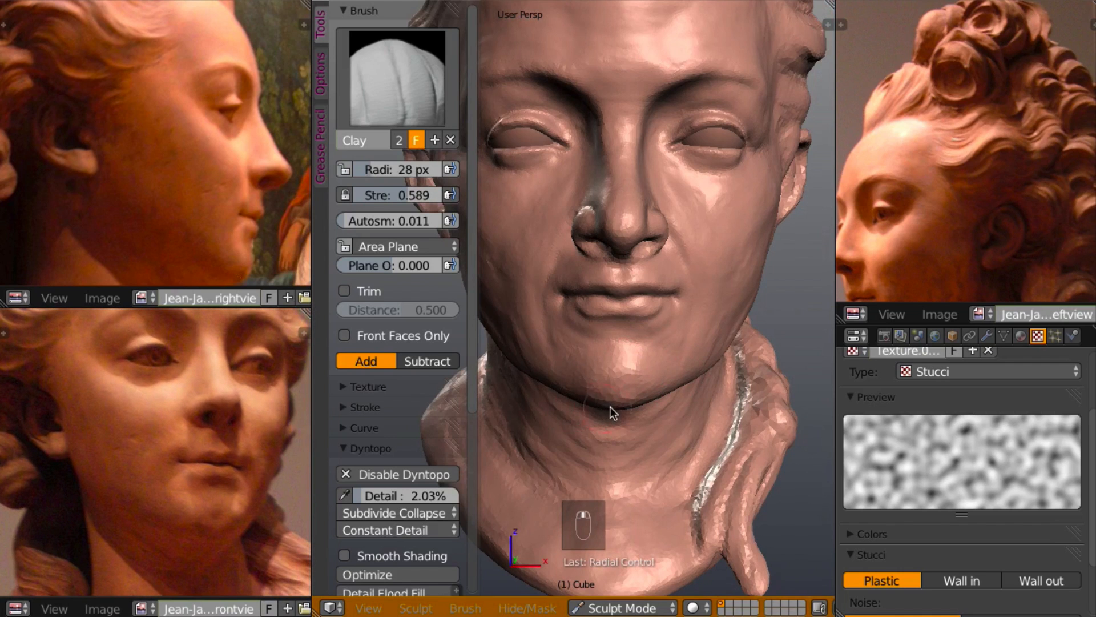
- Build up and round the underside of the model's chin with the Clay brush to match the front reference
middle_drag(607, 405, 612, 401)
mouse_move(625, 377)
mouse_down()
mouse_move(602, 382)
mouse_move(615, 389)
mouse_move(600, 394)
mouse_up()
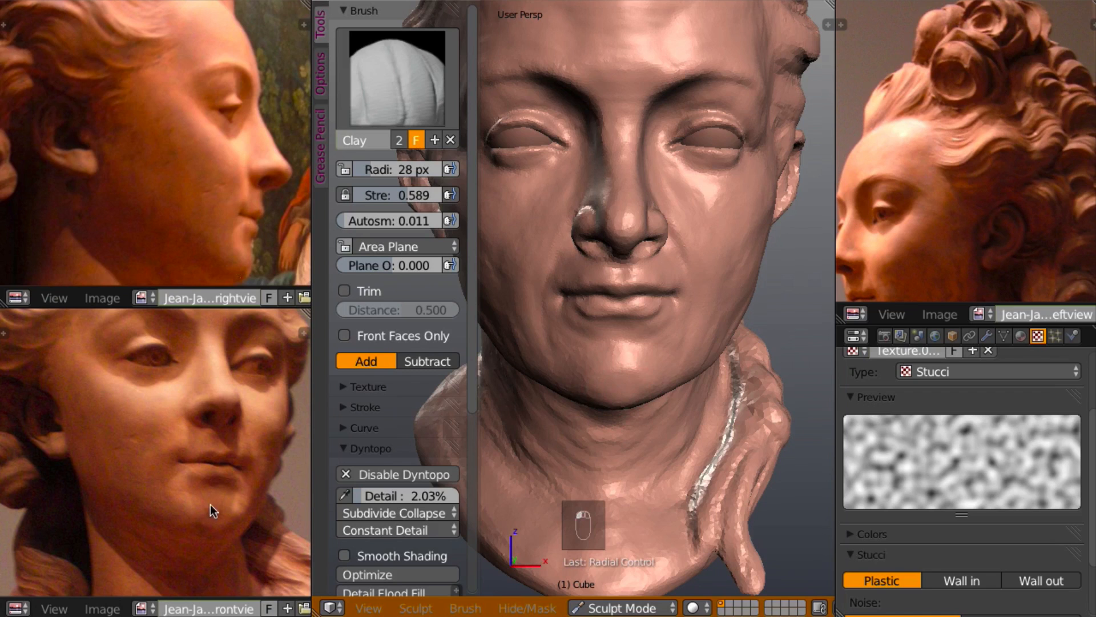
middle_drag(612, 452, 619, 423)
mouse_move(634, 360)
mouse_down()
mouse_move(607, 357)
mouse_move(661, 381)
mouse_move(642, 377)
mouse_up()
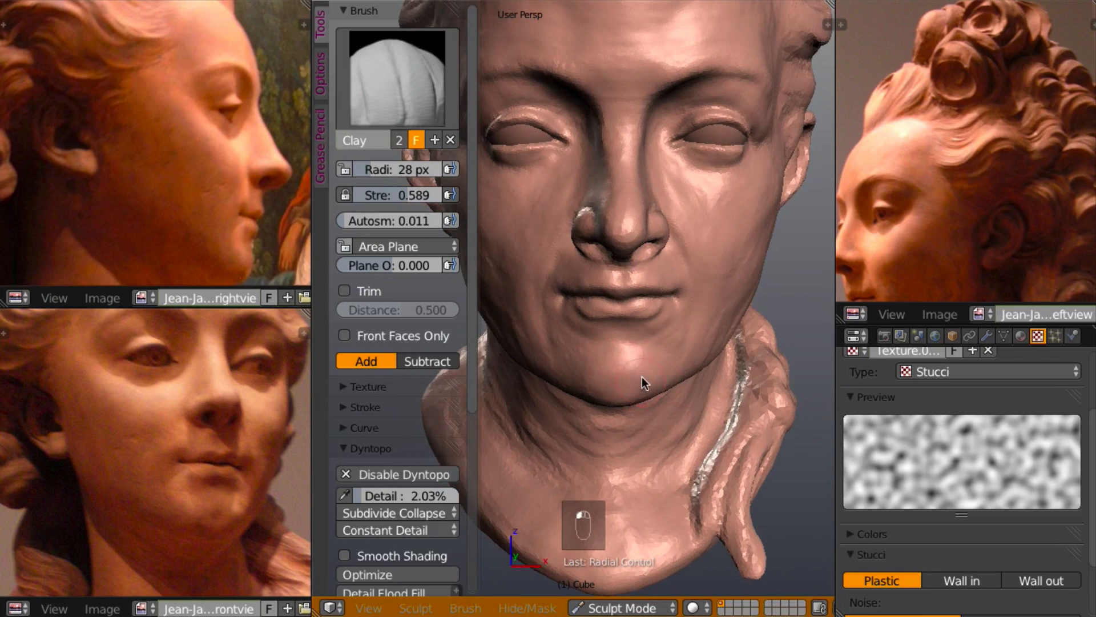
mouse_move(549, 375)
middle_down()
mouse_move(494, 339)
mouse_move(462, 374)
mouse_move(440, 372)
middle_up()
mouse_move(660, 412)
middle_down()
mouse_move(763, 410)
mouse_move(720, 338)
mouse_move(590, 327)
mouse_move(679, 368)
mouse_move(698, 354)
mouse_move(810, 372)
mouse_move(759, 310)
middle_up()
mouse_move(699, 345)
middle_down()
mouse_move(755, 314)
mouse_move(820, 326)
mouse_move(751, 333)
mouse_move(778, 325)
mouse_move(765, 340)
mouse_move(785, 338)
mouse_move(719, 352)
mouse_move(734, 313)
mouse_move(693, 340)
mouse_move(691, 362)
mouse_move(630, 297)
mouse_move(745, 273)
mouse_move(704, 306)
mouse_move(618, 297)
mouse_move(718, 299)
mouse_move(646, 306)
mouse_move(690, 297)
mouse_move(690, 307)
mouse_move(671, 288)
mouse_move(809, 297)
mouse_move(764, 303)
mouse_move(789, 297)
middle_up()
scroll(684, 321, down, 4)
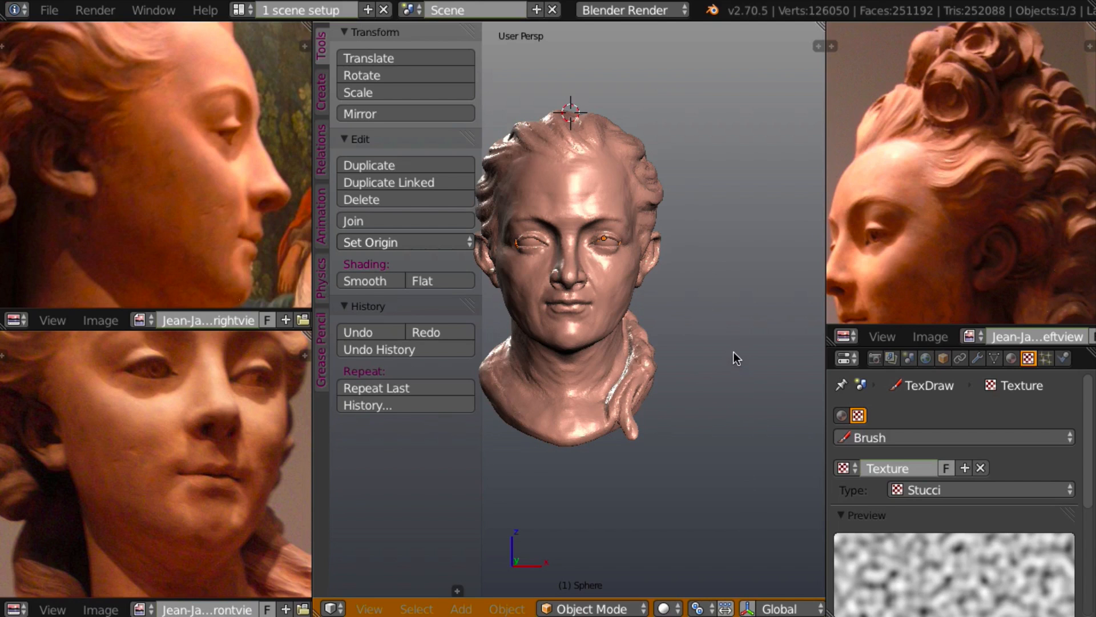
- Start the Screencast Keys display in the 3D view
key(n)
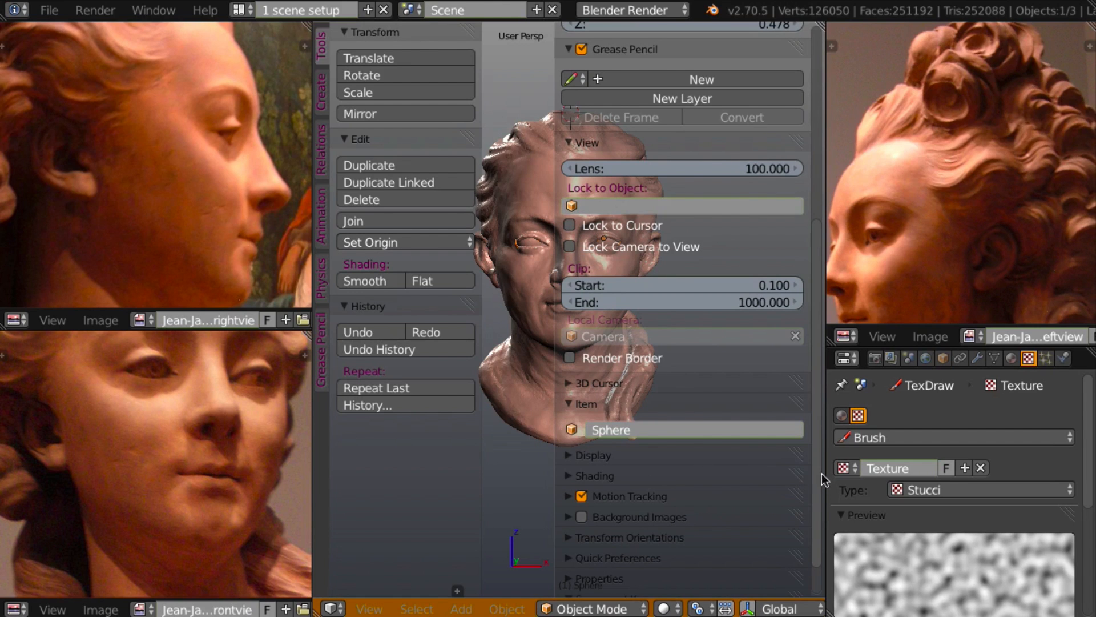
scroll(821, 474, down, 3)
click(690, 583)
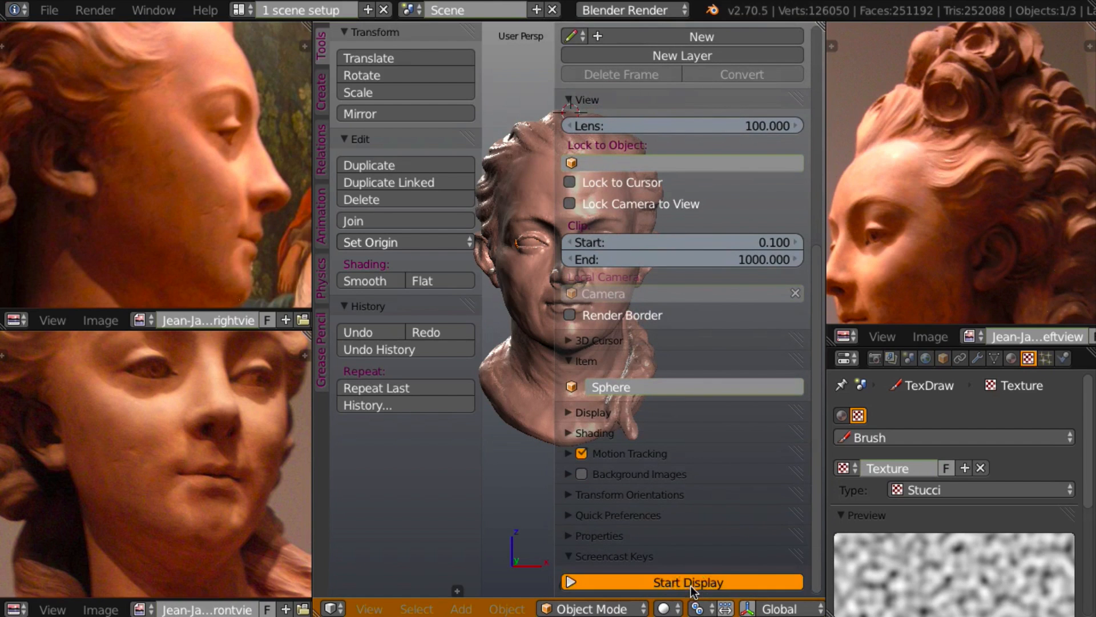
key(n)
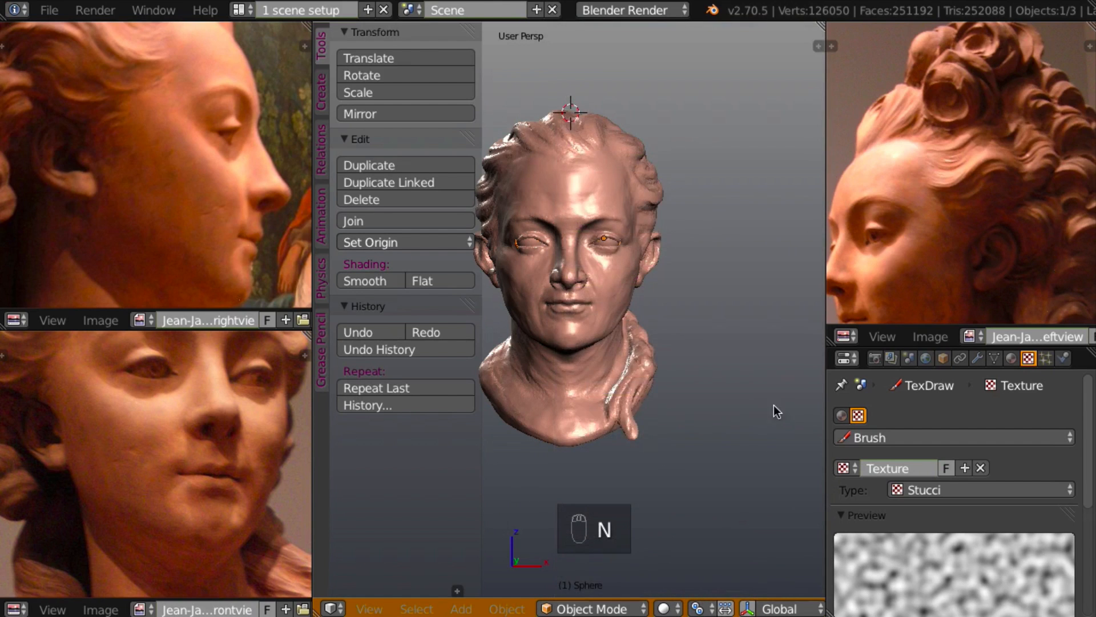
- Select the bust mesh in Object Mode and start a Wavefront OBJ export
mouse_move(723, 298)
middle_down()
mouse_move(605, 310)
mouse_move(714, 300)
mouse_move(654, 309)
mouse_move(669, 307)
mouse_move(664, 277)
middle_up()
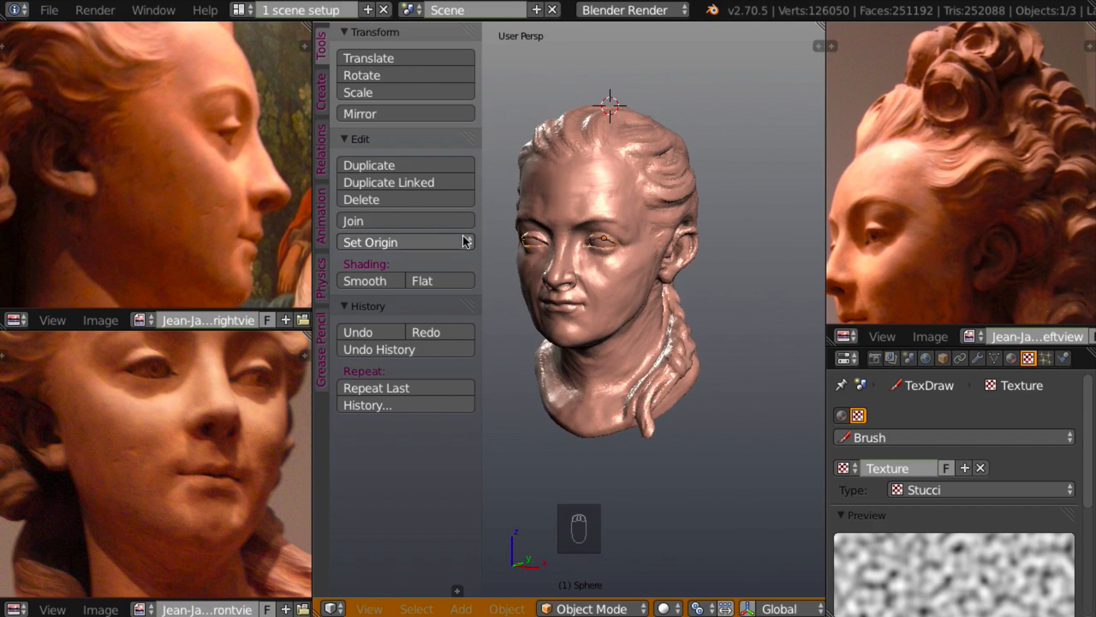
mouse_move(716, 239)
middle_down()
mouse_move(683, 236)
mouse_move(752, 222)
mouse_move(691, 216)
mouse_move(776, 227)
mouse_move(734, 211)
mouse_move(749, 235)
mouse_move(694, 230)
middle_up()
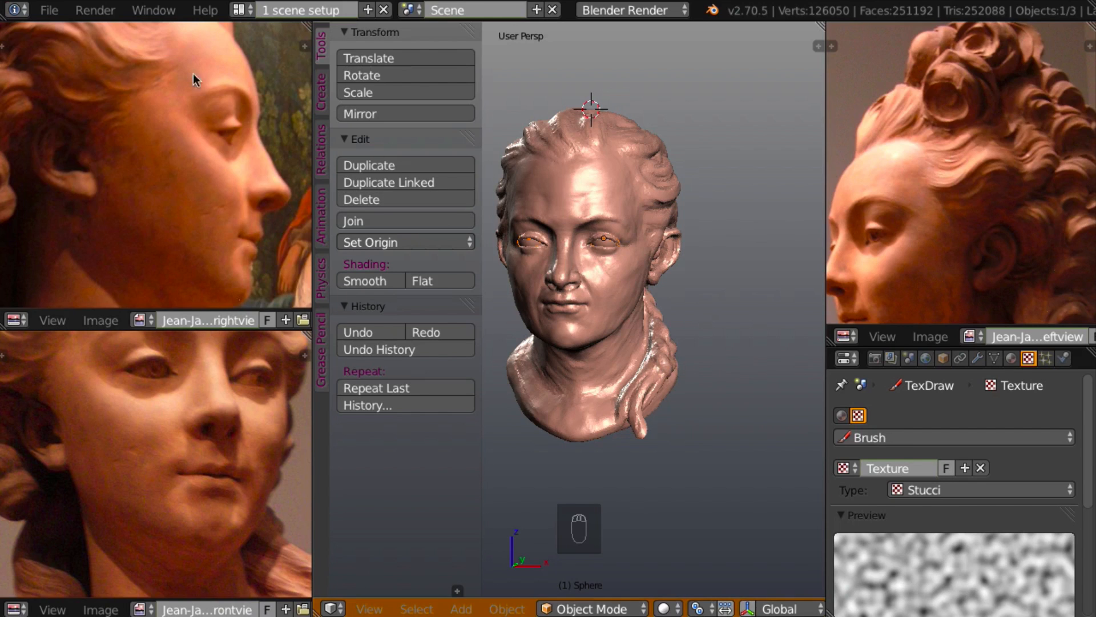
click(51, 10)
mouse_move(90, 317)
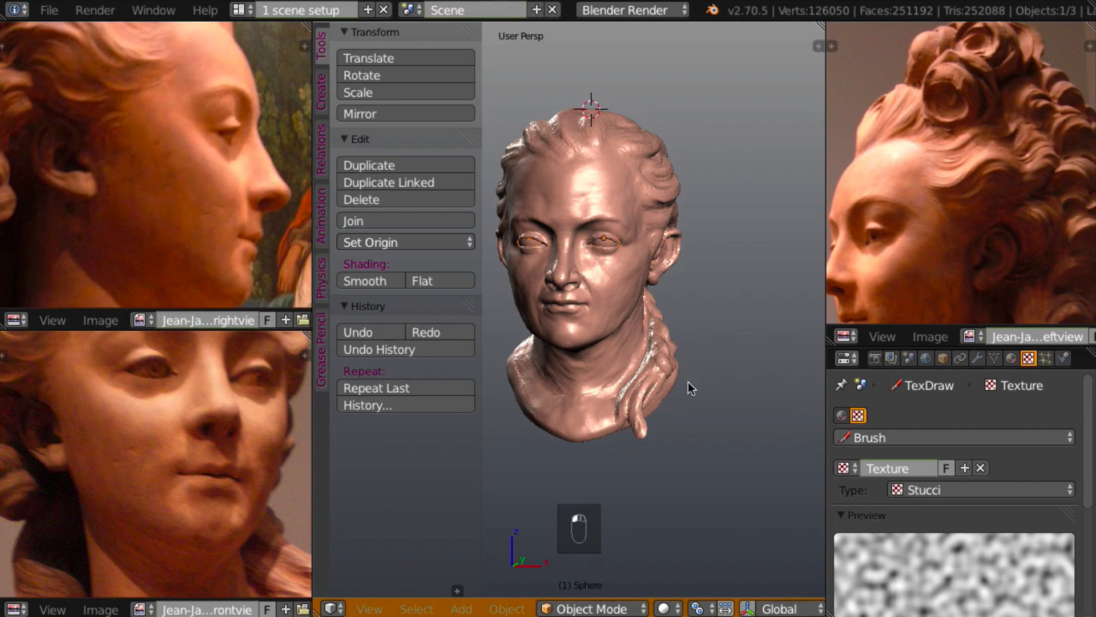
right_click(666, 381)
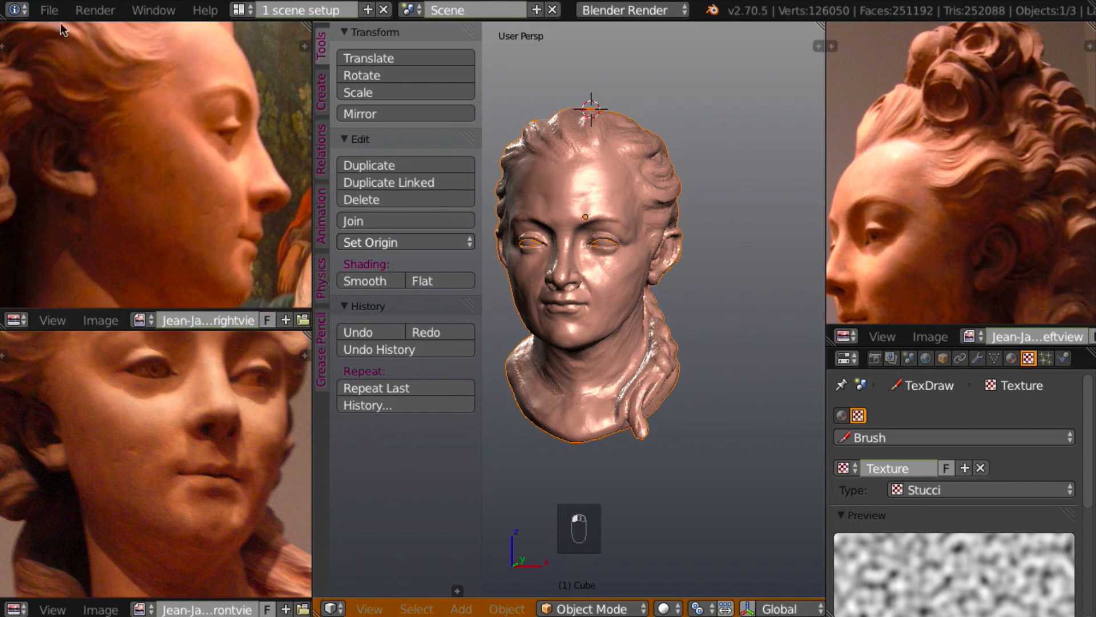
click(49, 10)
mouse_move(94, 317)
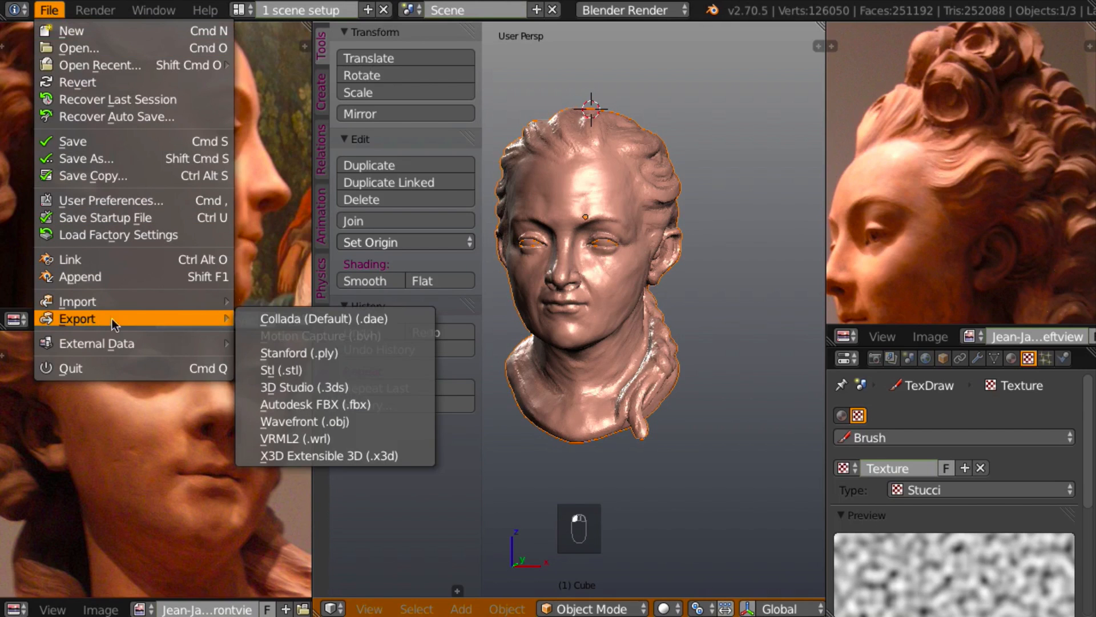
click(331, 423)
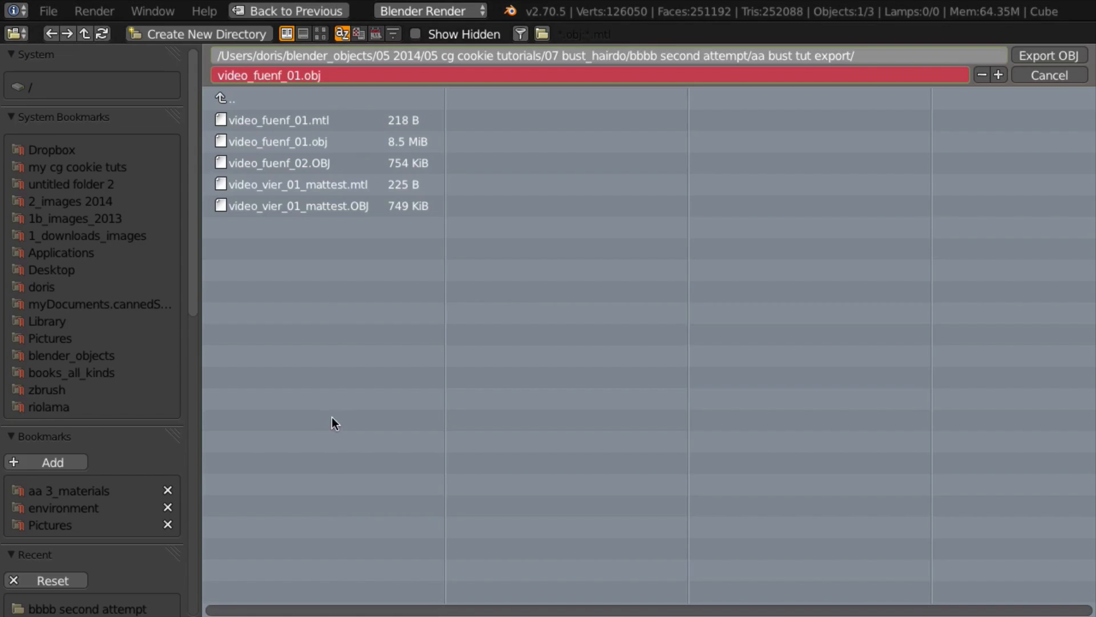
- Name the export file bust.obj and export the selected mesh into the aa bust tut export folder
click(293, 74)
drag(301, 80, 206, 76)
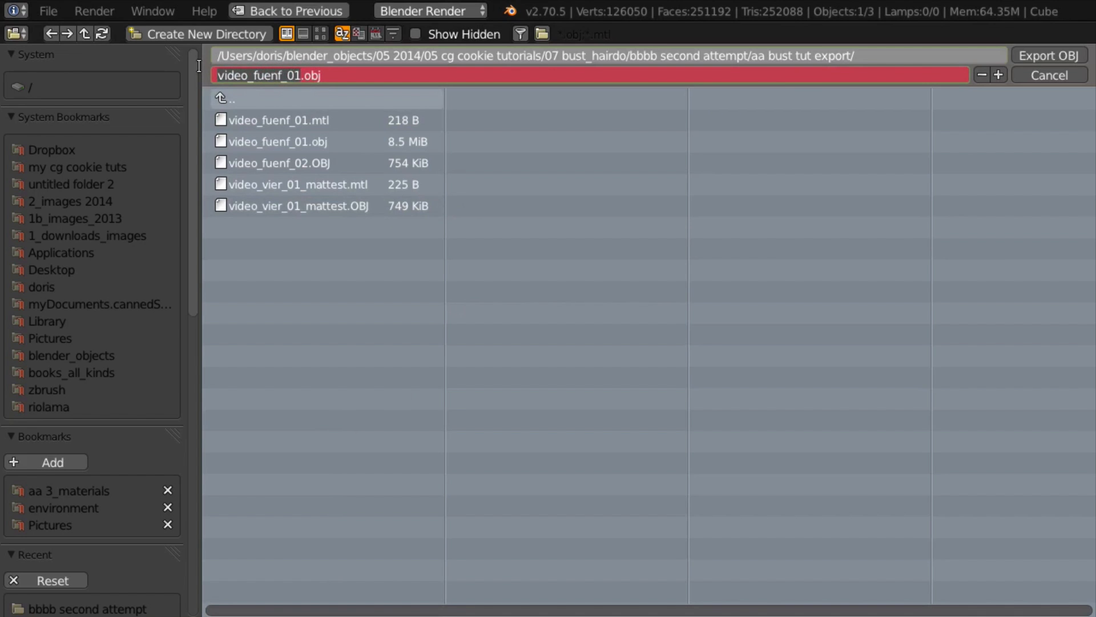
text(bust)
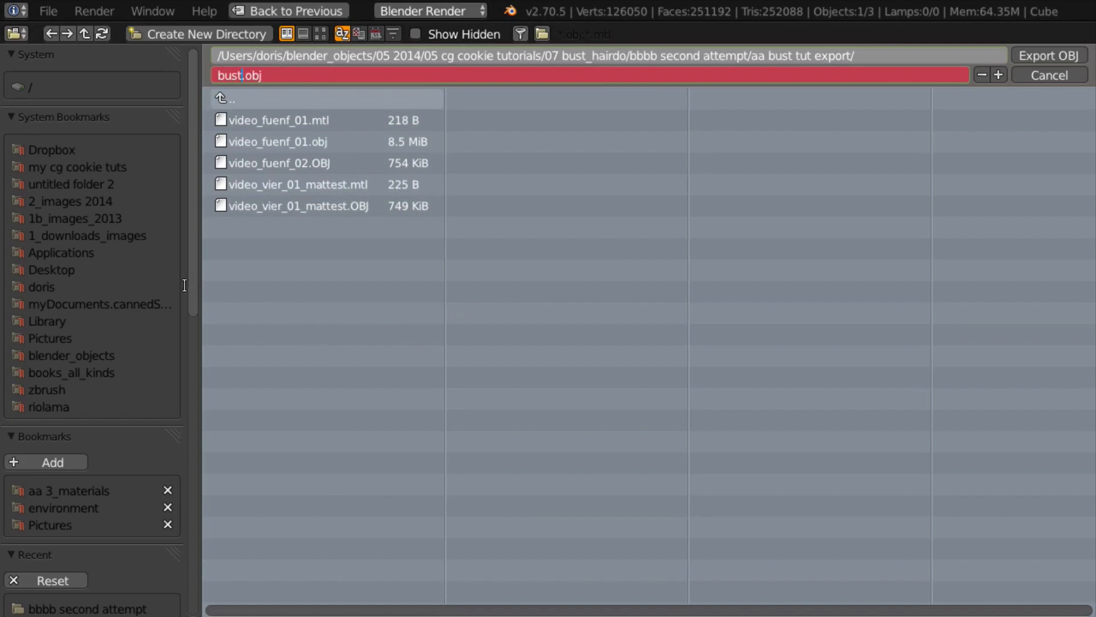
drag(195, 282, 194, 326)
drag(193, 279, 180, 481)
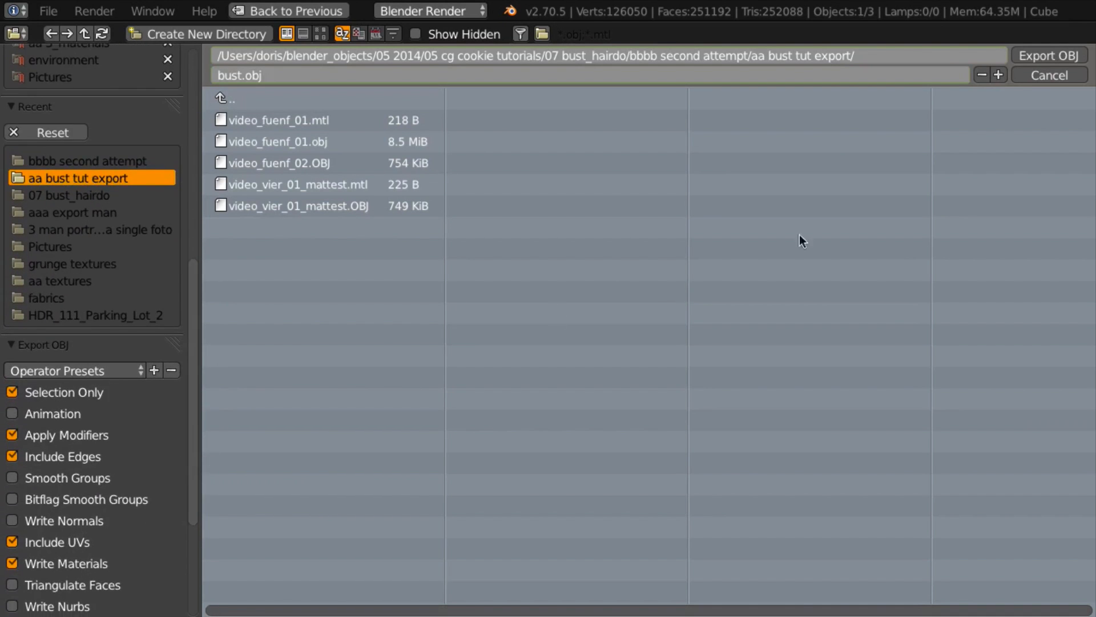
click(1051, 55)
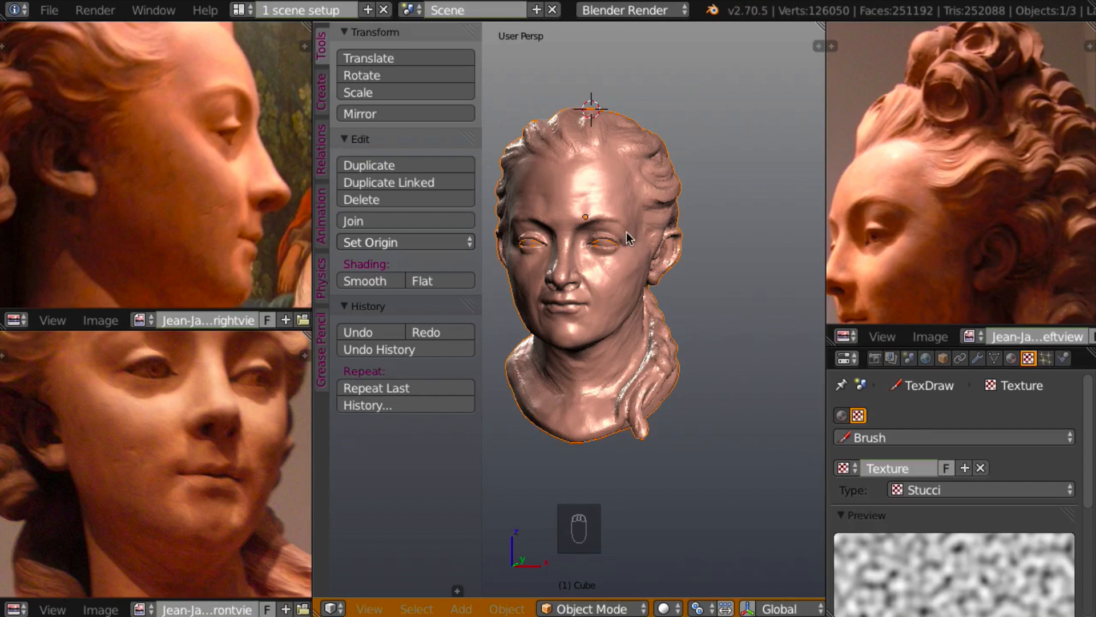
- Switch to ZBrush and import bust.obj from 05 2014, 05 cg cookie tutorials, 07 bust_hairdo, bbbb second attempt, aa bust tut export
key(super+Tab)
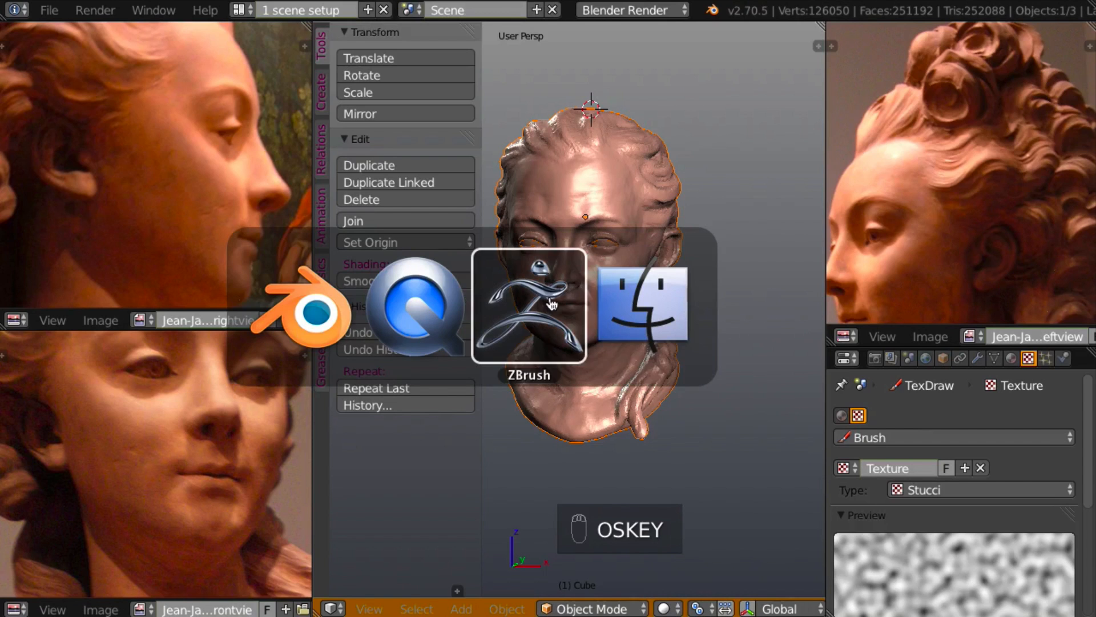
click(549, 308)
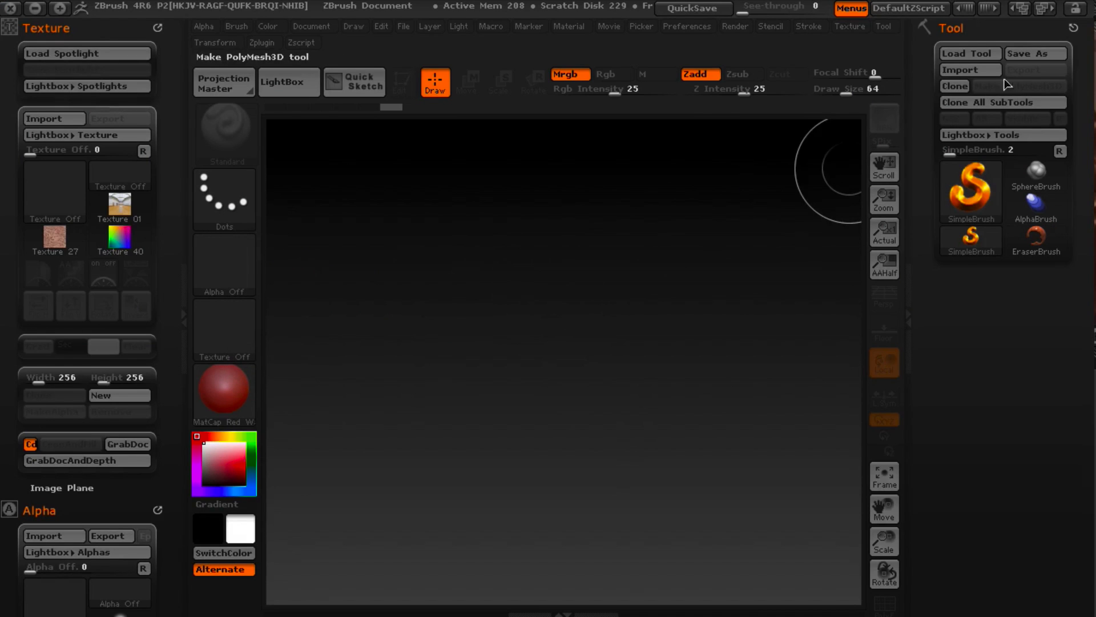
click(970, 70)
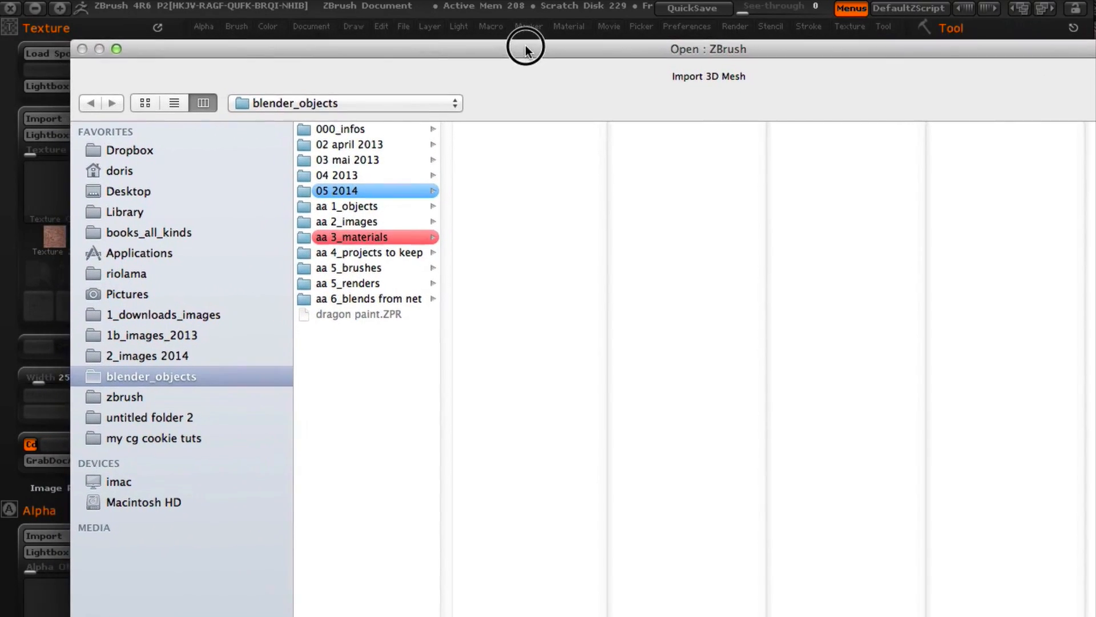
click(365, 193)
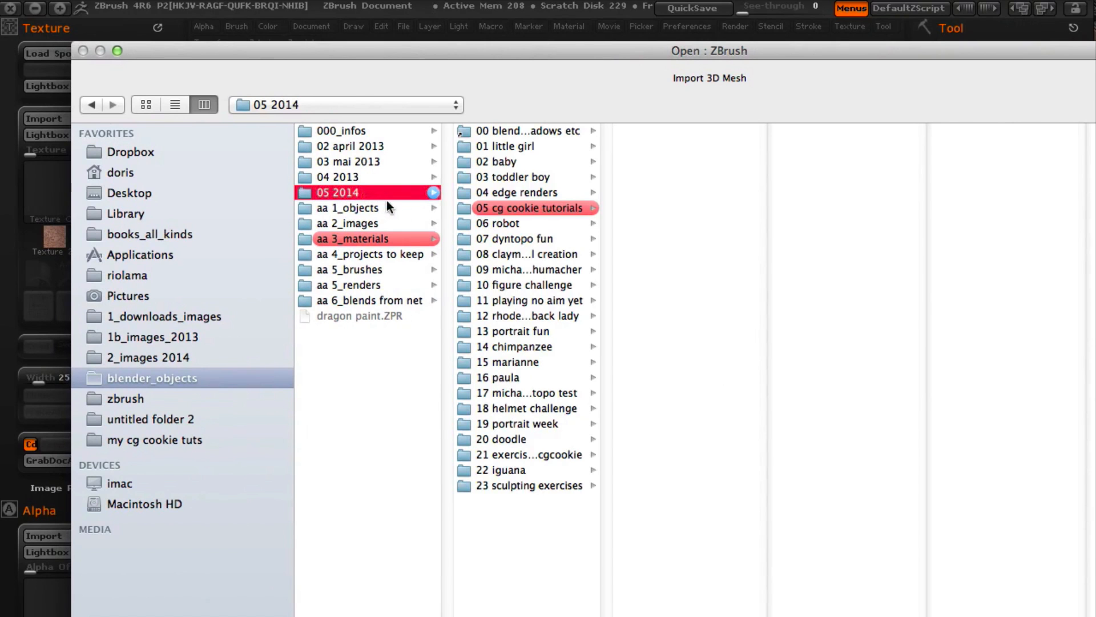
click(547, 209)
click(691, 222)
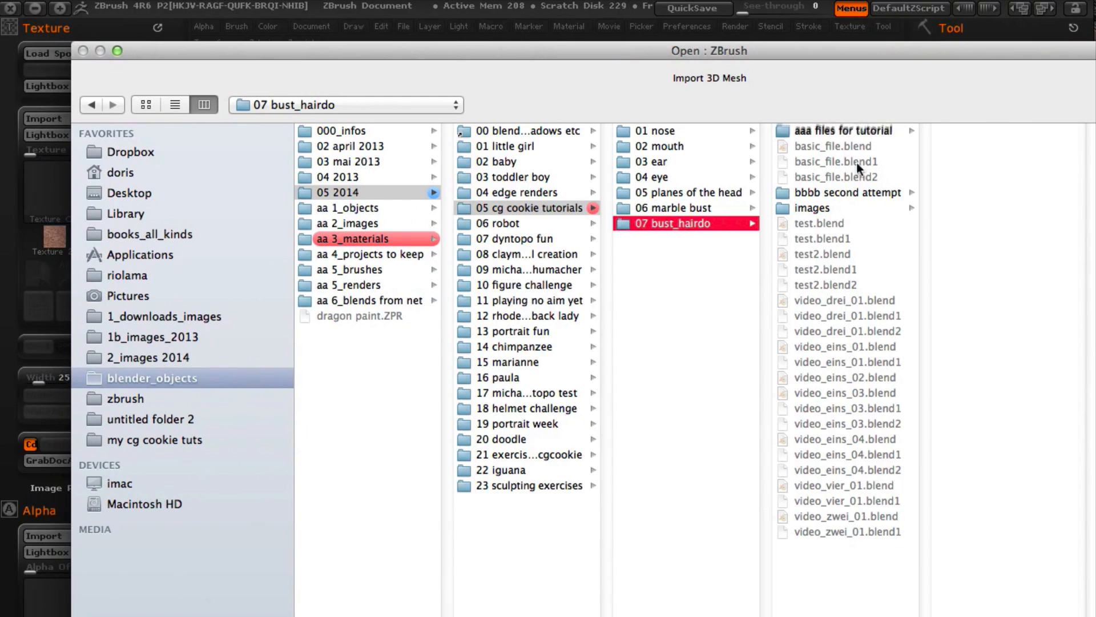
click(862, 192)
click(983, 132)
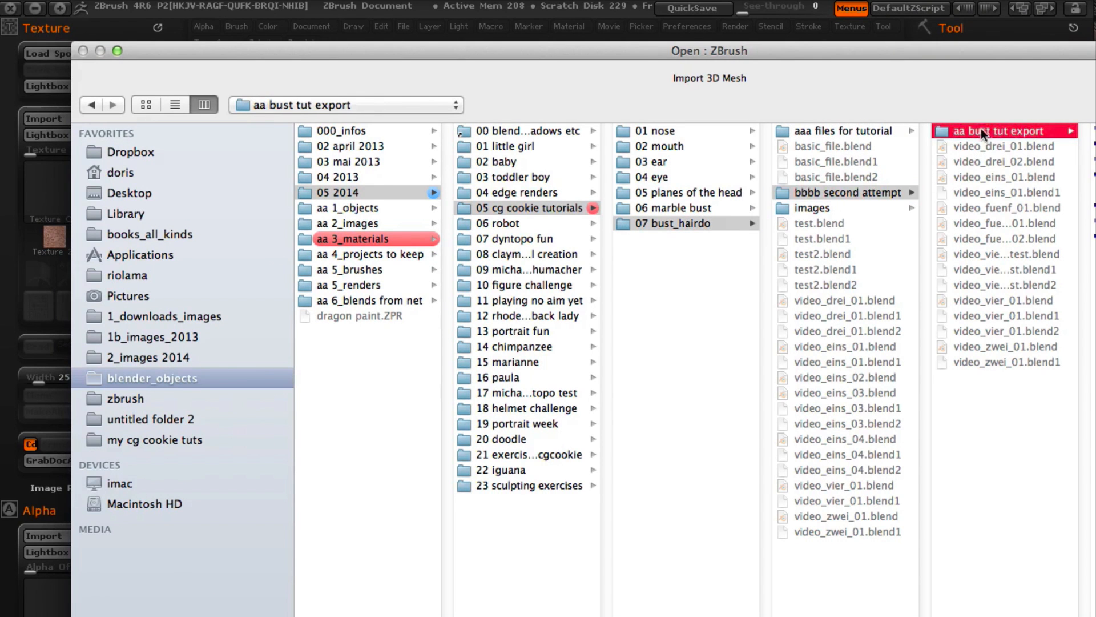
drag(970, 54, 647, 59)
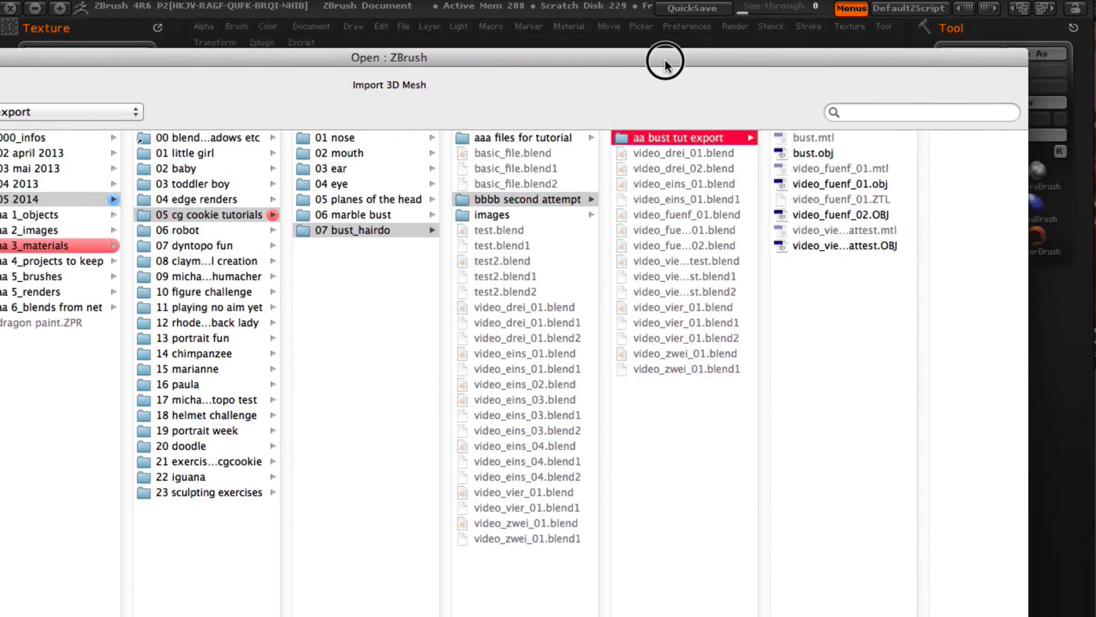
click(794, 151)
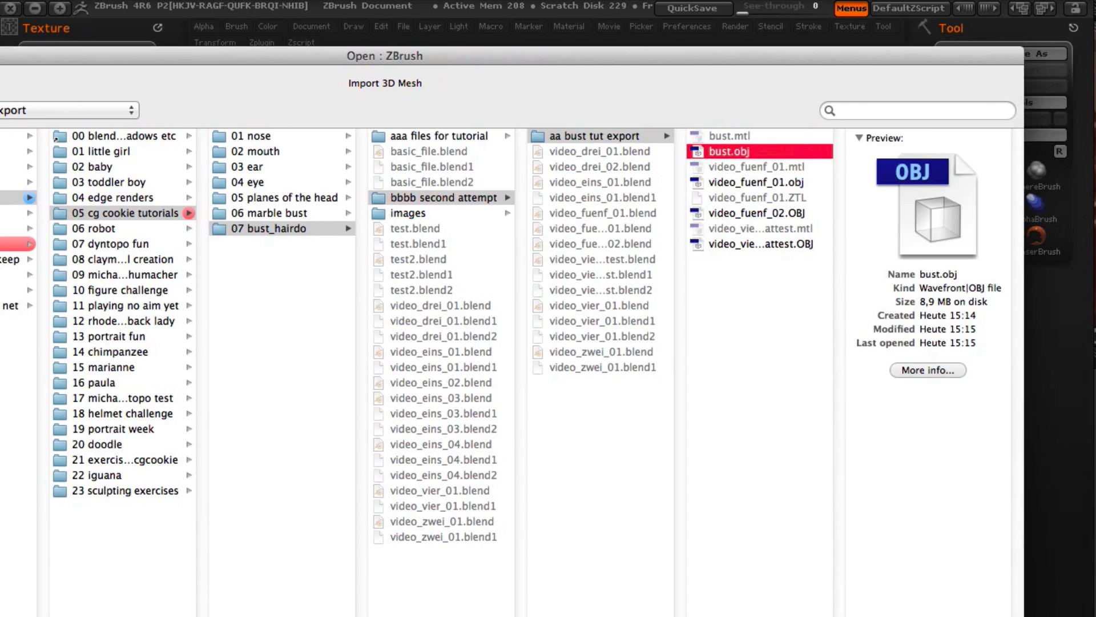
key(Return)
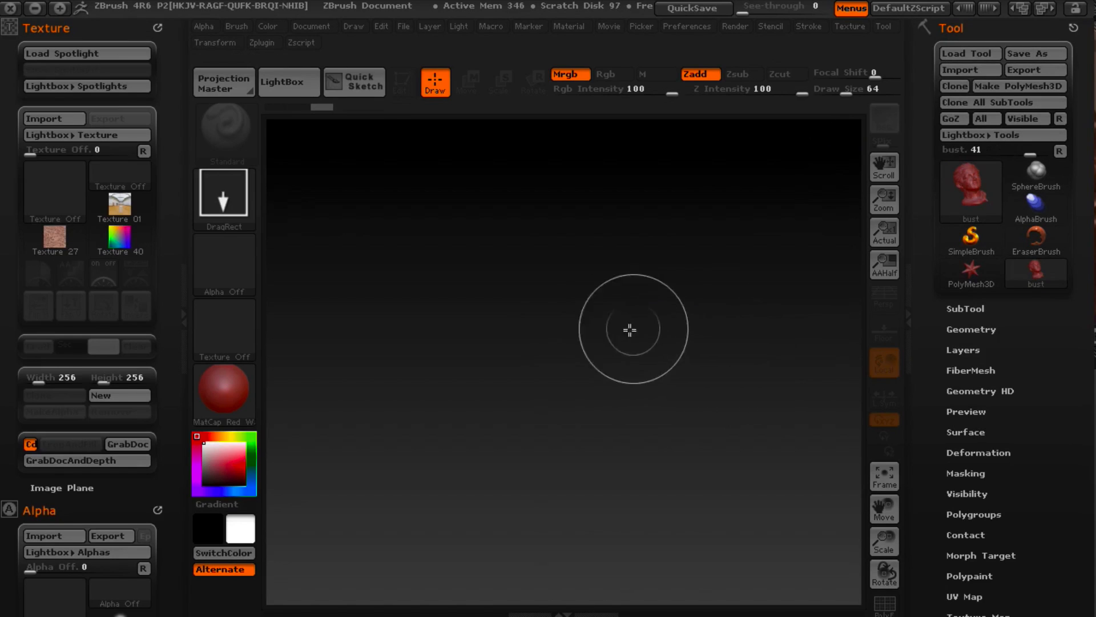
- Draw the imported bust onto the canvas and enter Edit mode
mouse_move(580, 312)
mouse_down()
mouse_move(566, 519)
mouse_move(571, 491)
mouse_up()
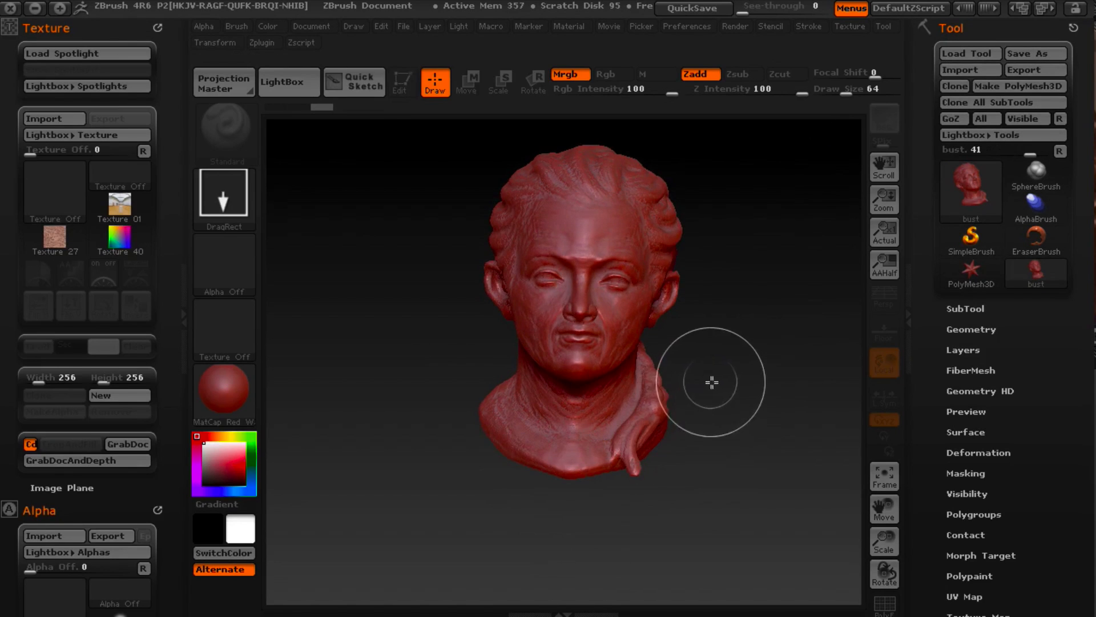
key(t)
drag(756, 334, 736, 306)
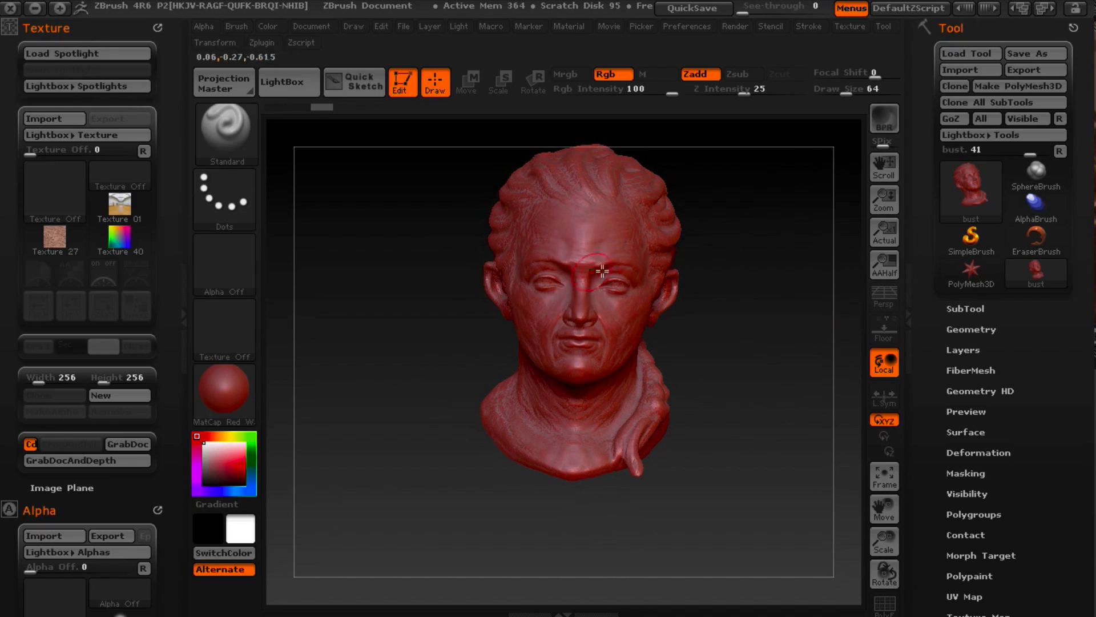
- Turn on perspective and the PolyFrame wireframe display for the bust
mouse_move(751, 307)
mouse_down()
mouse_move(778, 308)
mouse_move(754, 323)
mouse_move(712, 320)
mouse_move(756, 318)
mouse_move(751, 326)
mouse_move(707, 328)
mouse_move(771, 323)
mouse_move(762, 319)
mouse_up()
click(884, 296)
drag(693, 260, 846, 341)
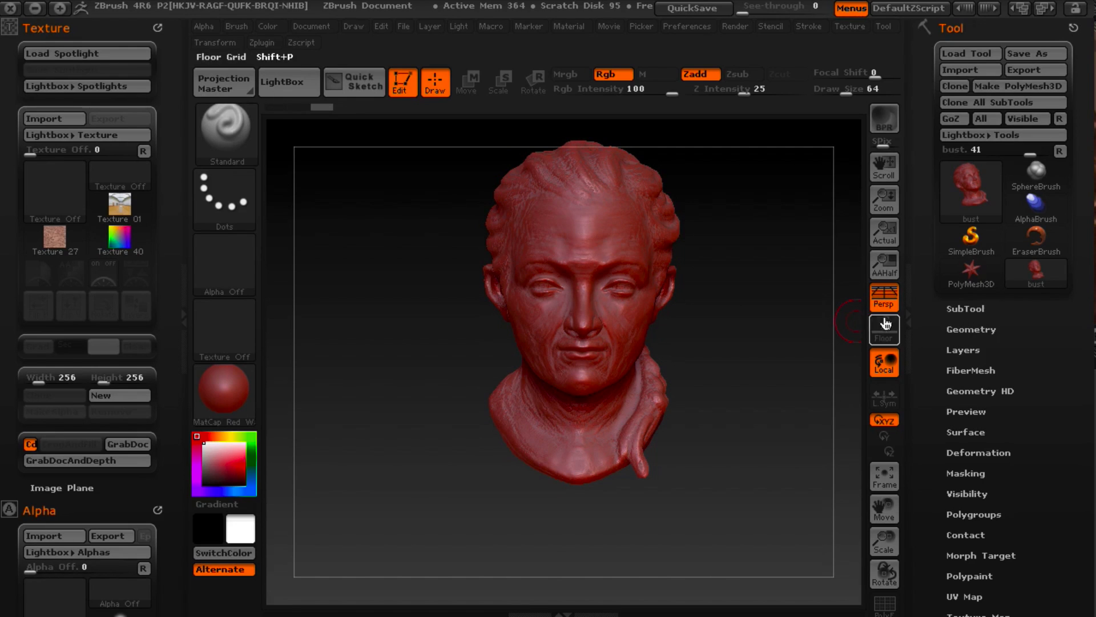
click(884, 603)
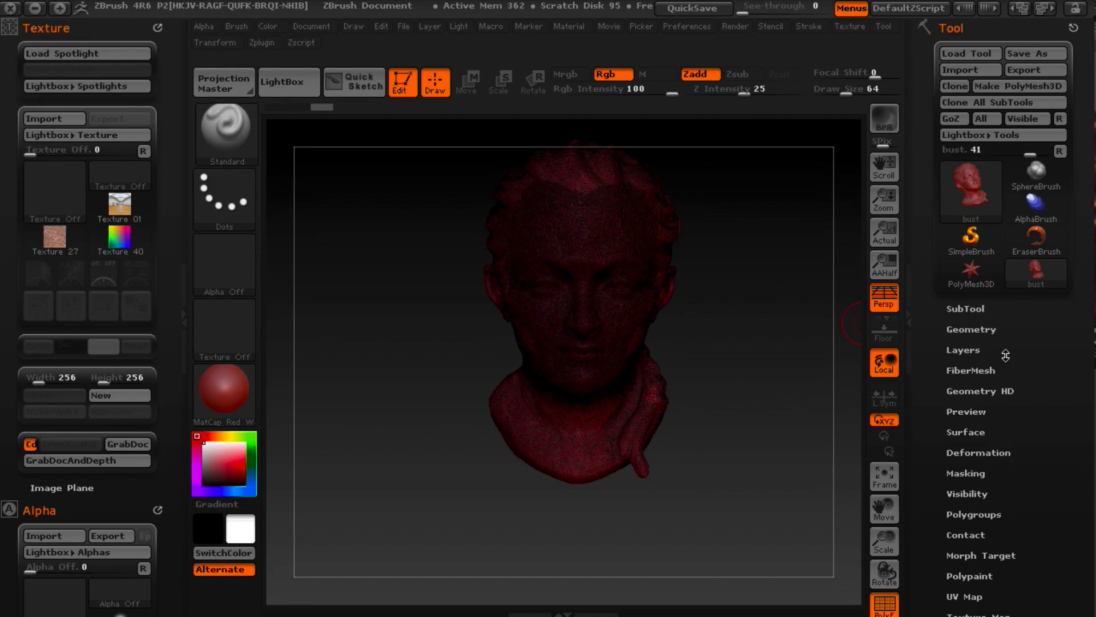
- Set the ZRemesher Target Polygons Count to 10 in the bust's geometry settings
click(992, 330)
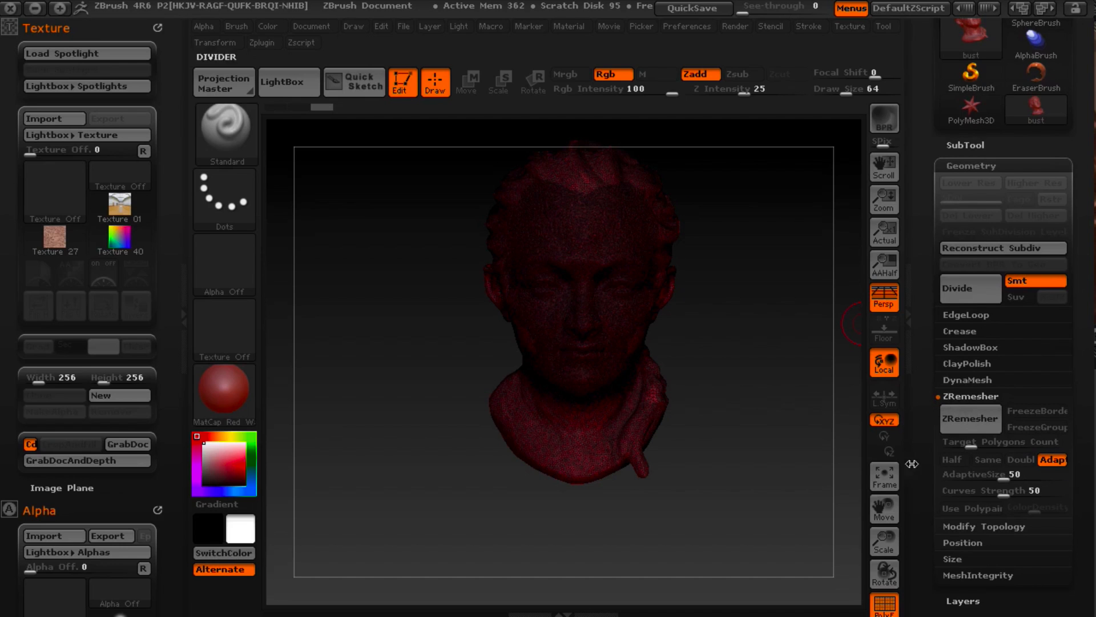
click(972, 492)
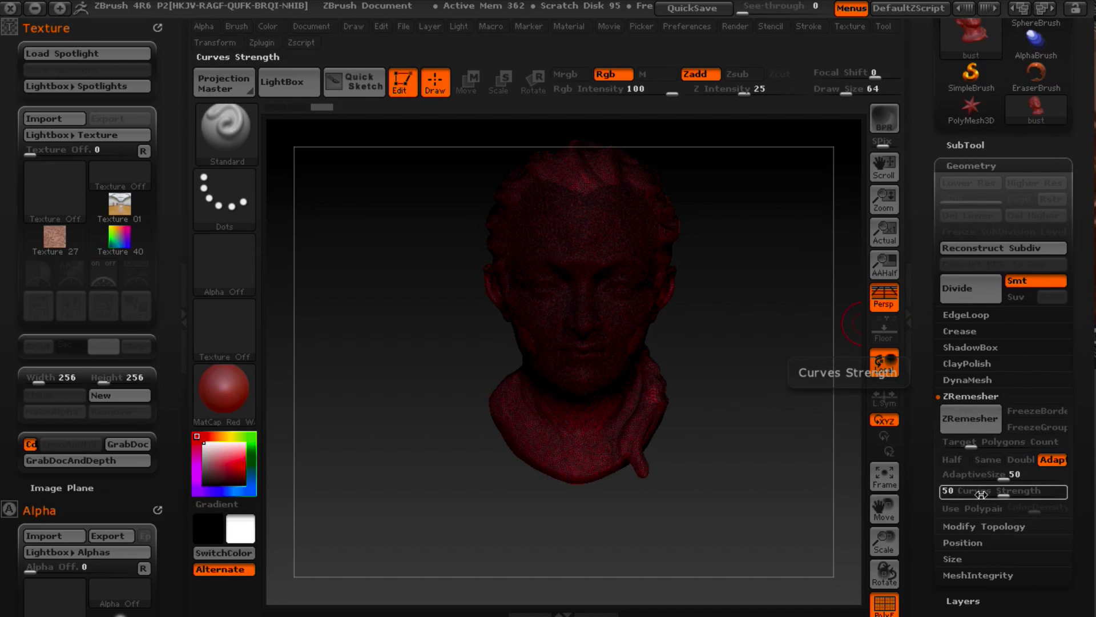
click(971, 442)
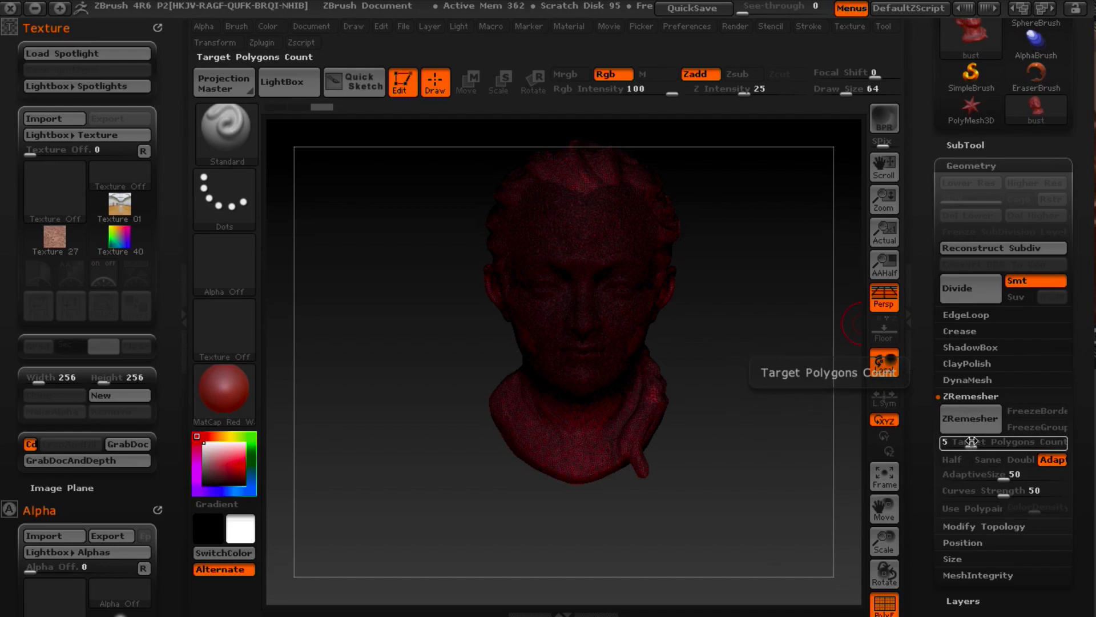
click(964, 443)
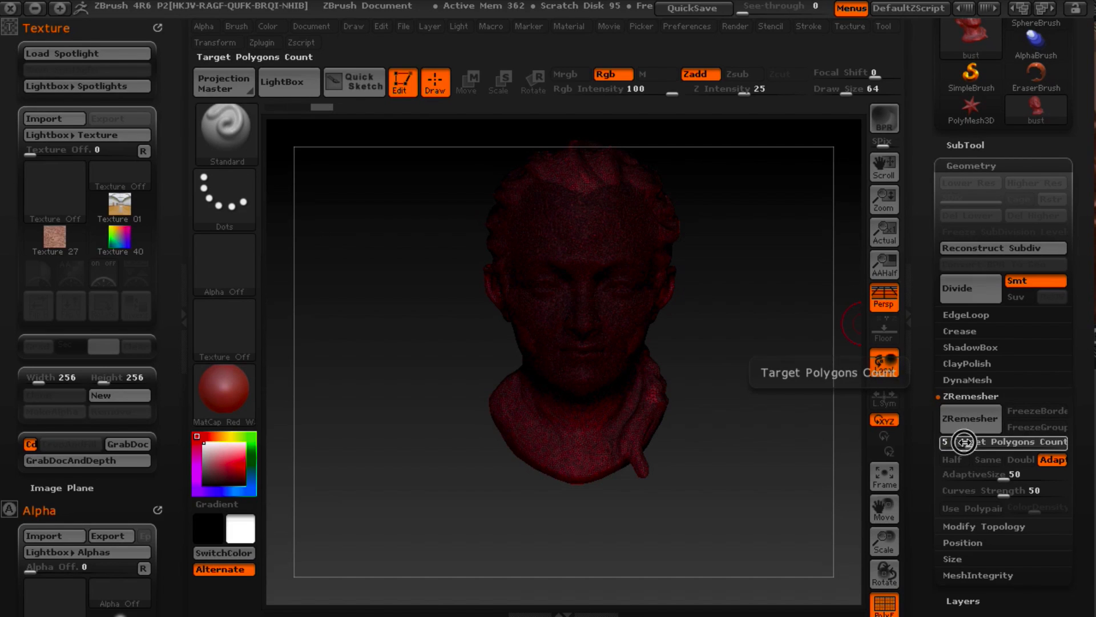
text(10)
key(Return)
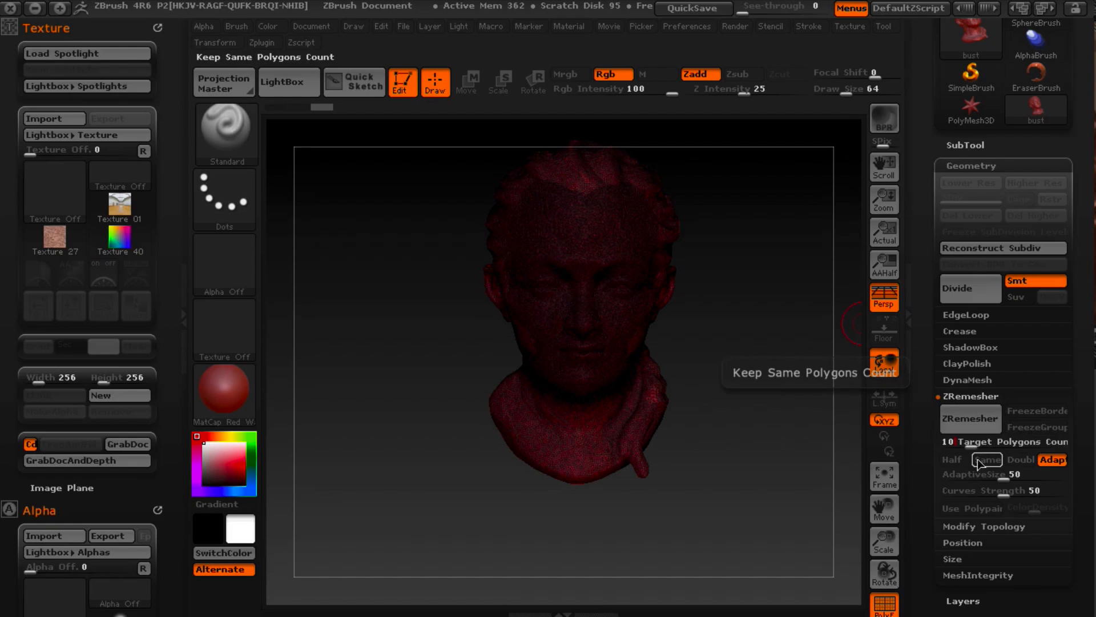
click(980, 440)
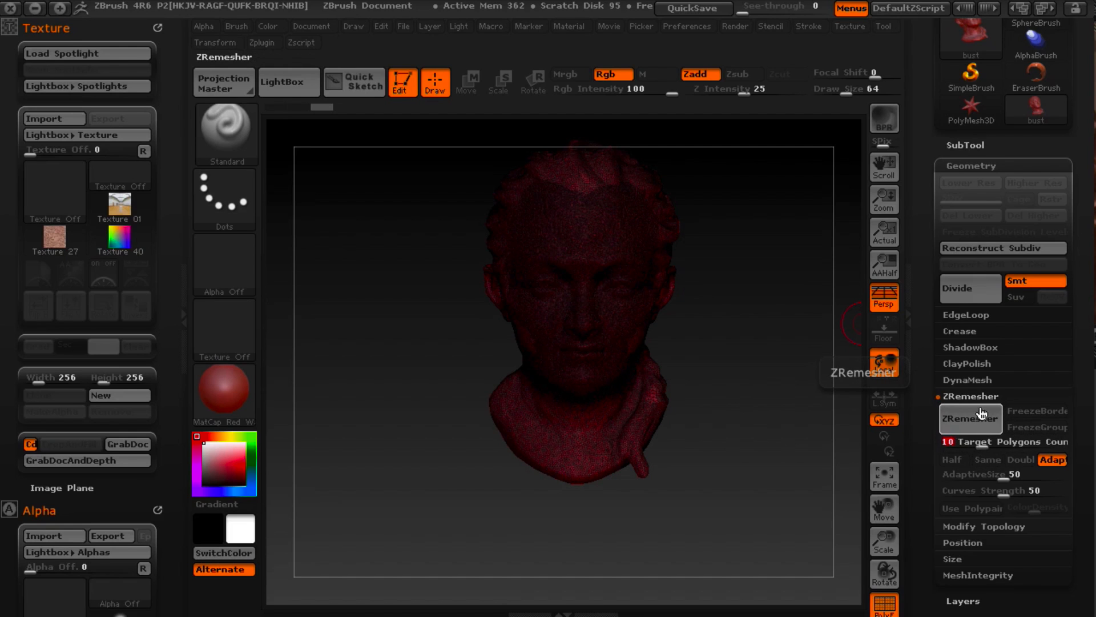
- Remesh the bust with ZRemesher and inspect the new topology on the face and neck
drag(754, 354, 645, 362)
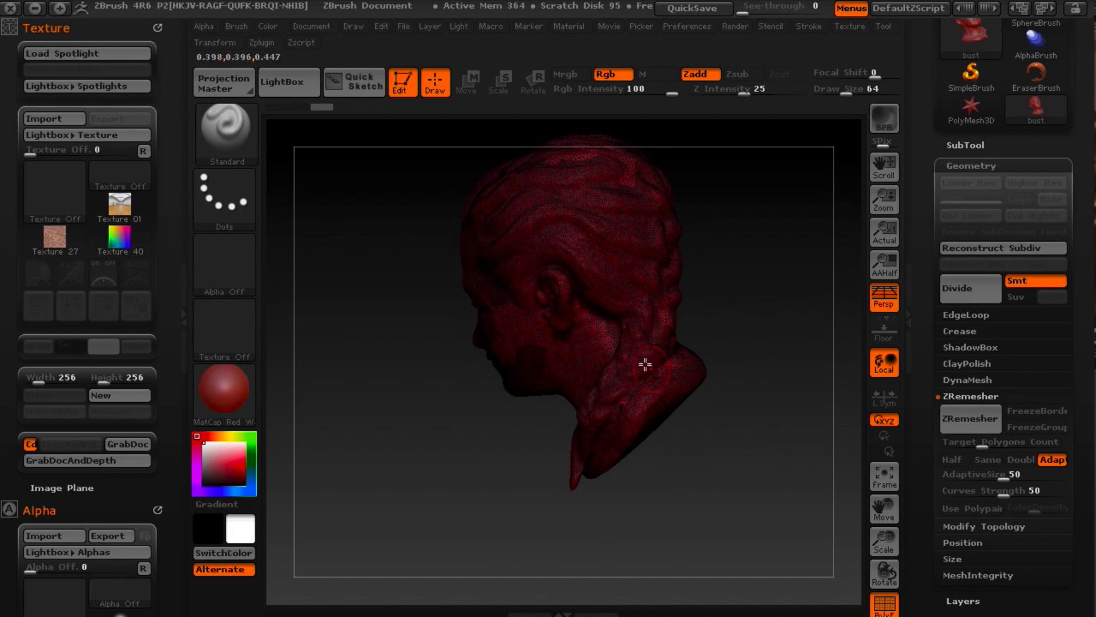
drag(782, 325, 733, 372)
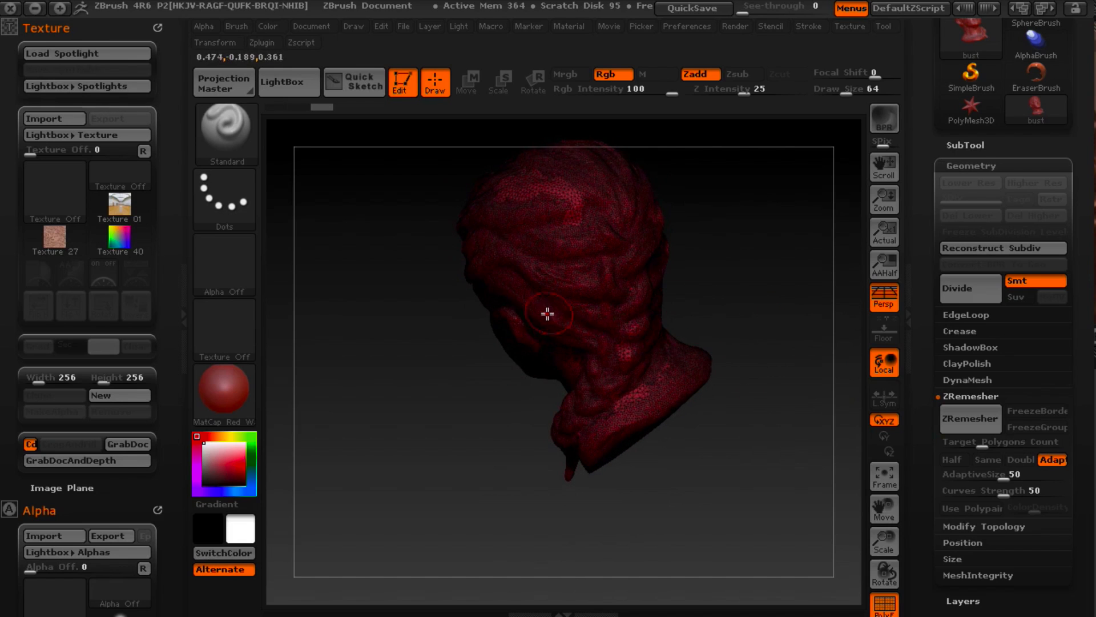
drag(788, 346, 761, 350)
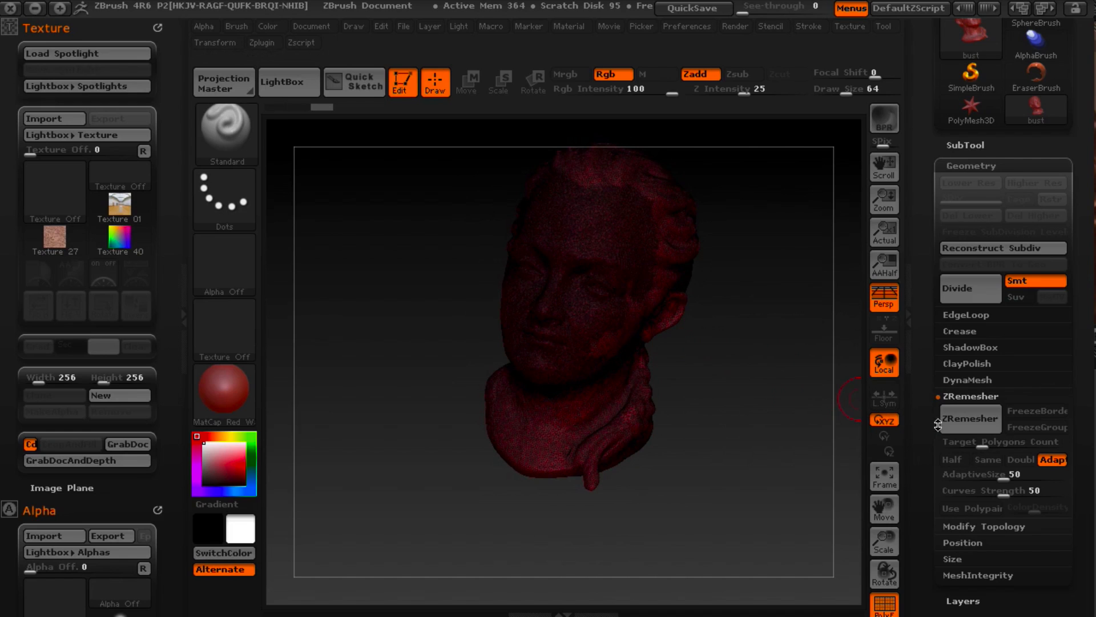
click(965, 423)
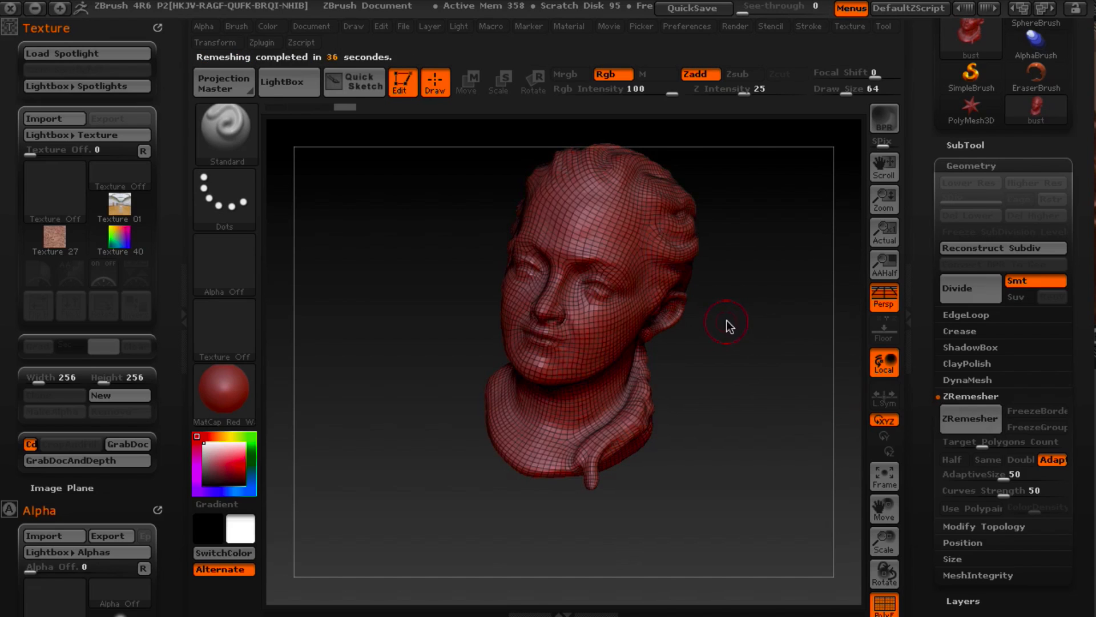
drag(736, 326, 790, 416)
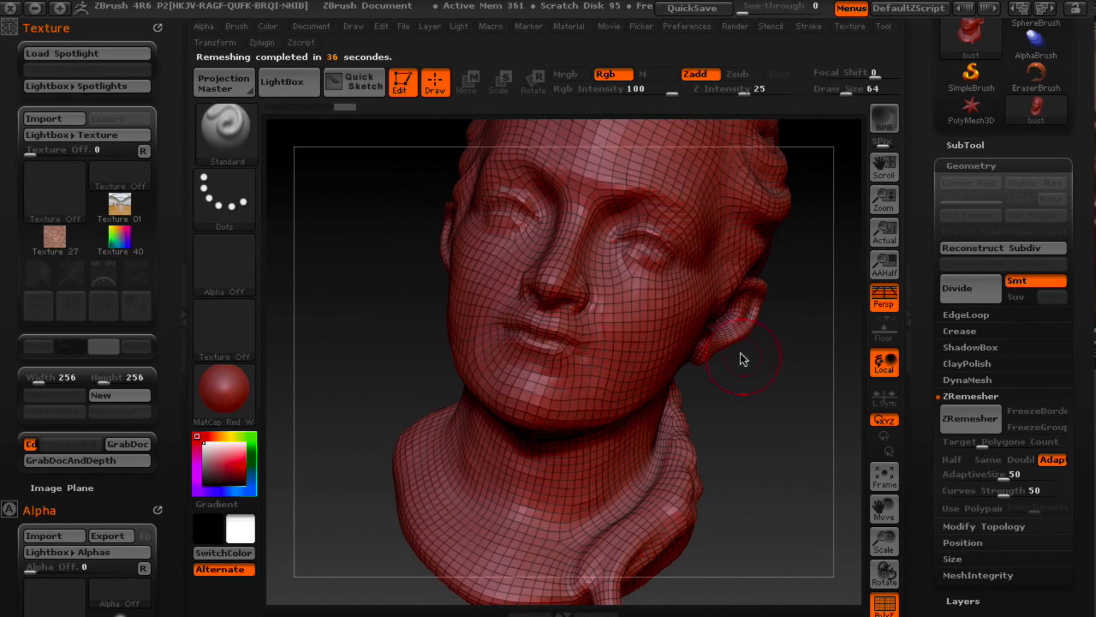
drag(788, 325, 822, 398)
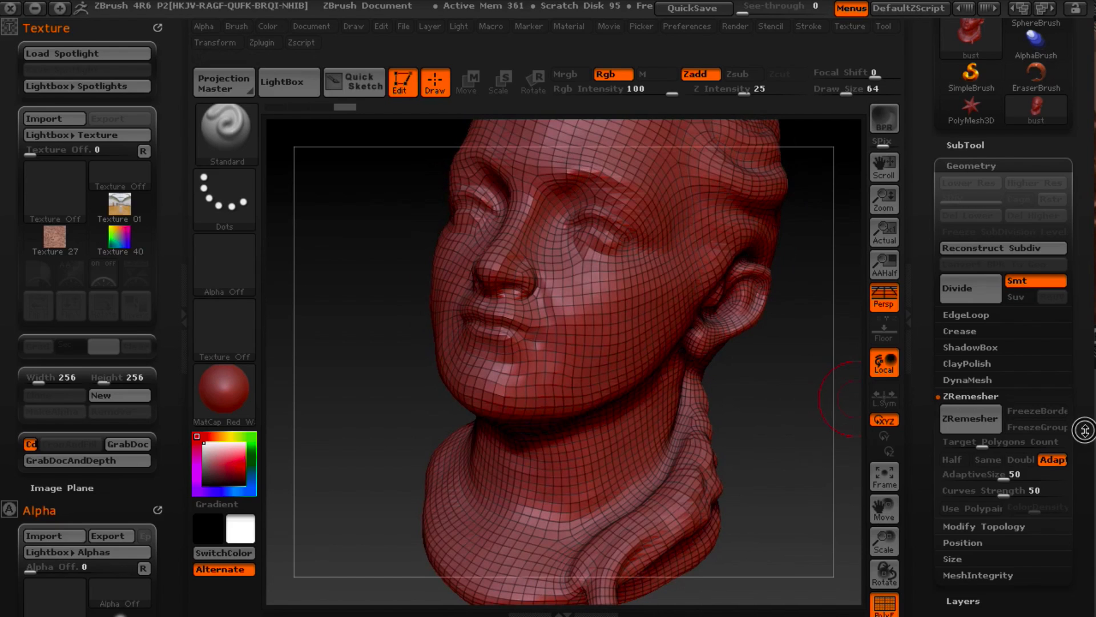
- Open the bust's export settings and toggle the Grp option for exporting sub groups
drag(1079, 436, 1074, 268)
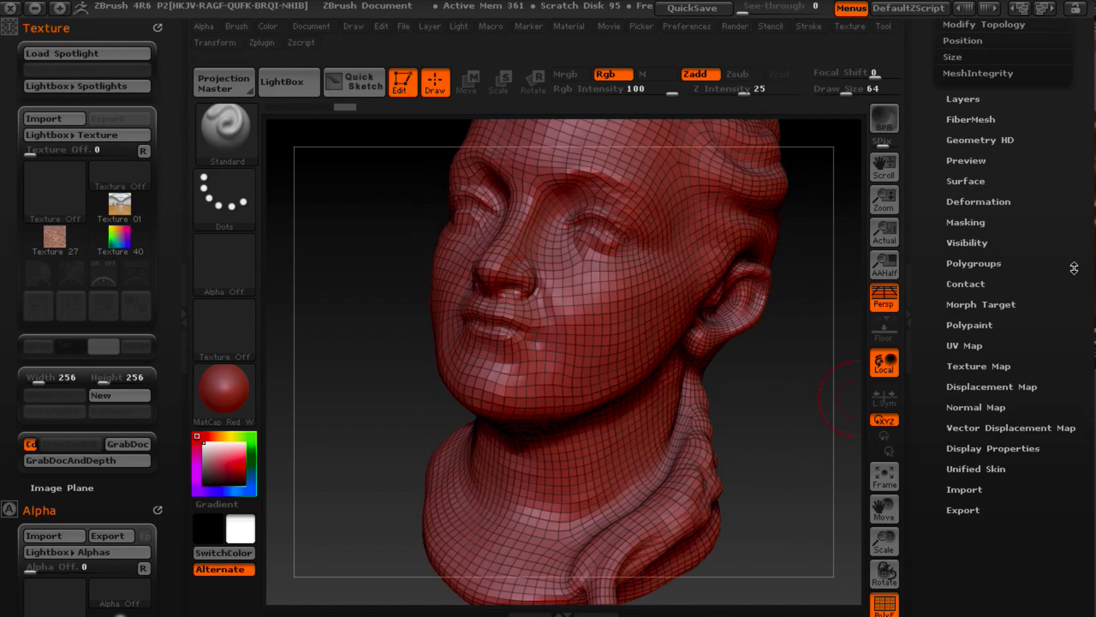
click(942, 514)
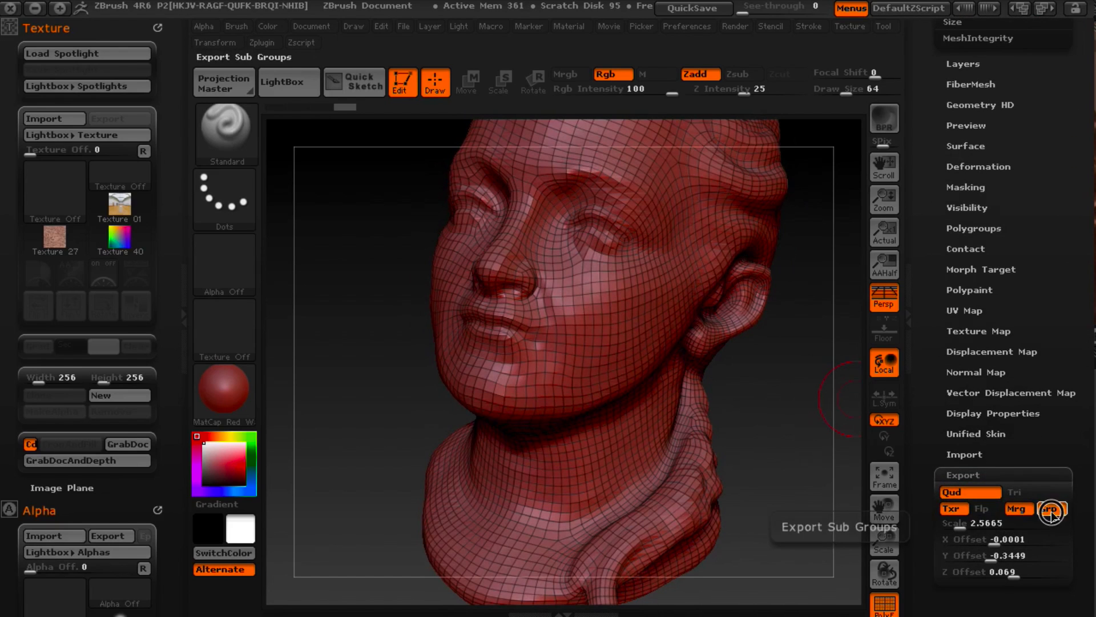
click(1050, 509)
- Export the remeshed bust in OBJ format as bust2 to the aa bust tut export folder
drag(937, 308, 935, 389)
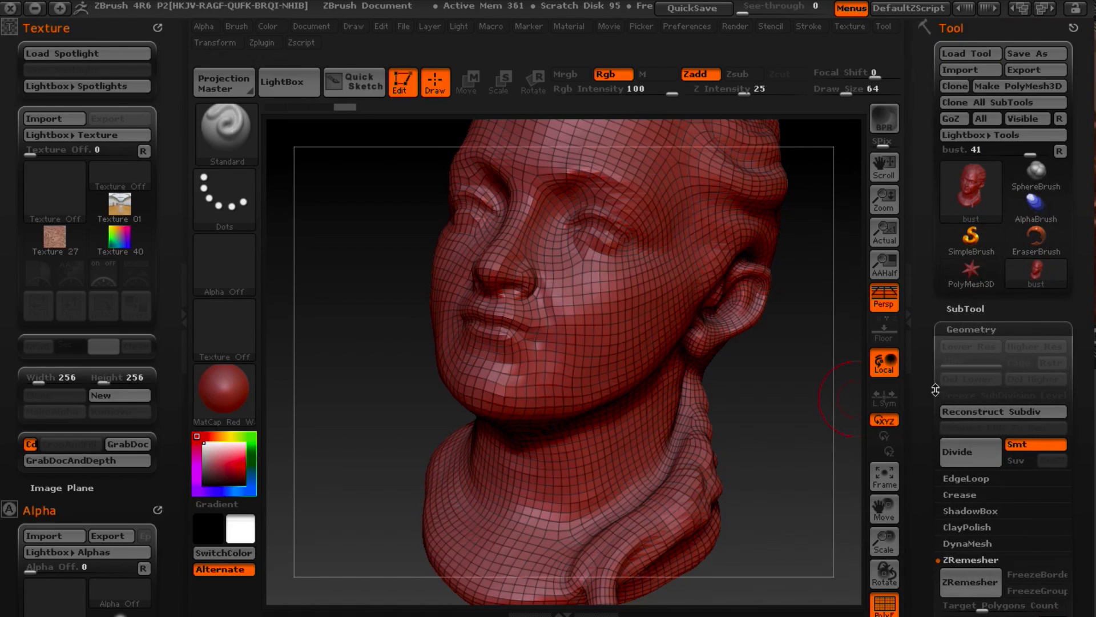
click(1034, 70)
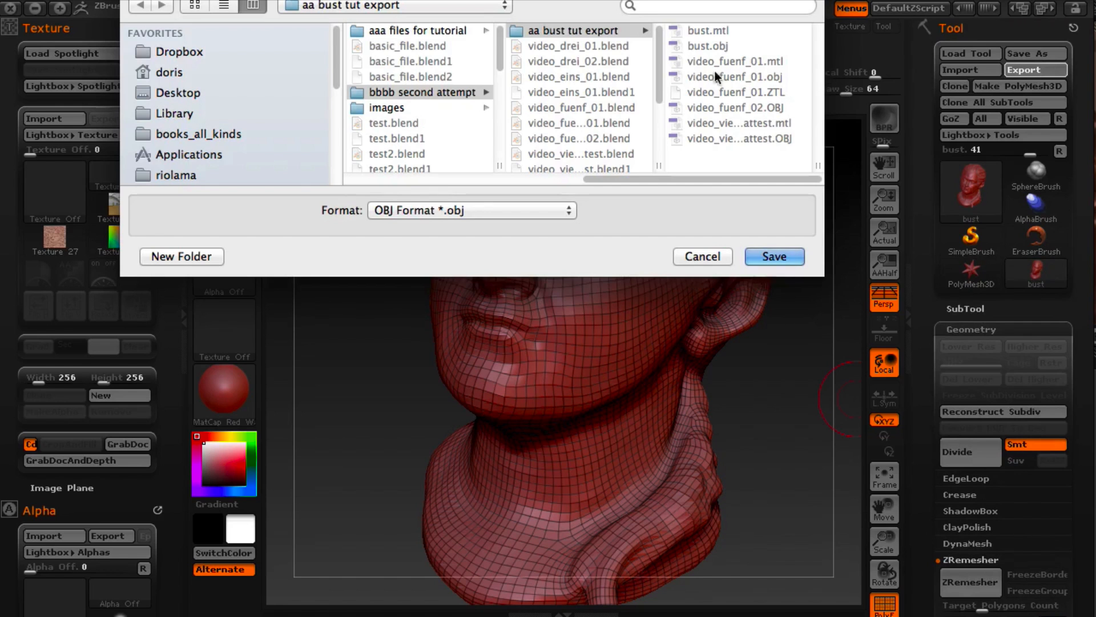
drag(568, 0, 613, 101)
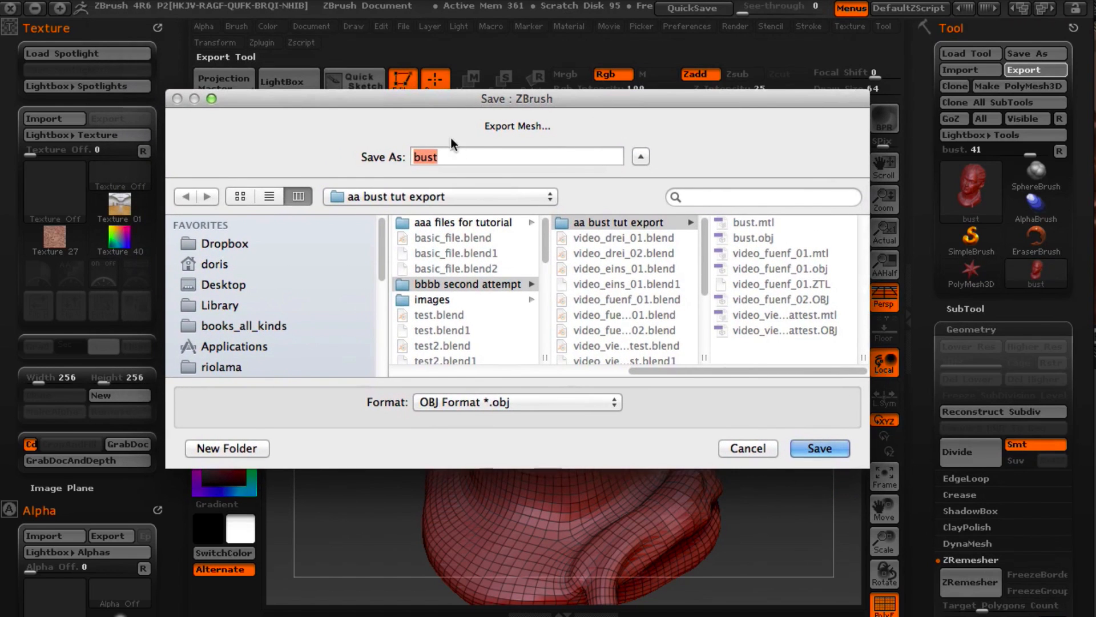
click(471, 158)
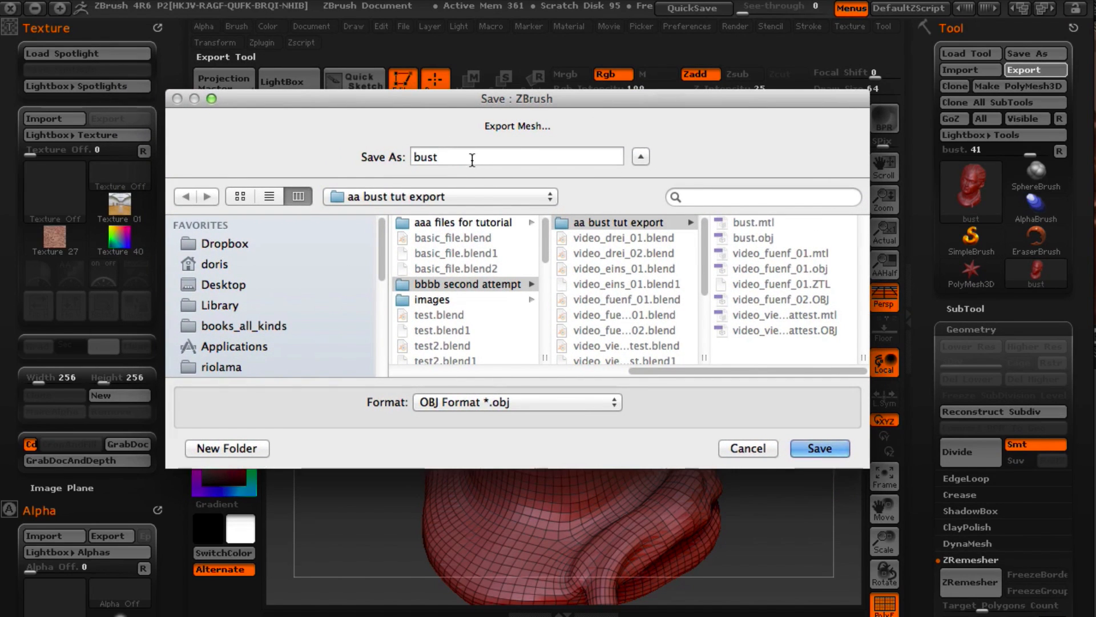
text(2)
click(820, 447)
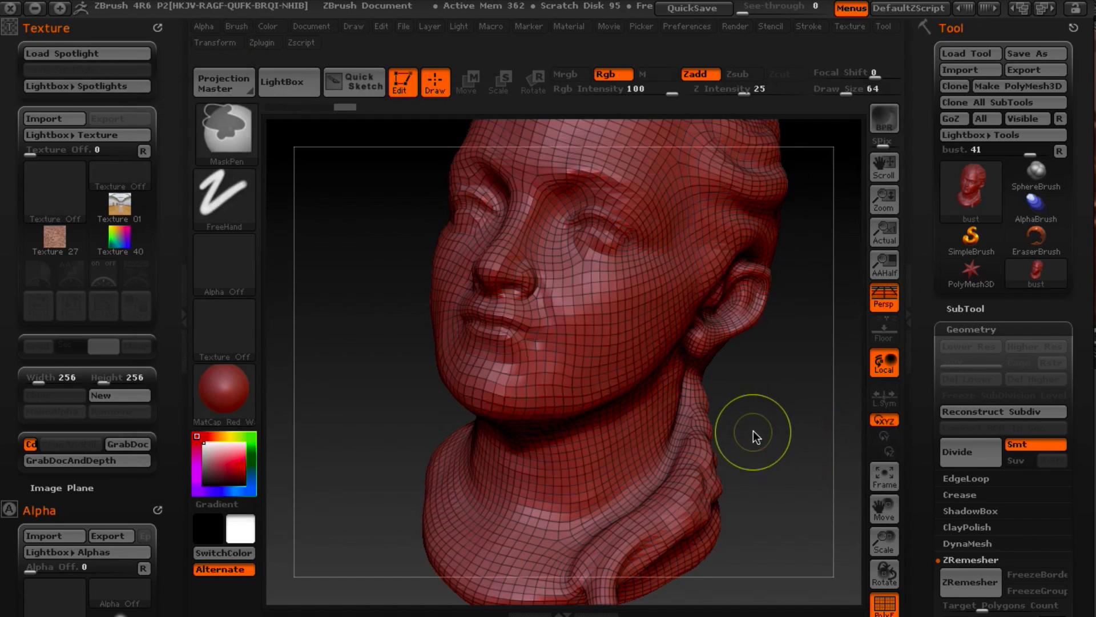
- Switch to Blender and import bust2.OBJ from the aa bust tut export folder as a Wavefront file
key(super+Tab)
key(super+Tab)
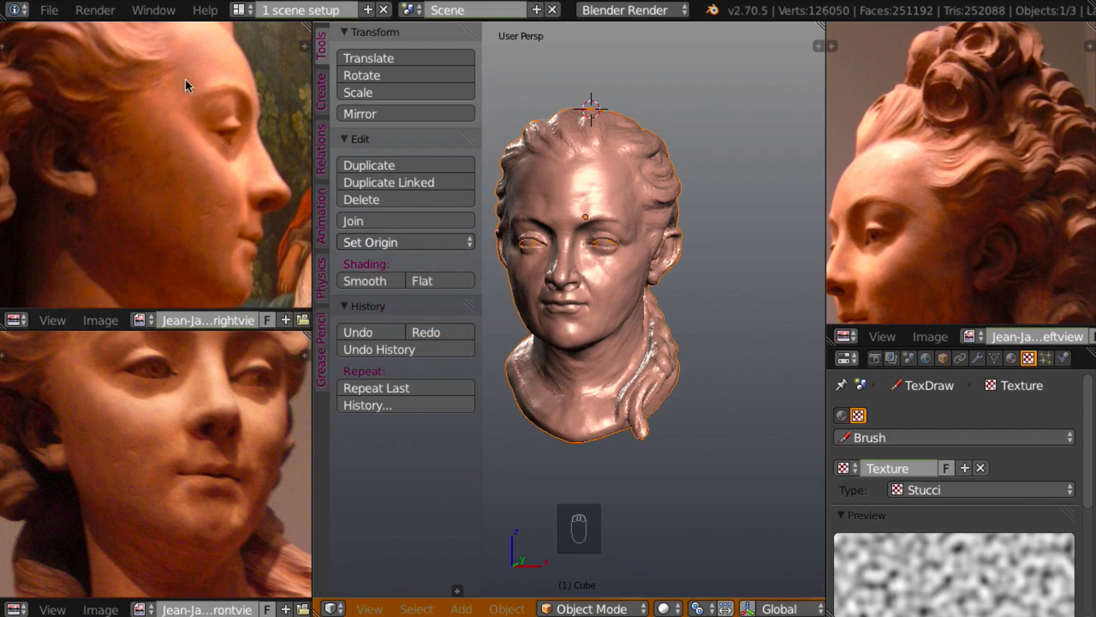
click(49, 13)
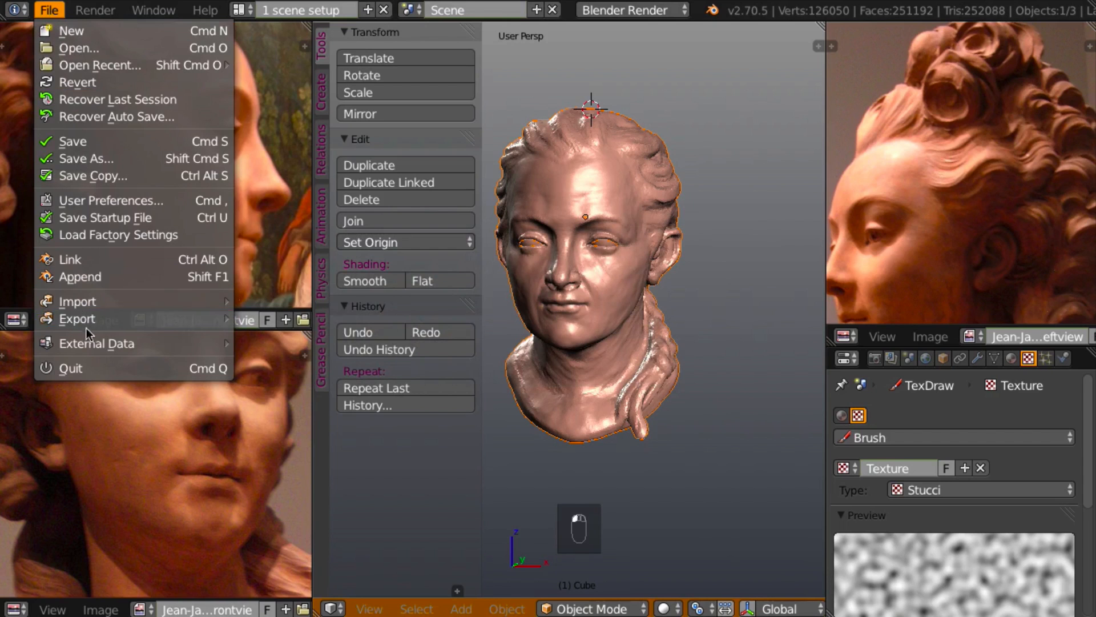
mouse_move(93, 303)
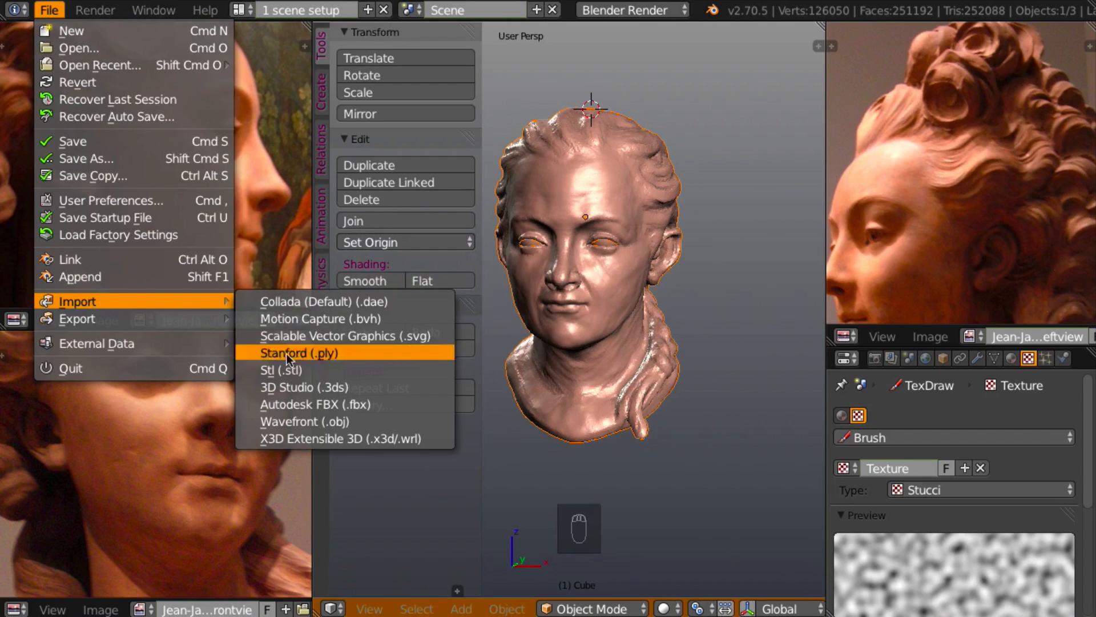
click(303, 422)
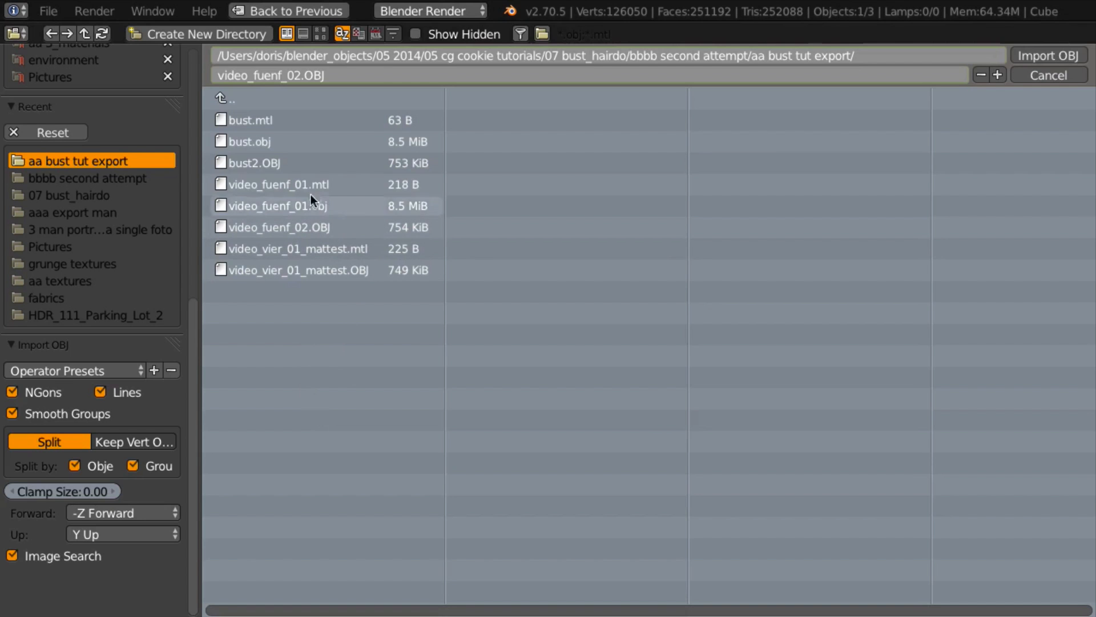
click(259, 164)
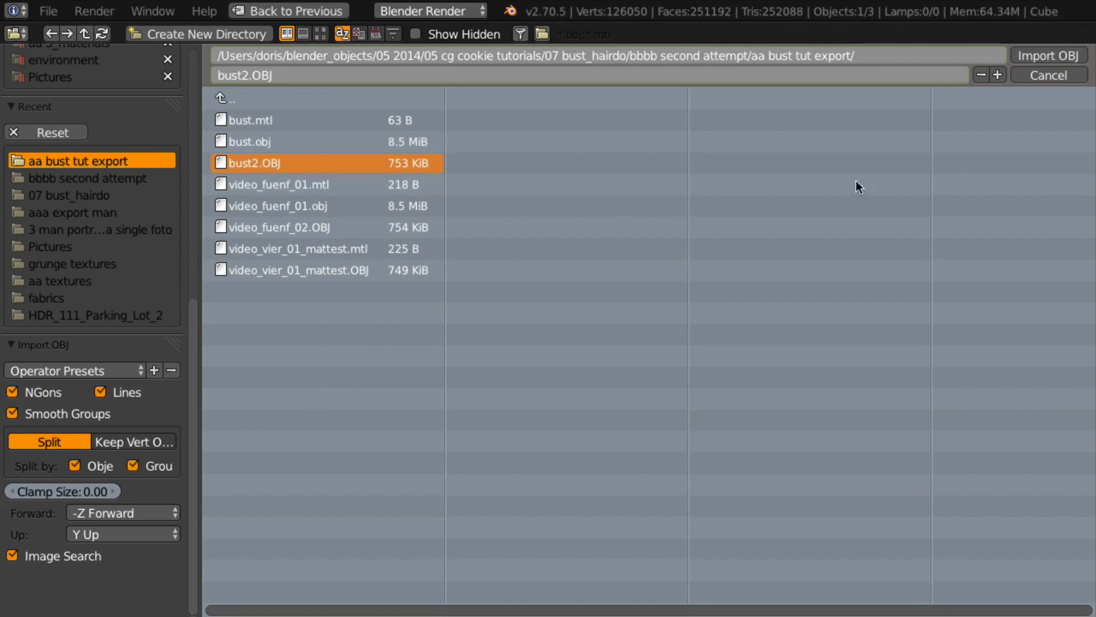
click(1040, 57)
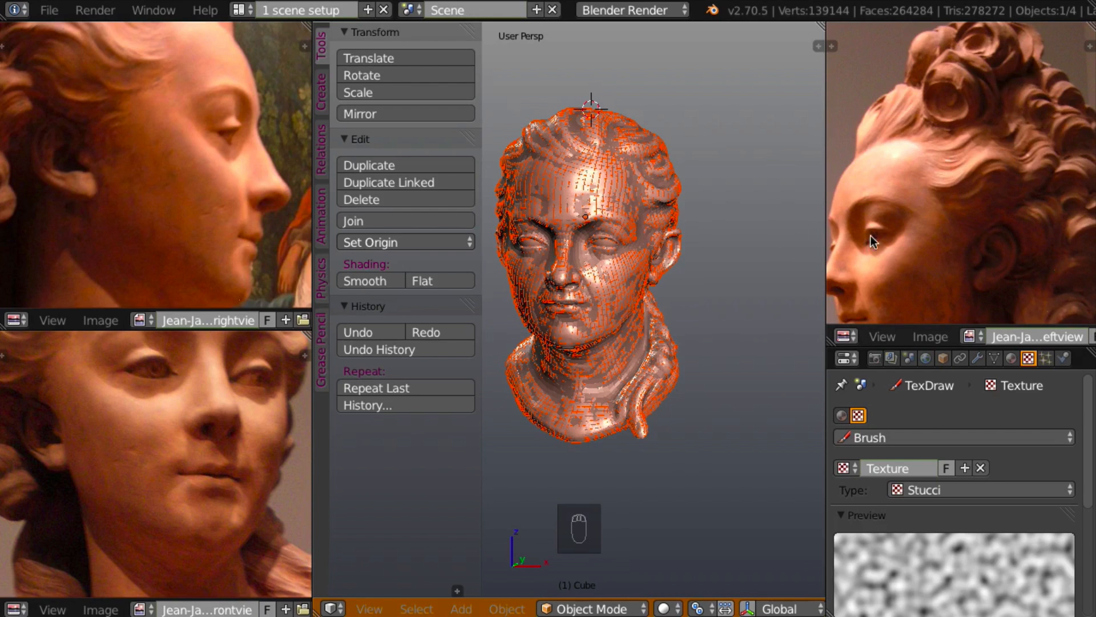
- Replace the left-view reference image with the Outliner and rename the imported ZBrushPolyMesh3D object to bust retopo
click(845, 336)
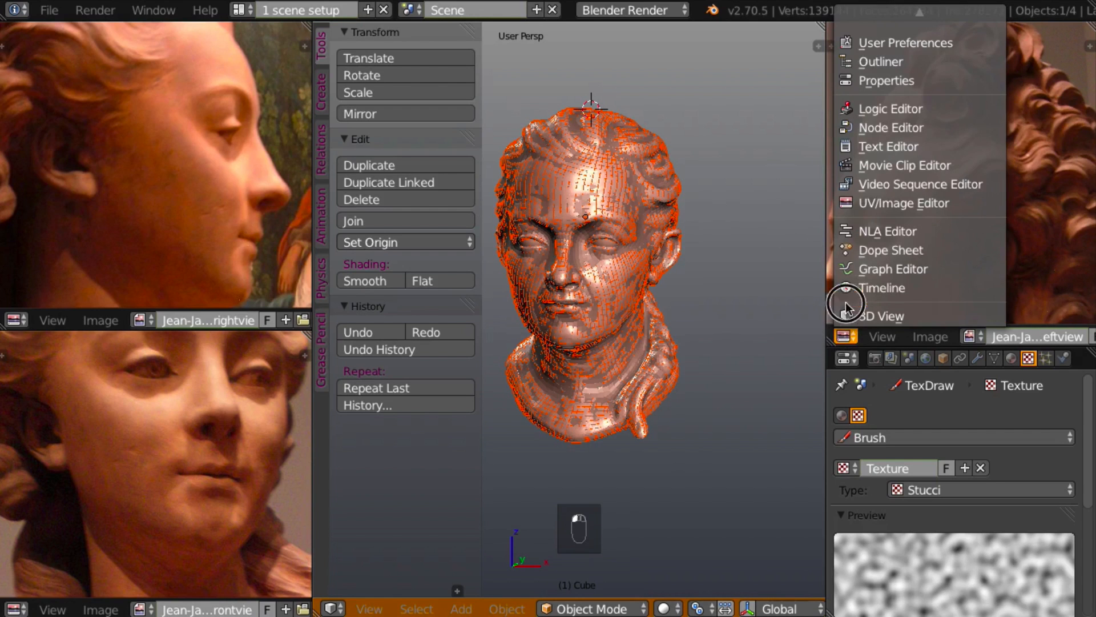
click(888, 61)
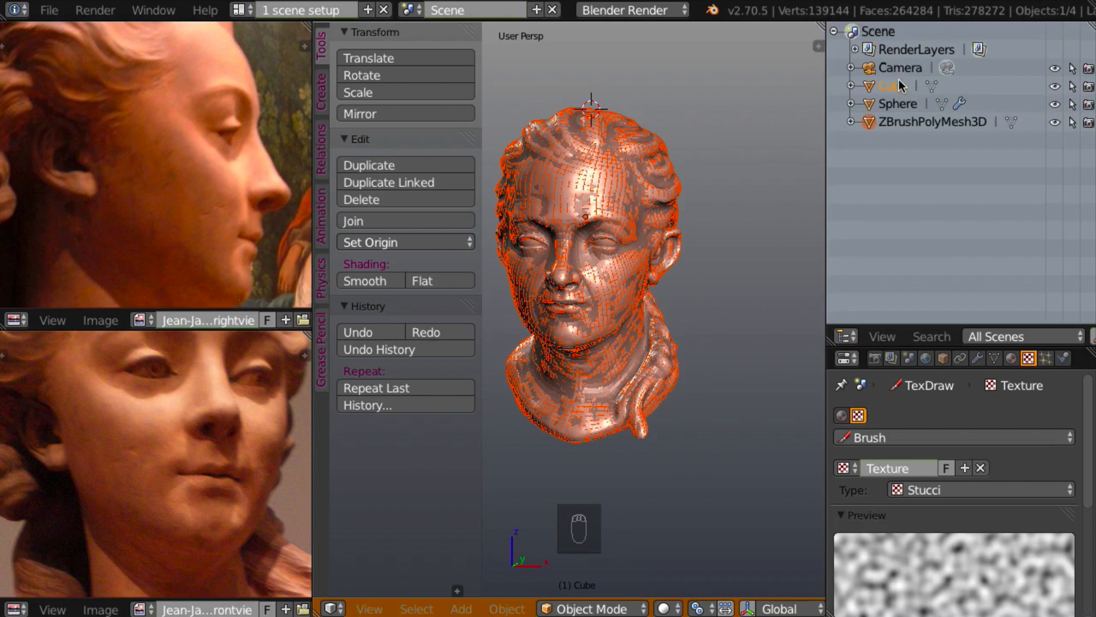
click(916, 123)
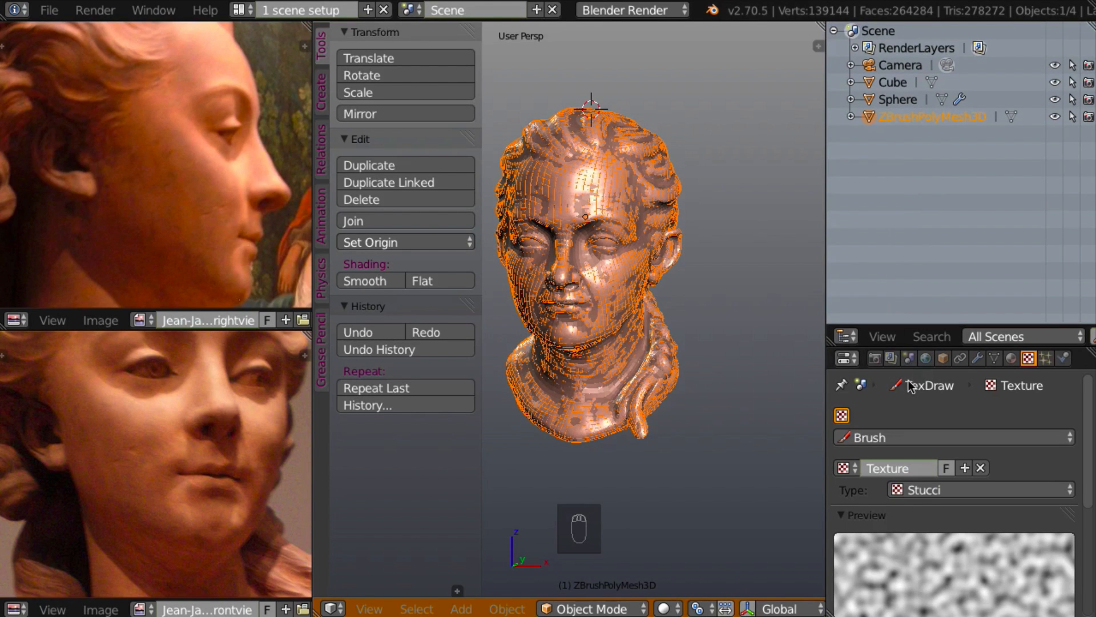
double_click(894, 113)
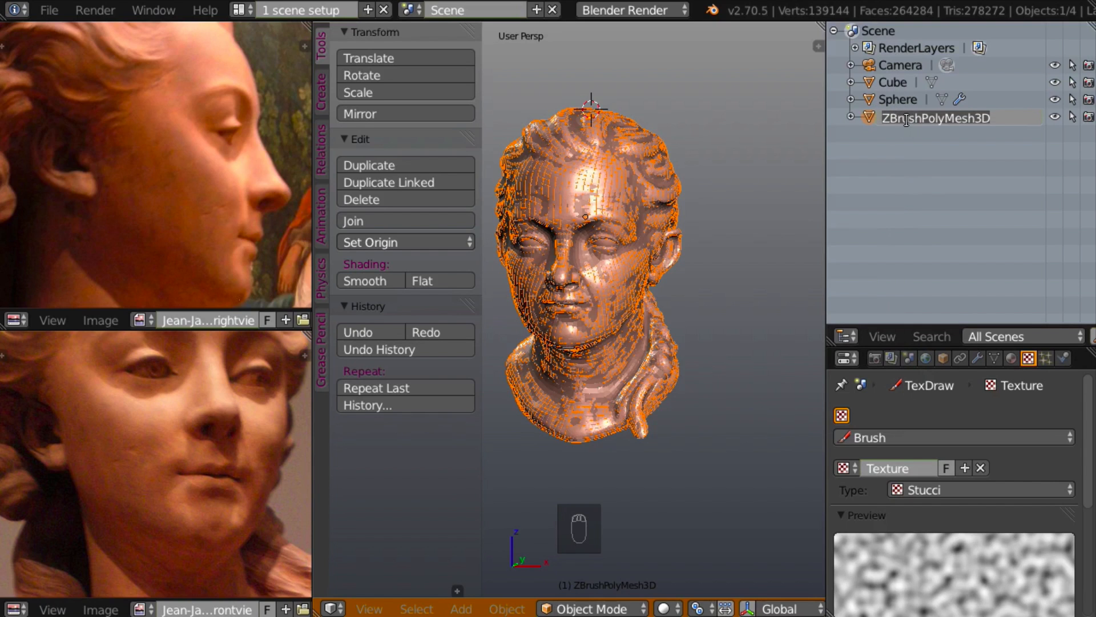
text(bust_retopo)
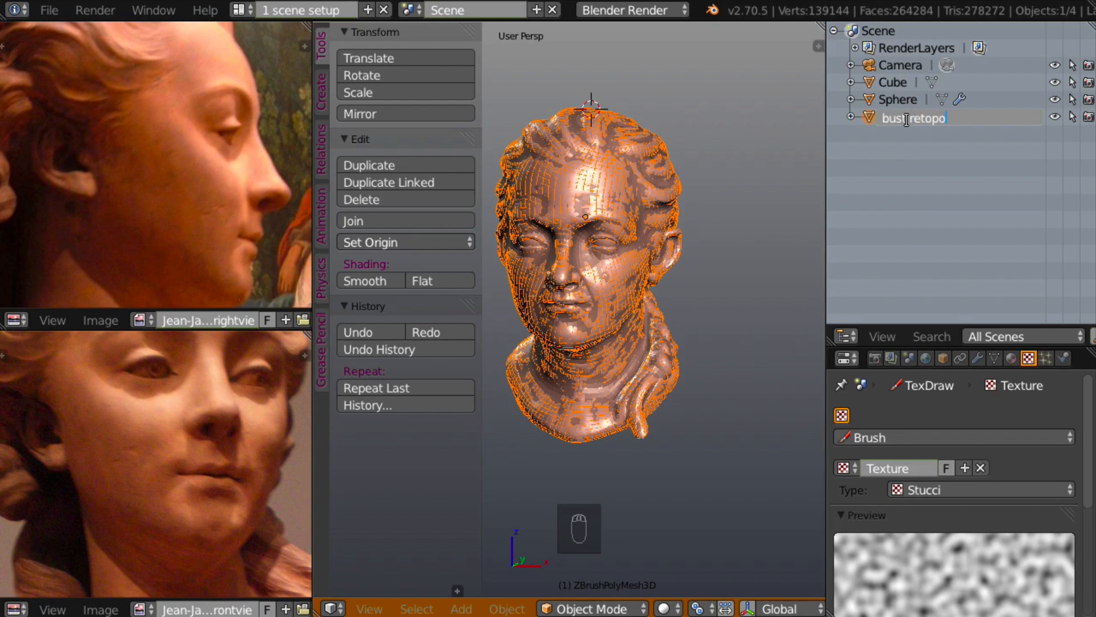
key(Return)
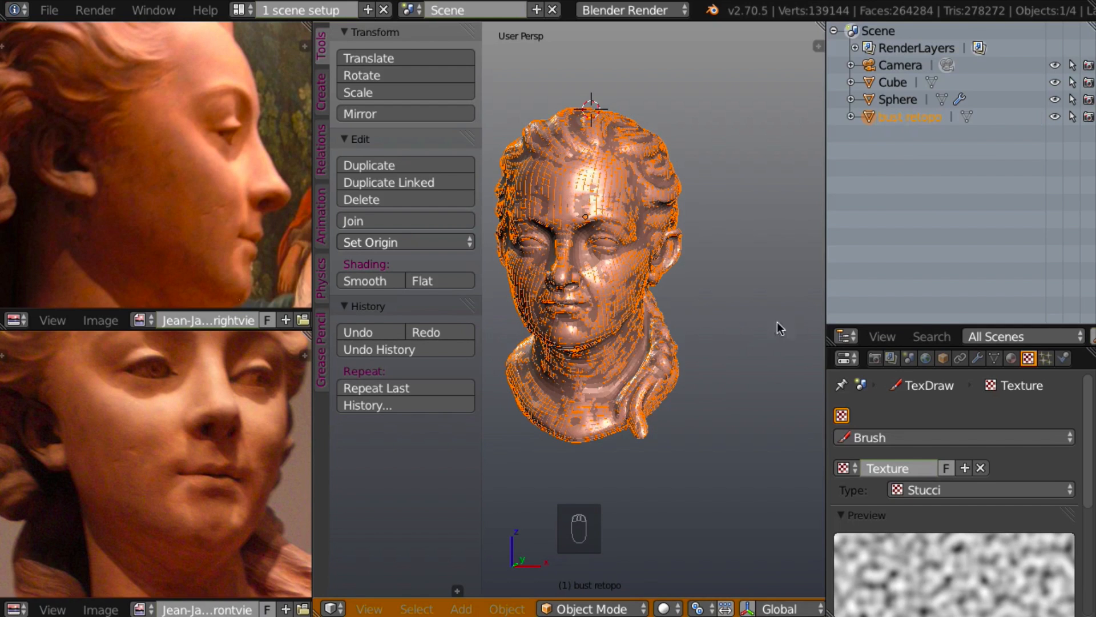
- Hide the Cube object in the viewport and add a Multiresolution modifier to bust retopo
click(977, 360)
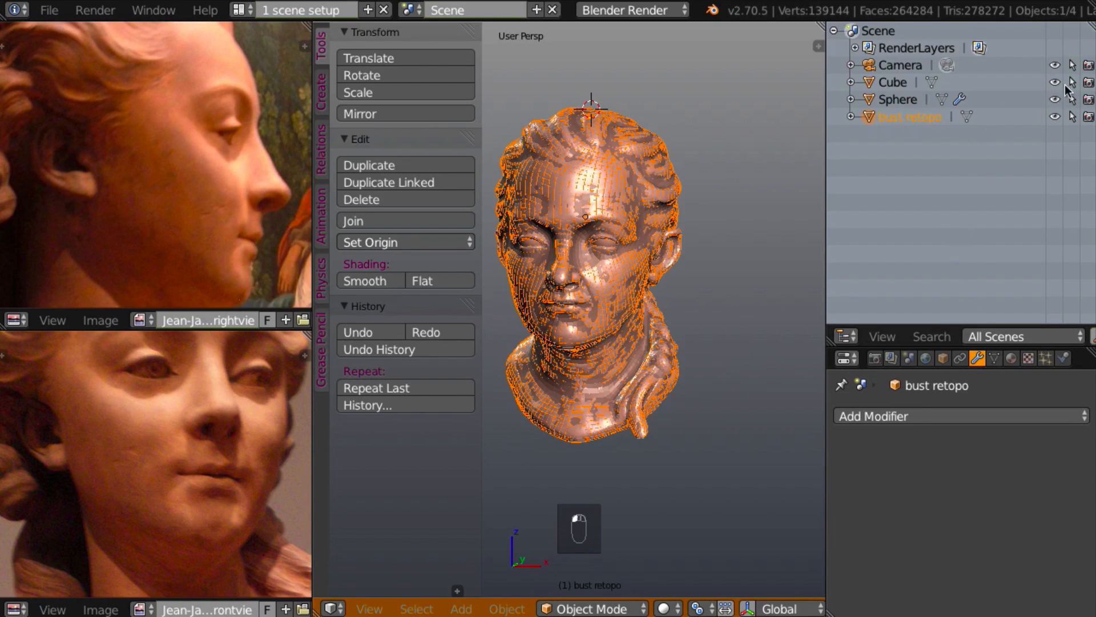
click(1055, 82)
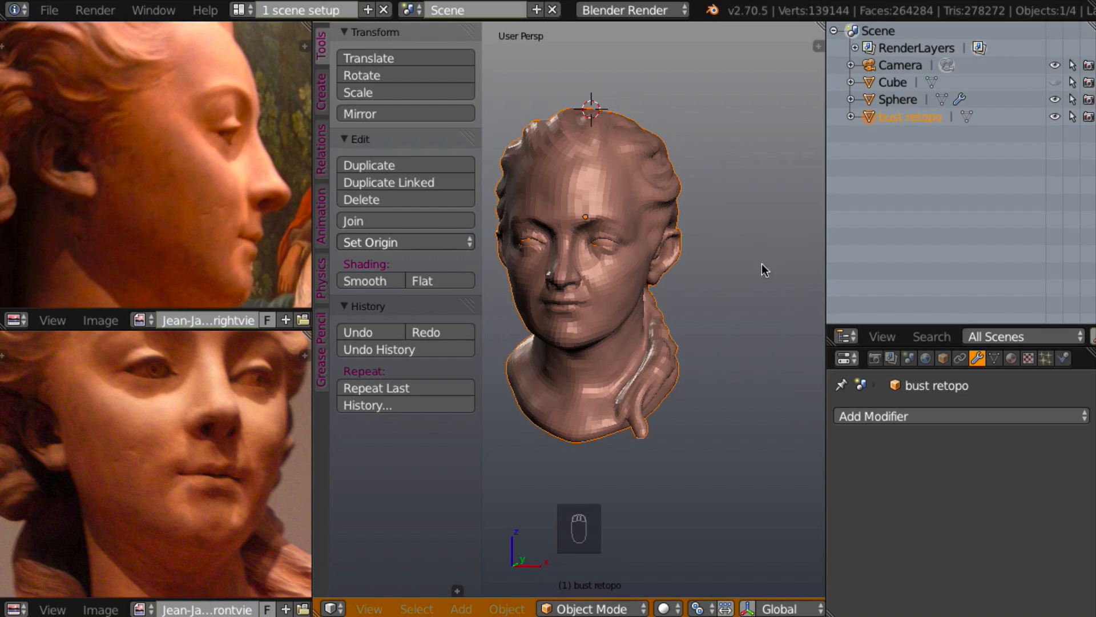
click(943, 424)
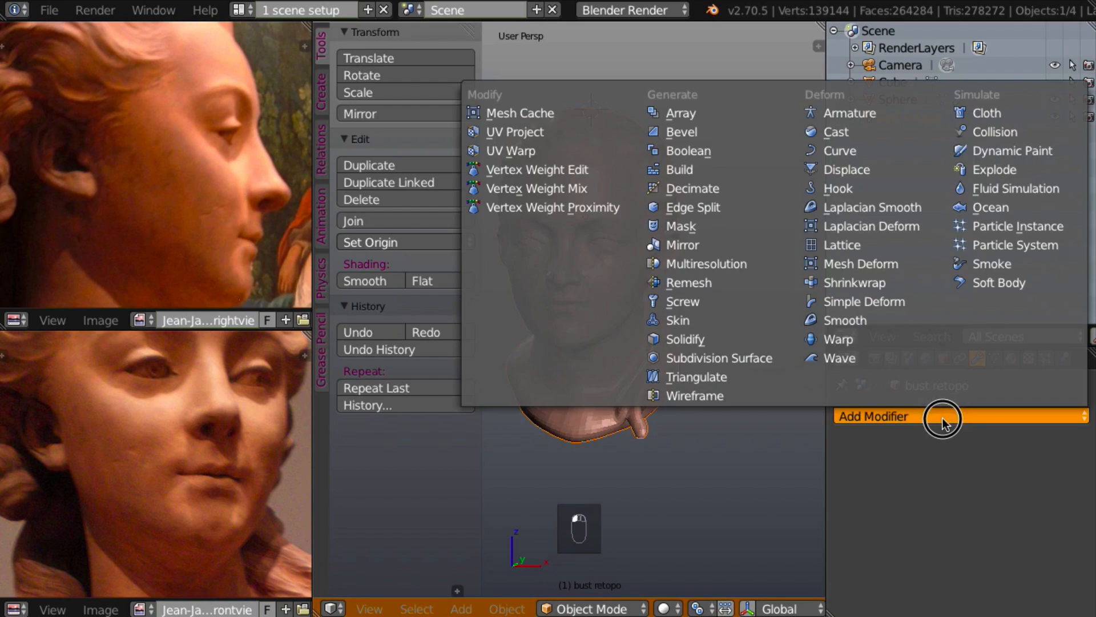
click(724, 264)
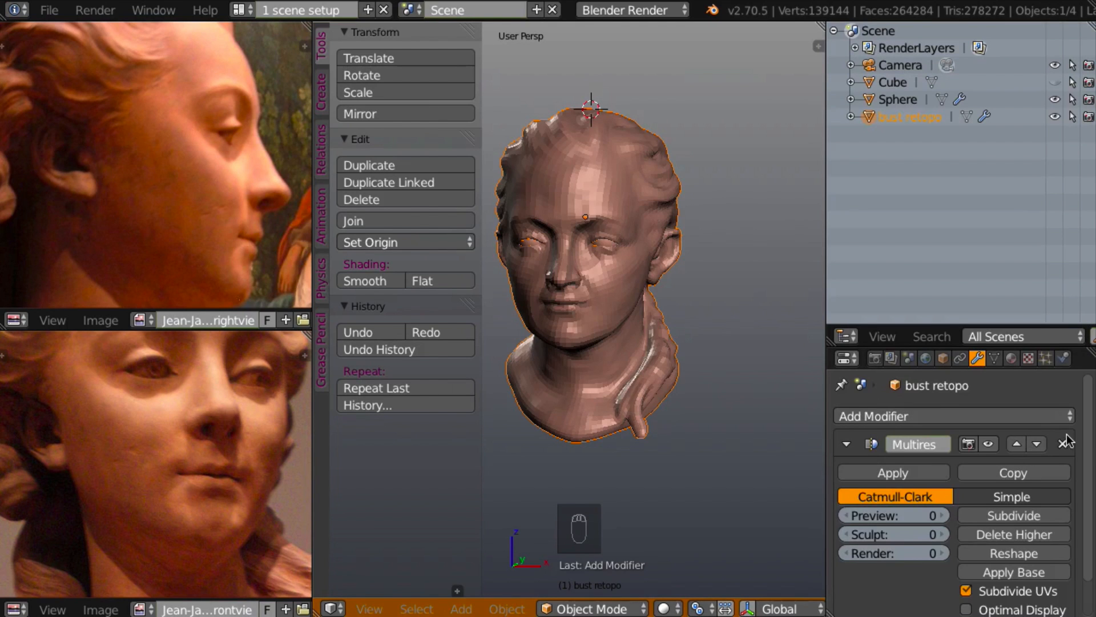
- Add a Shrinkwrap modifier to bust retopo below the Multiresolution modifier and set its mode to Project
click(891, 415)
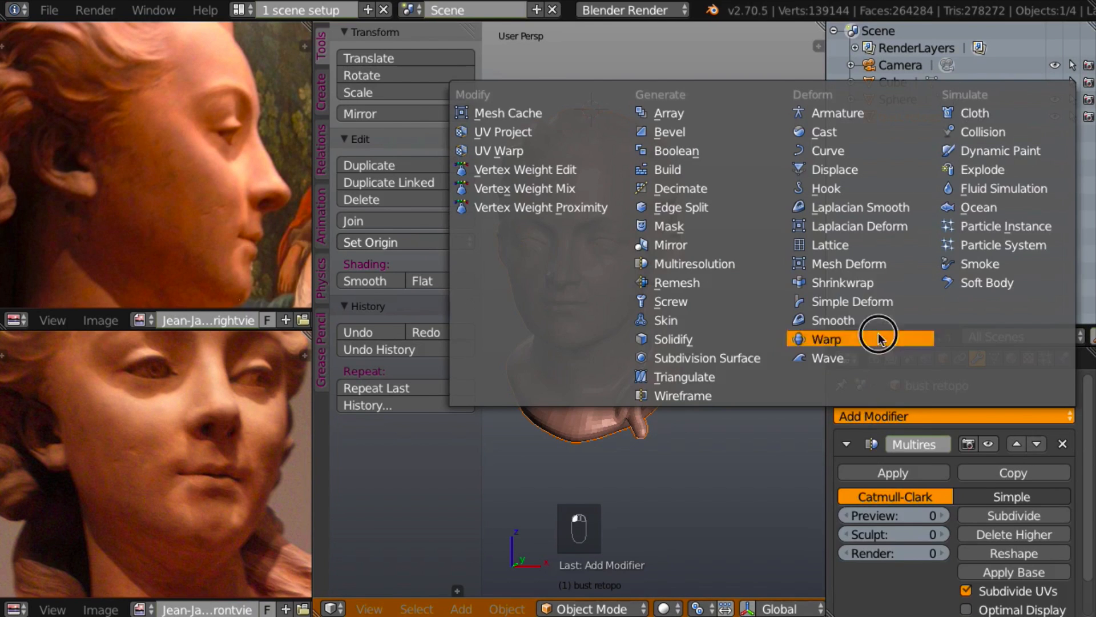
click(873, 282)
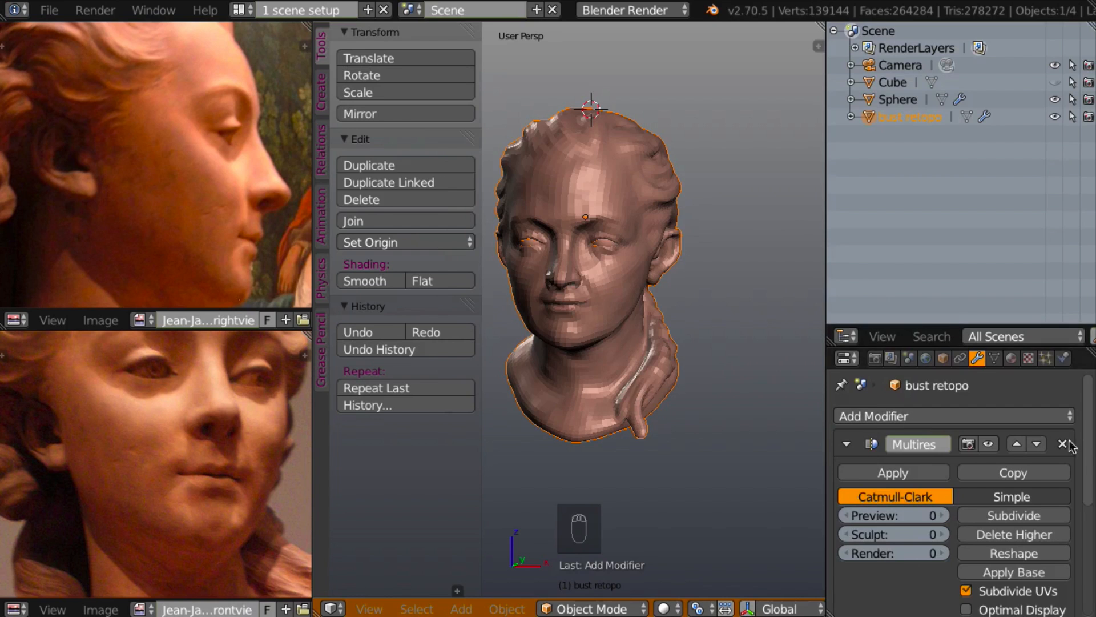
drag(1088, 445, 1072, 604)
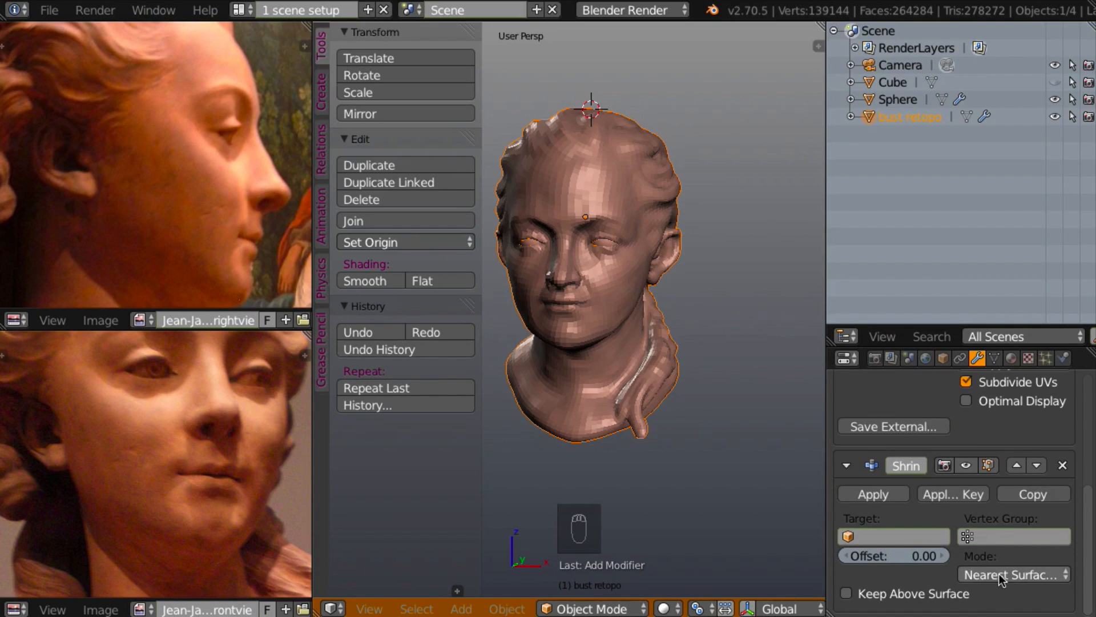
drag(999, 574, 990, 539)
scroll(1085, 525, down, 4)
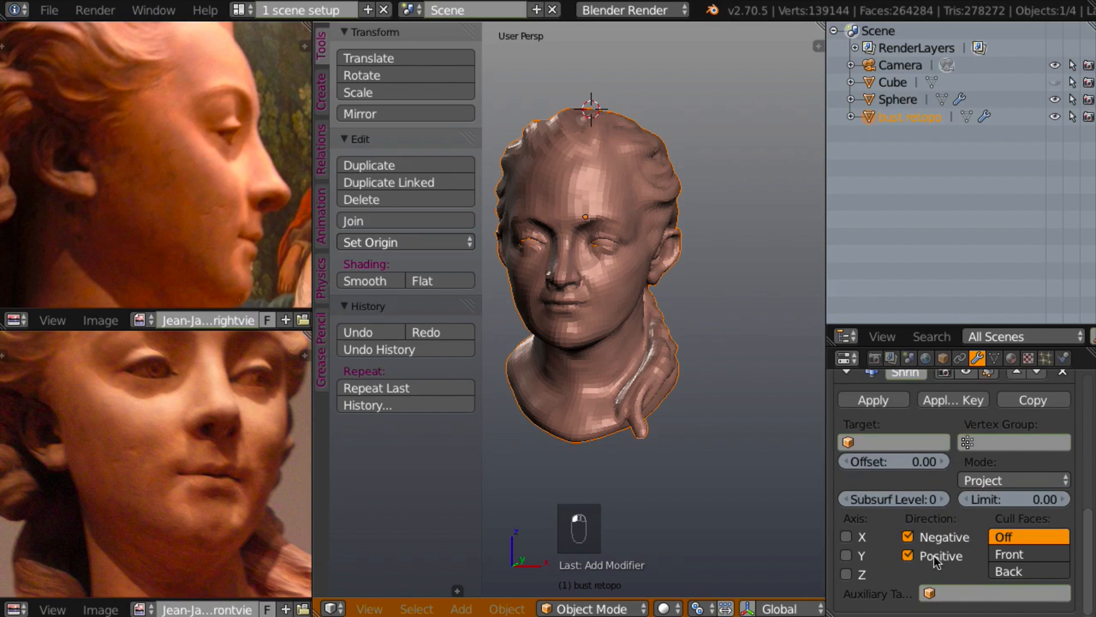
drag(1087, 549, 1088, 517)
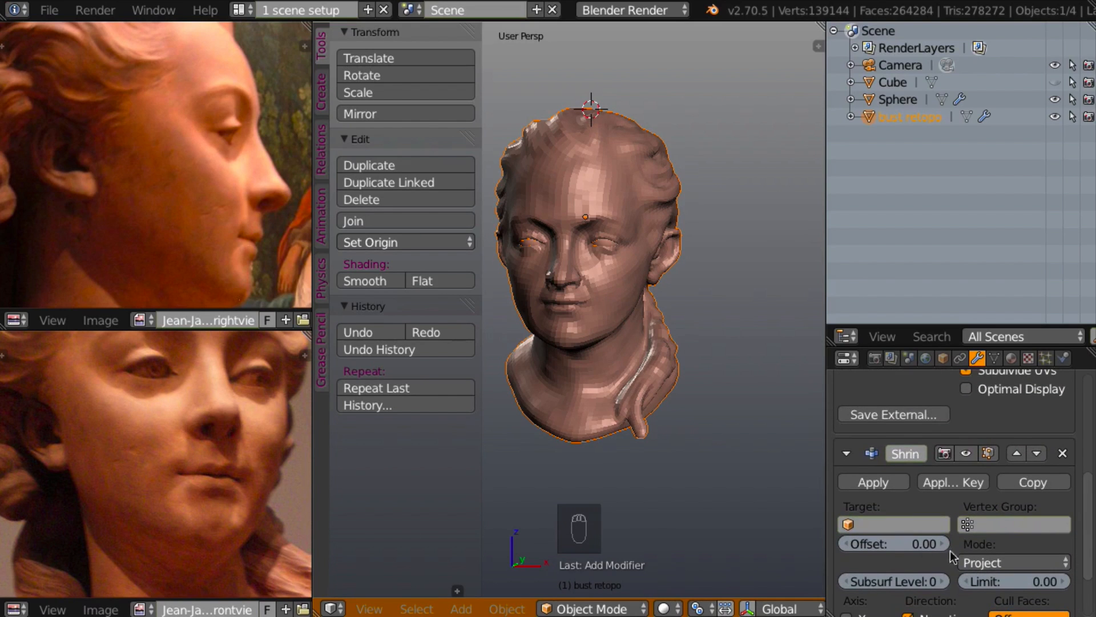
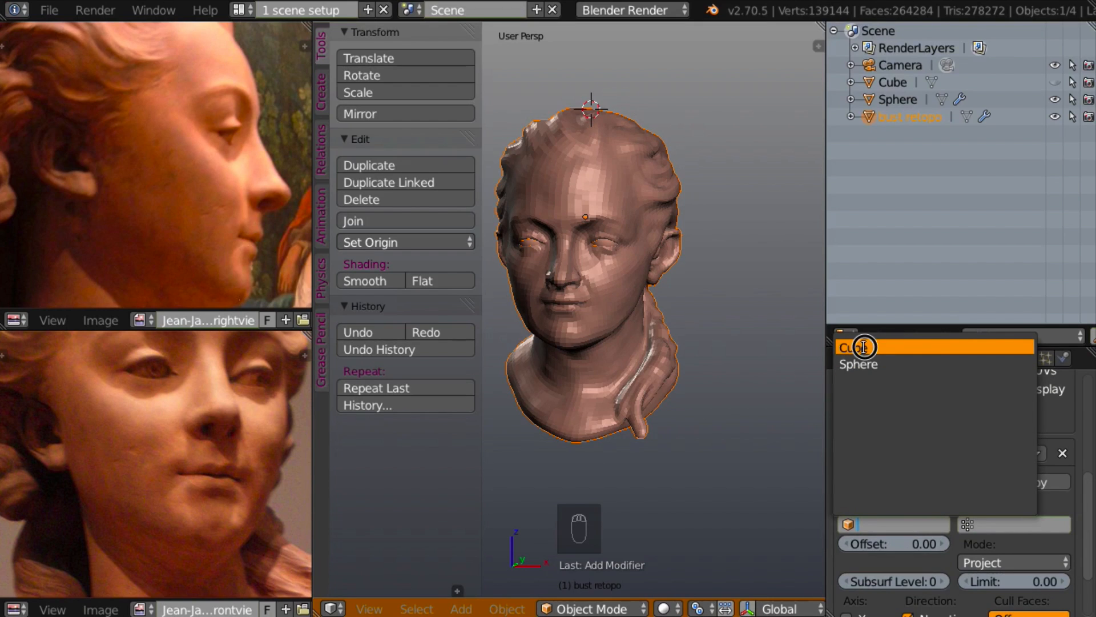
- Set Cube as the Shrinkwrap target and subdivide bust retopo's Multiresolution modifier three times, to level 3
click(865, 348)
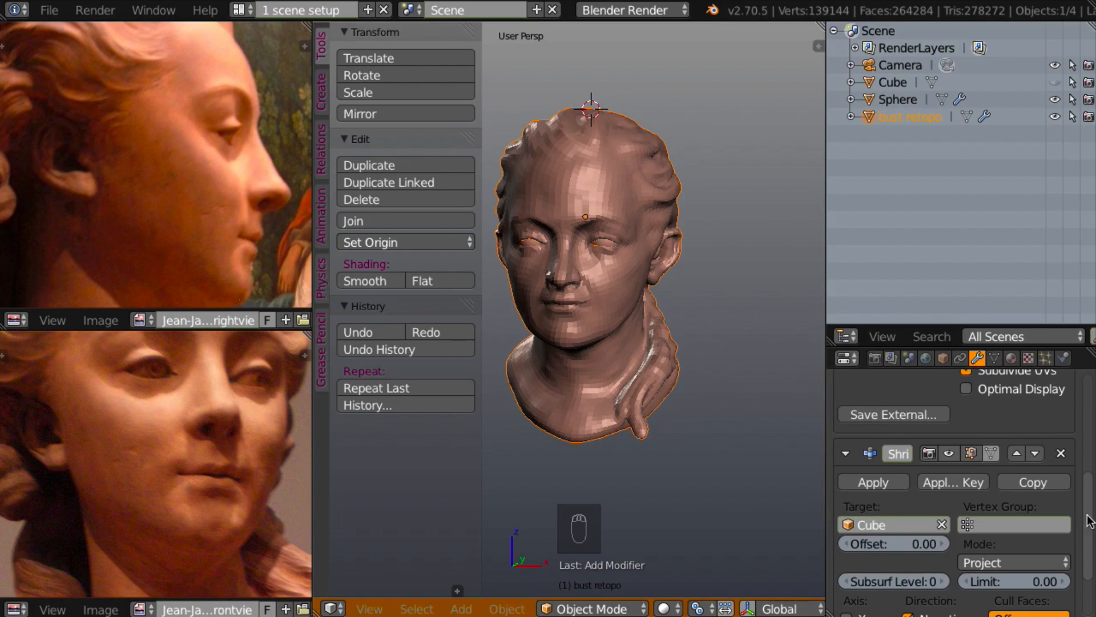
drag(1088, 516, 1082, 414)
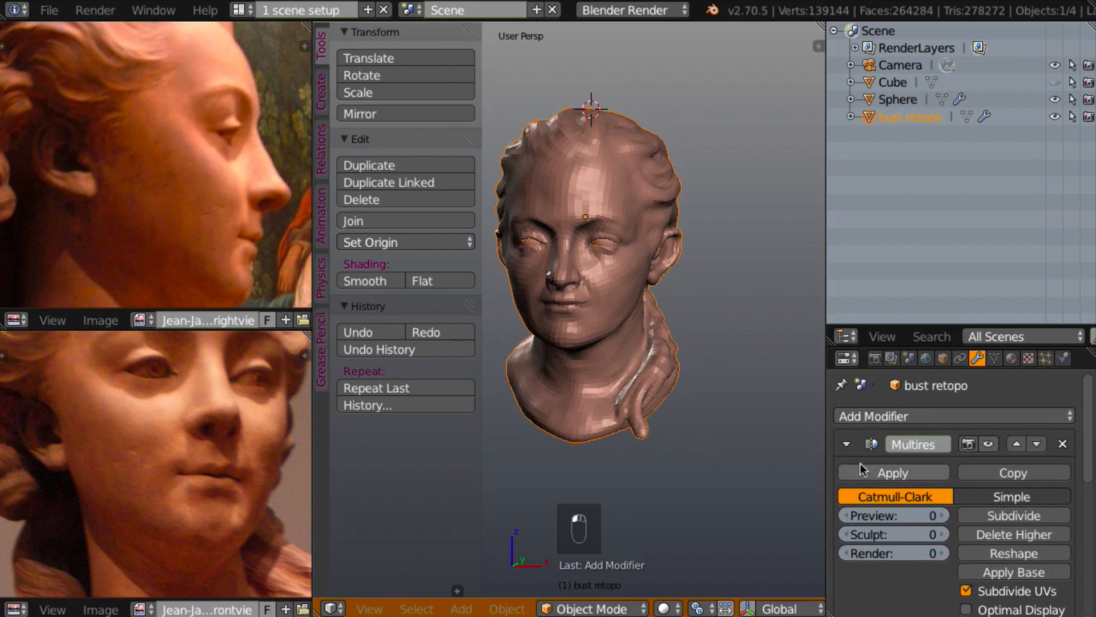
click(999, 516)
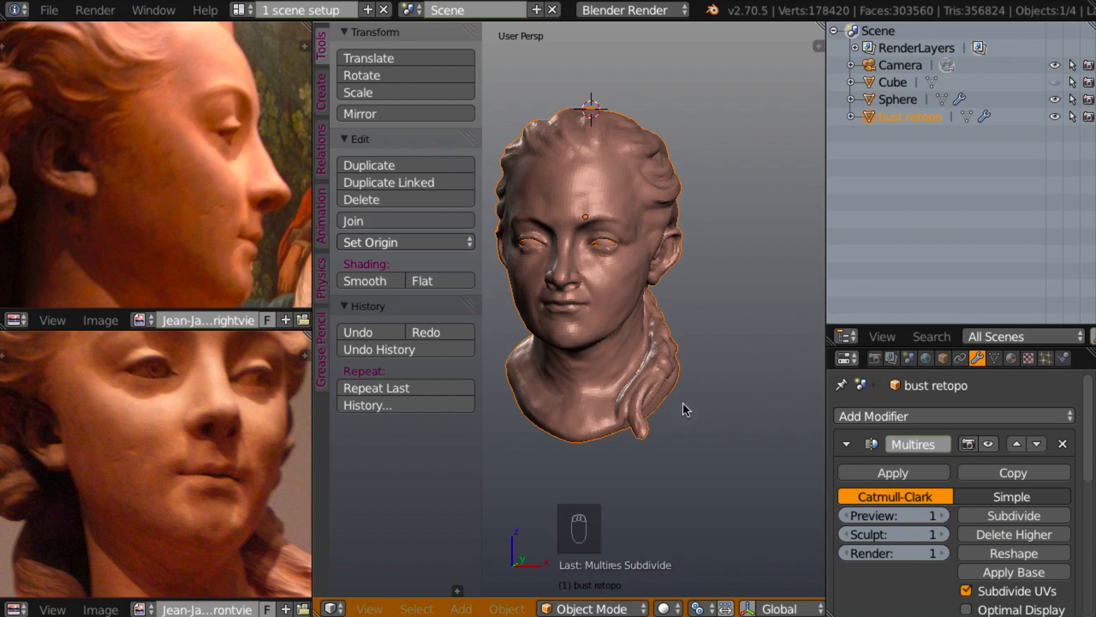
scroll(683, 403, up, 3)
scroll(700, 386, down, 2)
scroll(701, 399, up, 1)
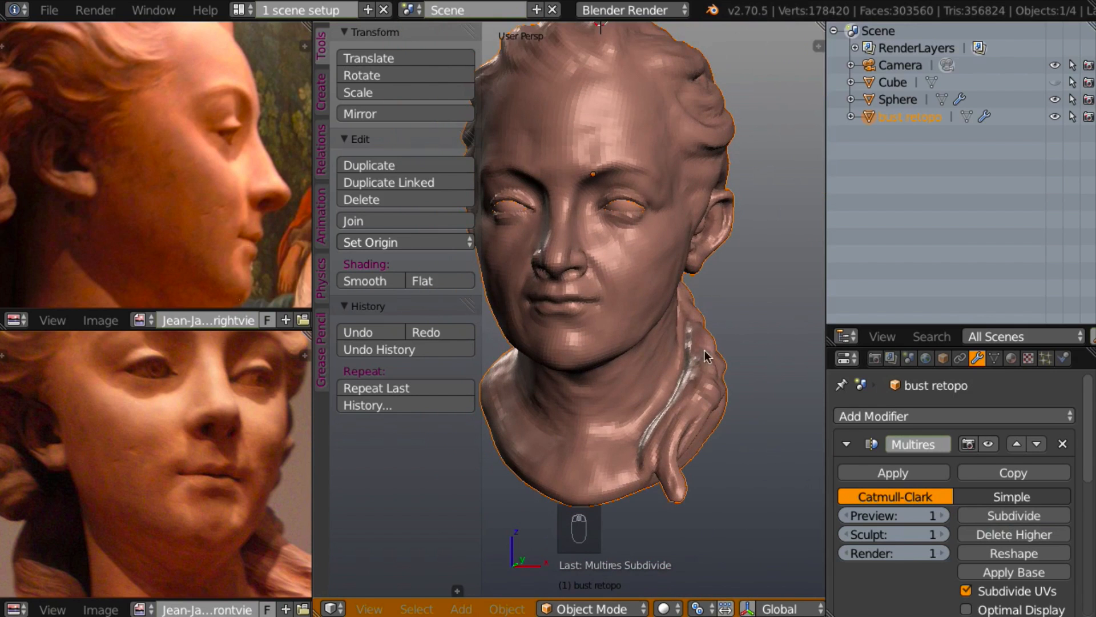
click(1012, 516)
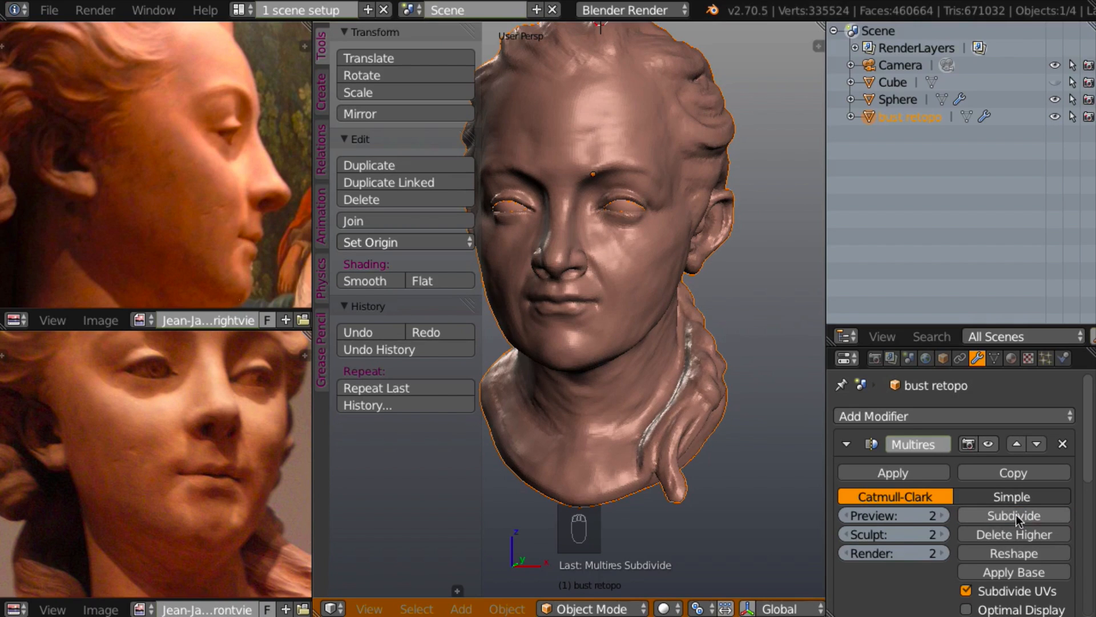
click(1012, 516)
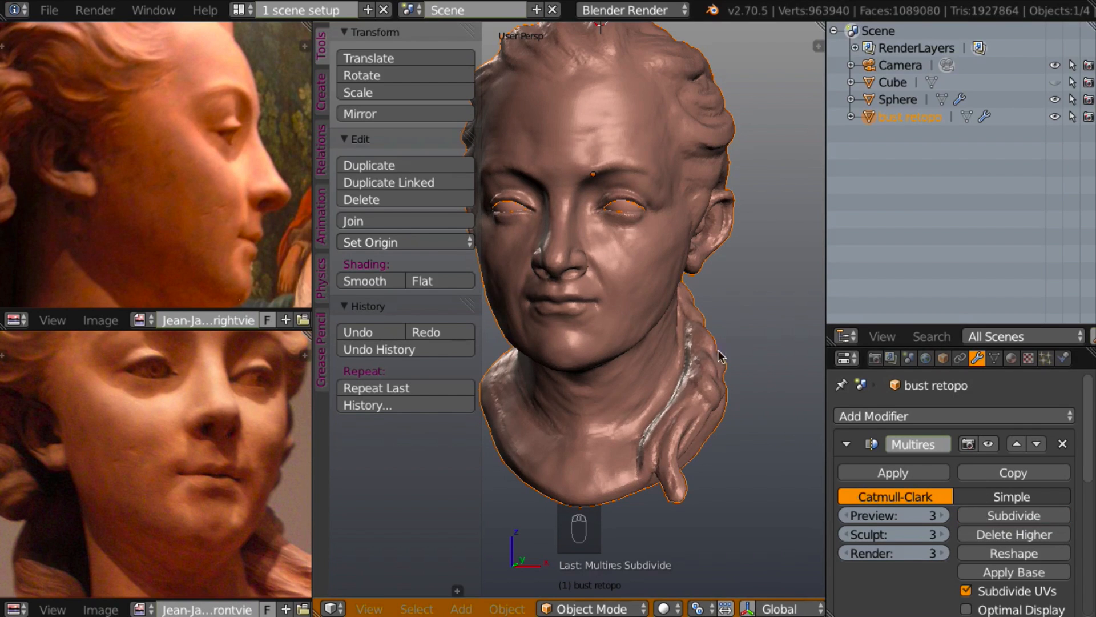
- Apply the Shrinkwrap modifier on bust retopo to bake the projected detail into the mesh
middle_drag(760, 338, 556, 269)
middle_drag(706, 339, 761, 303)
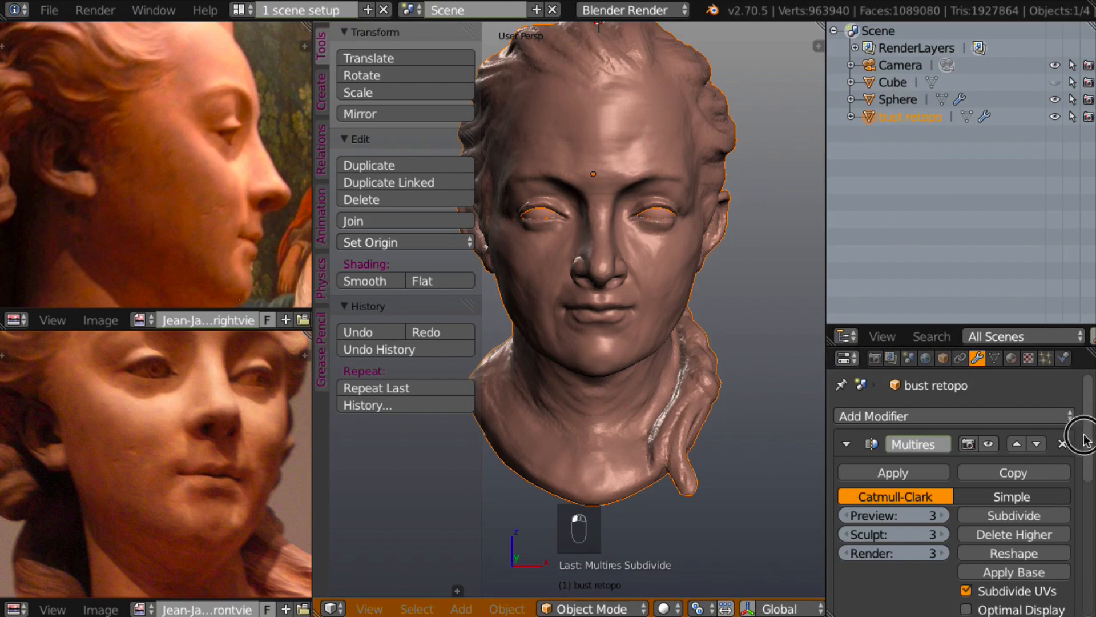
drag(1087, 417, 1088, 556)
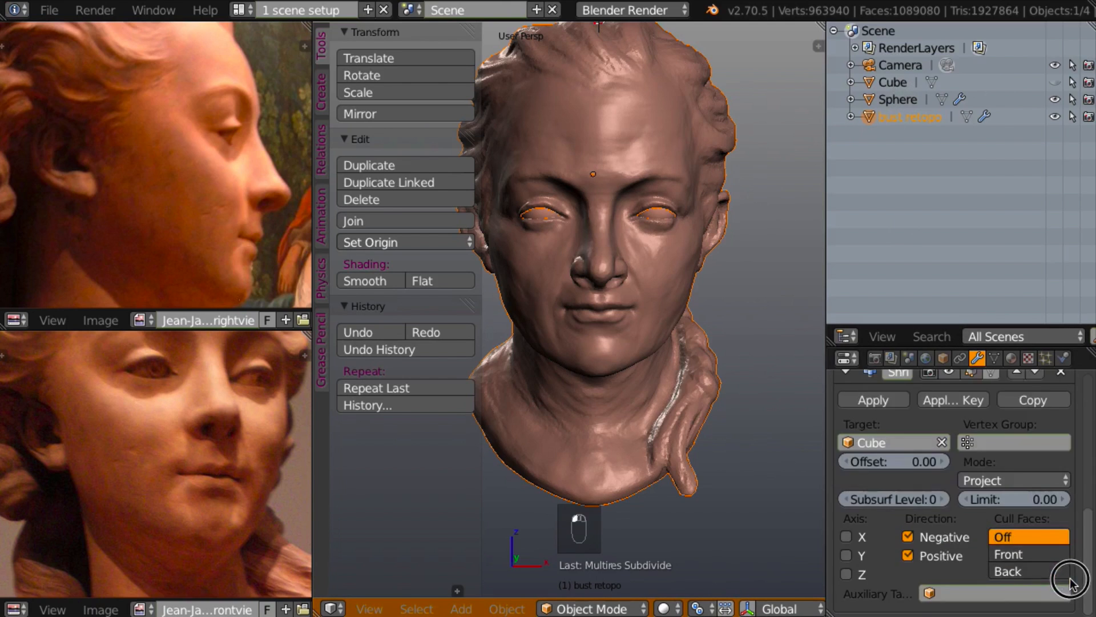
click(872, 407)
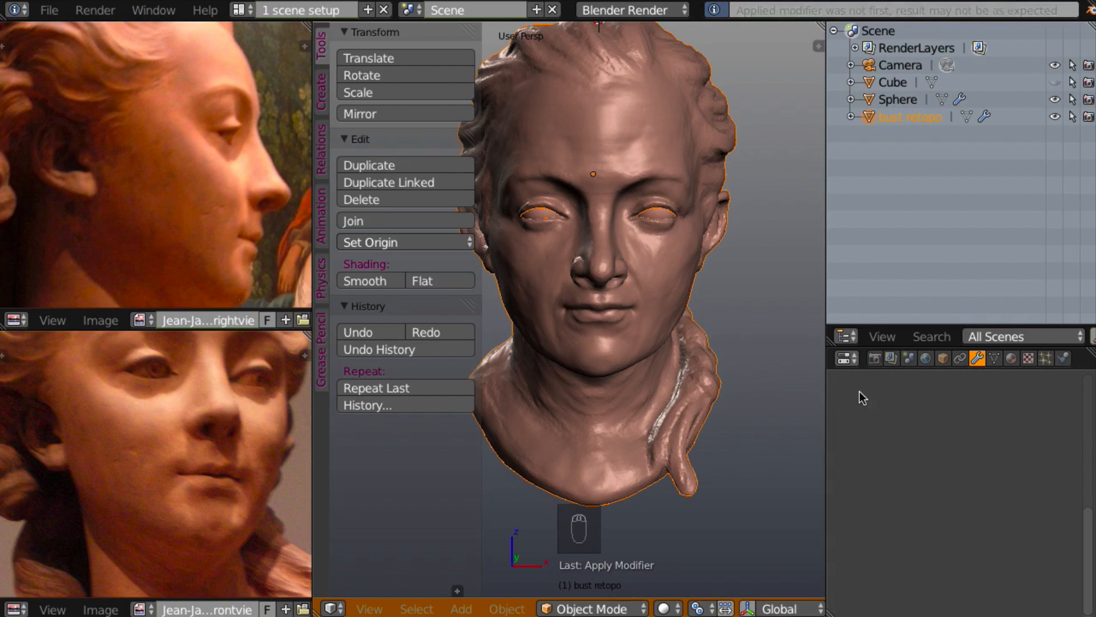
- Make the Cube object visible in the viewport again and delete it
click(898, 84)
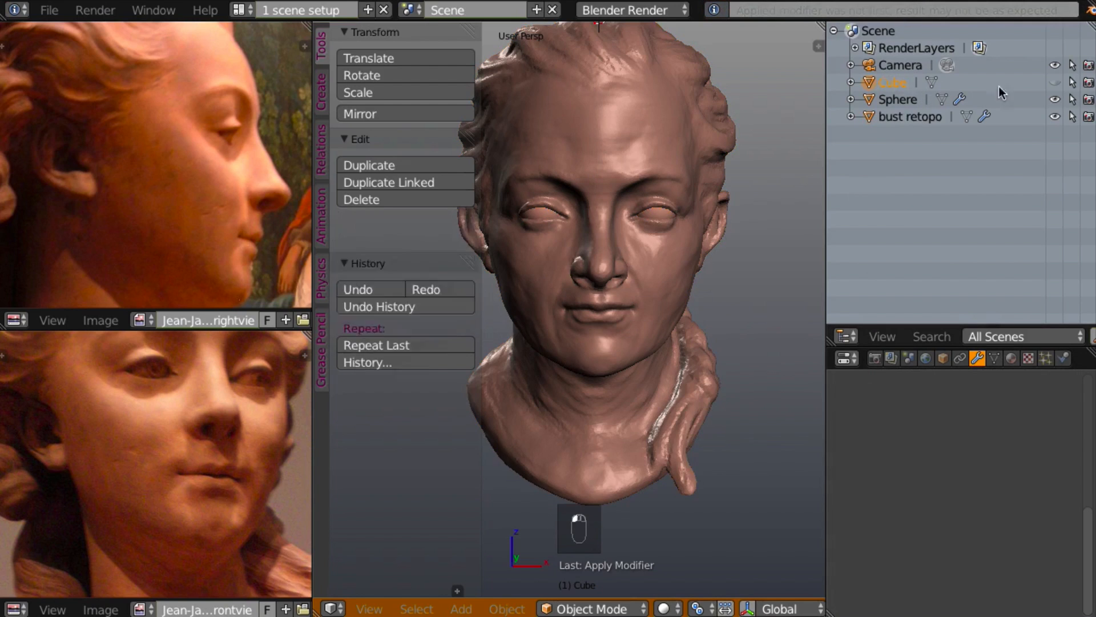
click(1055, 82)
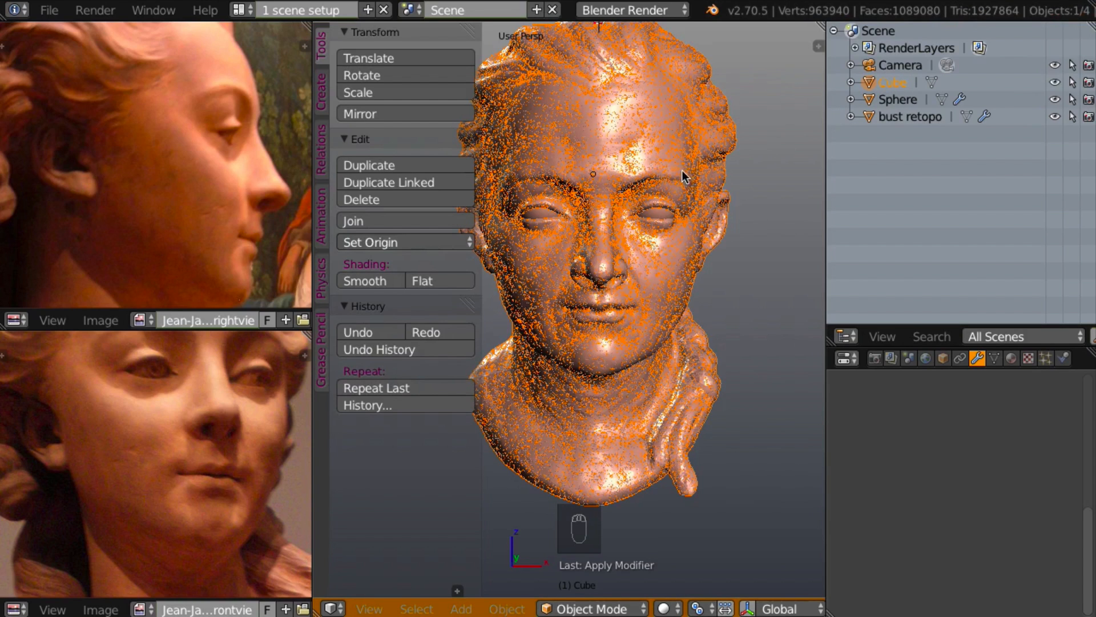
key(x)
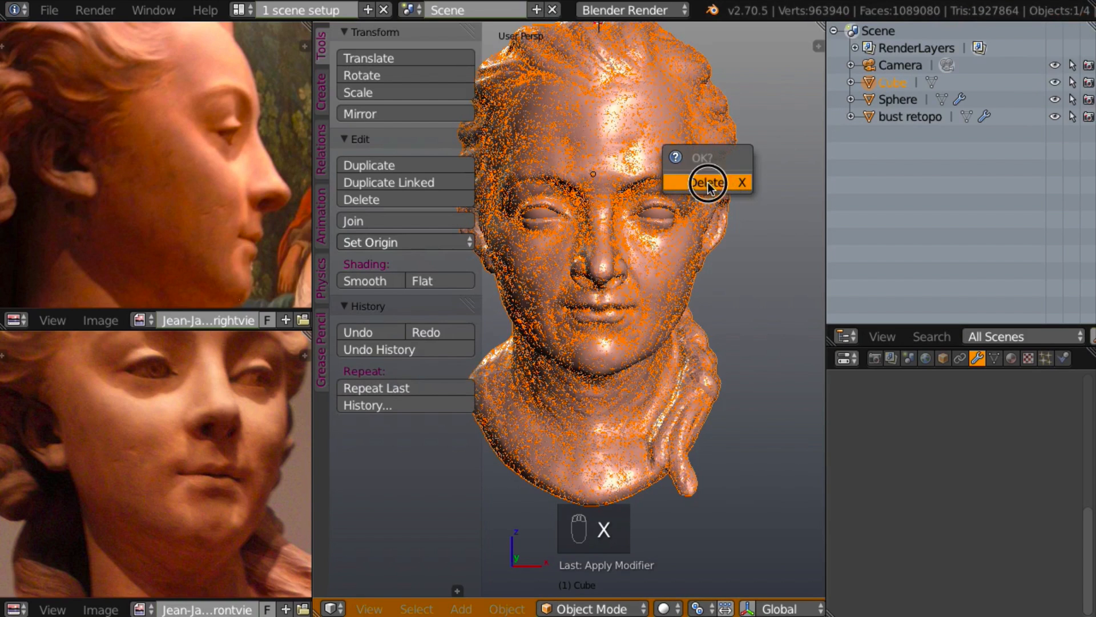
click(708, 183)
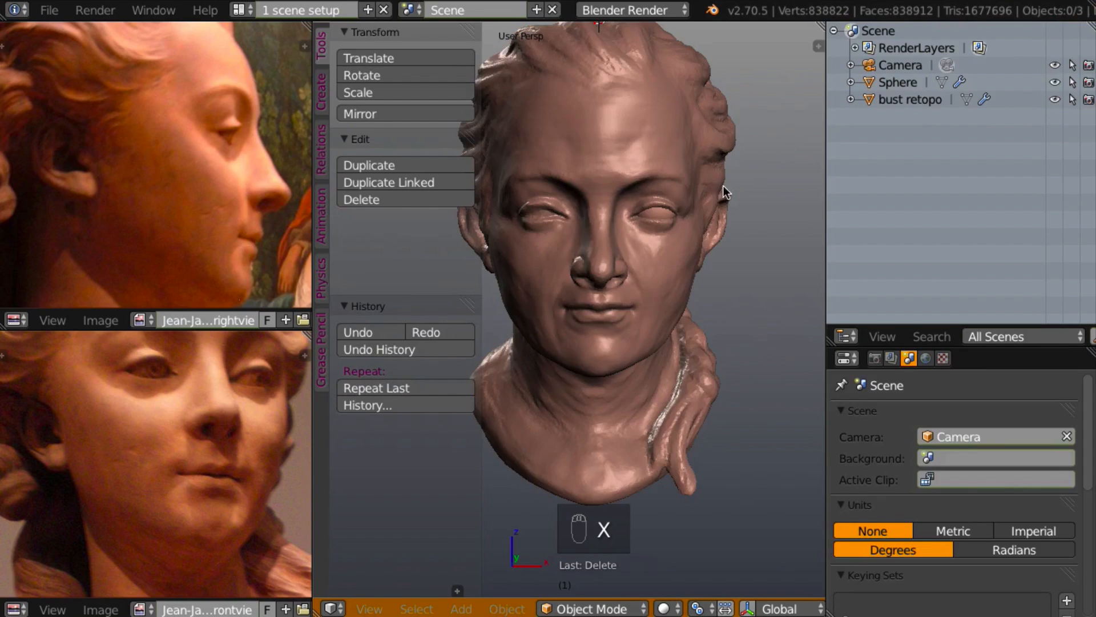
- Set bust retopo as the mirror object in the Sphere's Mirror modifier
click(917, 99)
middle_drag(728, 253, 582, 212)
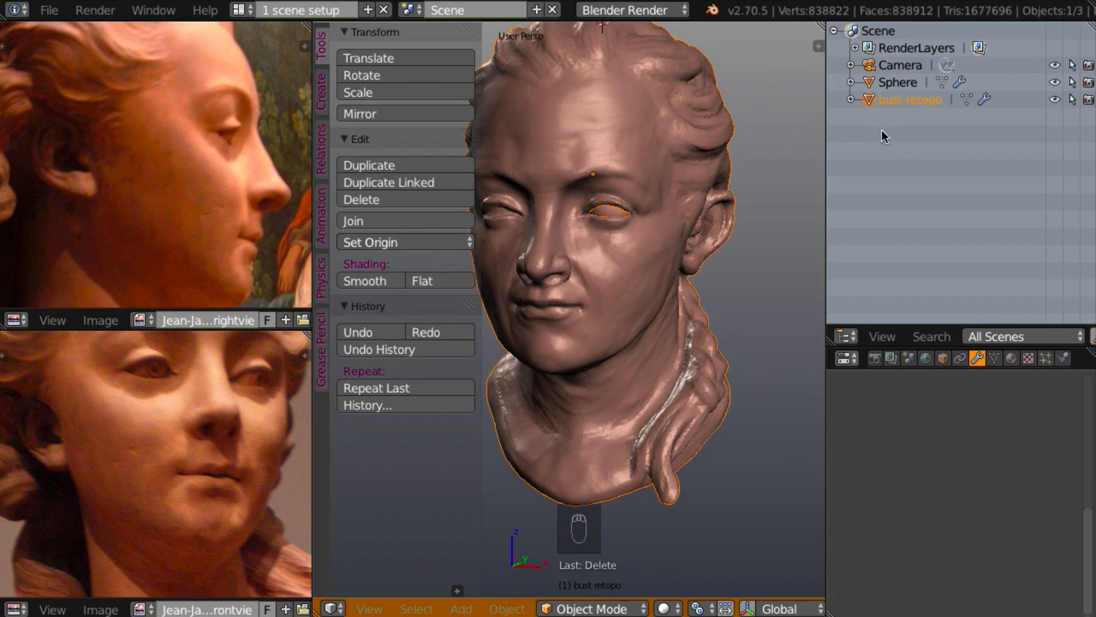
click(893, 82)
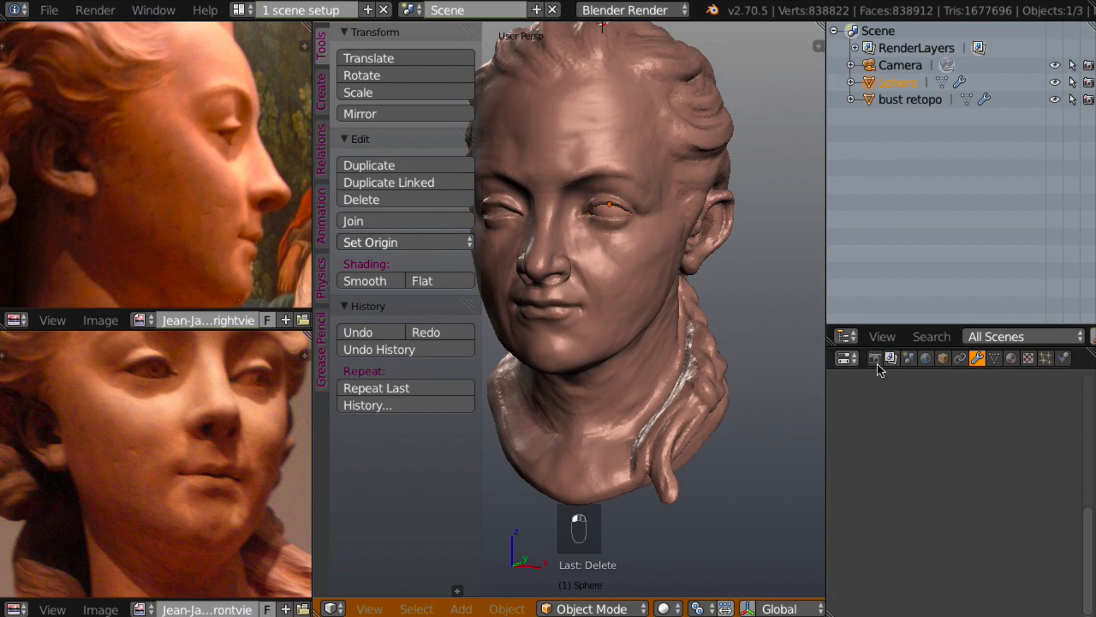
click(977, 359)
click(901, 99)
scroll(1077, 450, up, 5)
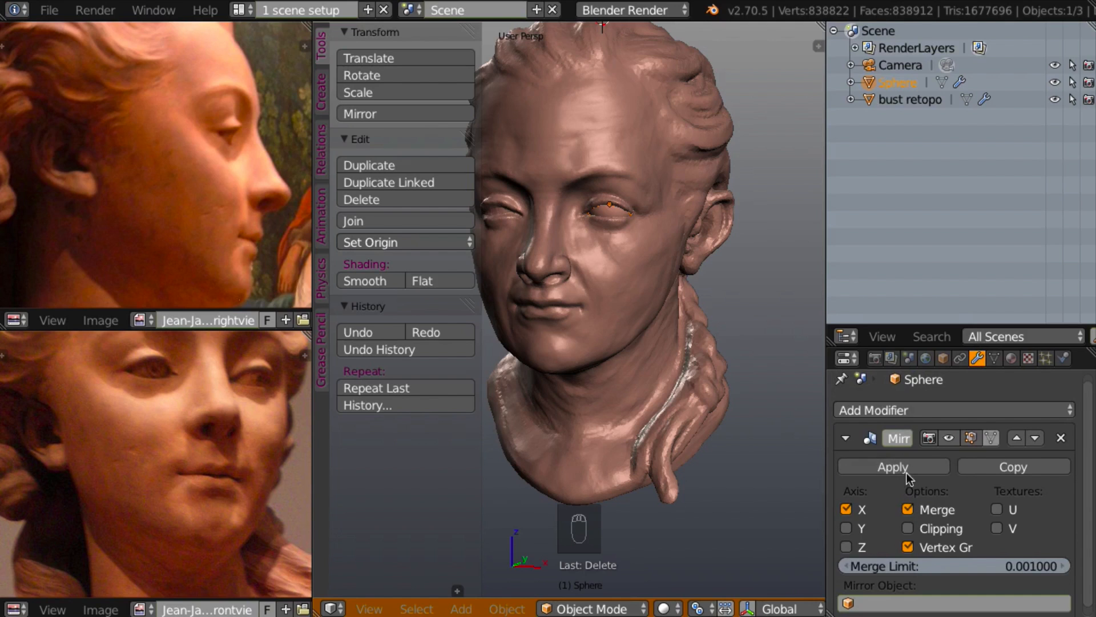
click(901, 602)
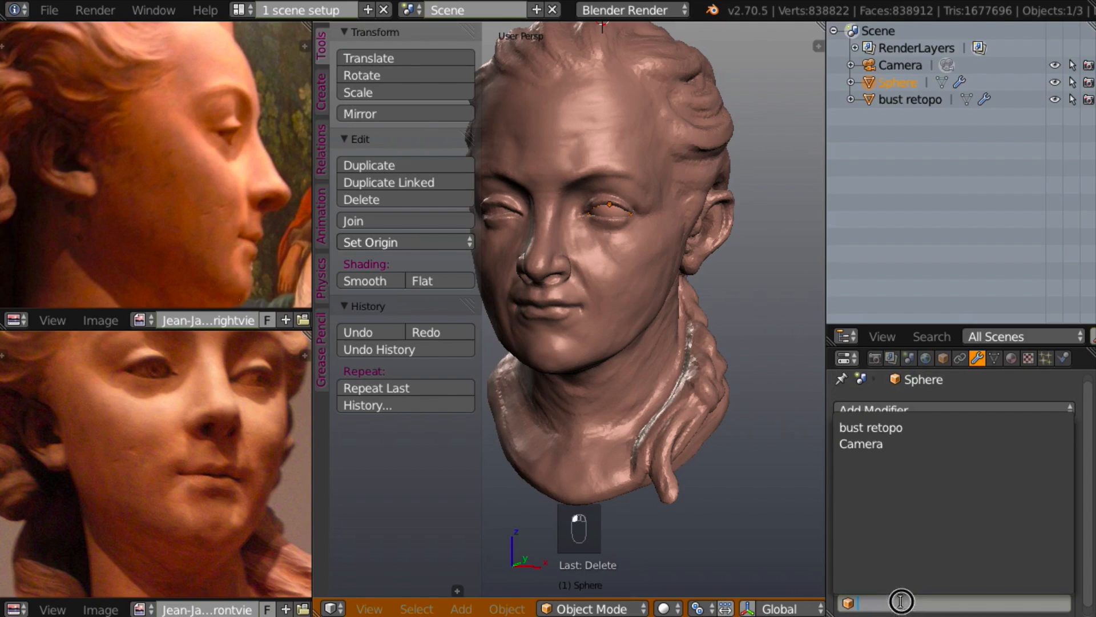
click(888, 433)
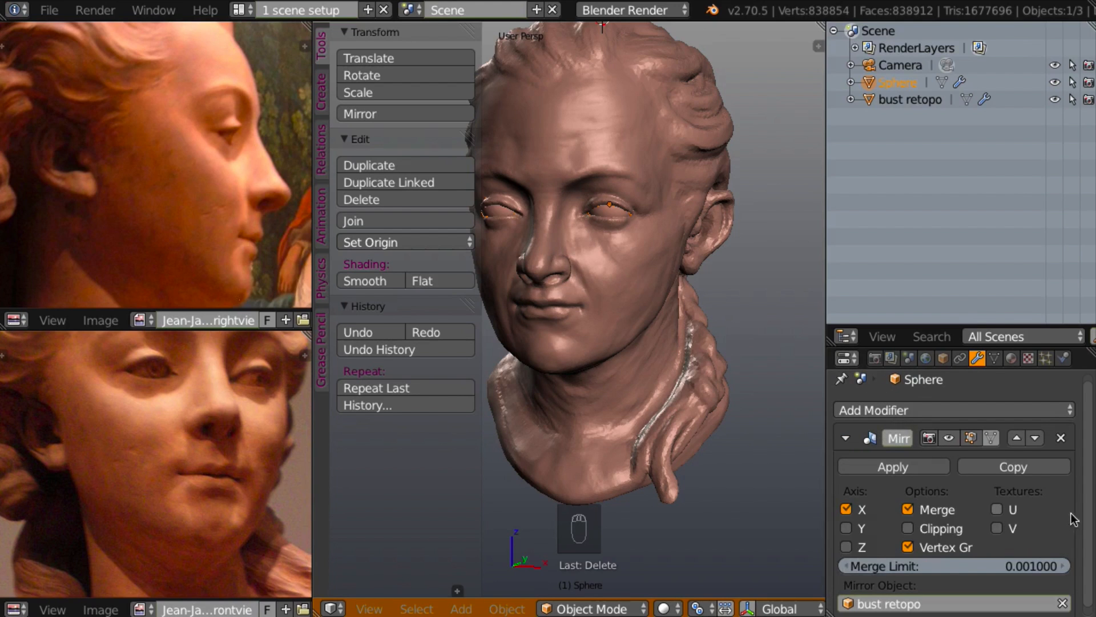
drag(1088, 510, 1091, 461)
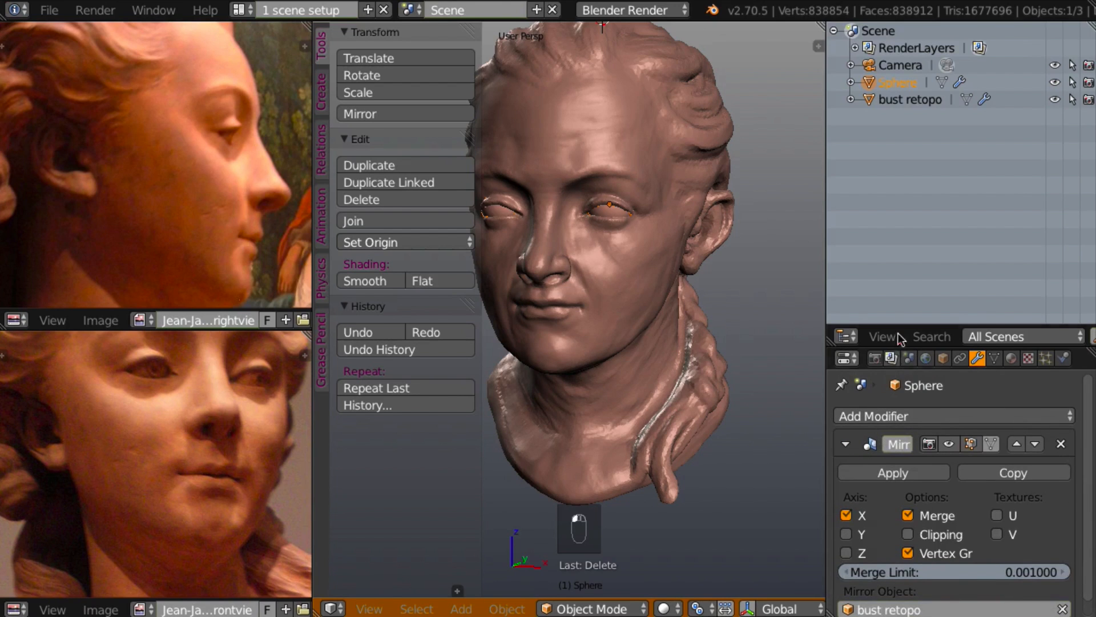
middle_drag(716, 263, 677, 252)
- Put bust retopo into Sculpt Mode and collapse the Dyntopo settings to expose the symmetry options
click(920, 99)
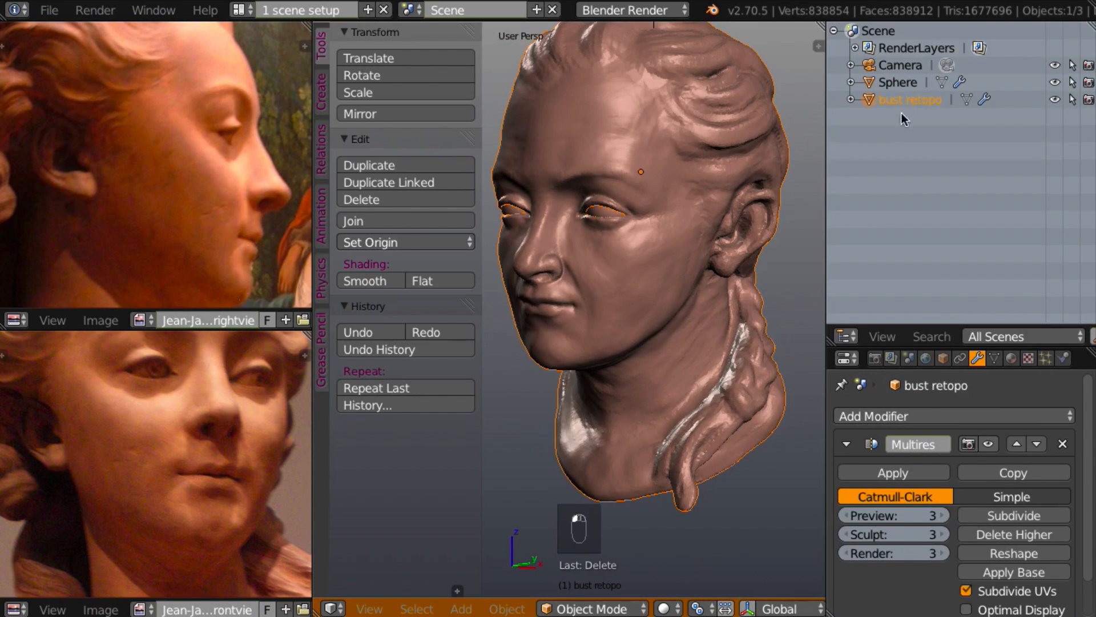
middle_drag(715, 214, 638, 472)
click(604, 610)
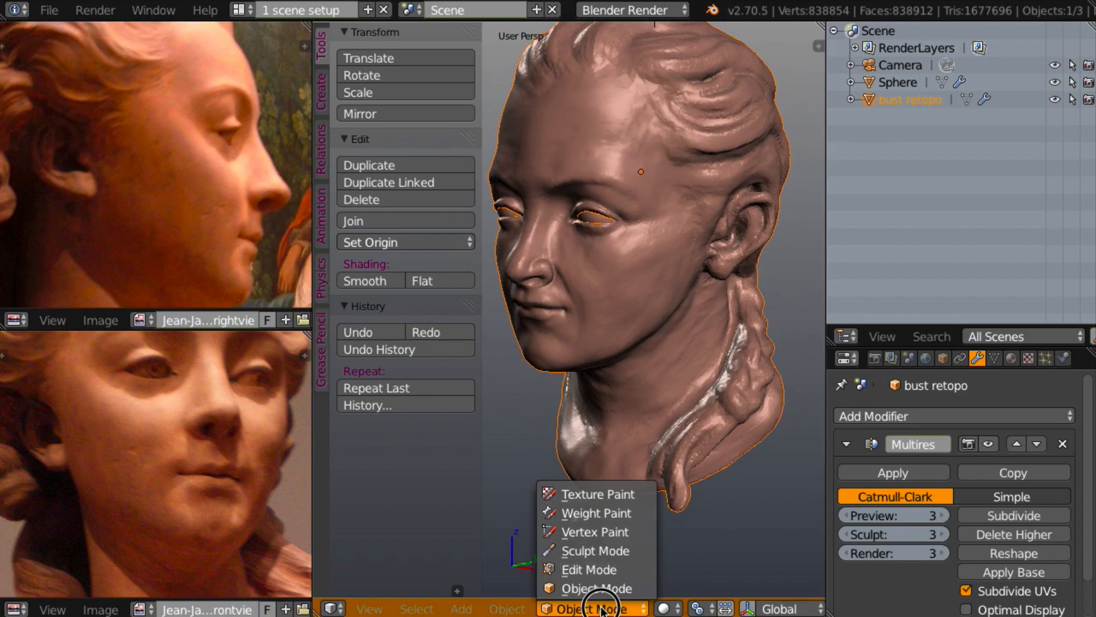
click(615, 549)
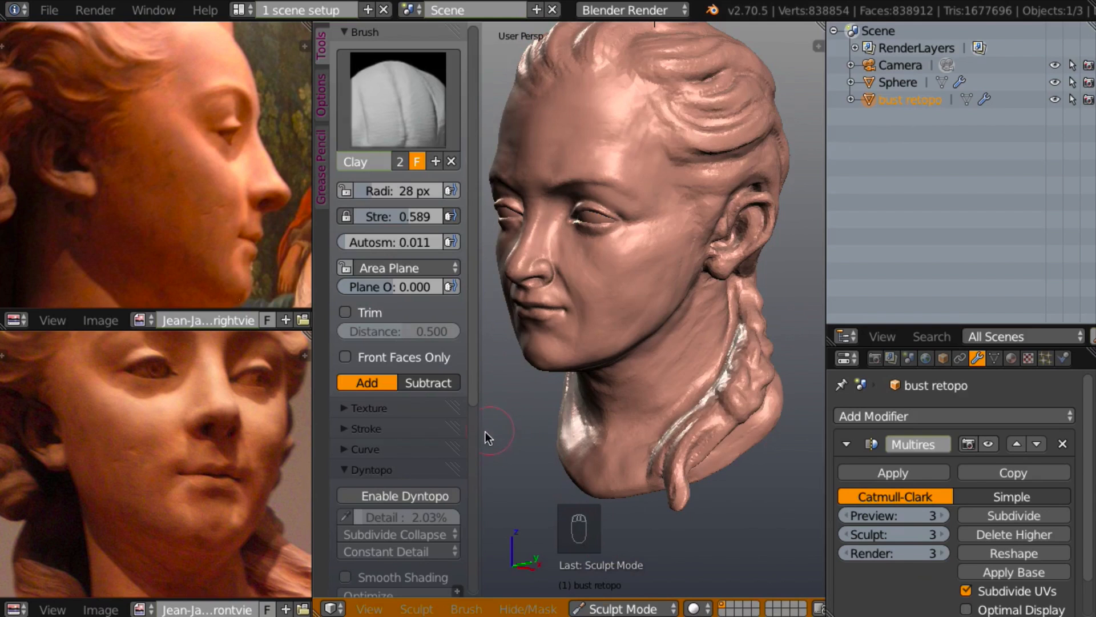
click(348, 470)
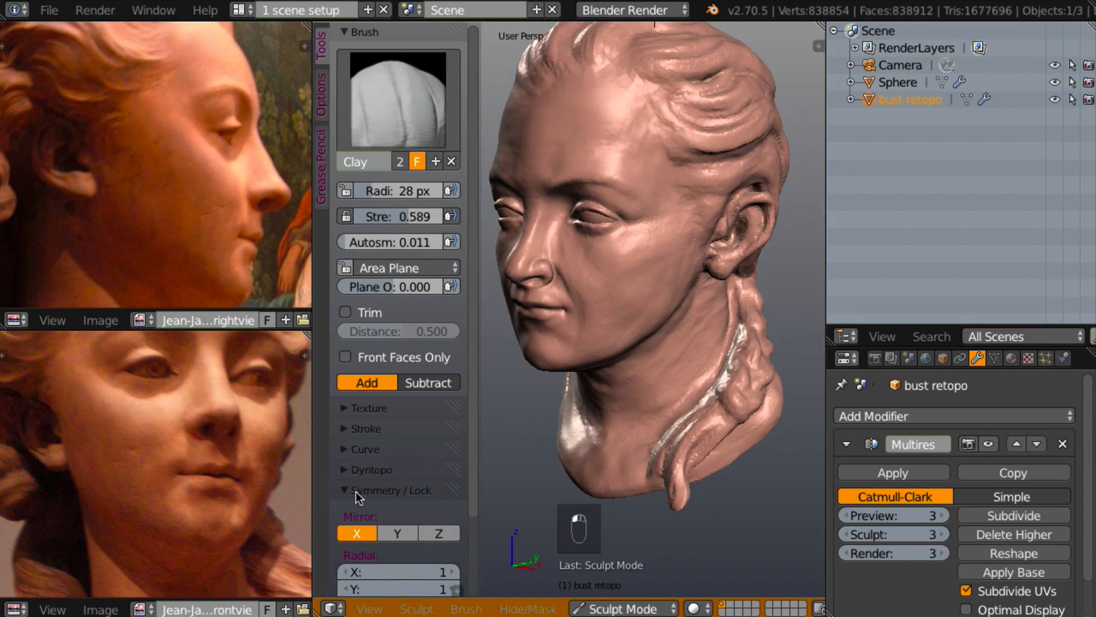
- Hide the Camera object in the viewport
mouse_move(656, 436)
middle_down()
mouse_move(635, 430)
mouse_move(721, 433)
middle_up()
scroll(721, 433, down, 4)
scroll(717, 439, up, 2)
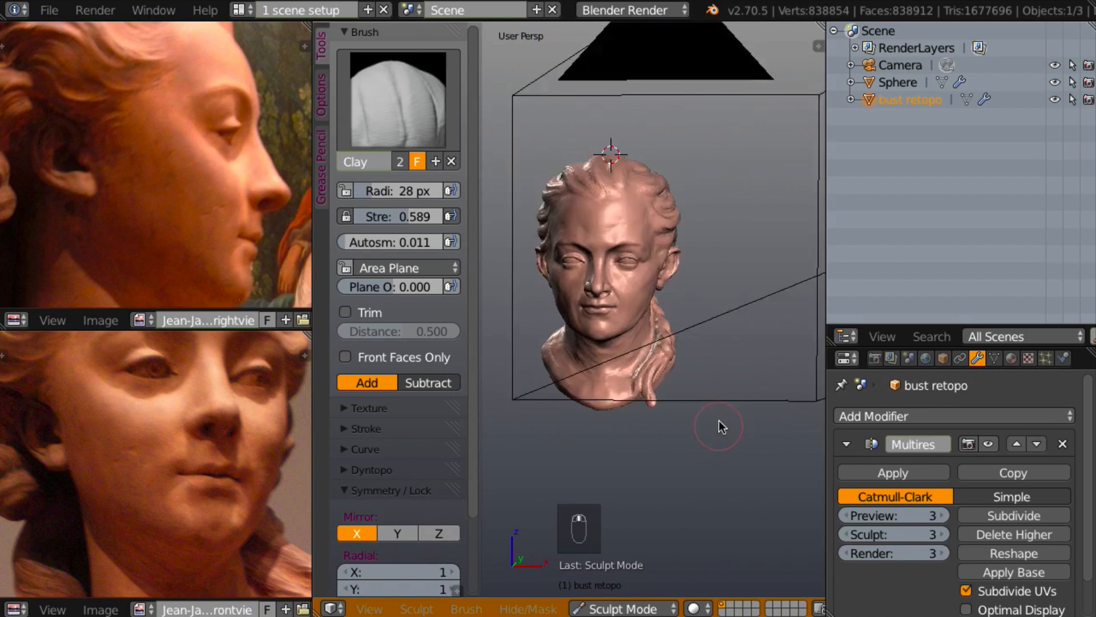
scroll(717, 431, down, 1)
scroll(718, 406, up, 1)
click(1051, 67)
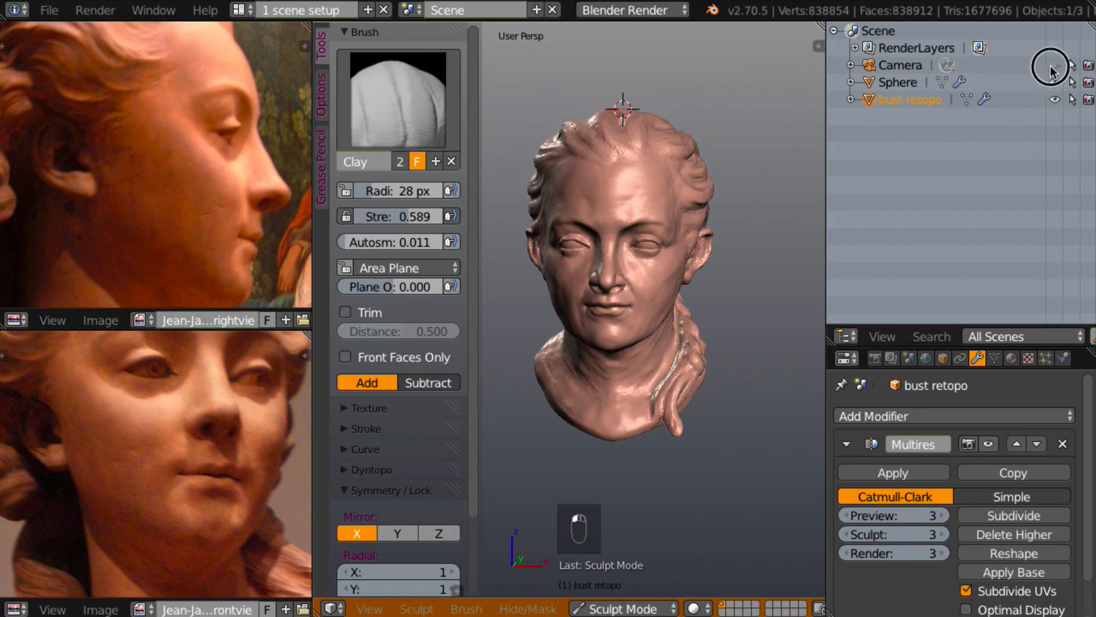
mouse_move(622, 407)
middle_down()
mouse_move(624, 392)
mouse_move(679, 362)
mouse_move(644, 373)
mouse_move(662, 385)
middle_up()
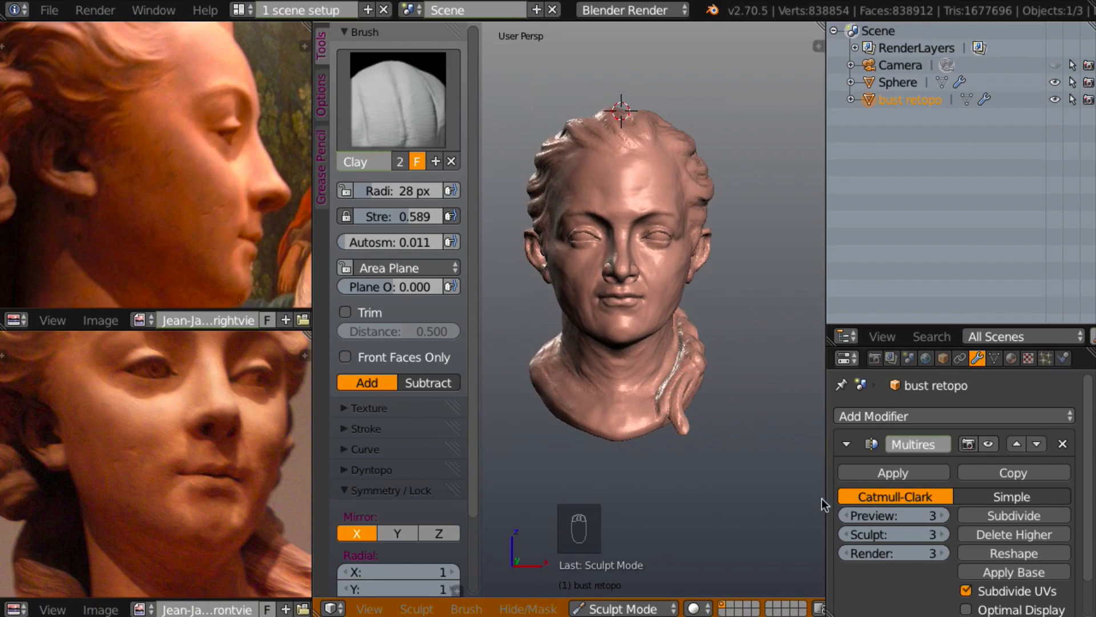
- Lower the Multiresolution sculpt level of bust retopo to 0
click(847, 533)
click(847, 533)
click(845, 534)
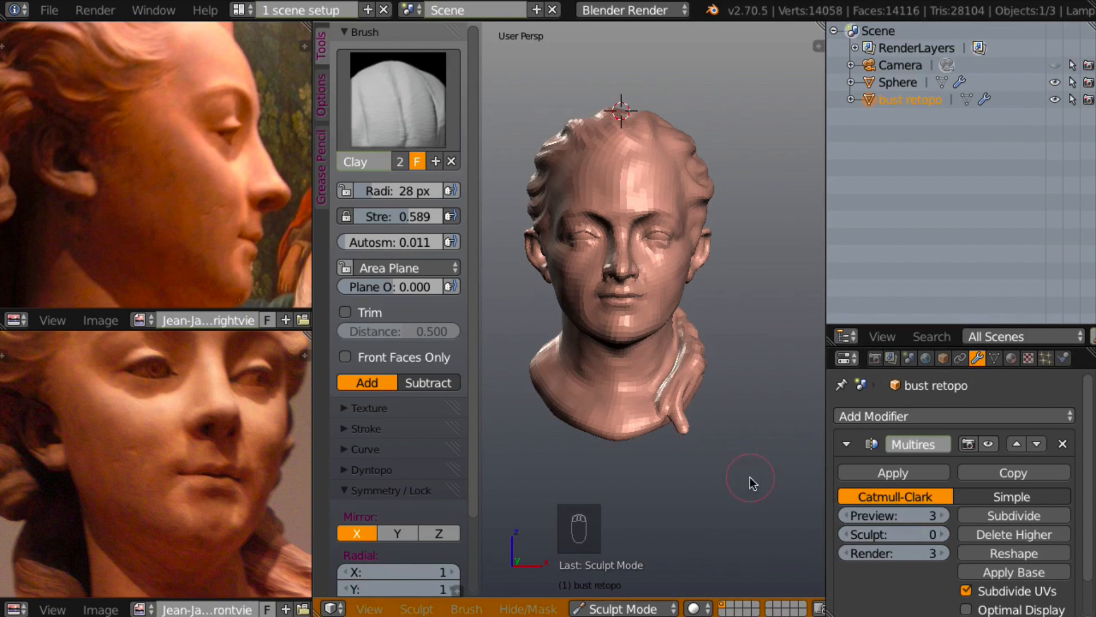
- Choose the Grab brush and enlarge its radius to 88 px
mouse_move(749, 477)
middle_down()
mouse_move(700, 474)
mouse_move(727, 468)
middle_up()
scroll(728, 460, up, 2)
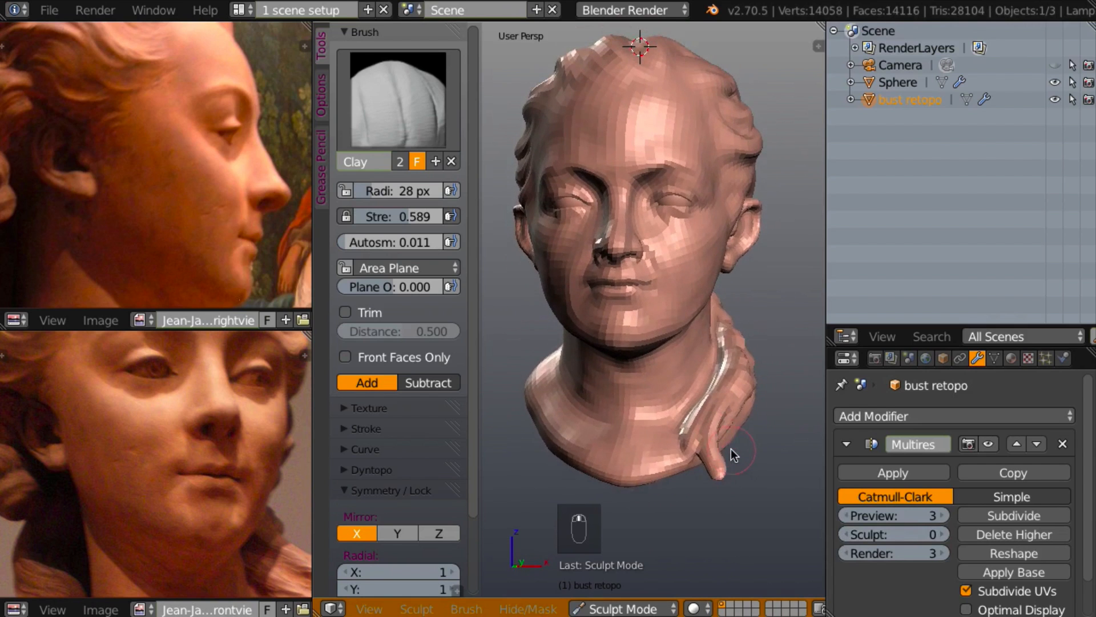
key(g)
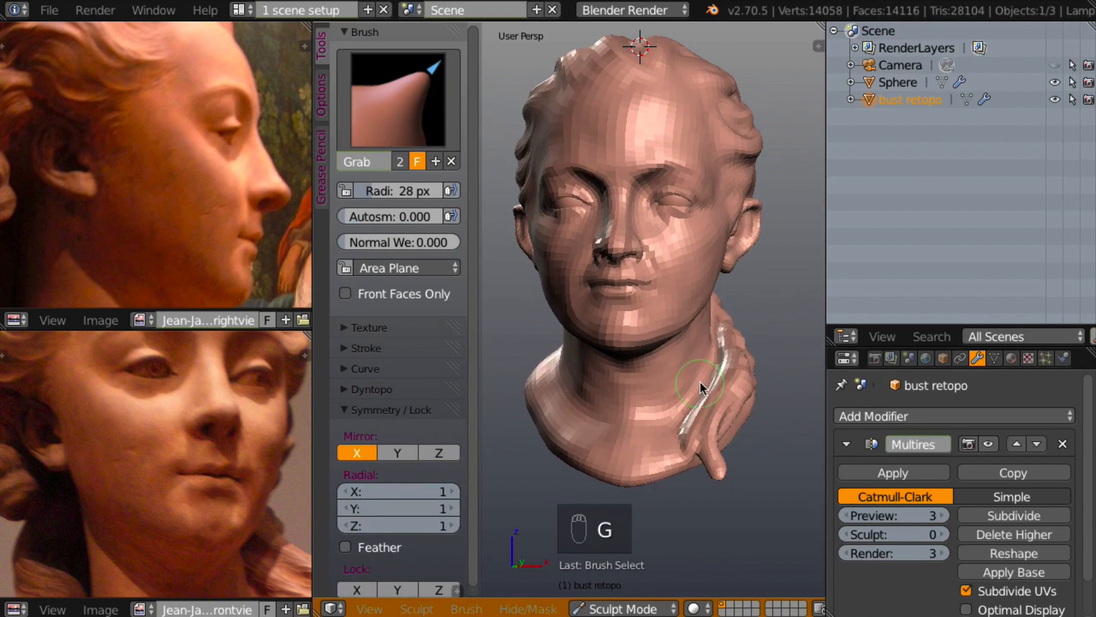
key(f)
click(756, 410)
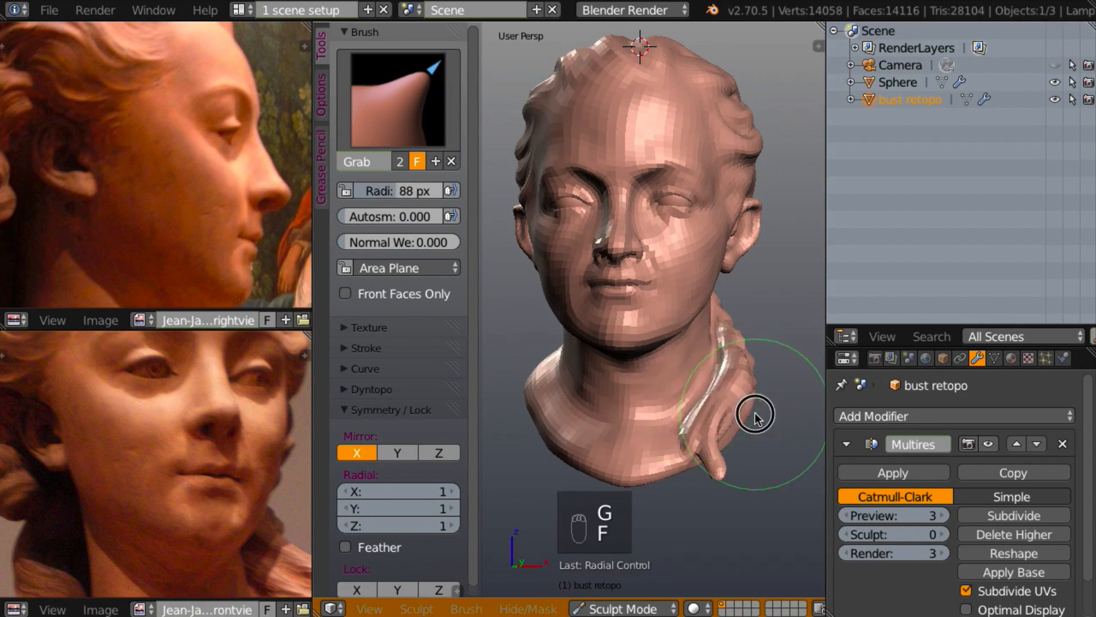
middle_drag(754, 417, 737, 416)
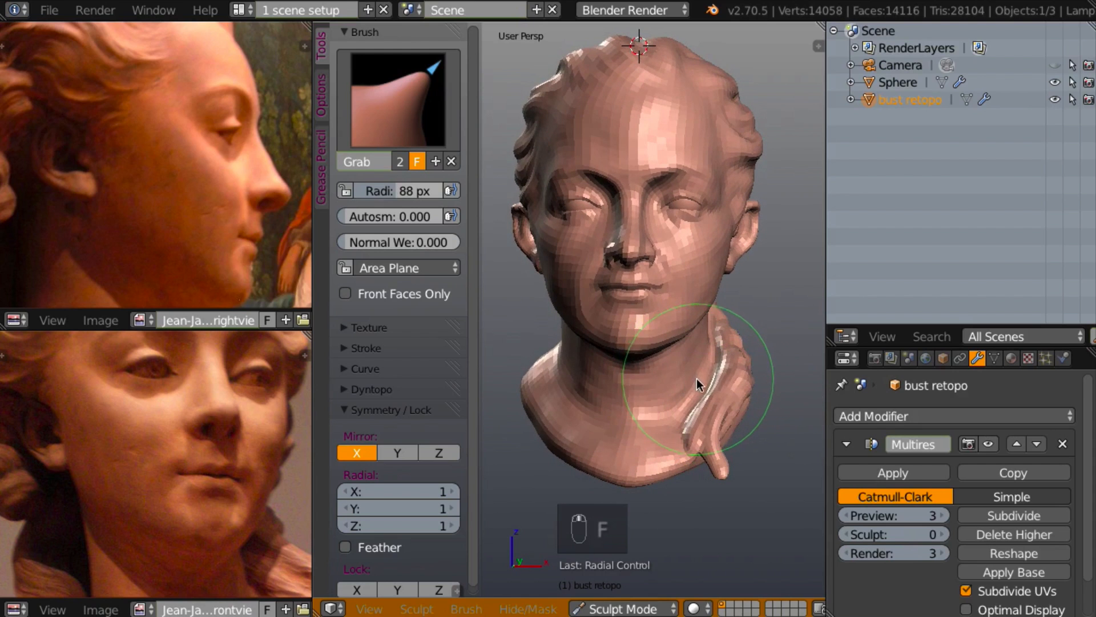
- Reshape the neck beside the hair lock and the nape with short Grab strokes, checking the bust from all sides
drag(695, 379, 669, 402)
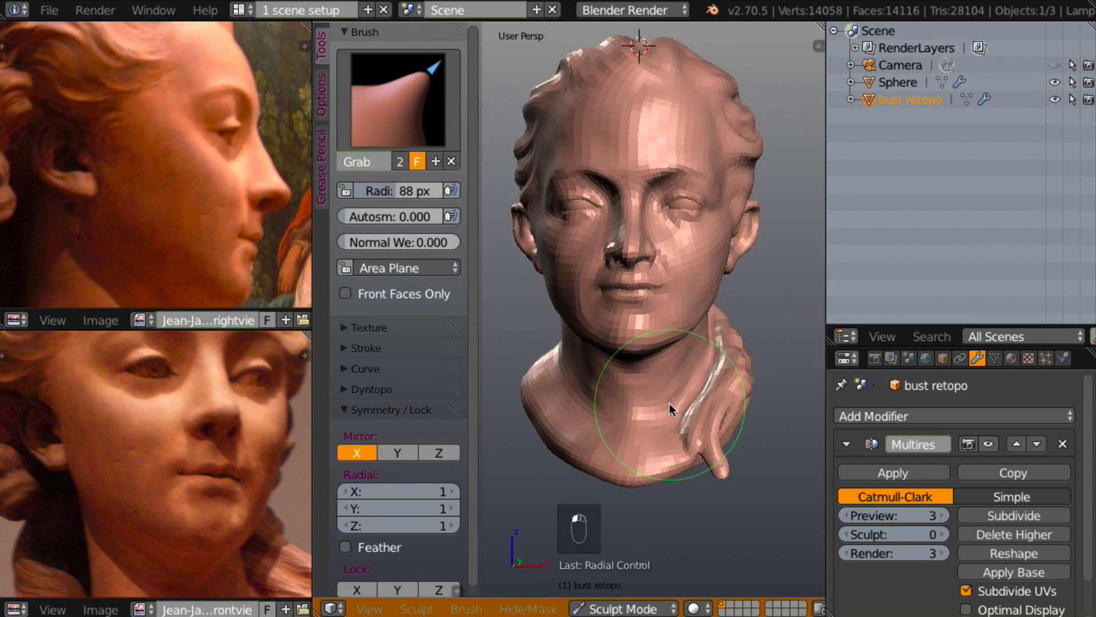
mouse_move(704, 323)
mouse_down()
mouse_move(692, 370)
mouse_move(710, 355)
mouse_move(700, 337)
mouse_move(665, 399)
mouse_up()
mouse_move(664, 398)
middle_down()
mouse_move(505, 389)
mouse_move(622, 395)
mouse_move(645, 461)
mouse_move(842, 268)
mouse_move(832, 314)
mouse_move(796, 318)
middle_up()
scroll(757, 349, down, 5)
mouse_move(756, 350)
middle_down()
mouse_move(756, 313)
mouse_move(822, 314)
mouse_move(795, 335)
mouse_move(808, 353)
mouse_move(742, 337)
middle_up()
scroll(738, 348, up, 3)
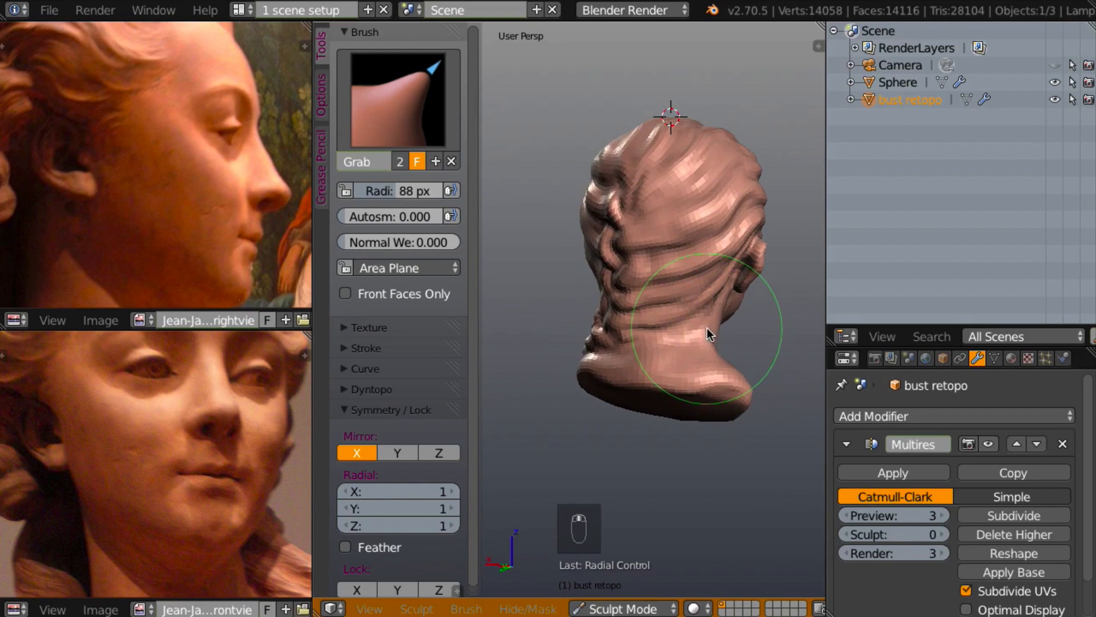
drag(706, 328, 698, 327)
middle_drag(697, 327, 628, 317)
scroll(629, 317, down, 4)
middle_drag(646, 362, 549, 366)
scroll(724, 393, up, 1)
middle_drag(724, 393, 701, 398)
mouse_move(775, 368)
shift+middle_down()
mouse_move(738, 396)
mouse_move(752, 378)
mouse_move(708, 392)
shift+middle_up()
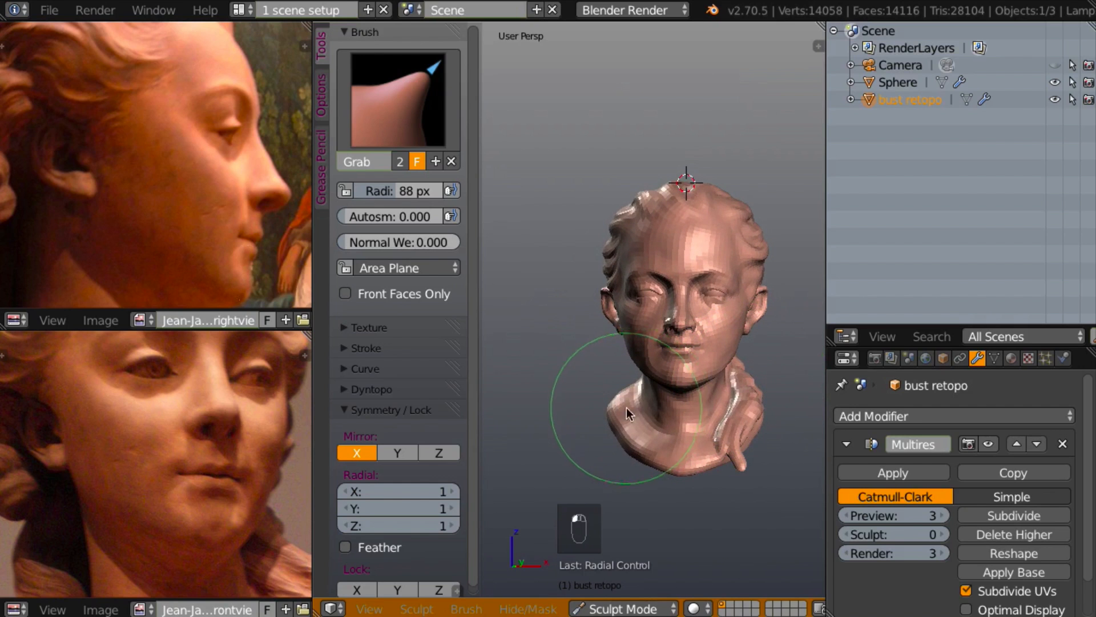
mouse_move(614, 467)
middle_down()
mouse_move(641, 472)
mouse_move(537, 475)
mouse_move(646, 458)
middle_up()
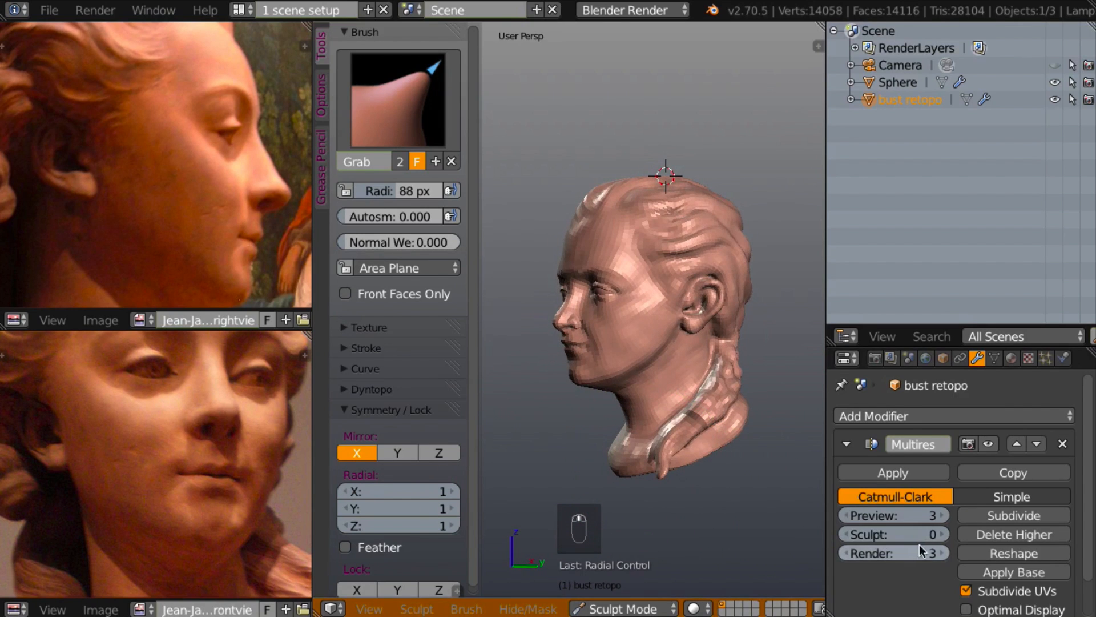
- Raise the Multiresolution sculpt level of bust retopo to 3
click(942, 535)
click(941, 535)
click(942, 536)
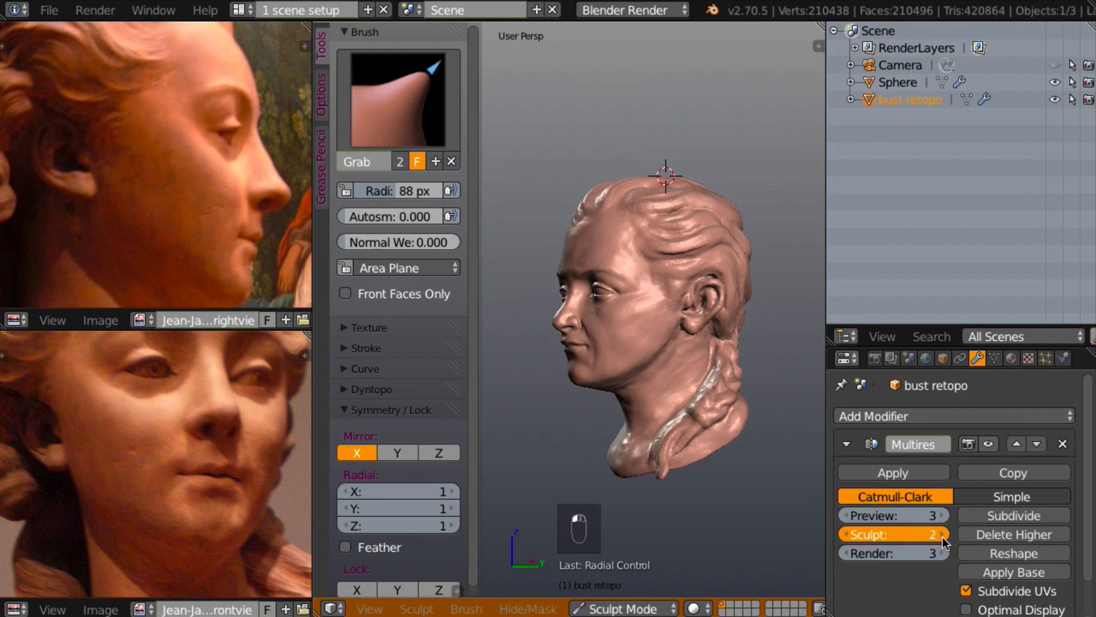
- Choose the Clay brush for work on the ear, with a 28 px radius and a strength of 0.779
middle_drag(727, 501, 702, 495)
scroll(721, 484, up, 5)
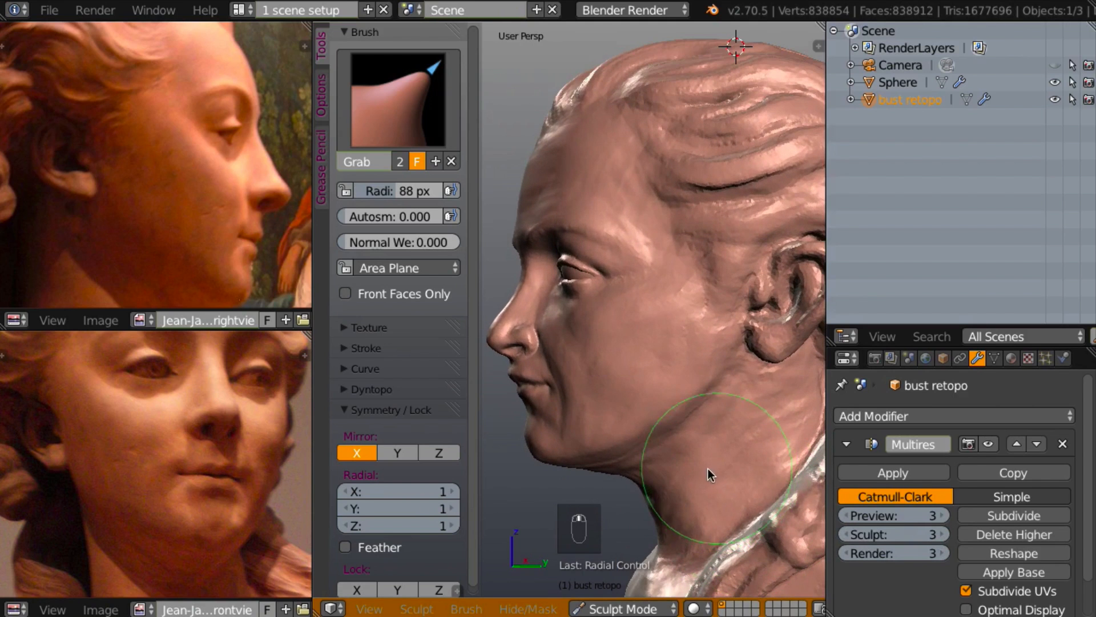
middle_drag(707, 443, 707, 440)
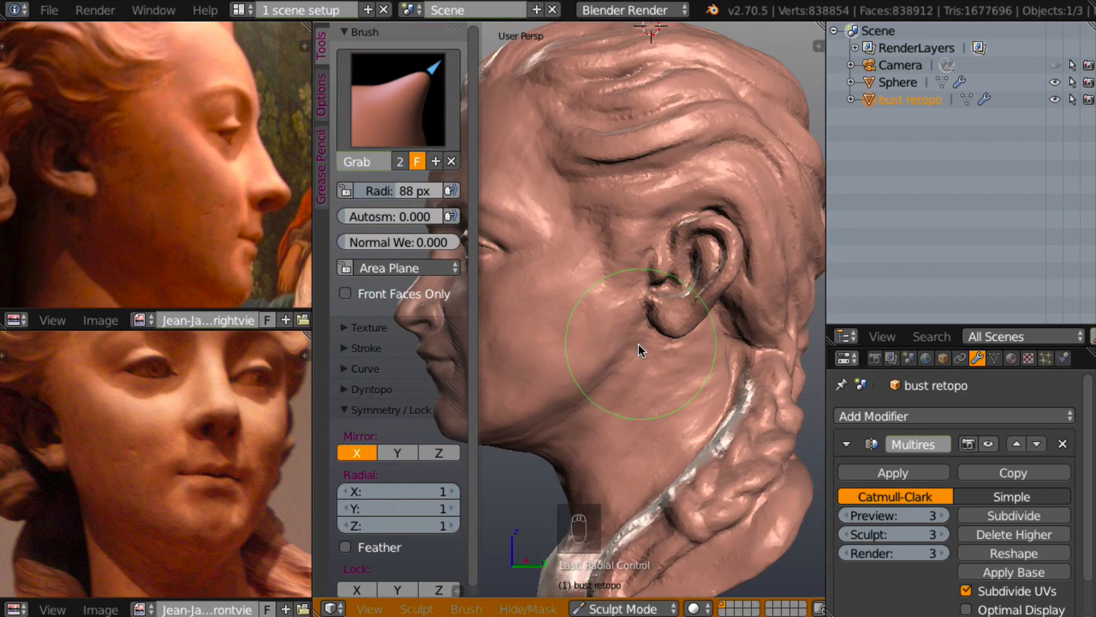
key(c)
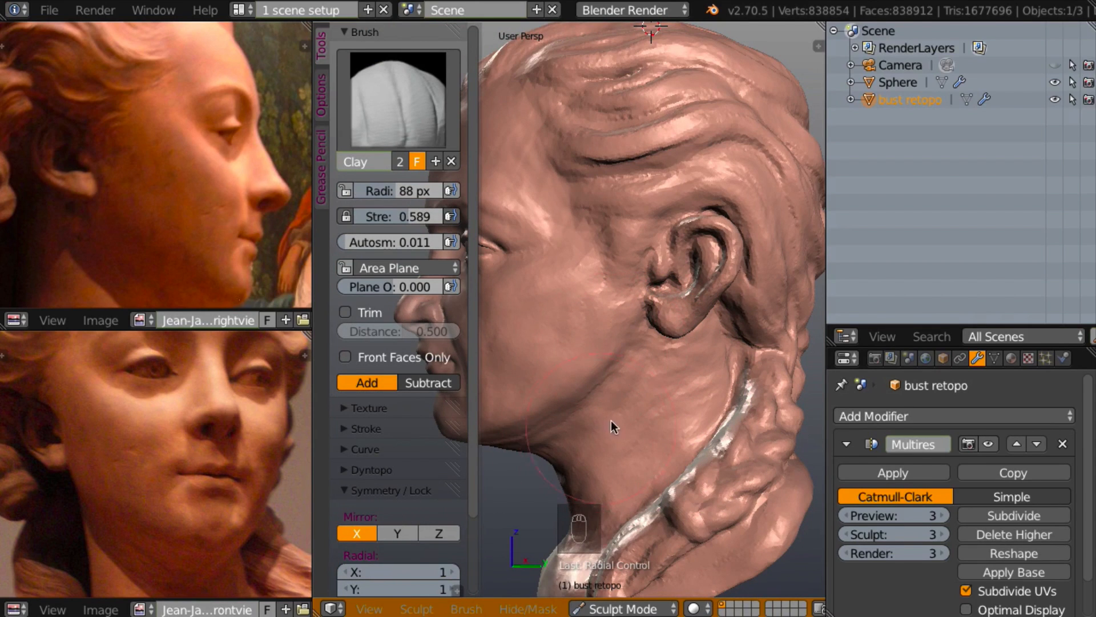
key(f)
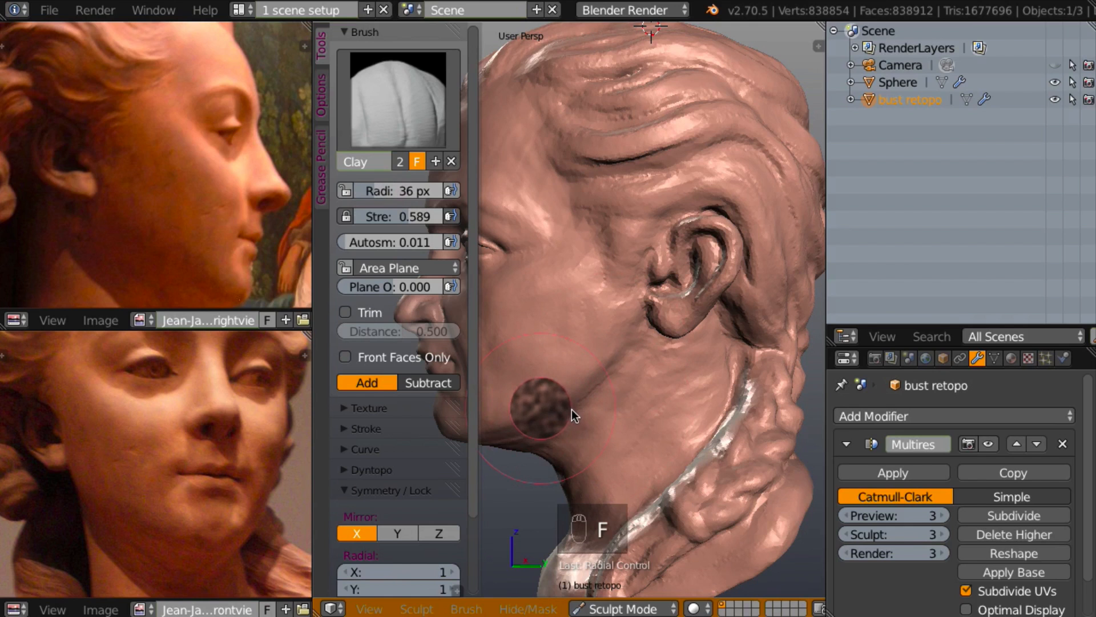
middle_drag(578, 413, 687, 392)
scroll(674, 392, up, 1)
scroll(674, 392, up, 4)
shift+middle_drag(685, 392, 707, 290)
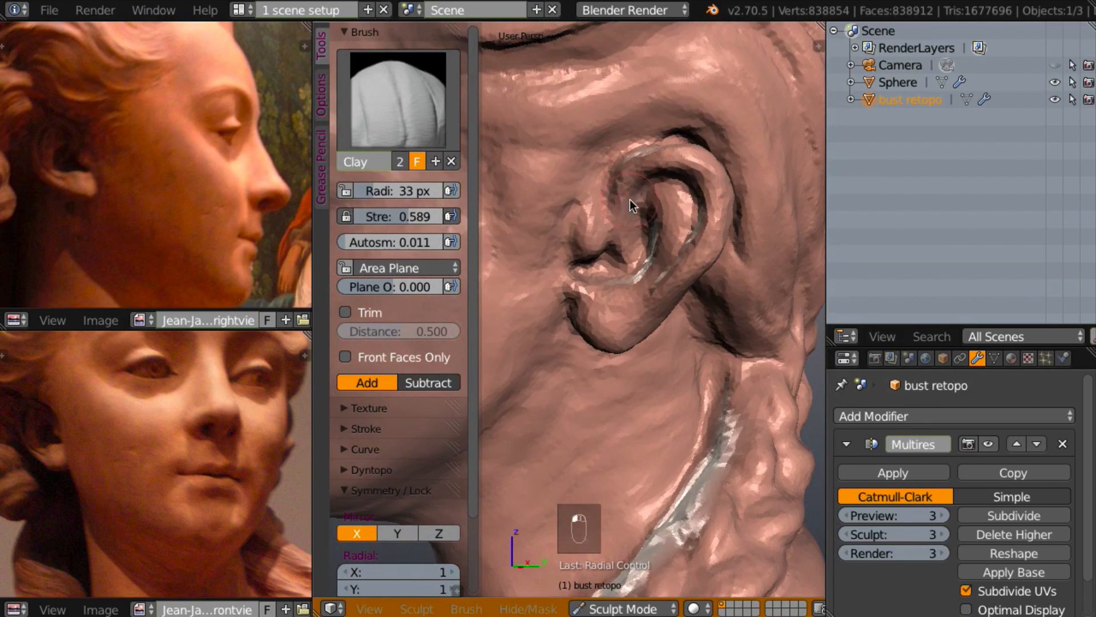
key(f)
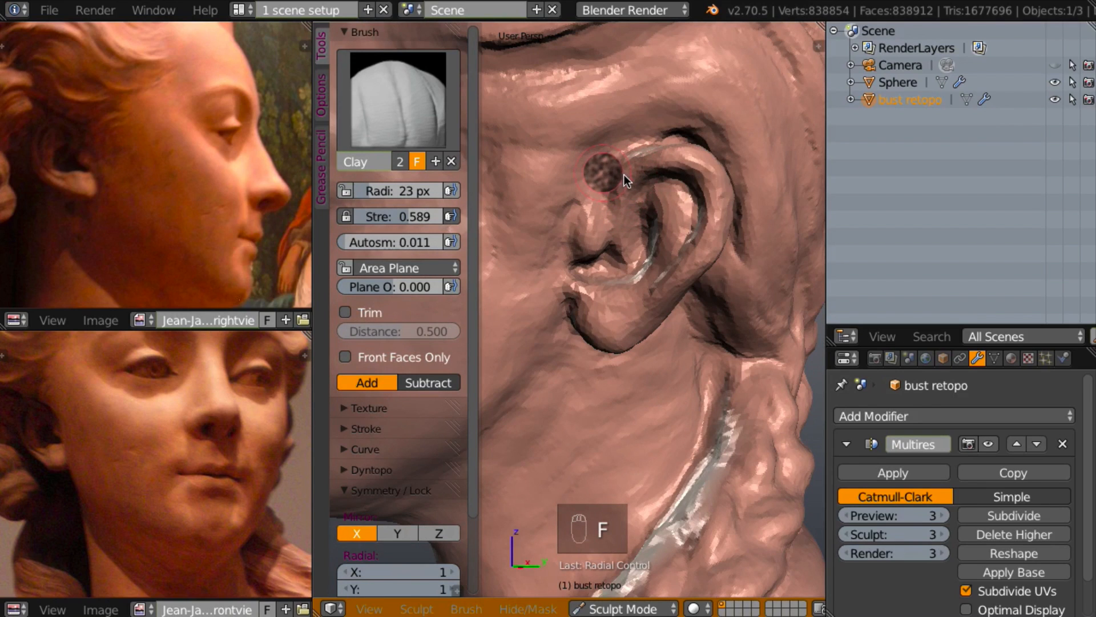
click(625, 176)
drag(412, 217, 428, 216)
- Shape the ear's outer rim and the back of its lobe with Clay strokes, working from side and rear angles
mouse_move(640, 166)
mouse_down()
mouse_move(612, 183)
mouse_move(678, 156)
mouse_move(712, 189)
mouse_move(702, 238)
mouse_move(636, 317)
mouse_up()
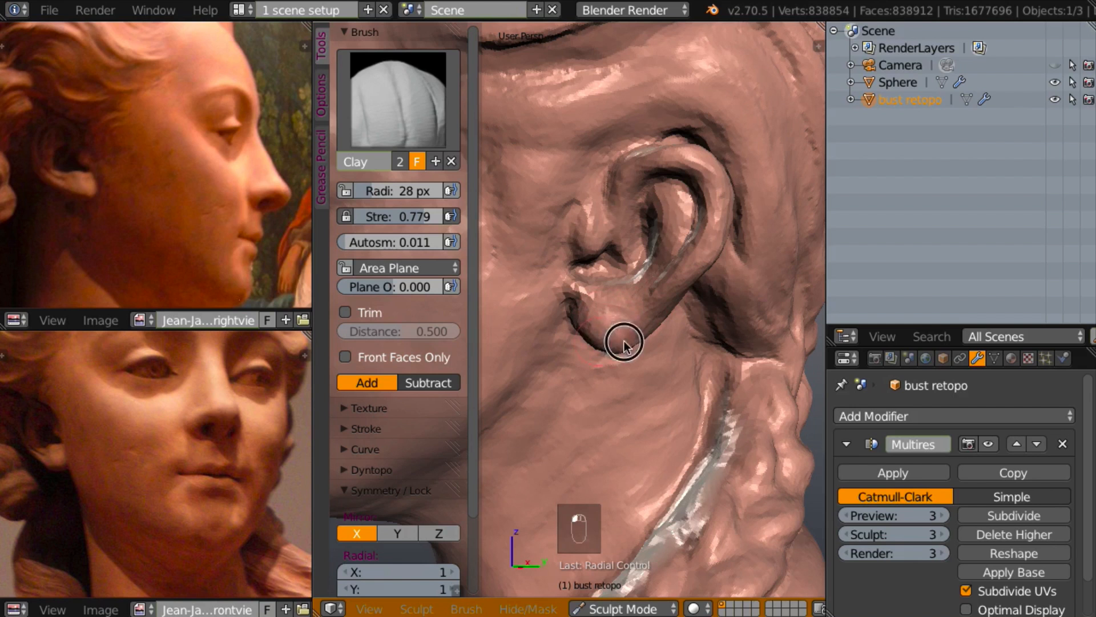
mouse_move(624, 345)
middle_down()
mouse_move(559, 275)
mouse_move(495, 286)
mouse_move(595, 295)
middle_up()
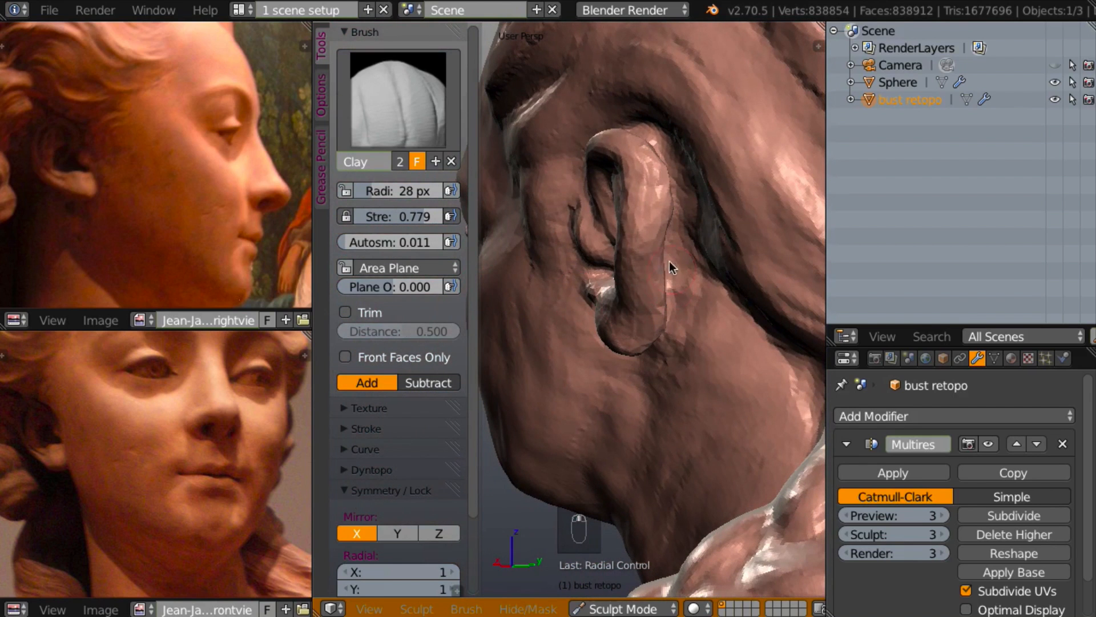
drag(667, 242, 652, 327)
mouse_move(604, 318)
middle_down()
mouse_move(565, 318)
mouse_move(605, 257)
middle_up()
drag(644, 195, 666, 325)
middle_drag(751, 302, 848, 293)
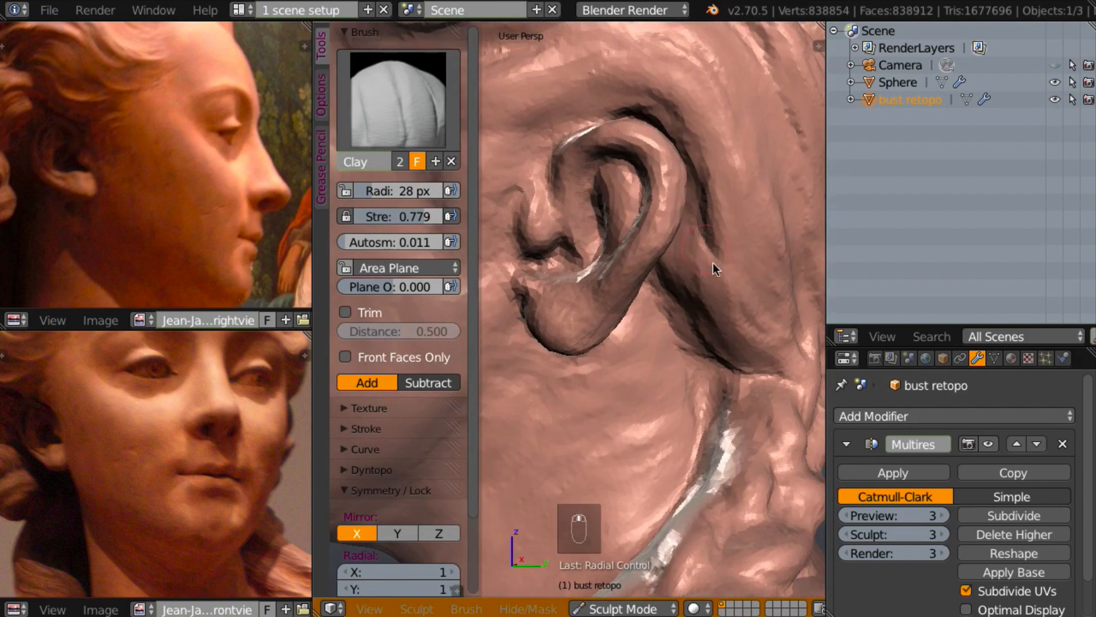
middle_drag(712, 263, 753, 261)
drag(649, 234, 649, 235)
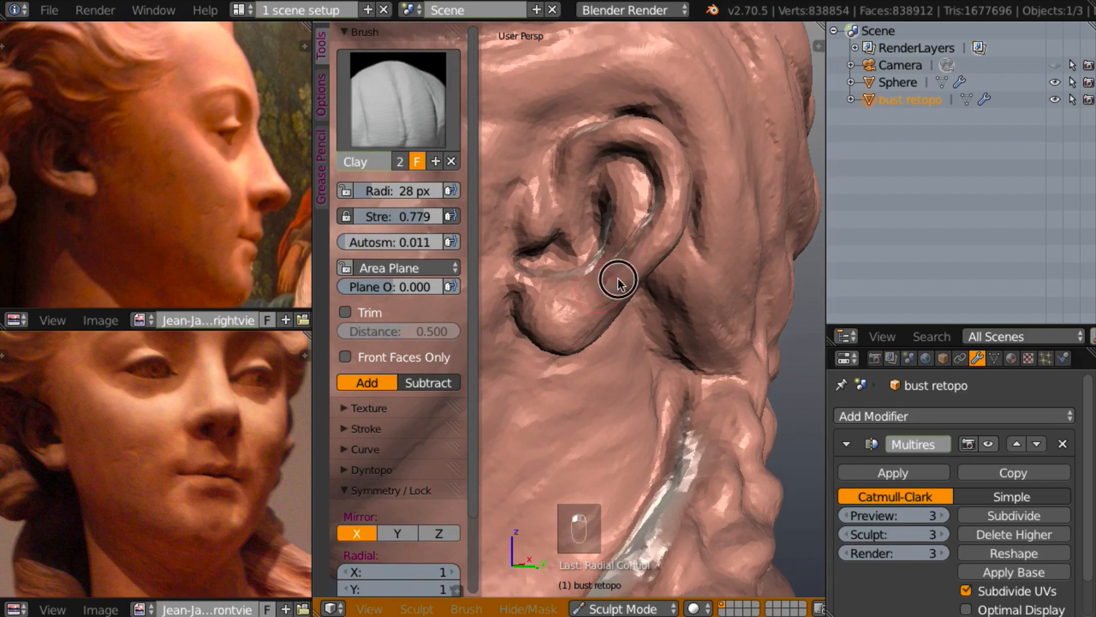
- Switch to the SculptDraw brush and build up the fold inside the ear's inner hollow
mouse_move(619, 276)
middle_down()
mouse_move(692, 276)
mouse_move(608, 190)
middle_up()
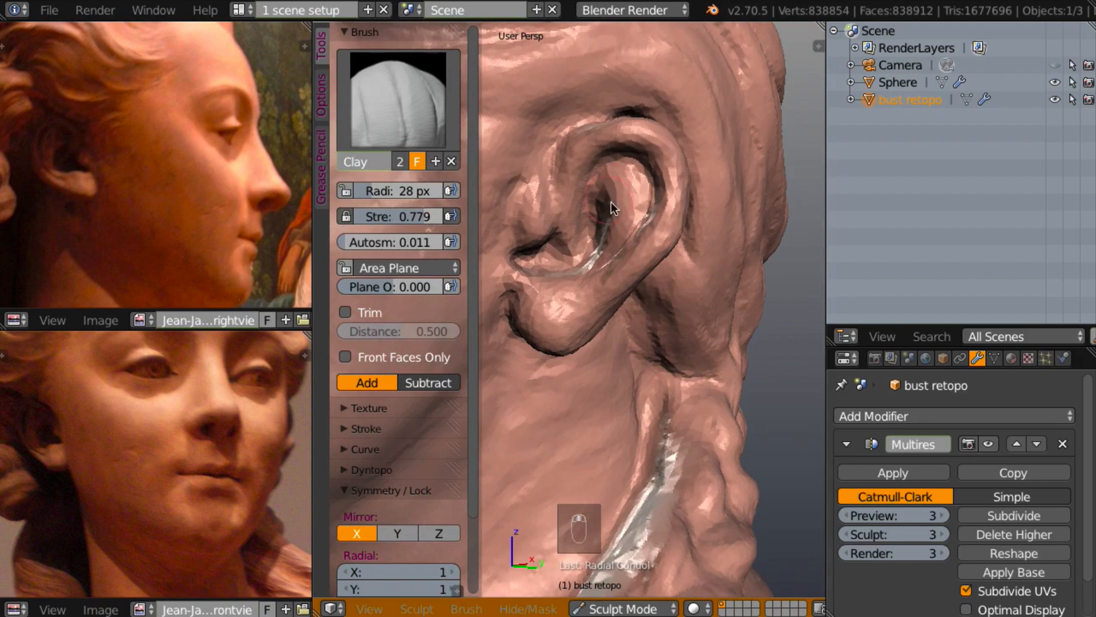
key(x)
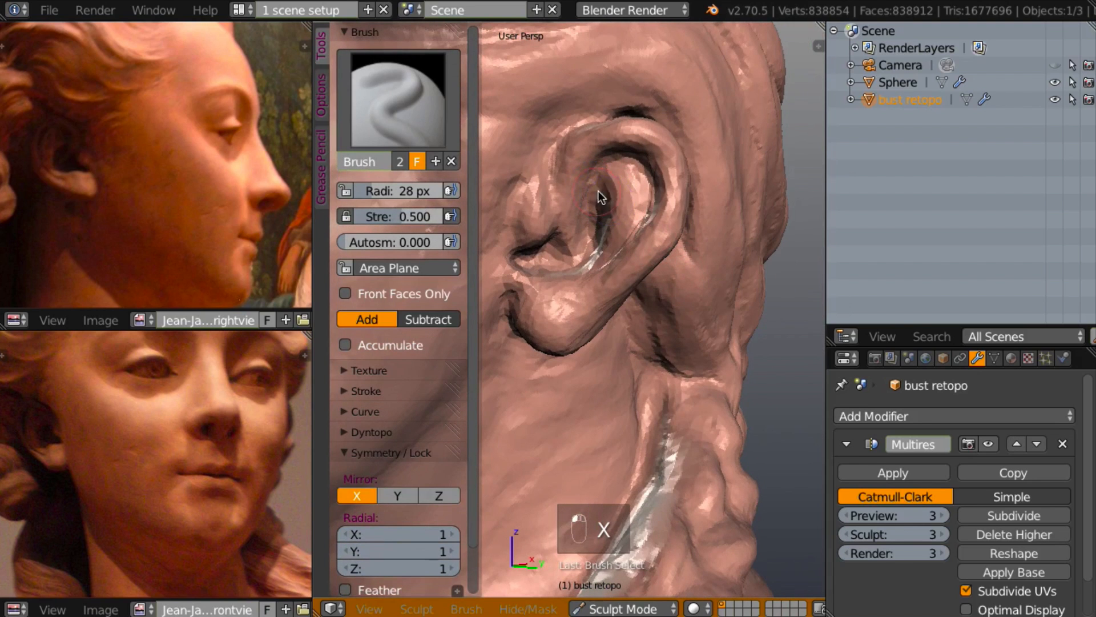
key(x)
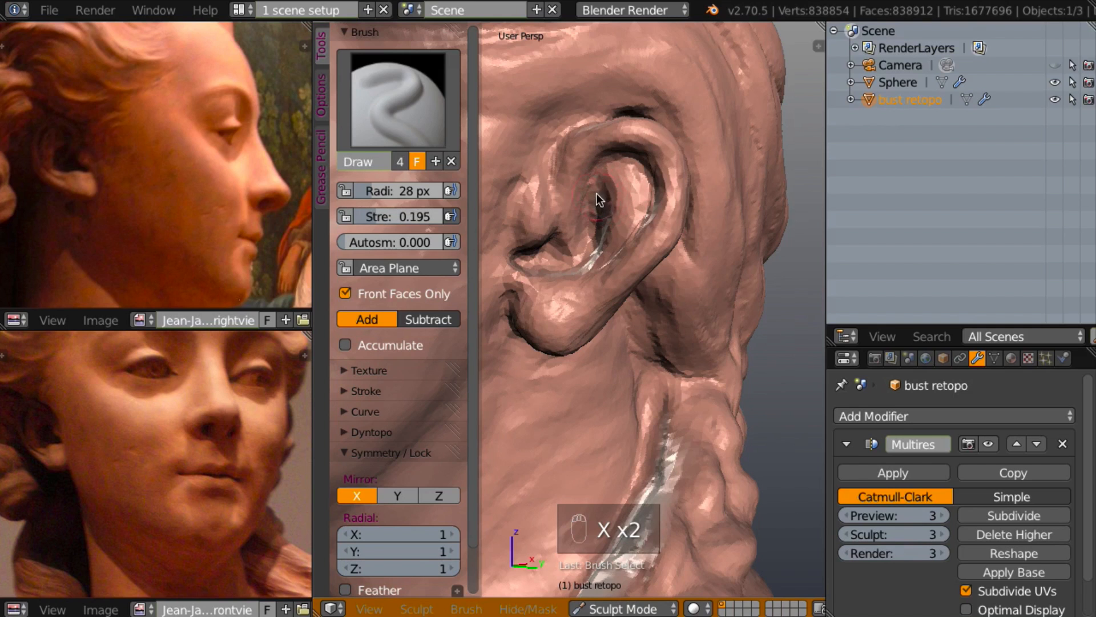
middle_drag(605, 191, 667, 211)
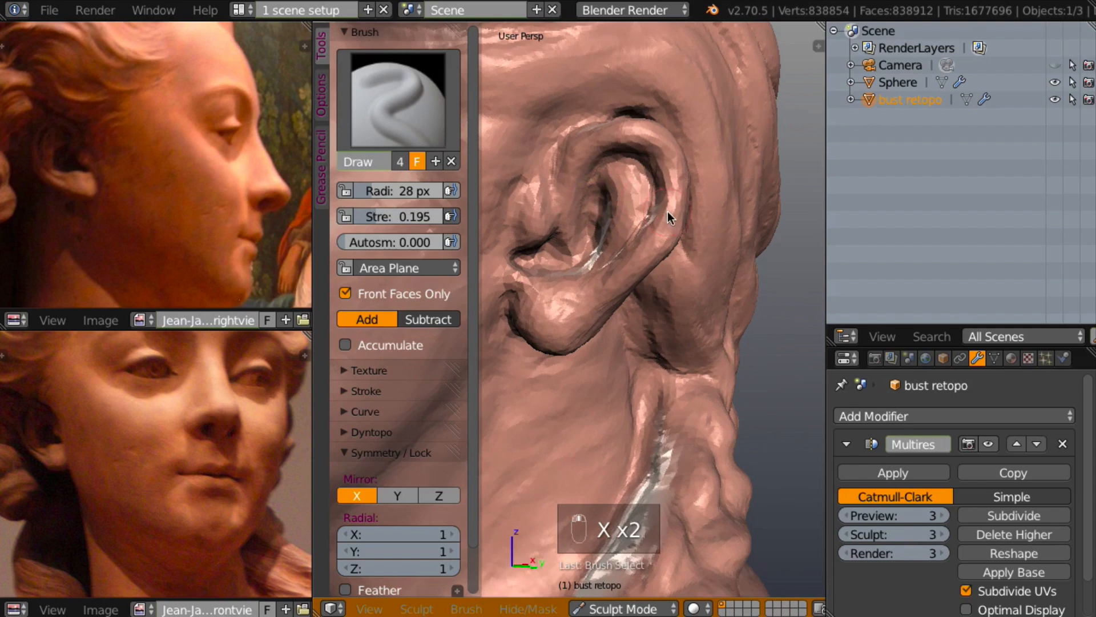
key(x)
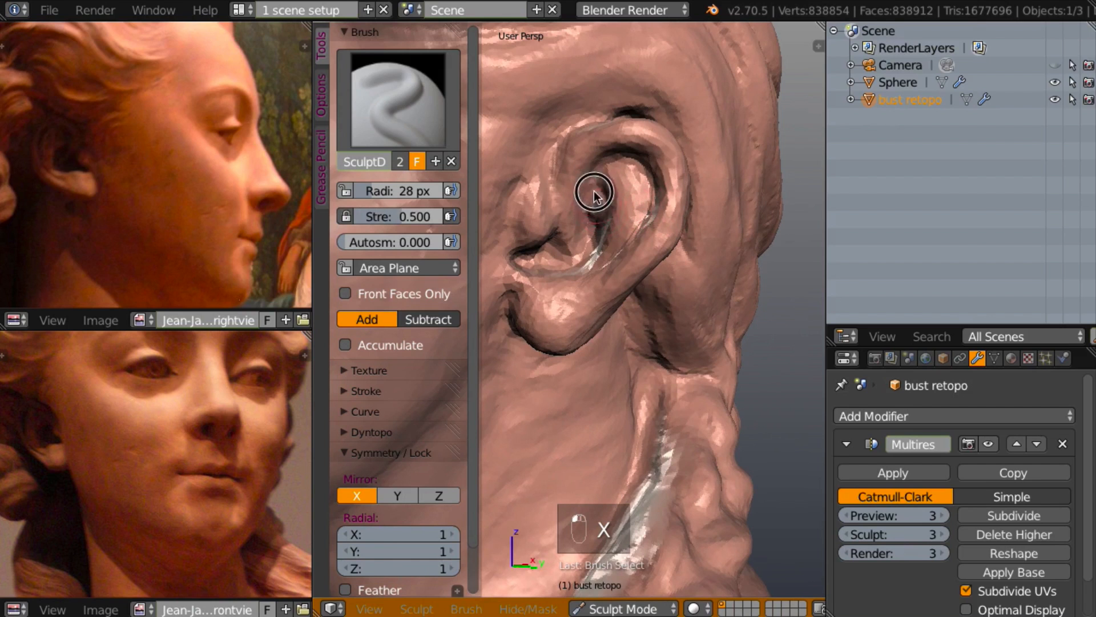
middle_drag(604, 203, 685, 193)
drag(598, 201, 615, 221)
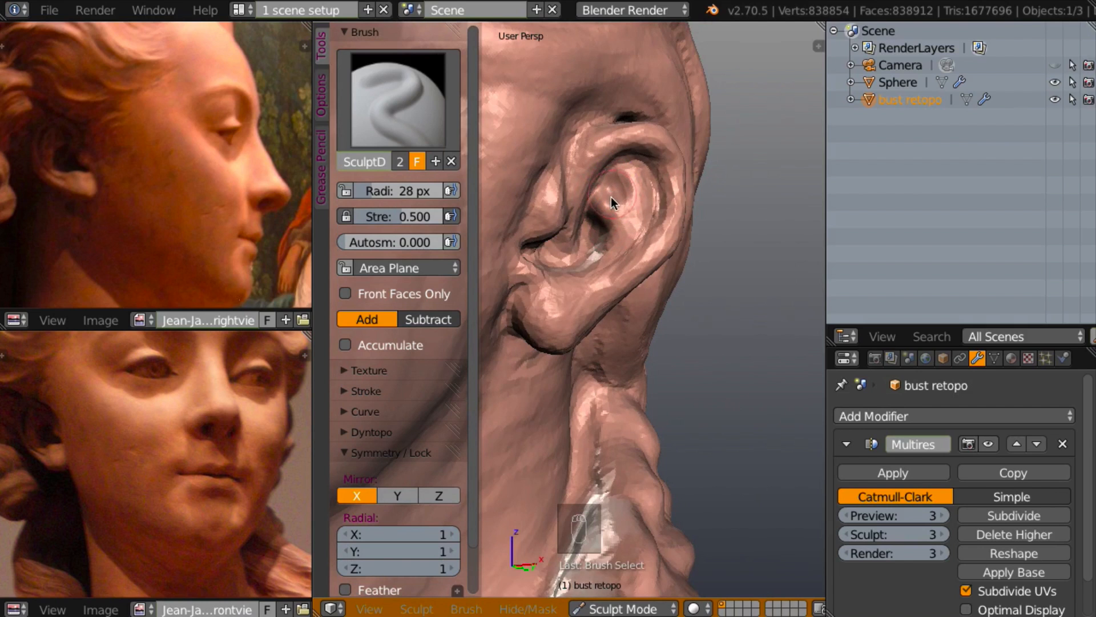
- Return to the Clay brush and shape the tragus and the front of the earlobe
key(c)
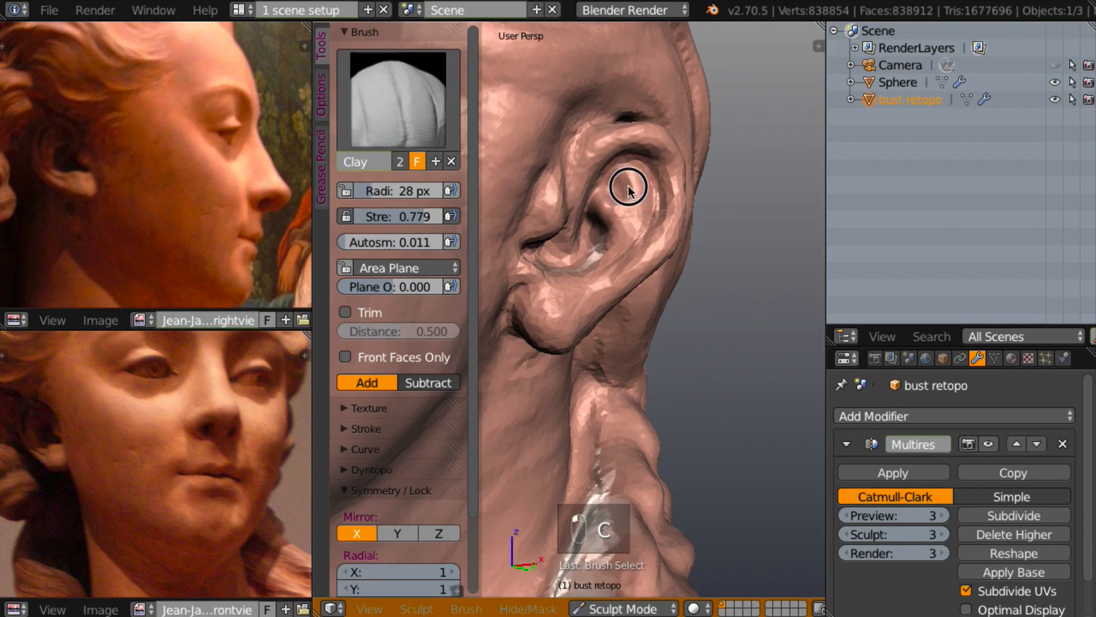
middle_drag(586, 253, 564, 215)
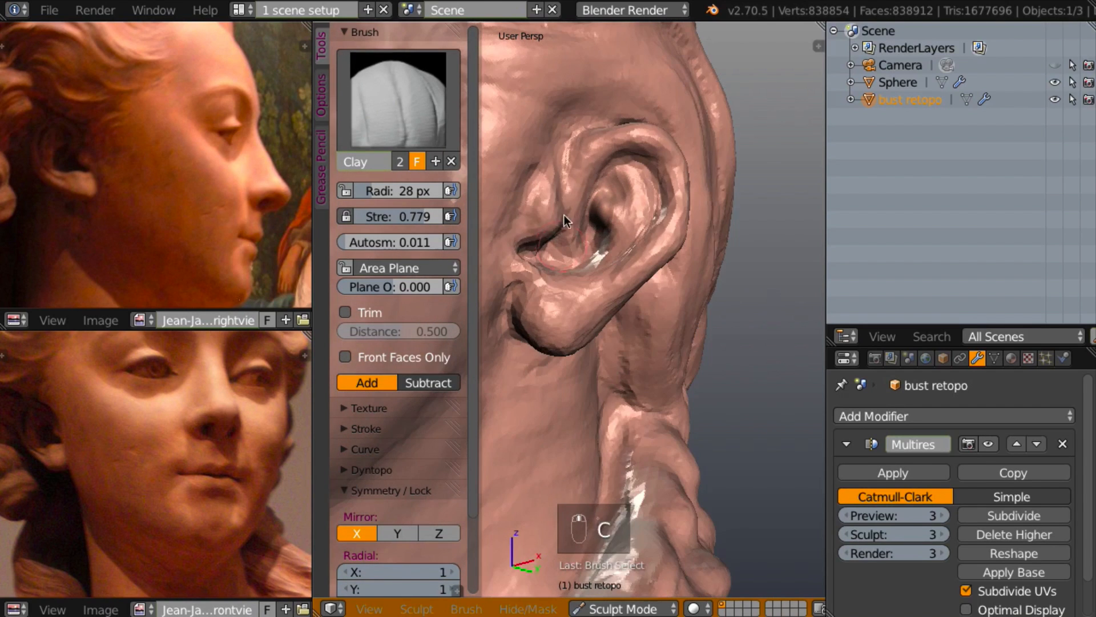
mouse_move(539, 215)
mouse_down()
mouse_move(541, 191)
mouse_move(528, 216)
mouse_up()
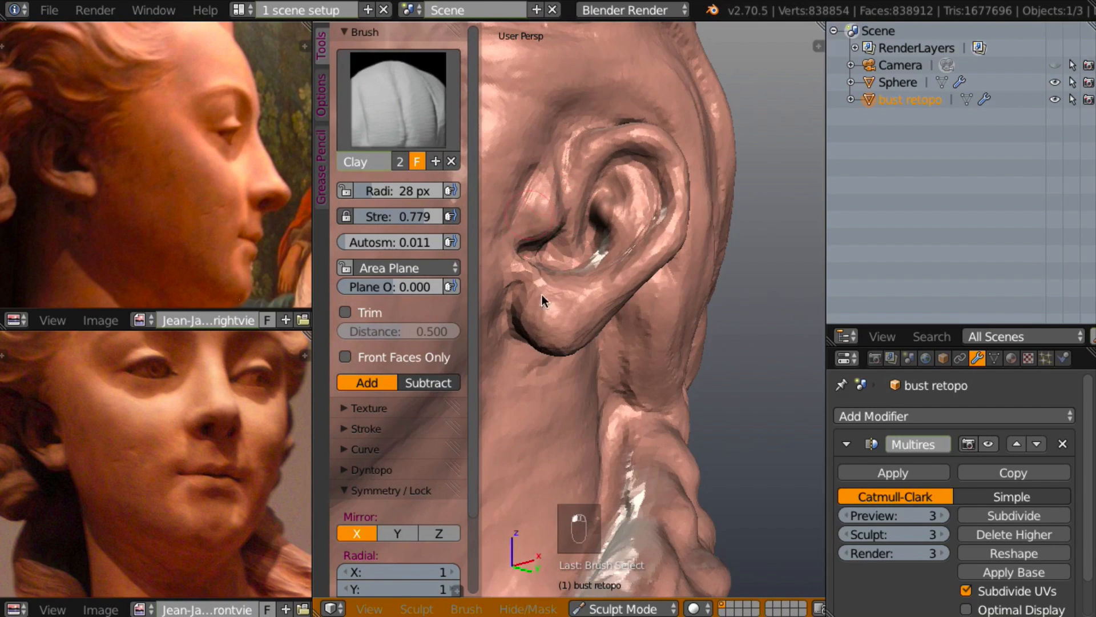
drag(519, 314, 554, 314)
mouse_move(553, 313)
middle_down()
mouse_move(537, 343)
mouse_move(543, 282)
mouse_move(592, 354)
mouse_move(588, 338)
middle_up()
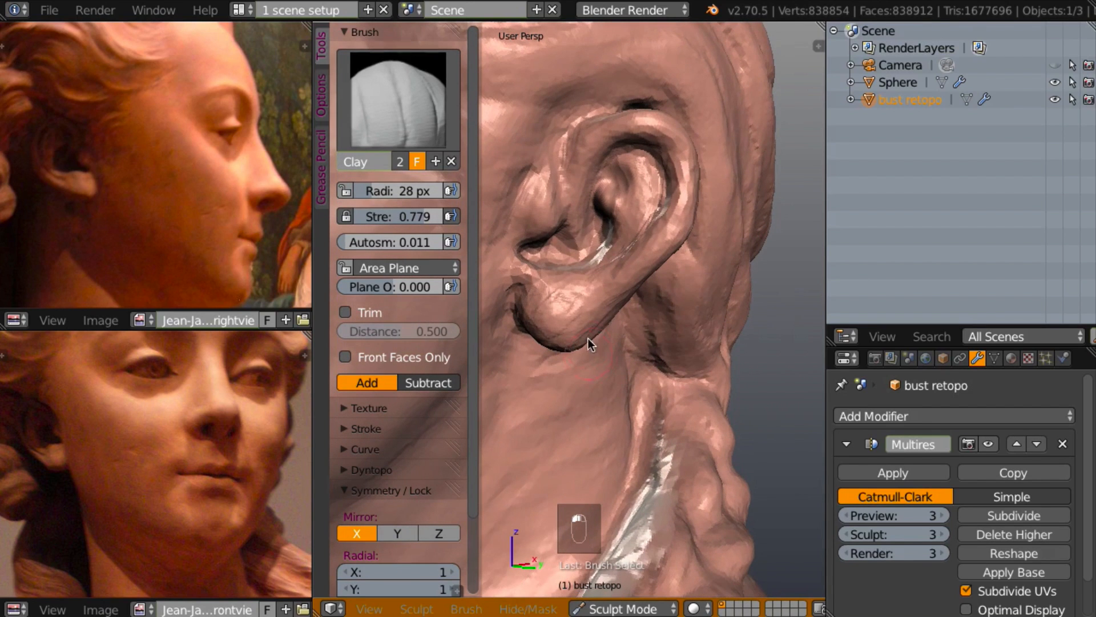
- Refine the bowl above the earlobe and the ear's inner ridge using the draw-type brush named Brush at 23 px radius
key(x)
mouse_move(599, 282)
middle_down()
mouse_move(640, 328)
mouse_move(613, 300)
middle_up()
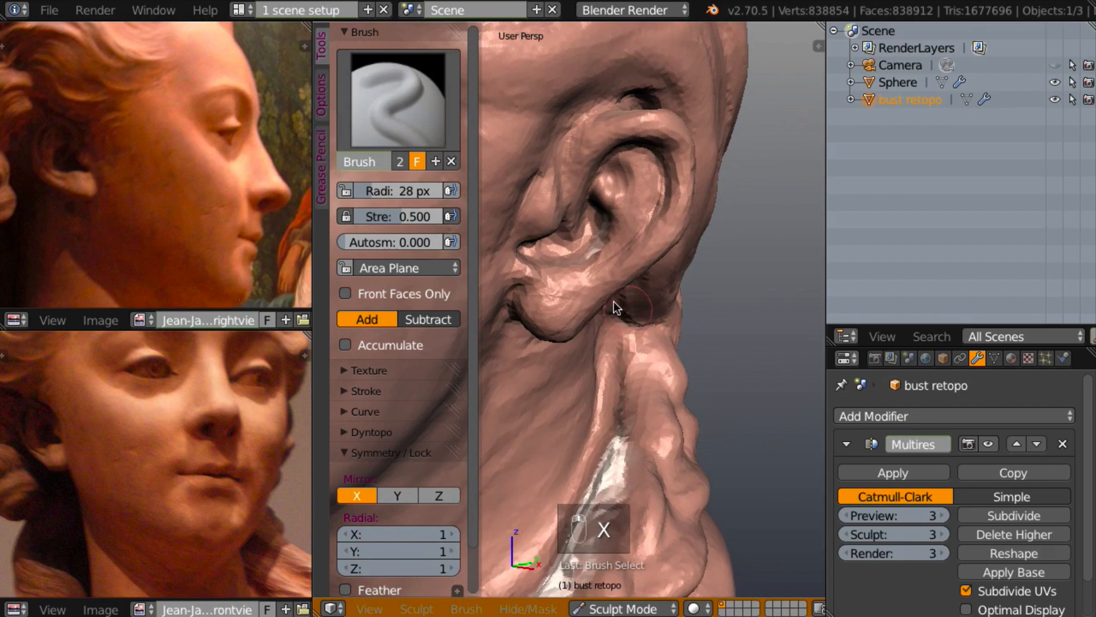
key(f)
click(597, 296)
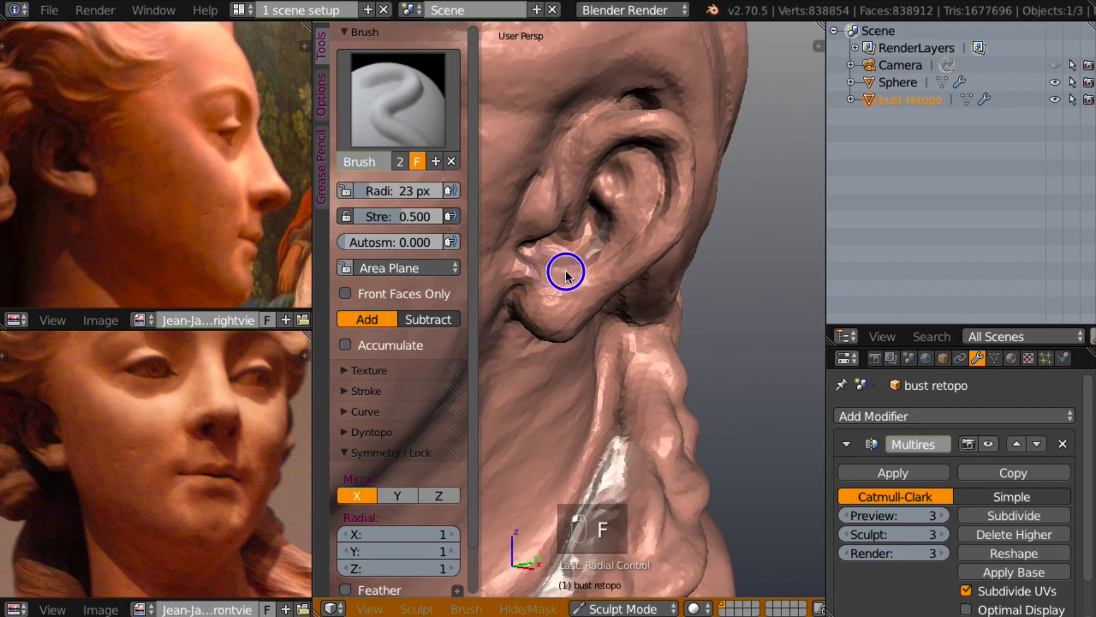
mouse_move(565, 271)
mouse_down()
mouse_move(598, 264)
mouse_move(588, 268)
mouse_up()
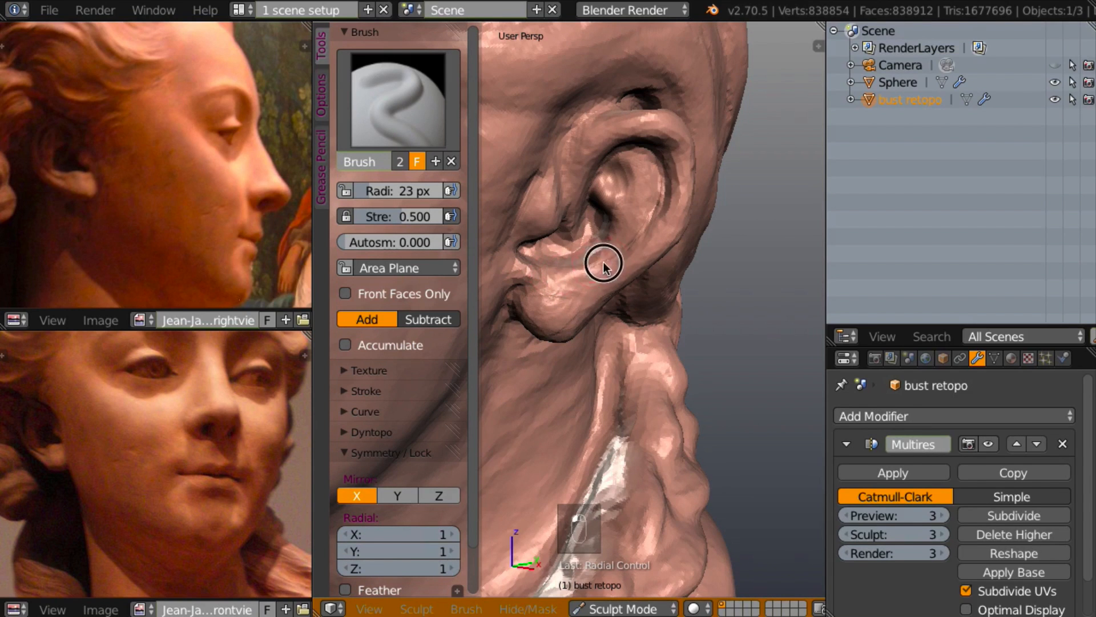
middle_drag(641, 248, 681, 235)
mouse_move(650, 162)
mouse_down()
mouse_move(652, 210)
mouse_move(649, 178)
mouse_move(639, 230)
mouse_up()
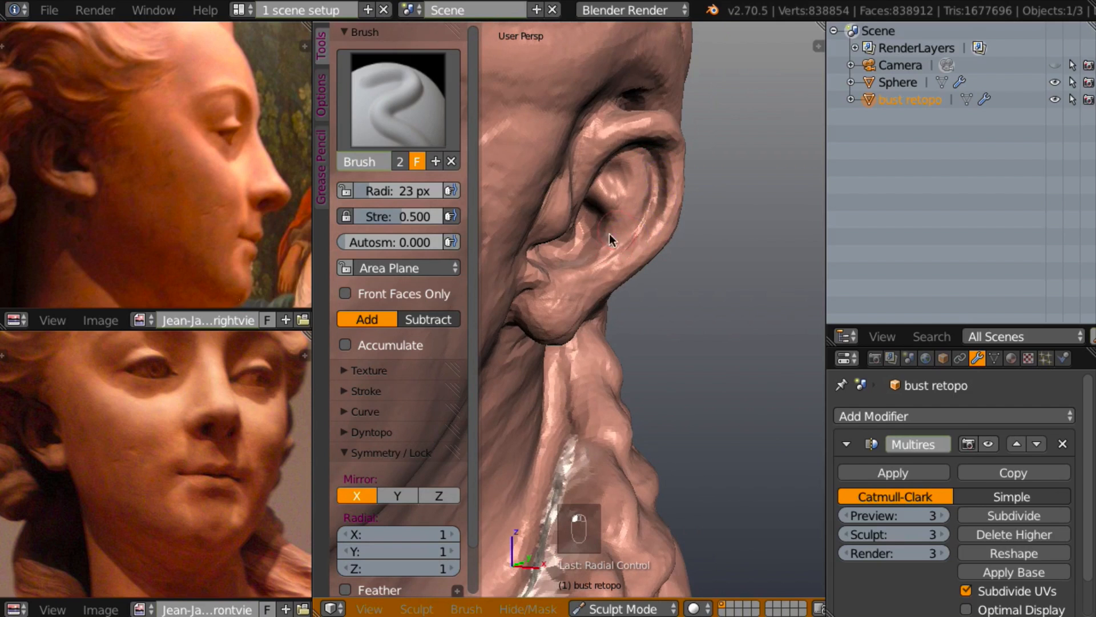
mouse_move(609, 234)
middle_down()
mouse_move(523, 224)
mouse_move(536, 200)
mouse_move(595, 209)
mouse_move(545, 214)
middle_up()
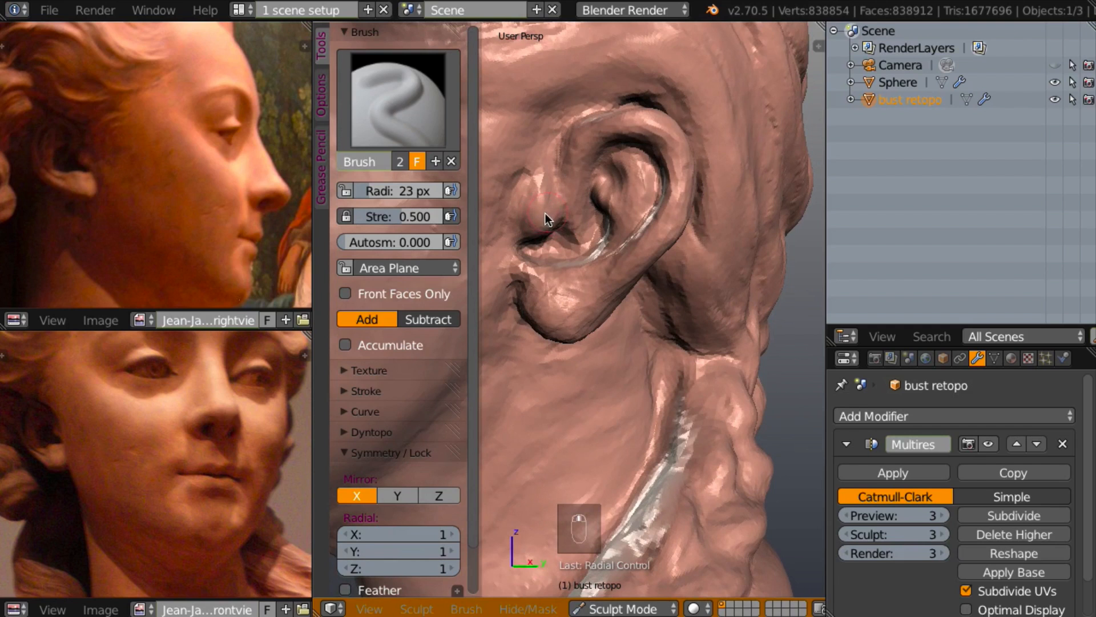
- Refine the notch, front rim, lobe and back of the ear with Clay strokes at 23 px radius
key(c)
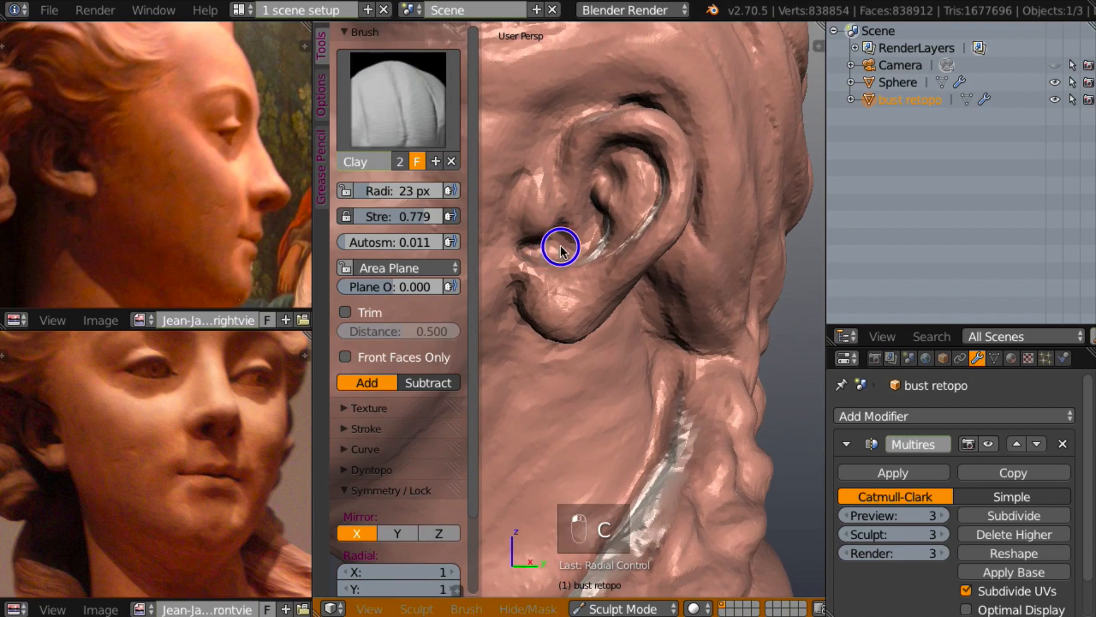
mouse_move(561, 247)
mouse_down()
mouse_move(545, 252)
mouse_move(575, 252)
mouse_up()
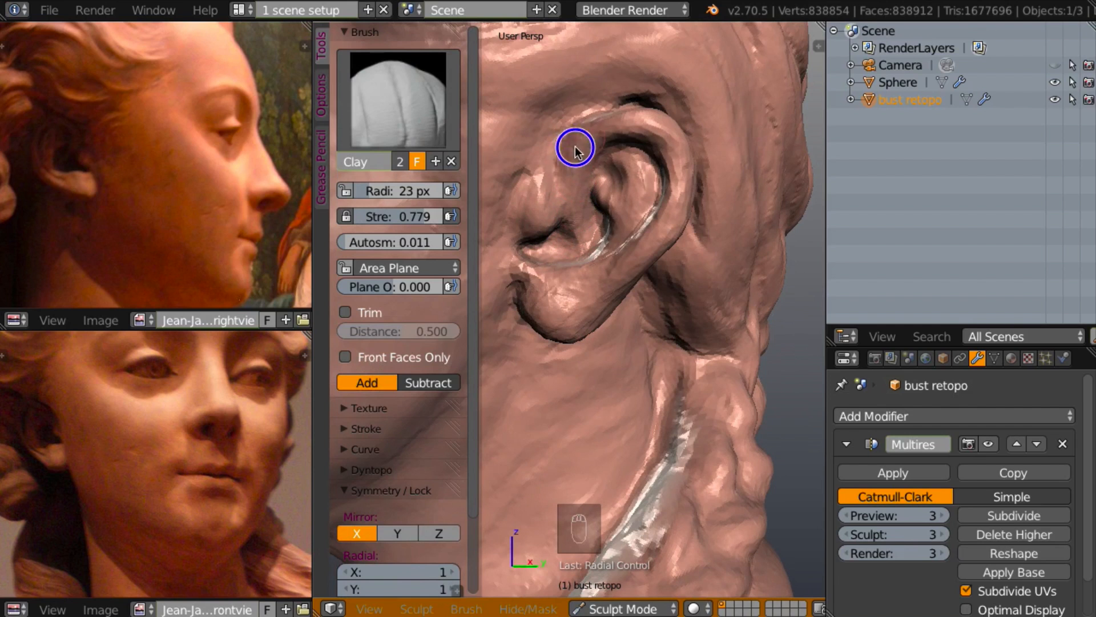
mouse_move(576, 147)
mouse_down()
mouse_move(607, 125)
mouse_move(650, 123)
mouse_move(683, 166)
mouse_move(649, 239)
mouse_move(656, 248)
mouse_move(669, 217)
mouse_move(577, 306)
mouse_up()
mouse_move(577, 306)
middle_down()
mouse_move(539, 268)
mouse_move(460, 266)
mouse_move(487, 293)
mouse_move(502, 292)
middle_up()
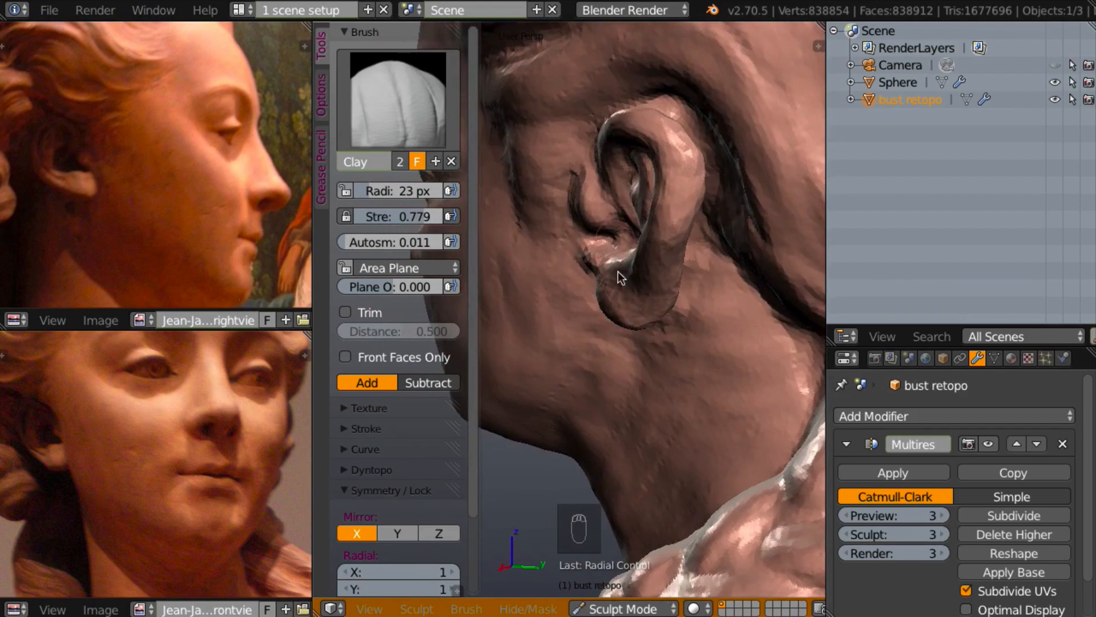
middle_drag(618, 272, 598, 270)
mouse_move(693, 207)
mouse_down()
mouse_move(697, 166)
mouse_move(696, 213)
mouse_up()
mouse_move(762, 179)
middle_down()
mouse_move(814, 182)
mouse_move(750, 150)
mouse_move(774, 128)
mouse_move(818, 155)
middle_up()
- Check the whole bust and turn off X mirror symmetry for sculpting
scroll(718, 225, down, 12)
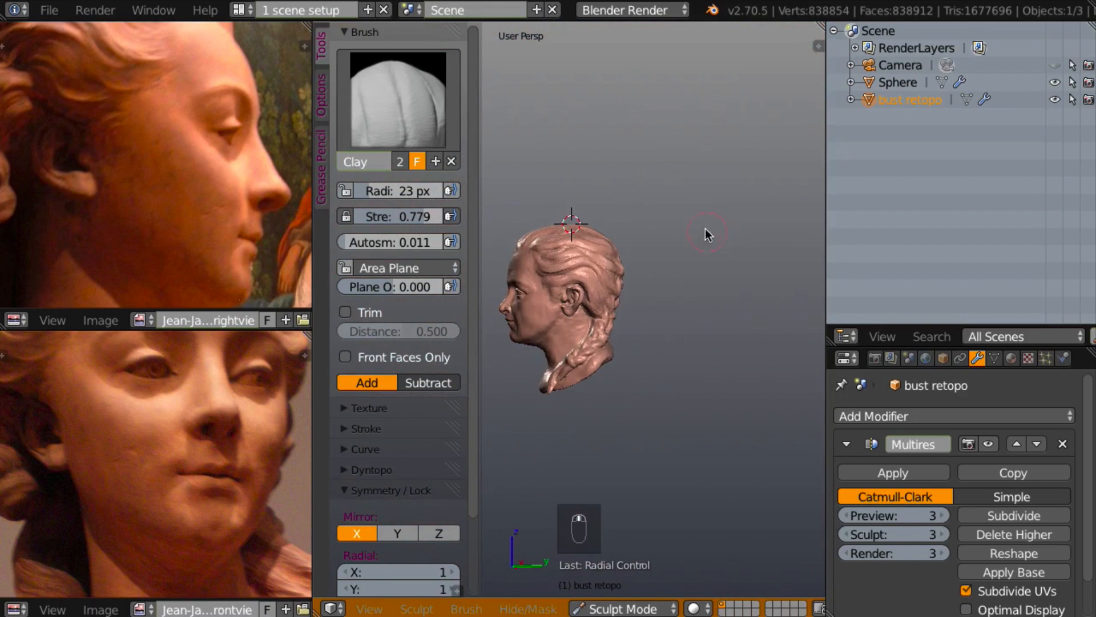
middle_drag(704, 228, 775, 238)
middle_drag(646, 328, 709, 325)
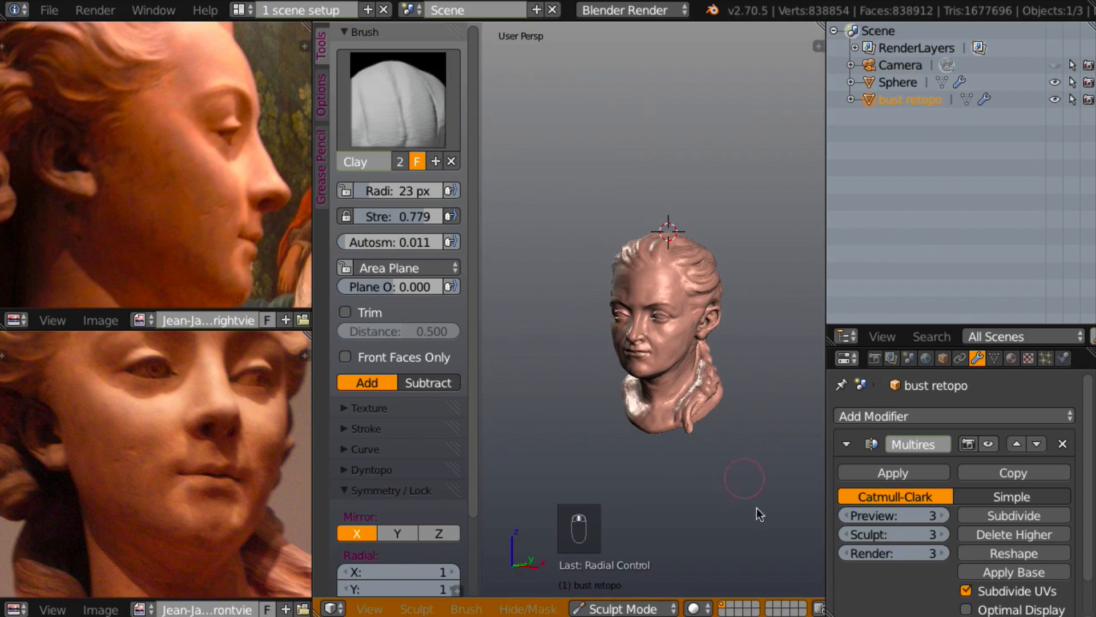
scroll(759, 474, up, 3)
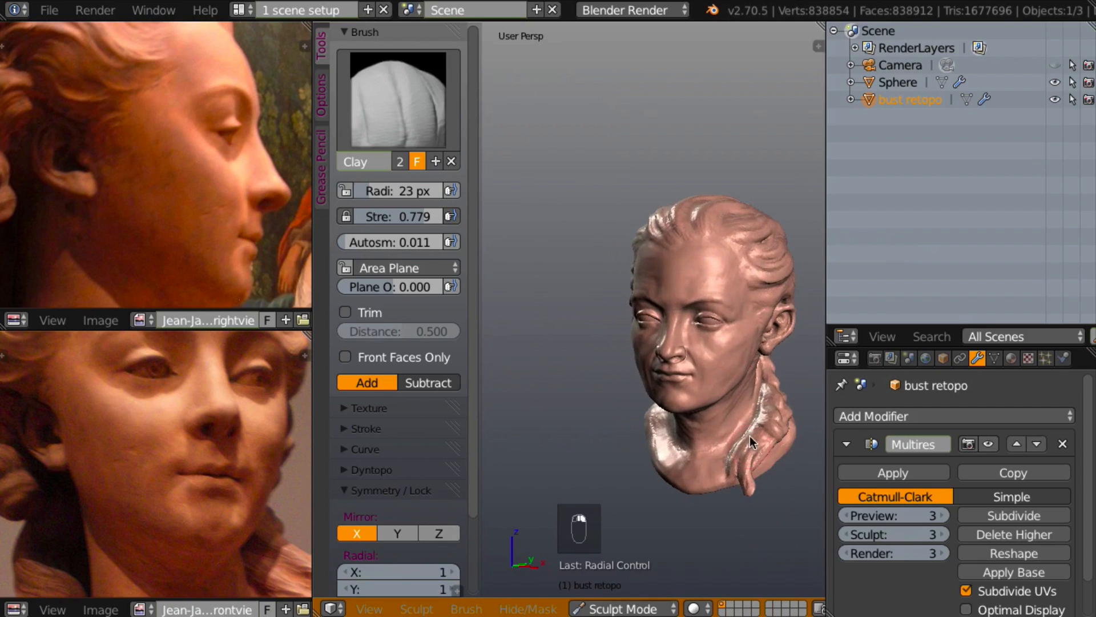
mouse_move(771, 399)
shift+middle_down()
mouse_move(754, 395)
mouse_move(760, 385)
mouse_move(680, 382)
mouse_move(700, 385)
mouse_move(700, 374)
mouse_move(731, 385)
mouse_move(712, 362)
mouse_move(665, 382)
mouse_move(686, 379)
mouse_move(677, 370)
shift+middle_up()
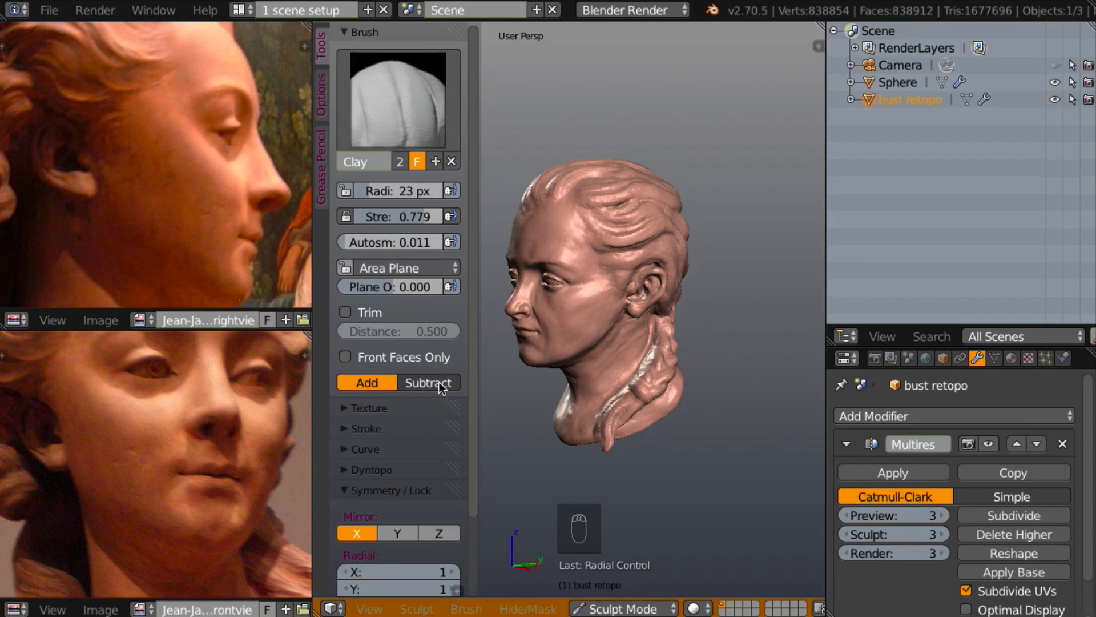
scroll(472, 367, down, 5)
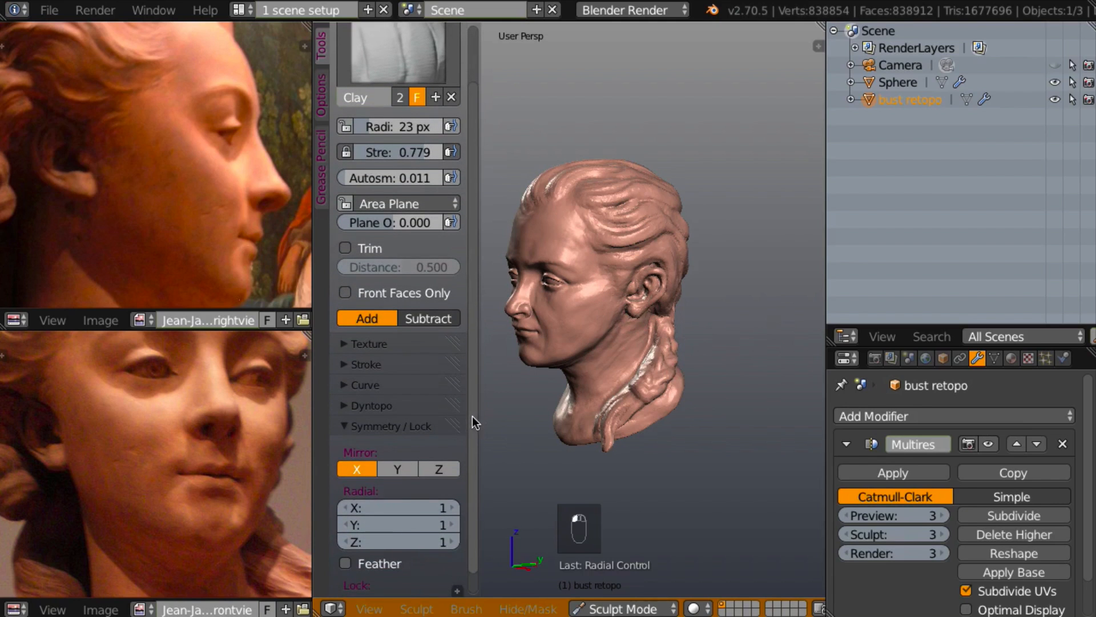
click(357, 451)
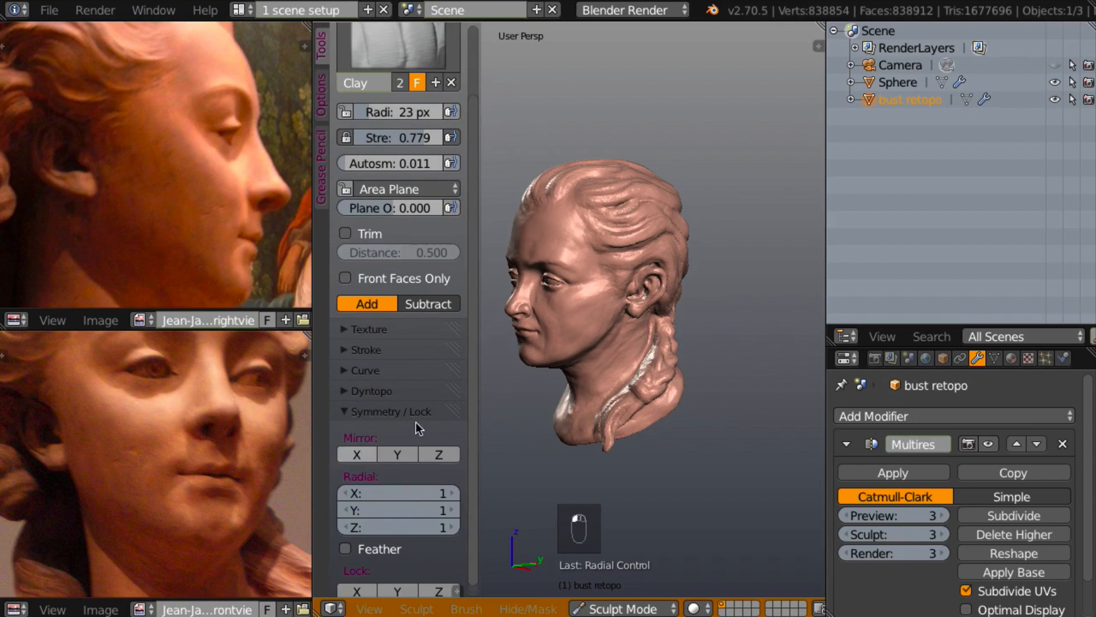
- Switch to Finder, load fibres.png from the images folder into the lower reference image viewer, and return to Blender
click(350, 412)
scroll(472, 348, up, 5)
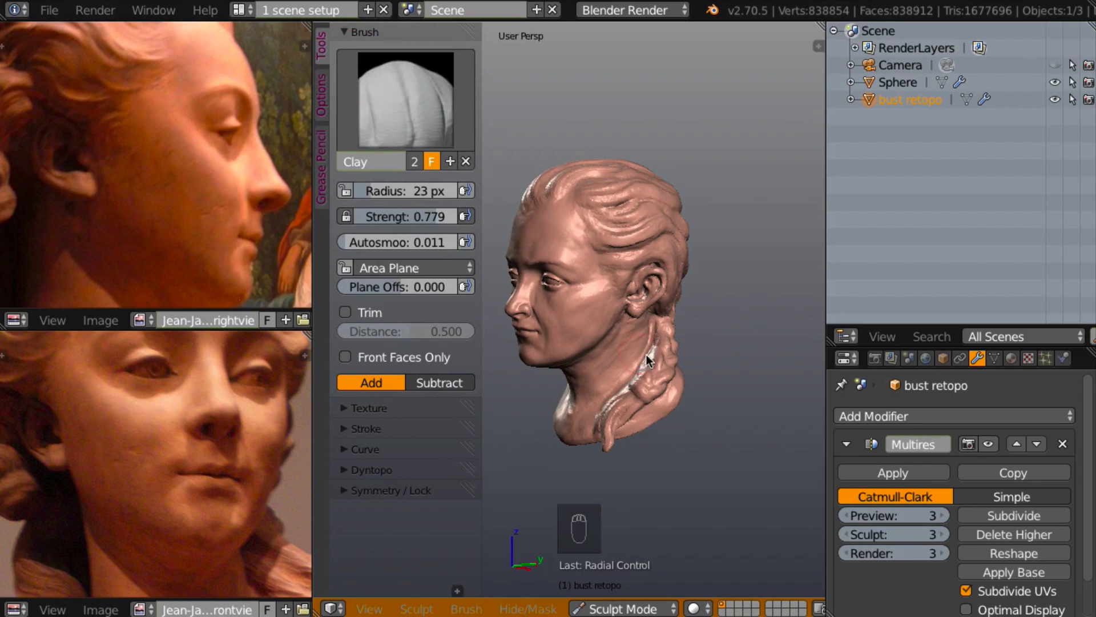
click(348, 407)
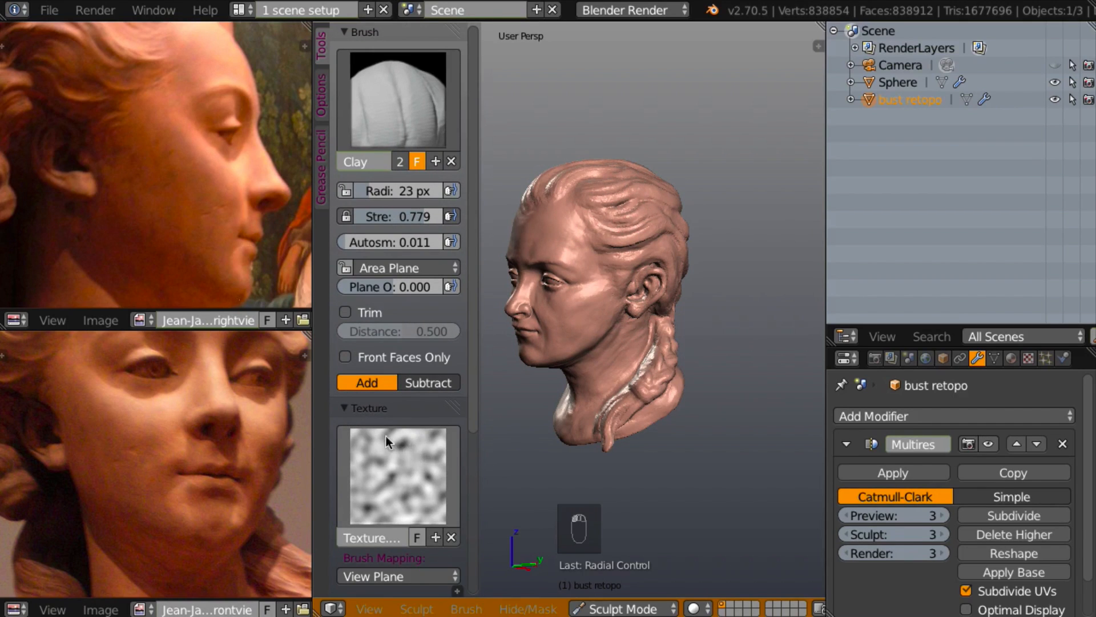
key(super+Tab)
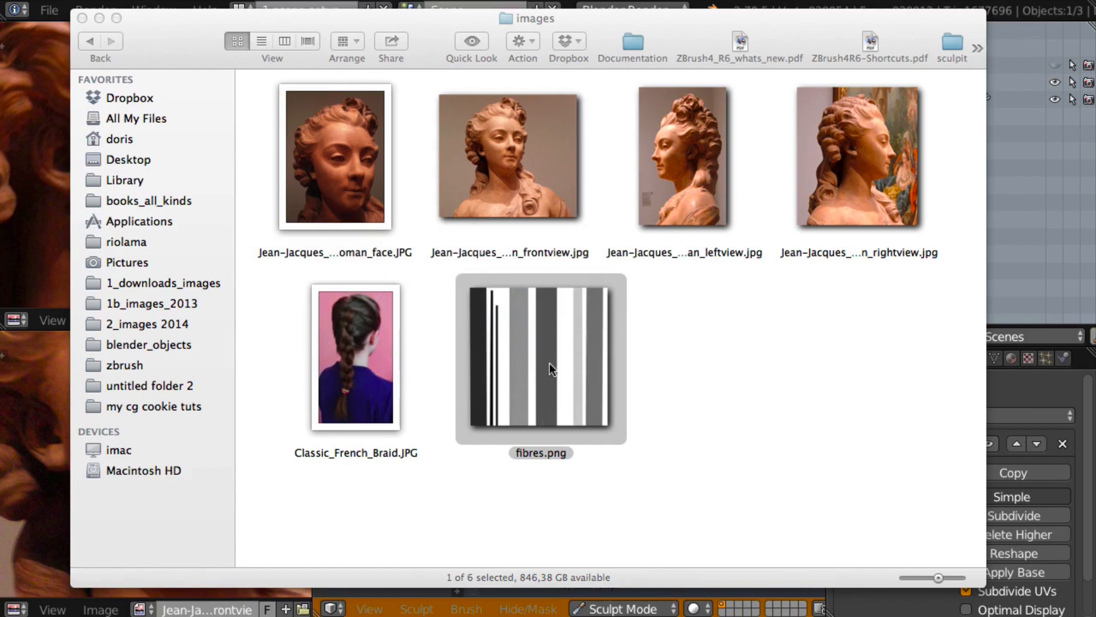
drag(540, 365, 65, 456)
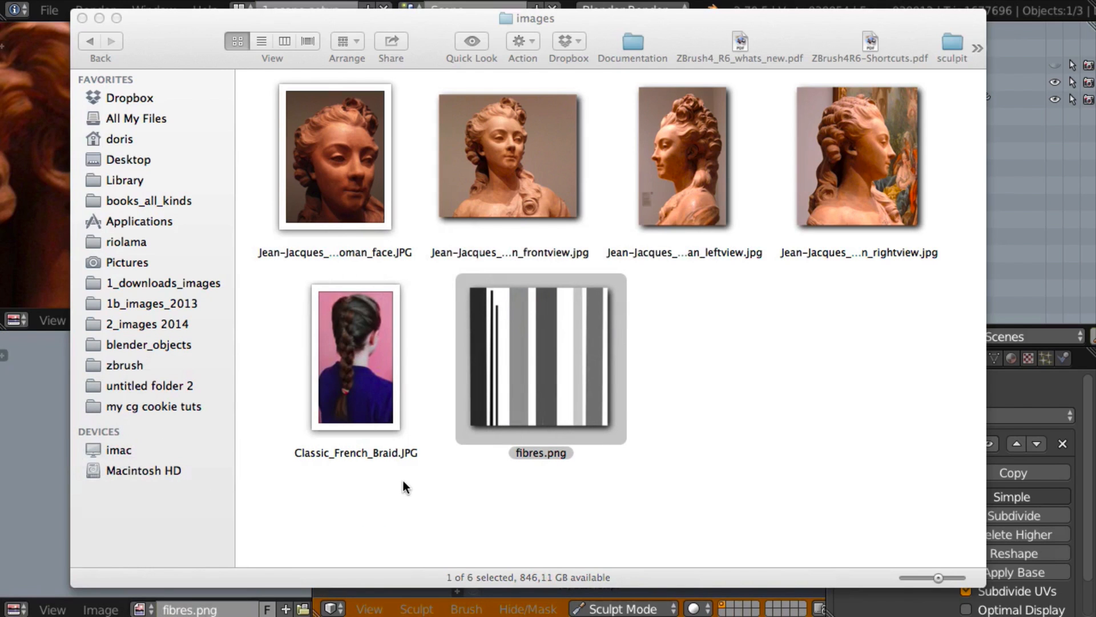
key(super+Tab)
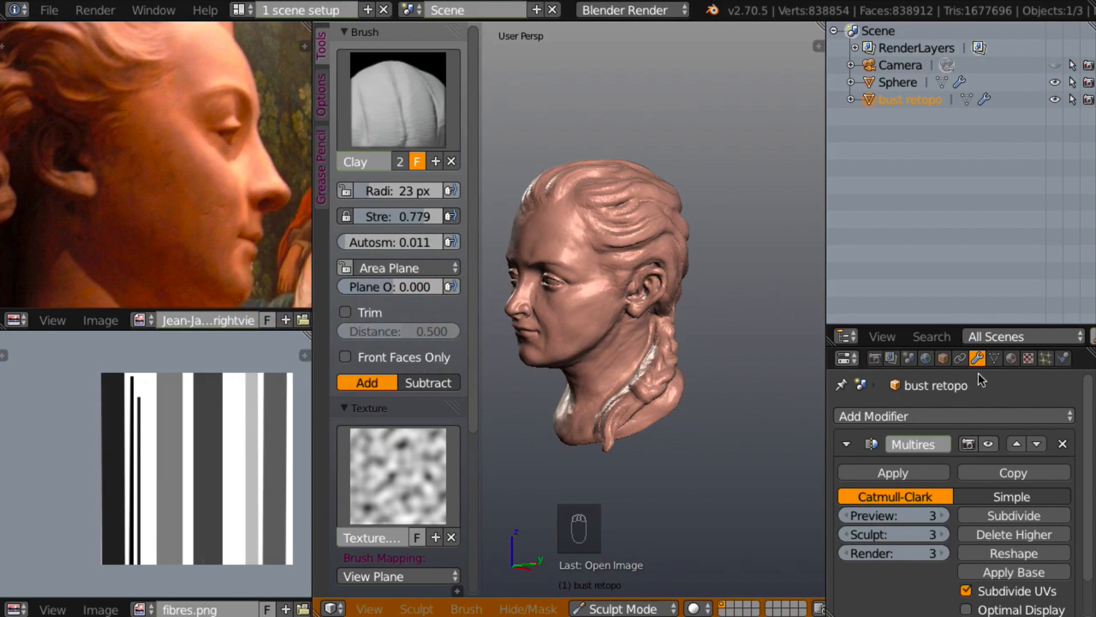
- Change the Clay brush's texture type to Image or Movie
click(1028, 358)
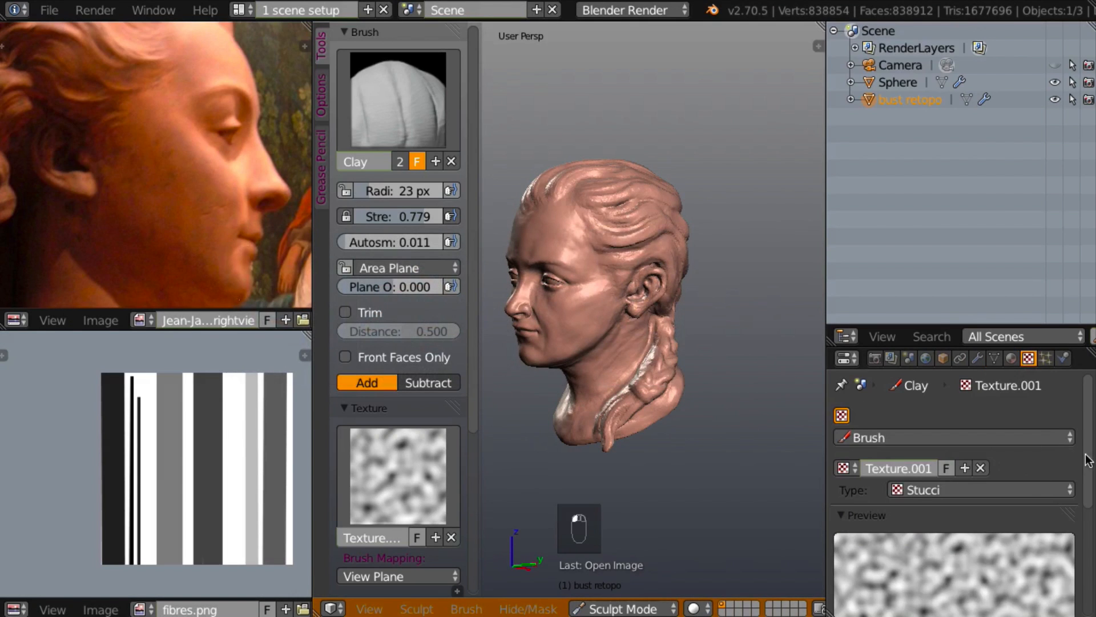
drag(1086, 456, 1075, 487)
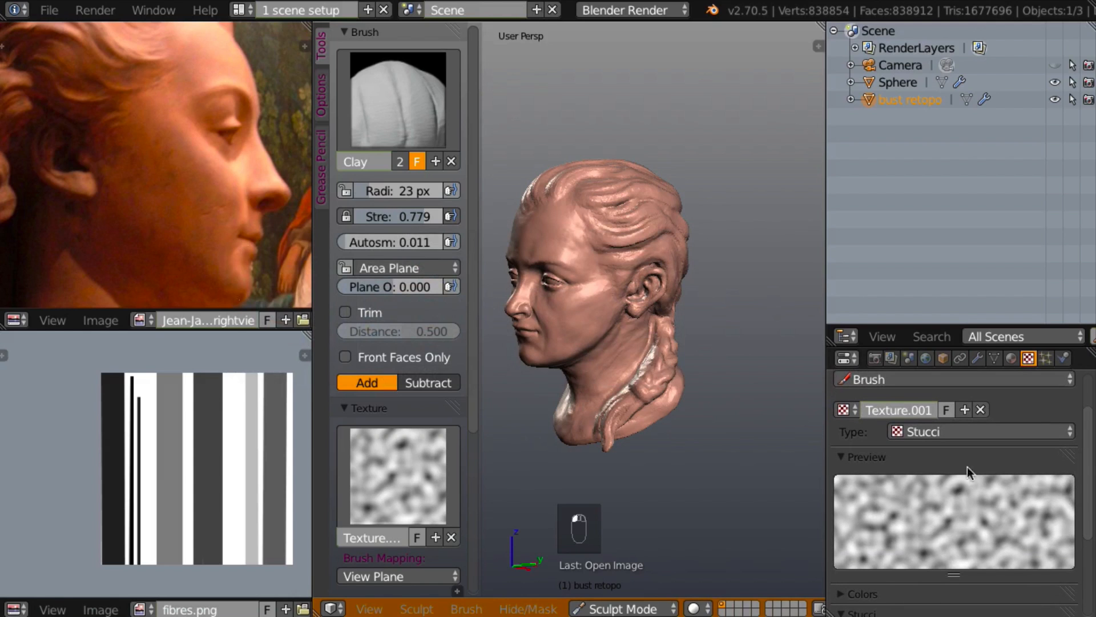
click(896, 432)
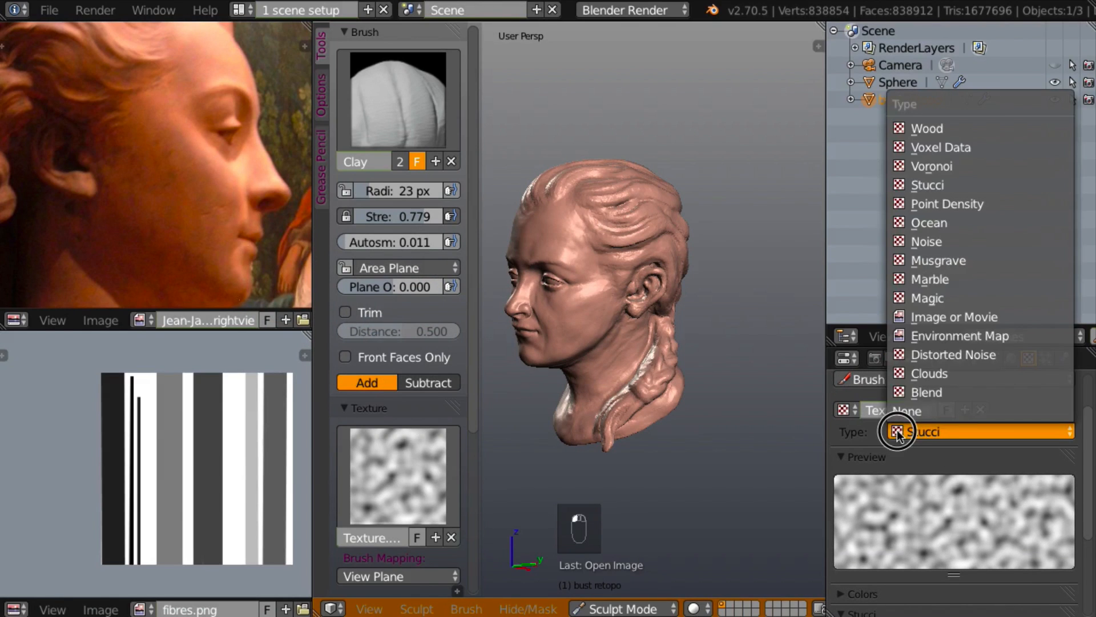
click(955, 318)
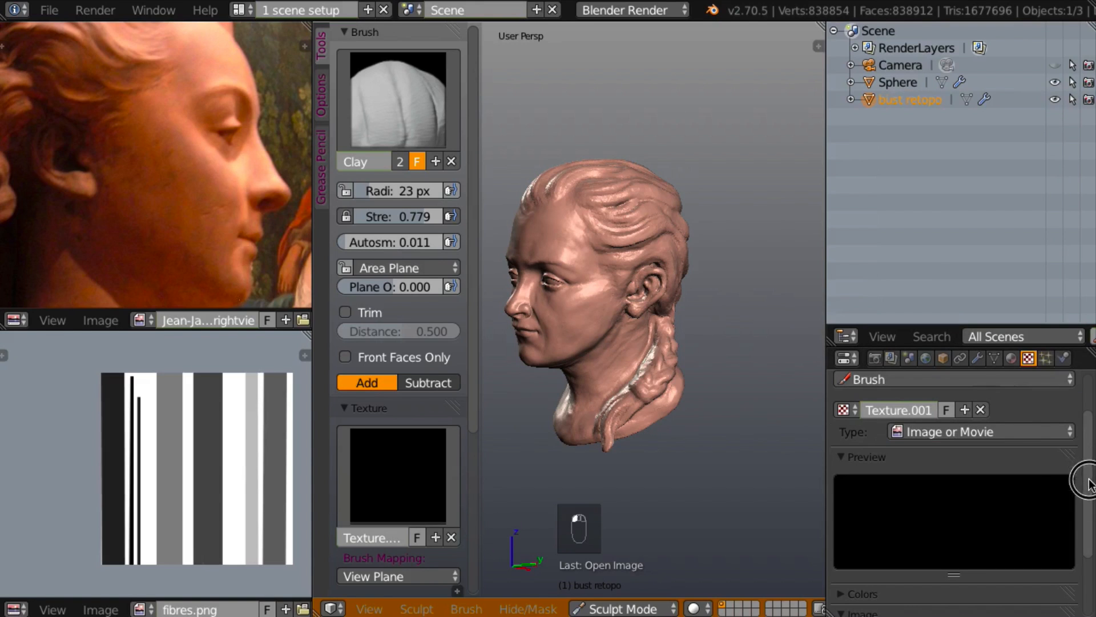
- Assign fibres.png as the Clay brush's texture image and check the brush's texture mapping settings
scroll(1083, 482, down, 4)
drag(1054, 547, 1022, 544)
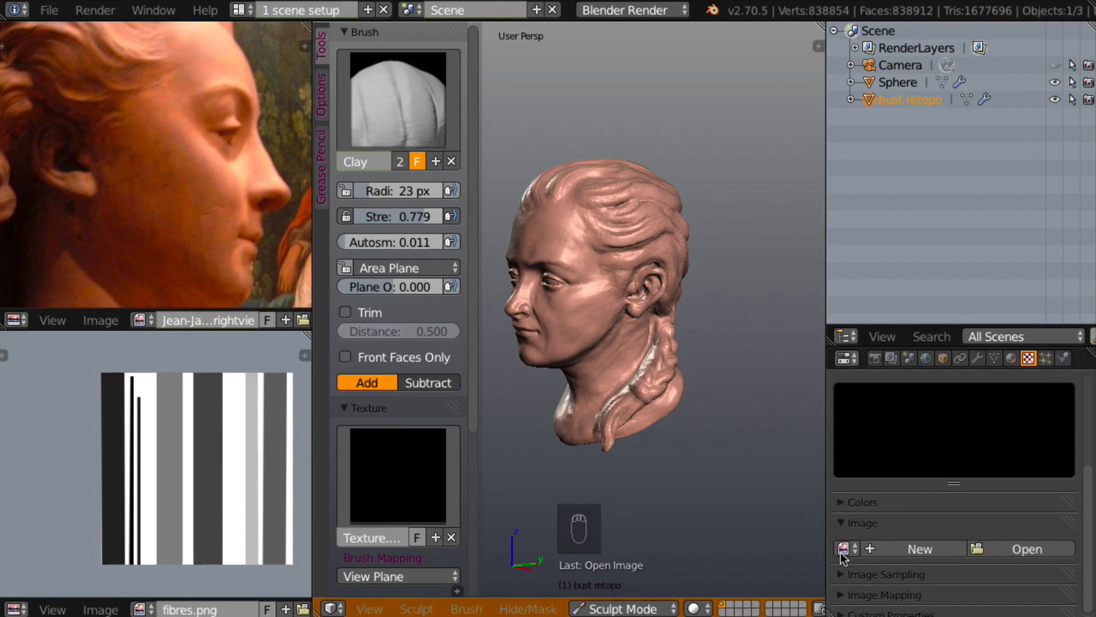
click(846, 548)
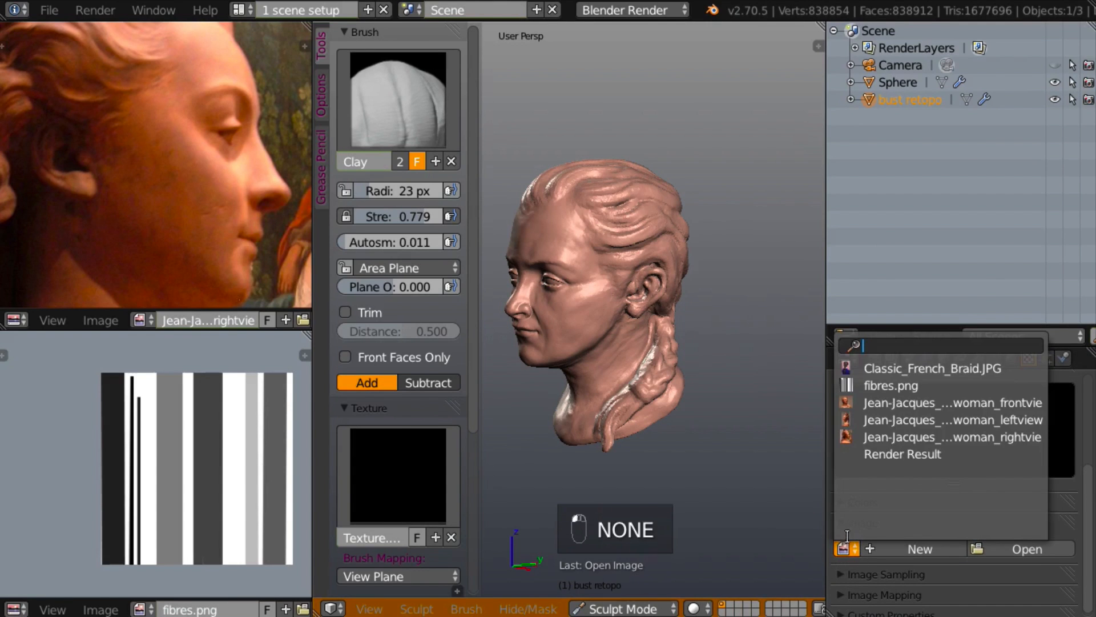
click(890, 385)
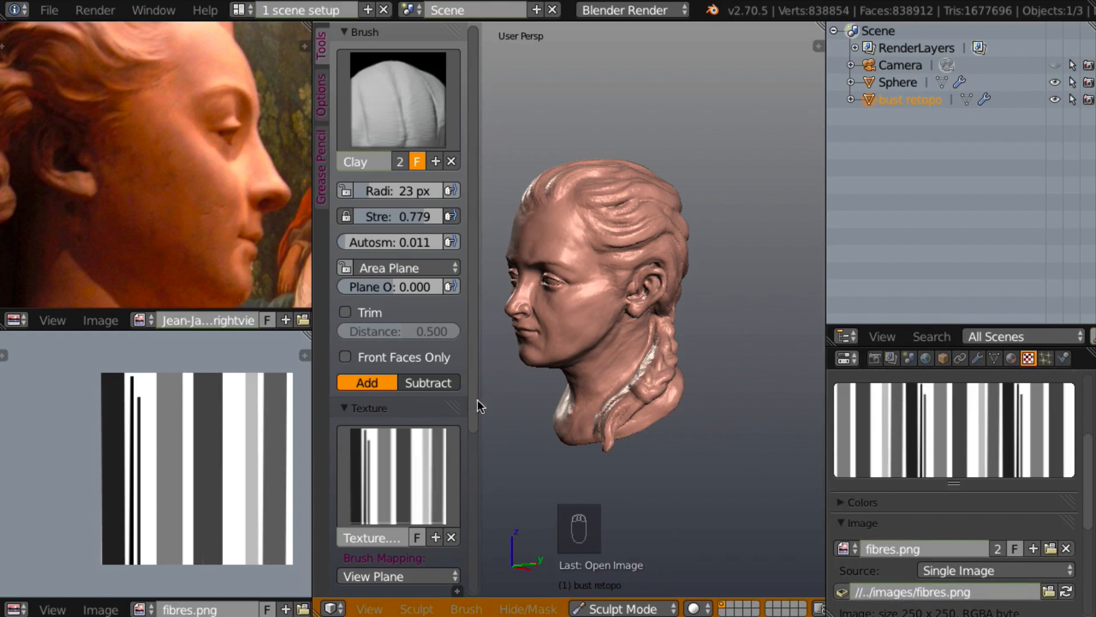
drag(477, 402, 473, 484)
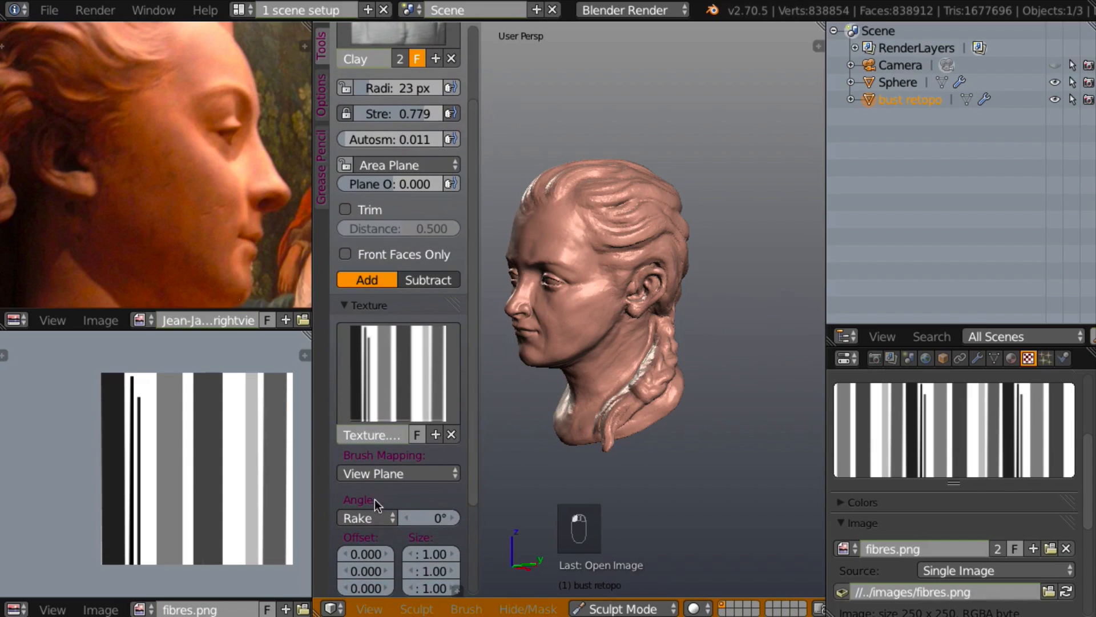
drag(475, 446, 480, 405)
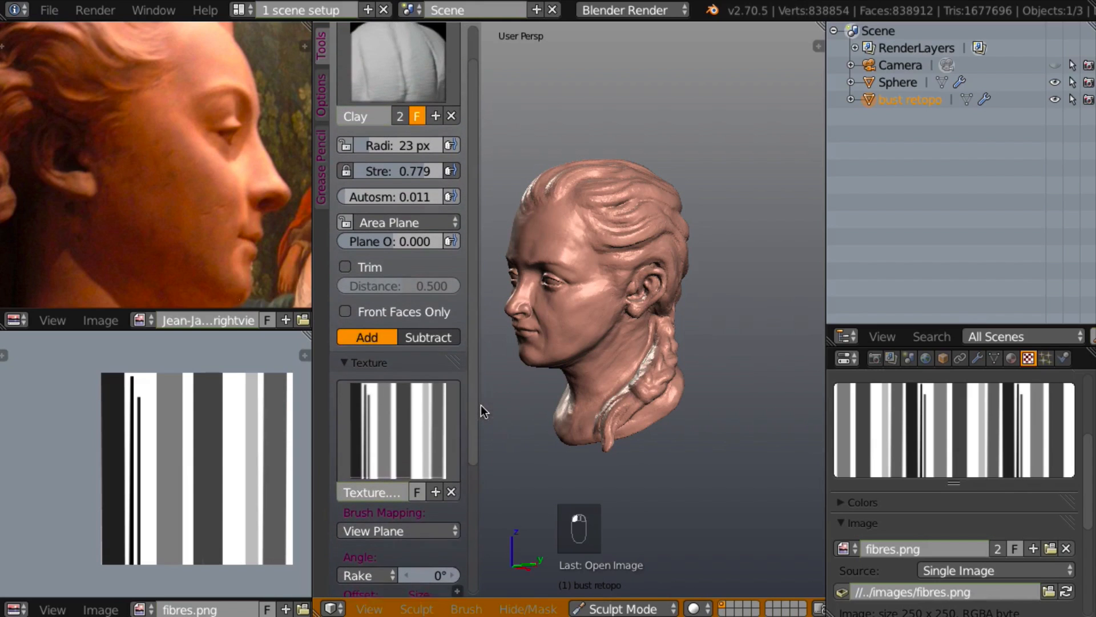
click(342, 365)
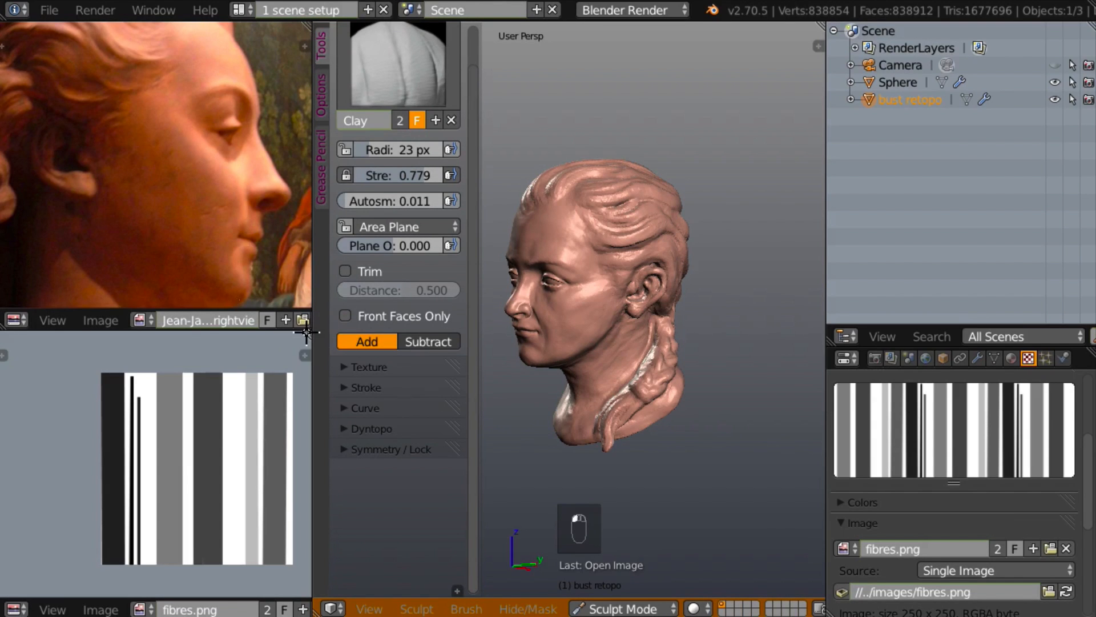
- Merge the two image viewers and the sculpting viewport into one large area and make it a 3D View
drag(307, 332, 296, 196)
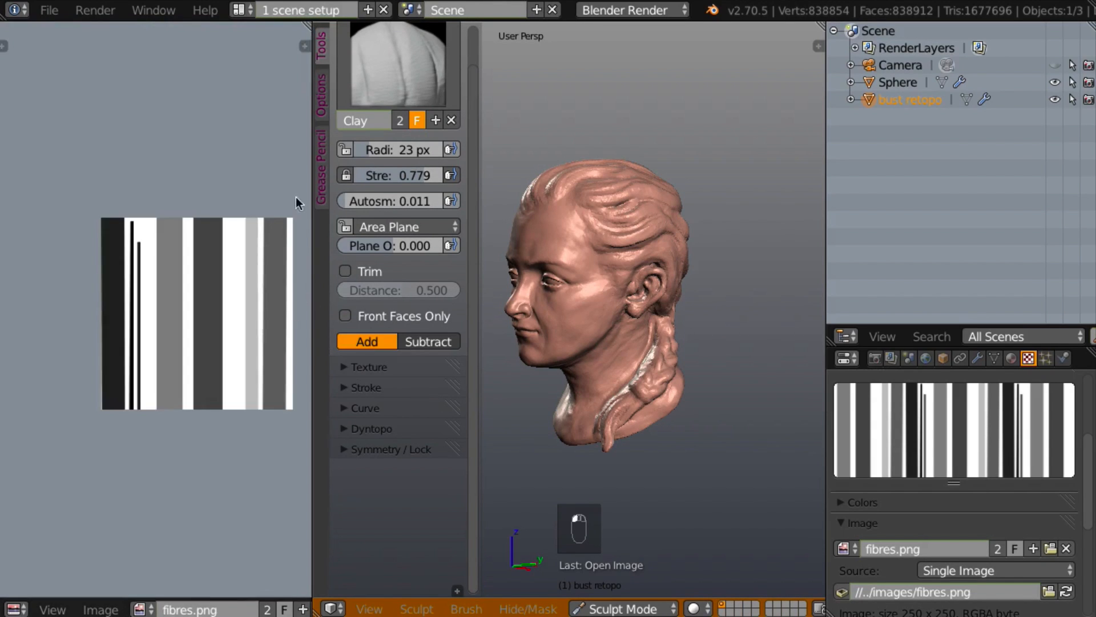
drag(309, 20, 331, 28)
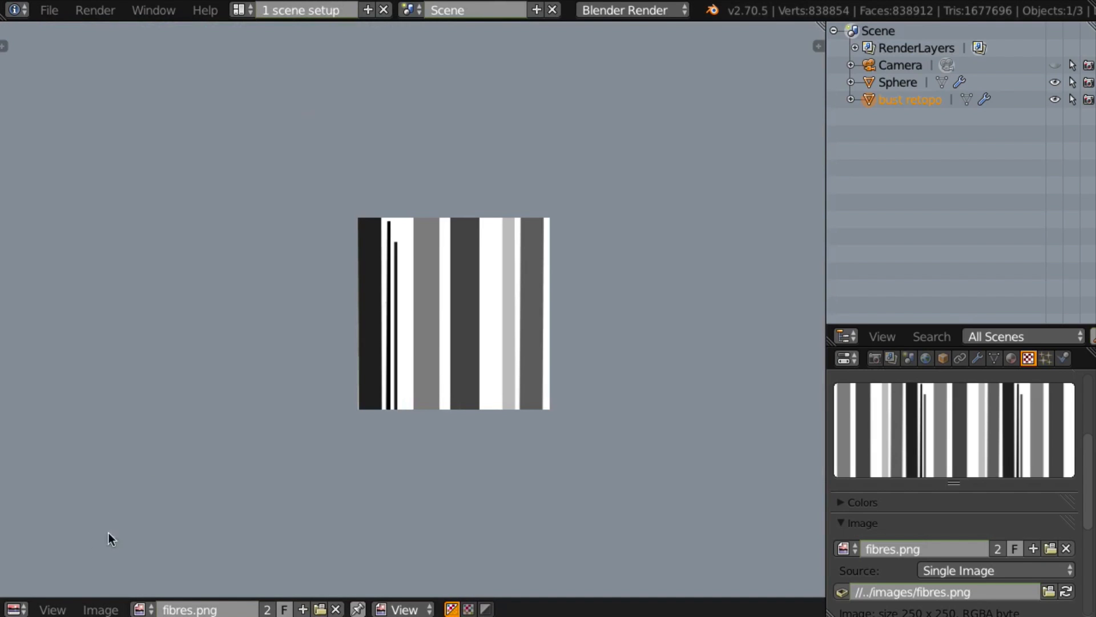
click(13, 609)
click(35, 586)
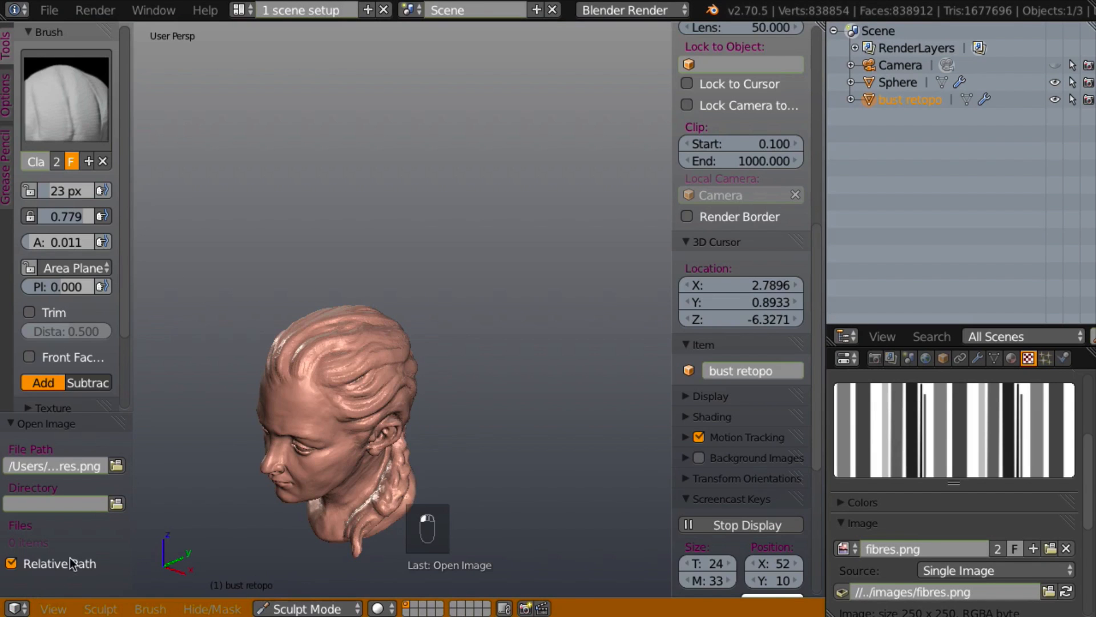
- Show the bust's modifier settings and sculpt a first fibre-textured Clay stroke along the hair lock above the ear
mouse_move(463, 384)
middle_down()
mouse_move(479, 351)
mouse_move(560, 323)
mouse_move(584, 265)
middle_up()
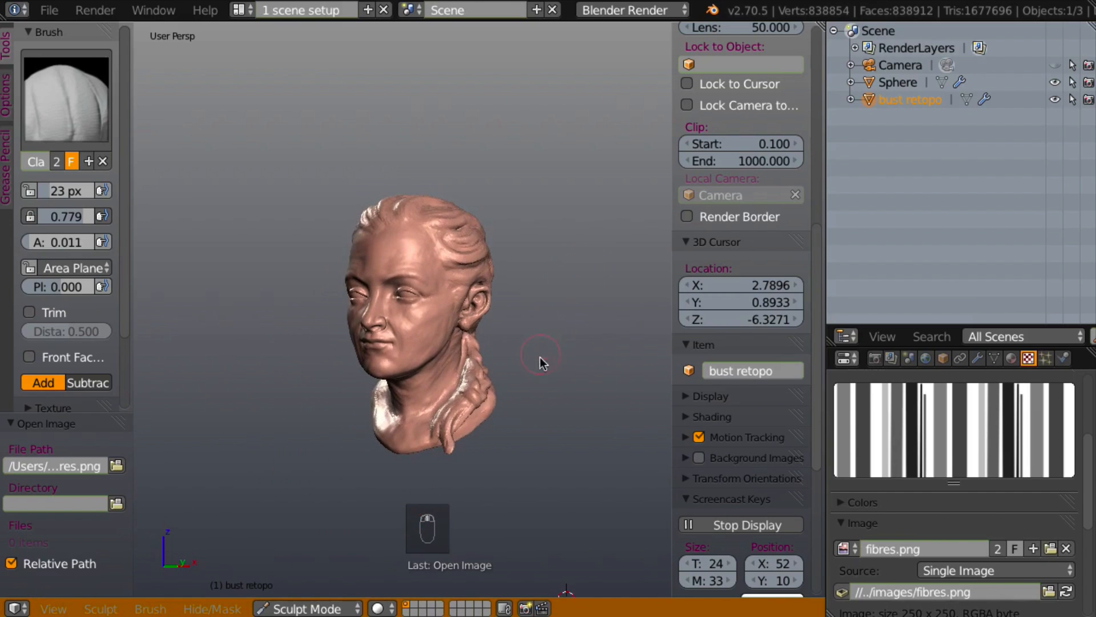
mouse_move(539, 357)
ctrl+middle_down()
mouse_move(580, 275)
mouse_move(533, 319)
mouse_move(488, 314)
mouse_move(530, 224)
ctrl+middle_up()
mouse_move(597, 302)
middle_down()
mouse_move(515, 317)
mouse_move(584, 303)
mouse_move(593, 273)
mouse_move(635, 323)
mouse_move(623, 379)
middle_up()
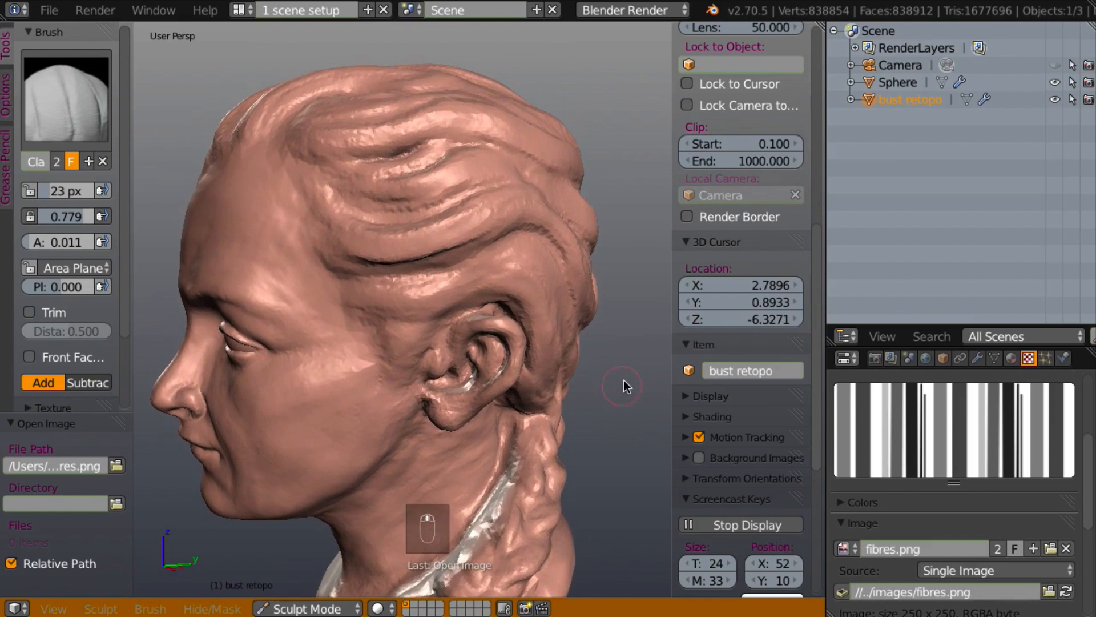
click(977, 358)
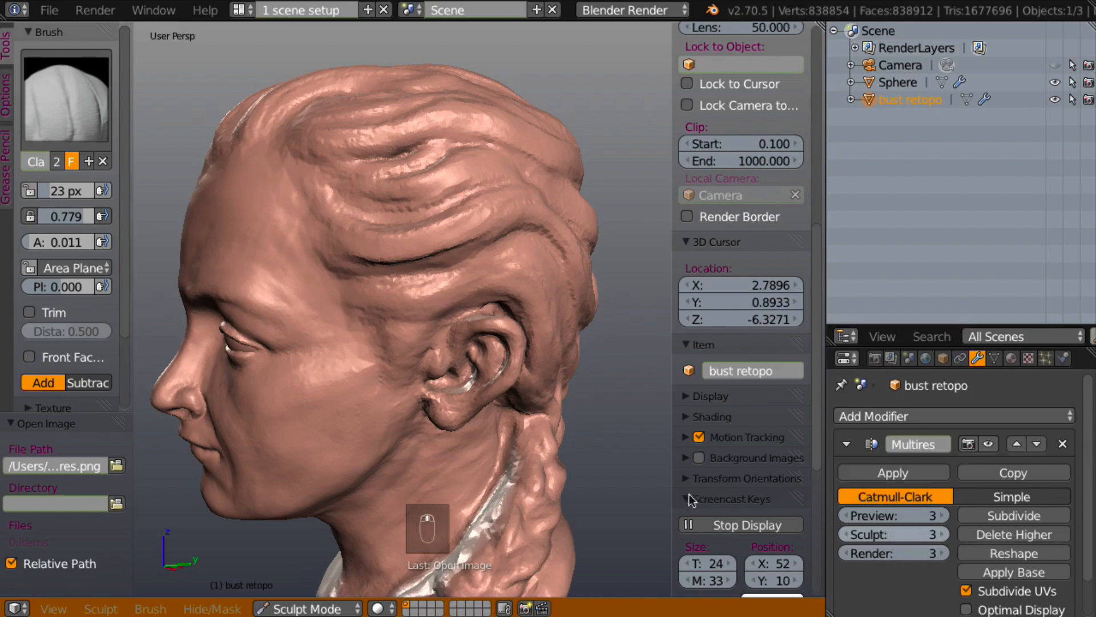
mouse_move(539, 330)
middle_down()
mouse_move(536, 348)
mouse_move(556, 349)
mouse_move(564, 320)
mouse_move(506, 283)
mouse_move(533, 285)
mouse_move(546, 268)
mouse_move(507, 261)
middle_up()
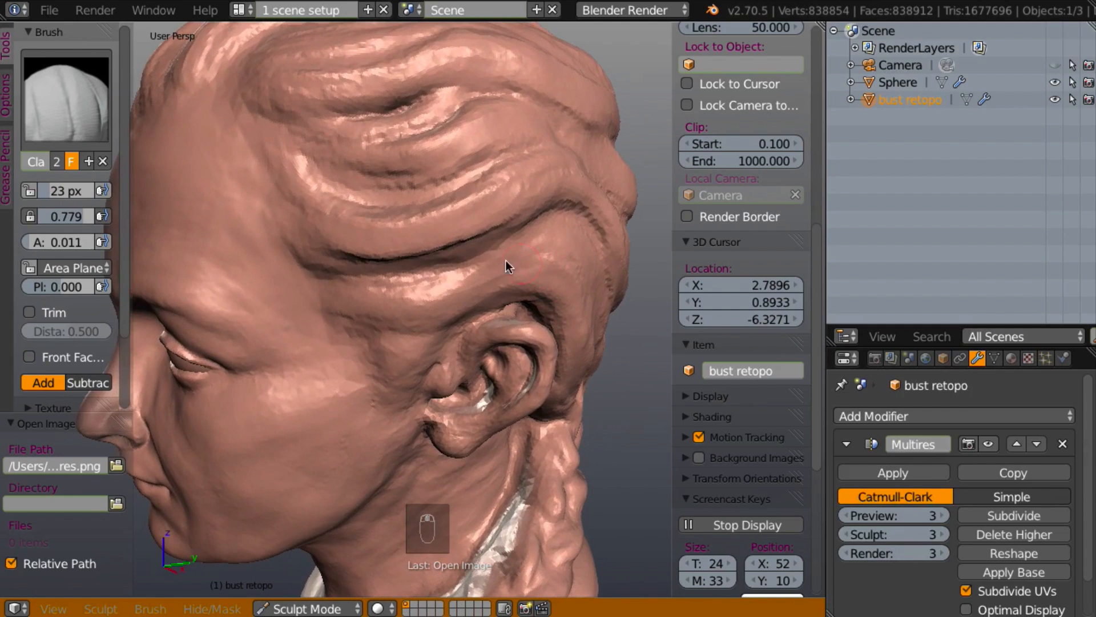
mouse_move(293, 162)
mouse_down()
mouse_move(330, 213)
mouse_move(371, 218)
mouse_up()
mouse_move(448, 234)
middle_down()
mouse_move(481, 261)
mouse_move(479, 276)
mouse_move(480, 227)
mouse_move(499, 289)
mouse_move(182, 252)
middle_up()
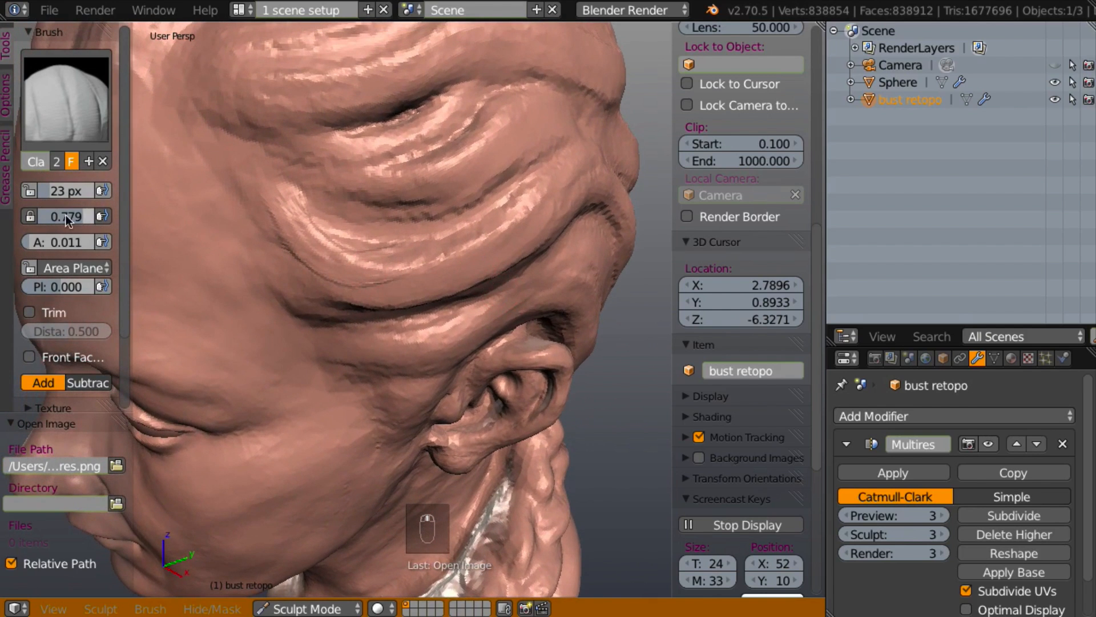
- Set the Clay brush strength to 1.000 and sculpt fine strands along the wavy hair lock above the ear
drag(66, 216, 97, 216)
mouse_move(222, 241)
middle_down()
mouse_move(359, 306)
mouse_move(367, 290)
middle_up()
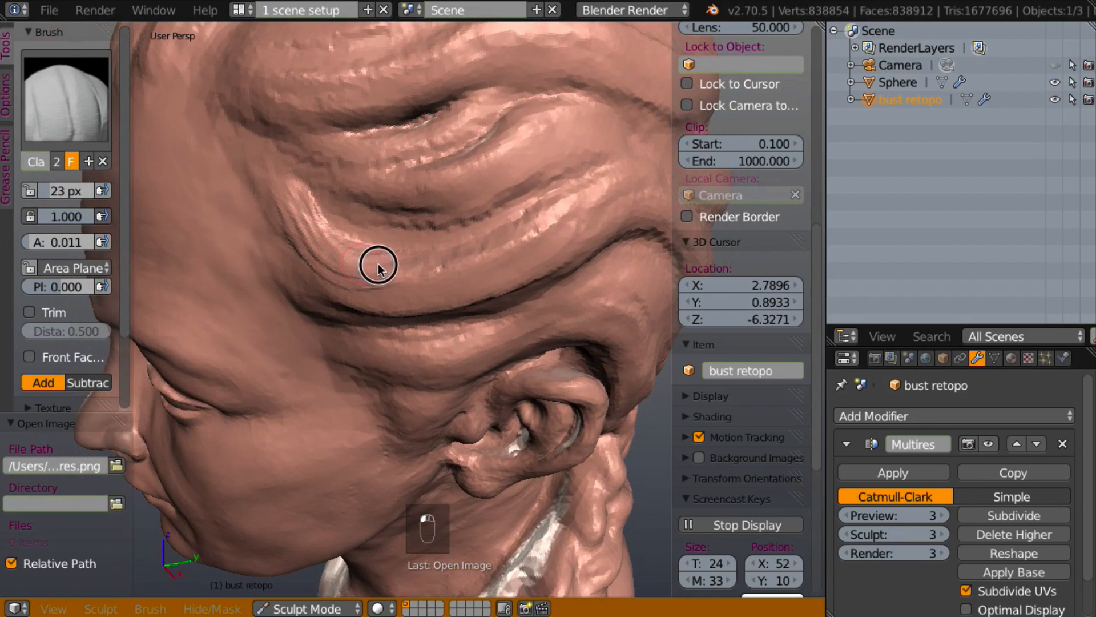
middle_drag(430, 259, 491, 226)
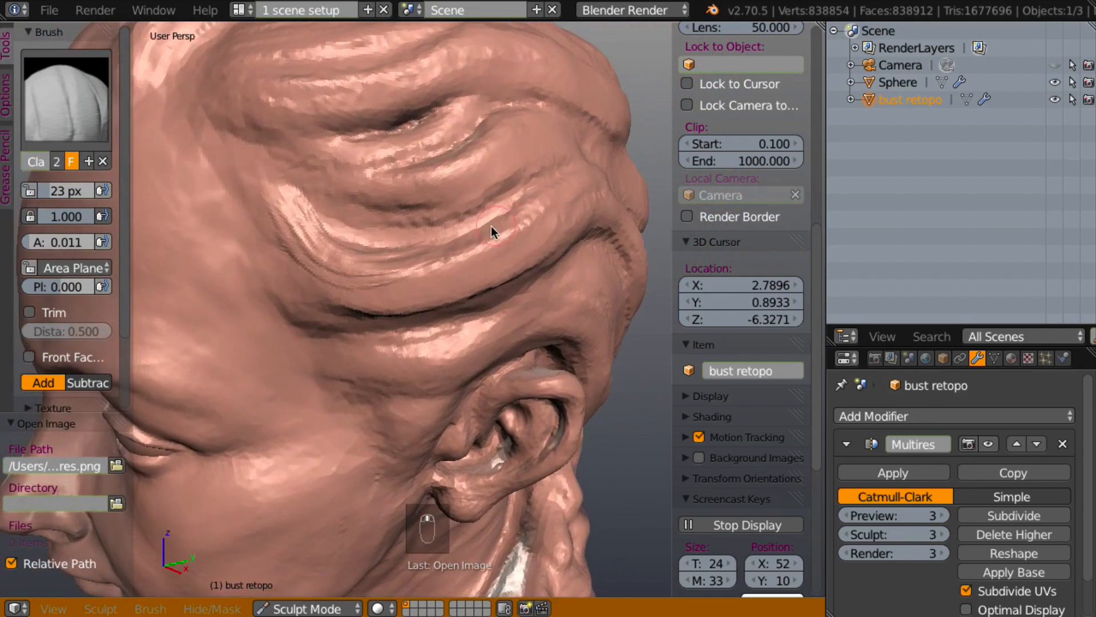
mouse_move(302, 230)
mouse_down()
mouse_move(369, 262)
mouse_move(434, 247)
mouse_move(296, 258)
mouse_move(384, 284)
mouse_move(458, 274)
mouse_move(492, 253)
mouse_up()
mouse_move(490, 259)
middle_down()
mouse_move(502, 286)
mouse_move(480, 274)
middle_up()
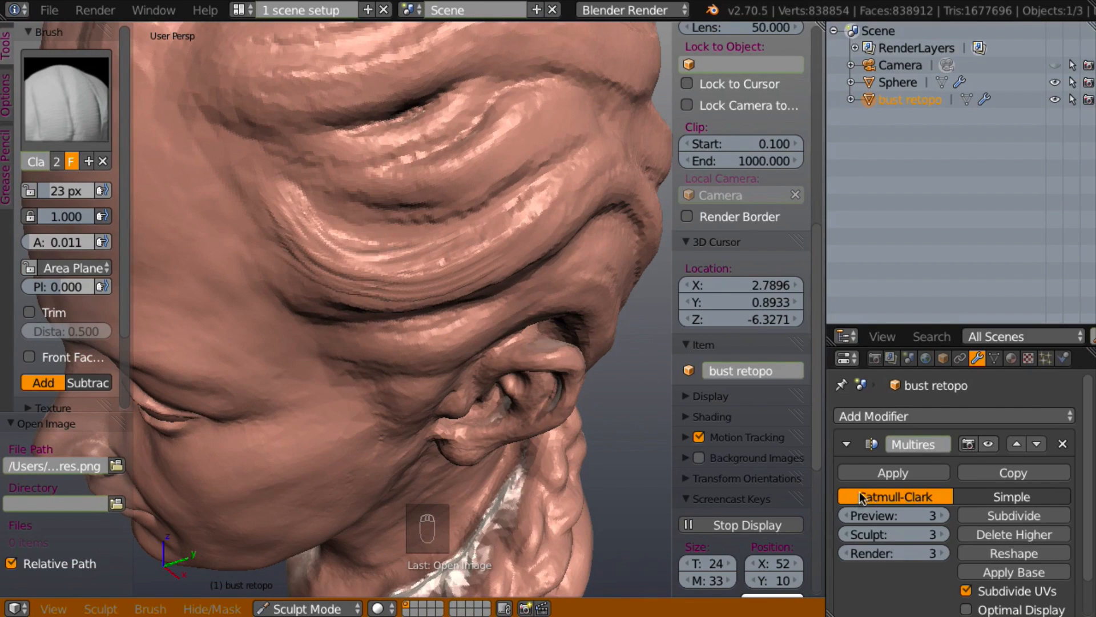
mouse_move(470, 290)
middle_down()
mouse_move(495, 339)
mouse_move(482, 299)
mouse_move(468, 310)
middle_up()
mouse_move(314, 248)
mouse_down()
mouse_move(421, 256)
mouse_move(485, 240)
mouse_up()
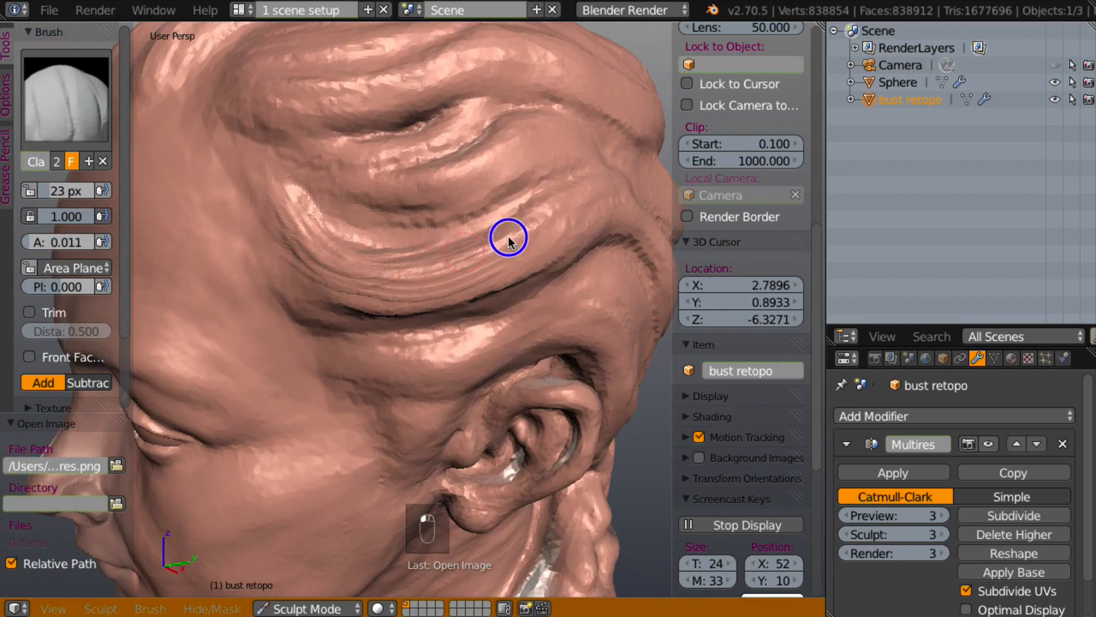
- Extend the fibre strands over the hairline side and lower edge of the same lock with textured Clay strokes
middle_drag(540, 192, 464, 183)
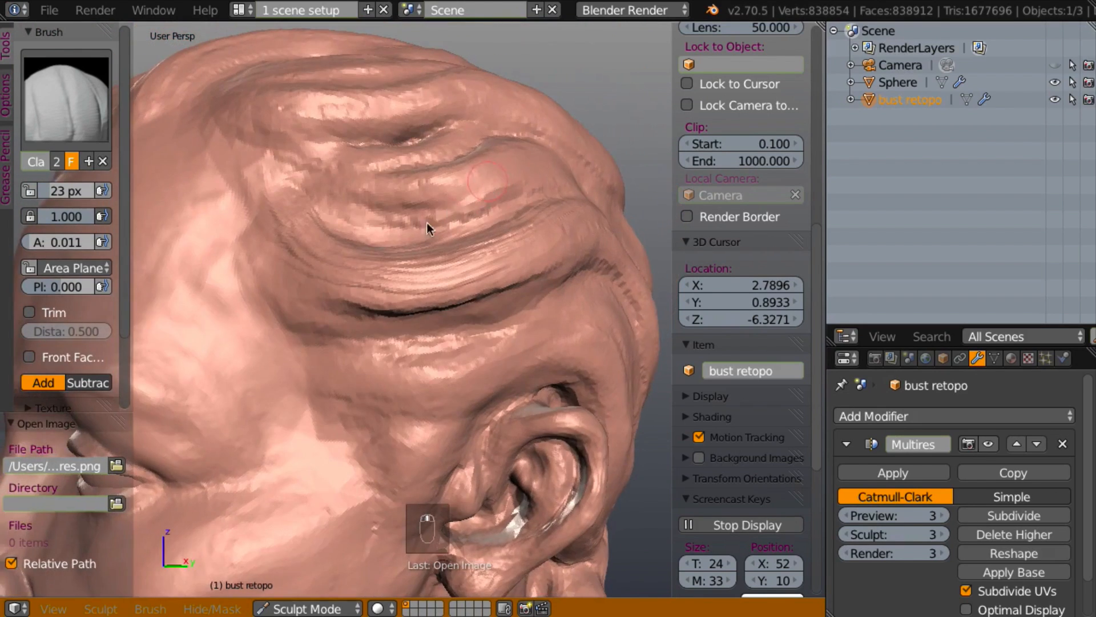
mouse_move(249, 167)
mouse_down()
mouse_move(282, 264)
mouse_move(345, 297)
mouse_move(353, 286)
mouse_move(436, 306)
mouse_move(435, 295)
mouse_up()
mouse_move(436, 296)
middle_down()
mouse_move(379, 284)
mouse_move(403, 268)
mouse_move(367, 274)
middle_up()
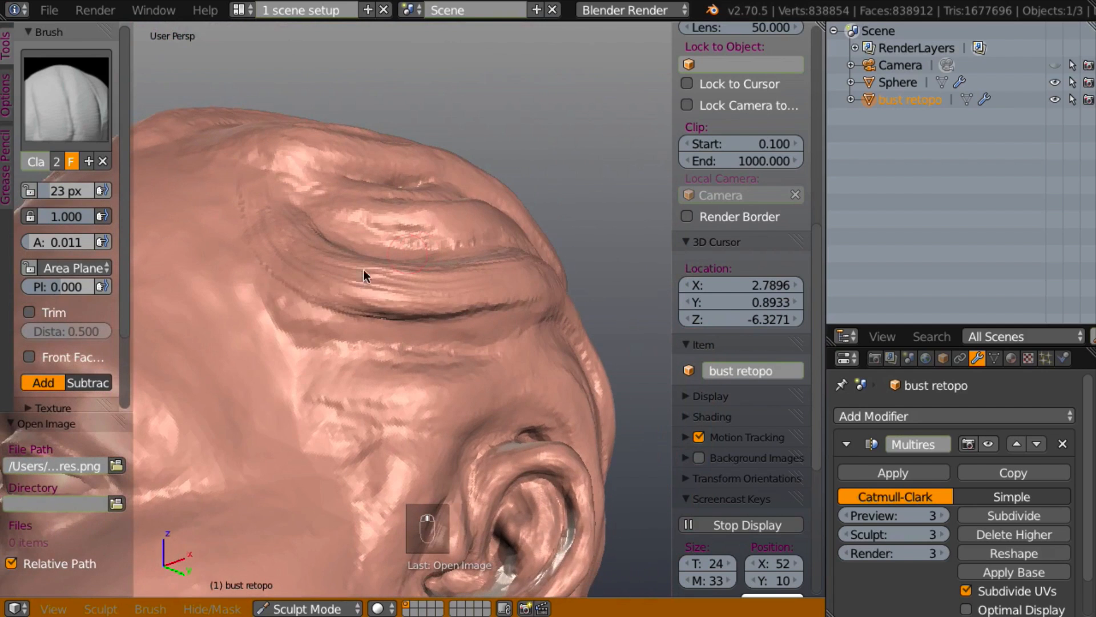
drag(339, 311, 438, 332)
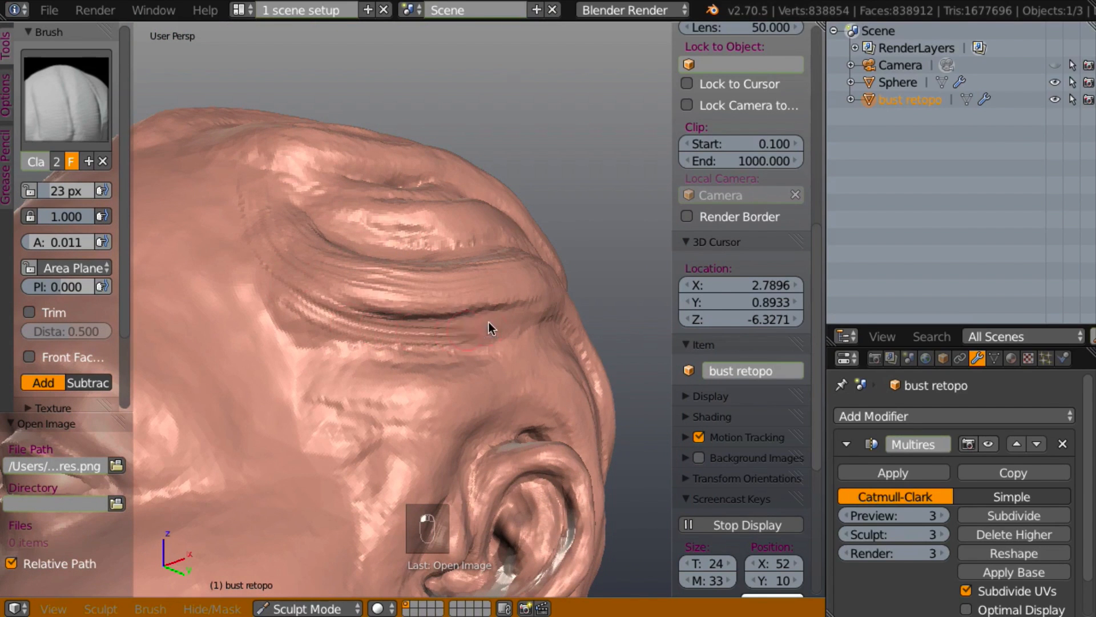
mouse_move(313, 306)
mouse_down()
mouse_move(440, 336)
mouse_move(513, 324)
mouse_up()
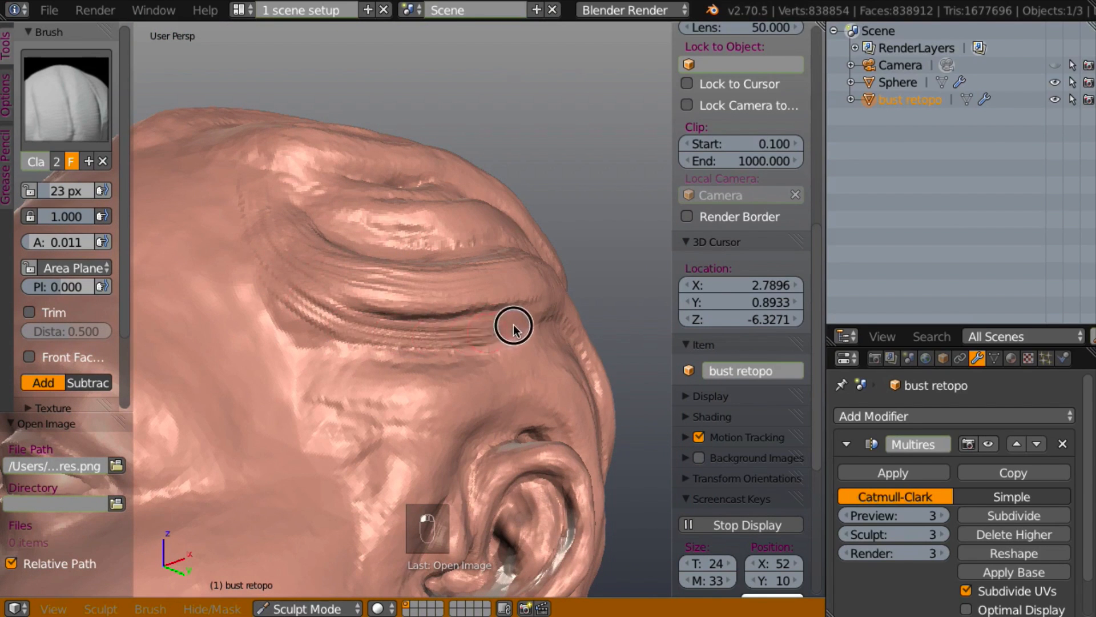
mouse_move(453, 350)
middle_down()
mouse_move(419, 378)
mouse_move(460, 310)
middle_up()
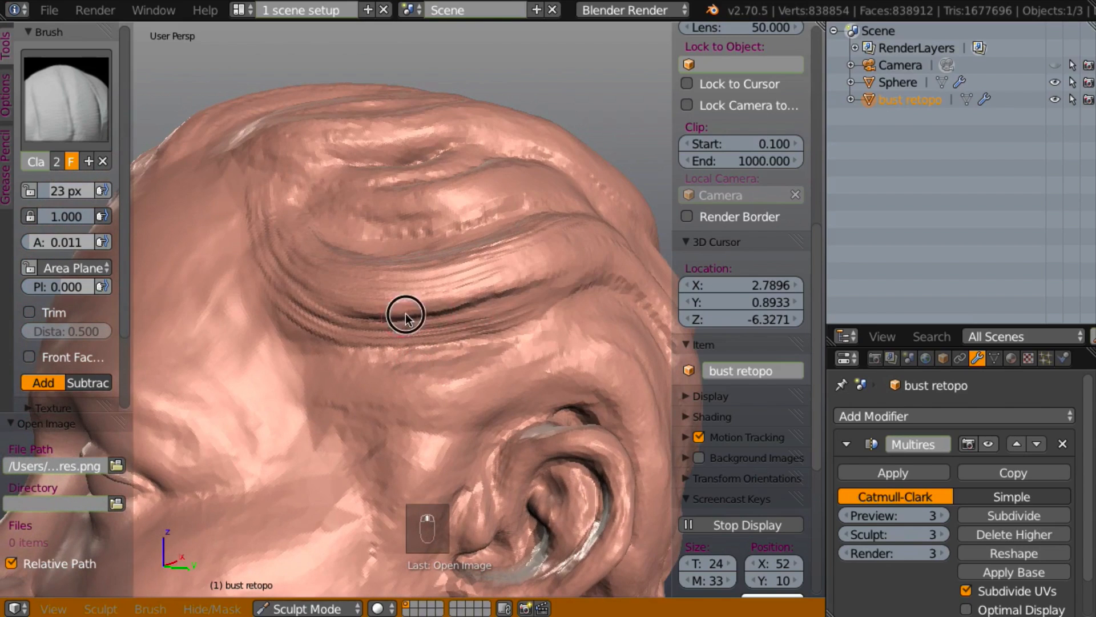
- Sculpt fine fibre strands with textured Clay strokes along the upper groove of the wavy lock above the ear
mouse_move(535, 300)
middle_down()
mouse_move(512, 361)
mouse_move(545, 381)
middle_up()
mouse_move(411, 256)
middle_down()
mouse_move(385, 282)
mouse_move(298, 180)
middle_up()
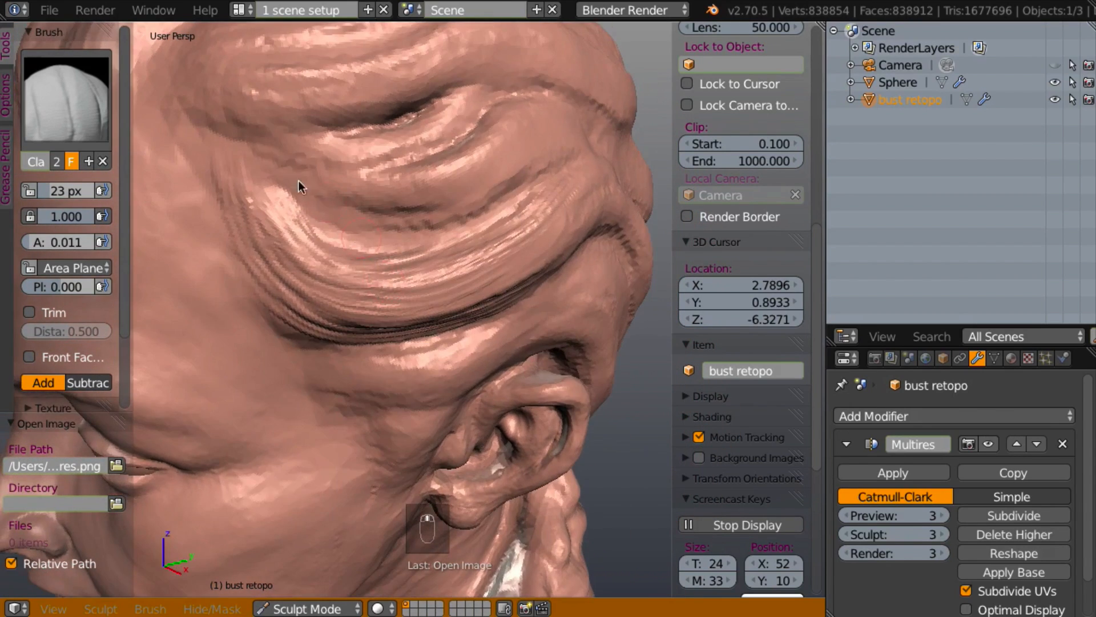
mouse_move(262, 148)
mouse_down()
mouse_move(333, 189)
mouse_move(423, 198)
mouse_move(517, 160)
mouse_up()
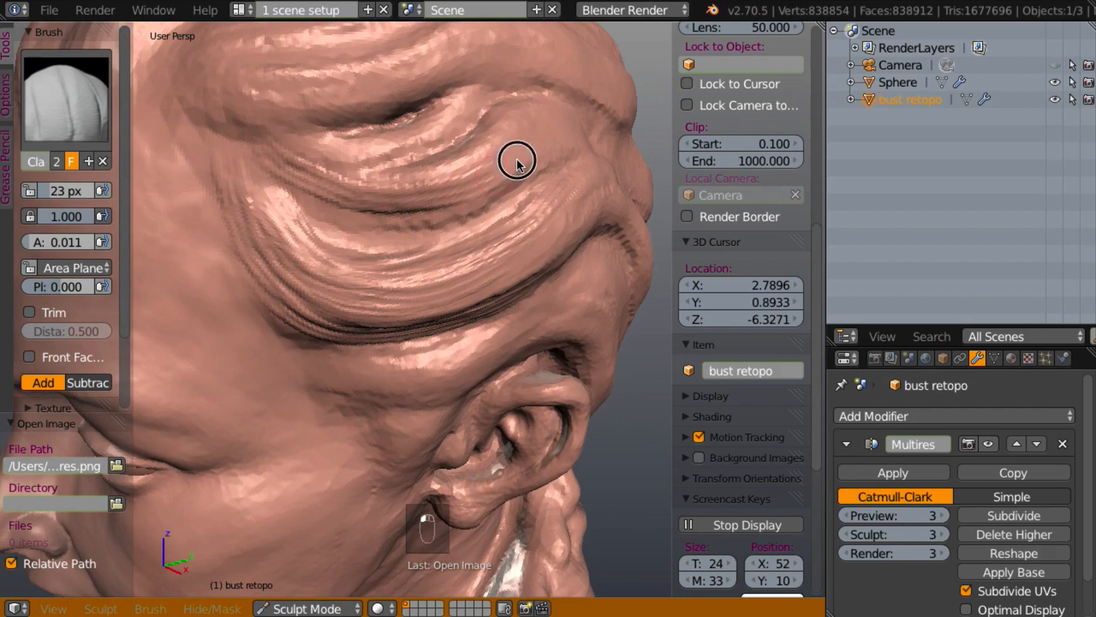
mouse_move(304, 182)
mouse_down()
mouse_move(306, 196)
mouse_move(404, 224)
mouse_move(480, 194)
mouse_up()
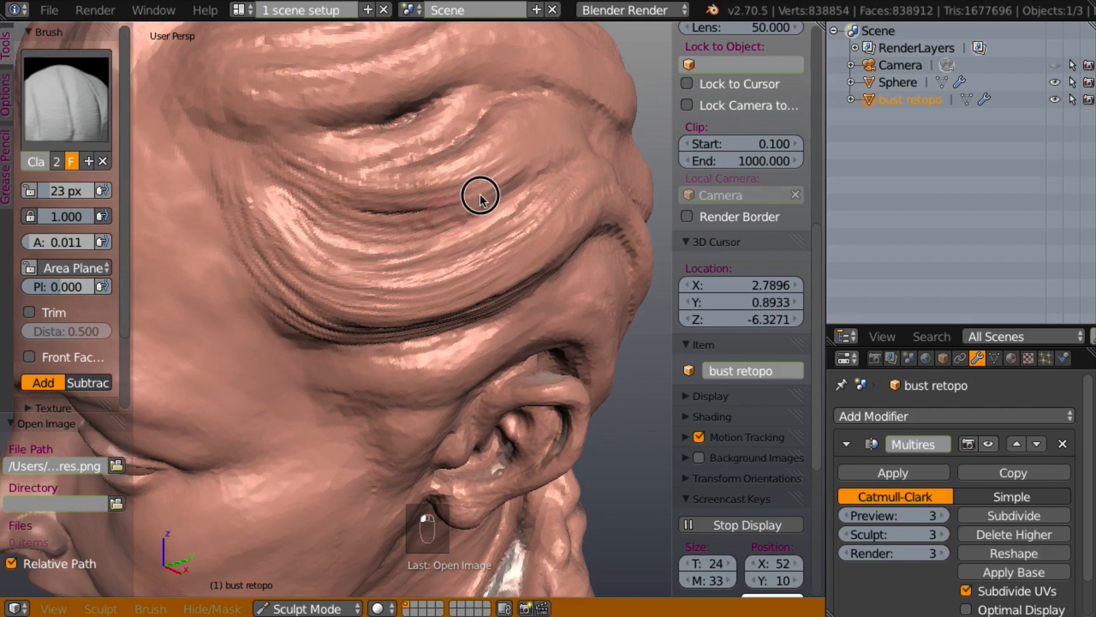
mouse_move(333, 208)
mouse_down()
mouse_move(465, 205)
mouse_move(511, 173)
mouse_up()
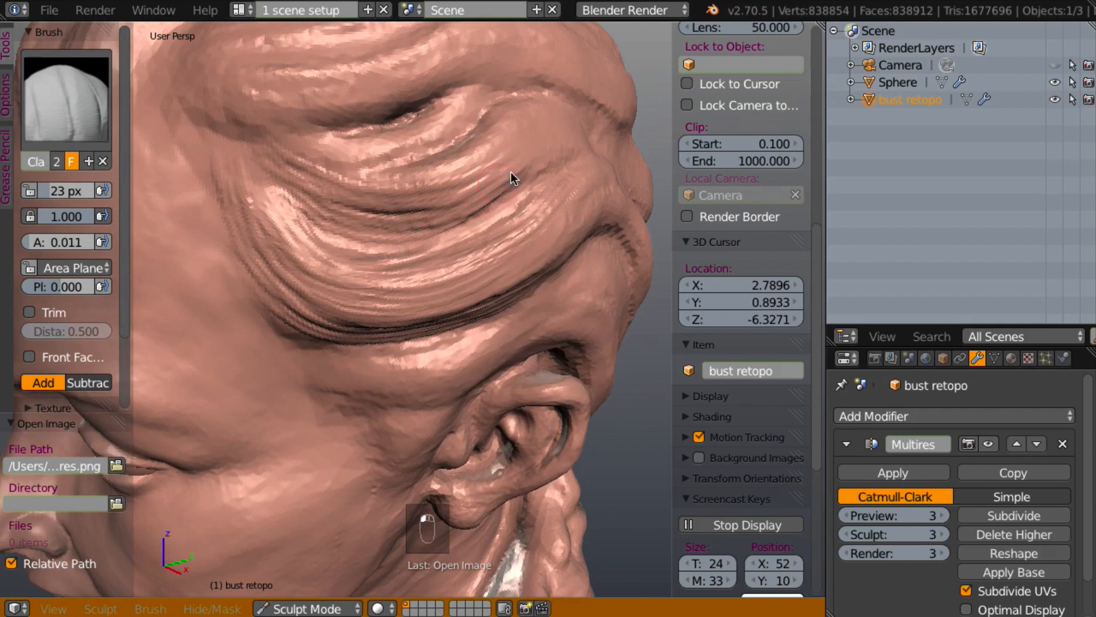
- Extend the fibre strands backward and upward over the lock, up to the deep crease beneath the next hair wave
middle_drag(399, 238, 389, 249)
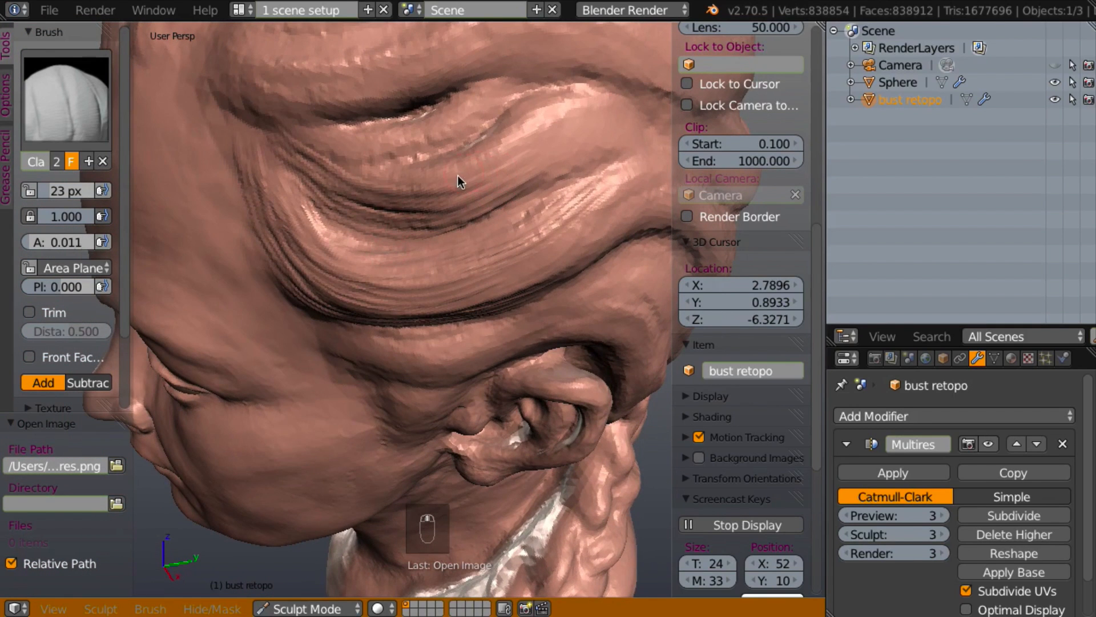
mouse_move(458, 176)
mouse_down()
mouse_move(600, 127)
mouse_move(580, 147)
mouse_up()
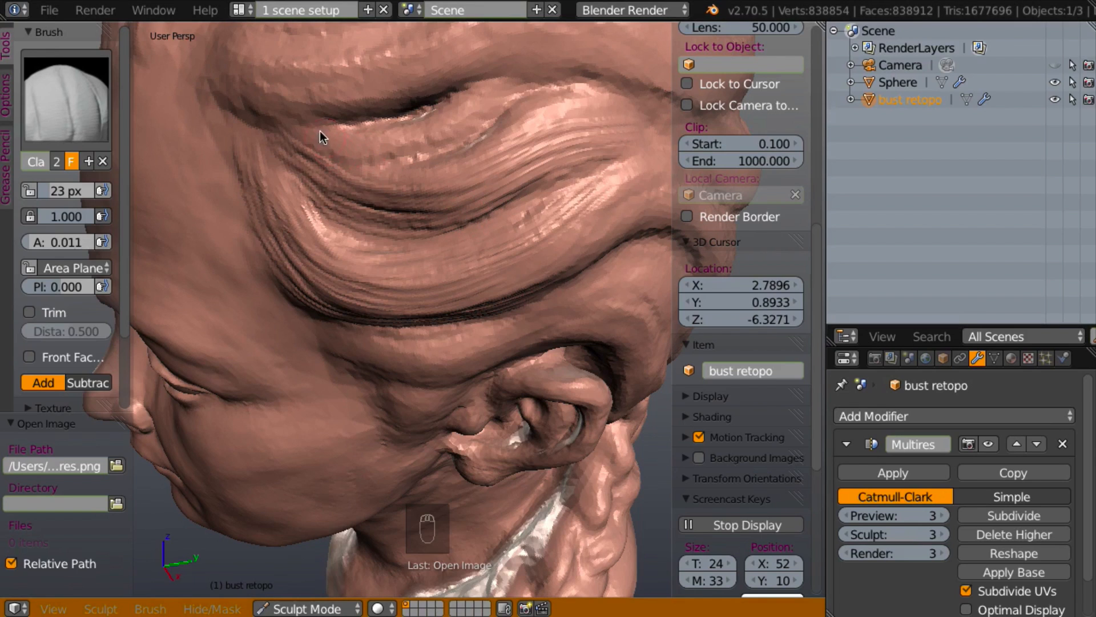
mouse_move(320, 132)
mouse_down()
mouse_move(345, 149)
mouse_move(421, 135)
mouse_move(487, 103)
mouse_up()
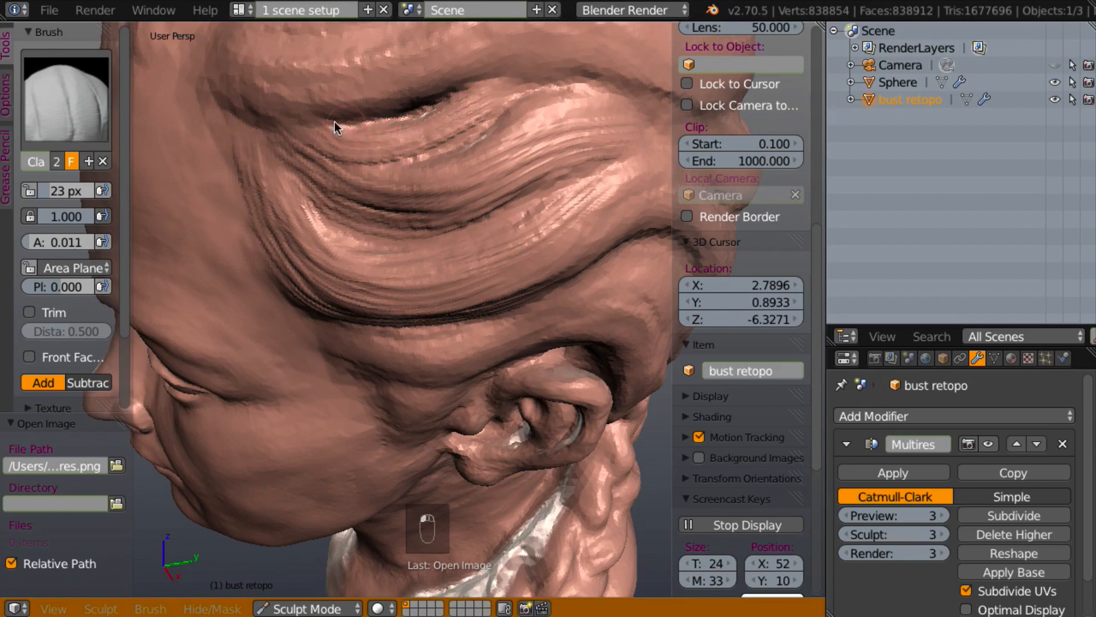
drag(335, 123, 471, 98)
mouse_move(369, 133)
mouse_down()
mouse_move(464, 123)
mouse_move(485, 100)
mouse_up()
- Sculpt fibre strands along the smooth hair band directly above the ear and hide the viewport's properties region
middle_drag(509, 57, 520, 37)
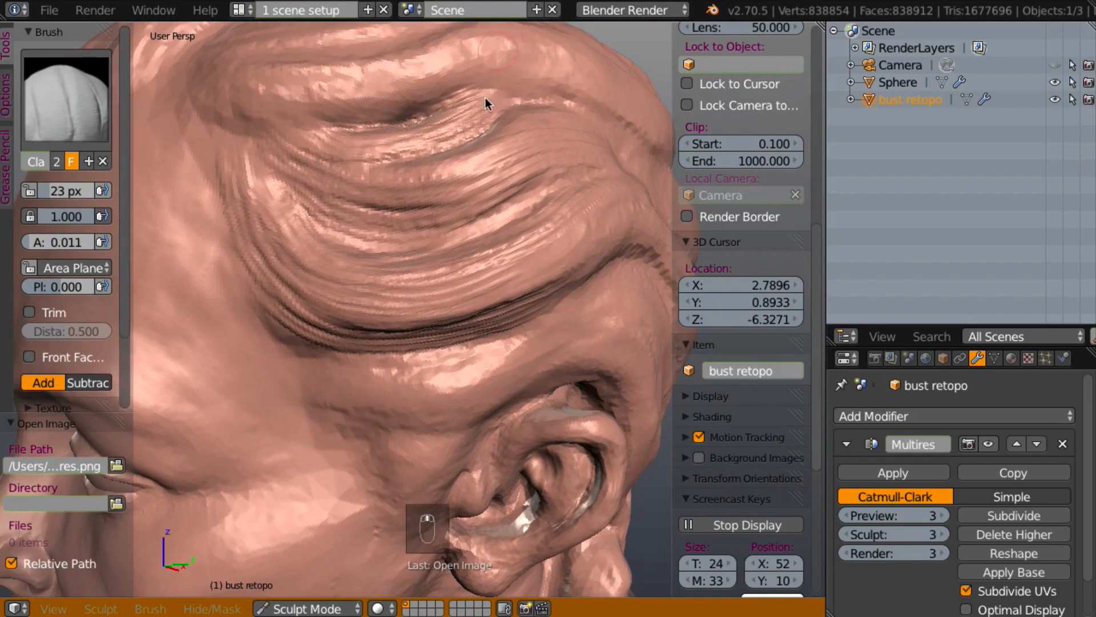
mouse_move(494, 200)
middle_down()
mouse_move(465, 217)
mouse_move(541, 197)
mouse_move(505, 233)
middle_up()
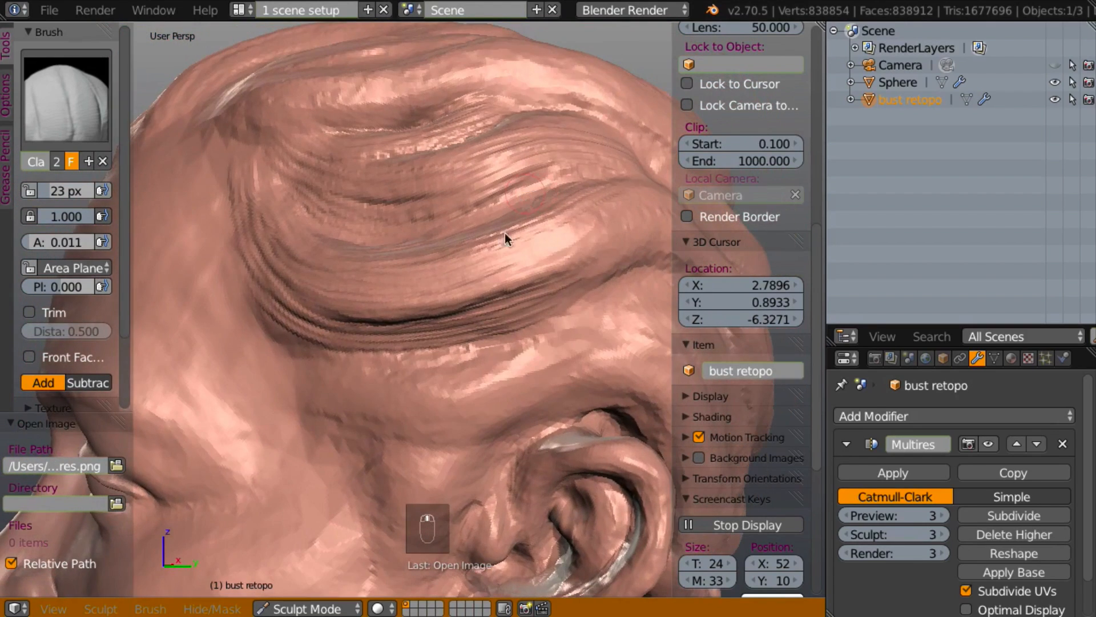
mouse_move(258, 317)
mouse_down()
mouse_move(358, 354)
mouse_move(449, 341)
mouse_up()
mouse_move(296, 381)
mouse_down()
mouse_move(362, 388)
mouse_move(485, 374)
mouse_move(540, 343)
mouse_move(607, 344)
mouse_up()
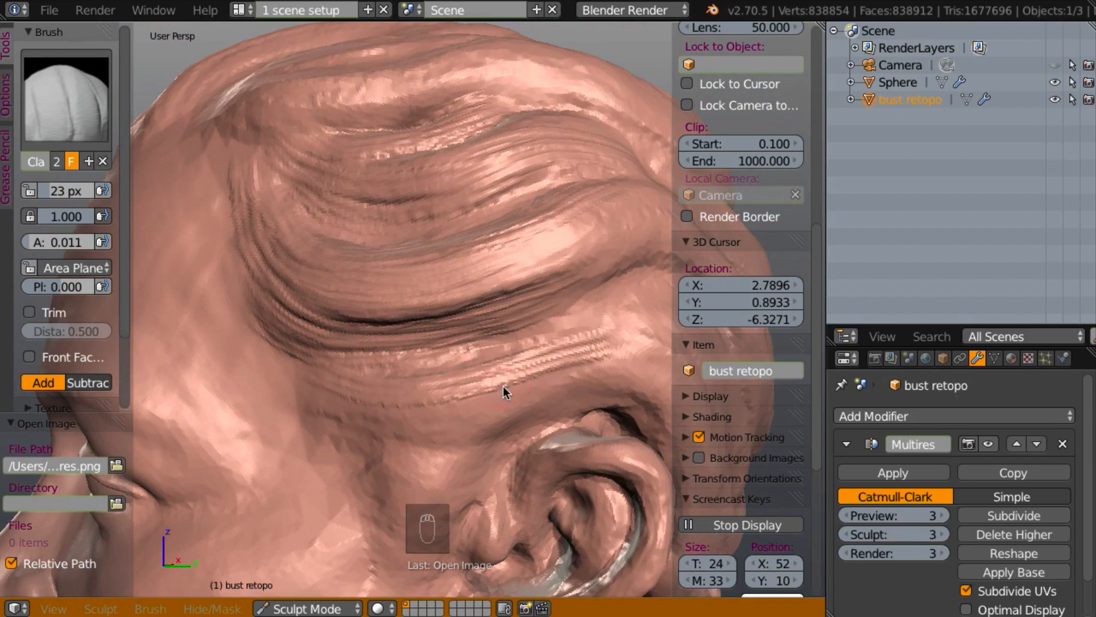
mouse_move(337, 395)
mouse_down()
mouse_move(355, 411)
mouse_move(470, 411)
mouse_move(608, 353)
mouse_move(360, 406)
mouse_move(479, 426)
mouse_move(606, 381)
mouse_up()
mouse_move(549, 394)
middle_down()
mouse_move(577, 449)
mouse_move(510, 381)
mouse_move(432, 361)
mouse_move(417, 346)
mouse_move(434, 314)
mouse_move(545, 383)
mouse_move(601, 282)
mouse_move(589, 326)
mouse_move(595, 315)
middle_up()
key(n)
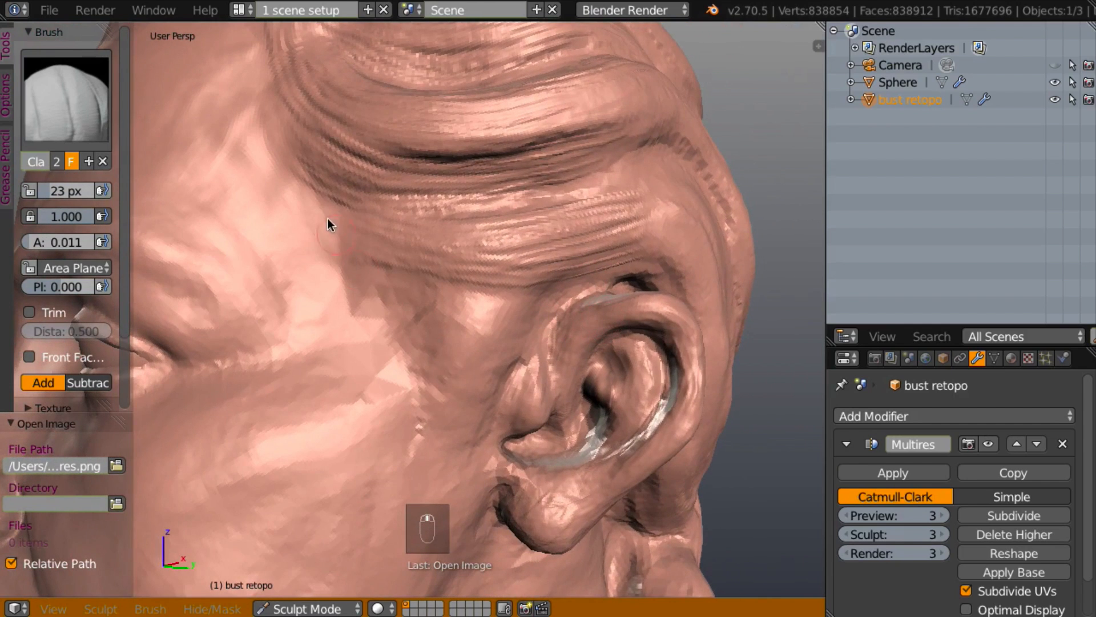
- Sculpt fibre strands from the temple hairline down the front edge of the sideburn
drag(328, 219, 448, 261)
mouse_move(337, 235)
mouse_down()
mouse_move(399, 274)
mouse_move(491, 291)
mouse_up()
drag(374, 286, 493, 337)
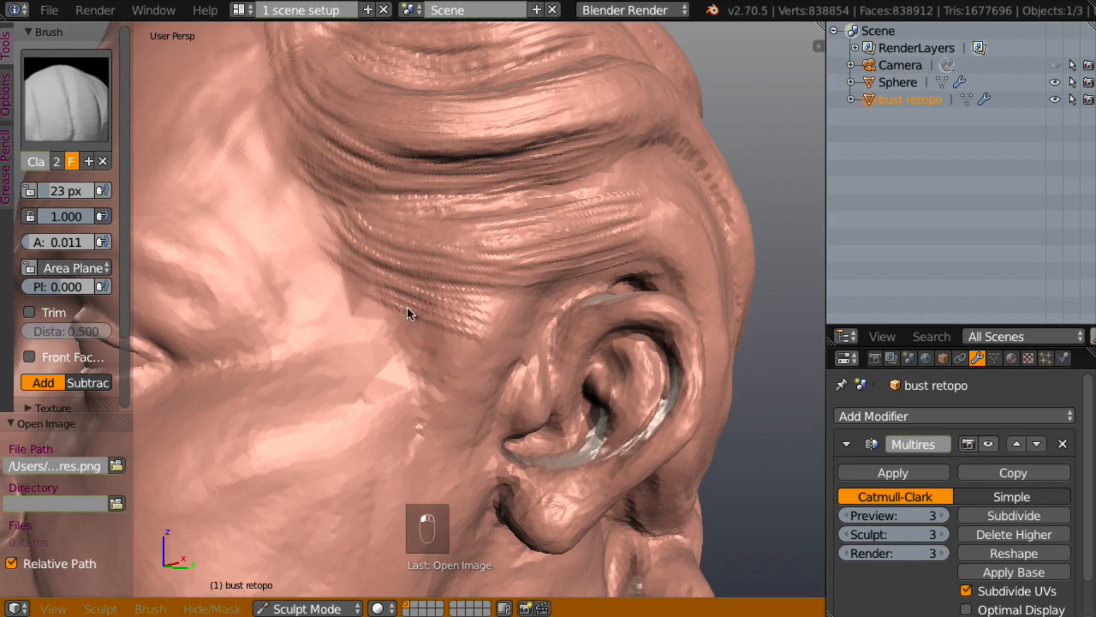
mouse_move(407, 308)
mouse_down()
mouse_move(457, 357)
mouse_move(474, 413)
mouse_move(400, 326)
mouse_move(450, 423)
mouse_up()
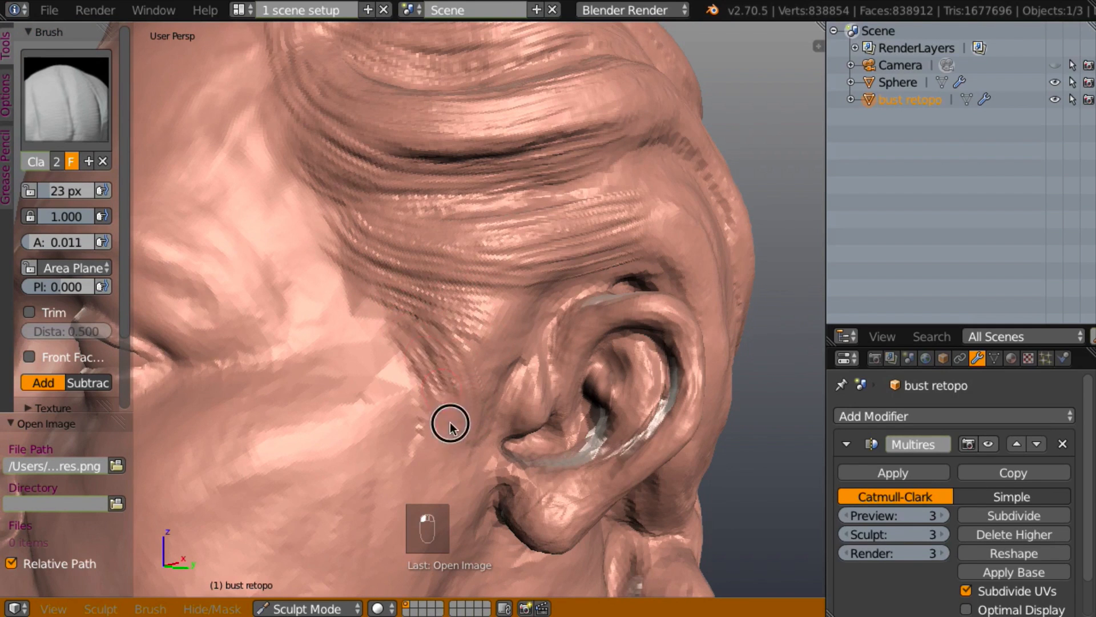
- Fill the sideburn between its front edge and the ear with downward-curving fibre strands
middle_drag(433, 387, 421, 330)
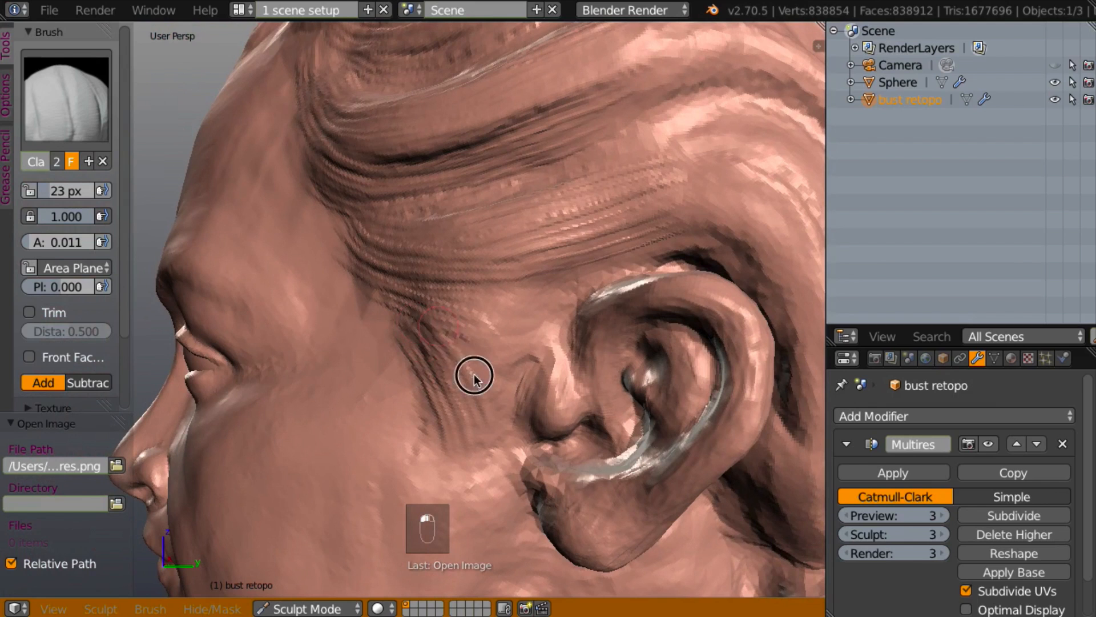
mouse_move(460, 305)
mouse_down()
mouse_move(453, 317)
mouse_move(492, 401)
mouse_move(502, 347)
mouse_move(513, 402)
mouse_up()
mouse_move(516, 291)
mouse_down()
mouse_move(506, 309)
mouse_move(534, 371)
mouse_up()
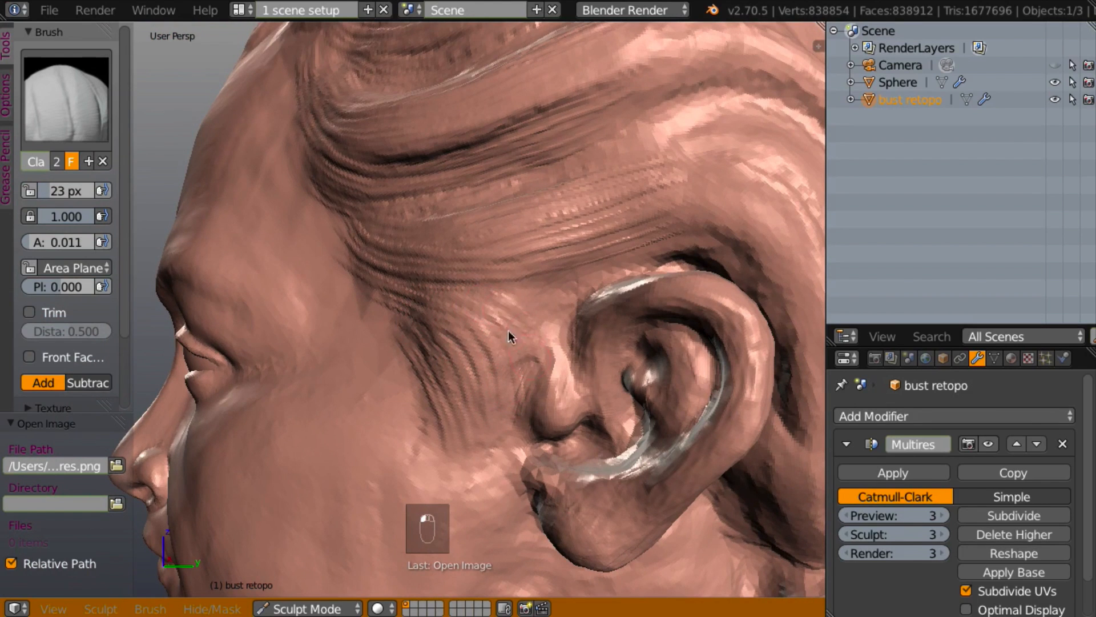
middle_drag(539, 313, 393, 303)
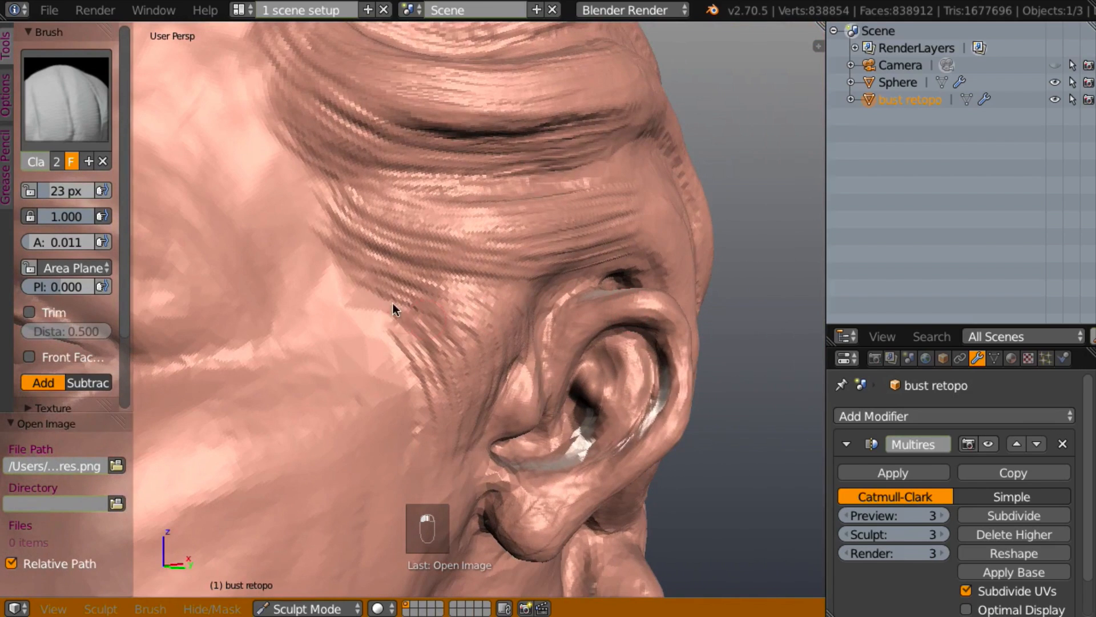
drag(363, 267, 435, 402)
middle_drag(433, 415, 320, 391)
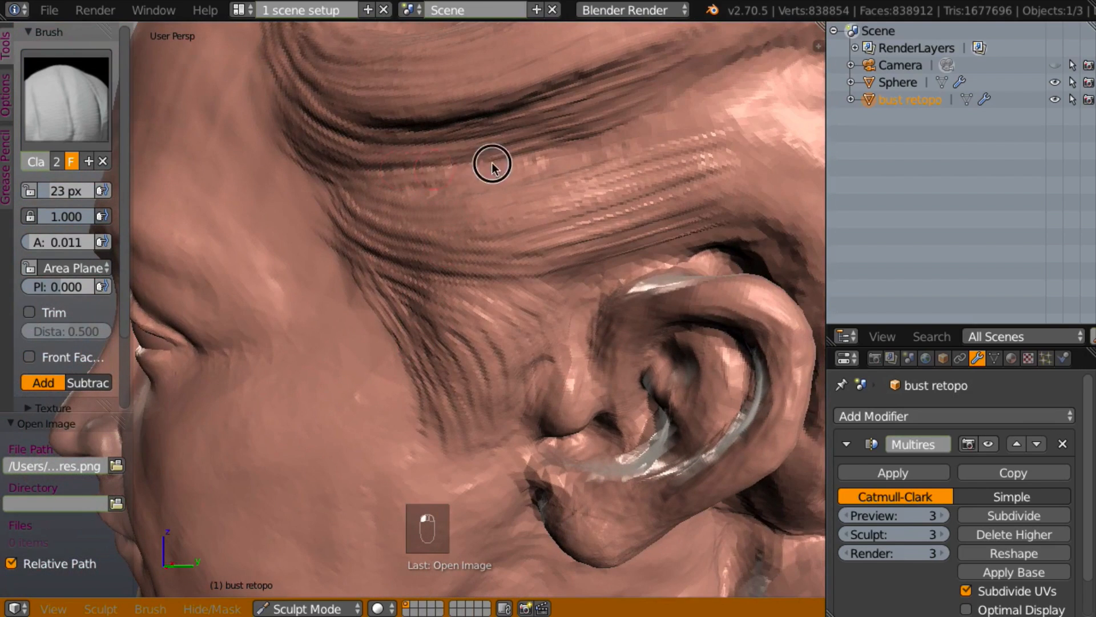
- Sculpt long fibre strands along both sides of the crease arching over the ear toward the back of the head
middle_drag(562, 242, 462, 255)
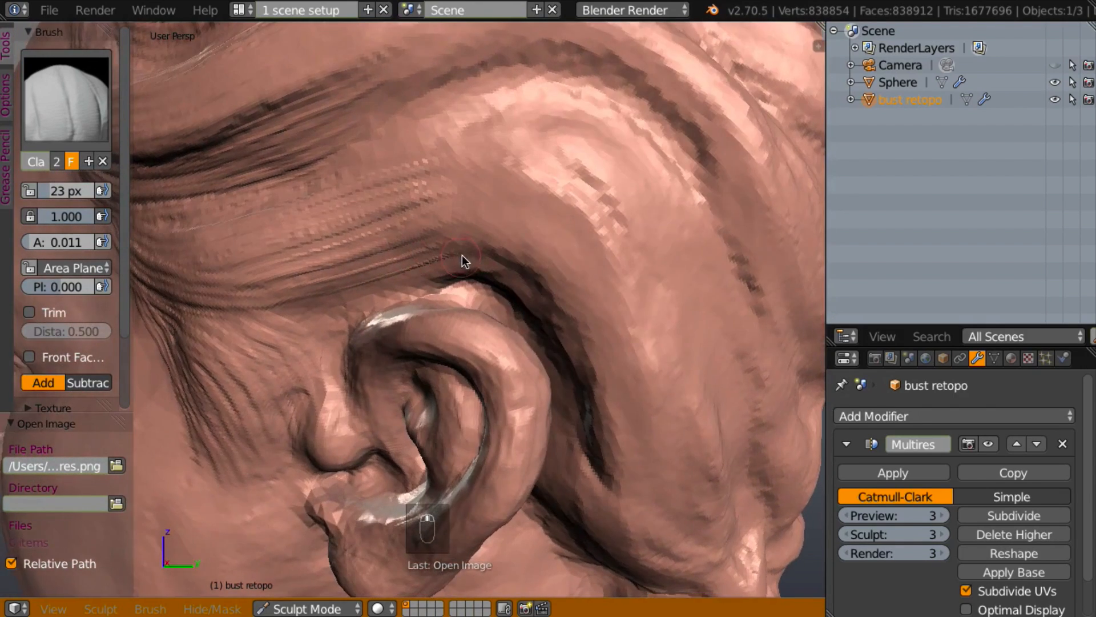
mouse_move(577, 244)
middle_down()
mouse_move(572, 285)
mouse_move(635, 258)
mouse_move(607, 289)
mouse_move(566, 275)
middle_up()
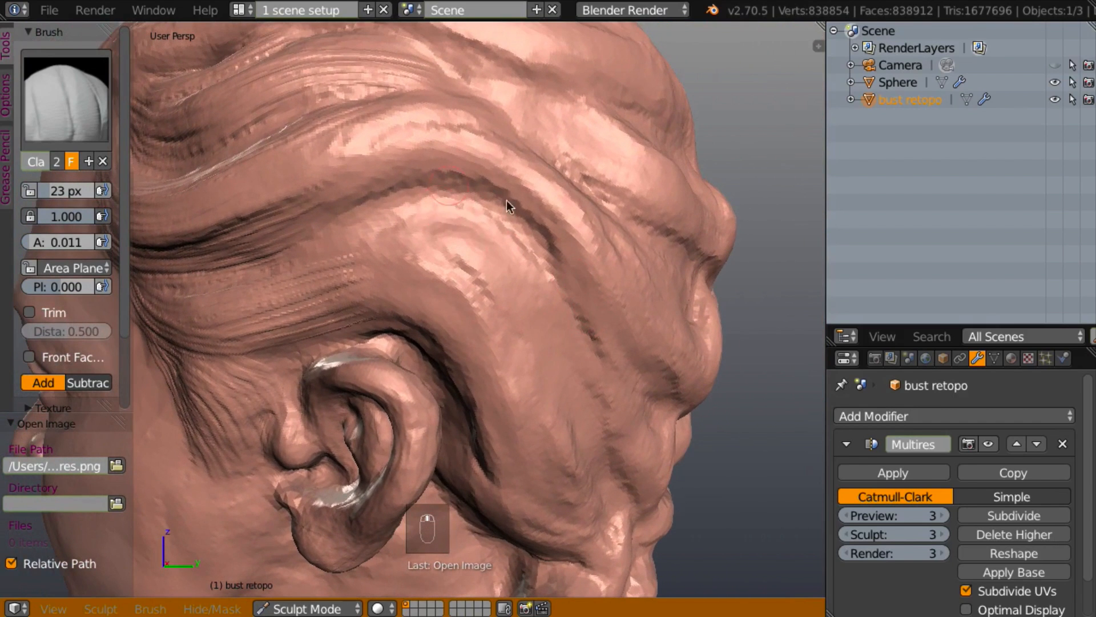
mouse_move(295, 216)
mouse_down()
mouse_move(350, 187)
mouse_move(443, 166)
mouse_move(508, 189)
mouse_move(555, 251)
mouse_up()
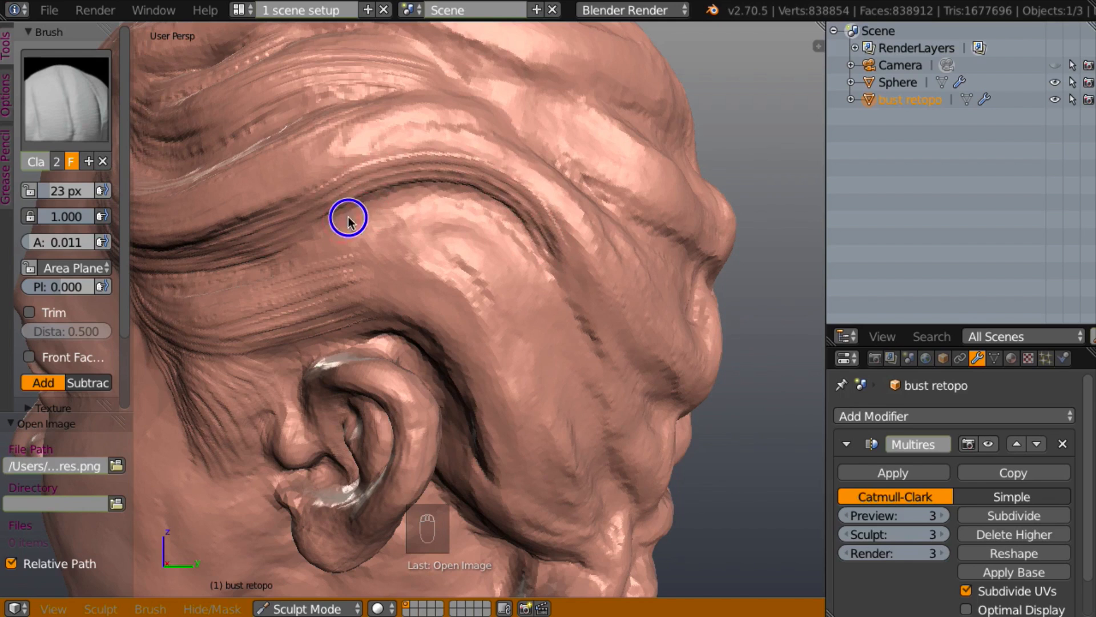
mouse_move(347, 219)
mouse_down()
mouse_move(418, 190)
mouse_move(480, 211)
mouse_move(523, 245)
mouse_move(426, 191)
mouse_move(507, 224)
mouse_move(529, 254)
mouse_up()
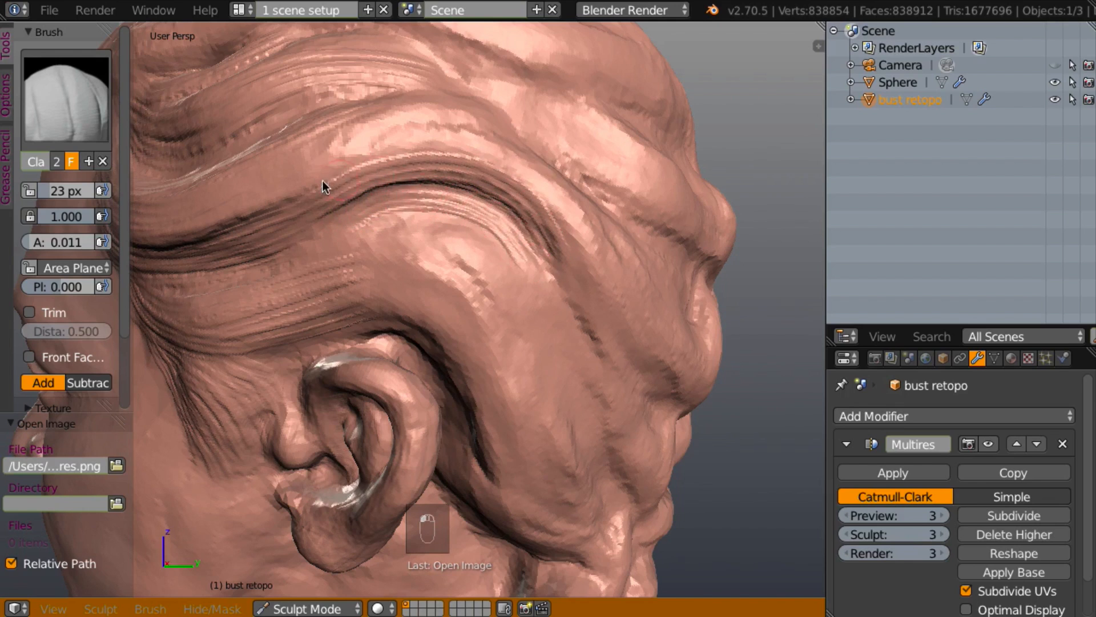
mouse_move(323, 180)
mouse_down()
mouse_move(332, 166)
mouse_move(465, 156)
mouse_move(533, 188)
mouse_move(542, 214)
mouse_up()
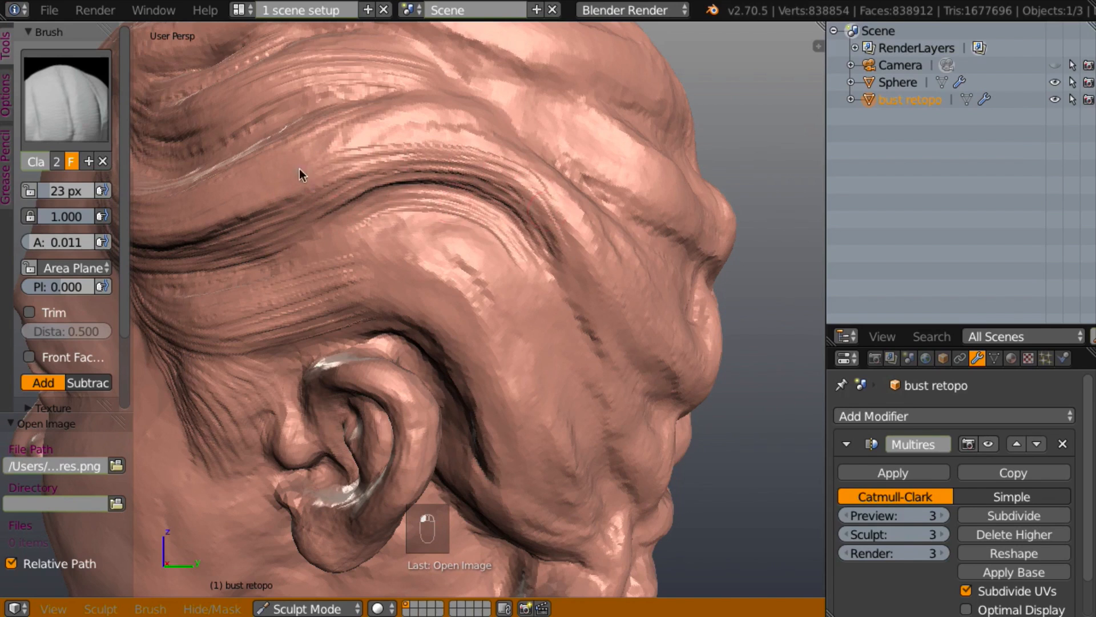
mouse_move(276, 176)
mouse_down()
mouse_move(399, 139)
mouse_move(514, 171)
mouse_move(617, 309)
mouse_up()
drag(558, 252, 624, 342)
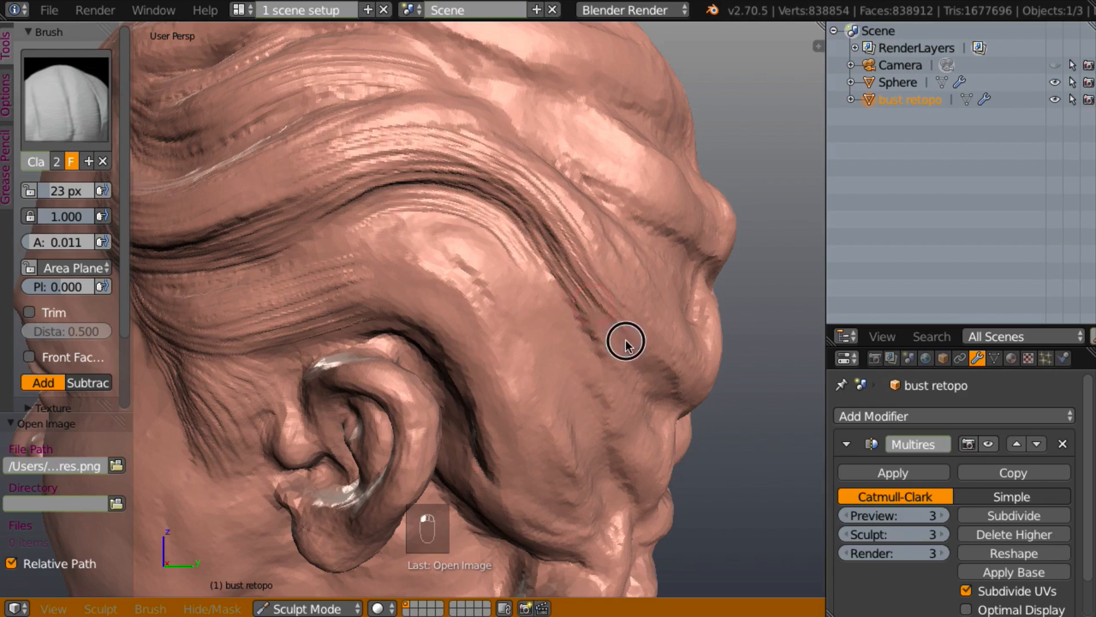
- Cover the broad hair section below that crease with fibre strands curving down behind the ear
mouse_move(341, 234)
mouse_down()
mouse_move(494, 262)
mouse_move(550, 375)
mouse_up()
mouse_move(420, 253)
mouse_down()
mouse_move(509, 320)
mouse_move(556, 406)
mouse_up()
middle_drag(472, 362, 453, 363)
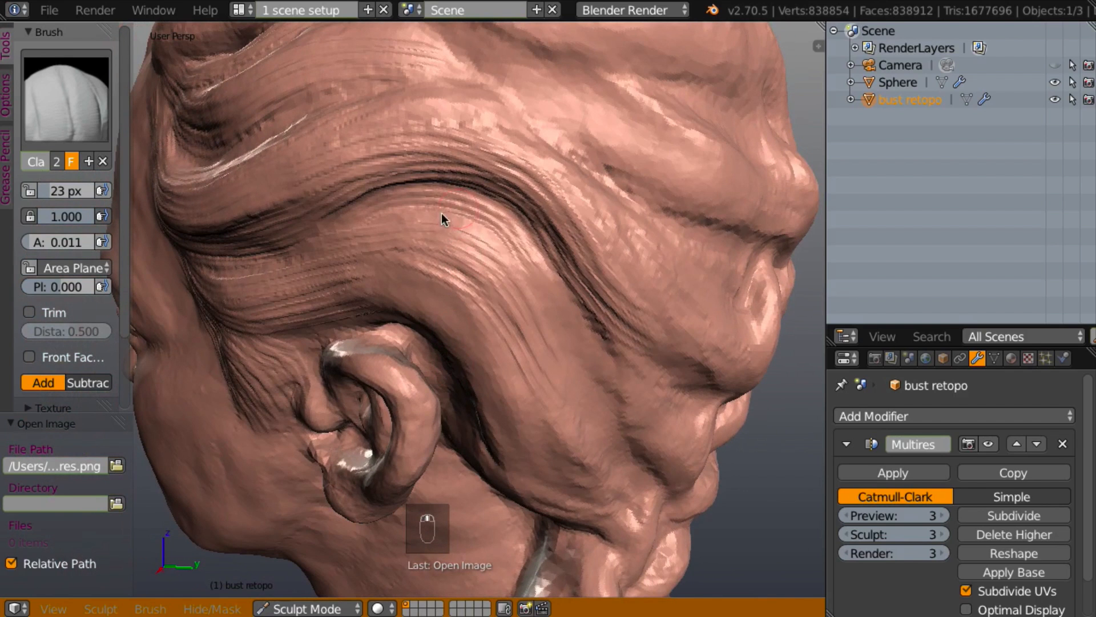
mouse_move(448, 217)
mouse_down()
mouse_move(525, 266)
mouse_move(584, 404)
mouse_up()
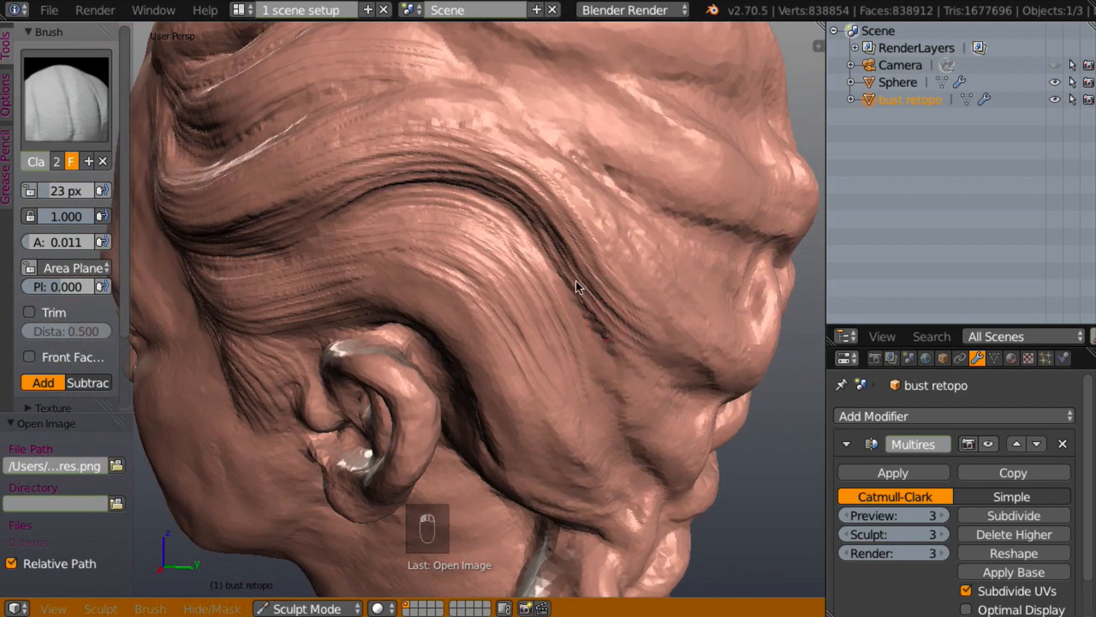
mouse_move(578, 299)
mouse_down()
mouse_move(582, 355)
mouse_move(615, 447)
mouse_up()
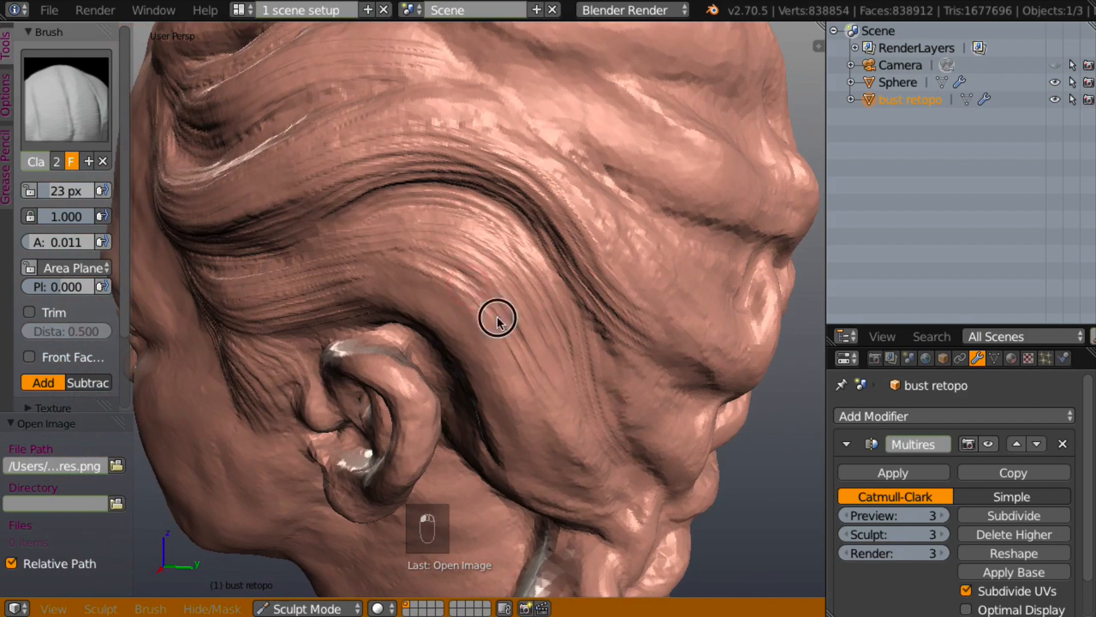
mouse_move(496, 317)
mouse_down()
mouse_move(557, 443)
mouse_move(597, 467)
mouse_up()
- Add fibre strands to the inner part of that section, sweeping from above the ear down behind it
middle_drag(589, 371, 624, 336)
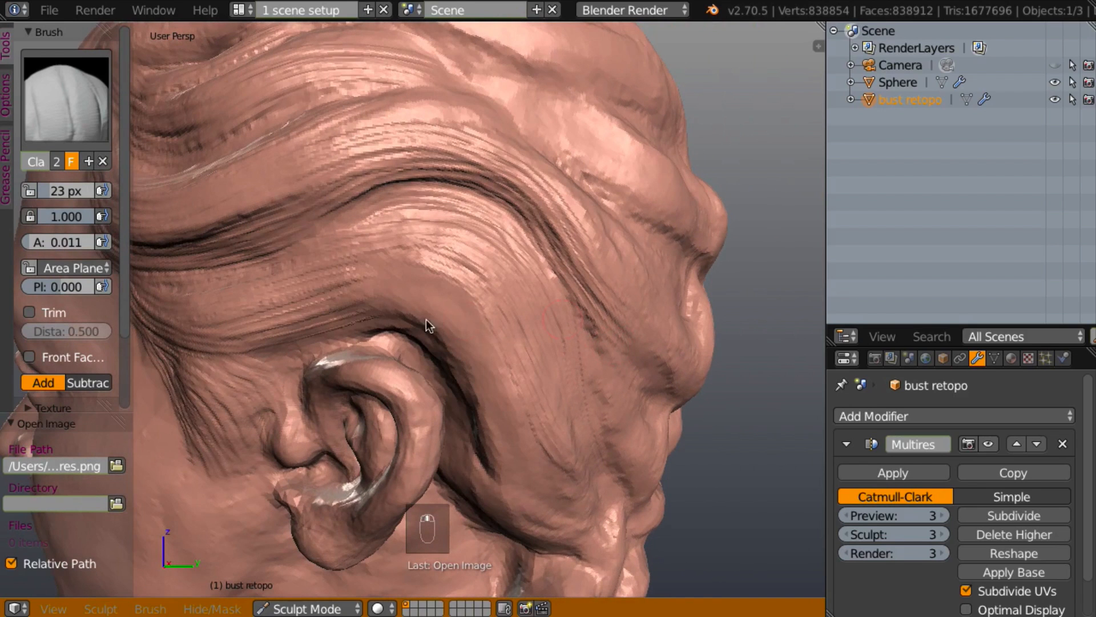
mouse_move(353, 298)
mouse_down()
mouse_move(411, 281)
mouse_move(490, 330)
mouse_move(536, 456)
mouse_up()
mouse_move(392, 294)
mouse_down()
mouse_move(448, 318)
mouse_move(504, 431)
mouse_move(559, 494)
mouse_up()
mouse_move(516, 344)
middle_down()
mouse_move(502, 317)
mouse_move(400, 334)
middle_up()
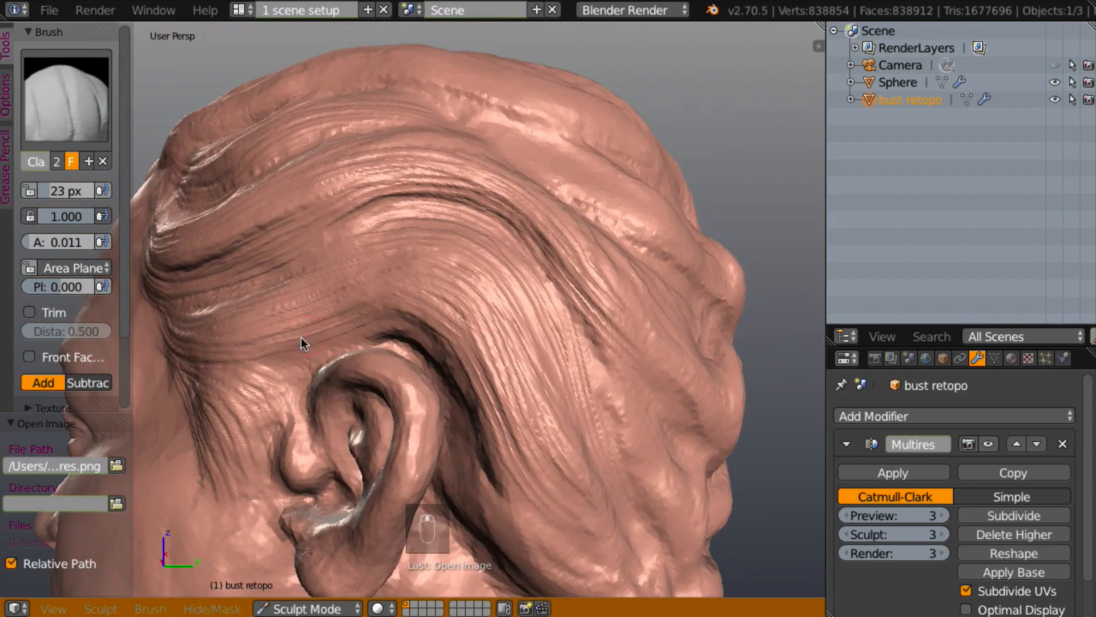
mouse_move(301, 338)
mouse_down()
mouse_move(412, 338)
mouse_move(453, 376)
mouse_move(512, 505)
mouse_up()
mouse_move(496, 405)
mouse_down()
mouse_move(545, 533)
mouse_move(572, 524)
mouse_up()
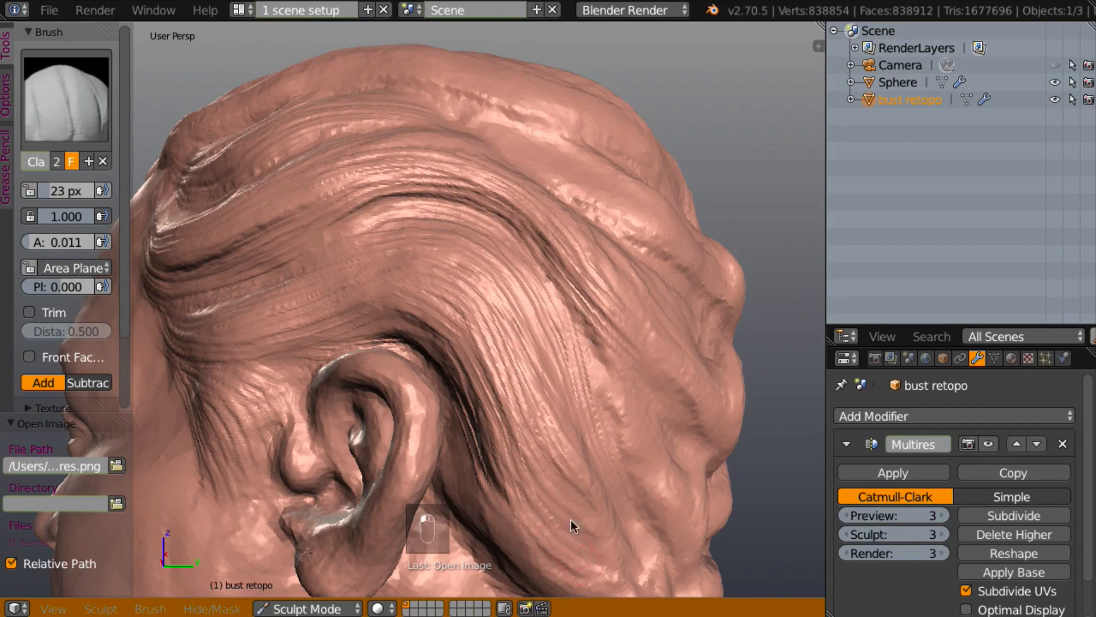
- Sculpt fibre strands along the hair edge directly behind the ear, running down toward the nape
mouse_move(574, 410)
middle_down()
mouse_move(572, 367)
mouse_move(553, 371)
mouse_move(594, 348)
mouse_move(457, 400)
middle_up()
mouse_move(441, 355)
mouse_down()
mouse_move(448, 387)
mouse_move(504, 465)
mouse_move(551, 495)
mouse_up()
drag(427, 401, 516, 513)
mouse_move(428, 402)
mouse_down()
mouse_move(464, 482)
mouse_move(568, 522)
mouse_up()
mouse_move(440, 411)
mouse_down()
mouse_move(507, 492)
mouse_move(557, 512)
mouse_up()
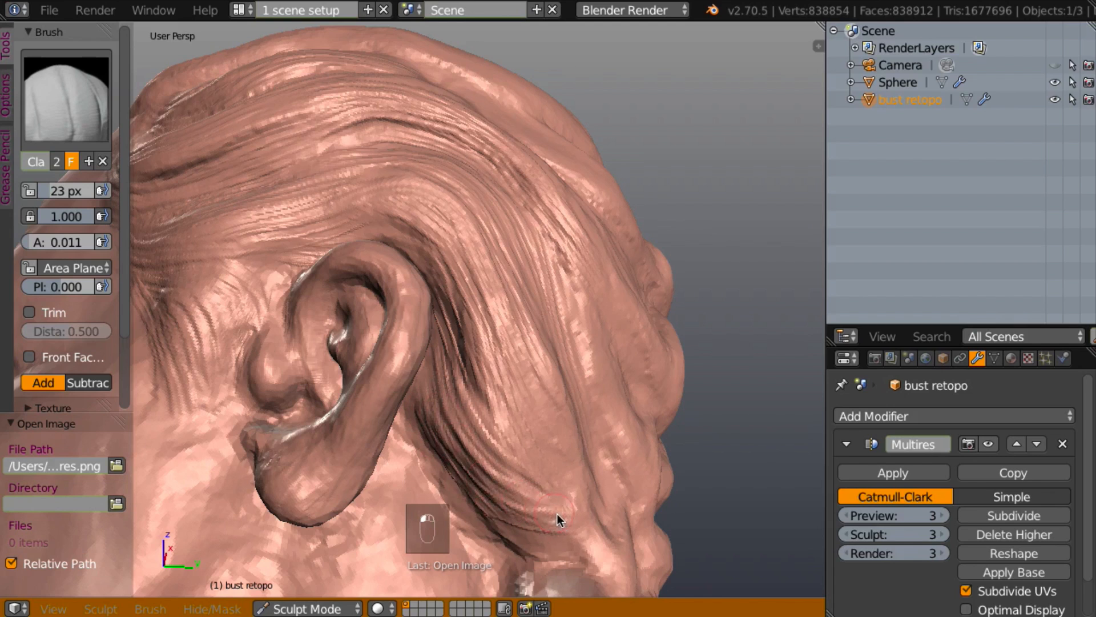
- Extend the strands over the lower end of the hair section behind the ear, where it gathers above the nape
mouse_move(430, 501)
middle_down()
mouse_move(392, 526)
mouse_move(544, 487)
middle_up()
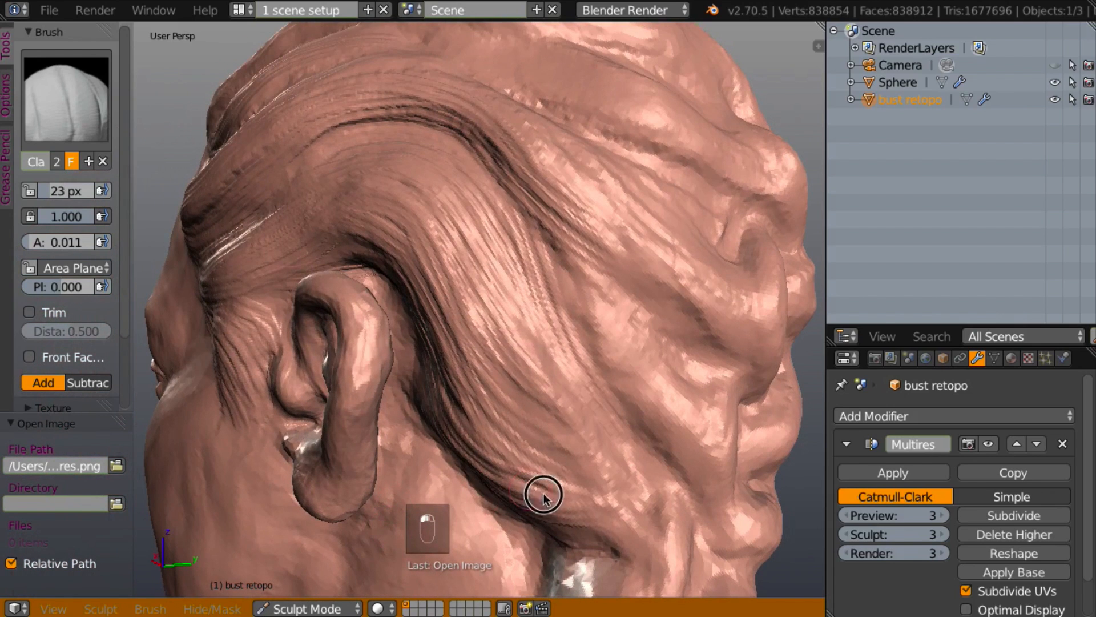
mouse_move(490, 452)
mouse_down()
mouse_move(577, 482)
mouse_move(617, 509)
mouse_up()
mouse_move(460, 435)
mouse_down()
mouse_move(554, 482)
mouse_move(625, 546)
mouse_up()
drag(550, 378, 628, 495)
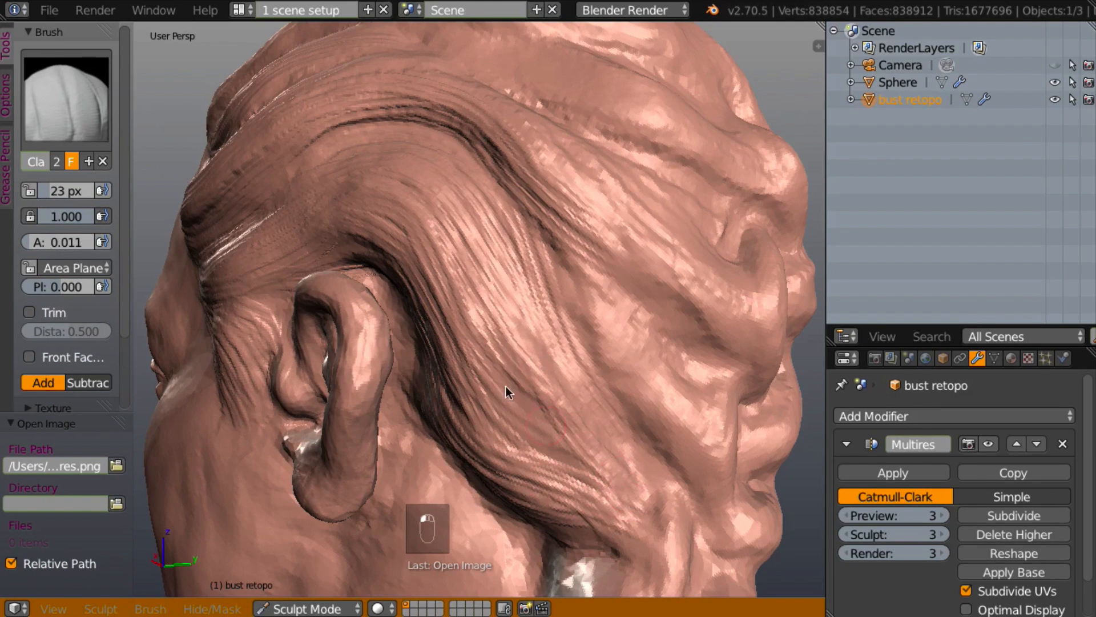
drag(507, 387, 611, 506)
- Sculpt parallel fibre strands down the raised lock on the back of the head and across its inner edge
mouse_move(531, 509)
middle_down()
mouse_move(503, 518)
mouse_move(586, 465)
mouse_move(543, 441)
middle_up()
mouse_move(608, 398)
middle_down()
mouse_move(540, 447)
mouse_move(576, 446)
mouse_move(522, 470)
mouse_move(565, 431)
mouse_move(560, 454)
mouse_move(573, 397)
mouse_move(557, 479)
mouse_move(550, 459)
middle_up()
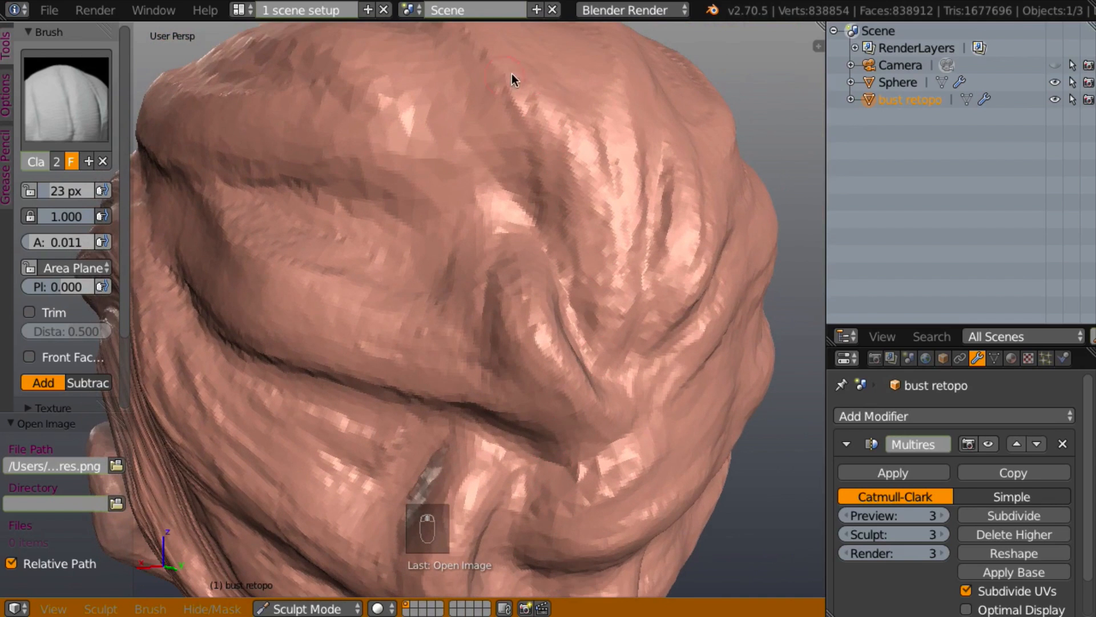
mouse_move(519, 75)
mouse_down()
mouse_move(569, 227)
mouse_move(568, 277)
mouse_up()
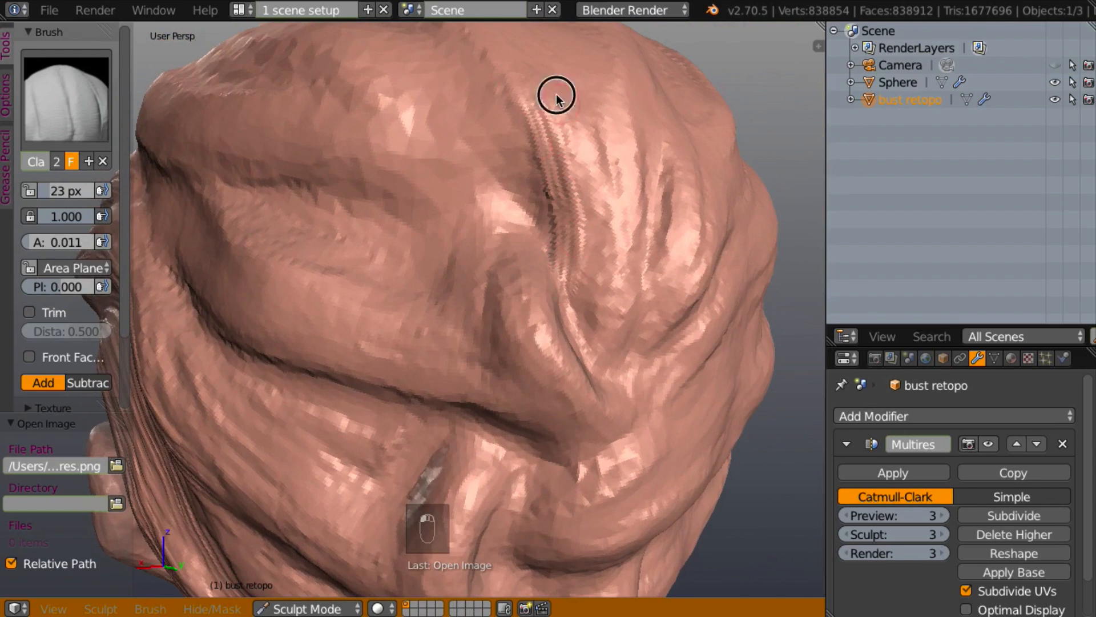
mouse_move(556, 93)
mouse_down()
mouse_move(585, 263)
mouse_move(577, 298)
mouse_up()
mouse_move(596, 94)
mouse_down()
mouse_move(609, 230)
mouse_move(590, 327)
mouse_up()
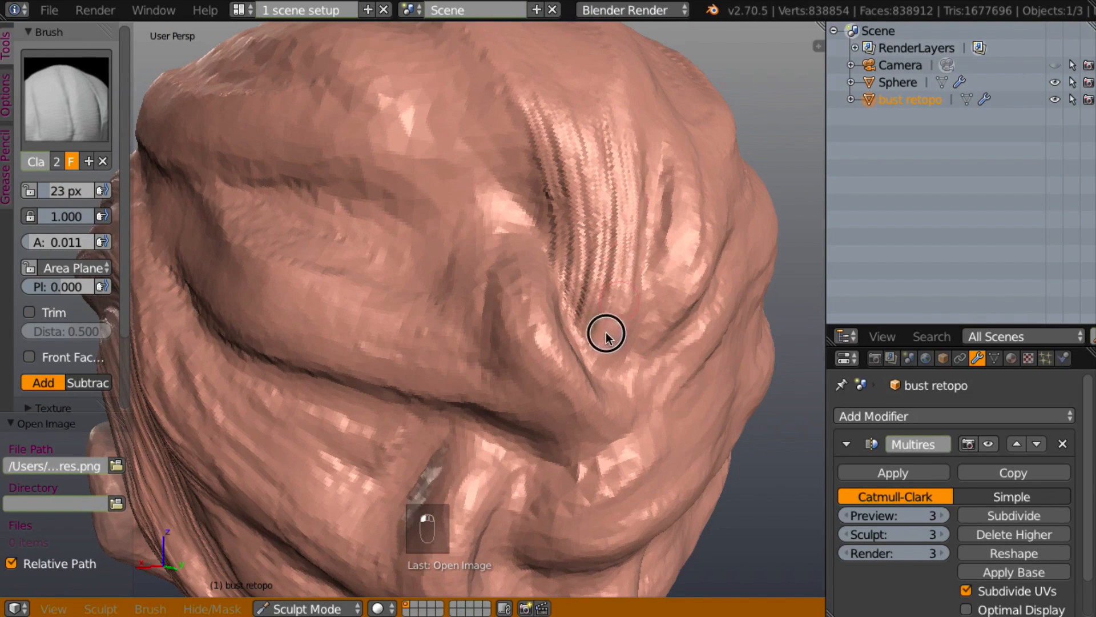
mouse_move(573, 302)
middle_down()
mouse_move(492, 325)
mouse_move(503, 294)
mouse_move(630, 193)
middle_up()
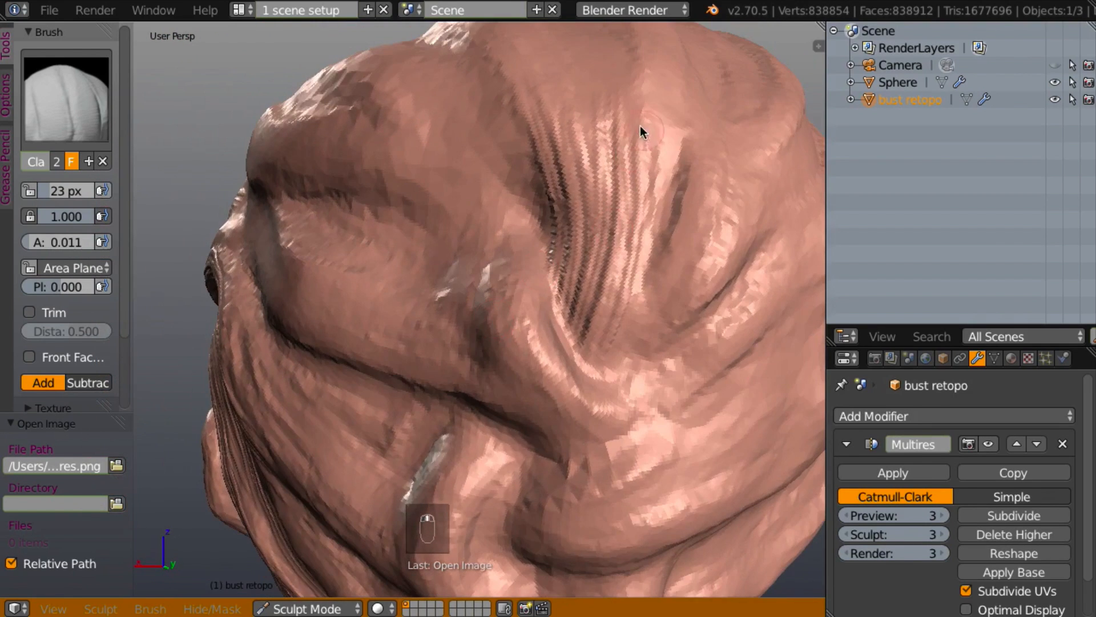
mouse_move(660, 153)
mouse_down()
mouse_move(638, 271)
mouse_move(611, 335)
mouse_move(636, 286)
mouse_move(605, 354)
mouse_up()
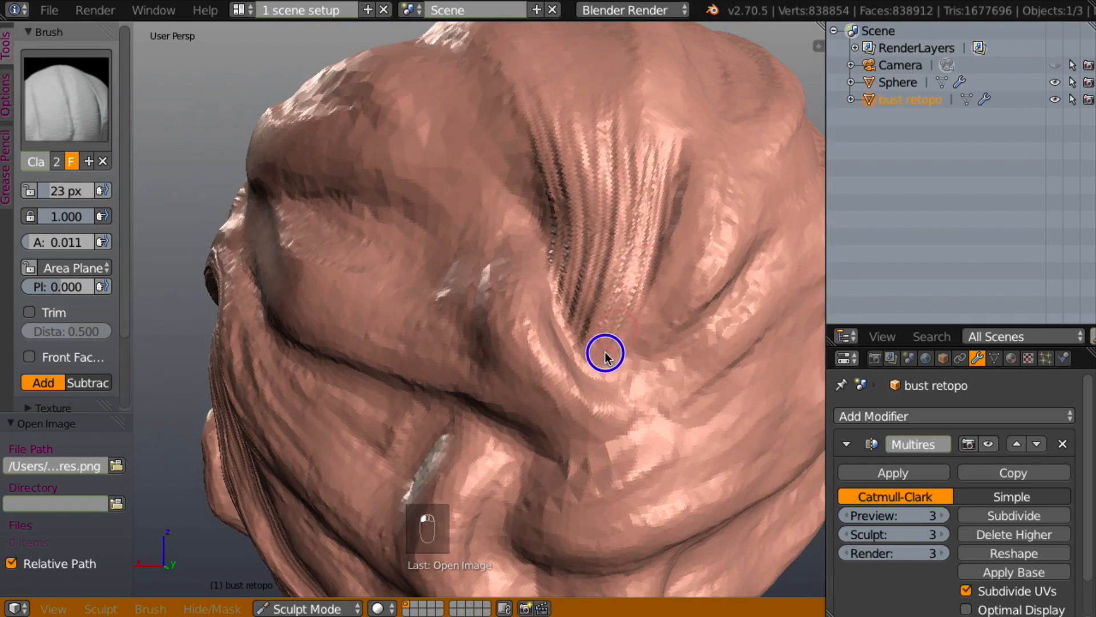
mouse_move(666, 205)
middle_down()
mouse_move(716, 164)
mouse_move(689, 218)
mouse_move(522, 112)
middle_up()
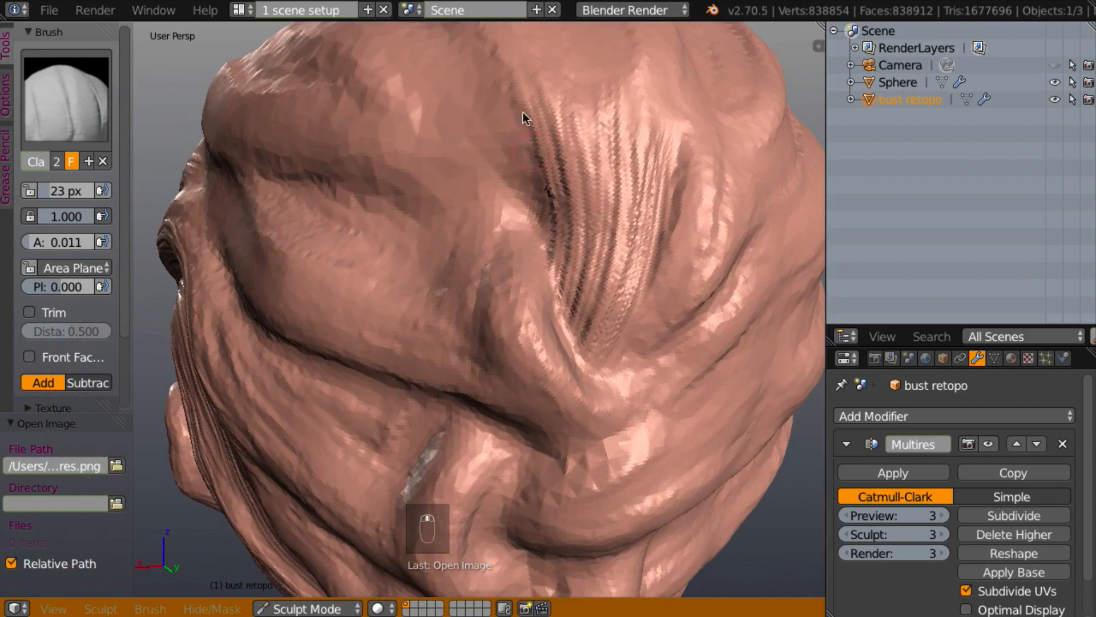
drag(482, 84, 531, 231)
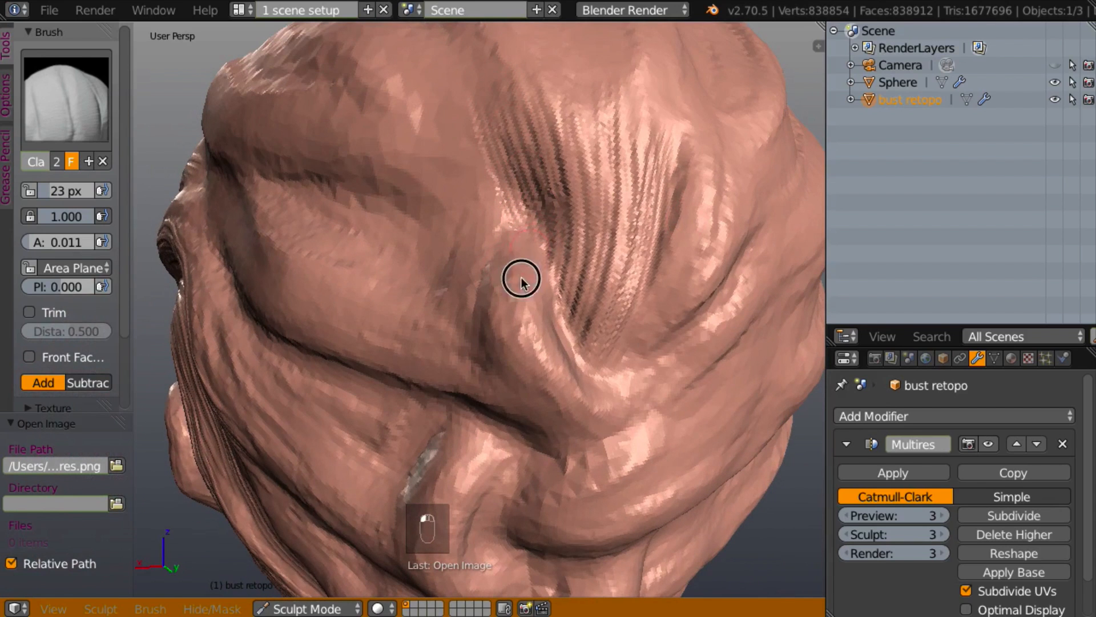
- Sculpt fine hair strands along the short curved lock beside the striated upper lock, following its bend with the 23 px textured brush
mouse_move(522, 279)
mouse_down()
mouse_move(531, 337)
mouse_move(598, 407)
mouse_up()
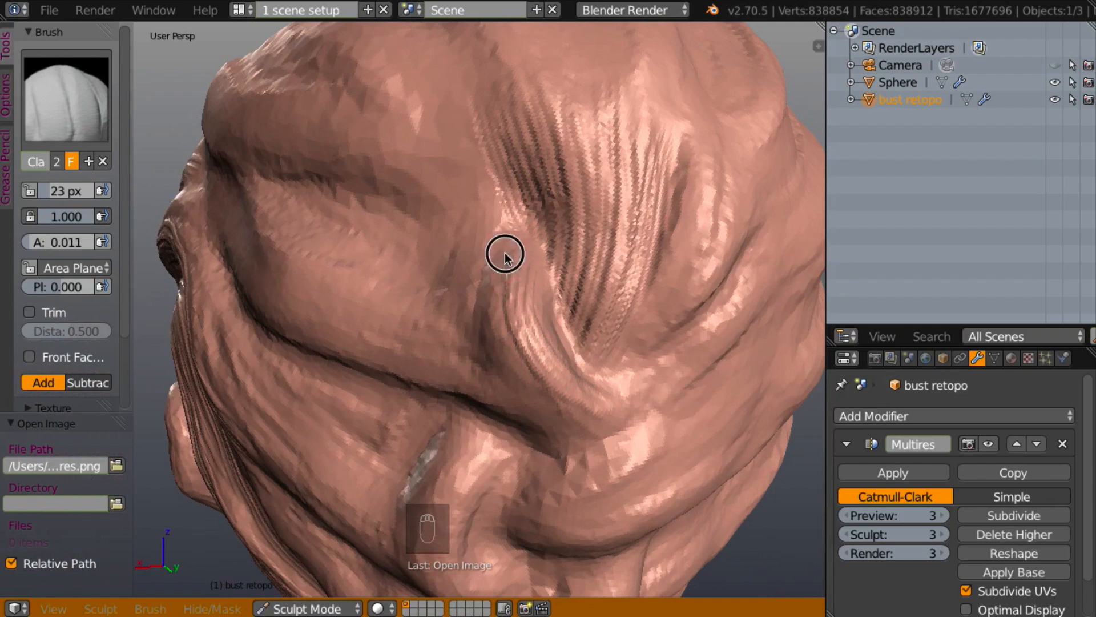
mouse_move(506, 255)
mouse_down()
mouse_move(533, 369)
mouse_move(601, 422)
mouse_up()
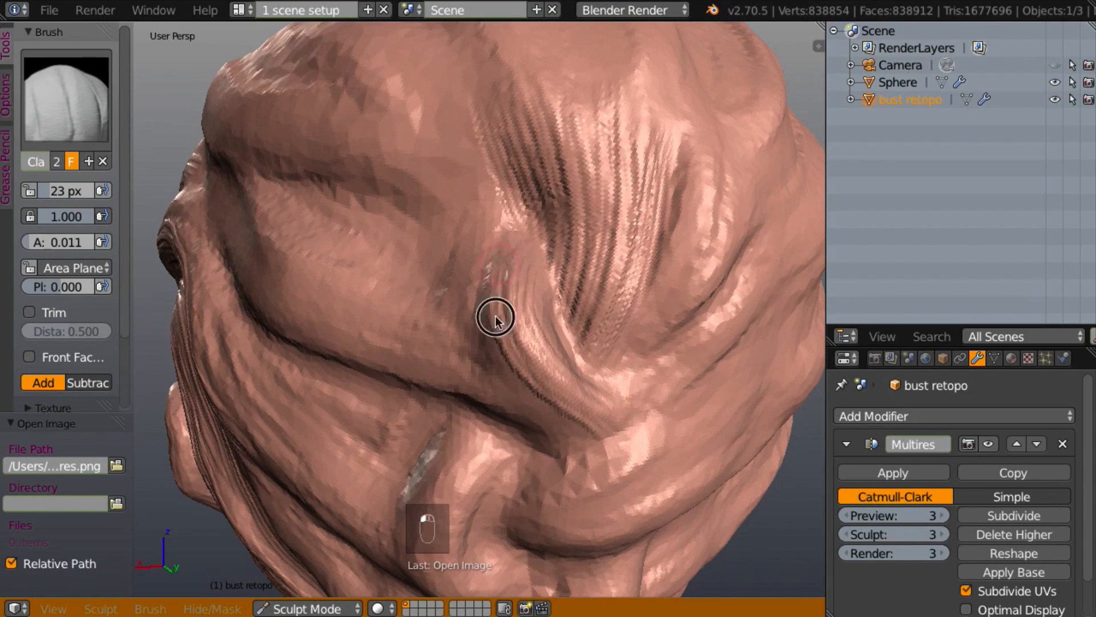
mouse_move(496, 316)
mouse_down()
mouse_move(557, 411)
mouse_move(591, 424)
mouse_up()
middle_drag(633, 278, 611, 270)
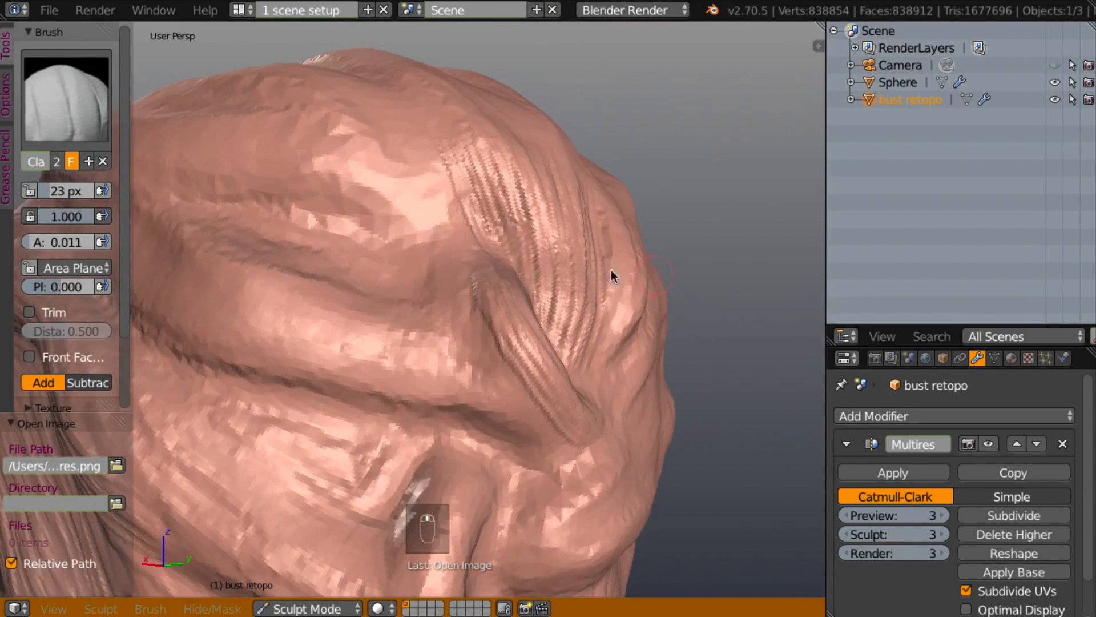
mouse_move(472, 268)
mouse_down()
mouse_move(496, 392)
mouse_move(555, 454)
mouse_up()
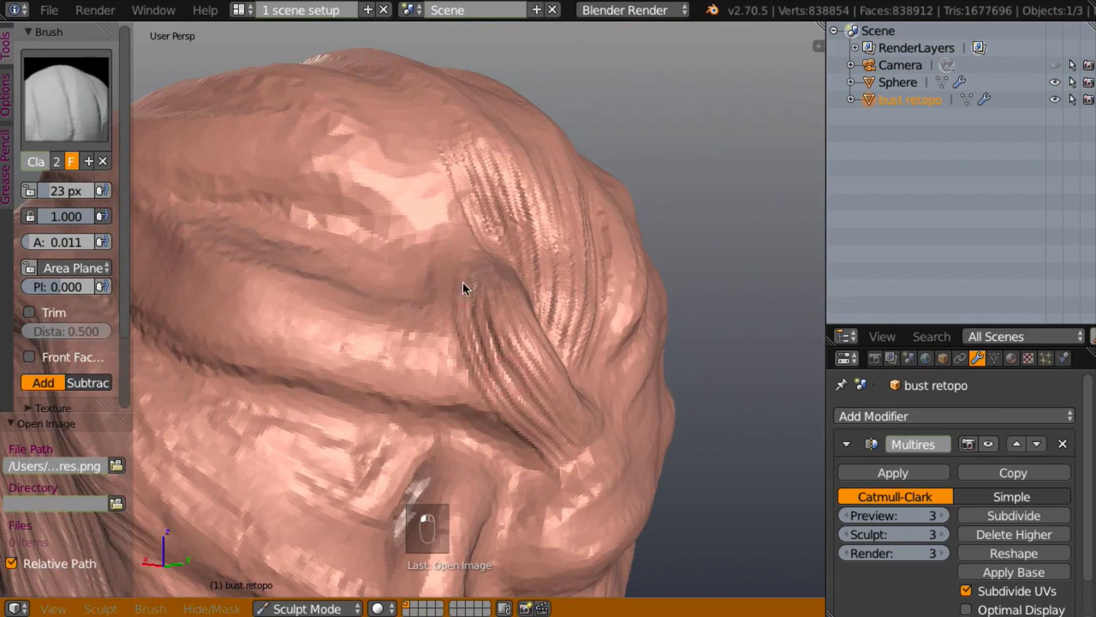
drag(461, 353, 515, 454)
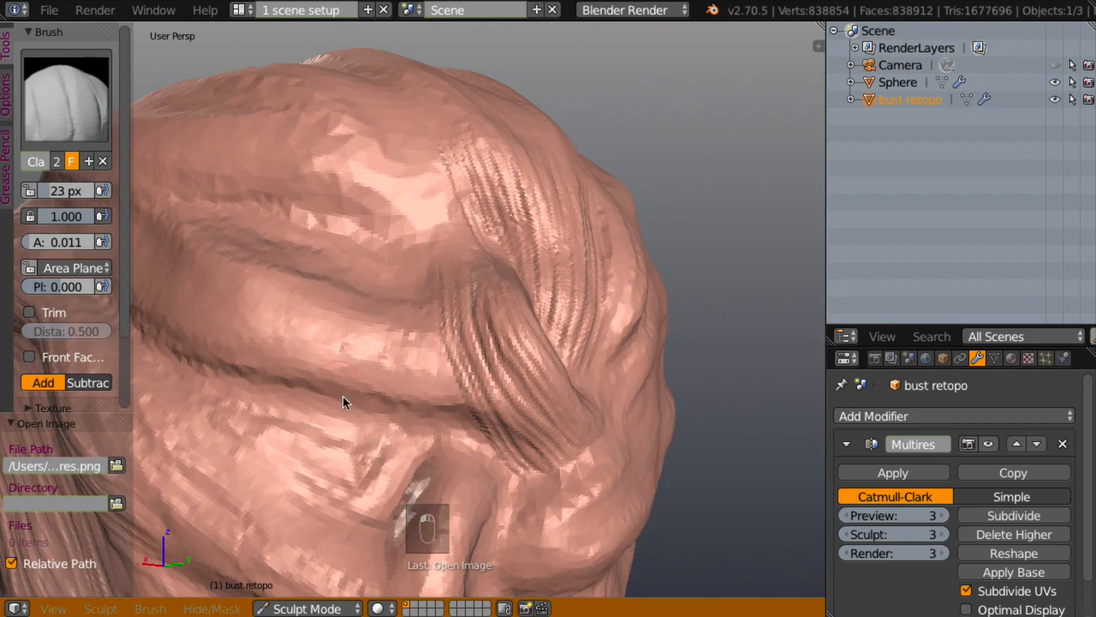
- Brush lengthwise strands along the lower half of the wide sideways lock, running them into the base of the short curved lock
middle_drag(342, 396, 341, 376)
mouse_move(188, 309)
mouse_down()
mouse_move(215, 345)
mouse_move(328, 382)
mouse_move(454, 396)
mouse_move(294, 350)
mouse_move(416, 375)
mouse_move(423, 364)
mouse_up()
drag(222, 290, 438, 367)
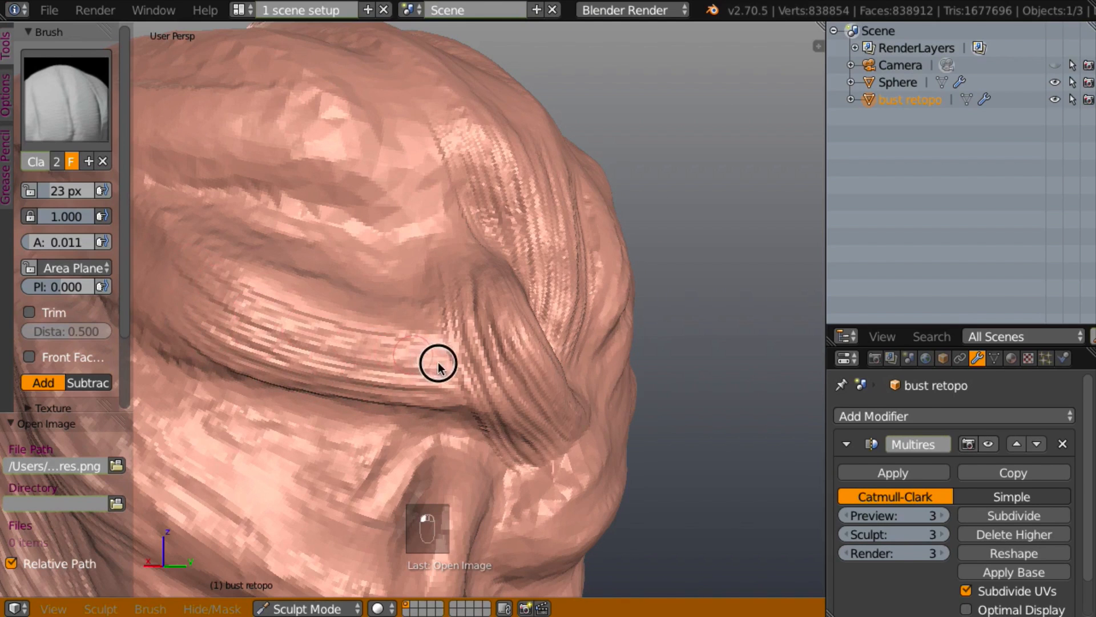
mouse_move(320, 361)
middle_down()
mouse_move(300, 396)
mouse_move(470, 374)
middle_up()
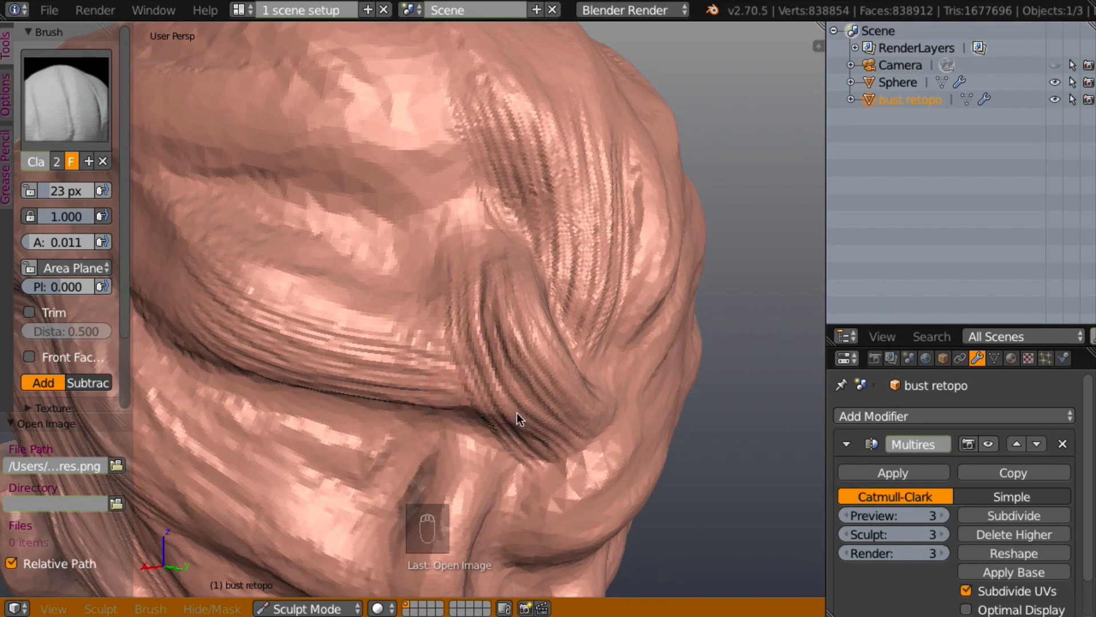
mouse_move(382, 382)
mouse_down()
mouse_move(443, 379)
mouse_move(559, 435)
mouse_up()
mouse_move(381, 386)
mouse_down()
mouse_move(472, 404)
mouse_move(536, 441)
mouse_up()
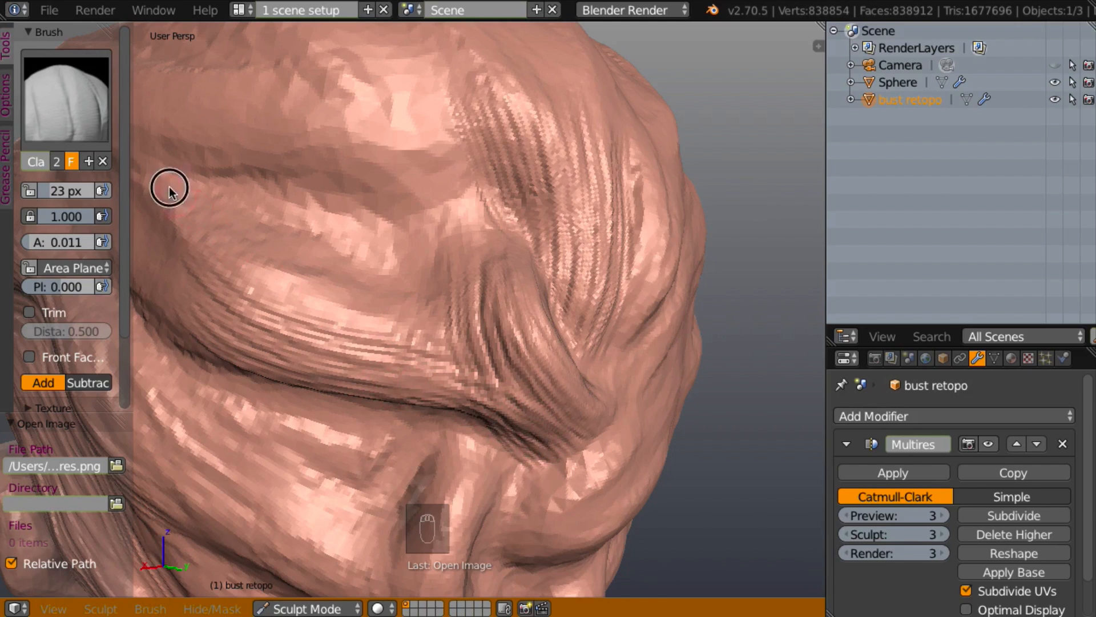
- Fill the upper half of the wide sideways lock with strands that sweep down toward the short curved lock
mouse_move(170, 188)
mouse_down()
mouse_move(269, 281)
mouse_move(415, 326)
mouse_up()
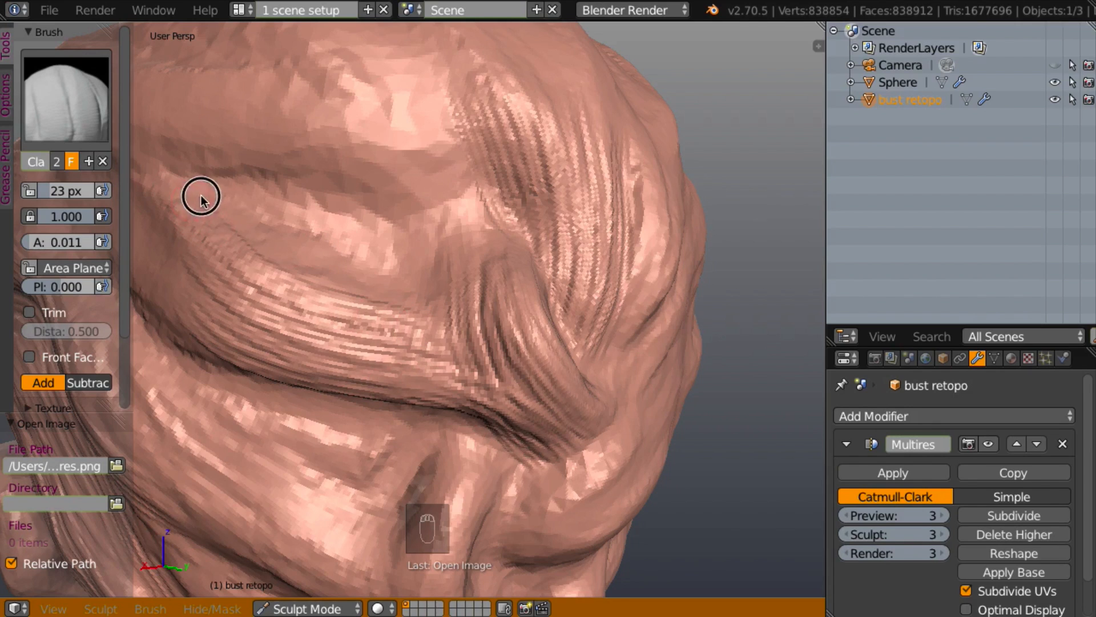
mouse_move(201, 197)
mouse_down()
mouse_move(313, 271)
mouse_move(423, 302)
mouse_up()
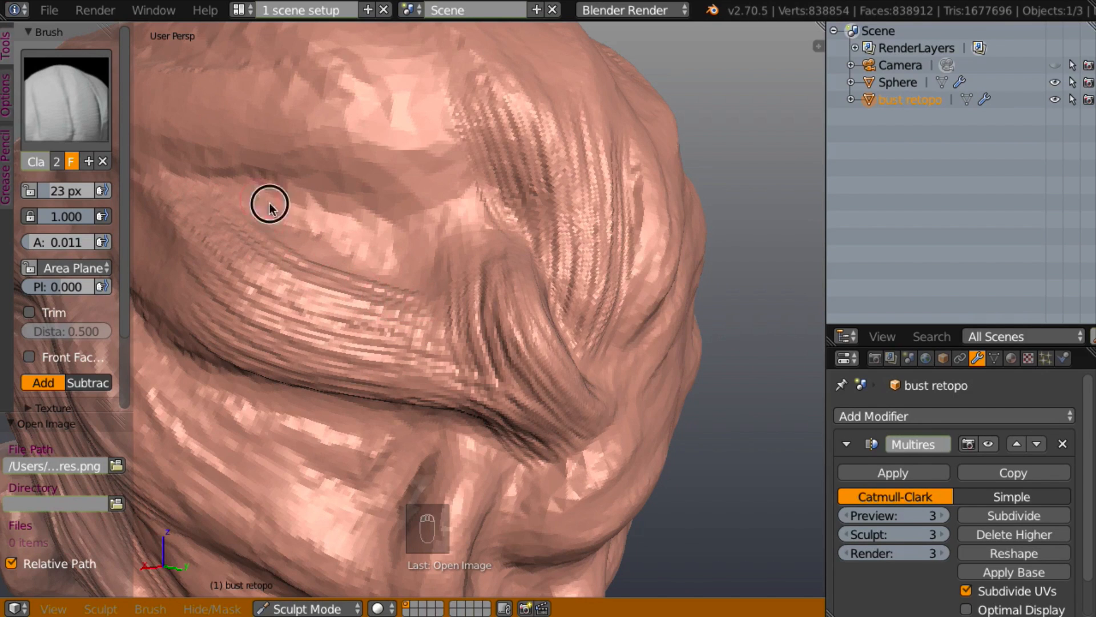
drag(269, 206, 425, 292)
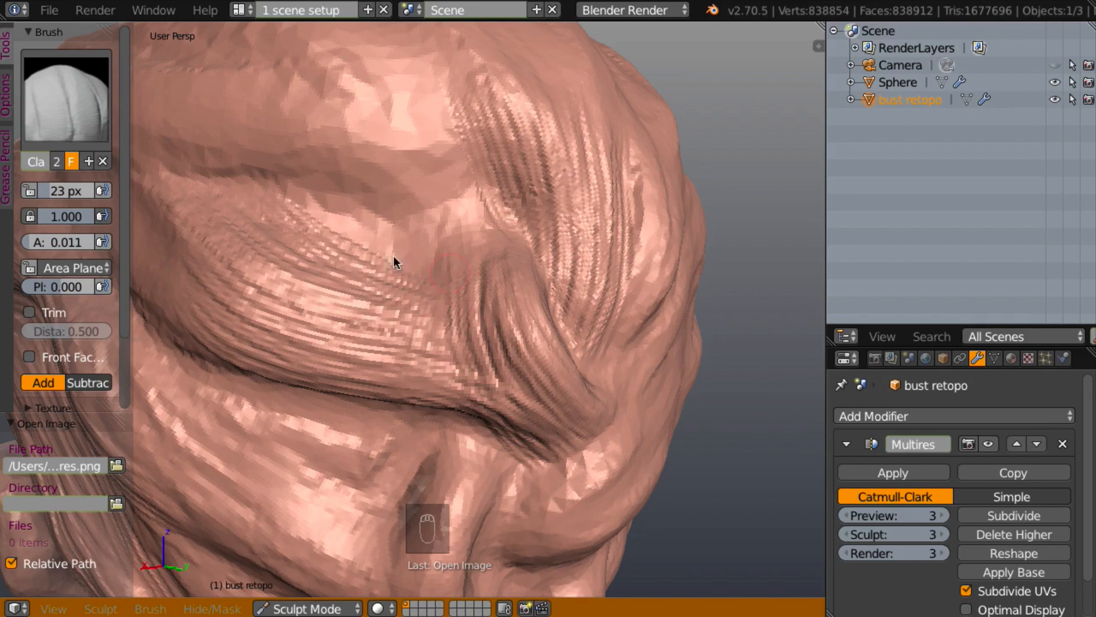
drag(330, 220, 417, 269)
drag(320, 200, 400, 241)
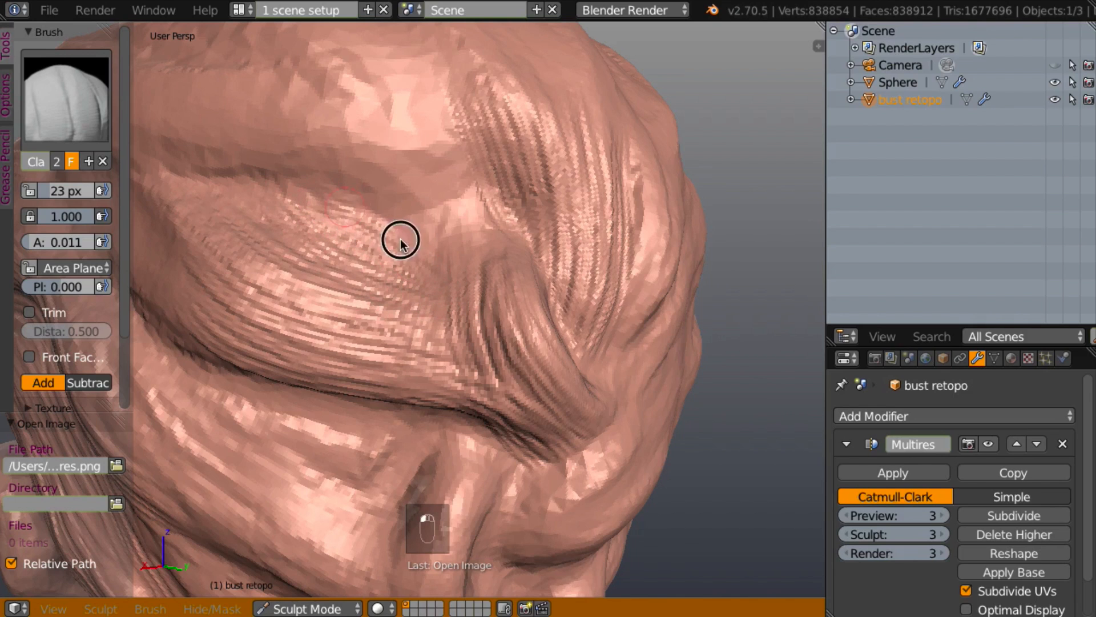
- Cover the vertical curled lock beside the white patch with strands from its top to its lower tip, including both side edges
mouse_move(493, 334)
middle_down()
mouse_move(505, 276)
mouse_move(505, 286)
middle_up()
mouse_move(540, 355)
middle_down()
mouse_move(582, 247)
mouse_move(558, 259)
mouse_move(533, 310)
mouse_move(554, 249)
middle_up()
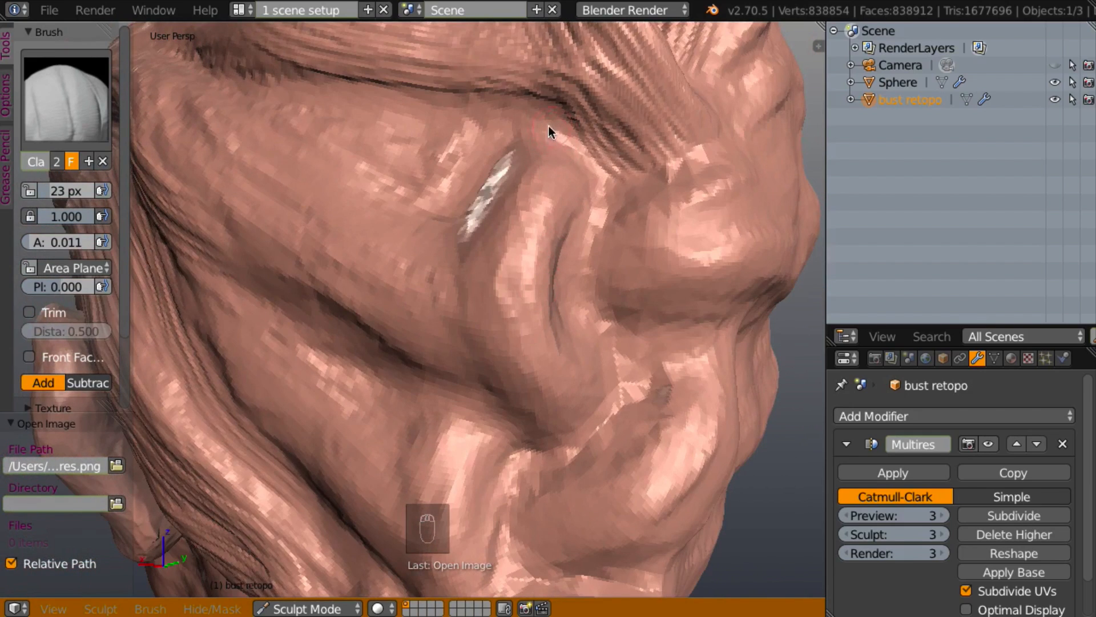
mouse_move(549, 132)
mouse_down()
mouse_move(499, 213)
mouse_move(539, 135)
mouse_move(481, 284)
mouse_move(509, 365)
mouse_move(549, 419)
mouse_up()
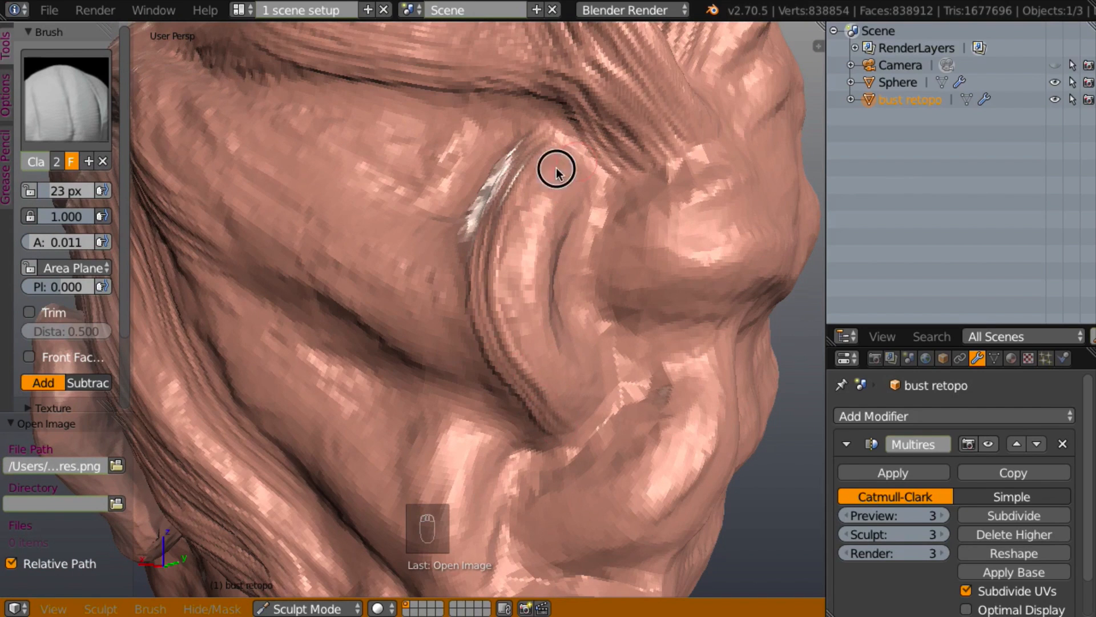
mouse_move(556, 170)
mouse_down()
mouse_move(512, 291)
mouse_move(555, 406)
mouse_up()
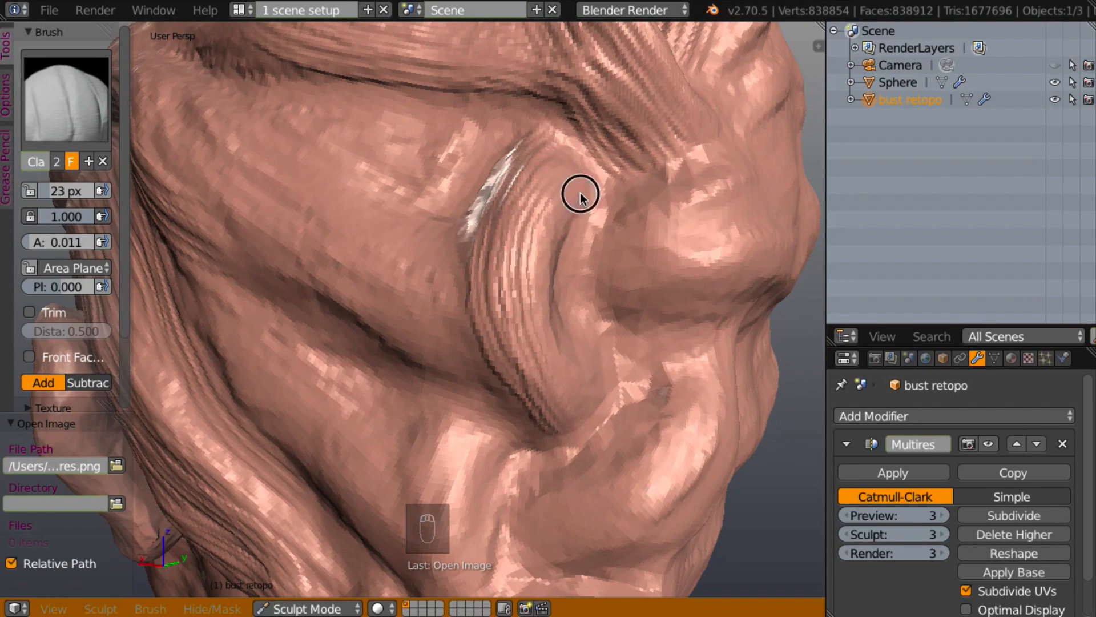
mouse_move(580, 195)
mouse_down()
mouse_move(540, 323)
mouse_move(575, 412)
mouse_up()
mouse_move(509, 395)
middle_down()
mouse_move(424, 399)
mouse_move(504, 333)
middle_up()
mouse_move(615, 198)
mouse_down()
mouse_move(557, 251)
mouse_move(577, 362)
mouse_move(621, 417)
mouse_up()
mouse_move(613, 197)
mouse_down()
mouse_move(579, 275)
mouse_move(629, 403)
mouse_up()
mouse_move(642, 297)
middle_down()
mouse_move(684, 286)
mouse_move(591, 244)
middle_up()
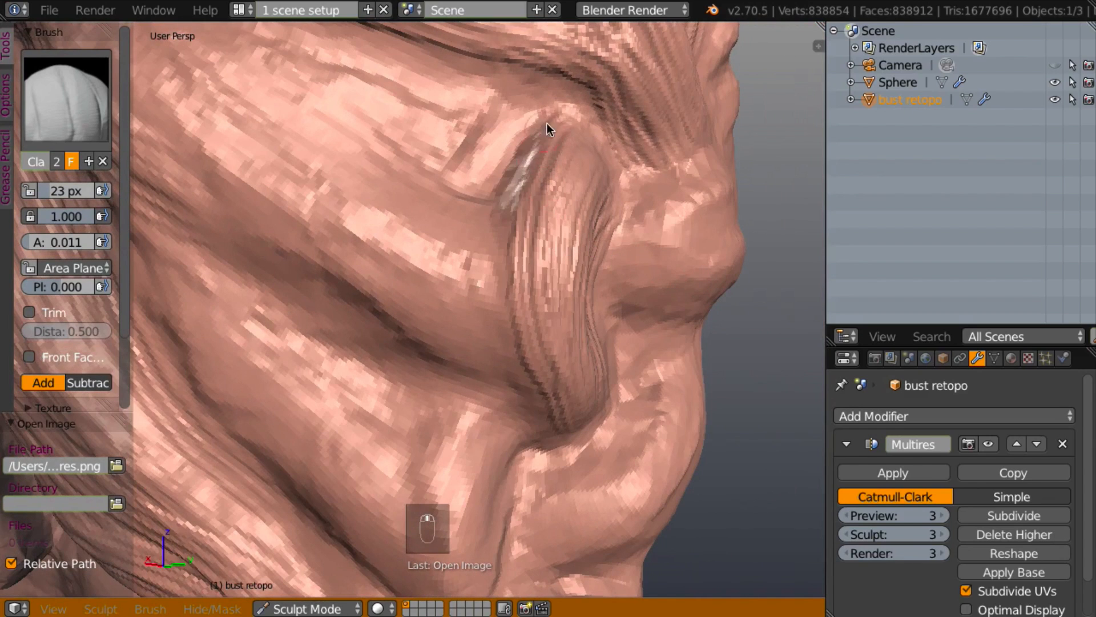
mouse_move(547, 123)
mouse_down()
mouse_move(508, 213)
mouse_move(518, 326)
mouse_move(562, 432)
mouse_up()
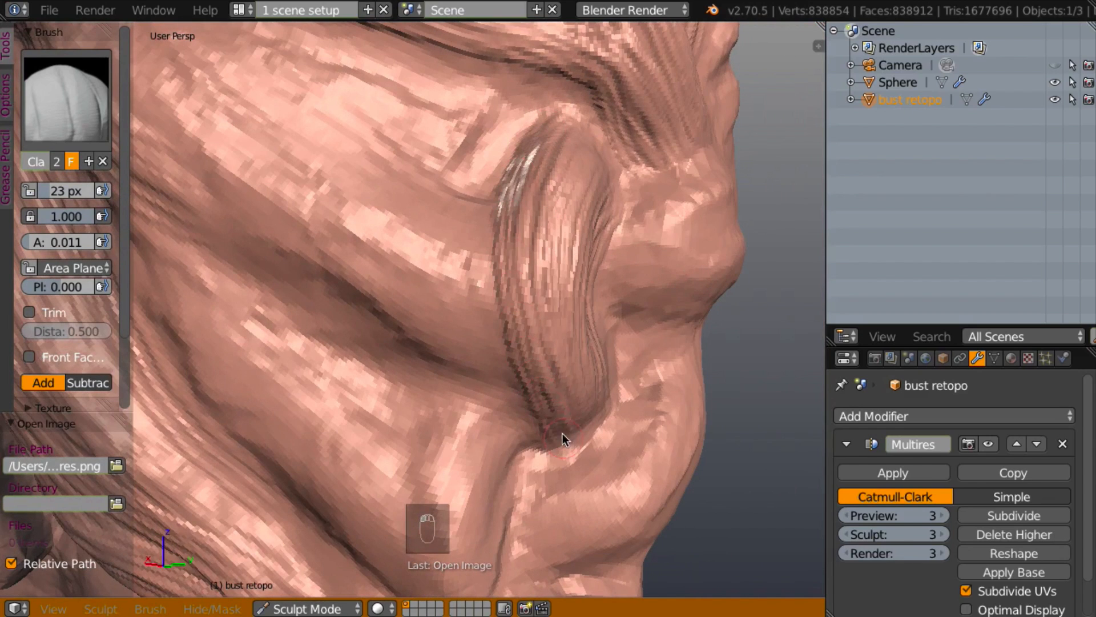
- Texture the broad diagonal lock behind the curled lock with parallel strands, working from its lower edge up to its upper edge
middle_drag(485, 384, 327, 241)
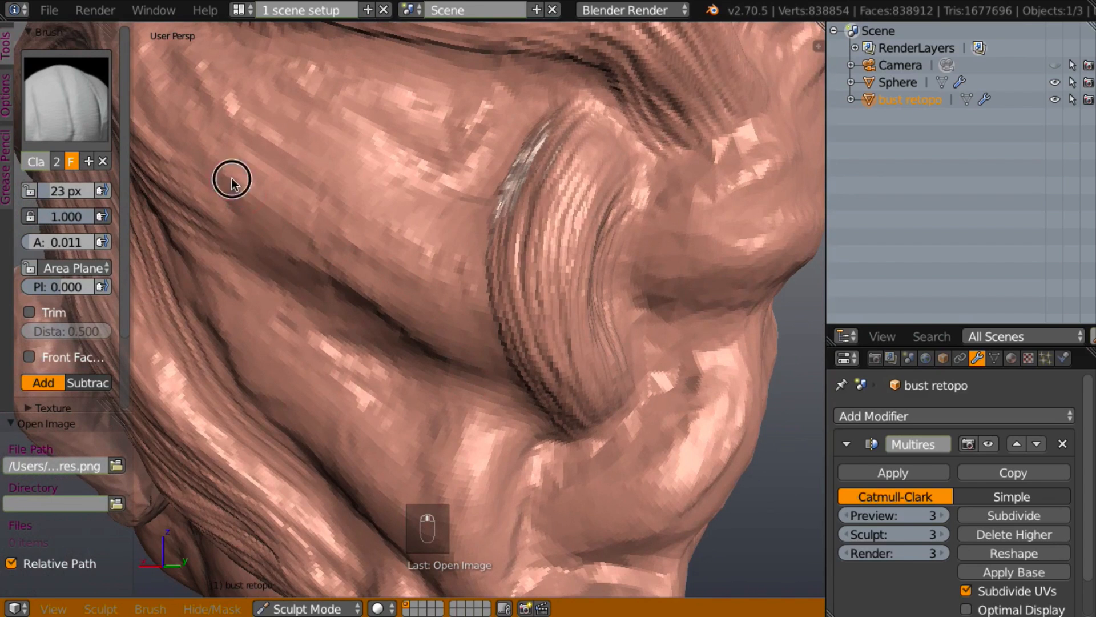
mouse_move(231, 179)
mouse_down()
mouse_move(343, 277)
mouse_move(528, 384)
mouse_up()
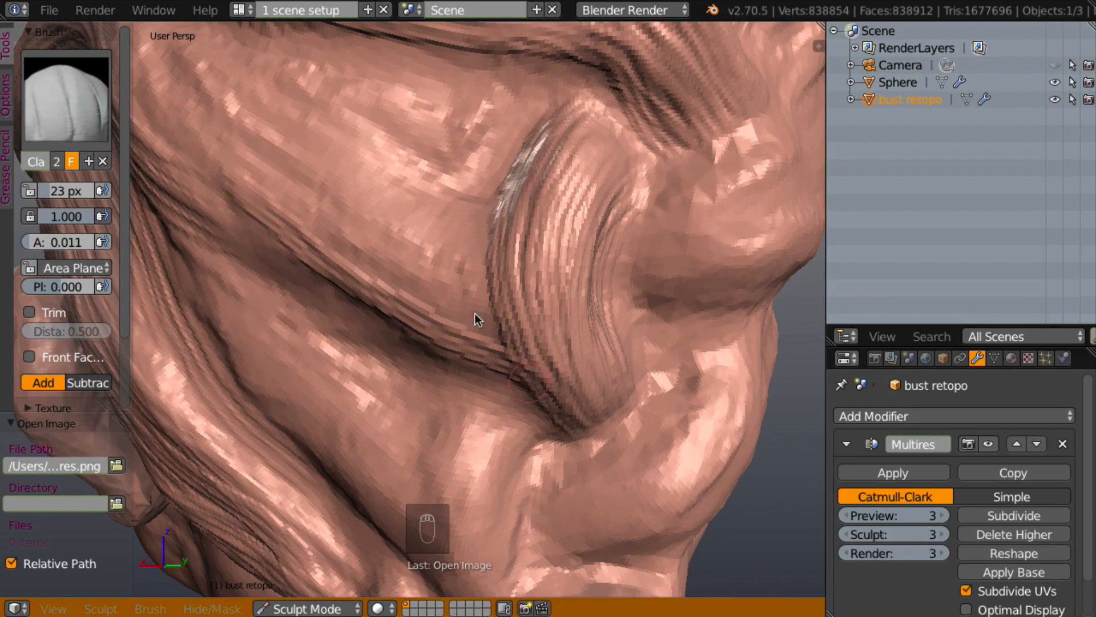
drag(240, 139, 356, 255)
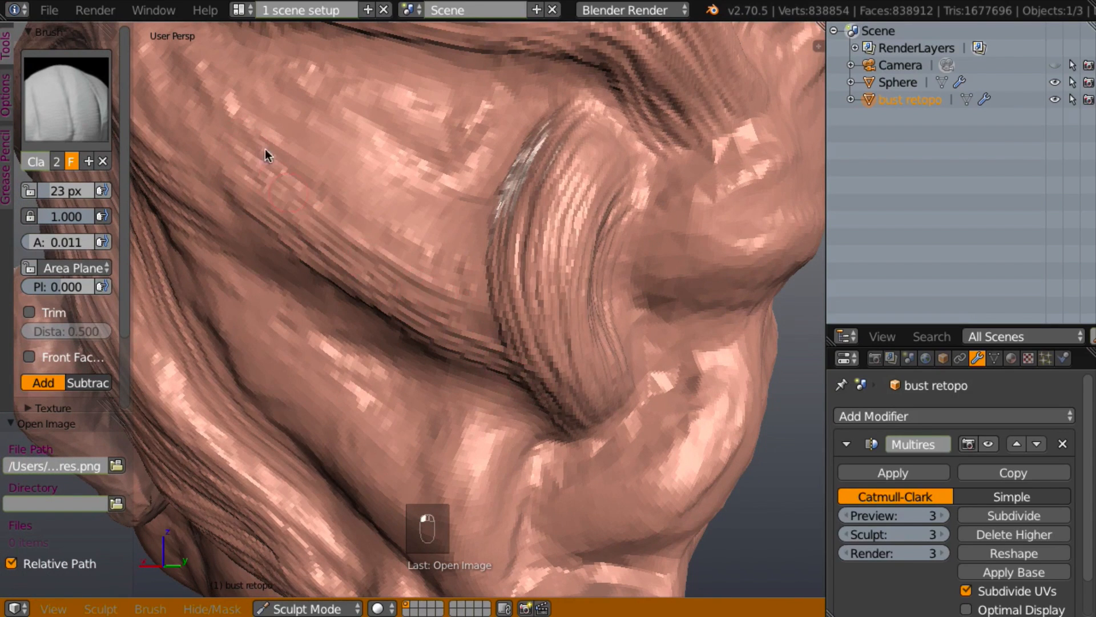
drag(341, 206, 470, 283)
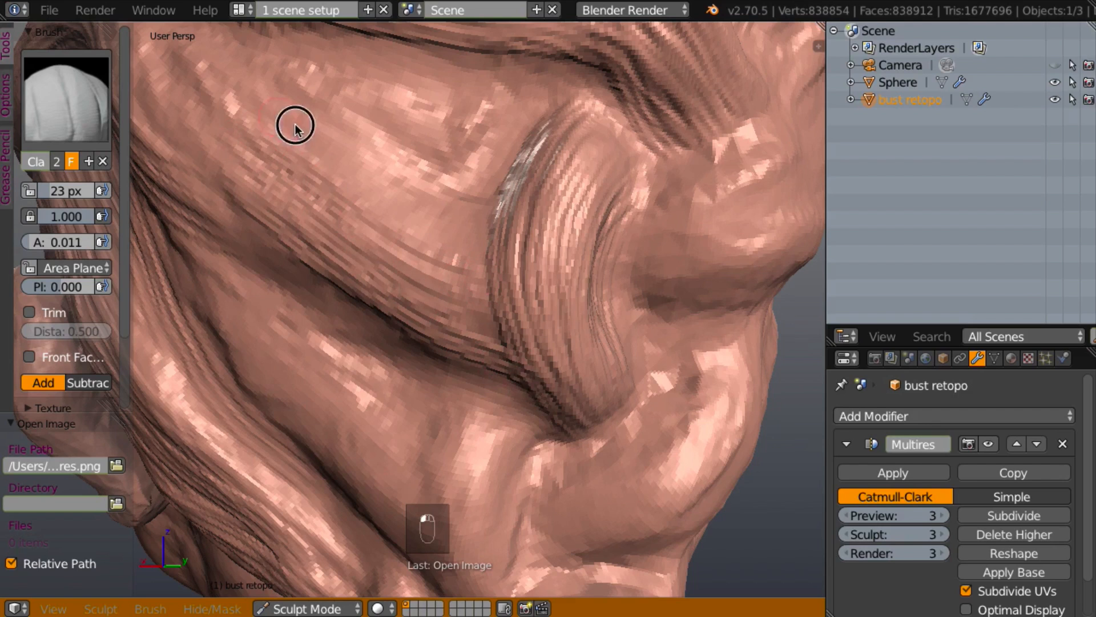
drag(296, 128, 484, 251)
mouse_move(282, 69)
mouse_down()
mouse_move(338, 122)
mouse_move(452, 186)
mouse_up()
mouse_move(329, 90)
mouse_down()
mouse_move(367, 98)
mouse_move(475, 158)
mouse_up()
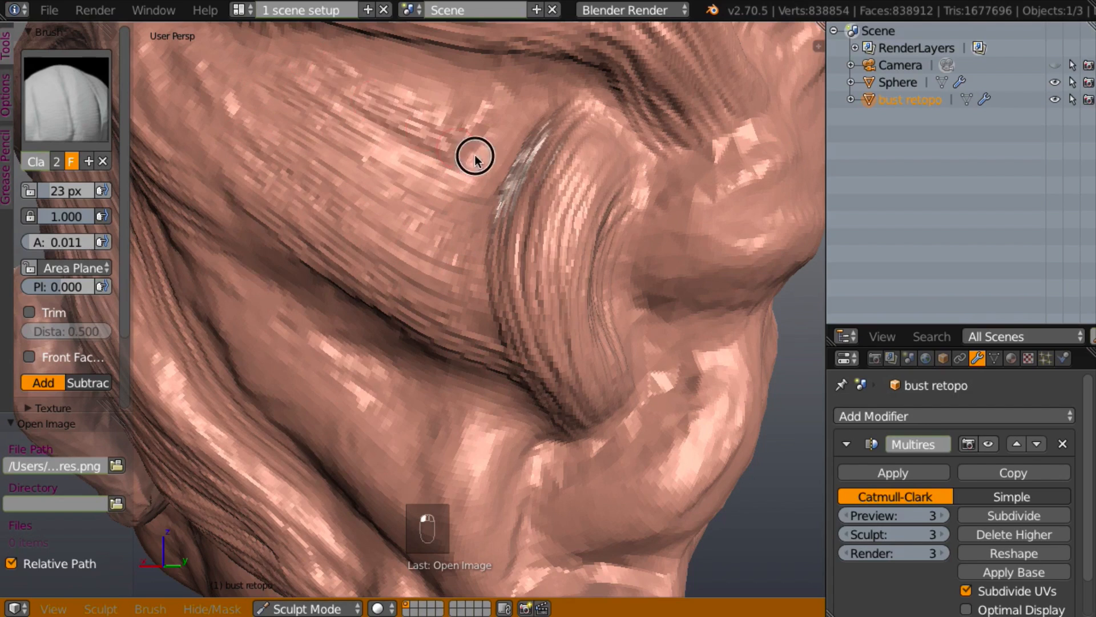
drag(352, 64, 519, 130)
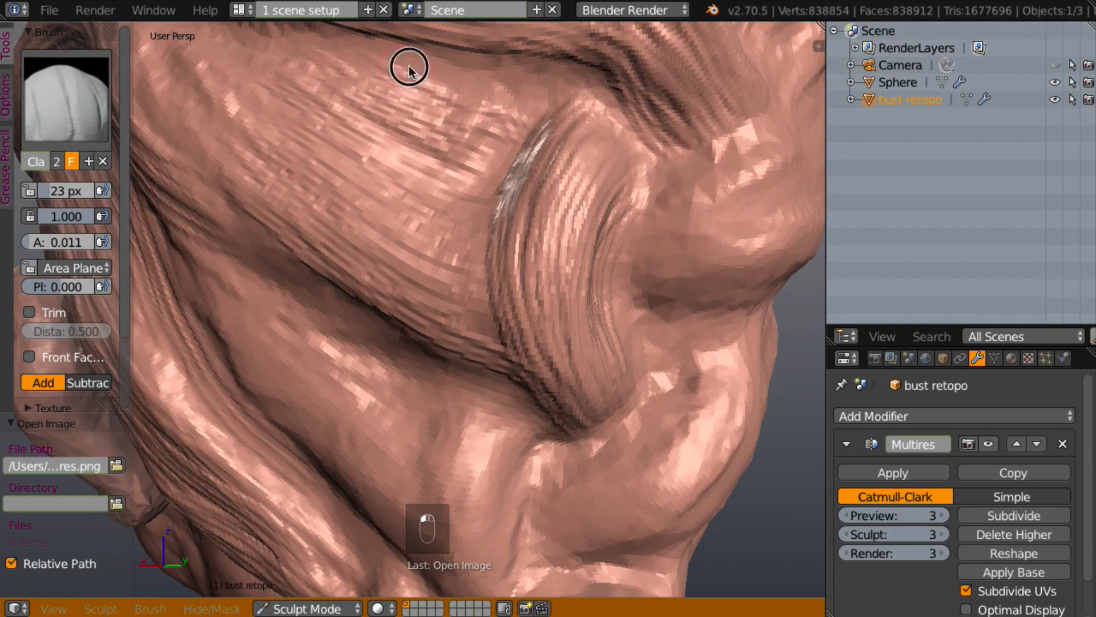
drag(409, 68, 536, 95)
- Reinforce the strands along the broad diagonal lock's lower edge and carry them under the curled lock's lower tip
middle_drag(601, 280, 588, 231)
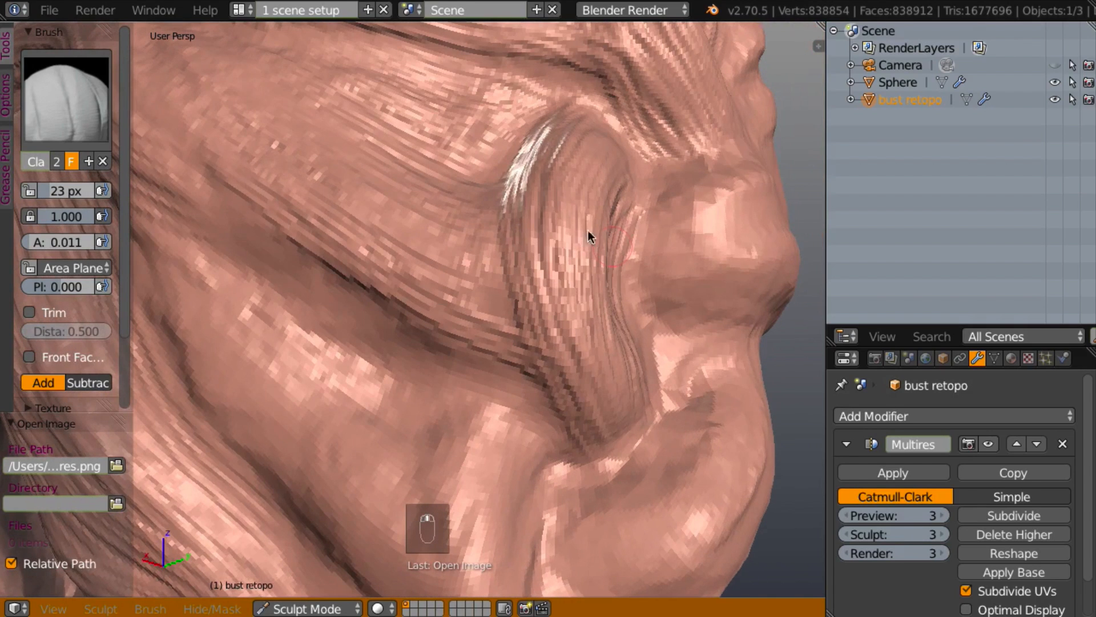
mouse_move(291, 211)
mouse_down()
mouse_move(482, 335)
mouse_move(545, 418)
mouse_up()
mouse_move(357, 237)
mouse_down()
mouse_move(521, 332)
mouse_move(590, 406)
mouse_up()
mouse_move(342, 186)
mouse_down()
mouse_move(457, 254)
mouse_move(532, 329)
mouse_up()
drag(586, 407, 588, 409)
mouse_move(533, 359)
middle_down()
mouse_move(331, 374)
mouse_move(424, 375)
middle_up()
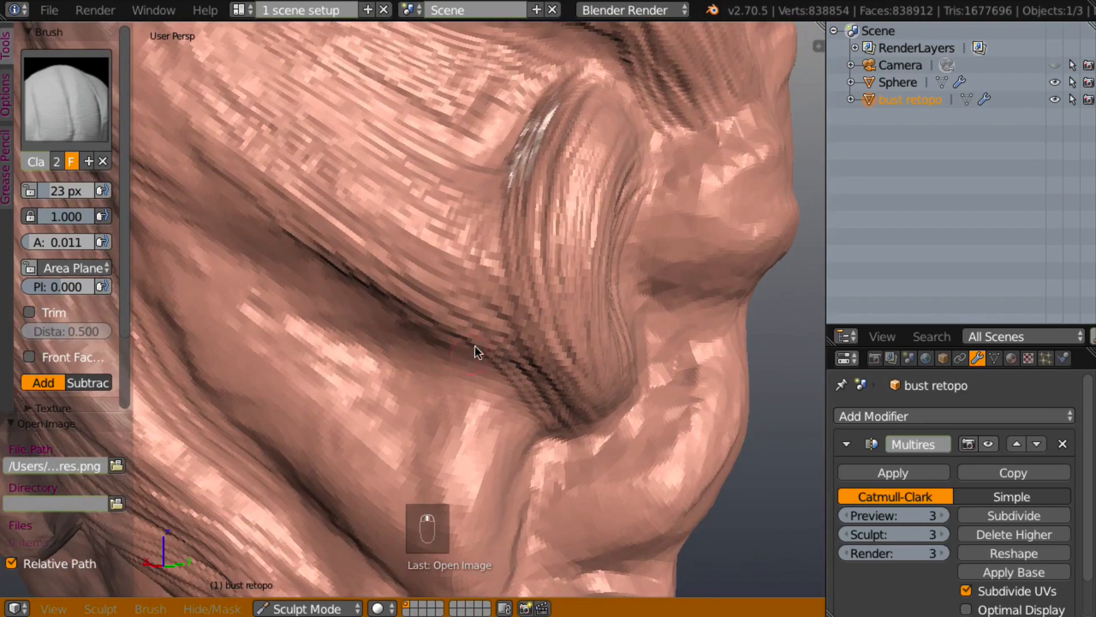
- Add strands along the deep crease beneath the broad diagonal lock, covering the upper edge of the next lock down
mouse_move(475, 346)
middle_down()
mouse_move(489, 340)
mouse_move(390, 244)
middle_up()
mouse_move(219, 94)
mouse_down()
mouse_move(355, 142)
mouse_move(552, 271)
mouse_up()
mouse_move(263, 118)
mouse_down()
mouse_move(525, 283)
mouse_move(597, 303)
mouse_up()
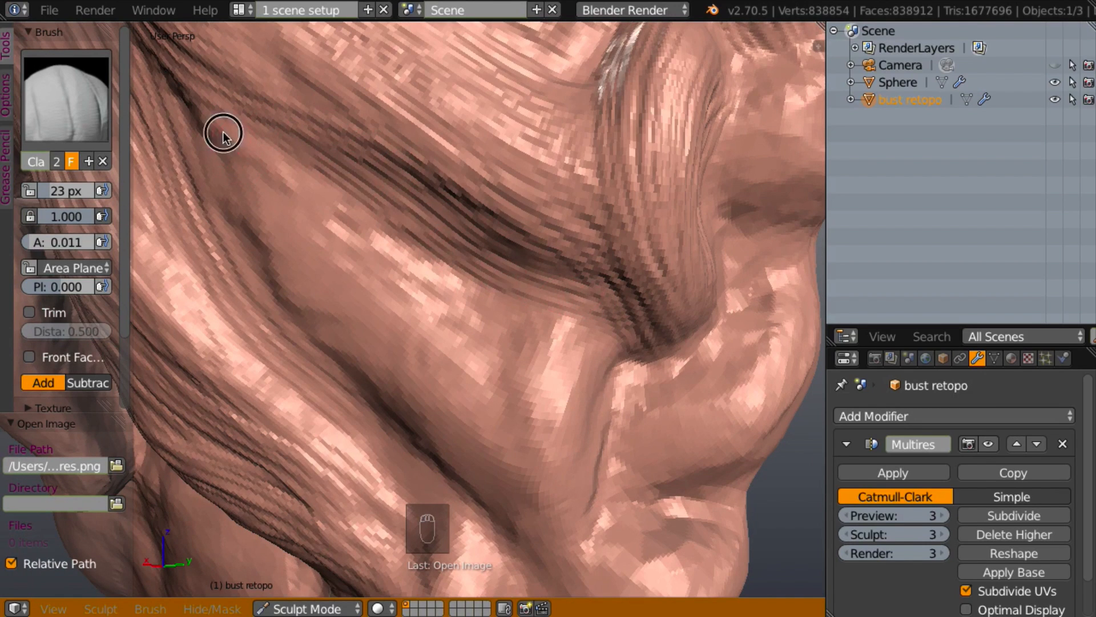
- Sculpt strands down the lower edge of the next diagonal lock, along the dark groove separating it from the locks below
mouse_move(217, 131)
mouse_down()
mouse_move(259, 242)
mouse_move(361, 340)
mouse_up()
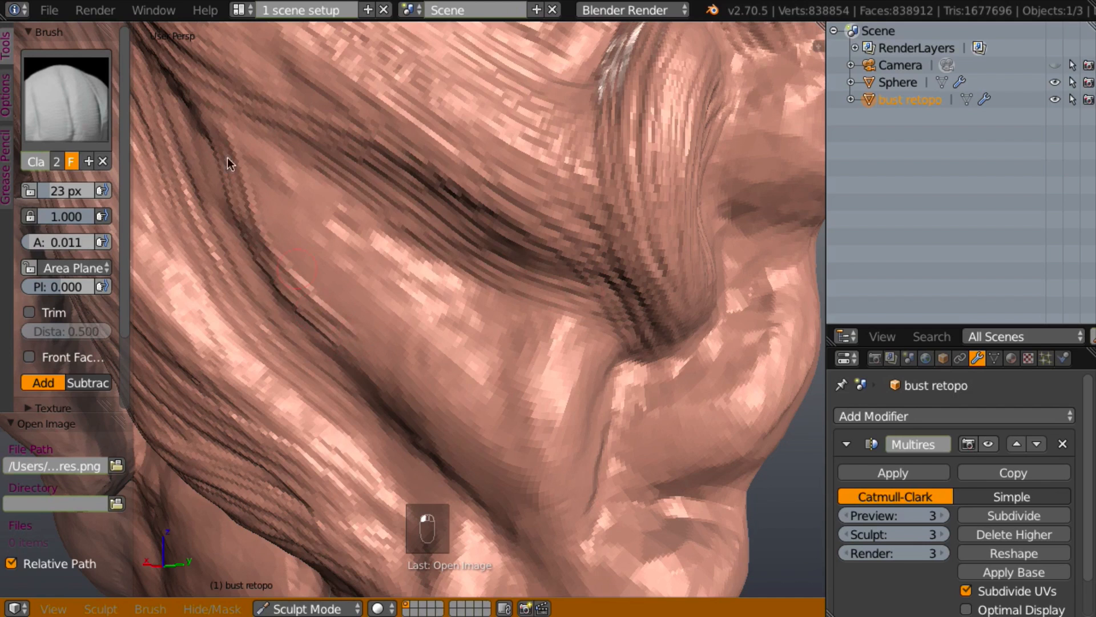
mouse_move(241, 141)
mouse_down()
mouse_move(294, 284)
mouse_move(370, 374)
mouse_move(413, 394)
mouse_up()
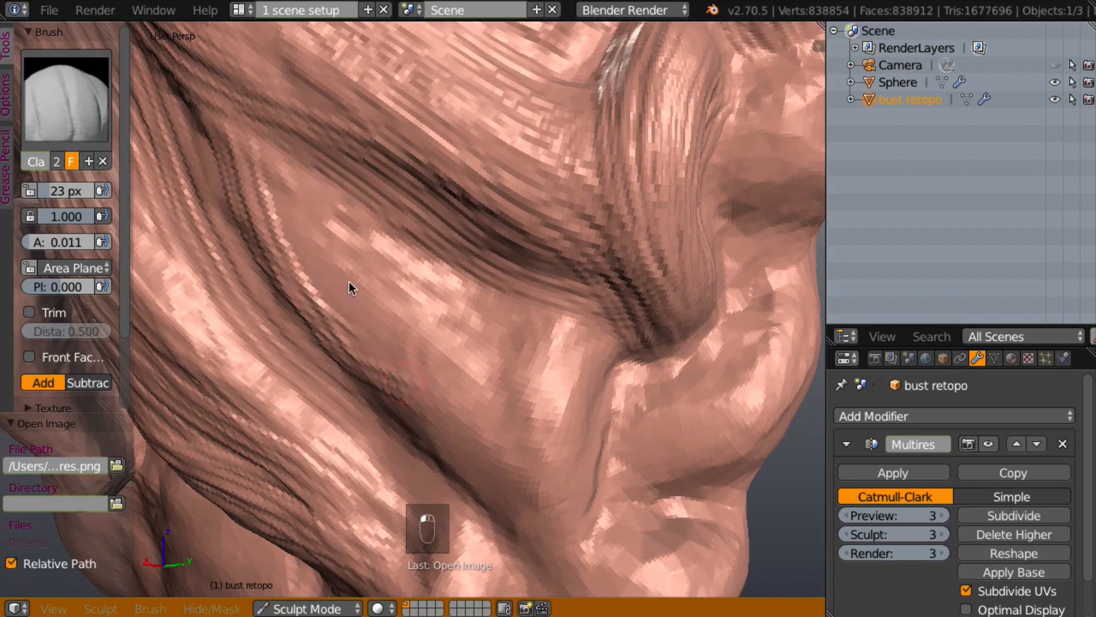
mouse_move(349, 282)
middle_down()
mouse_move(434, 243)
mouse_move(215, 139)
middle_up()
mouse_move(215, 139)
mouse_down()
mouse_move(227, 215)
mouse_move(281, 323)
mouse_move(360, 407)
mouse_up()
scroll(183, 253, up, 3)
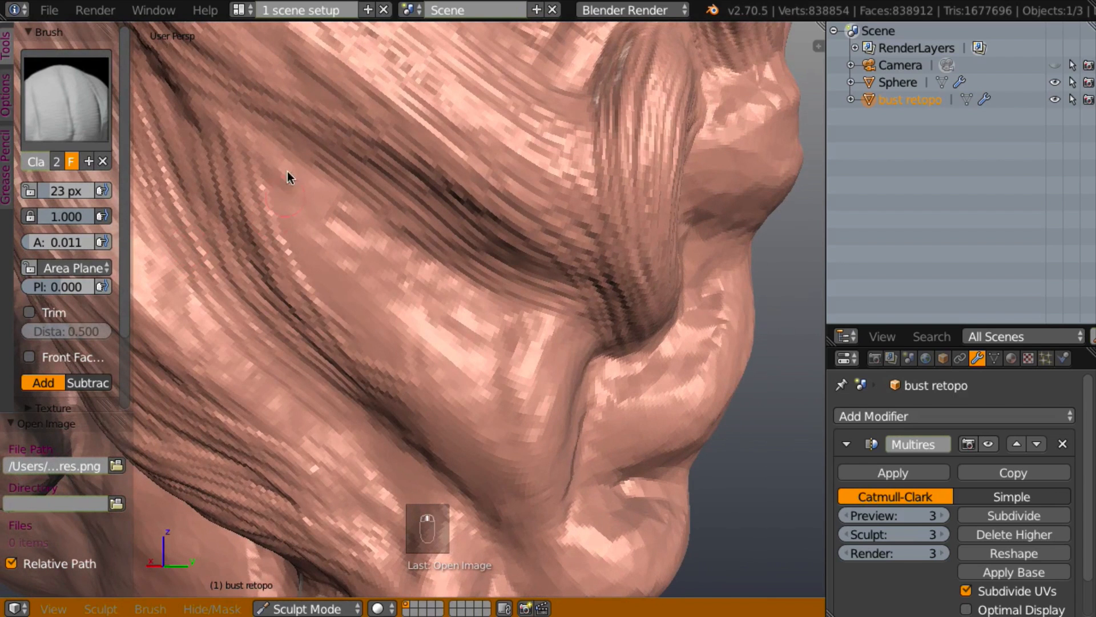
- Fill the smooth middle of the lower diagonal lock with curved strands running down toward its narrow end
mouse_move(298, 243)
mouse_down()
mouse_move(343, 350)
mouse_move(428, 421)
mouse_move(490, 437)
mouse_up()
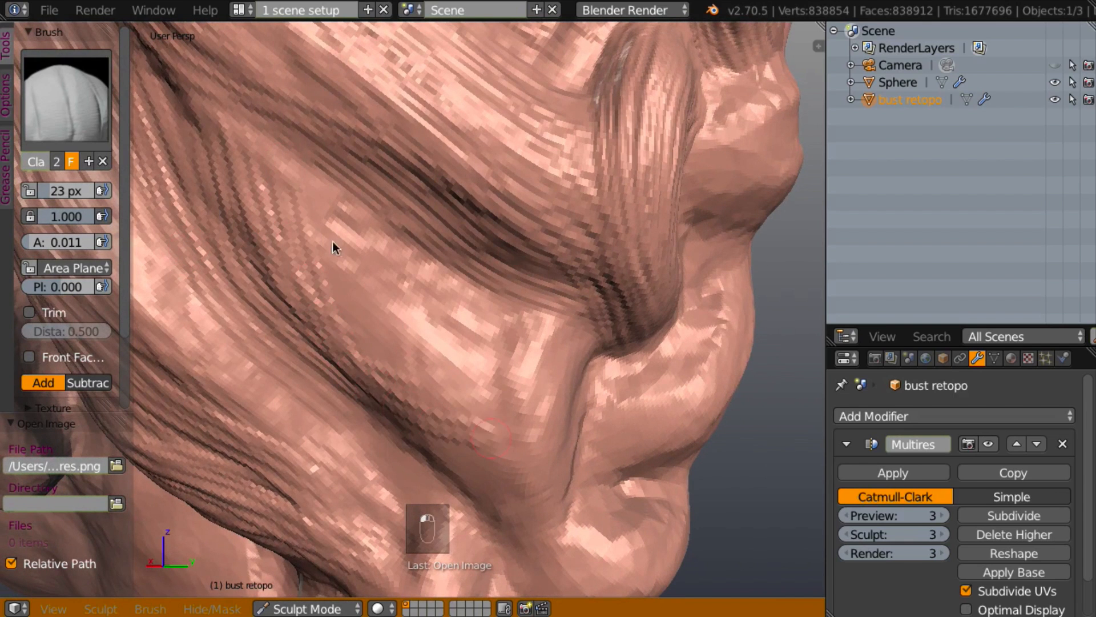
mouse_move(328, 200)
mouse_down()
mouse_move(402, 362)
mouse_move(479, 443)
mouse_up()
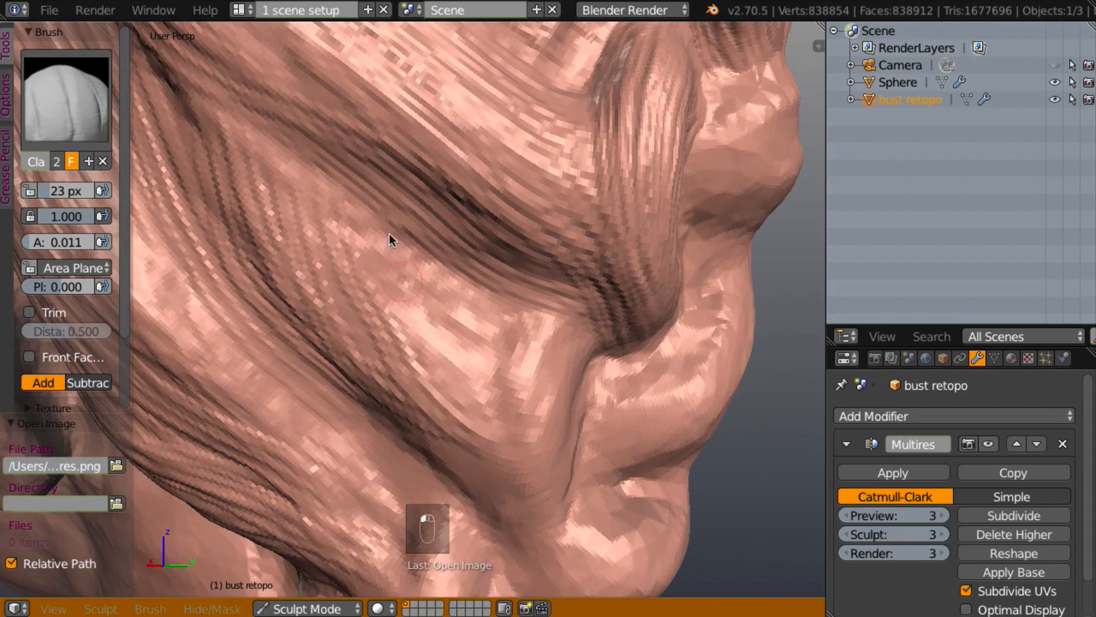
mouse_move(391, 274)
mouse_down()
mouse_move(469, 406)
mouse_move(484, 395)
mouse_up()
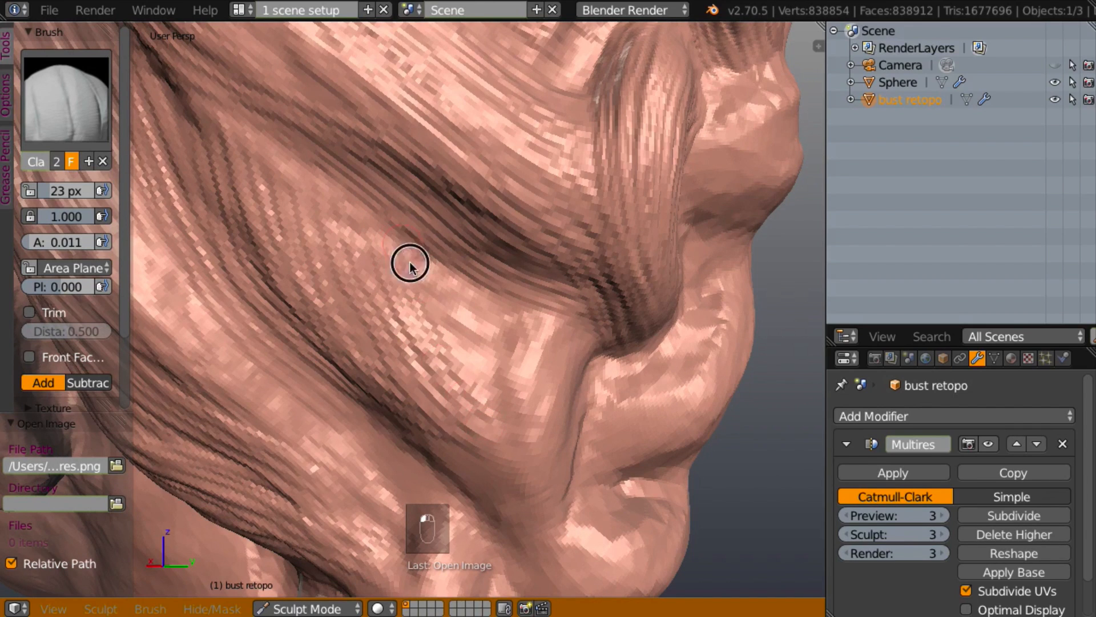
drag(410, 264, 470, 394)
drag(448, 277, 480, 394)
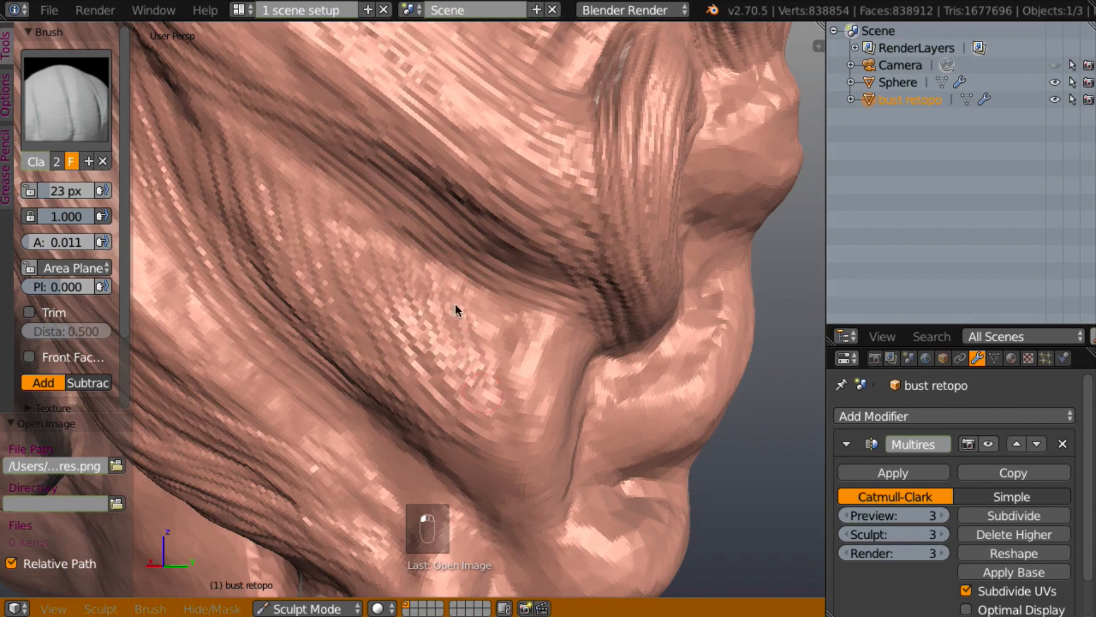
mouse_move(455, 304)
middle_down()
mouse_move(534, 313)
mouse_move(434, 317)
mouse_move(441, 305)
middle_up()
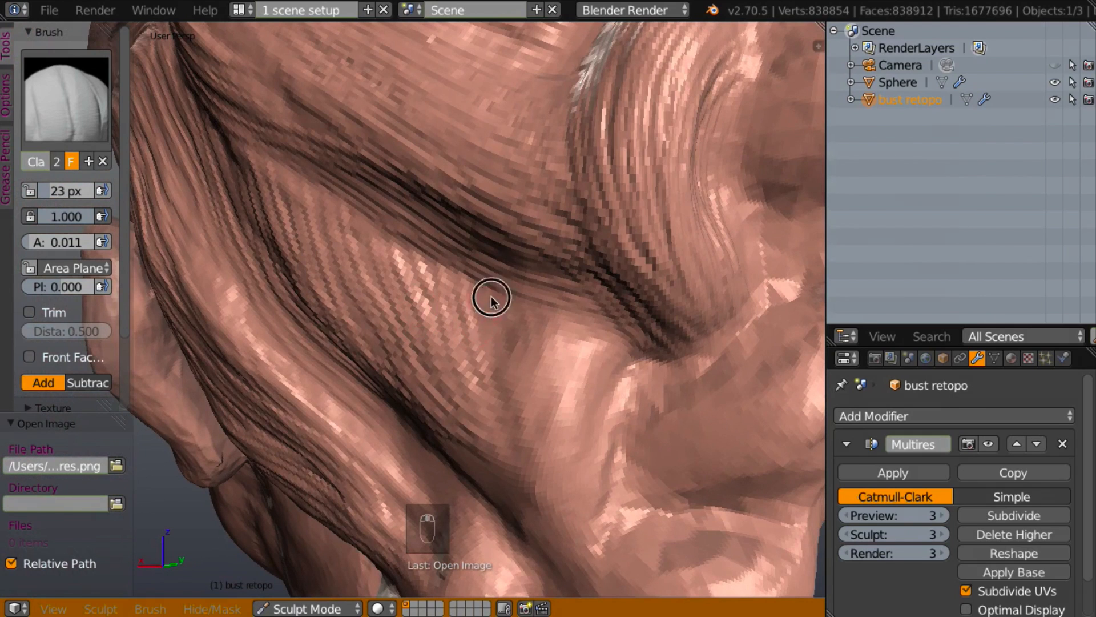
drag(491, 299, 502, 357)
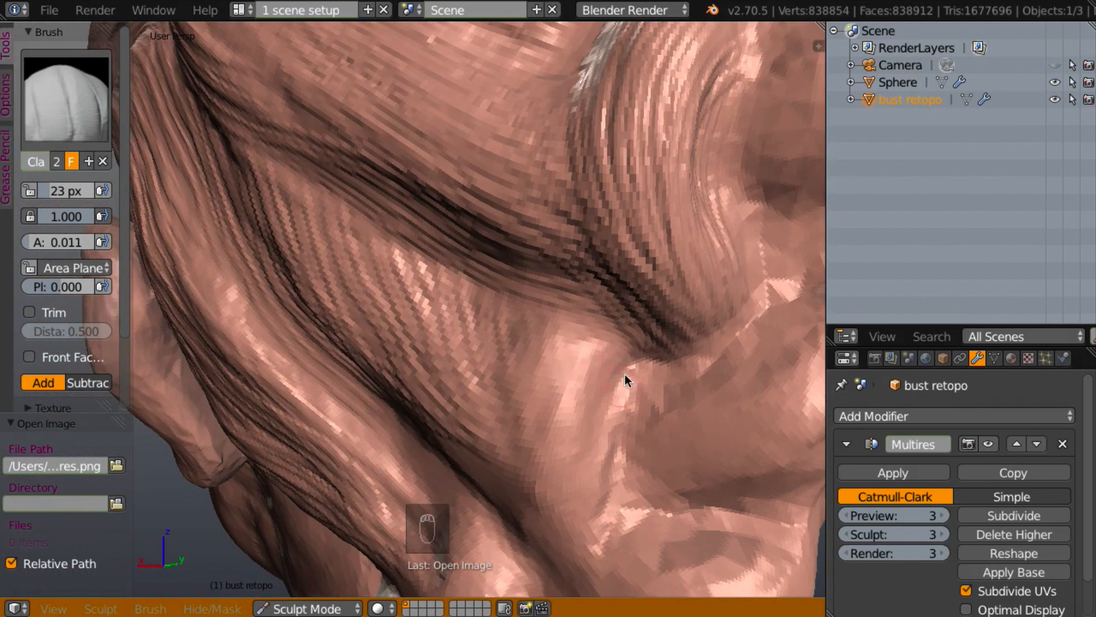
- Sculpt curved strands down the smooth bend at the lower diagonal lock's end, carrying them to its narrow tip
middle_drag(628, 377, 563, 292)
mouse_move(556, 217)
mouse_down()
mouse_move(513, 320)
mouse_move(548, 443)
mouse_move(554, 388)
mouse_up()
drag(564, 262, 551, 425)
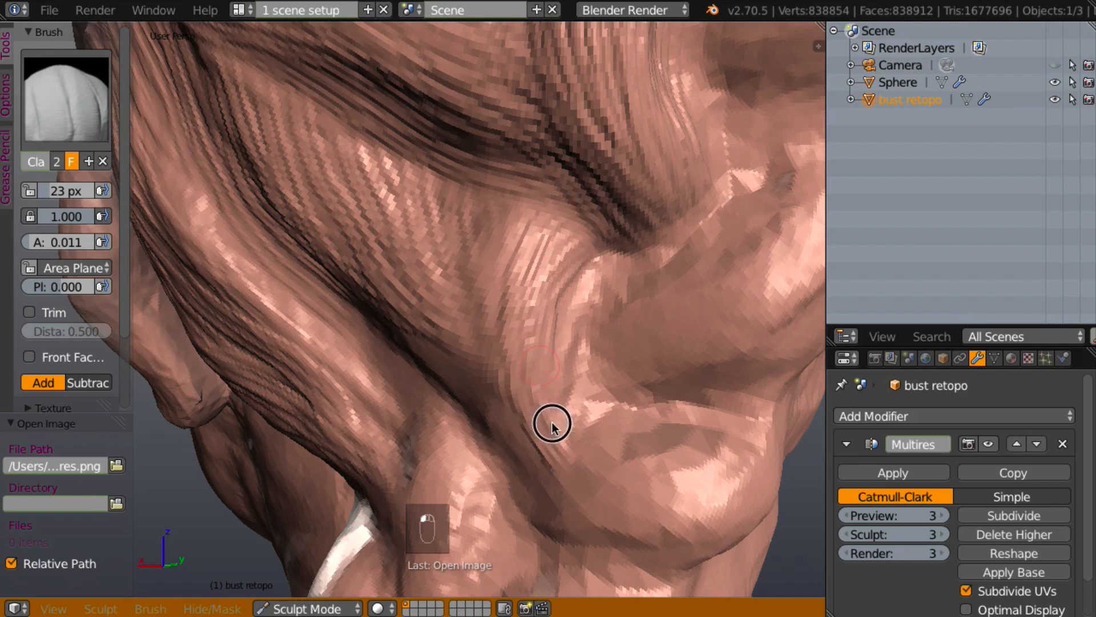
mouse_move(571, 294)
mouse_down()
mouse_move(560, 416)
mouse_move(560, 374)
mouse_up()
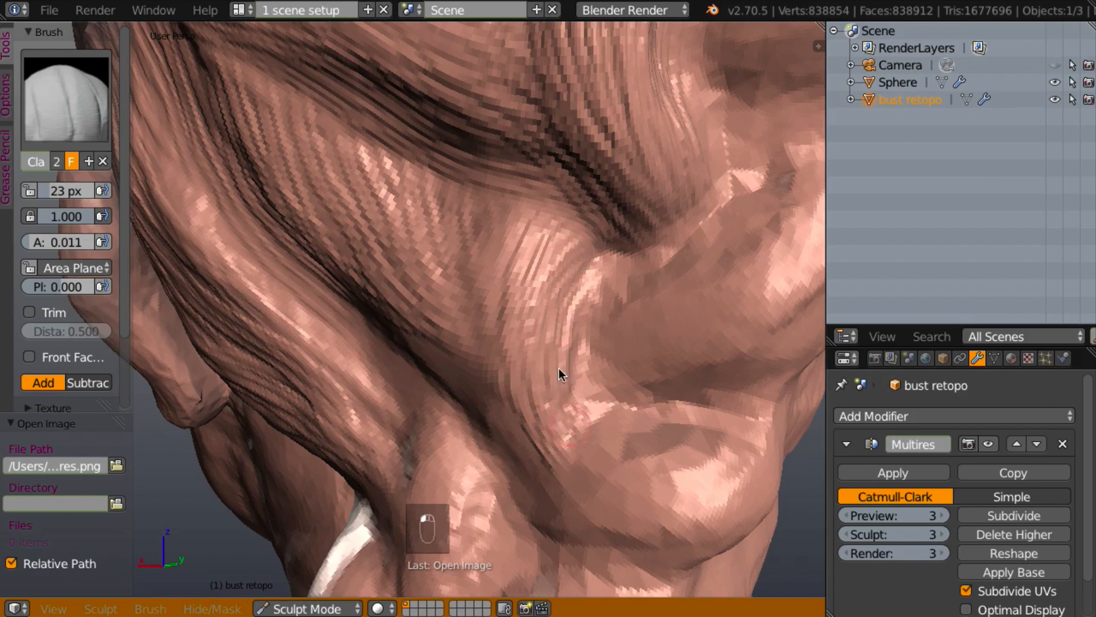
mouse_move(560, 374)
middle_down()
mouse_move(644, 342)
mouse_move(535, 241)
middle_up()
mouse_move(523, 269)
mouse_down()
mouse_move(523, 447)
mouse_move(527, 398)
mouse_up()
mouse_move(529, 207)
mouse_down()
mouse_move(480, 385)
mouse_move(504, 470)
mouse_move(472, 267)
mouse_move(474, 426)
mouse_move(485, 429)
mouse_up()
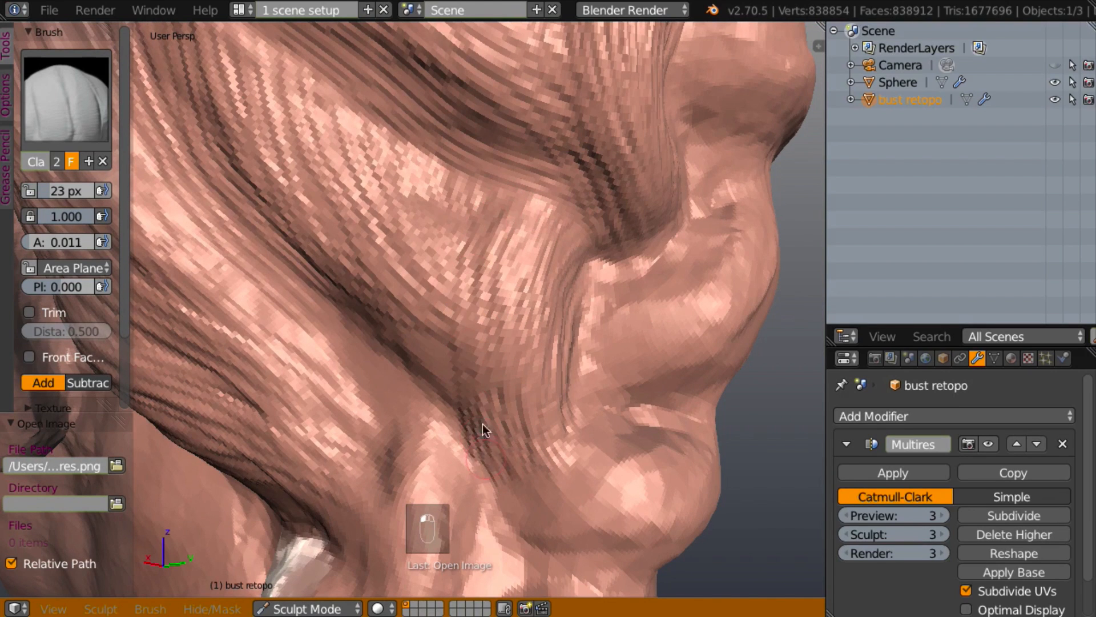
- Add long strands along the diagonal lock's lower edge, following the dark groove down to the lock's tip
mouse_move(342, 180)
mouse_down()
mouse_move(399, 318)
mouse_move(470, 405)
mouse_up()
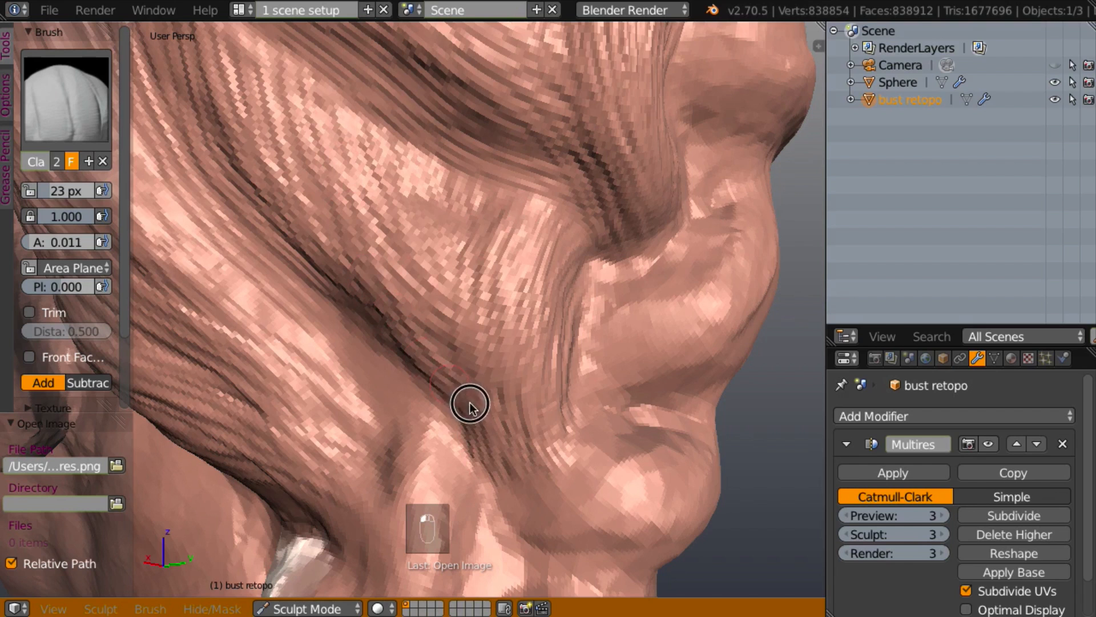
drag(391, 267, 483, 448)
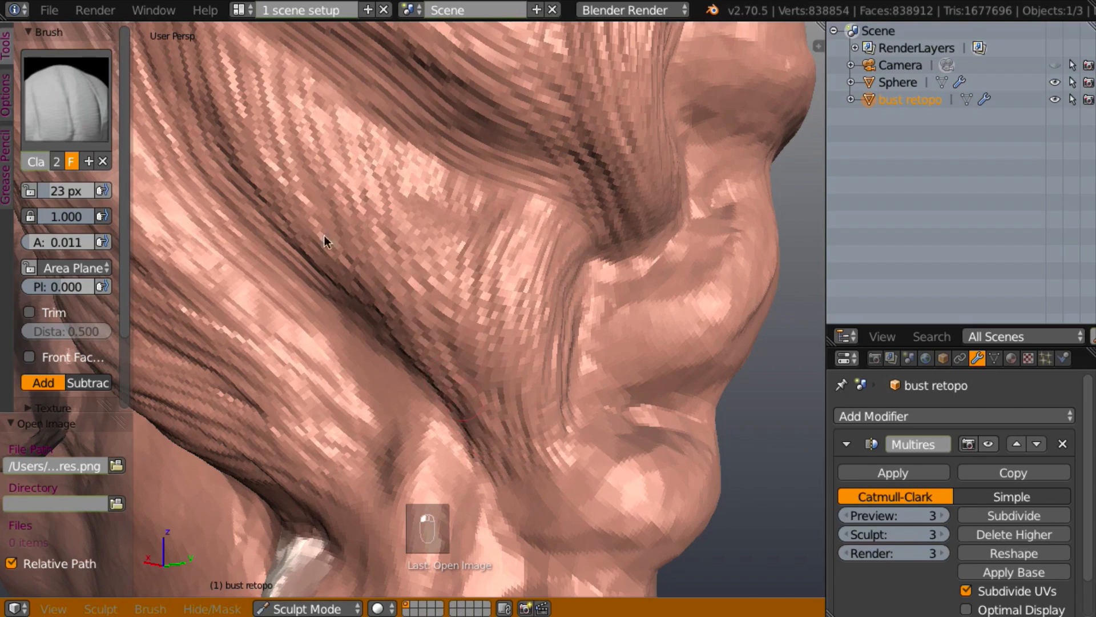
mouse_move(313, 217)
mouse_down()
mouse_move(421, 384)
mouse_move(484, 445)
mouse_up()
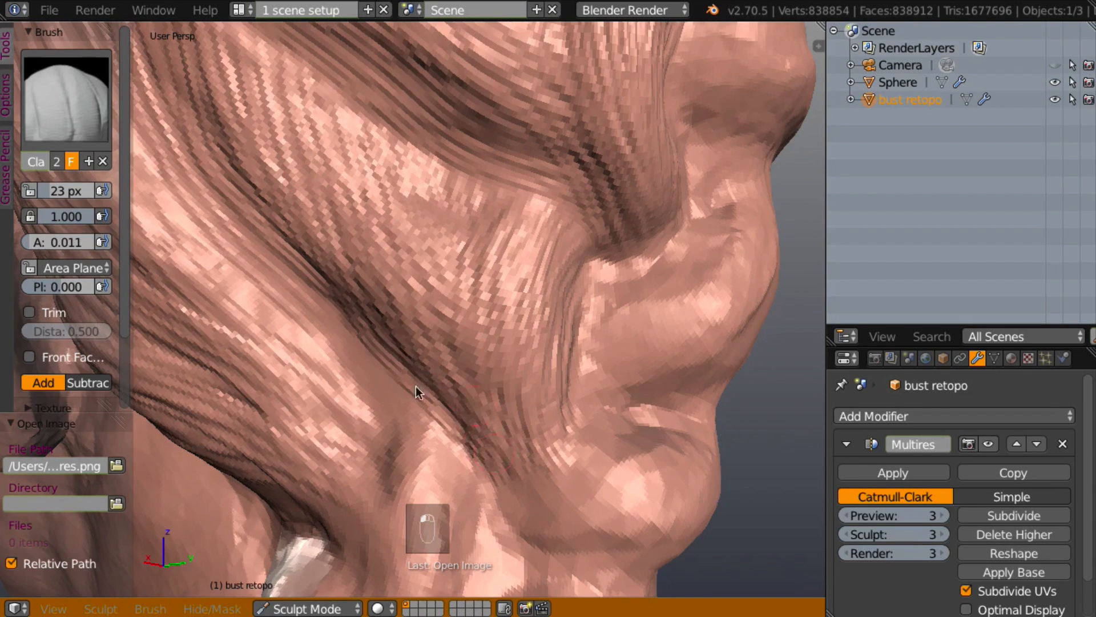
mouse_move(416, 386)
middle_down()
mouse_move(363, 414)
mouse_move(414, 409)
mouse_move(451, 292)
middle_up()
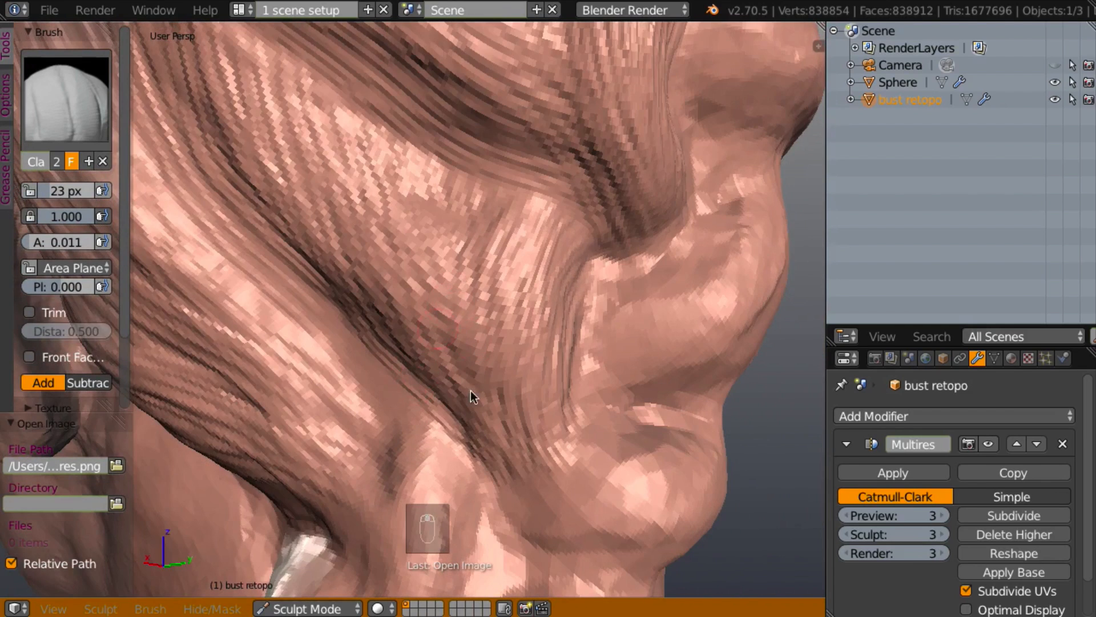
- Sculpt strands on the smooth upper part of the lock just below the dark groove, parallel to its edge
middle_drag(470, 389, 485, 371)
mouse_move(268, 262)
mouse_down()
mouse_move(326, 318)
mouse_move(391, 418)
mouse_up()
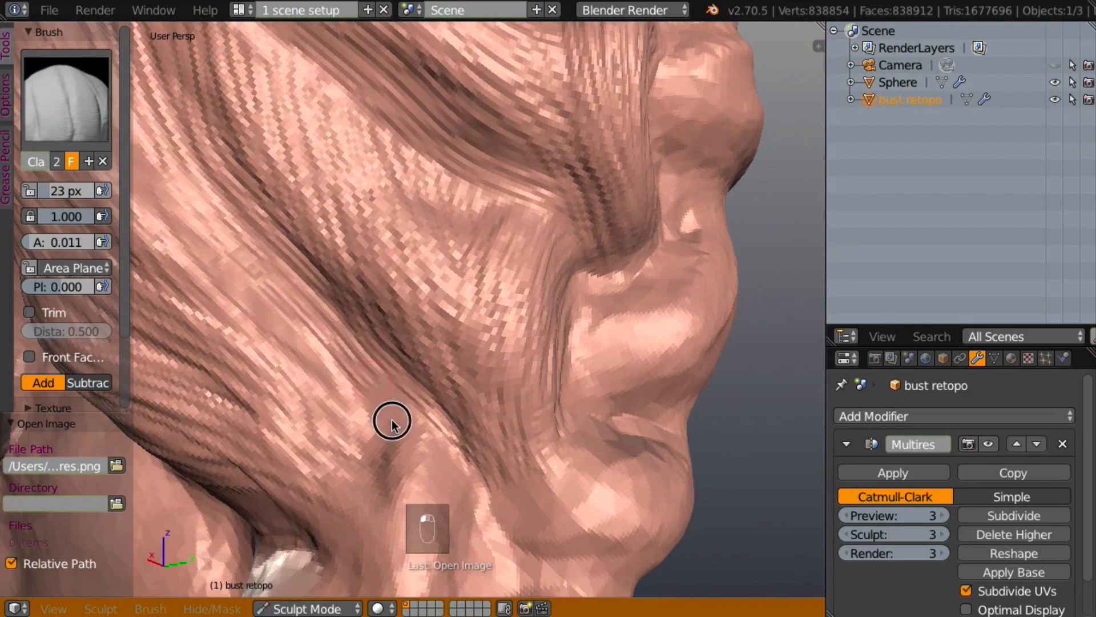
drag(275, 281, 375, 436)
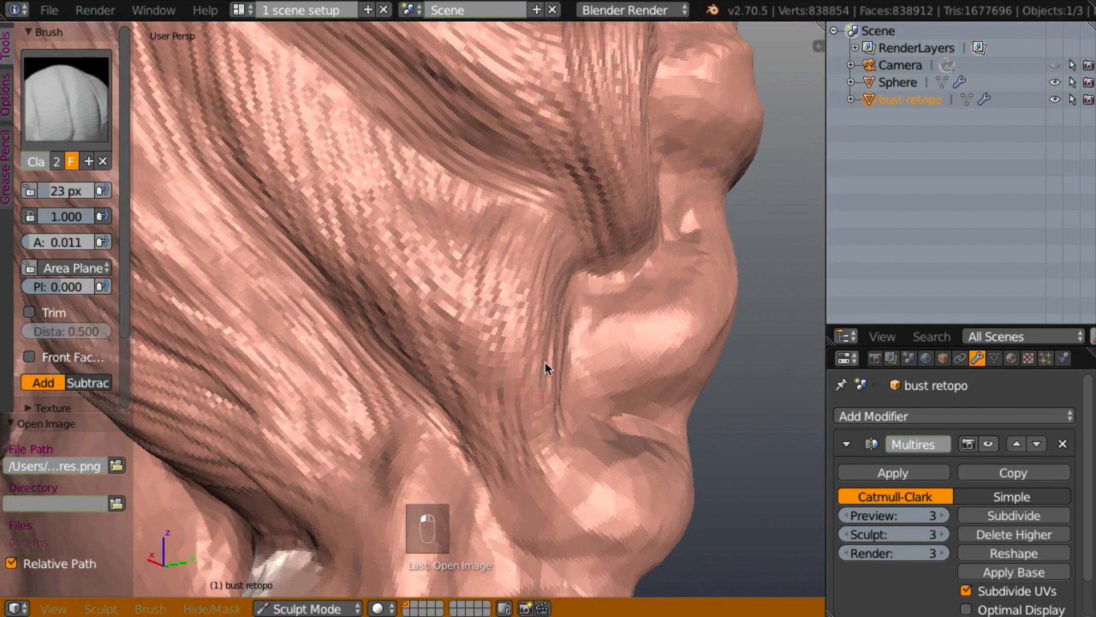
- Cover the short vertical lock beneath the diagonal locks with curved strands running from its rounded top to its lower end
middle_drag(546, 362, 509, 362)
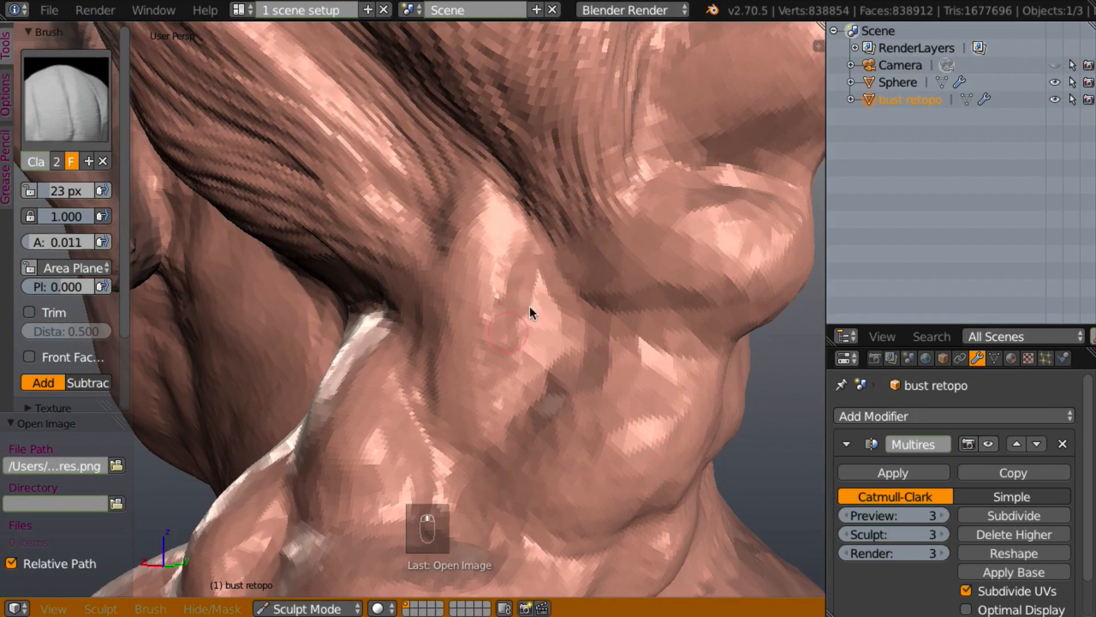
mouse_move(536, 242)
mouse_down()
mouse_move(504, 286)
mouse_move(492, 379)
mouse_move(505, 437)
mouse_up()
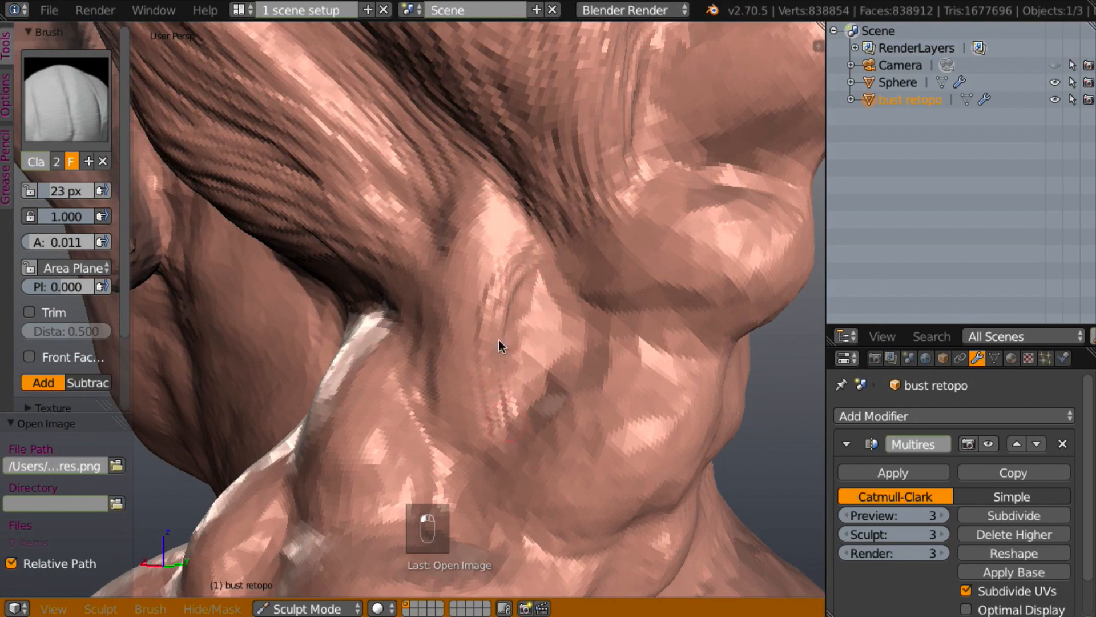
drag(520, 303, 507, 440)
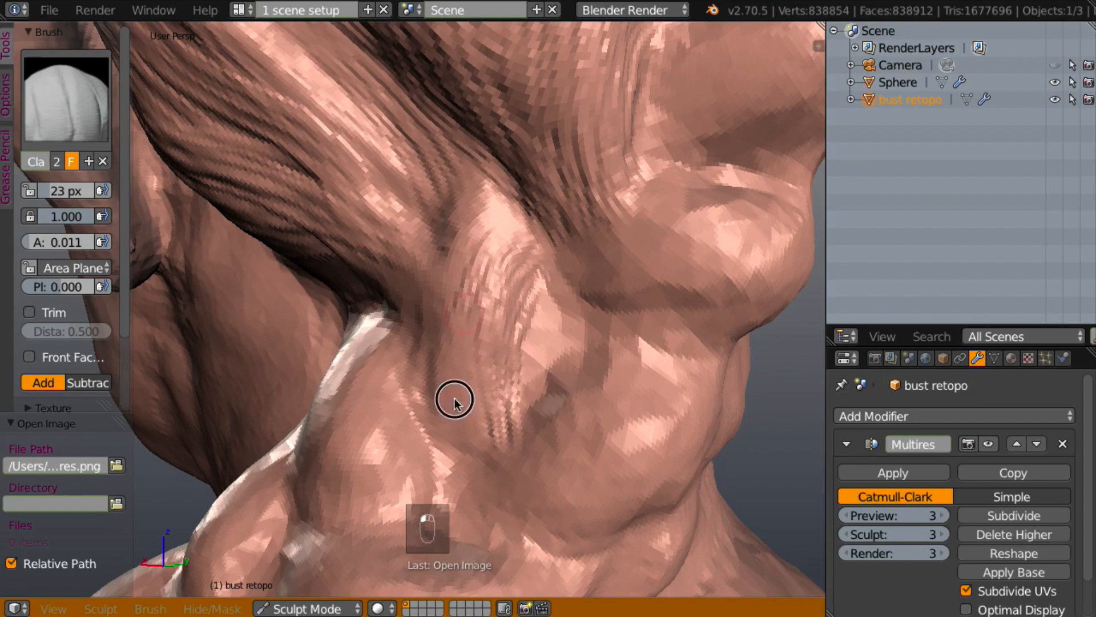
drag(455, 402, 466, 454)
mouse_move(498, 212)
mouse_down()
mouse_move(443, 386)
mouse_move(457, 446)
mouse_up()
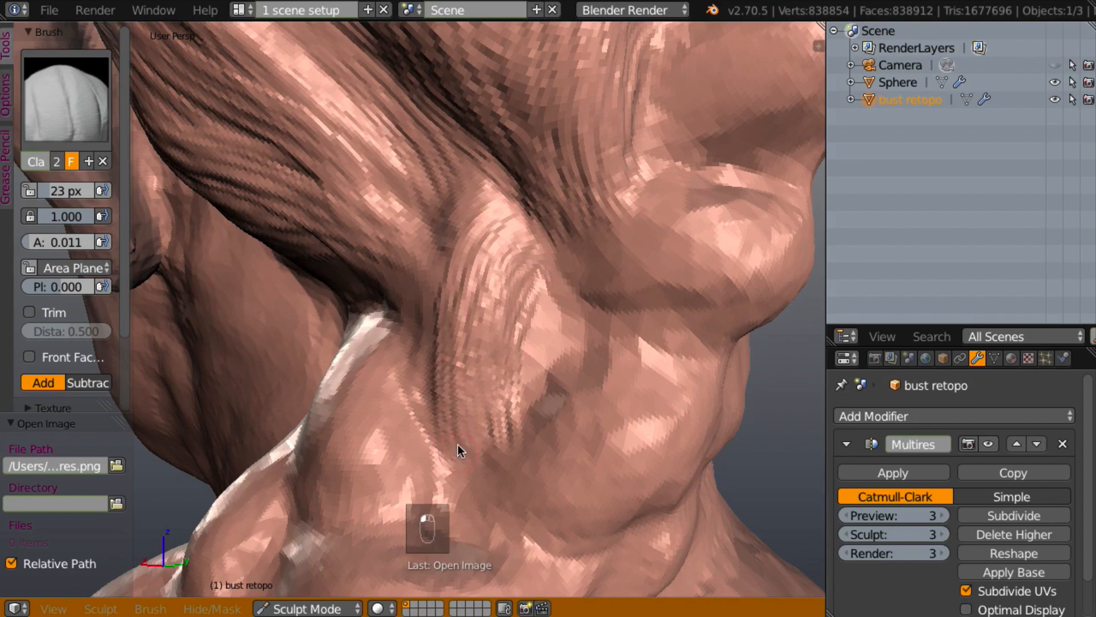
mouse_move(458, 447)
middle_down()
mouse_move(607, 374)
mouse_move(536, 303)
middle_up()
mouse_move(475, 191)
mouse_down()
mouse_move(421, 359)
mouse_move(428, 394)
mouse_up()
mouse_move(469, 189)
mouse_down()
mouse_move(417, 355)
mouse_move(423, 347)
mouse_up()
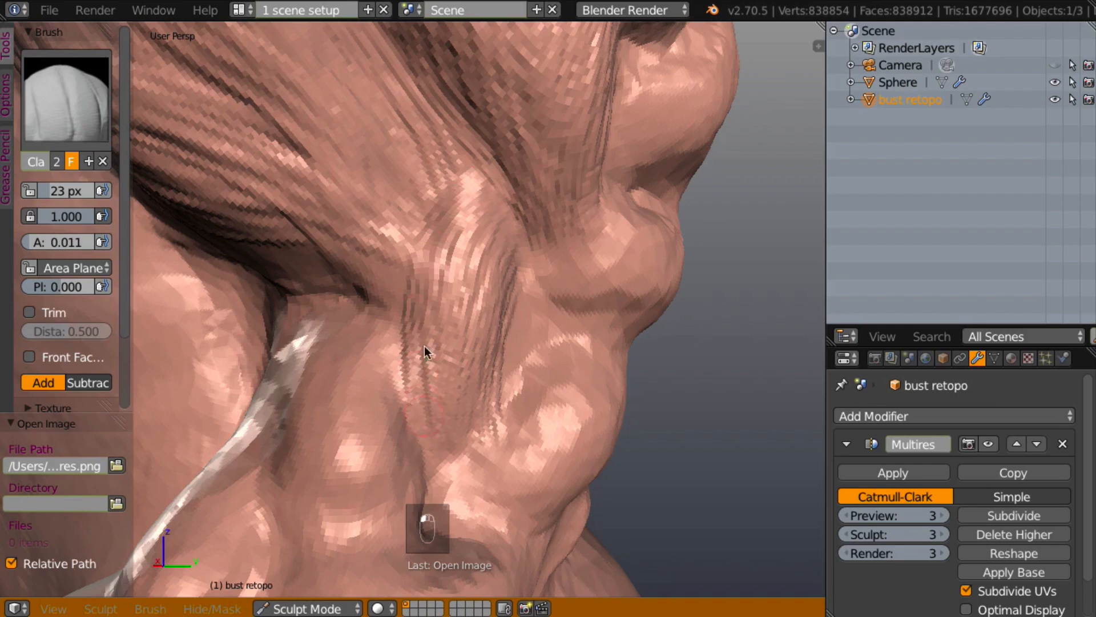
- Sculpt downward strands over the rounded lock beside the short vertical lock, beneath the hair's dark underside
mouse_move(423, 347)
middle_down()
mouse_move(313, 372)
mouse_move(407, 370)
mouse_move(351, 249)
middle_up()
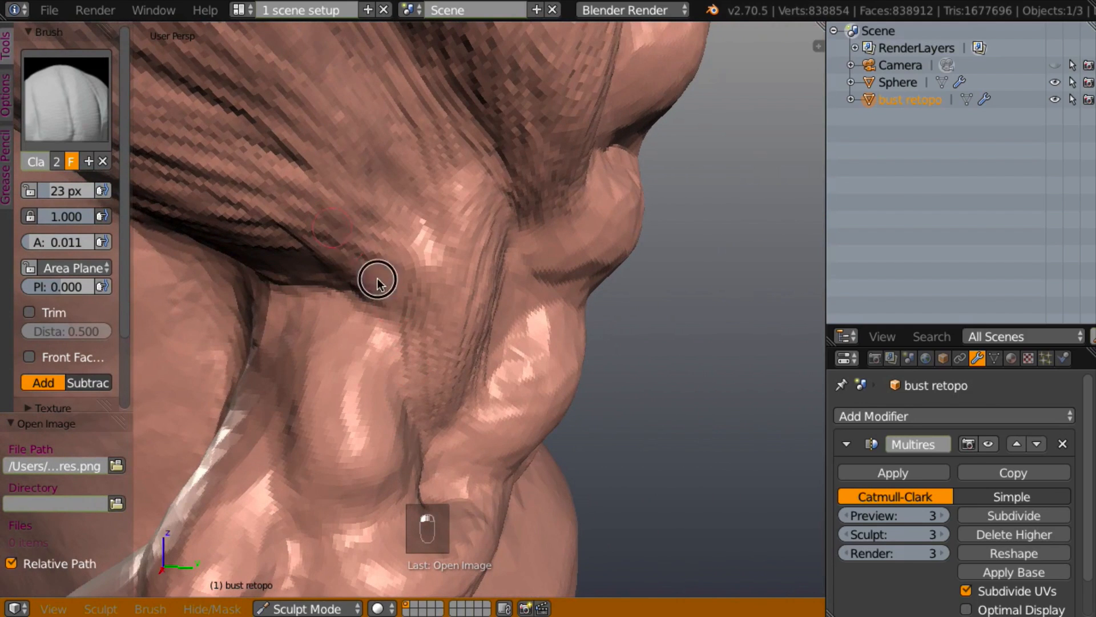
mouse_move(391, 299)
middle_down()
mouse_move(435, 342)
mouse_move(367, 336)
middle_up()
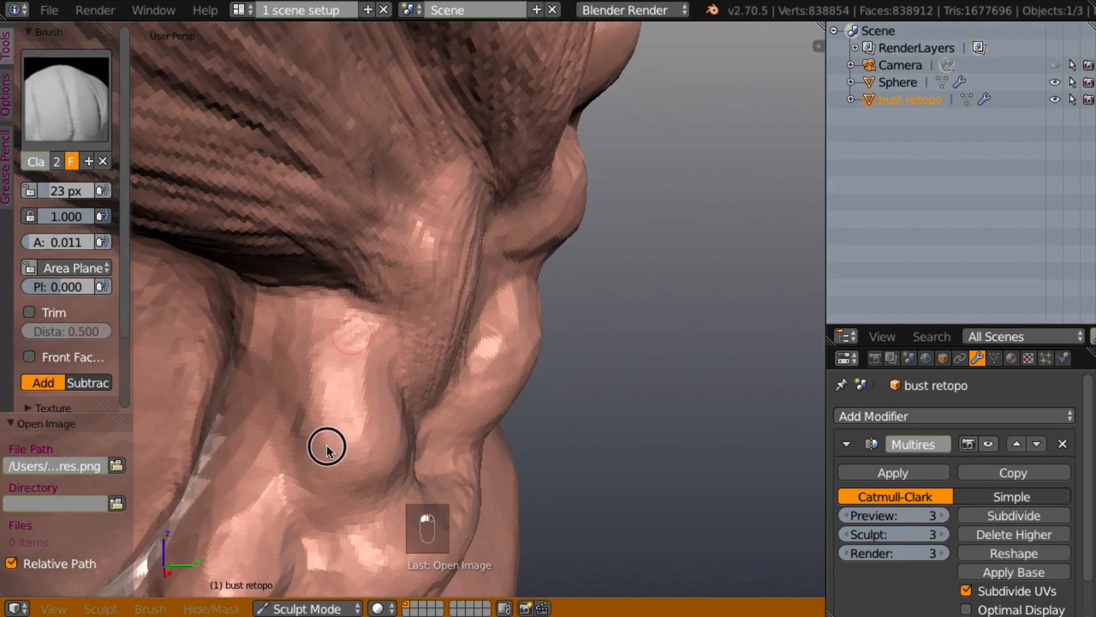
drag(327, 448, 334, 518)
drag(336, 324, 311, 522)
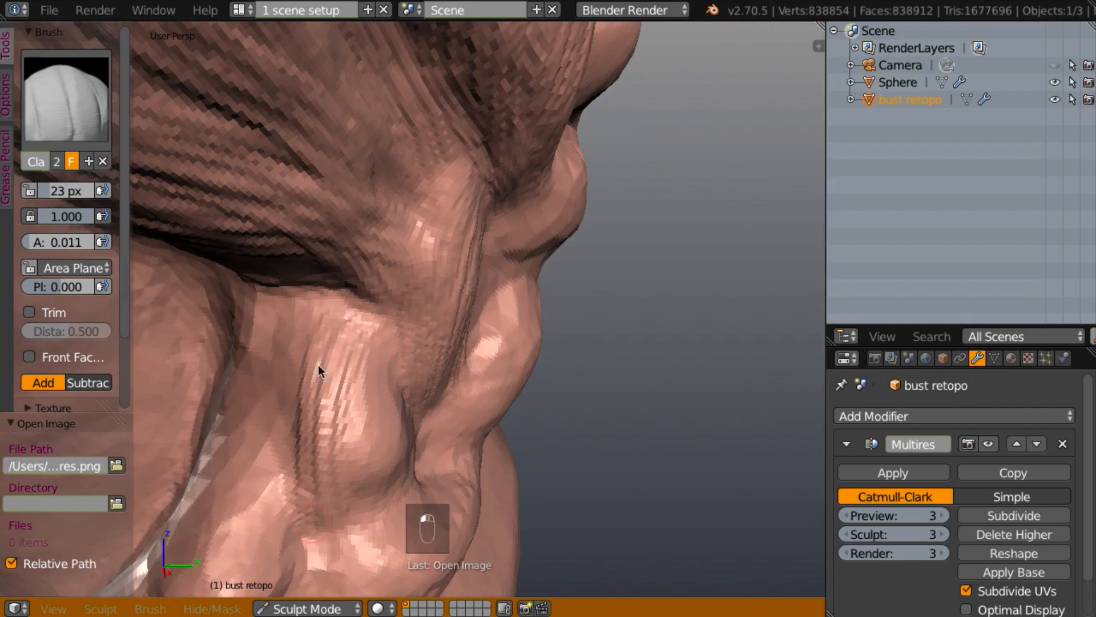
drag(301, 380, 303, 516)
mouse_move(298, 462)
middle_down()
mouse_move(244, 419)
mouse_move(380, 386)
middle_up()
mouse_move(380, 385)
mouse_down()
mouse_move(342, 536)
mouse_move(394, 389)
mouse_move(370, 524)
mouse_move(409, 403)
mouse_move(404, 486)
mouse_up()
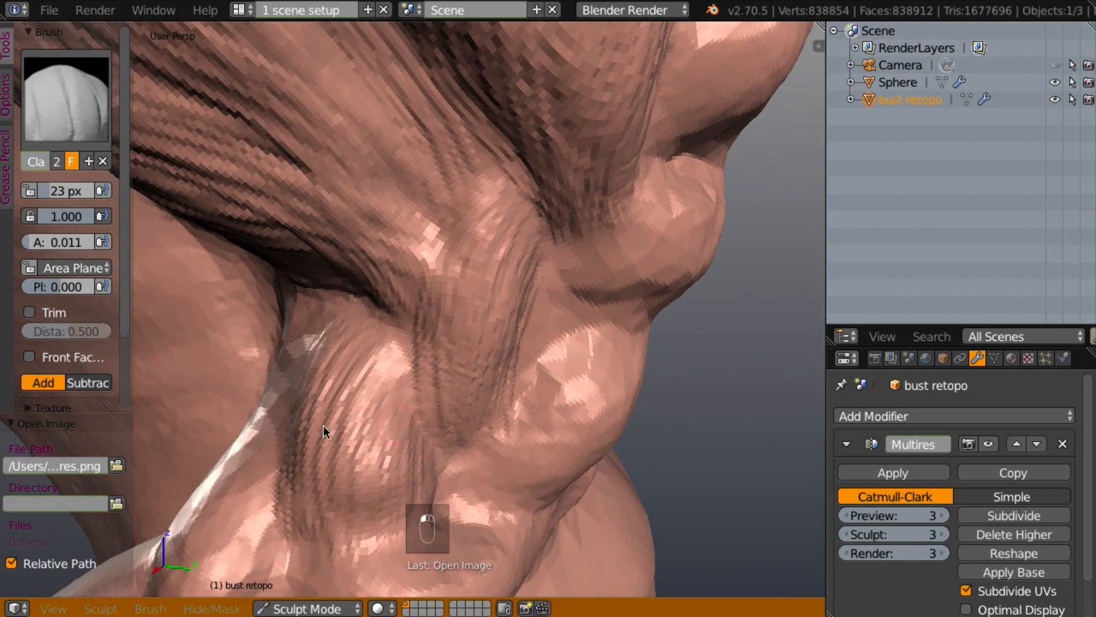
middle_drag(323, 426, 325, 379)
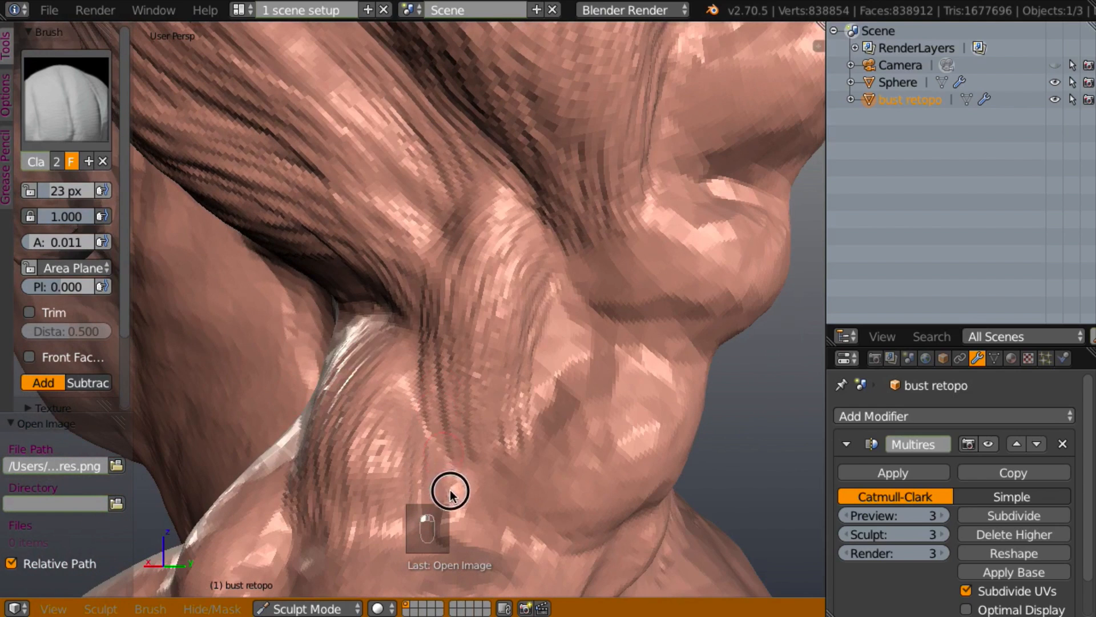
- Extend the strands at the lower end of the short vertical lock, where it meets the neighbouring rounded lock
mouse_move(448, 443)
middle_down()
mouse_move(393, 492)
mouse_move(509, 406)
mouse_move(512, 386)
middle_up()
drag(523, 330, 529, 407)
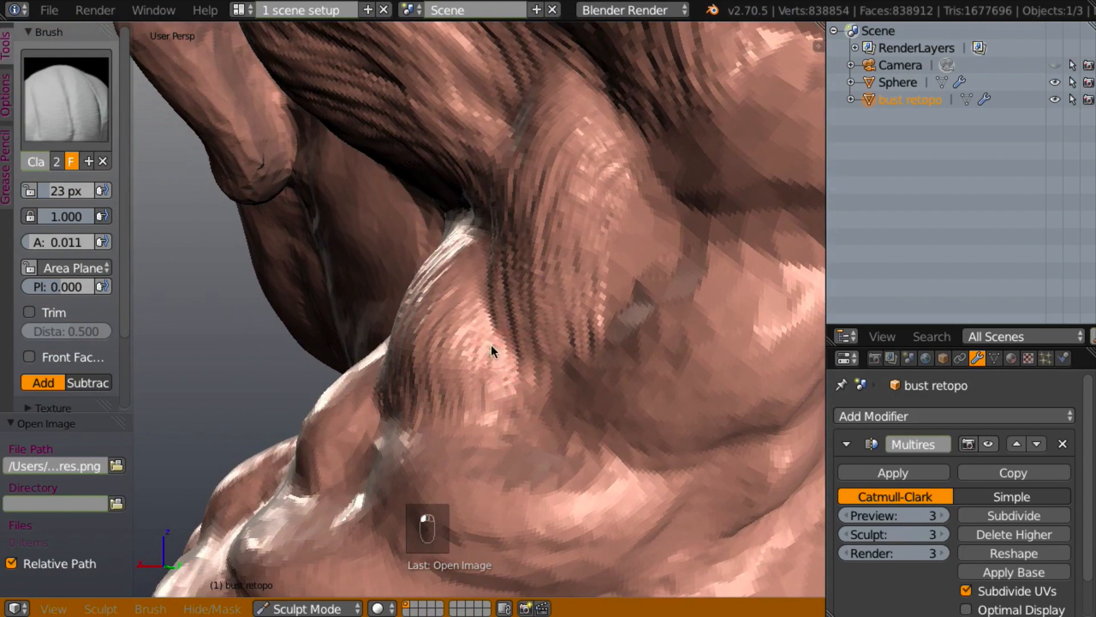
mouse_move(491, 399)
middle_down()
mouse_move(607, 410)
mouse_move(522, 307)
middle_up()
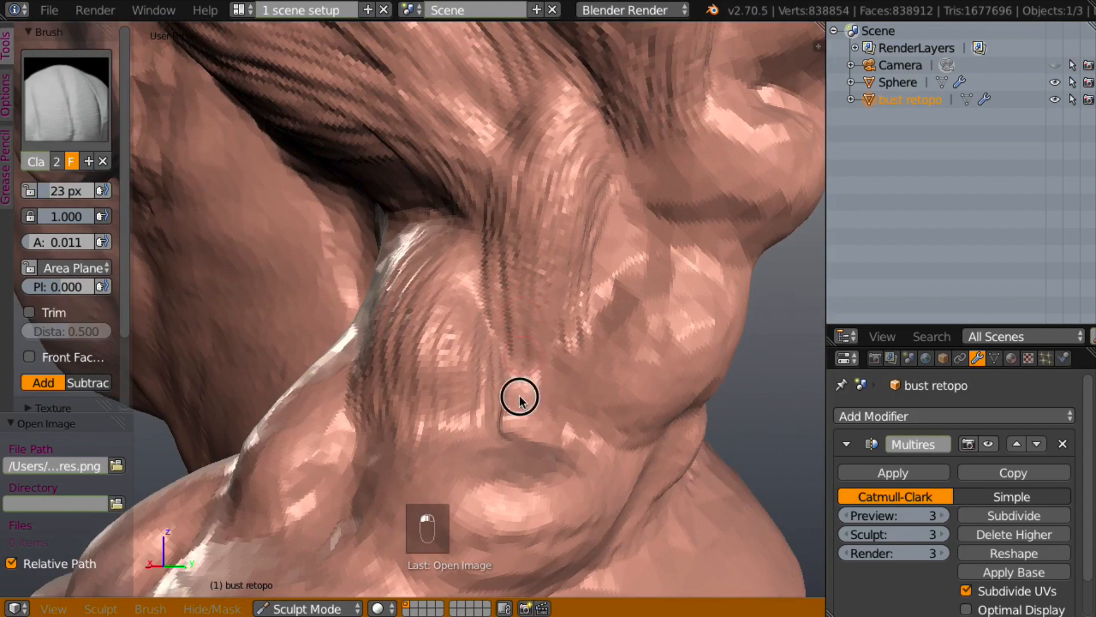
mouse_move(512, 372)
middle_down()
mouse_move(451, 400)
mouse_move(564, 349)
mouse_move(555, 313)
mouse_move(622, 196)
middle_up()
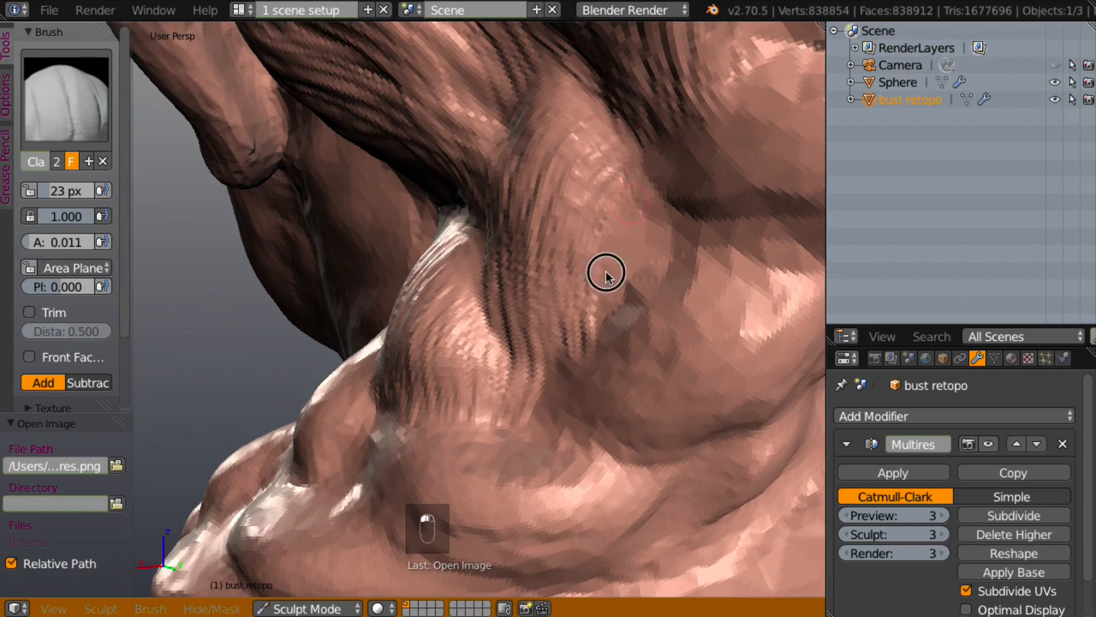
- Sculpt slanted strands across the smooth lock that tucks behind the short vertical lock's outer edge
mouse_move(617, 294)
middle_down()
mouse_move(718, 268)
mouse_move(708, 238)
middle_up()
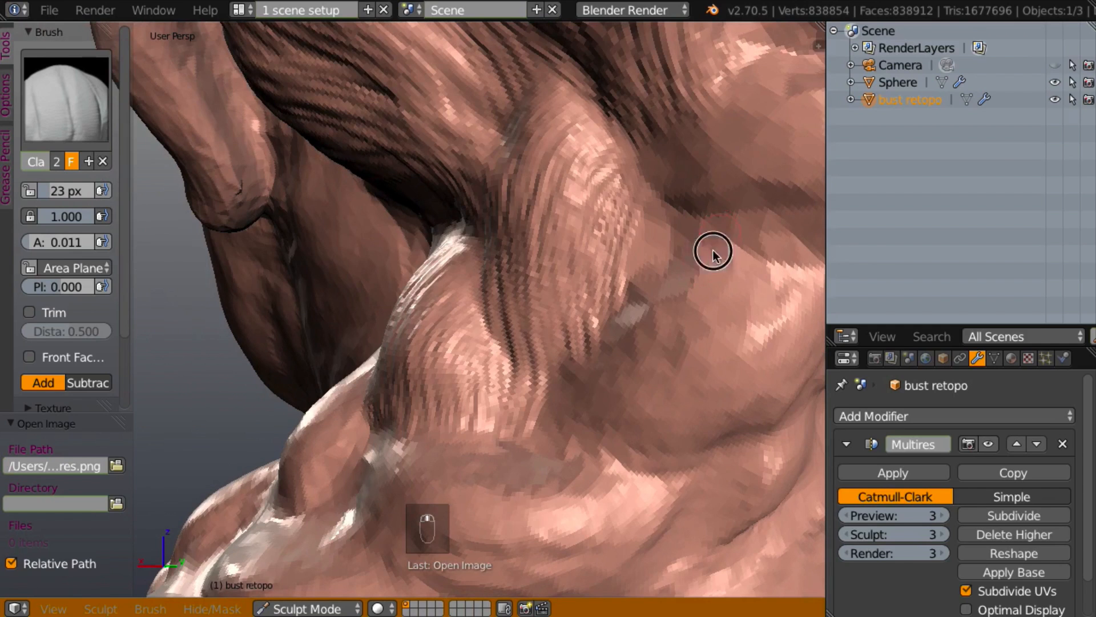
drag(713, 252, 554, 410)
mouse_move(759, 277)
mouse_down()
mouse_move(676, 358)
mouse_move(568, 402)
mouse_up()
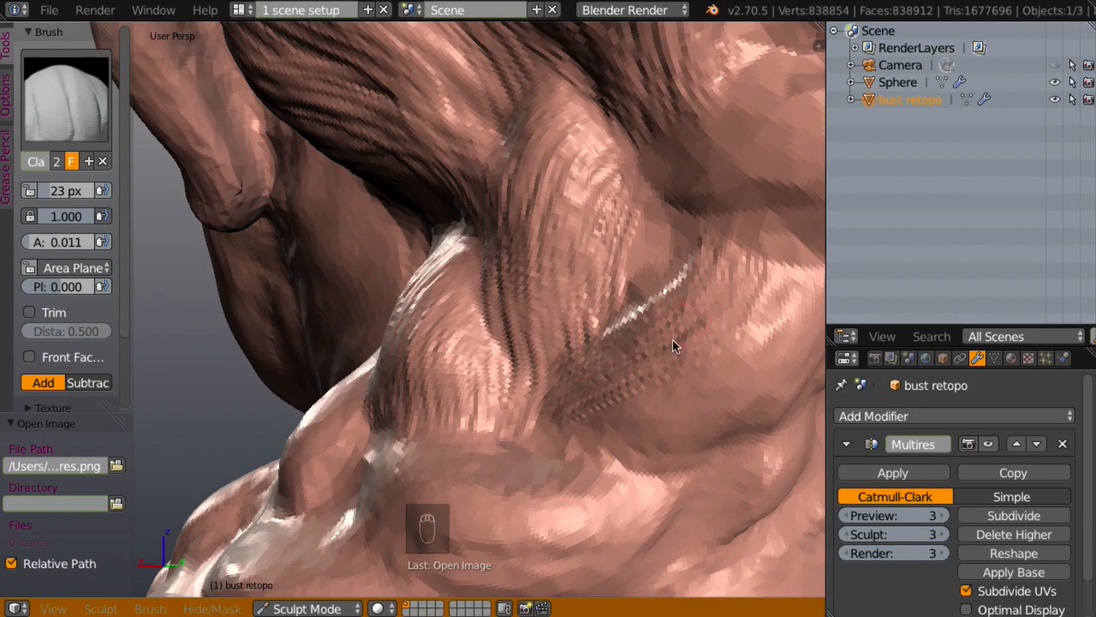
- Cover the next smooth rounded lock down the neck with strands running over its bulge to its lower tip
ctrl+middle_drag(673, 341, 632, 419)
mouse_move(689, 376)
middle_down()
mouse_move(756, 380)
mouse_move(597, 396)
mouse_move(642, 338)
mouse_move(630, 423)
mouse_move(633, 330)
mouse_move(632, 391)
mouse_move(632, 349)
middle_up()
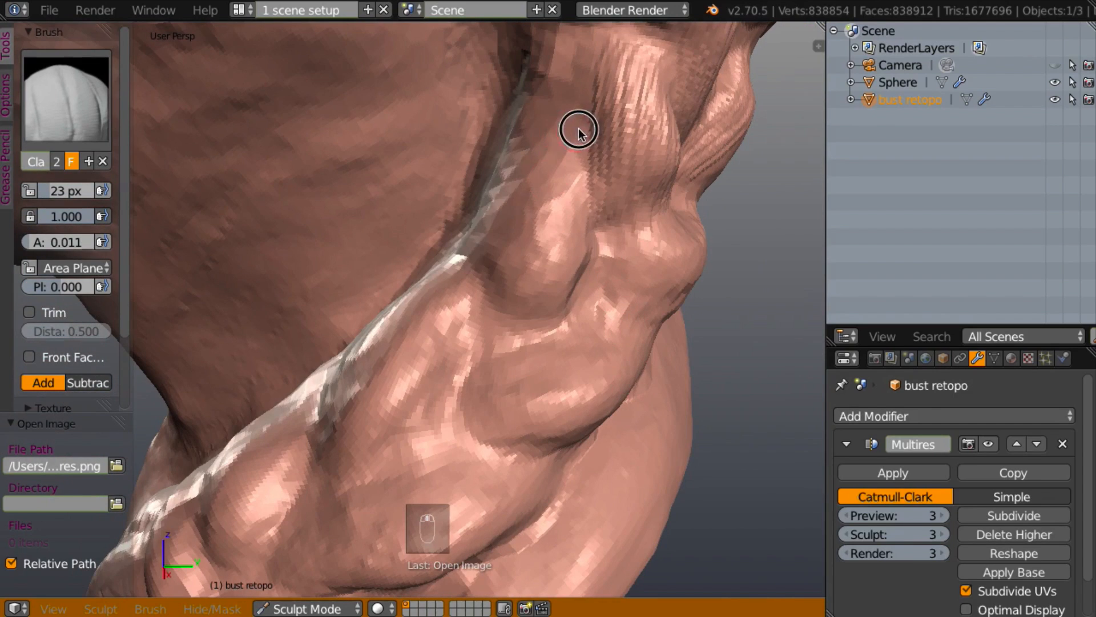
mouse_move(540, 140)
mouse_down()
mouse_move(506, 228)
mouse_move(523, 308)
mouse_up()
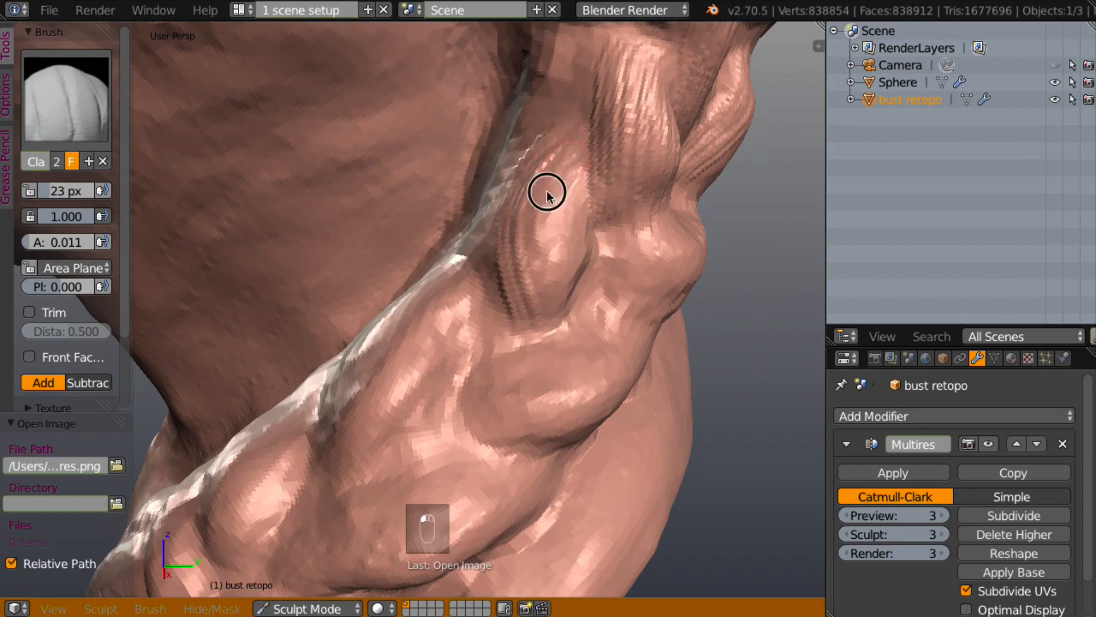
mouse_move(546, 188)
mouse_down()
mouse_move(536, 304)
mouse_move(580, 188)
mouse_move(548, 312)
mouse_up()
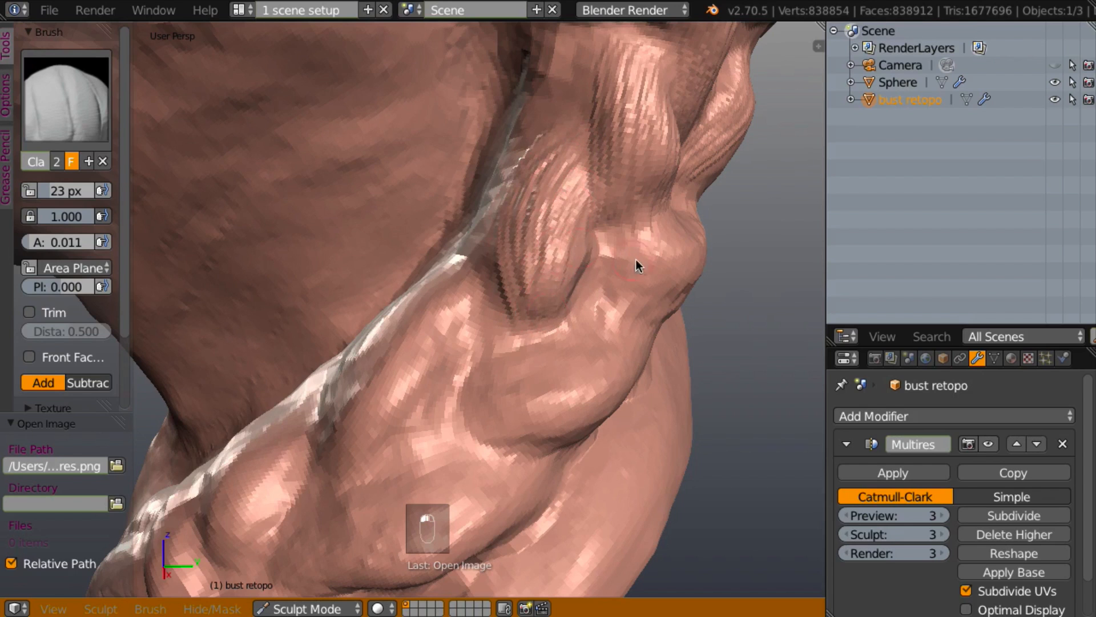
middle_drag(636, 262, 649, 238)
drag(496, 278, 512, 329)
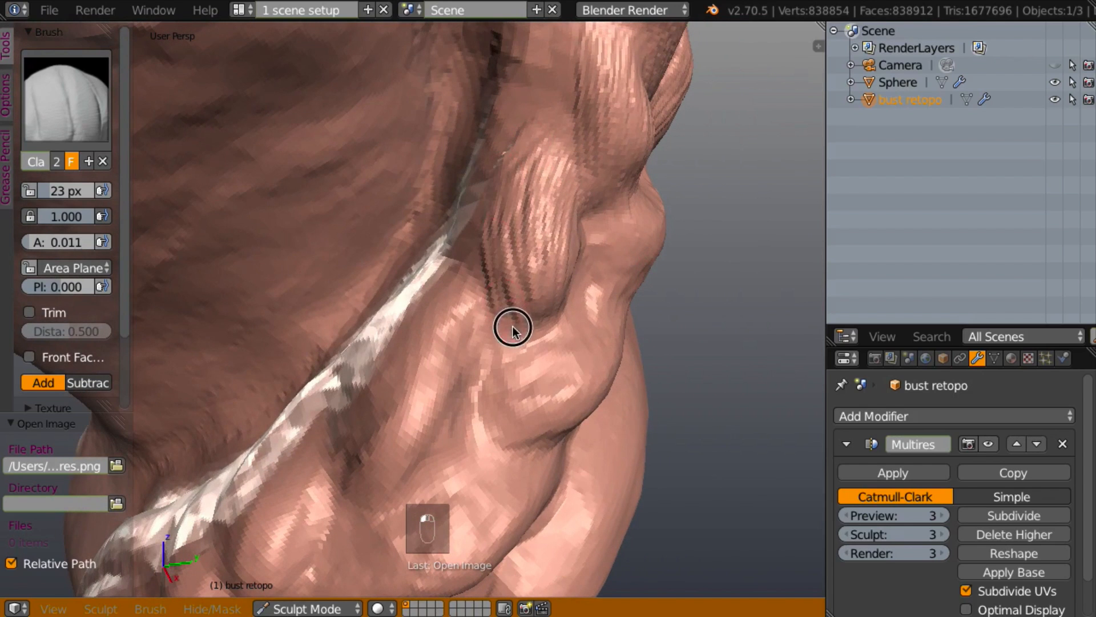
mouse_move(501, 215)
mouse_down()
mouse_move(489, 251)
mouse_move(501, 335)
mouse_up()
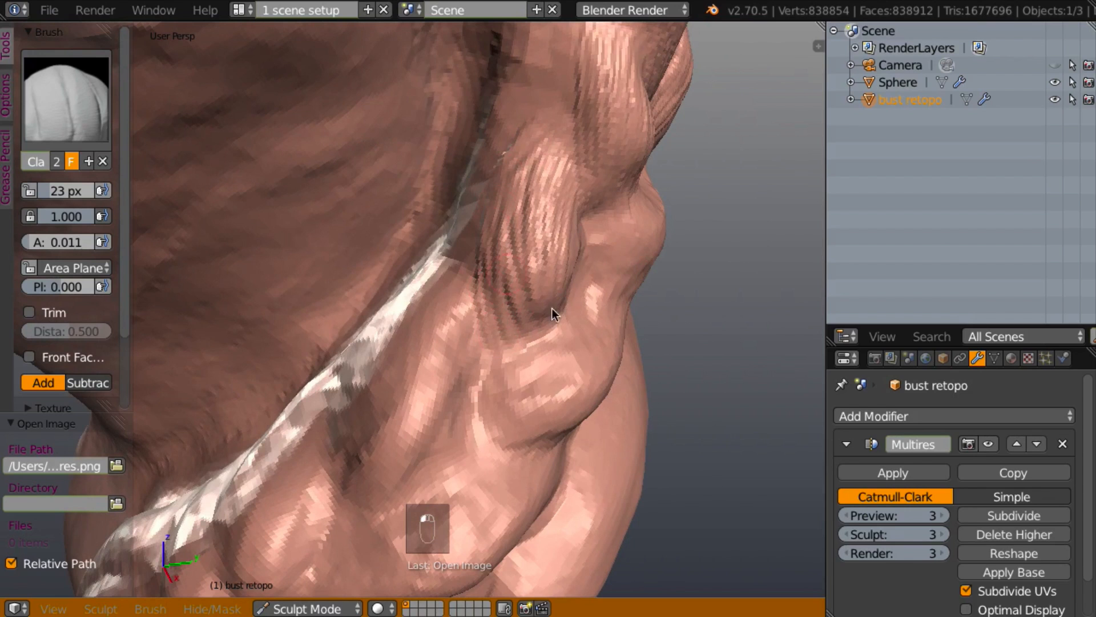
- Sculpt long strands down the inner edge of the following lock, beside the seam against the neck
middle_drag(552, 307, 485, 307)
mouse_move(457, 271)
mouse_down()
mouse_move(408, 408)
mouse_move(408, 492)
mouse_up()
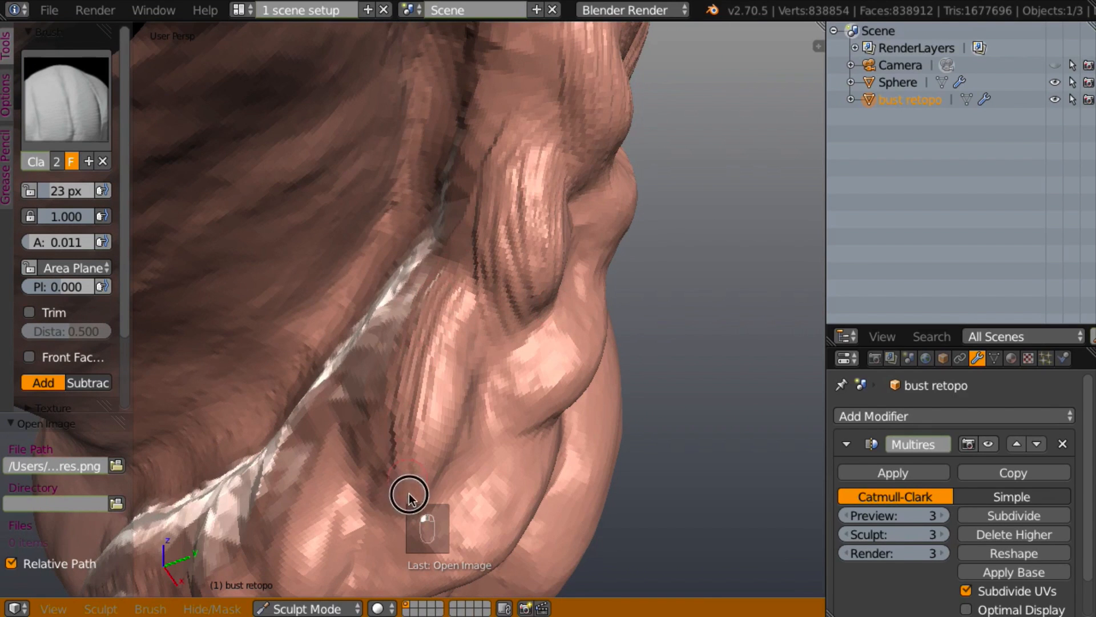
drag(399, 377, 386, 511)
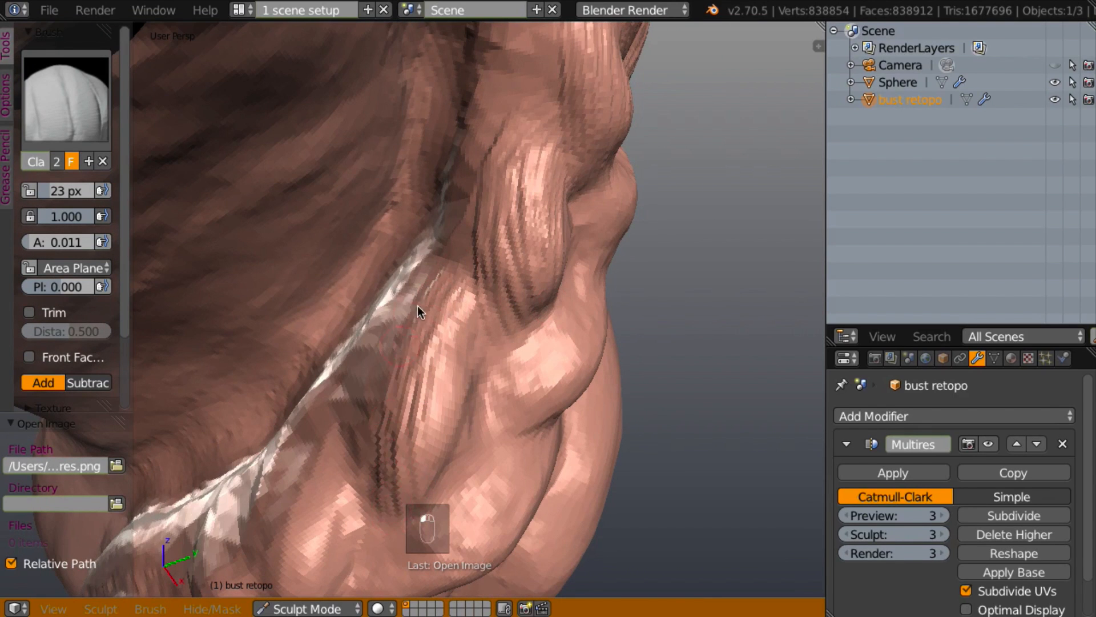
mouse_move(419, 311)
mouse_down()
mouse_move(379, 416)
mouse_move(379, 507)
mouse_up()
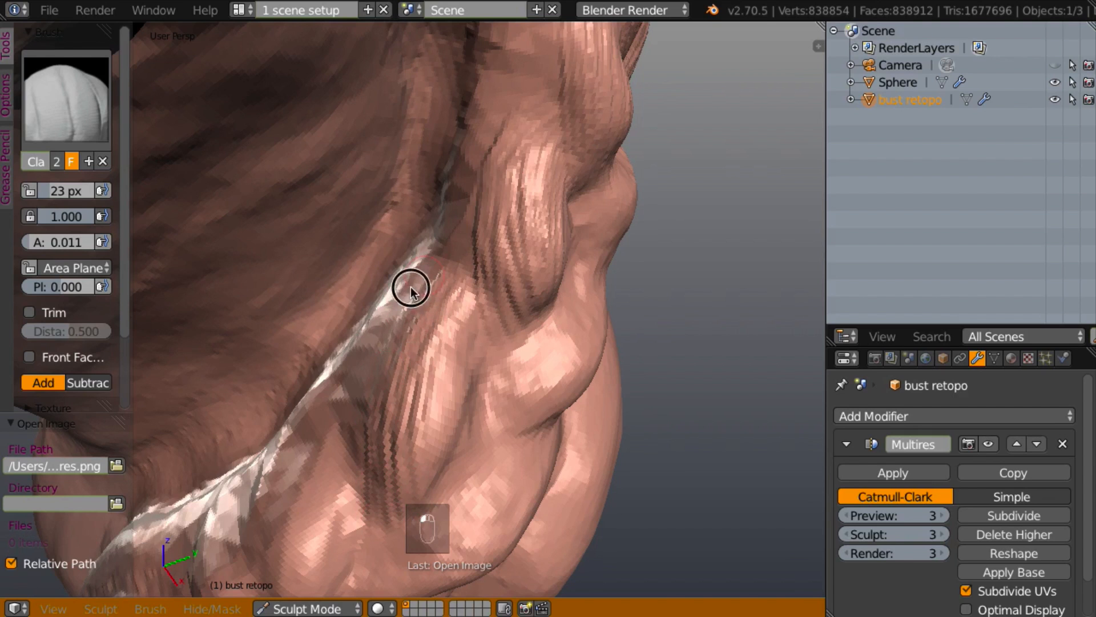
mouse_move(410, 286)
mouse_down()
mouse_move(367, 453)
mouse_move(375, 516)
mouse_up()
- Fill the smooth front of that same lock with strands curving down toward its lower end
middle_drag(344, 345, 334, 283)
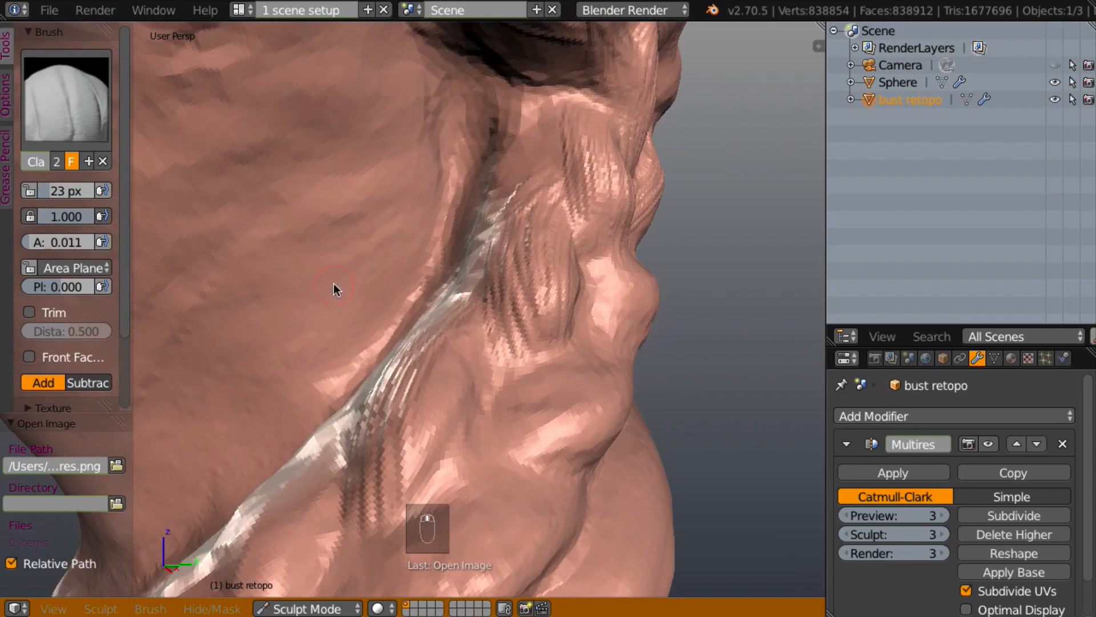
mouse_move(473, 335)
mouse_down()
mouse_move(414, 462)
mouse_move(419, 487)
mouse_move(413, 411)
mouse_move(405, 490)
mouse_up()
drag(465, 404, 451, 451)
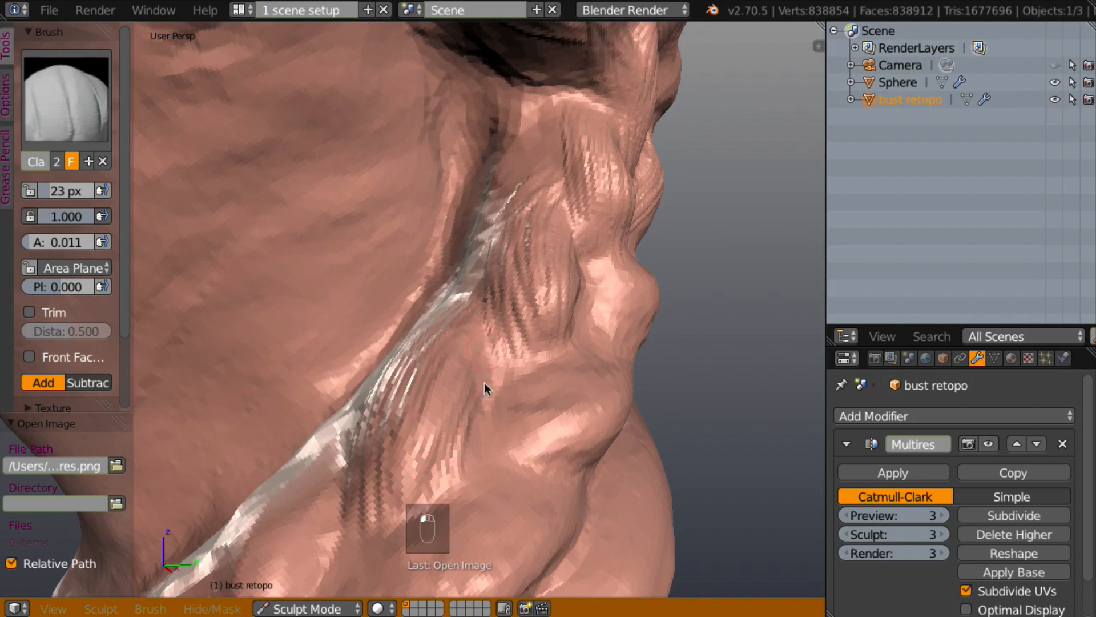
mouse_move(484, 382)
middle_down()
mouse_move(384, 463)
mouse_move(487, 403)
middle_up()
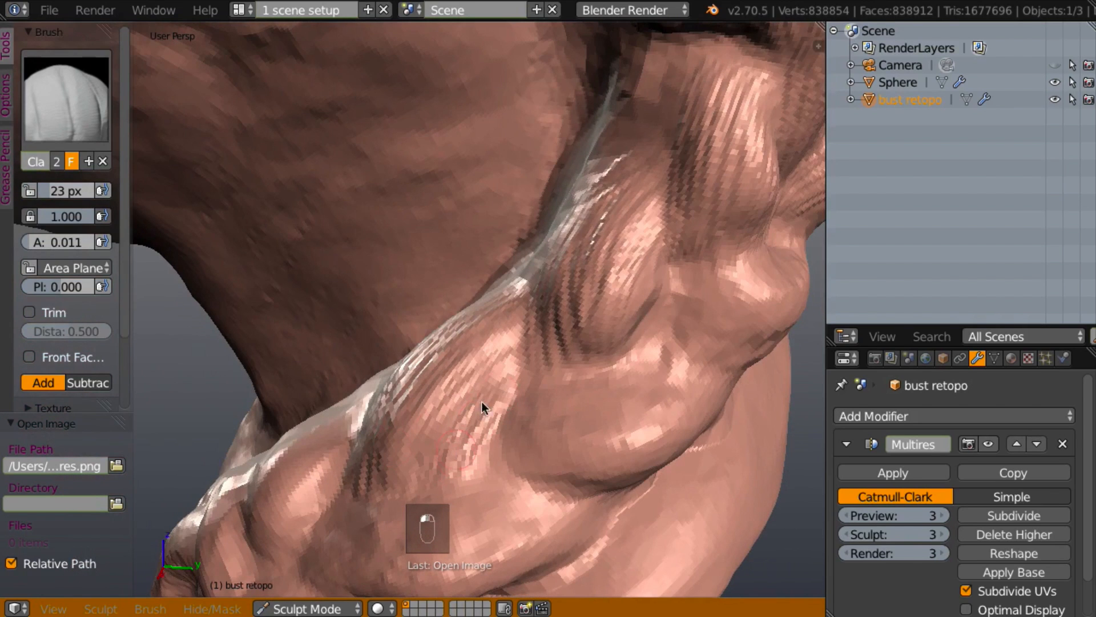
- Sculpt strands down the inner edge of the topmost braid lock, beside the neck just below the swept-back hair
mouse_move(574, 446)
middle_down()
mouse_move(601, 296)
mouse_move(559, 370)
mouse_move(697, 393)
mouse_move(552, 343)
middle_up()
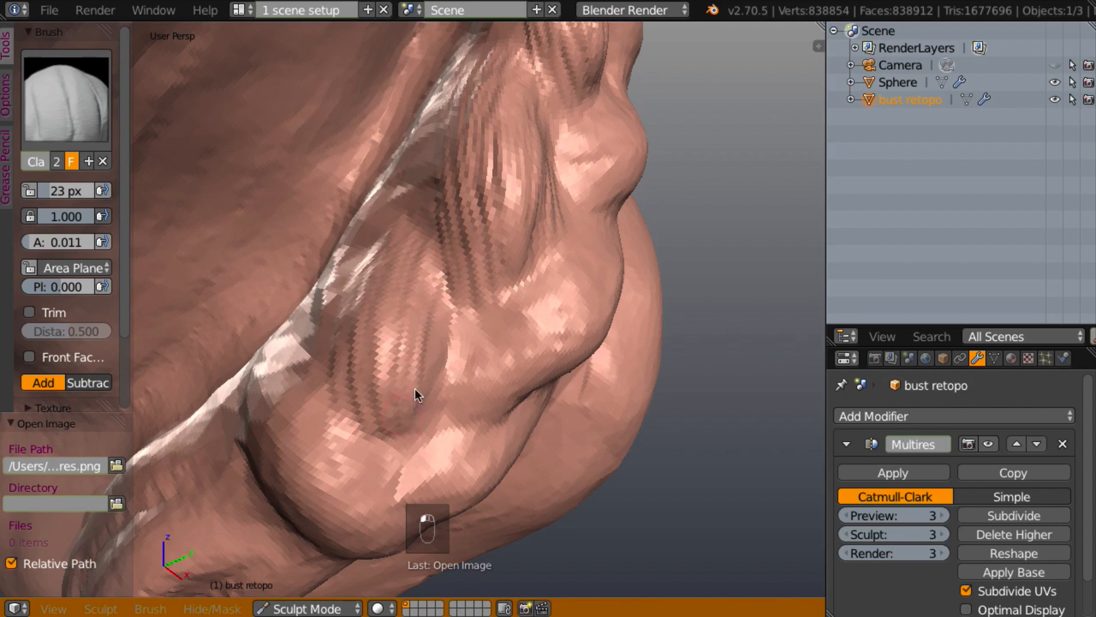
mouse_move(420, 392)
middle_down()
mouse_move(297, 373)
mouse_move(423, 368)
mouse_move(499, 342)
mouse_move(512, 313)
mouse_move(362, 152)
middle_up()
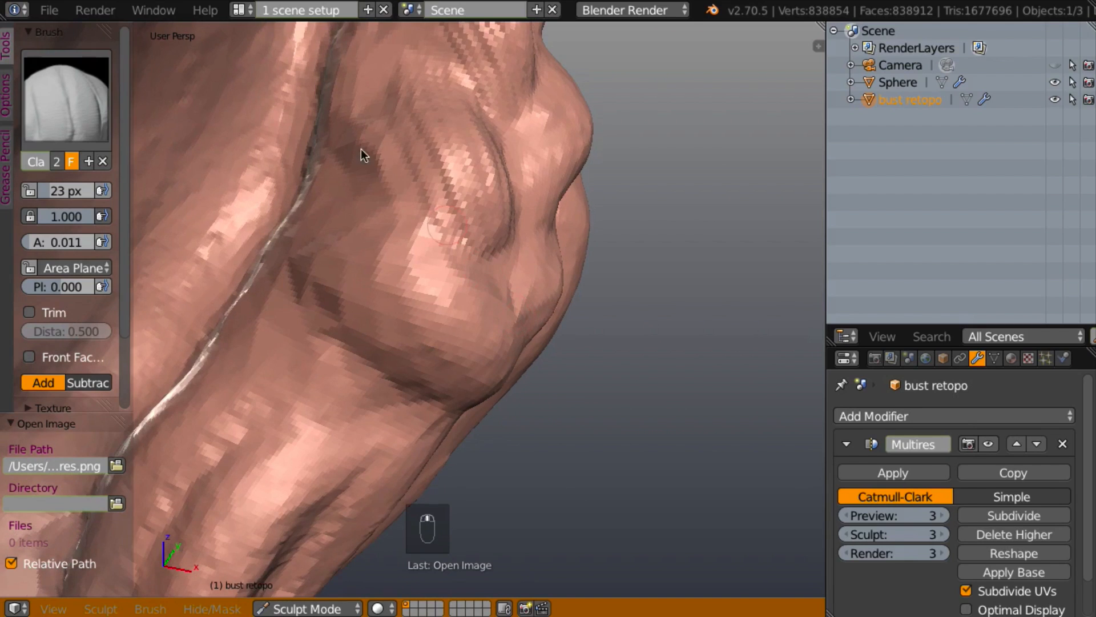
mouse_move(353, 225)
middle_down()
mouse_move(313, 196)
mouse_move(293, 208)
mouse_move(364, 200)
middle_up()
mouse_move(567, 303)
middle_down()
mouse_move(579, 349)
mouse_move(553, 368)
mouse_move(489, 376)
mouse_move(648, 255)
mouse_move(595, 395)
mouse_move(592, 379)
mouse_move(661, 402)
middle_up()
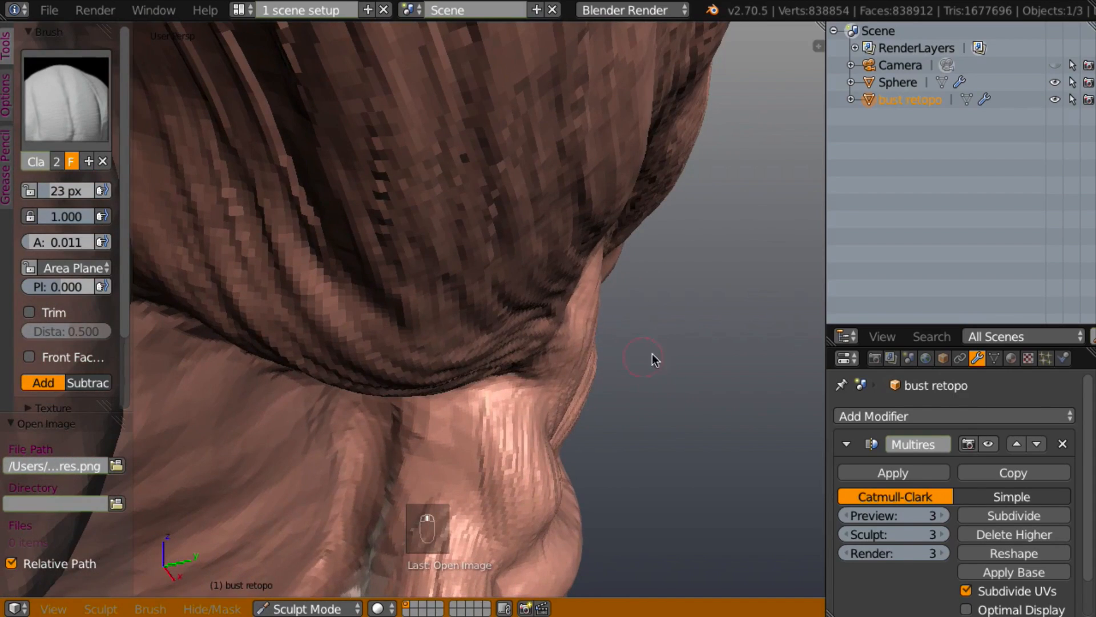
middle_drag(652, 354, 632, 321)
mouse_move(476, 449)
mouse_down()
mouse_move(487, 482)
mouse_move(491, 430)
mouse_move(504, 529)
mouse_move(480, 414)
mouse_move(496, 509)
mouse_up()
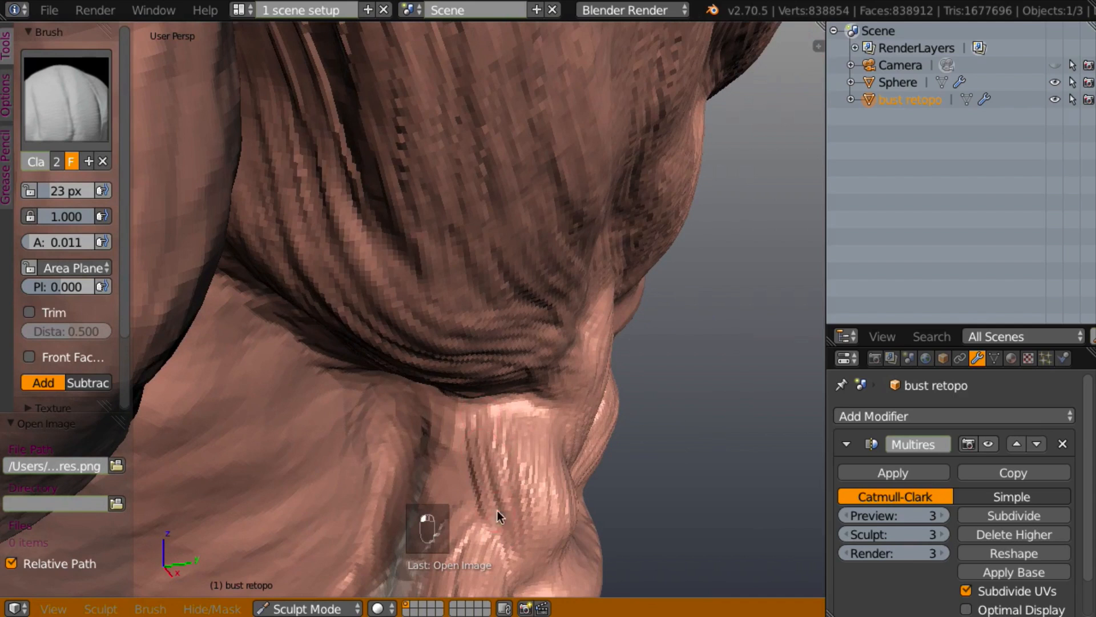
mouse_move(497, 509)
middle_down()
mouse_move(602, 431)
mouse_move(577, 434)
mouse_move(551, 410)
mouse_move(575, 362)
mouse_move(558, 416)
mouse_move(541, 394)
middle_up()
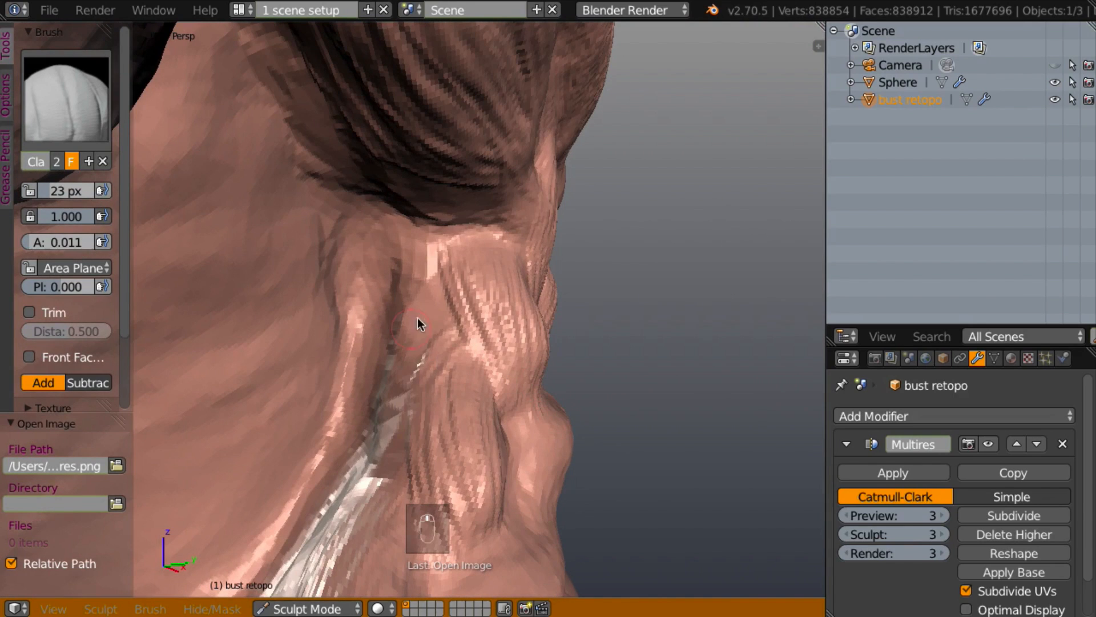
mouse_move(416, 318)
mouse_down()
mouse_move(419, 358)
mouse_move(440, 303)
mouse_move(406, 409)
mouse_move(413, 446)
mouse_up()
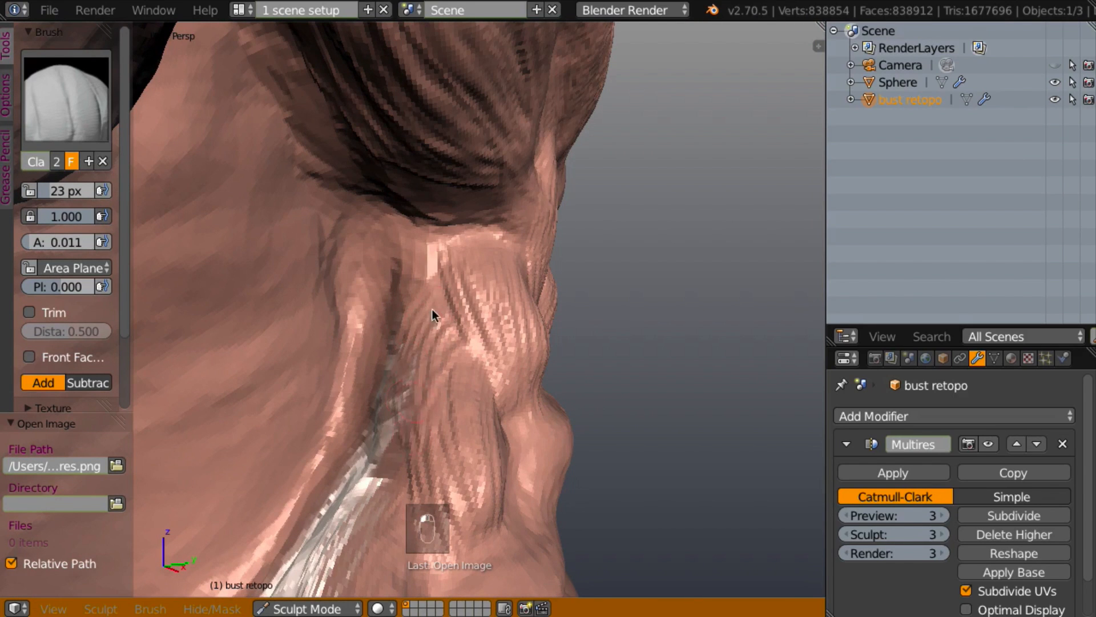
drag(402, 408, 413, 460)
mouse_move(408, 310)
mouse_down()
mouse_move(387, 391)
mouse_move(397, 441)
mouse_up()
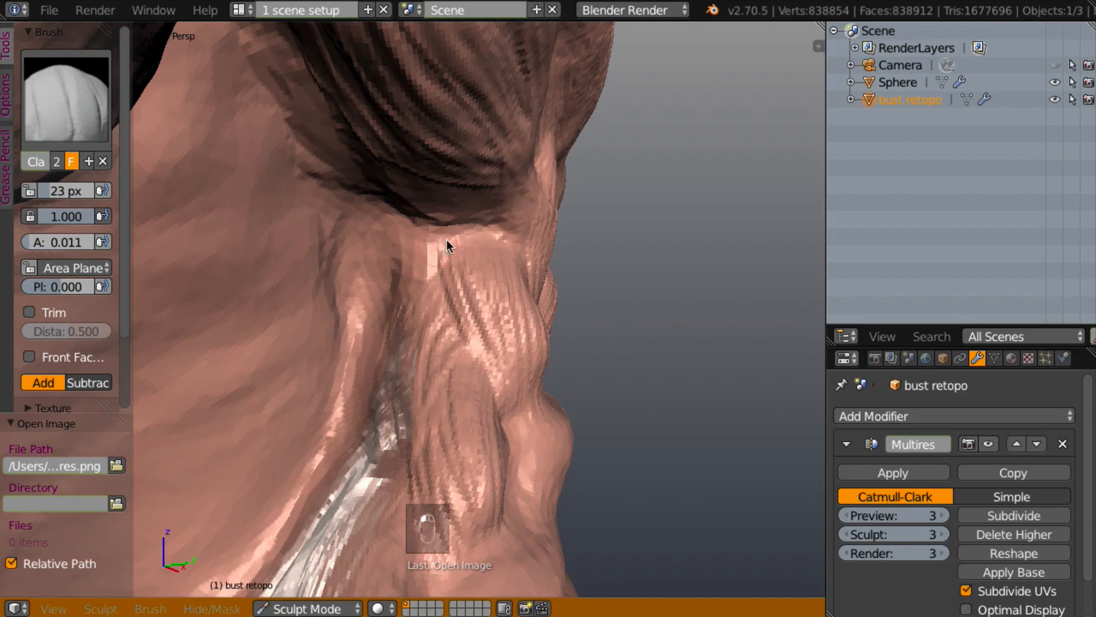
- Sculpt long strands along the lower edge of the large smooth hair wave above the ear-side locks
mouse_move(338, 287)
middle_down()
mouse_move(286, 268)
mouse_move(381, 307)
mouse_move(360, 338)
mouse_move(333, 436)
middle_up()
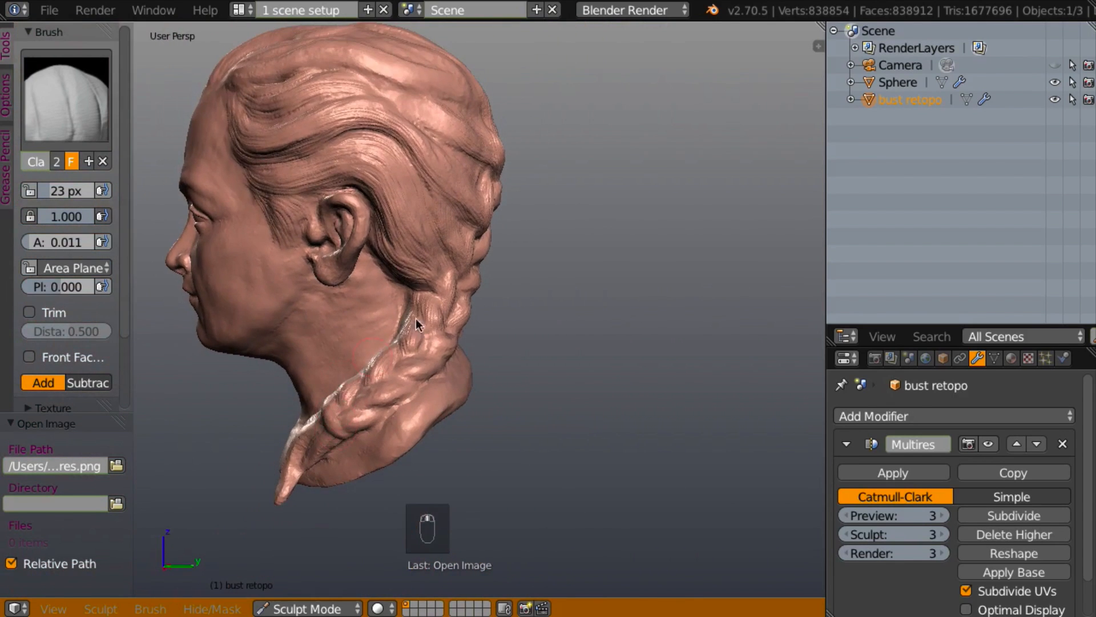
mouse_move(512, 316)
middle_down()
mouse_move(560, 333)
mouse_move(573, 409)
mouse_move(590, 408)
mouse_move(641, 453)
mouse_move(586, 371)
middle_up()
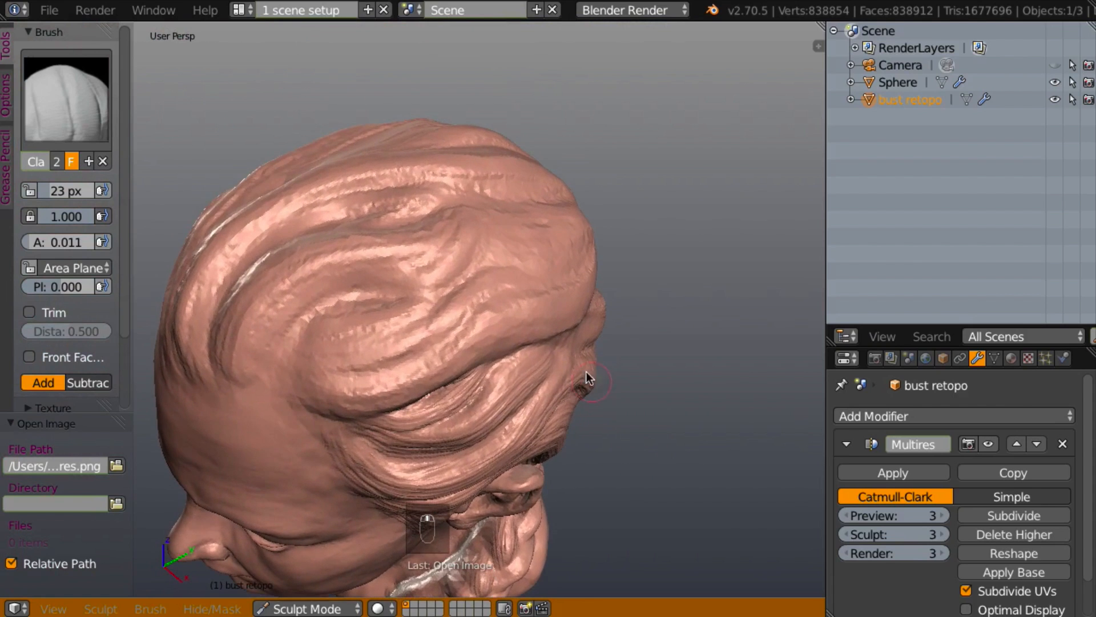
mouse_move(411, 355)
middle_down()
mouse_move(362, 341)
mouse_move(395, 325)
mouse_move(436, 326)
middle_up()
scroll(440, 317, up, 5)
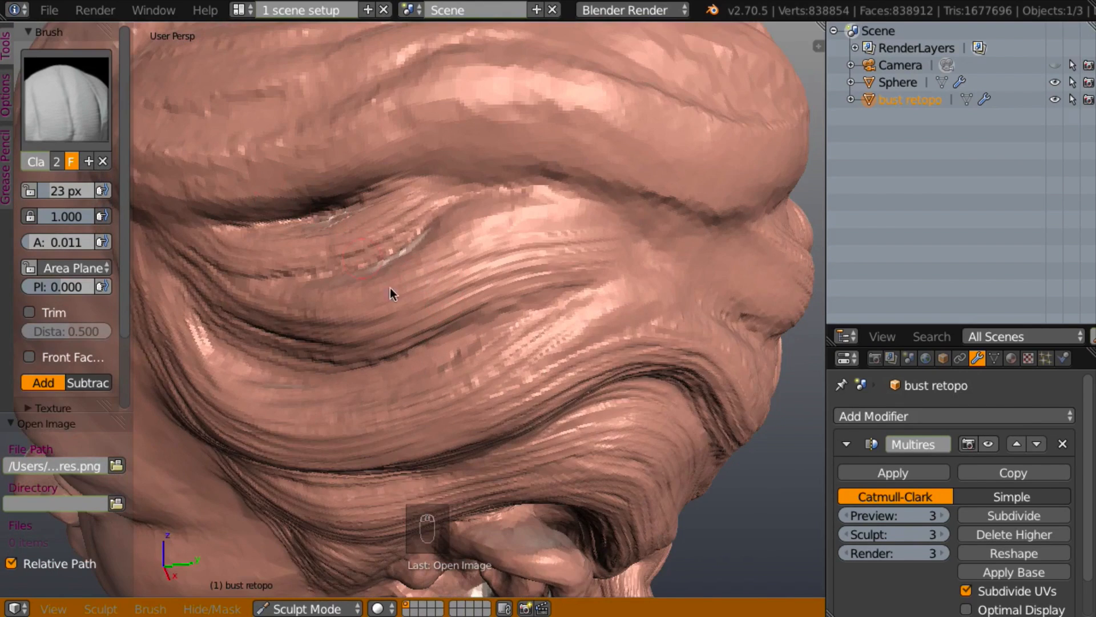
mouse_move(389, 287)
shift+middle_down()
mouse_move(423, 306)
mouse_move(403, 275)
shift+middle_up()
mouse_move(201, 175)
mouse_down()
mouse_move(337, 191)
mouse_move(459, 163)
mouse_up()
mouse_move(208, 146)
mouse_down()
mouse_move(399, 156)
mouse_move(558, 122)
mouse_move(647, 142)
mouse_up()
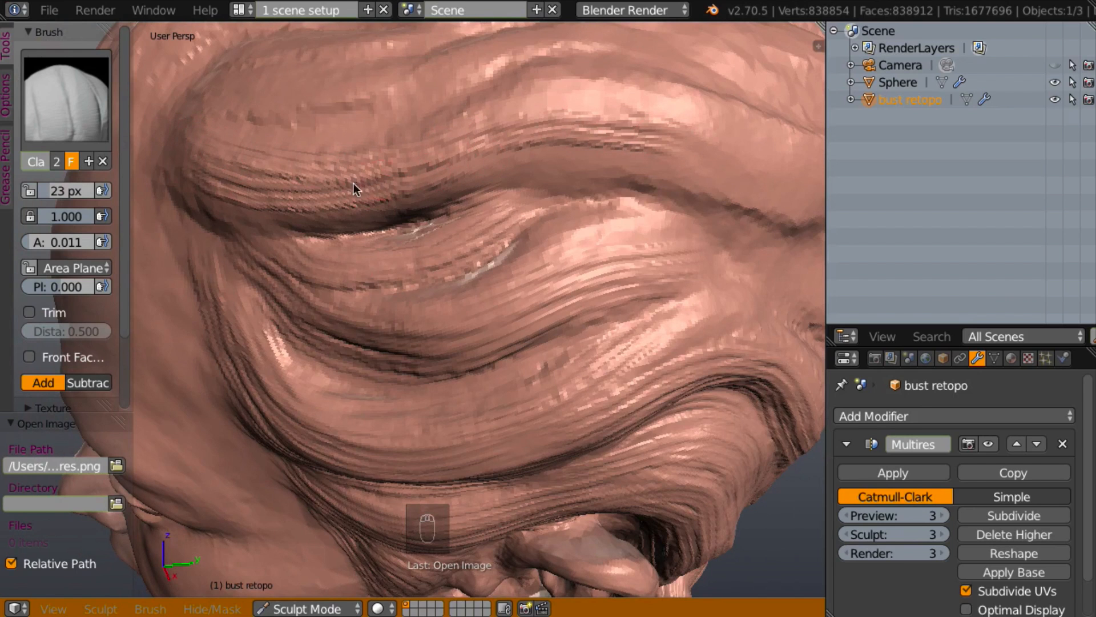
mouse_move(353, 189)
mouse_down()
mouse_move(494, 171)
mouse_move(656, 174)
mouse_move(729, 203)
mouse_up()
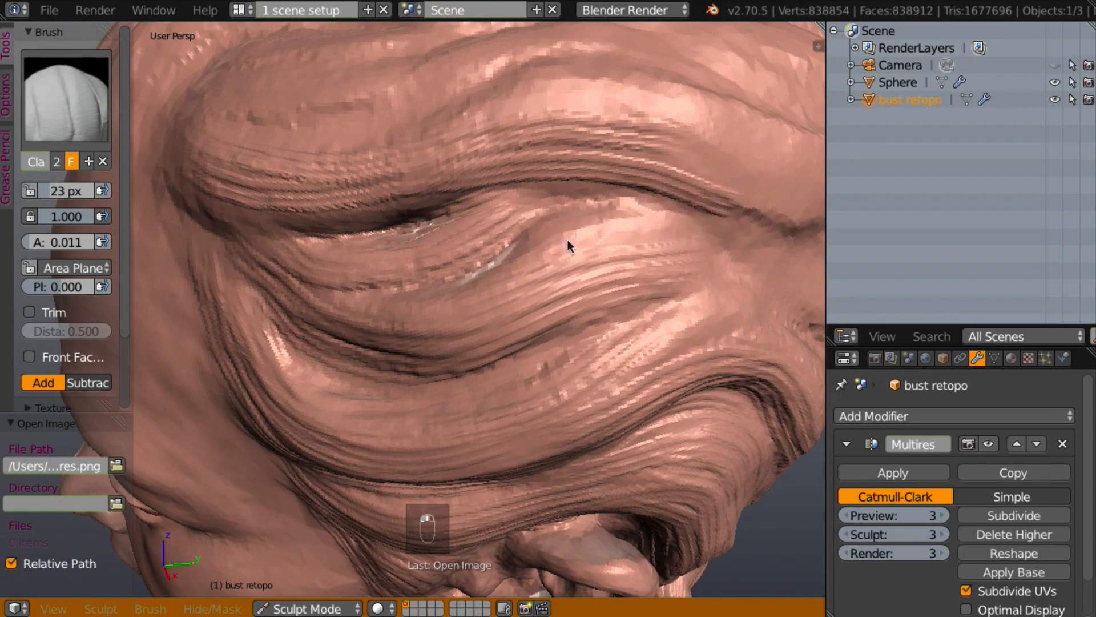
- Fill the front half of that large wave with long strands sweeping back, working up to its upper crease
scroll(567, 240, down, 2)
mouse_move(567, 240)
middle_down()
mouse_move(604, 242)
mouse_move(602, 251)
middle_up()
scroll(540, 257, down, 2)
scroll(539, 269, up, 1)
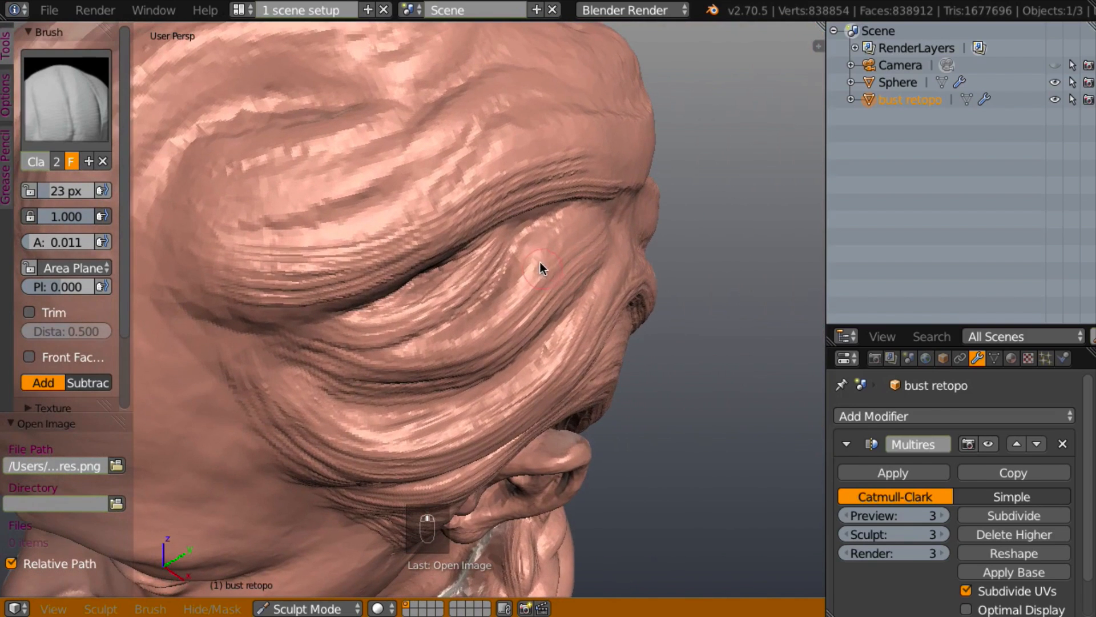
mouse_move(169, 227)
mouse_down()
mouse_move(238, 247)
mouse_move(352, 225)
mouse_move(491, 151)
mouse_up()
mouse_move(256, 242)
mouse_down()
mouse_move(363, 222)
mouse_move(462, 164)
mouse_move(563, 130)
mouse_up()
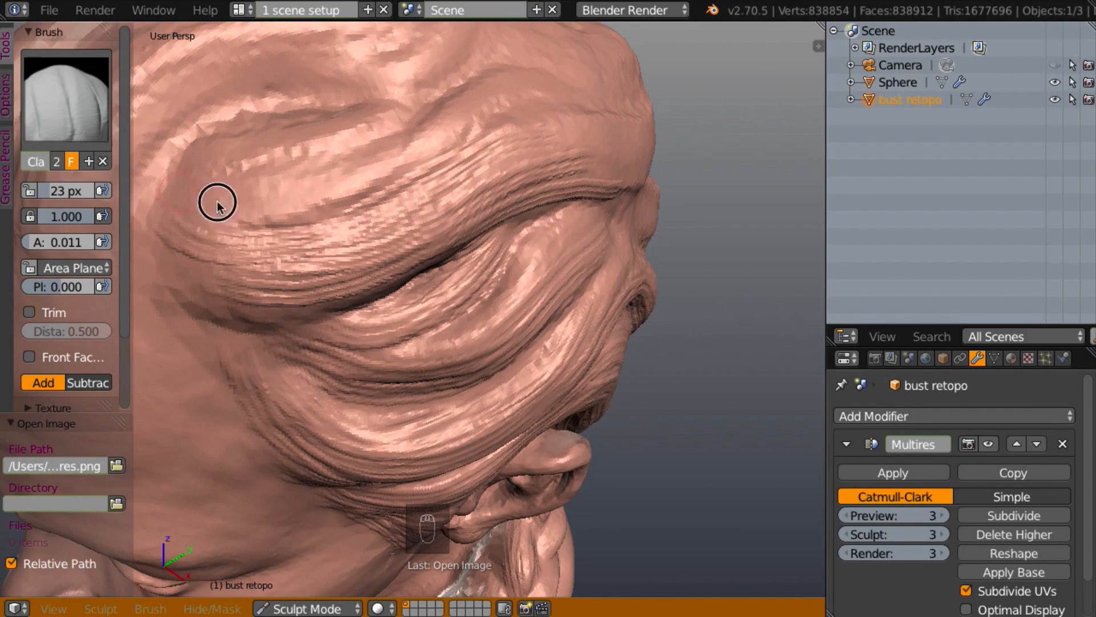
mouse_move(217, 203)
mouse_down()
mouse_move(362, 177)
mouse_move(468, 122)
mouse_move(556, 105)
mouse_up()
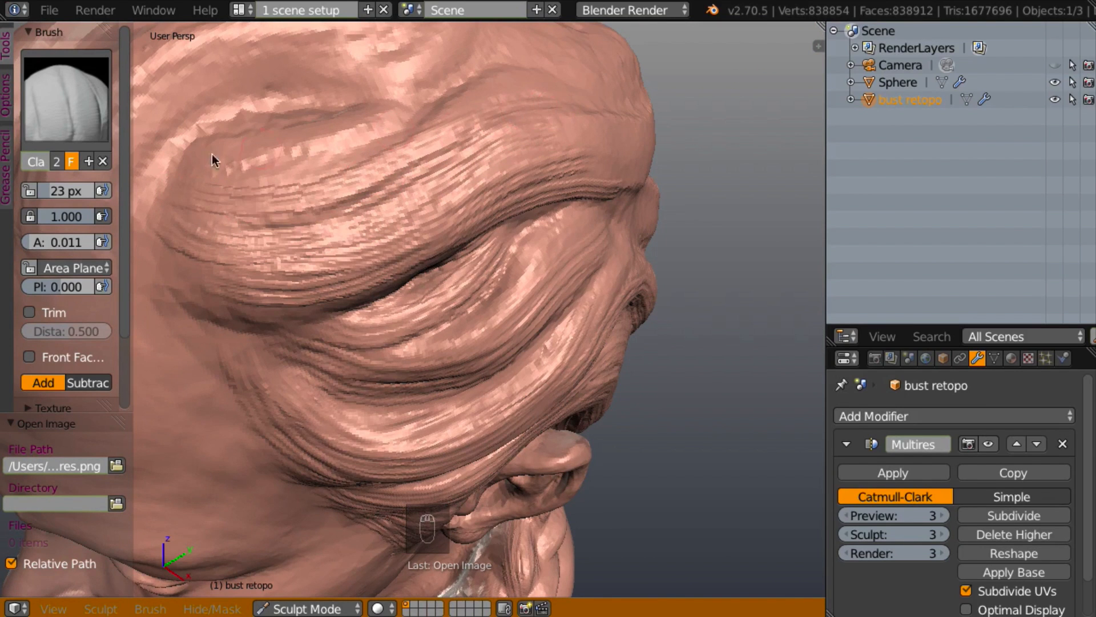
mouse_move(212, 160)
mouse_down()
mouse_move(242, 171)
mouse_move(357, 149)
mouse_move(426, 103)
mouse_move(439, 78)
mouse_up()
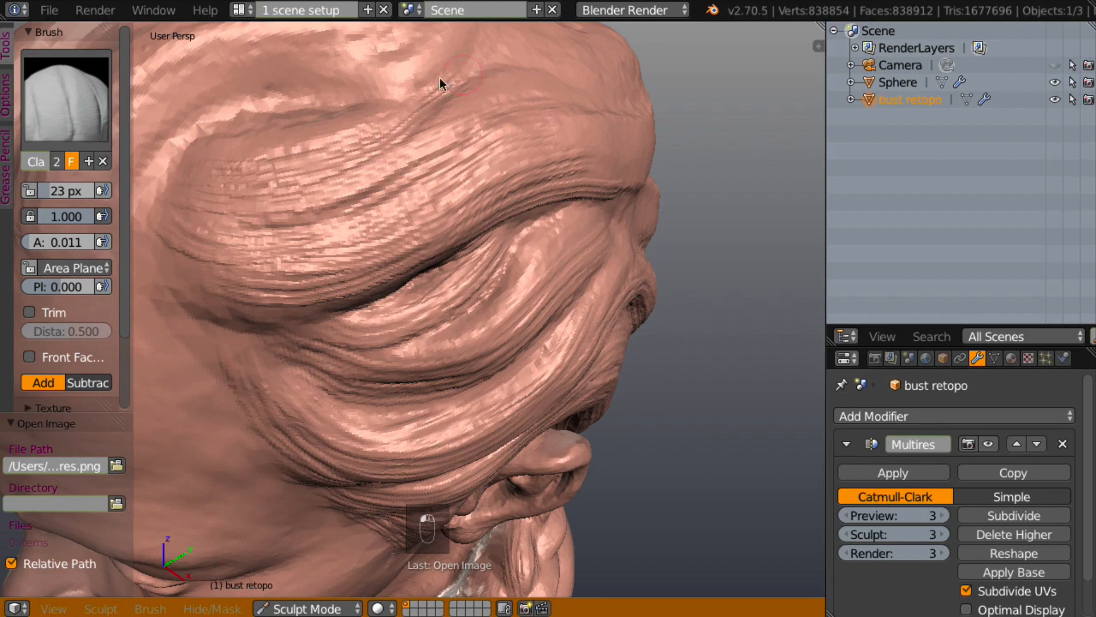
mouse_move(217, 143)
mouse_down()
mouse_move(325, 135)
mouse_move(372, 113)
mouse_move(216, 125)
mouse_move(350, 115)
mouse_up()
- Wrap strands around the wave's front root and continue them down the hairline toward the temple locks
middle_drag(301, 171, 348, 148)
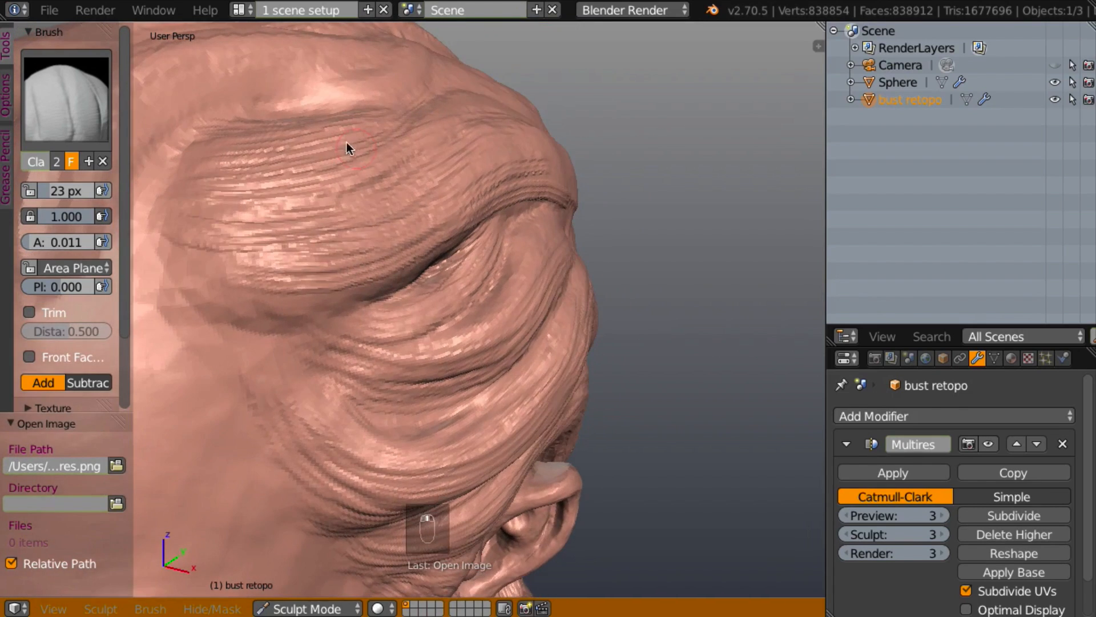
mouse_move(169, 244)
mouse_down()
mouse_move(221, 264)
mouse_move(343, 279)
mouse_move(240, 299)
mouse_move(374, 294)
mouse_move(362, 277)
mouse_up()
mouse_move(362, 277)
middle_down()
mouse_move(330, 244)
mouse_move(298, 270)
middle_up()
mouse_move(165, 265)
mouse_down()
mouse_move(259, 325)
mouse_move(347, 323)
mouse_up()
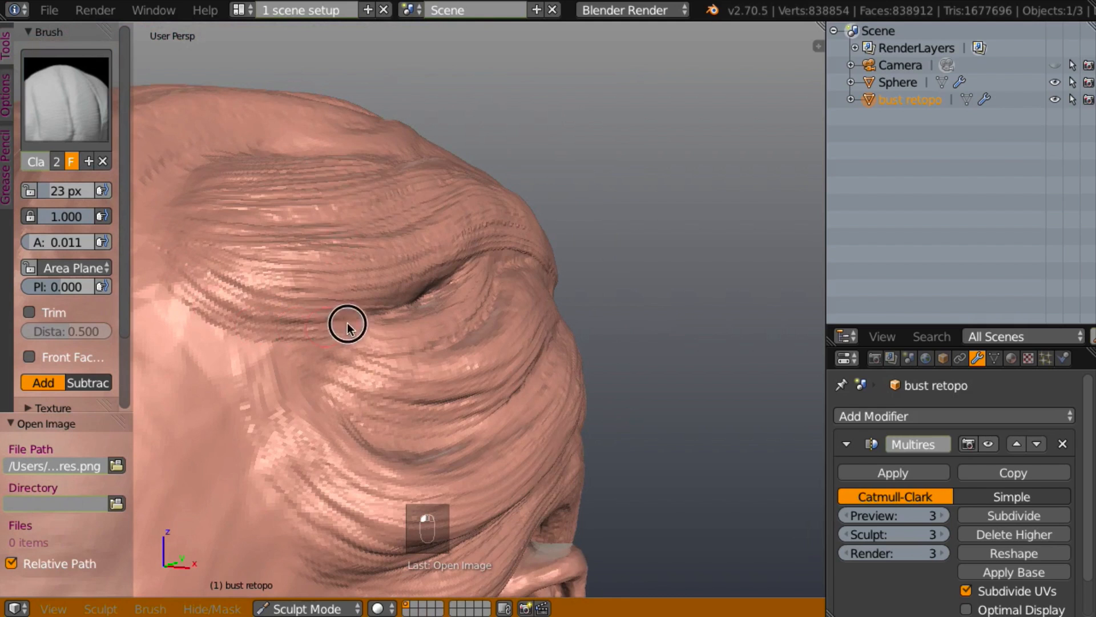
middle_drag(270, 340, 243, 344)
mouse_move(205, 311)
mouse_down()
mouse_move(281, 502)
mouse_move(254, 399)
mouse_move(355, 523)
mouse_up()
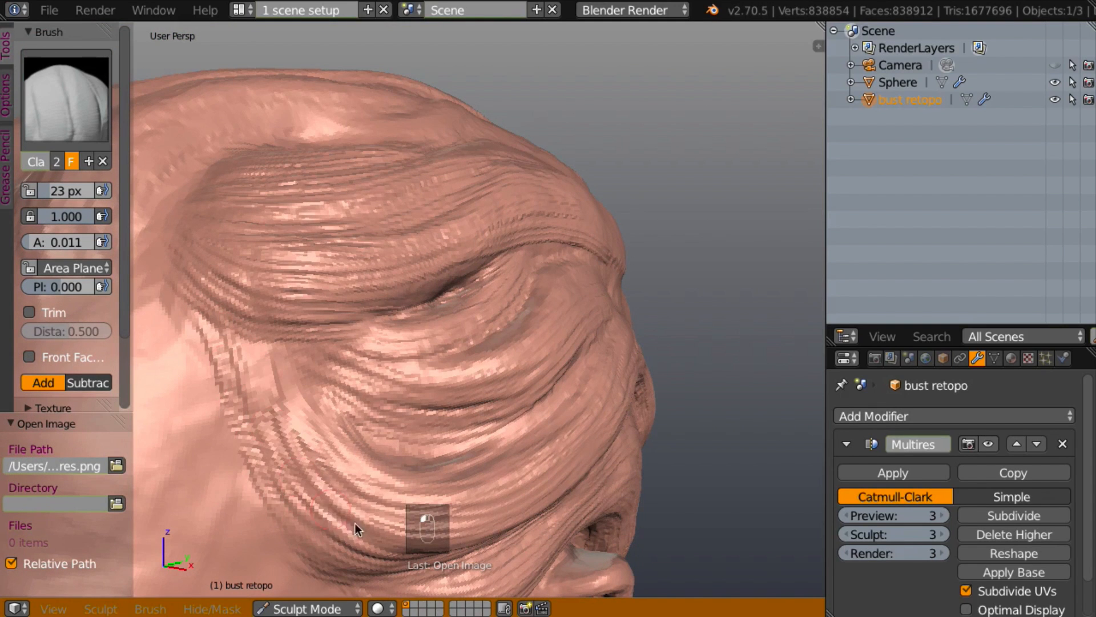
drag(275, 361, 356, 490)
- Add strands along the wave's upper crease and extend them over its smooth middle section toward the back
mouse_move(324, 429)
middle_down()
mouse_move(245, 506)
mouse_move(378, 381)
middle_up()
scroll(479, 372, down, 6)
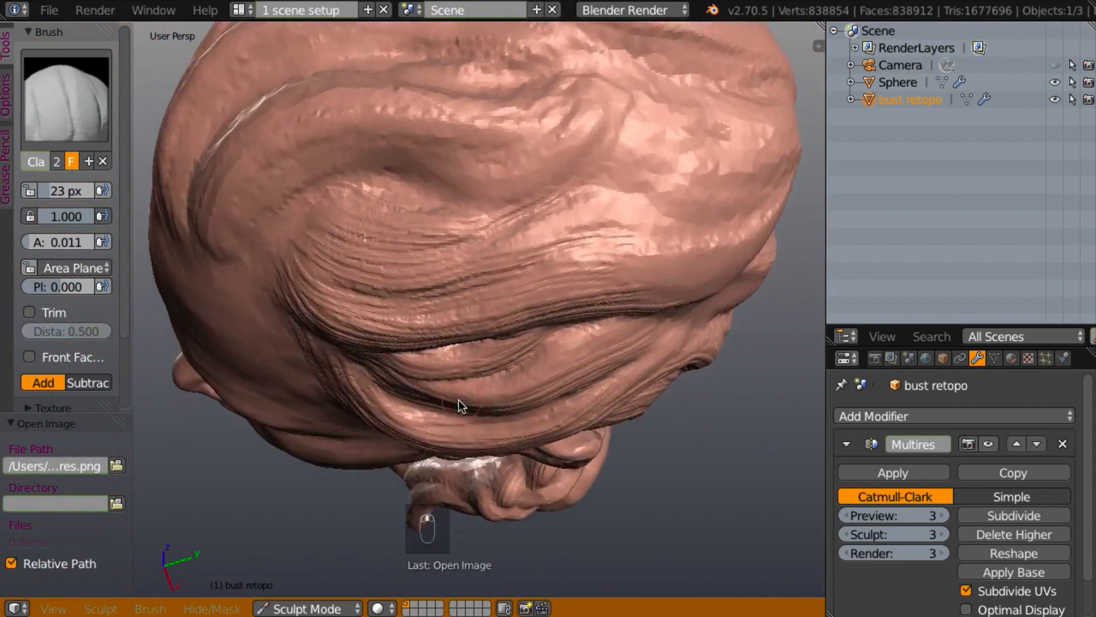
middle_drag(458, 400, 422, 390)
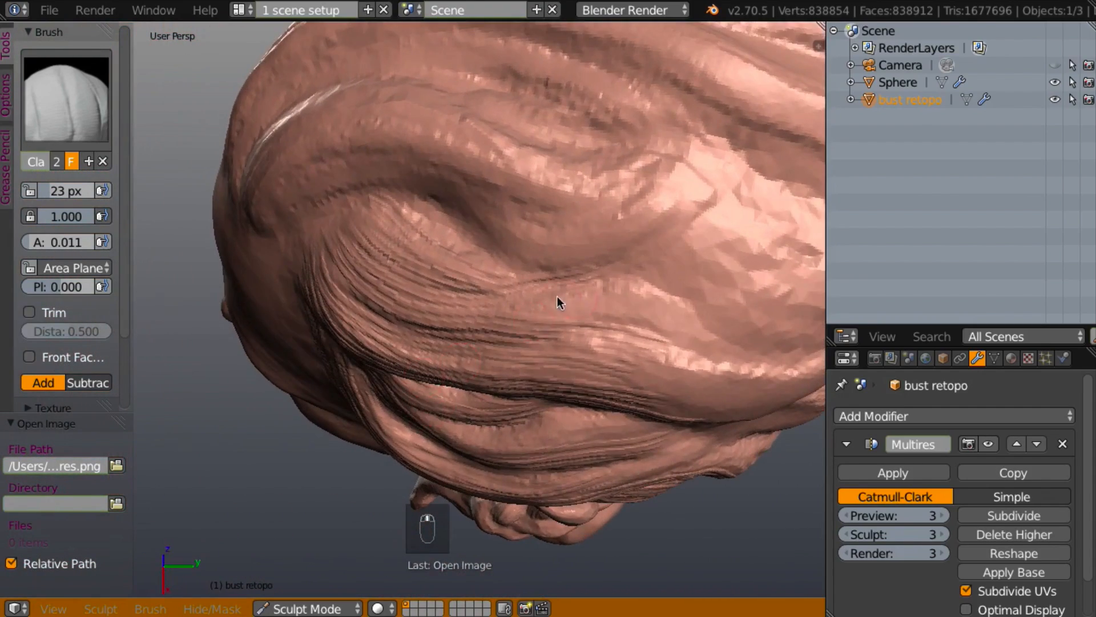
drag(410, 214, 511, 268)
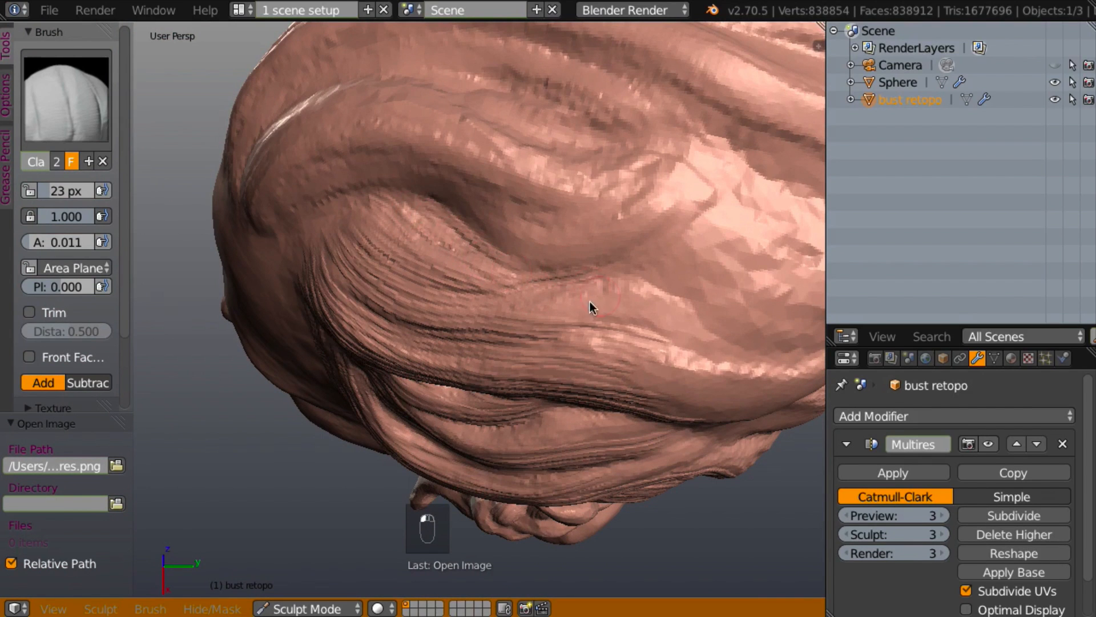
mouse_move(574, 294)
mouse_down()
mouse_move(665, 328)
mouse_move(689, 353)
mouse_up()
mouse_move(514, 300)
mouse_down()
mouse_move(580, 301)
mouse_move(690, 354)
mouse_up()
- Sculpt long strands across the wave's back half, below the smooth faceted area on the crown
middle_drag(618, 293, 576, 297)
mouse_move(689, 320)
middle_down()
mouse_move(624, 313)
mouse_move(598, 276)
mouse_move(593, 243)
mouse_move(391, 236)
middle_up()
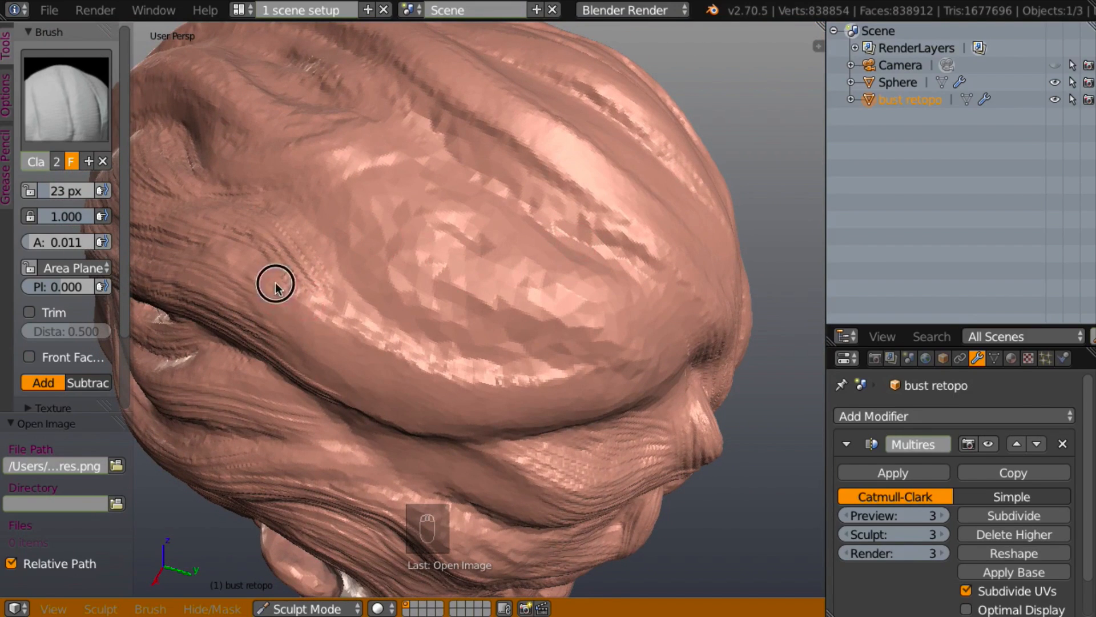
mouse_move(276, 284)
mouse_down()
mouse_move(399, 359)
mouse_move(536, 380)
mouse_up()
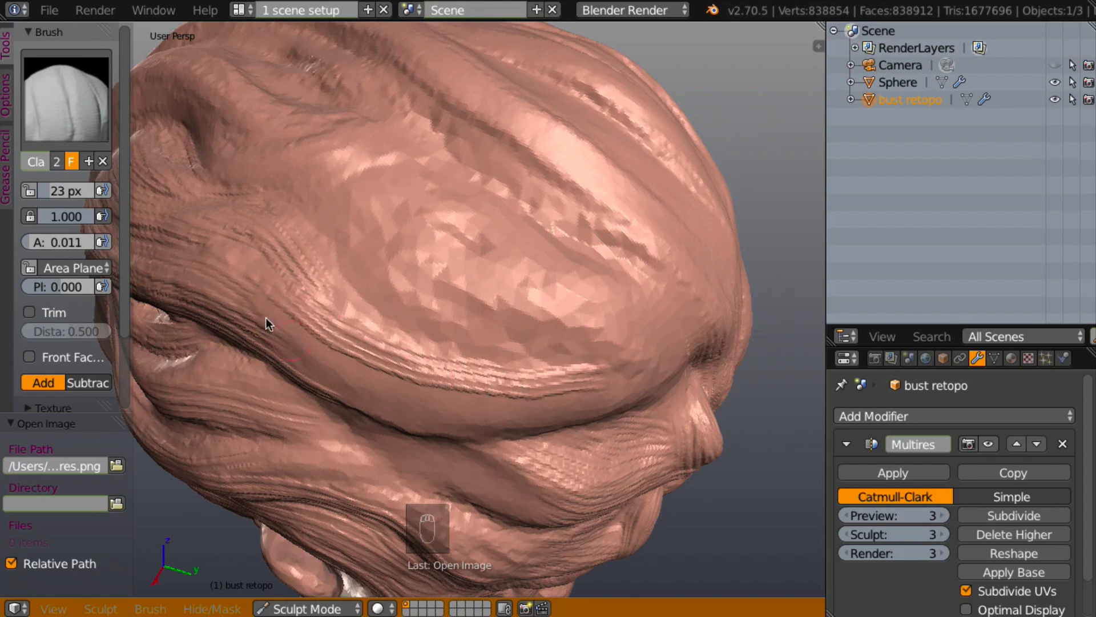
mouse_move(266, 318)
mouse_down()
mouse_move(362, 372)
mouse_move(518, 392)
mouse_move(531, 380)
mouse_up()
- Cover the lower side of the wave's back half with strands down to the crease above the next lock
mouse_move(531, 379)
middle_down()
mouse_move(505, 307)
mouse_move(484, 310)
middle_up()
mouse_move(303, 368)
mouse_down()
mouse_move(454, 408)
mouse_move(543, 394)
mouse_up()
mouse_move(342, 393)
mouse_down()
mouse_move(488, 423)
mouse_move(583, 406)
mouse_up()
middle_drag(499, 361, 437, 365)
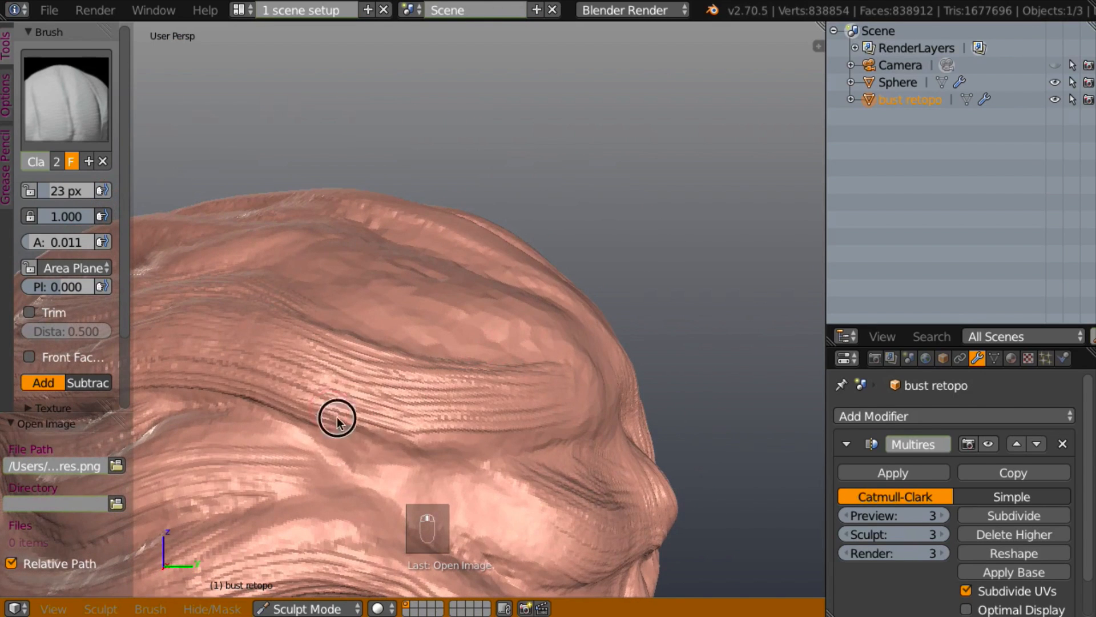
mouse_move(337, 420)
mouse_down()
mouse_move(484, 447)
mouse_move(575, 421)
mouse_up()
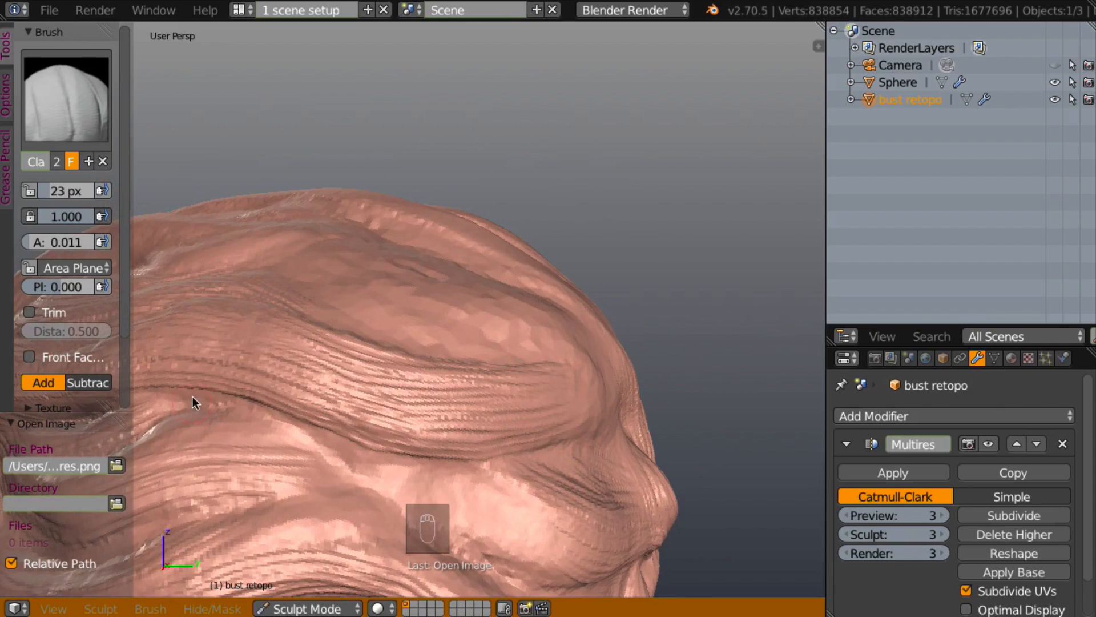
mouse_move(193, 397)
mouse_down()
mouse_move(225, 394)
mouse_move(378, 436)
mouse_up()
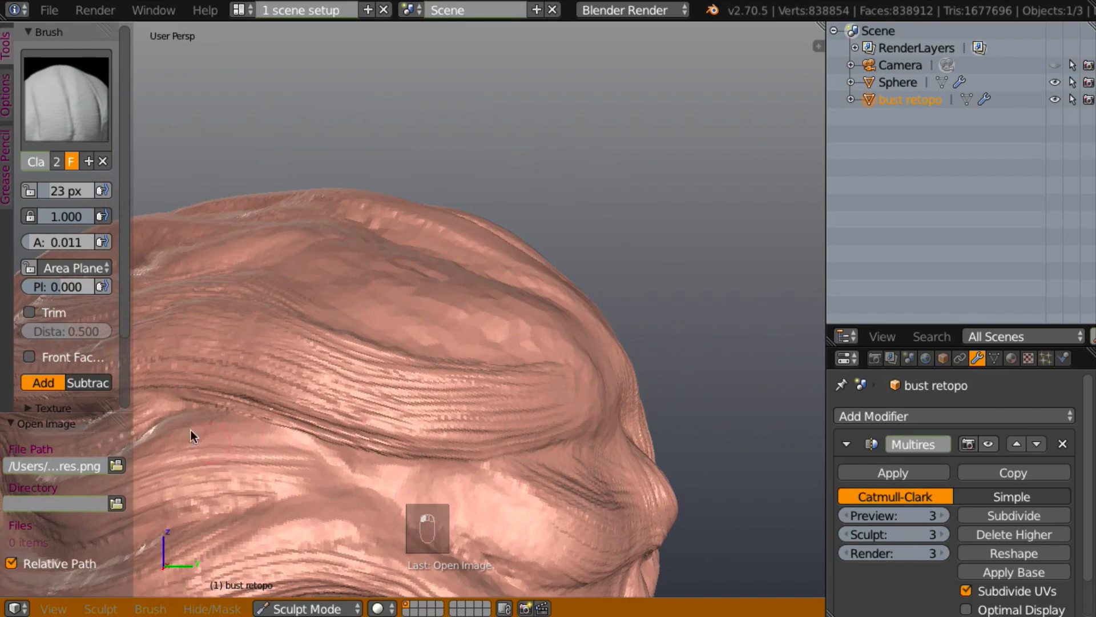
- Sculpt strands sweeping up and back over the smooth lock just beneath the large wave's crease
middle_drag(190, 430, 297, 461)
middle_drag(507, 460, 437, 444)
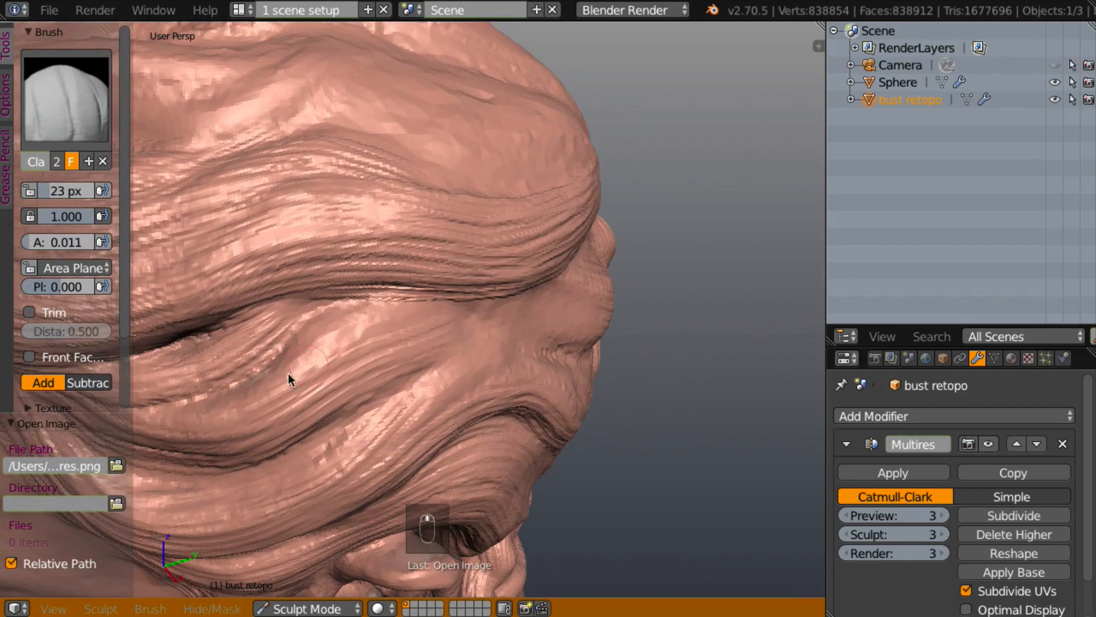
mouse_move(194, 416)
mouse_down()
mouse_move(262, 411)
mouse_move(317, 370)
mouse_move(397, 335)
mouse_up()
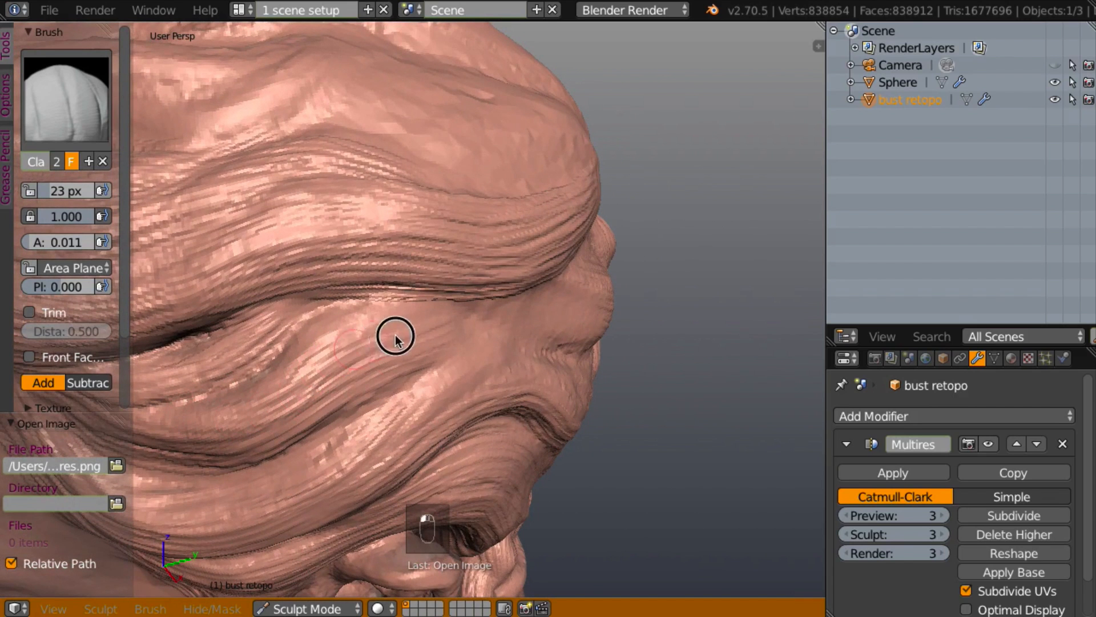
mouse_move(194, 403)
mouse_down()
mouse_move(245, 389)
mouse_move(320, 330)
mouse_move(385, 319)
mouse_up()
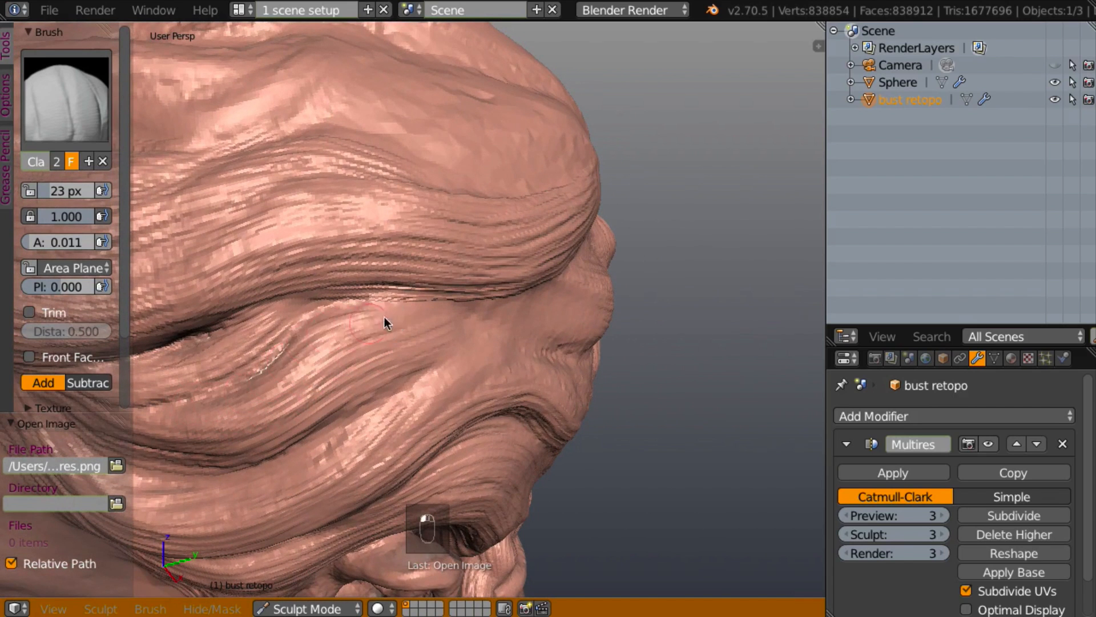
- Sculpt strands slanting down over the rear part of the lock below the large wave, toward the braid
middle_drag(384, 350, 481, 402)
mouse_move(495, 375)
mouse_down()
mouse_move(553, 394)
mouse_move(634, 448)
mouse_move(674, 454)
mouse_up()
drag(562, 375, 725, 471)
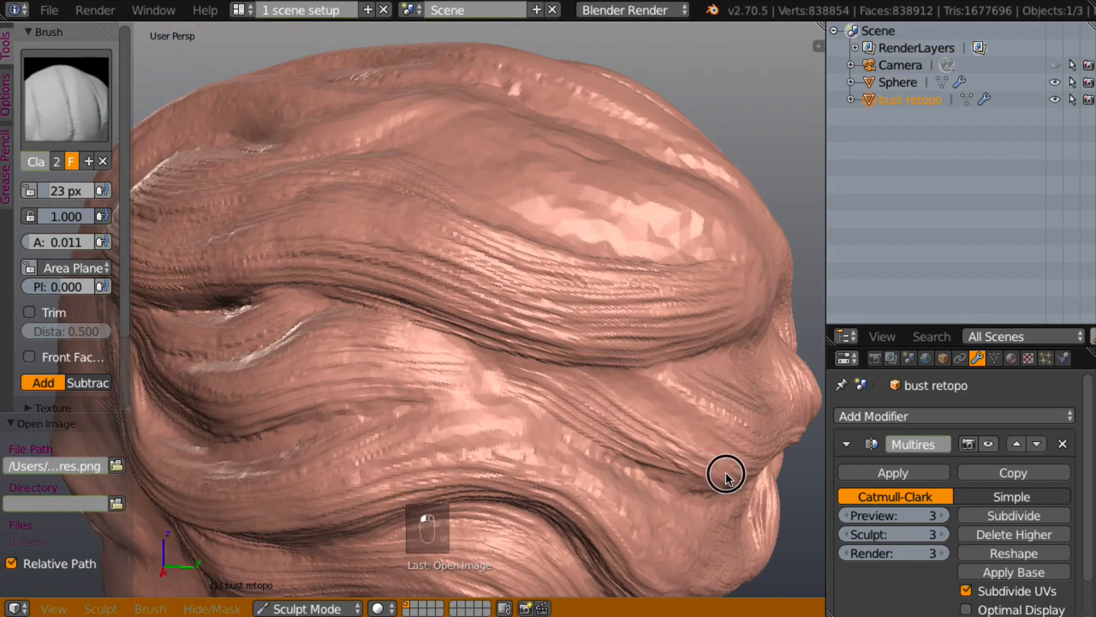
drag(615, 377, 742, 457)
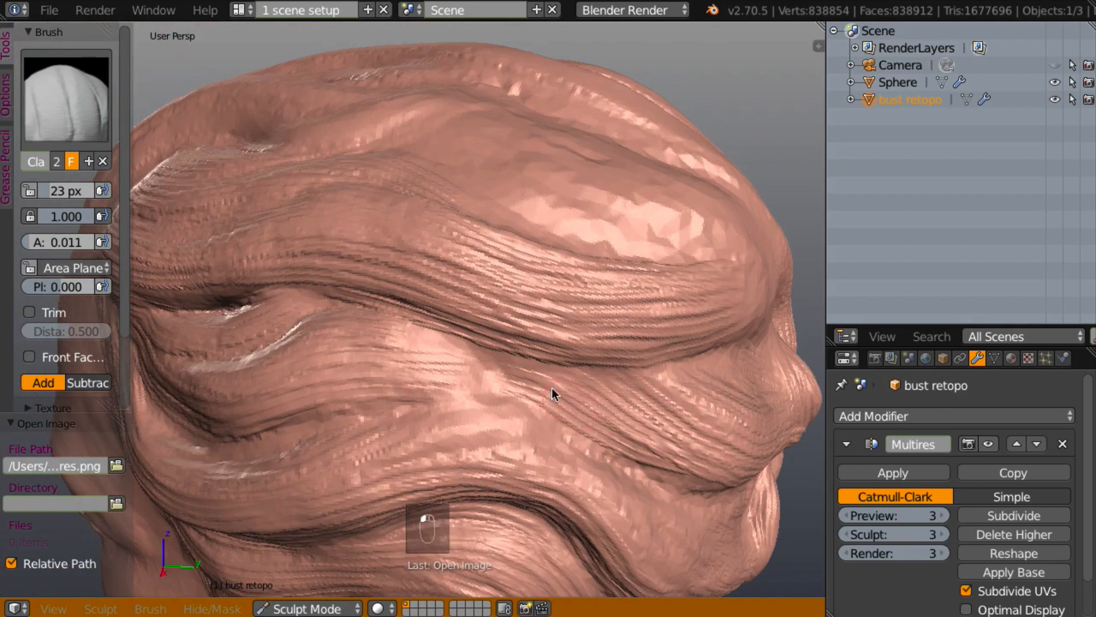
mouse_move(552, 388)
mouse_down()
mouse_move(641, 457)
mouse_move(721, 491)
mouse_up()
- Fill the remaining smooth middle of the side locks above the ear with strands flowing down toward the braid
mouse_move(570, 477)
middle_down()
mouse_move(604, 485)
mouse_move(352, 492)
middle_up()
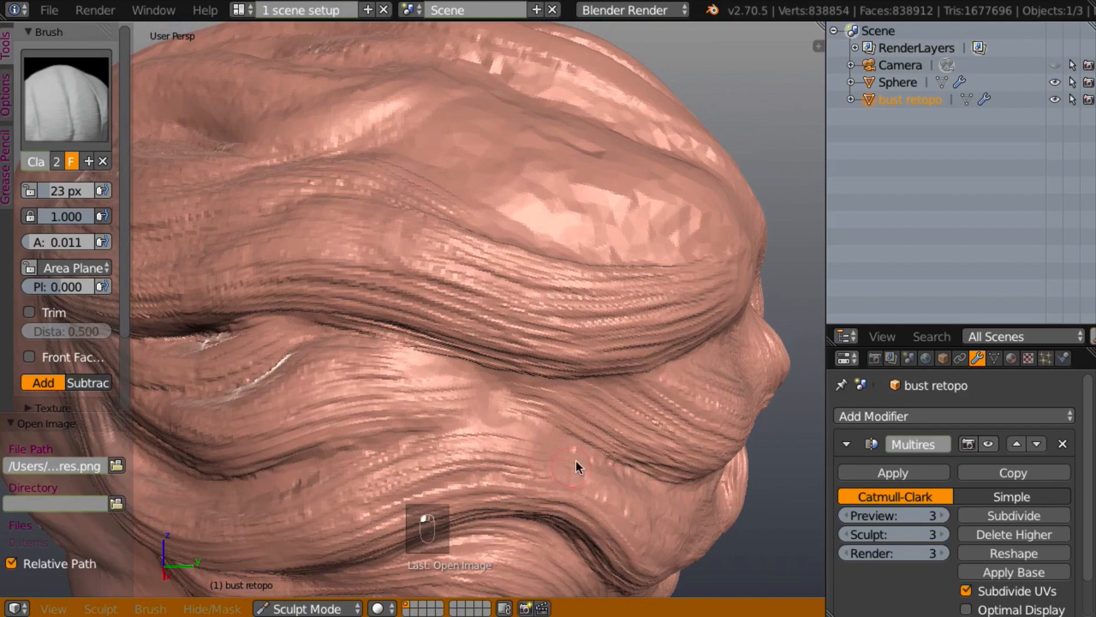
drag(405, 376, 468, 376)
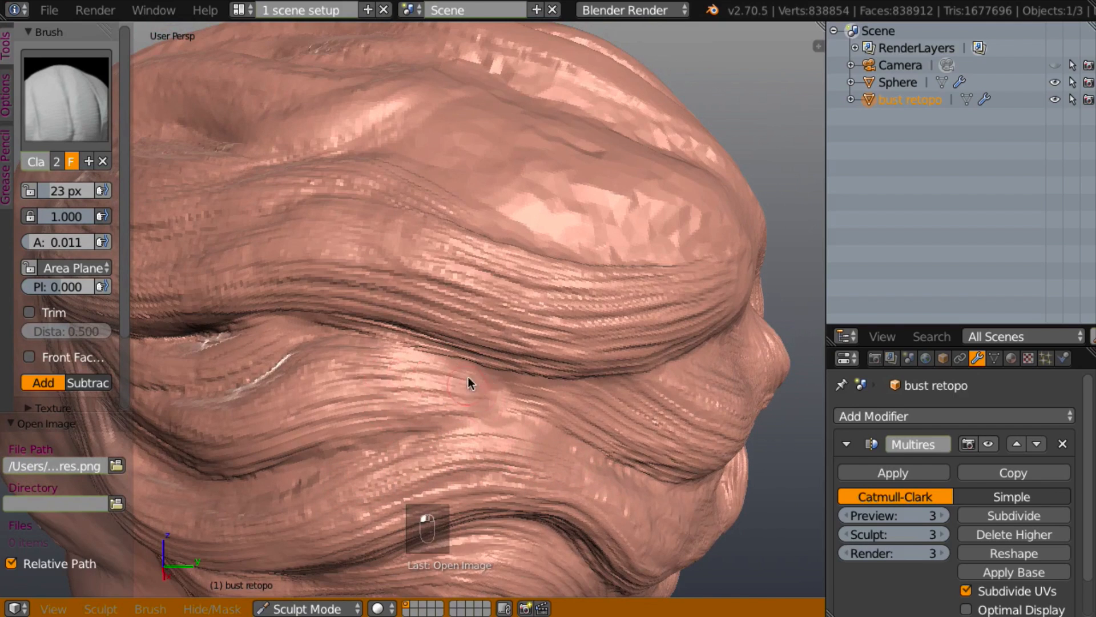
mouse_move(478, 367)
middle_down()
mouse_move(440, 401)
mouse_move(516, 393)
mouse_move(494, 378)
mouse_move(440, 390)
middle_up()
mouse_move(350, 286)
mouse_down()
mouse_move(421, 343)
mouse_move(552, 495)
mouse_up()
mouse_move(428, 321)
mouse_down()
mouse_move(501, 422)
mouse_move(600, 507)
mouse_up()
mouse_move(501, 395)
mouse_down()
mouse_move(640, 515)
mouse_move(601, 461)
mouse_move(660, 504)
mouse_up()
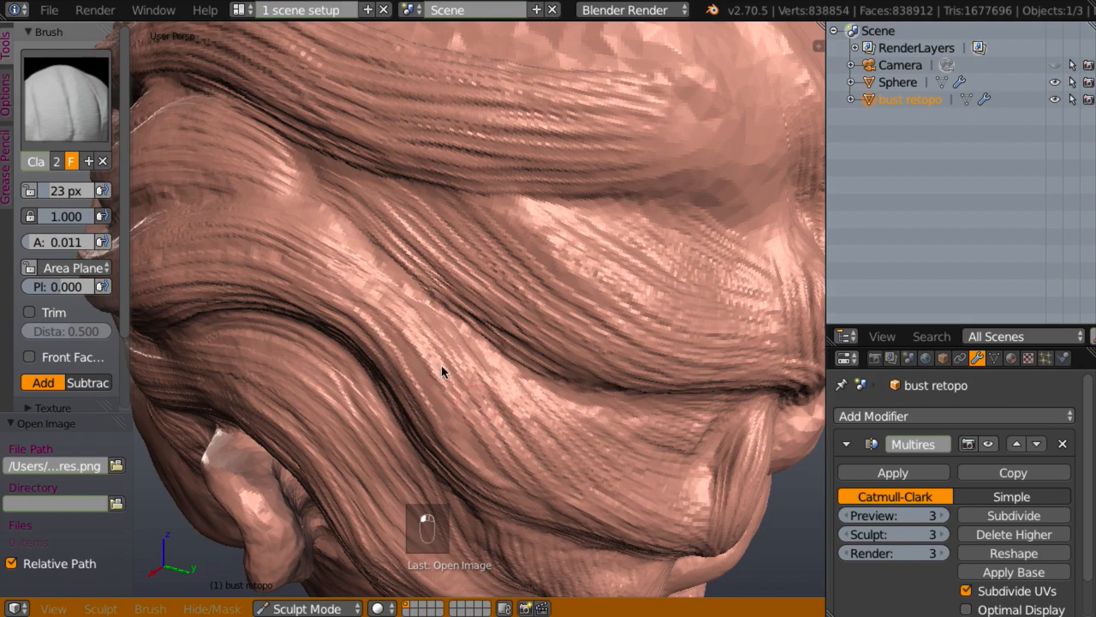
- Add more fine strands sloping down along the smooth middle of the wavy lock above the ear
mouse_move(431, 366)
mouse_down()
mouse_move(453, 423)
mouse_move(534, 498)
mouse_up()
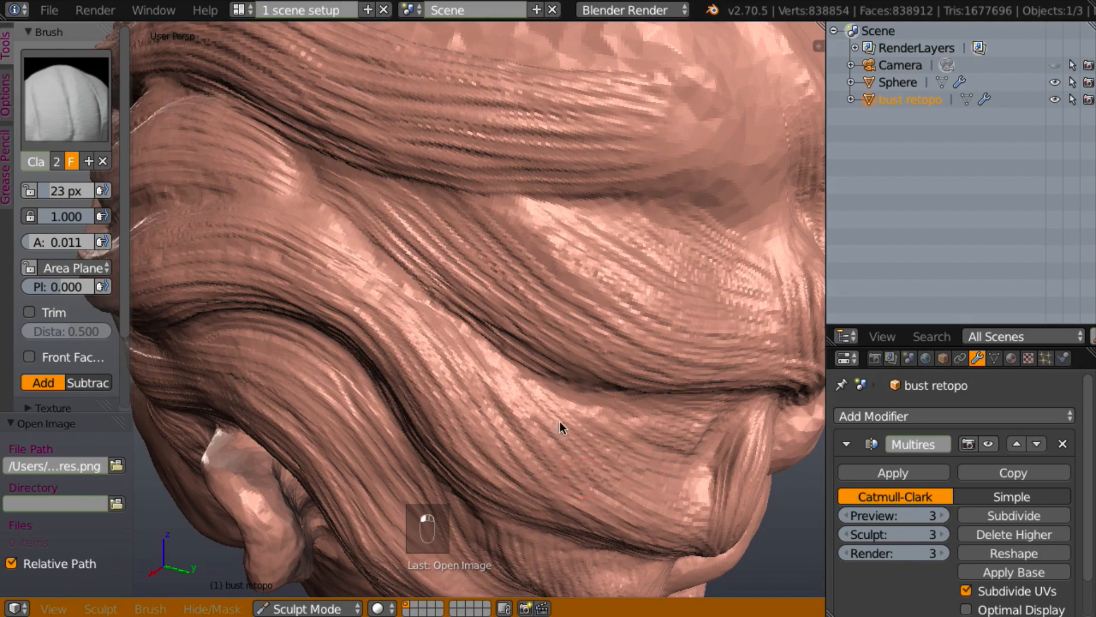
drag(564, 426, 651, 477)
mouse_move(650, 477)
middle_down()
mouse_move(516, 450)
mouse_move(544, 417)
mouse_move(557, 453)
mouse_move(547, 470)
mouse_move(591, 460)
mouse_move(628, 498)
mouse_move(585, 442)
mouse_move(604, 496)
mouse_move(509, 415)
mouse_move(539, 488)
mouse_move(500, 450)
middle_up()
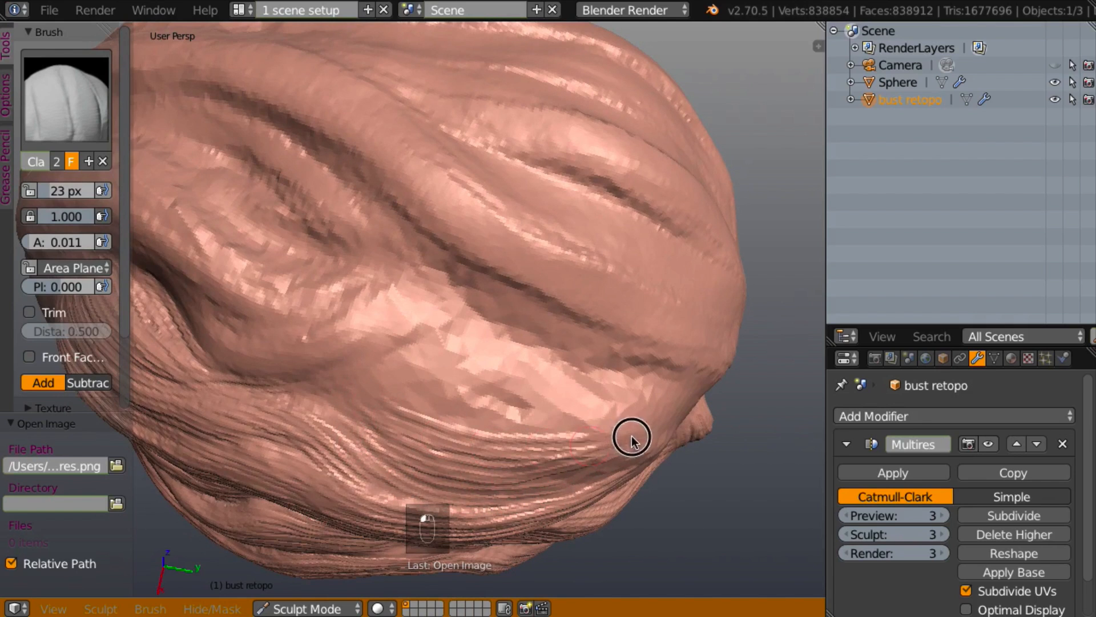
- Cover the smooth patch between the textured side waves and the deep crease of the crown lock with strands running backward
drag(448, 411, 606, 429)
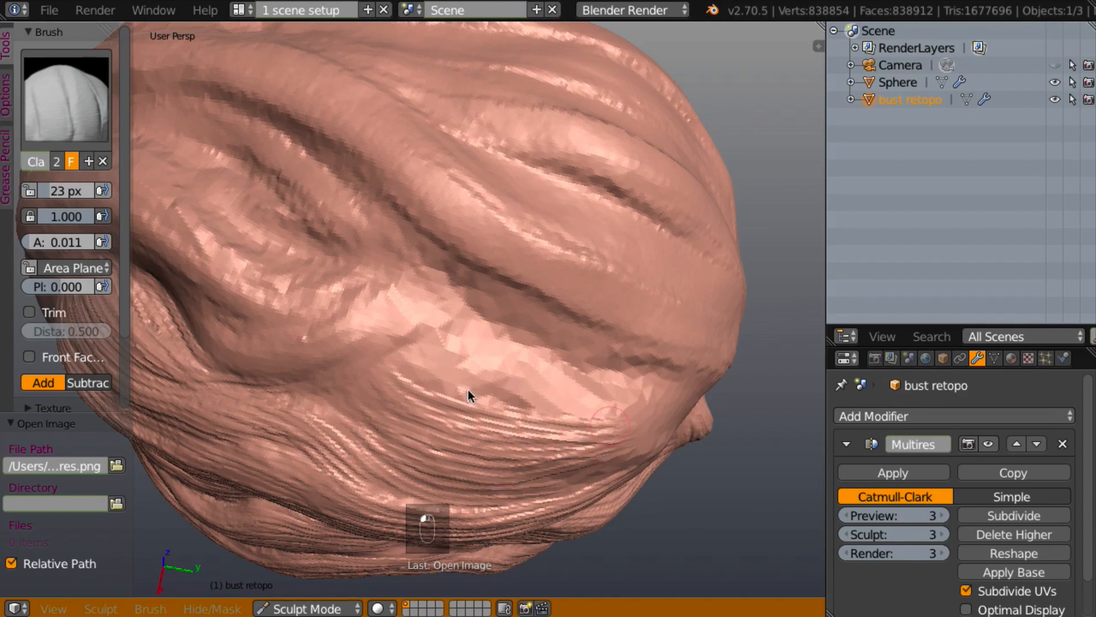
mouse_move(432, 367)
mouse_down()
mouse_move(460, 386)
mouse_move(598, 420)
mouse_up()
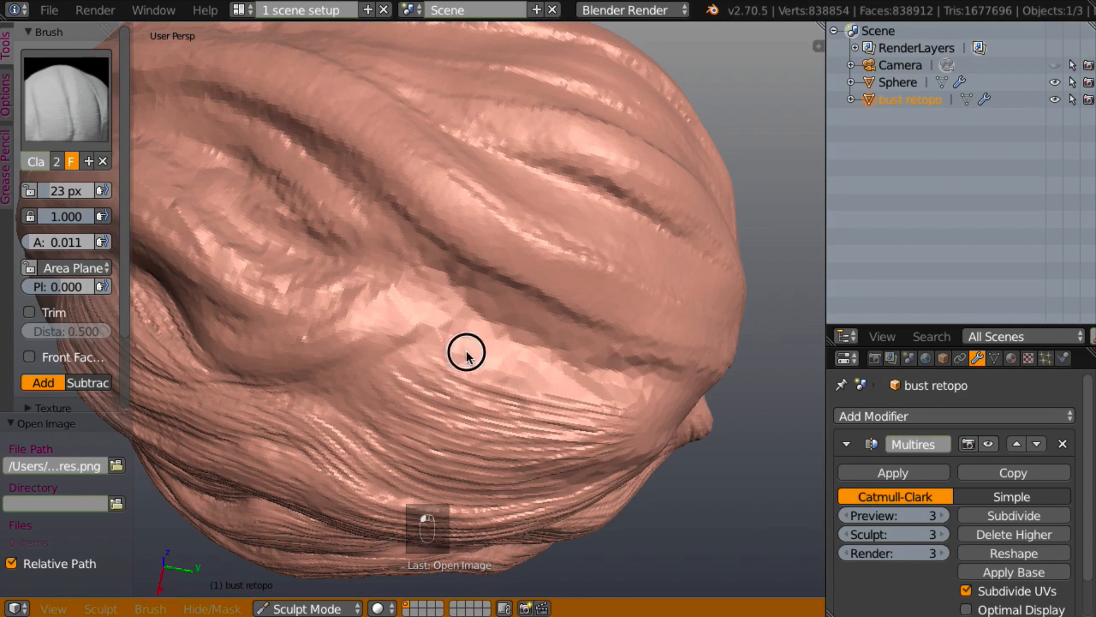
drag(465, 350, 662, 418)
mouse_move(492, 340)
mouse_down()
mouse_move(587, 381)
mouse_move(675, 396)
mouse_up()
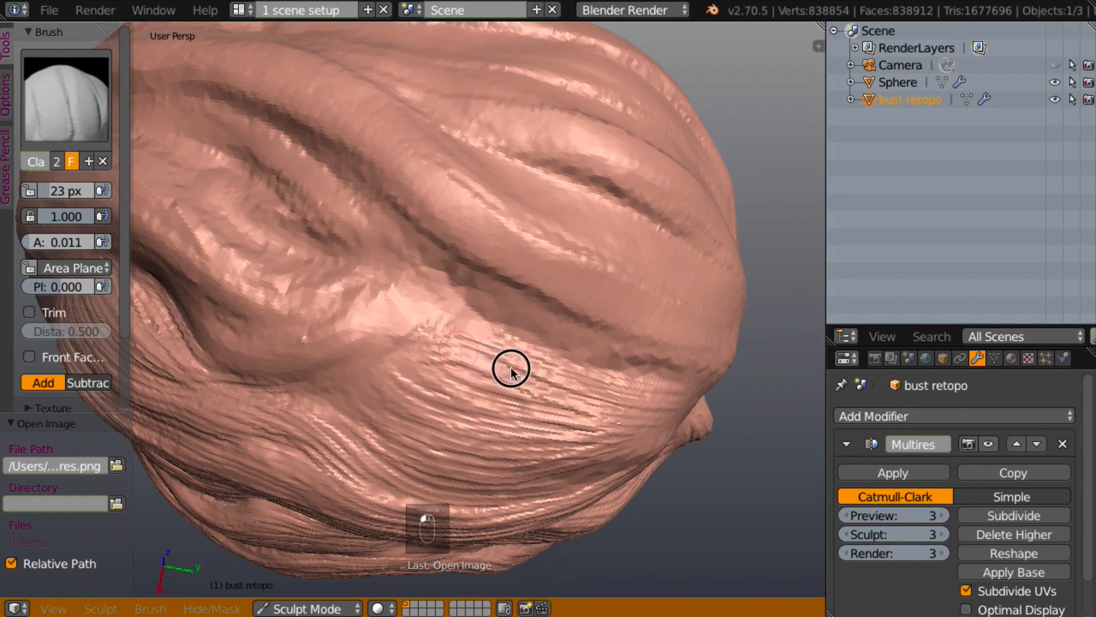
drag(455, 367, 551, 407)
mouse_move(391, 361)
mouse_down()
mouse_move(482, 416)
mouse_move(552, 425)
mouse_up()
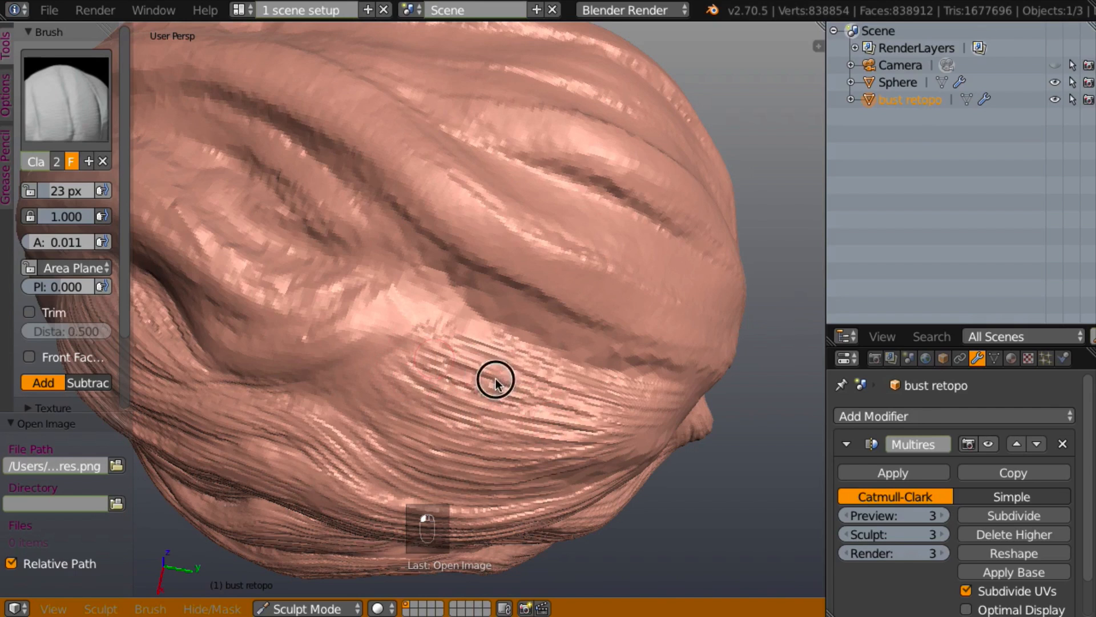
drag(496, 379, 564, 410)
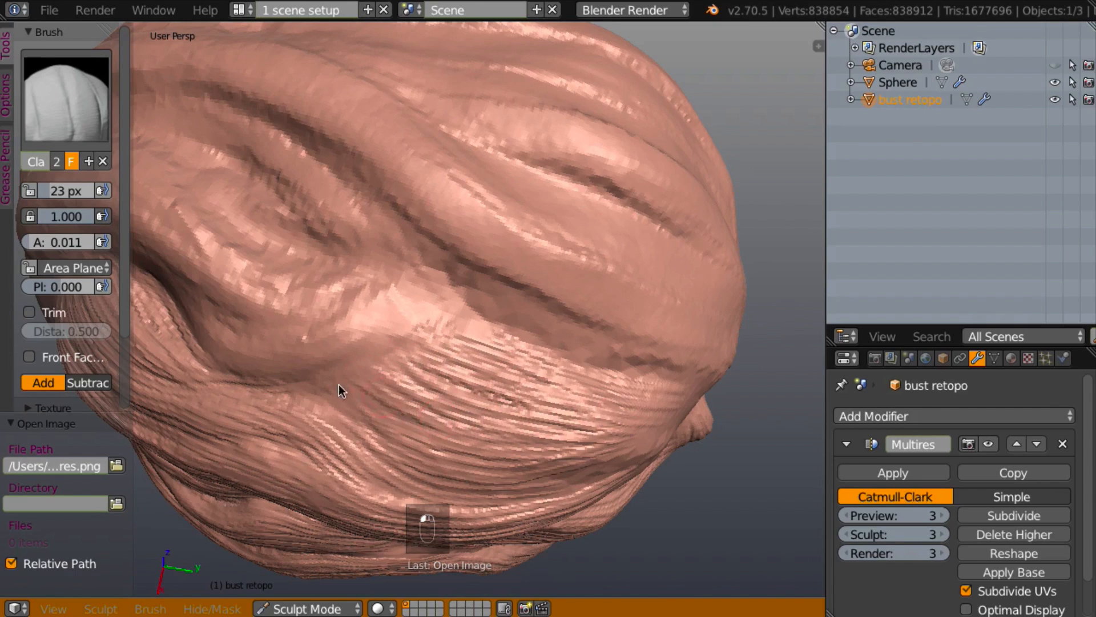
- Remove the stripe texture from the clay brush and set its texture angle source to User
mouse_move(445, 439)
middle_down()
mouse_move(502, 324)
mouse_move(485, 290)
mouse_move(386, 449)
mouse_move(354, 431)
middle_up()
mouse_move(385, 323)
middle_down()
mouse_move(426, 312)
mouse_move(714, 330)
mouse_move(577, 331)
mouse_move(602, 314)
mouse_move(611, 286)
mouse_move(624, 345)
mouse_move(822, 335)
mouse_move(620, 348)
mouse_move(735, 362)
mouse_move(697, 365)
mouse_move(564, 337)
middle_up()
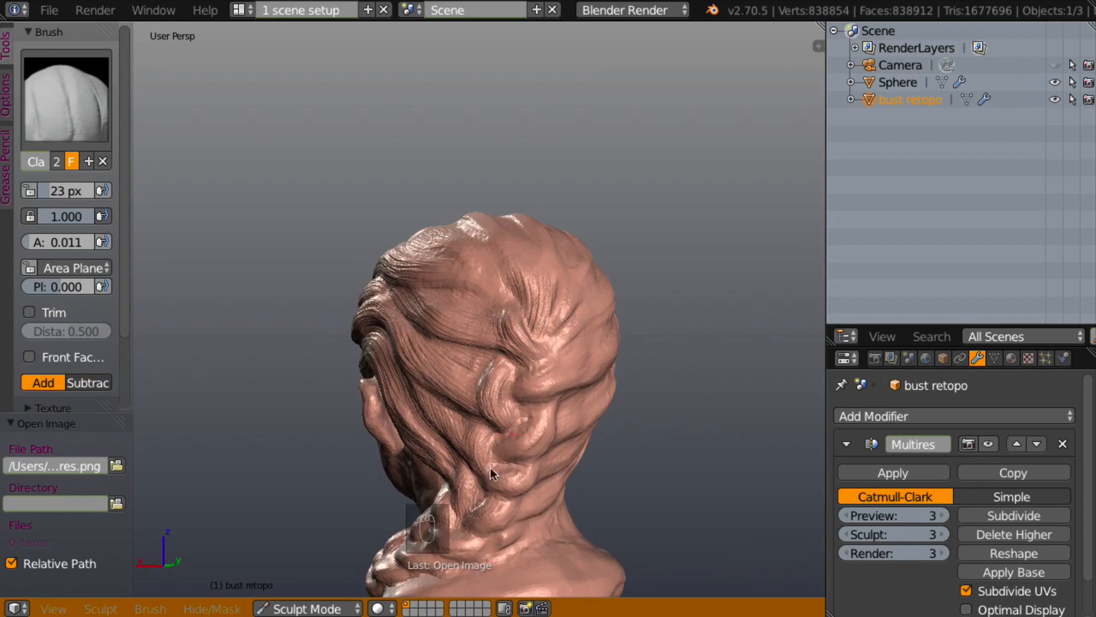
mouse_move(592, 384)
middle_down()
mouse_move(511, 501)
mouse_move(443, 550)
mouse_move(492, 449)
mouse_move(316, 406)
mouse_move(269, 368)
middle_up()
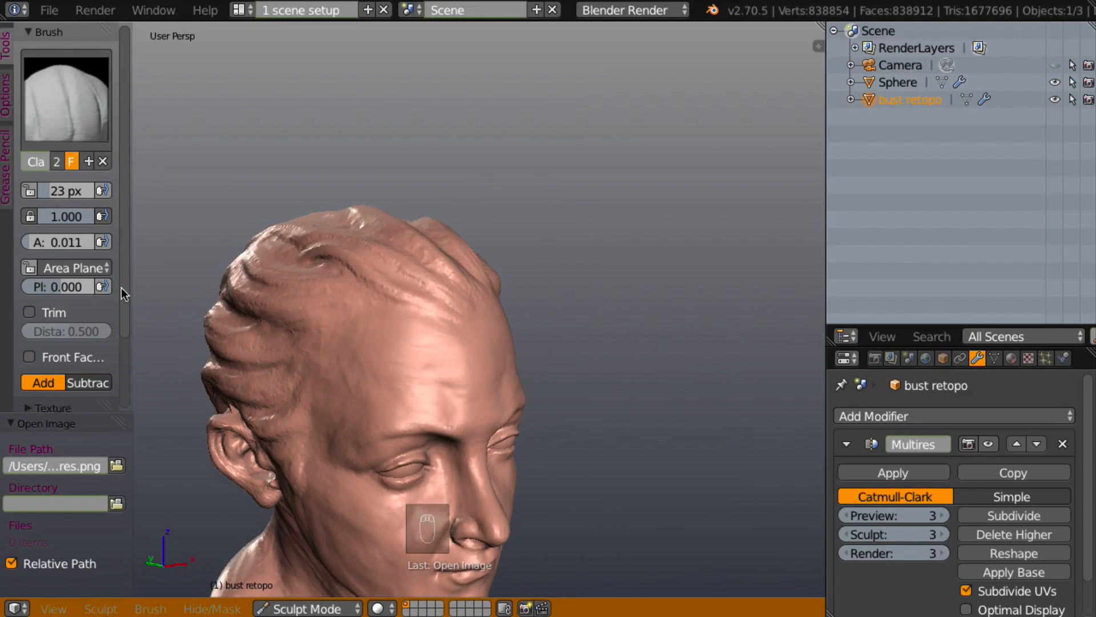
scroll(122, 294, down, 5)
scroll(122, 371, up, 1)
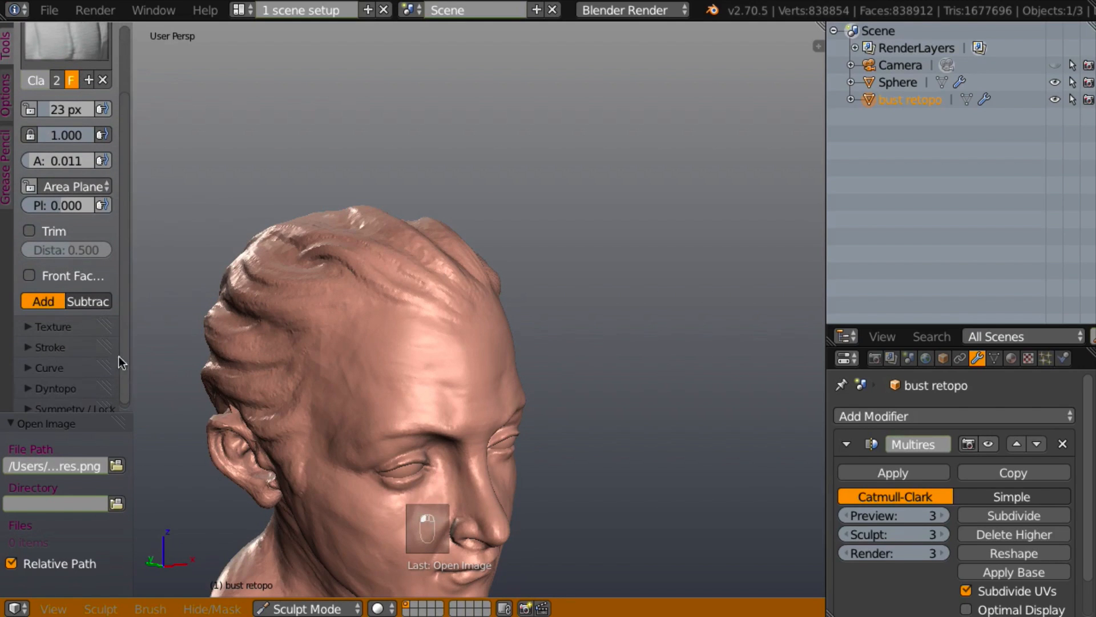
click(30, 324)
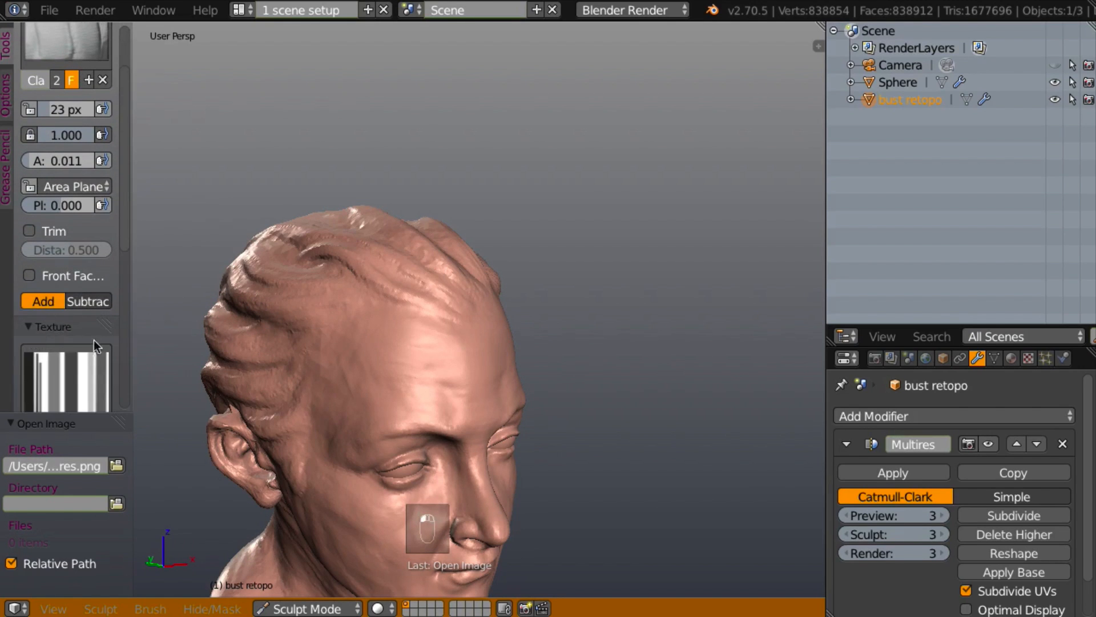
scroll(126, 274, down, 9)
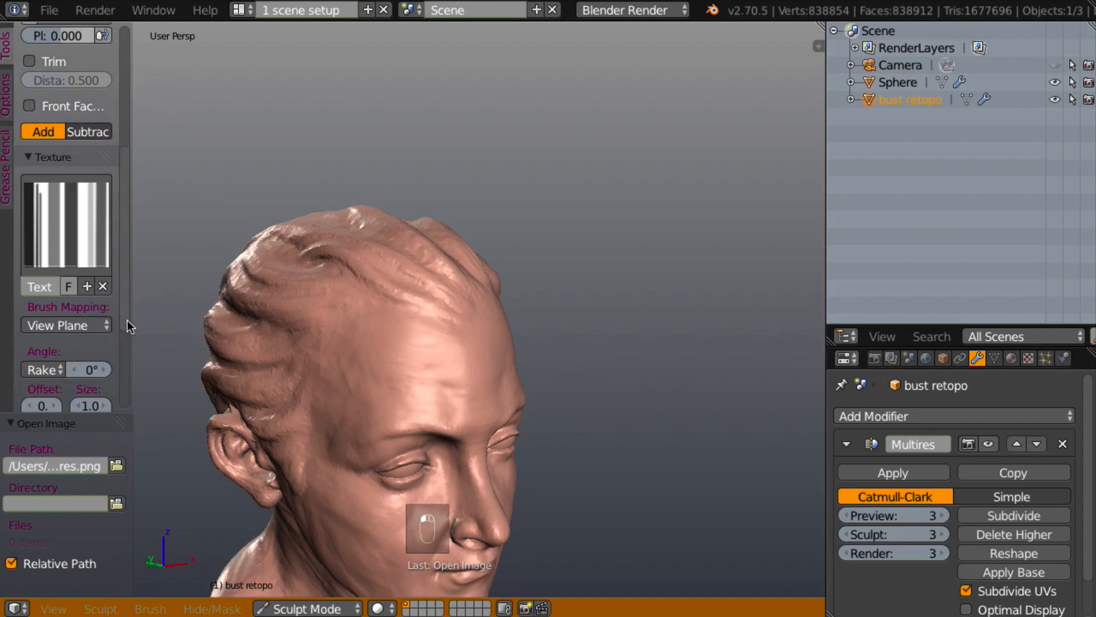
click(43, 374)
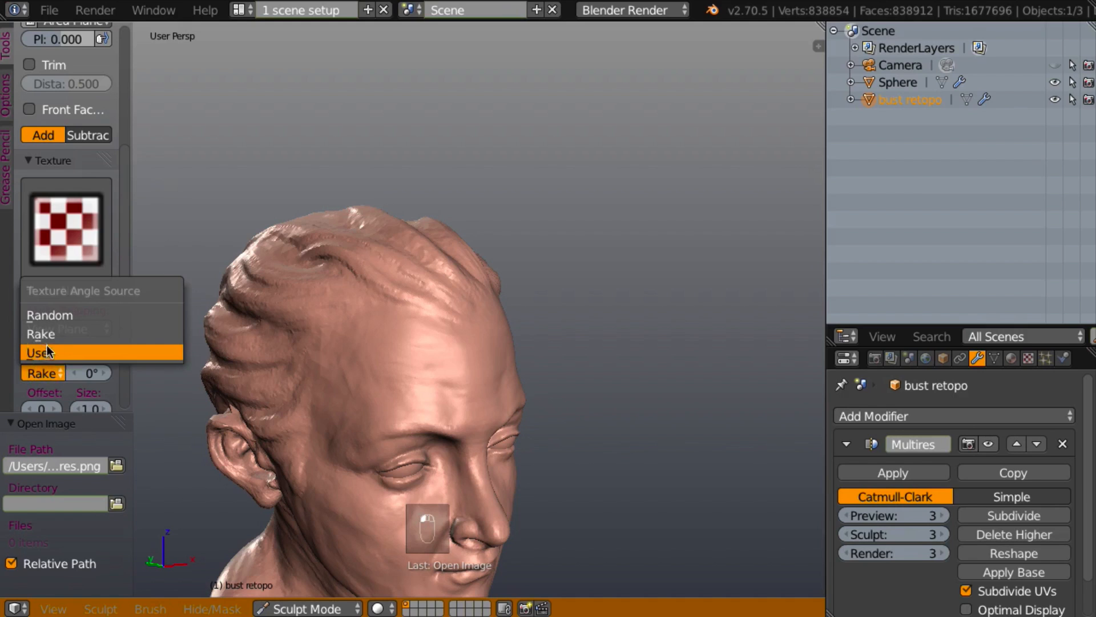
click(48, 349)
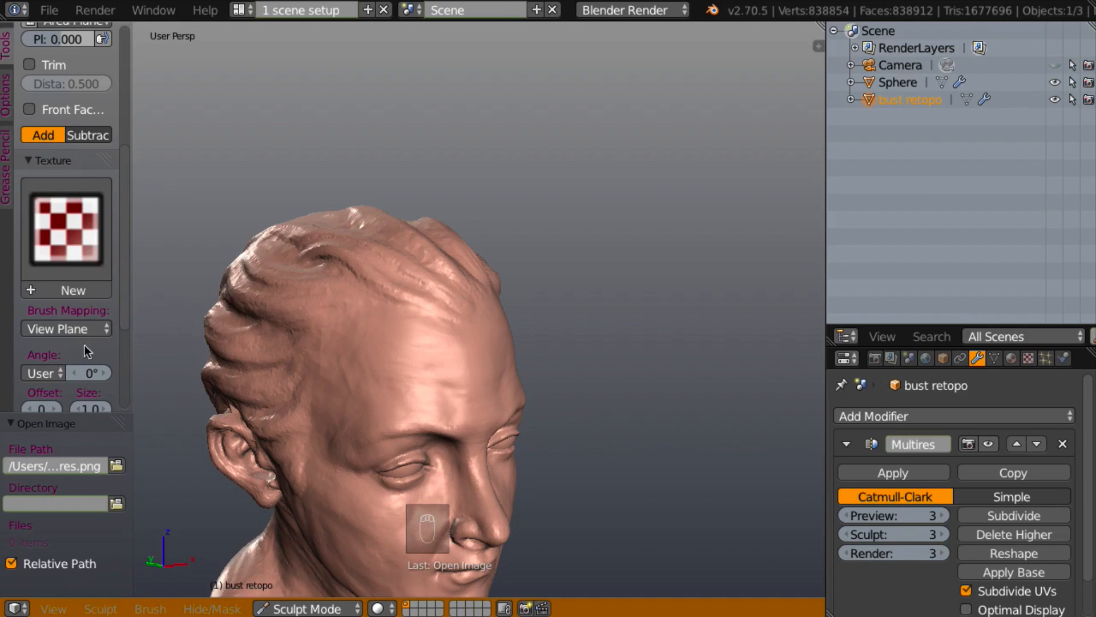
click(29, 159)
mouse_move(125, 206)
mouse_down()
mouse_move(126, 49)
mouse_move(112, 47)
mouse_up()
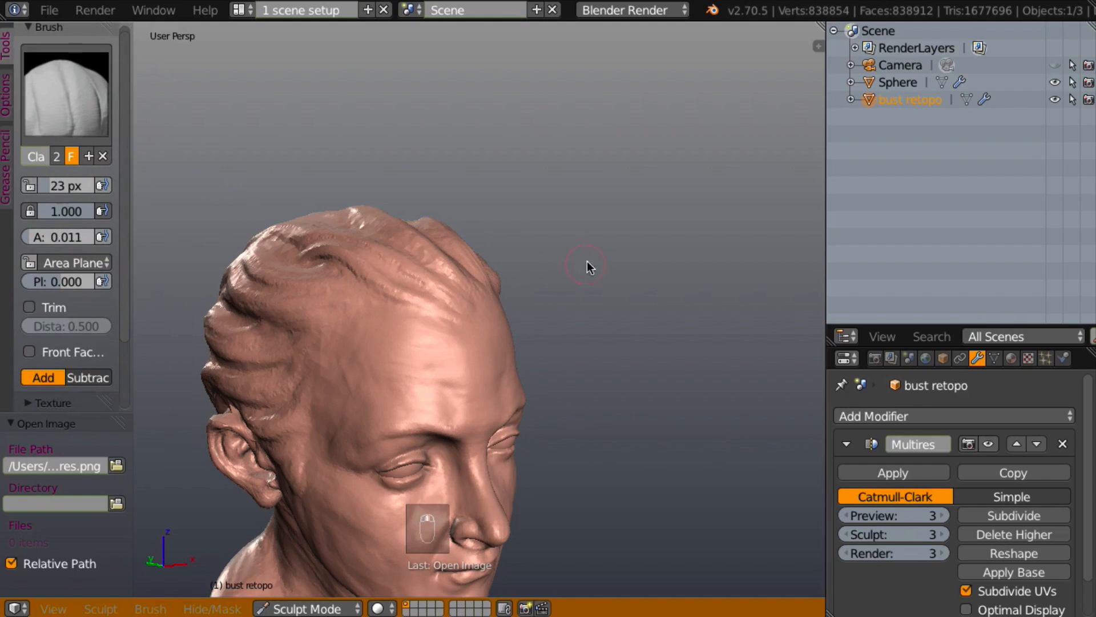
- Switch to the Crease brush and set its strength to 0.738 and its pinch to 0.747
mouse_move(587, 261)
middle_down()
mouse_move(599, 255)
mouse_move(570, 244)
middle_up()
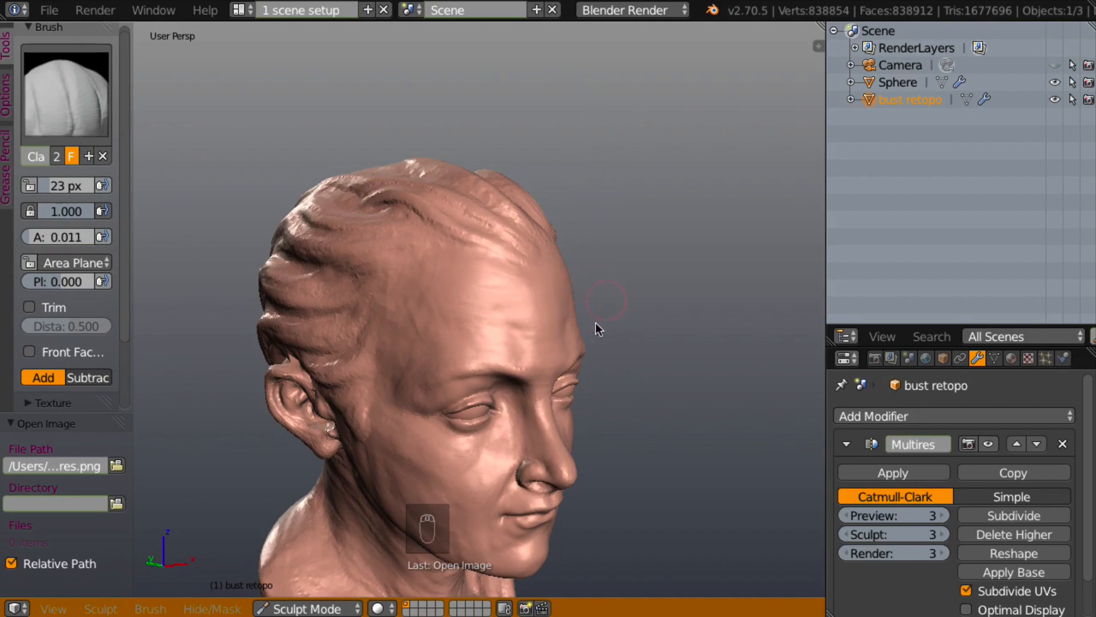
middle_drag(595, 324, 438, 336)
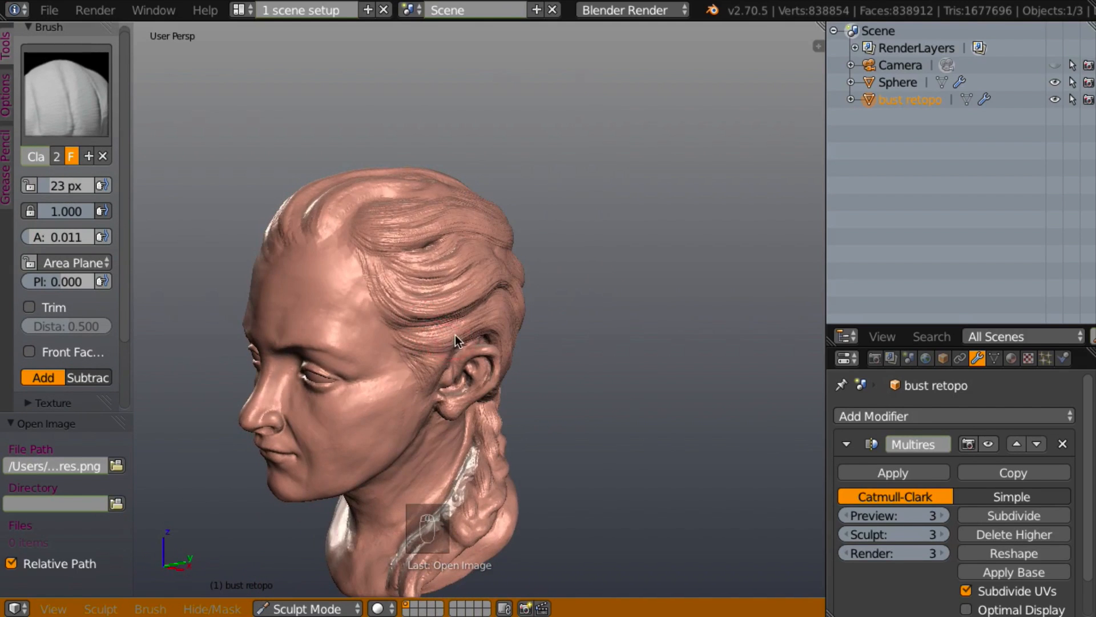
key(shift+c)
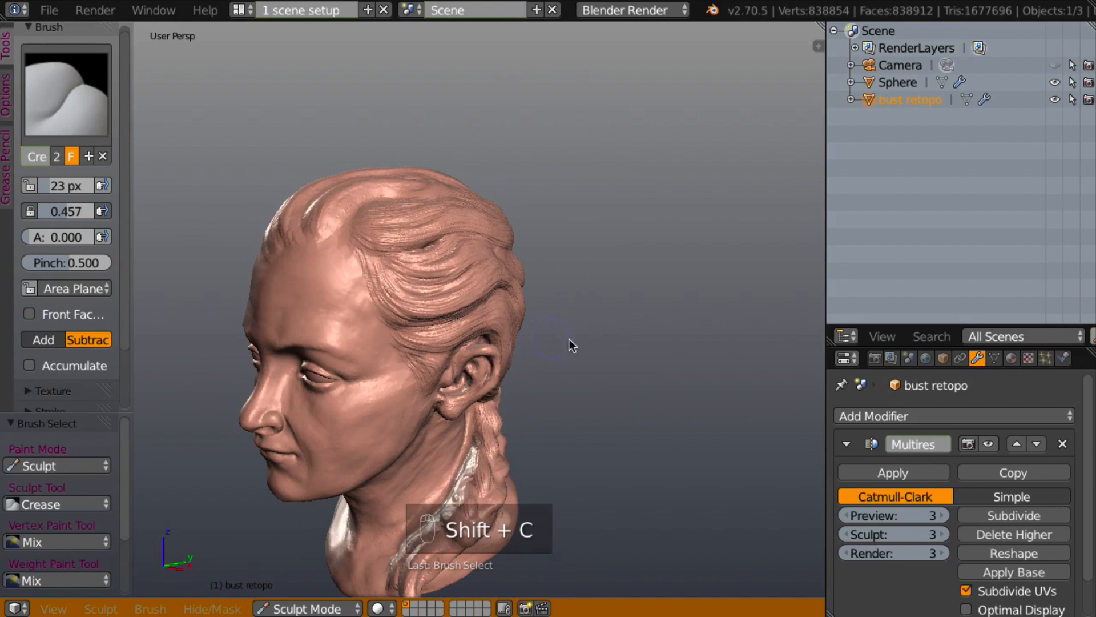
mouse_move(610, 390)
middle_down()
mouse_move(636, 359)
mouse_move(618, 342)
middle_up()
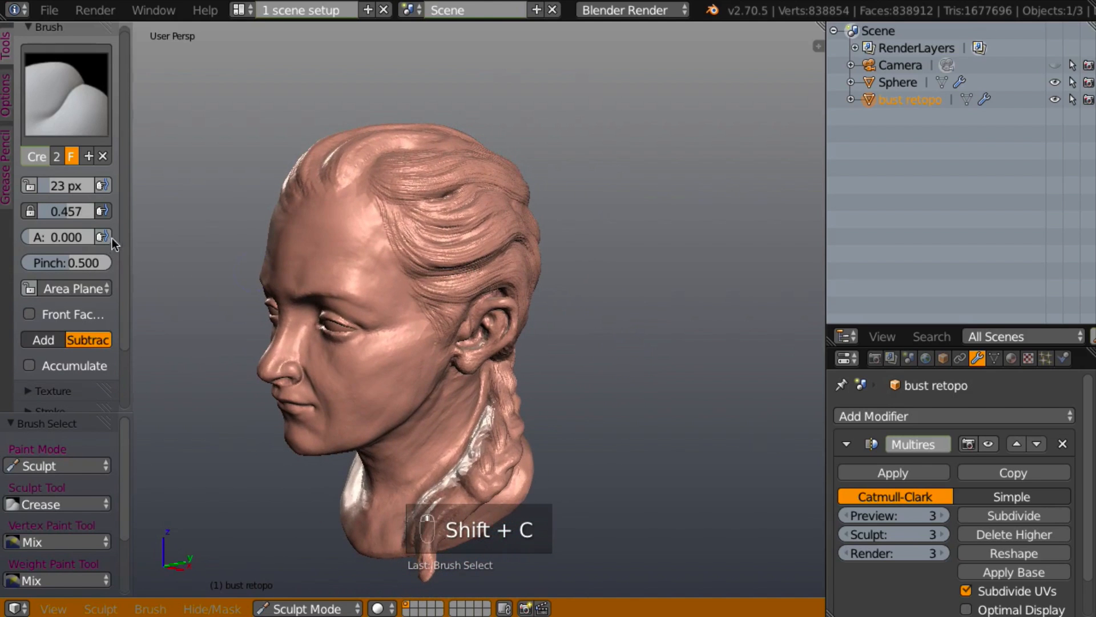
drag(68, 211, 80, 215)
drag(70, 266, 90, 263)
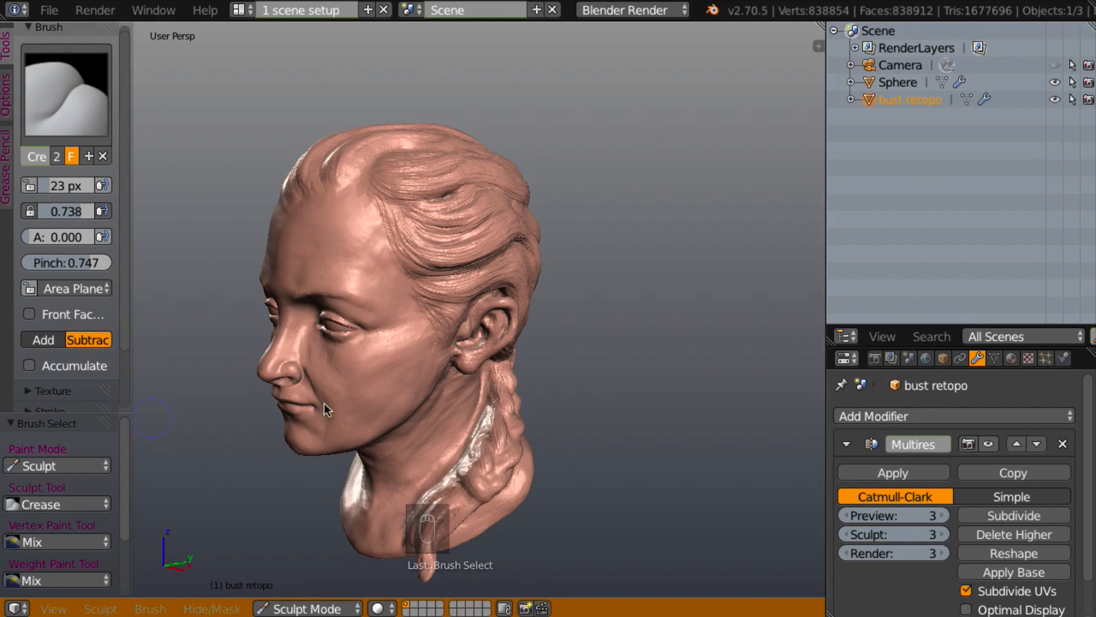
- Carve long creases from the forehead hairline up and back over the smooth lock above the textured side wave
scroll(606, 365, up, 3)
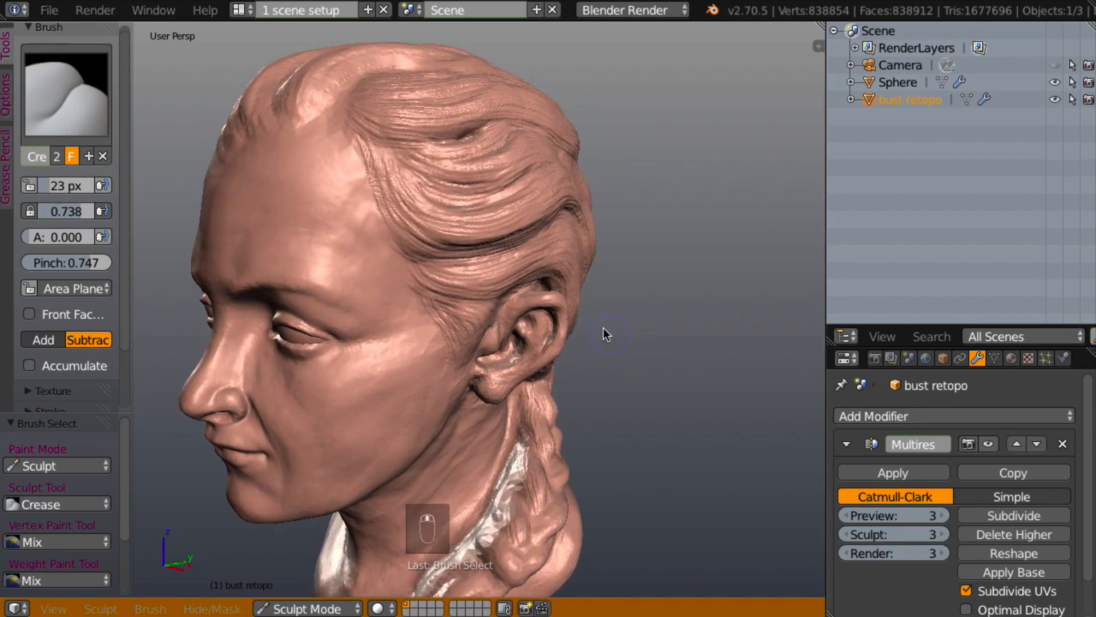
mouse_move(561, 331)
middle_down()
mouse_move(629, 364)
mouse_move(622, 351)
mouse_move(633, 420)
mouse_move(624, 392)
mouse_move(592, 383)
mouse_move(656, 409)
mouse_move(652, 385)
mouse_move(586, 354)
mouse_move(558, 323)
mouse_move(529, 382)
mouse_move(511, 396)
mouse_move(505, 387)
middle_up()
scroll(502, 294, up, 3)
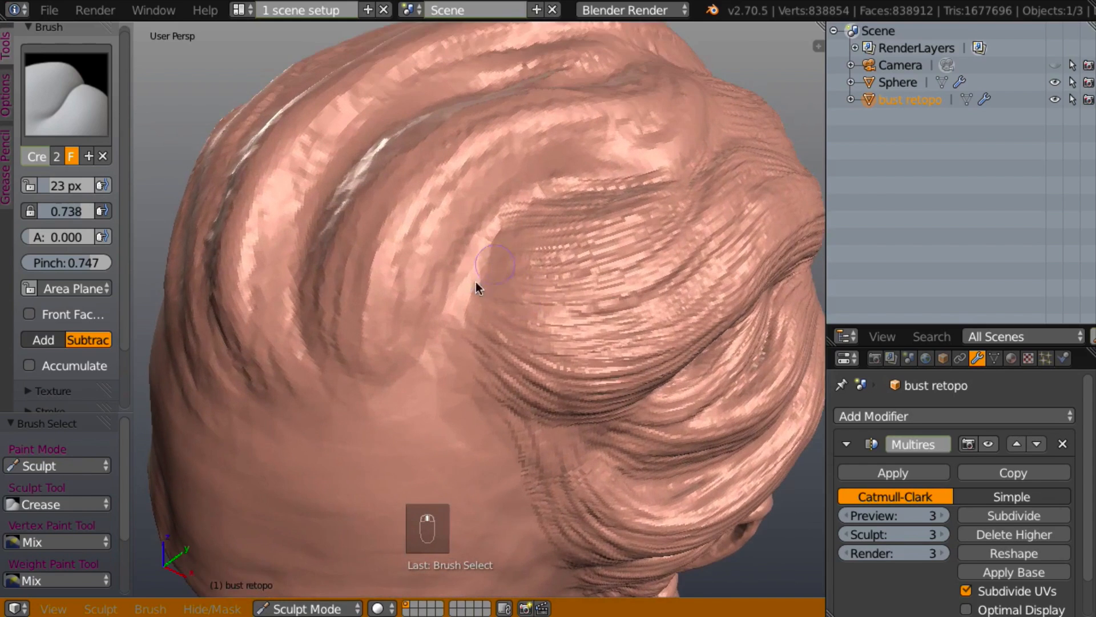
mouse_move(475, 282)
middle_down()
mouse_move(446, 286)
mouse_move(430, 265)
middle_up()
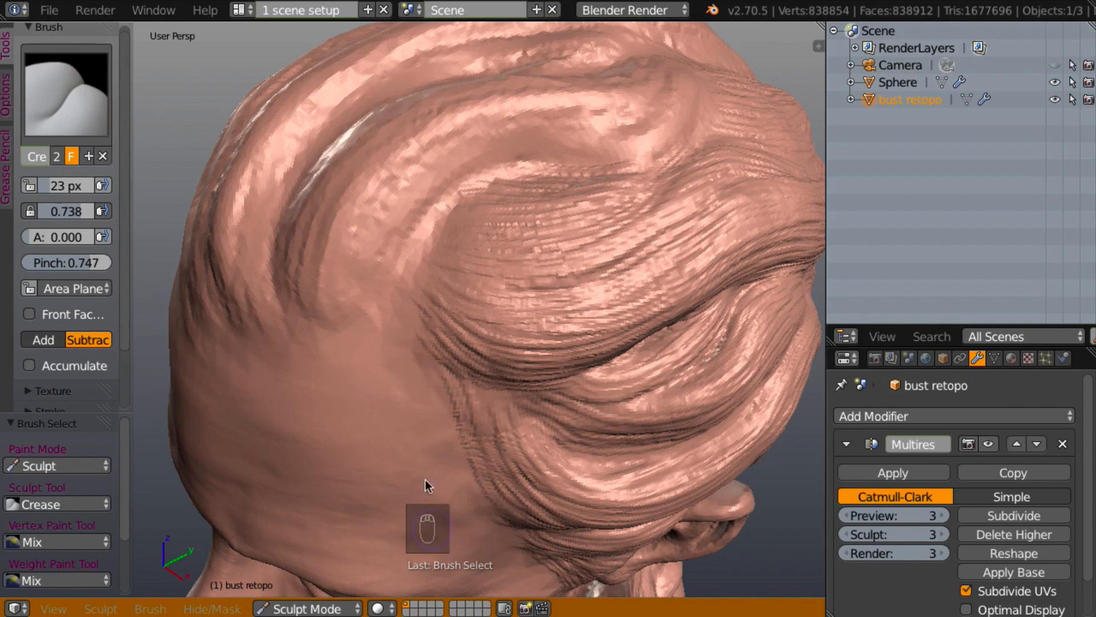
middle_drag(428, 262, 342, 286)
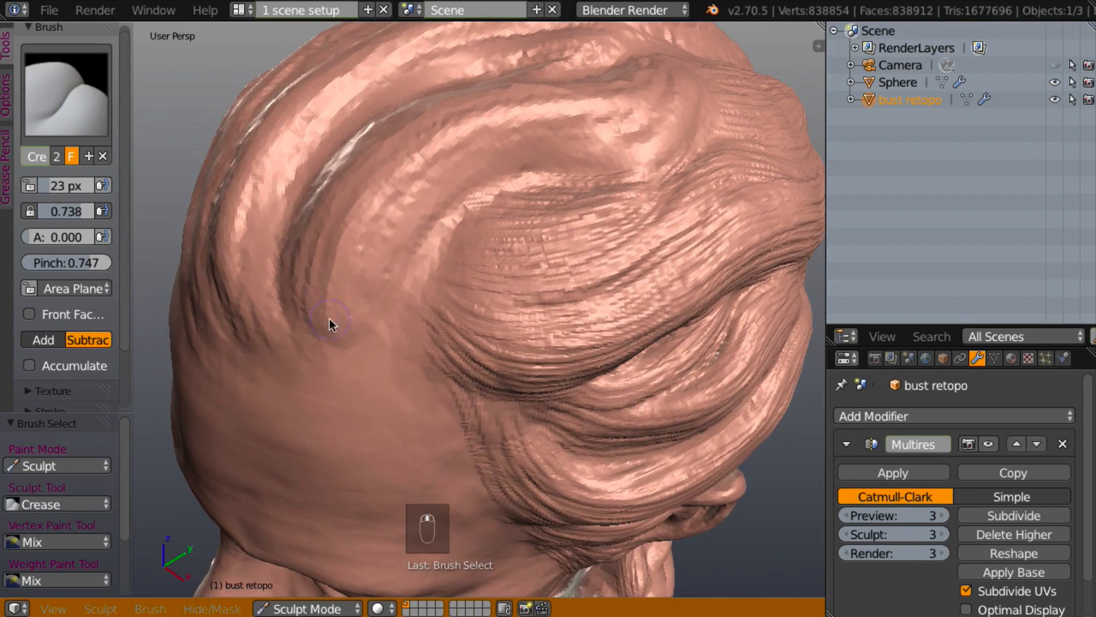
mouse_move(335, 327)
mouse_down()
mouse_move(338, 262)
mouse_move(379, 186)
mouse_move(463, 132)
mouse_move(621, 120)
mouse_move(650, 88)
mouse_up()
mouse_move(563, 159)
middle_down()
mouse_move(563, 129)
mouse_move(512, 164)
middle_up()
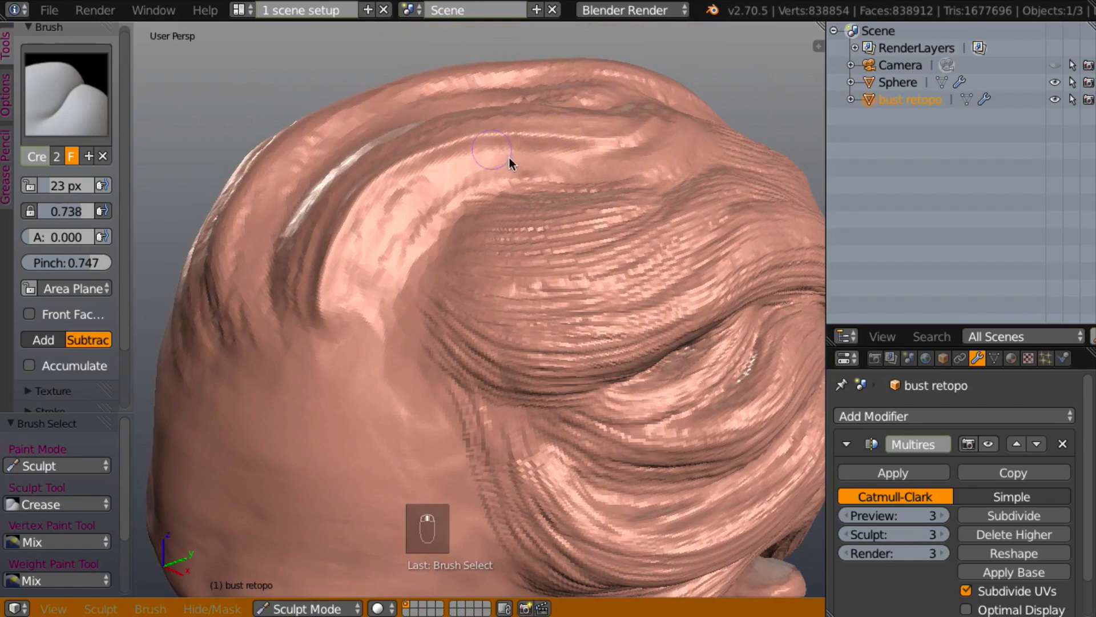
mouse_move(506, 157)
mouse_down()
mouse_move(396, 184)
mouse_move(342, 291)
mouse_up()
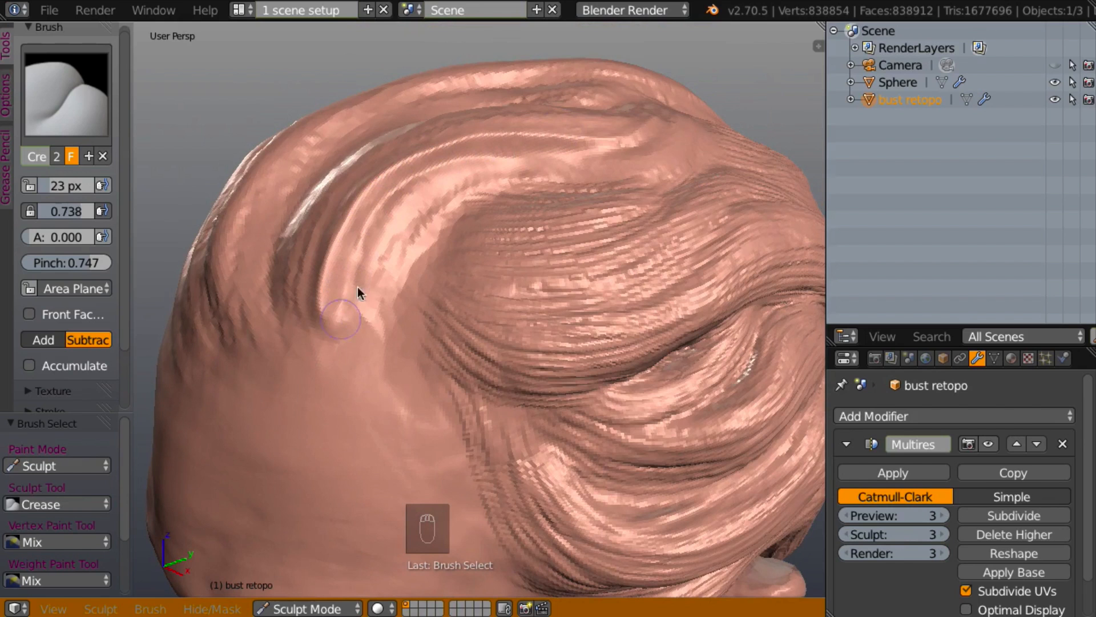
- Cut a crease along the smooth lock's border with the textured wave and deepen the groove beside it
middle_drag(412, 348, 397, 327)
mouse_move(370, 300)
mouse_down()
mouse_move(406, 234)
mouse_move(448, 193)
mouse_move(494, 174)
mouse_move(497, 186)
mouse_move(443, 215)
mouse_move(405, 267)
mouse_move(388, 324)
mouse_up()
mouse_move(514, 251)
middle_down()
mouse_move(597, 235)
mouse_move(541, 217)
middle_up()
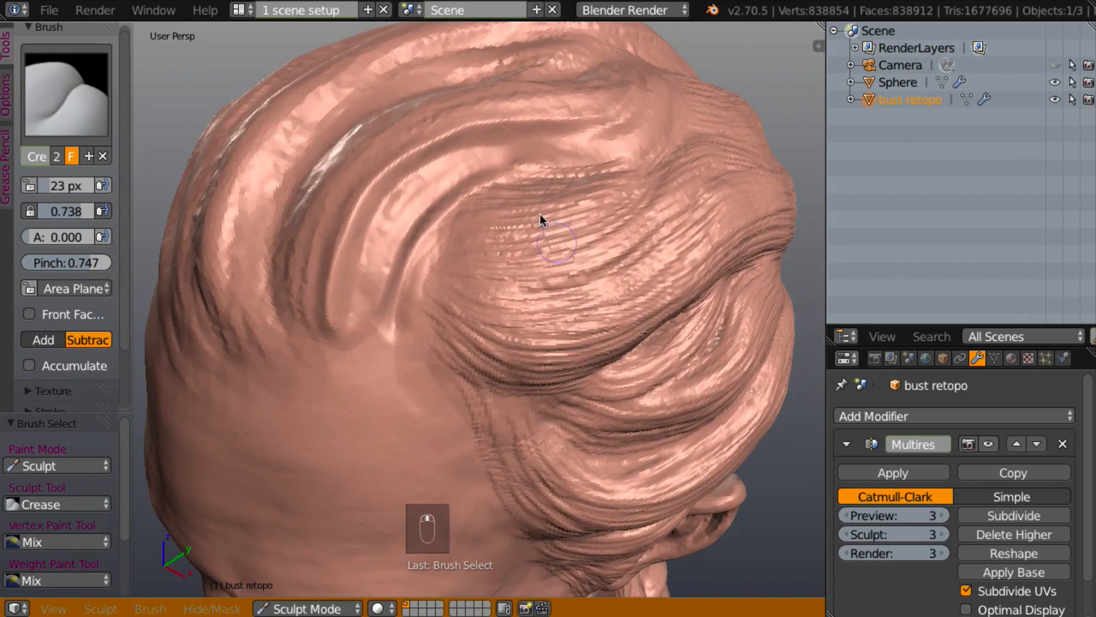
mouse_move(456, 167)
mouse_down()
mouse_move(428, 174)
mouse_move(382, 220)
mouse_move(360, 252)
mouse_move(362, 280)
mouse_up()
- Carve parallel creases down the front of the smooth lock to the hairline, on the side nearer the top of the head
mouse_move(362, 280)
middle_down()
mouse_move(575, 241)
mouse_move(527, 290)
mouse_move(486, 228)
middle_up()
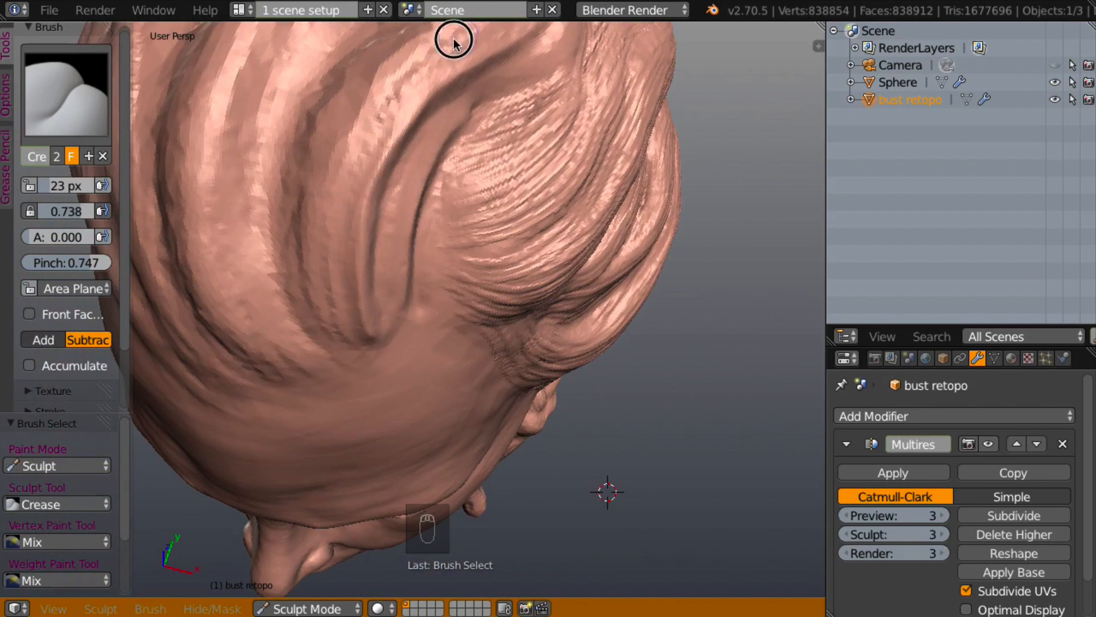
mouse_move(453, 40)
mouse_down()
mouse_move(387, 84)
mouse_move(345, 137)
mouse_move(321, 204)
mouse_move(321, 271)
mouse_move(345, 342)
mouse_up()
mouse_move(439, 60)
mouse_down()
mouse_move(350, 142)
mouse_move(325, 213)
mouse_move(341, 335)
mouse_up()
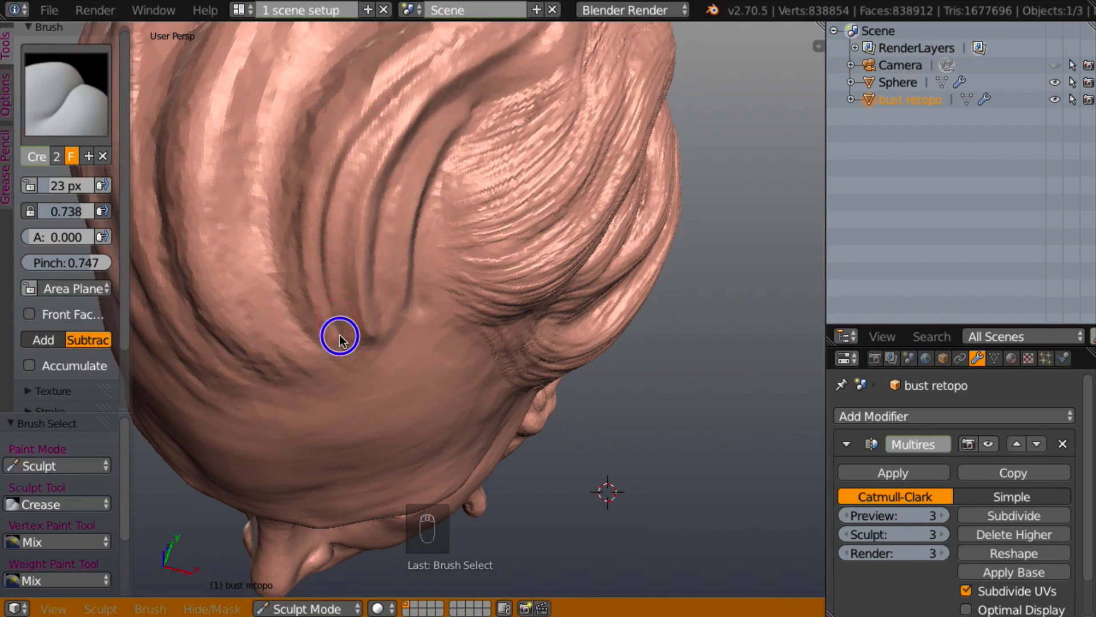
mouse_move(387, 211)
middle_down()
mouse_move(443, 147)
mouse_move(327, 139)
middle_up()
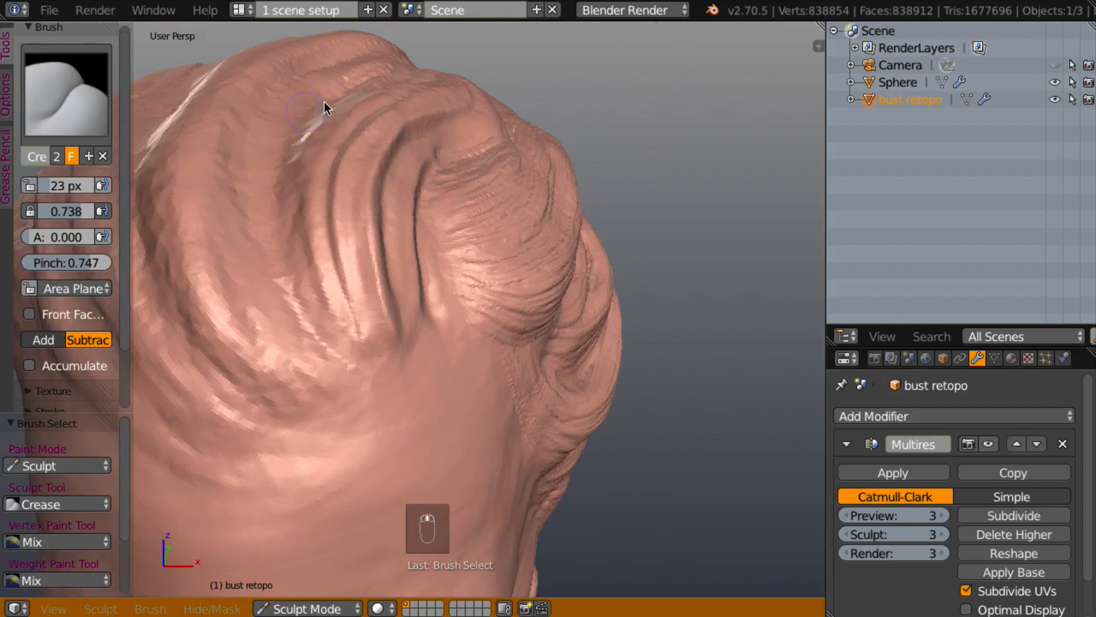
mouse_move(353, 99)
mouse_down()
mouse_move(308, 179)
mouse_move(308, 248)
mouse_move(336, 327)
mouse_up()
mouse_move(345, 95)
mouse_down()
mouse_move(297, 146)
mouse_move(284, 218)
mouse_move(320, 336)
mouse_up()
- Extend the smooth lock's two main creases backward along the side of the head, curving them upward at the rear end
mouse_move(341, 355)
middle_down()
mouse_move(355, 355)
mouse_move(324, 372)
mouse_move(314, 334)
mouse_move(267, 303)
mouse_move(228, 382)
mouse_move(474, 324)
mouse_move(526, 376)
mouse_move(475, 336)
mouse_move(467, 298)
mouse_move(339, 311)
middle_up()
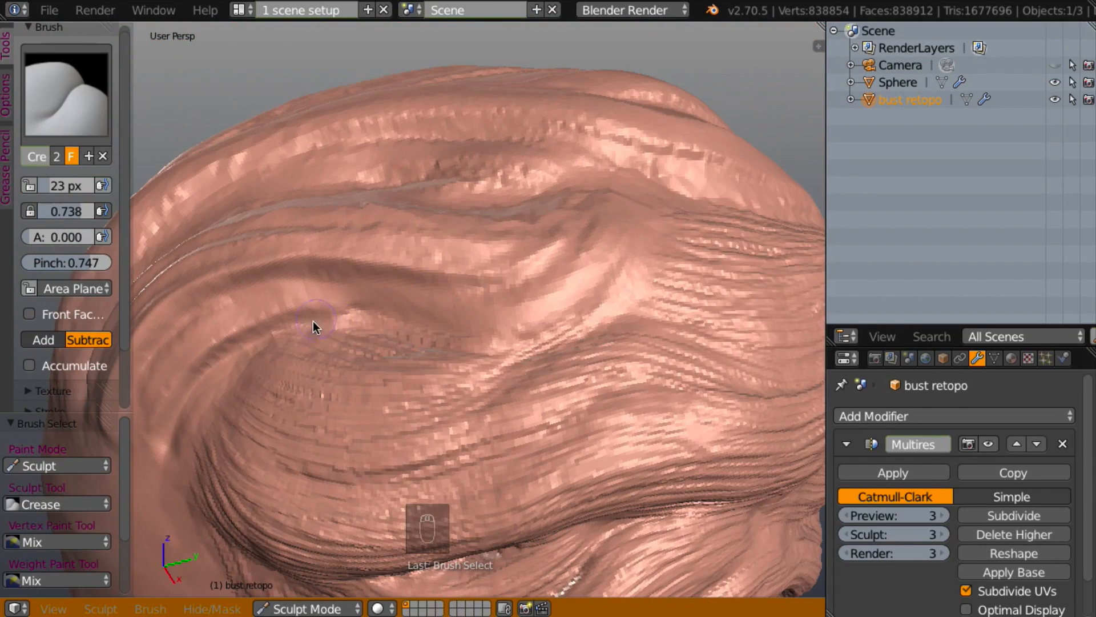
mouse_move(313, 321)
mouse_down()
mouse_move(392, 324)
mouse_move(411, 308)
mouse_move(494, 320)
mouse_move(570, 303)
mouse_move(605, 260)
mouse_up()
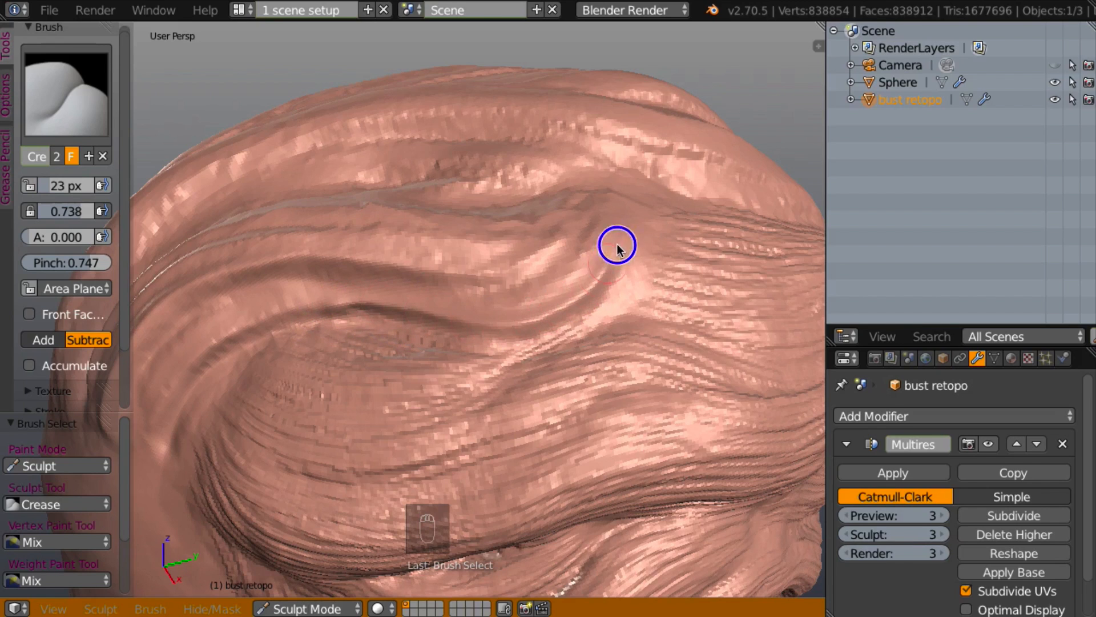
mouse_move(470, 299)
mouse_down()
mouse_move(548, 283)
mouse_move(602, 242)
mouse_move(593, 260)
mouse_up()
mouse_move(594, 260)
middle_down()
mouse_move(563, 361)
mouse_move(537, 273)
middle_up()
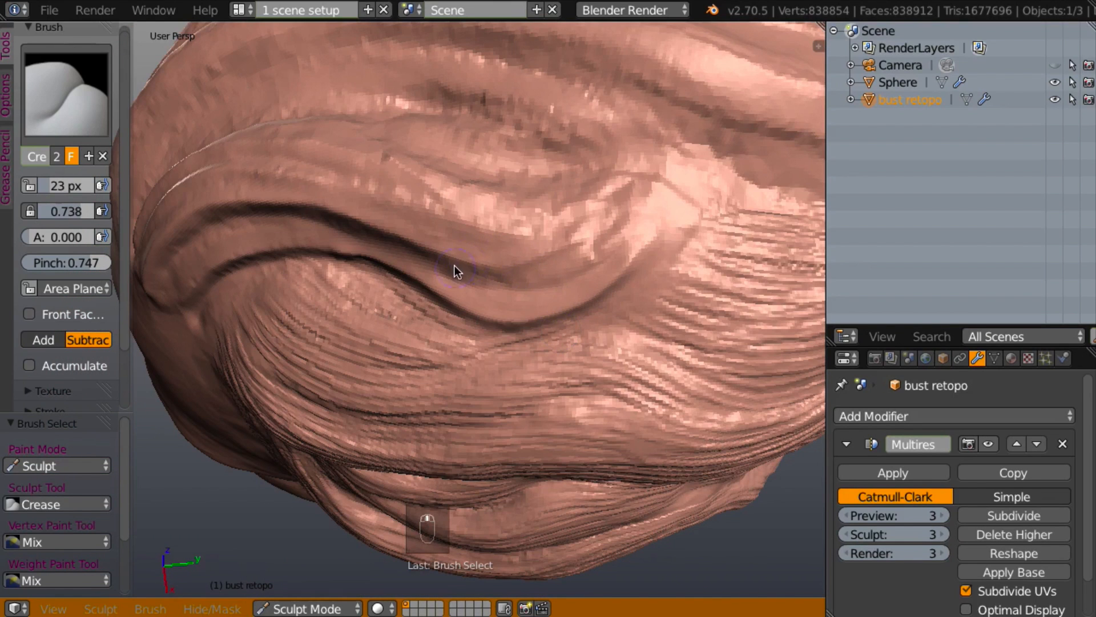
mouse_move(454, 265)
mouse_down()
mouse_move(566, 251)
mouse_move(628, 197)
mouse_up()
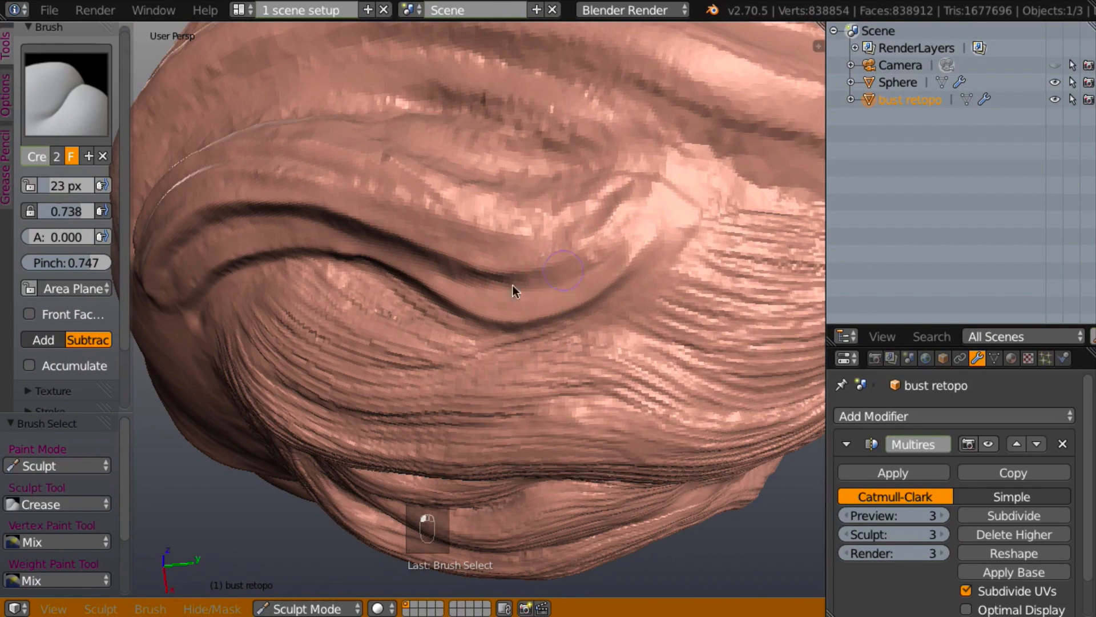
mouse_move(513, 286)
mouse_down()
mouse_move(563, 279)
mouse_move(628, 230)
mouse_move(646, 177)
mouse_up()
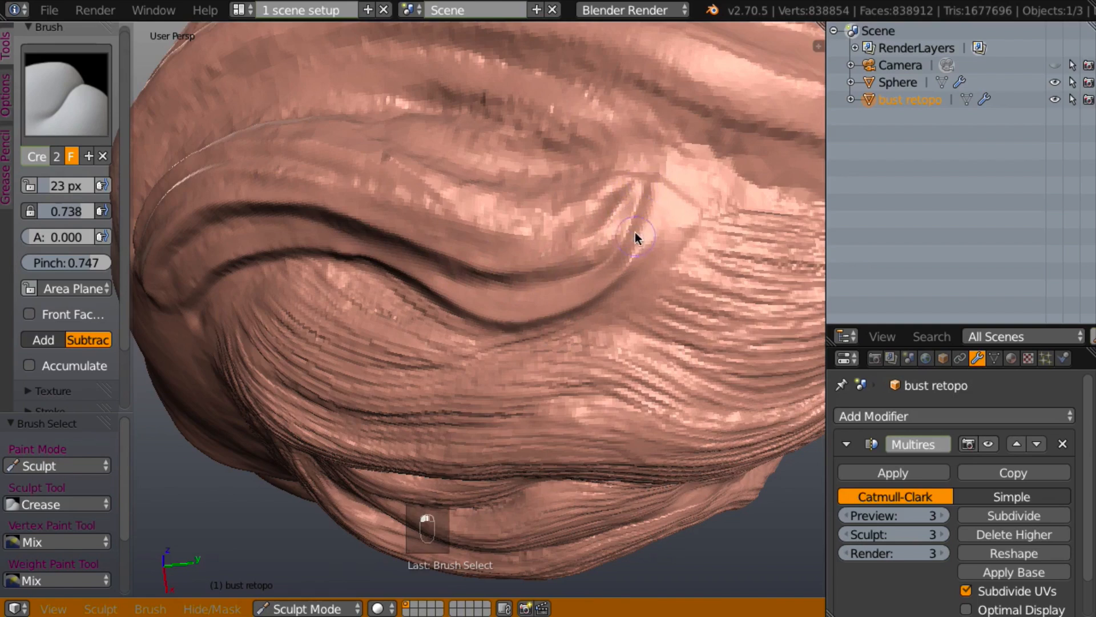
- Carve a crease along the smooth lock's upper side, following its sweep back into the curled rear end
middle_drag(634, 232, 685, 221)
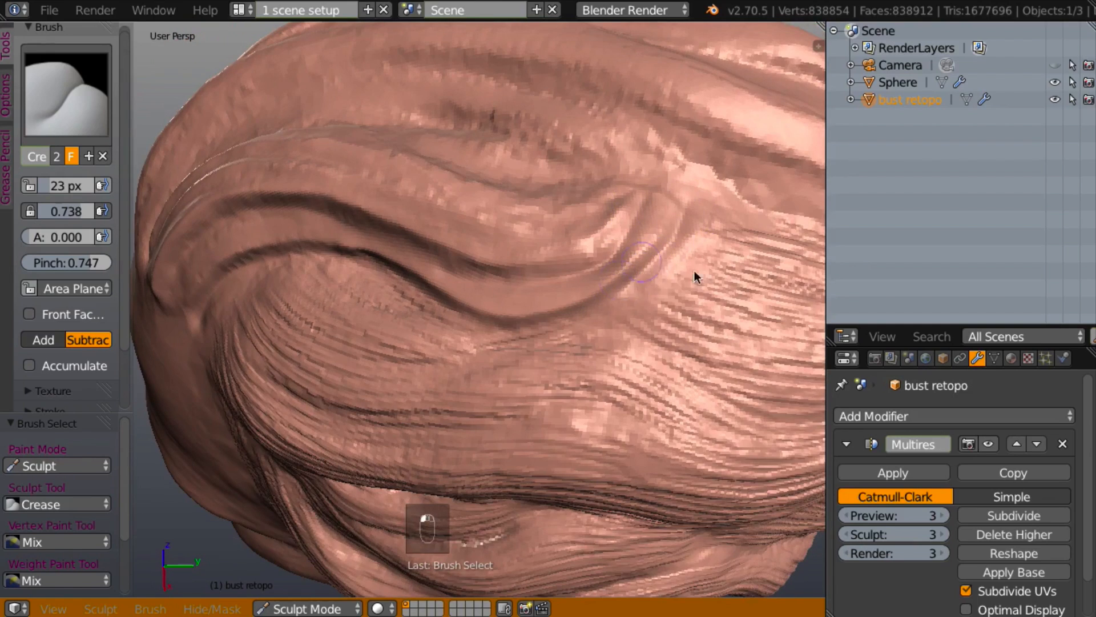
mouse_move(694, 273)
middle_down()
mouse_move(759, 305)
mouse_move(580, 252)
mouse_move(697, 221)
mouse_move(700, 208)
mouse_move(379, 404)
middle_up()
mouse_move(384, 457)
mouse_down()
mouse_move(543, 386)
mouse_move(580, 334)
mouse_move(588, 274)
mouse_move(595, 338)
mouse_up()
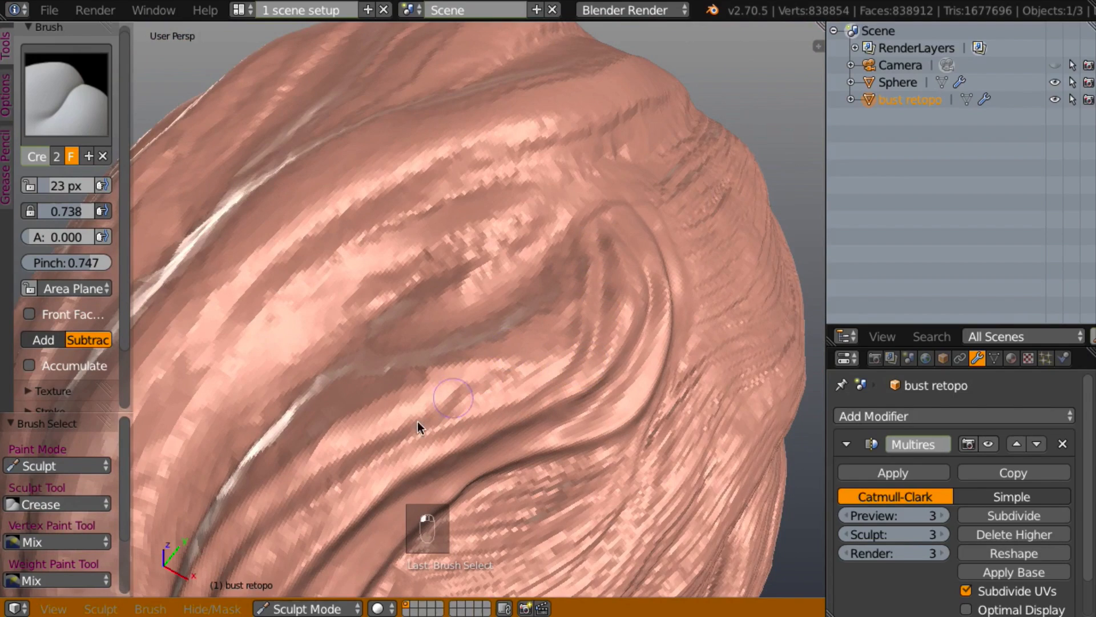
- Carve creases along the next lock toward the top of the head and deepen its upper boundary groove above the curl
mouse_move(399, 422)
middle_down()
mouse_move(595, 367)
mouse_move(644, 337)
mouse_move(602, 379)
mouse_move(475, 406)
mouse_move(446, 393)
mouse_move(447, 367)
mouse_move(518, 317)
middle_up()
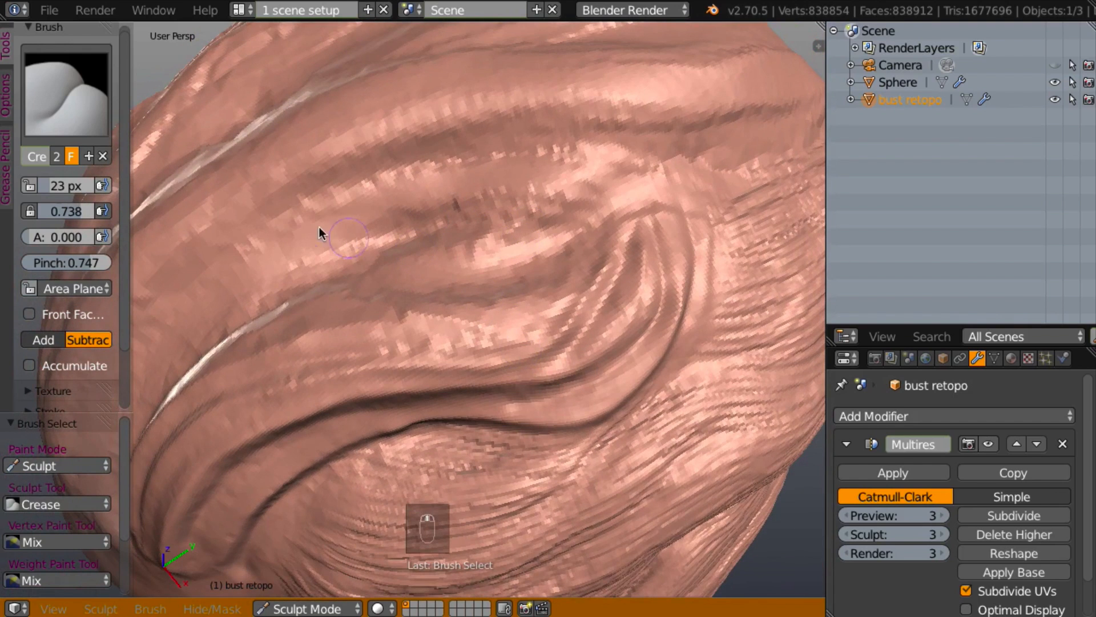
mouse_move(306, 210)
mouse_down()
mouse_move(534, 220)
mouse_move(593, 197)
mouse_up()
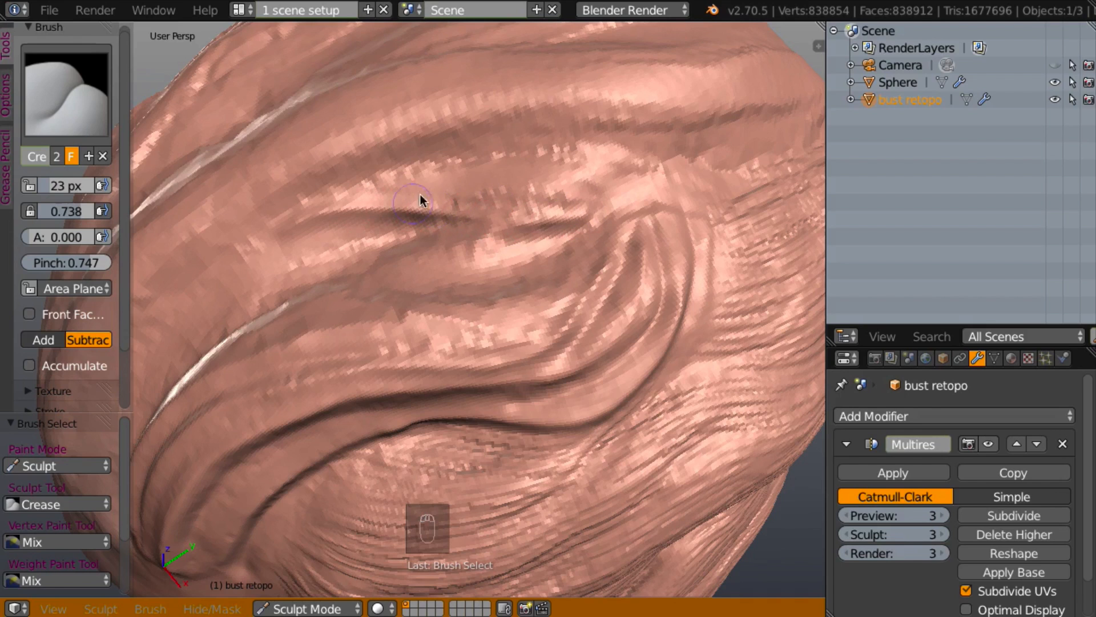
drag(459, 171, 606, 198)
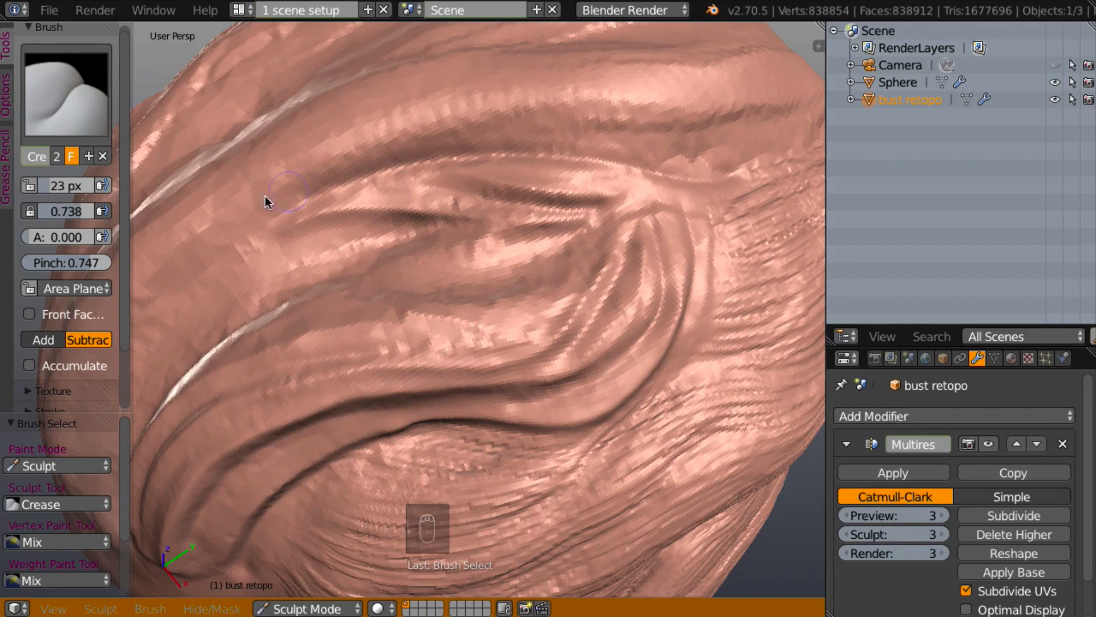
mouse_move(265, 199)
mouse_down()
mouse_move(391, 137)
mouse_move(487, 125)
mouse_move(685, 132)
mouse_move(752, 119)
mouse_up()
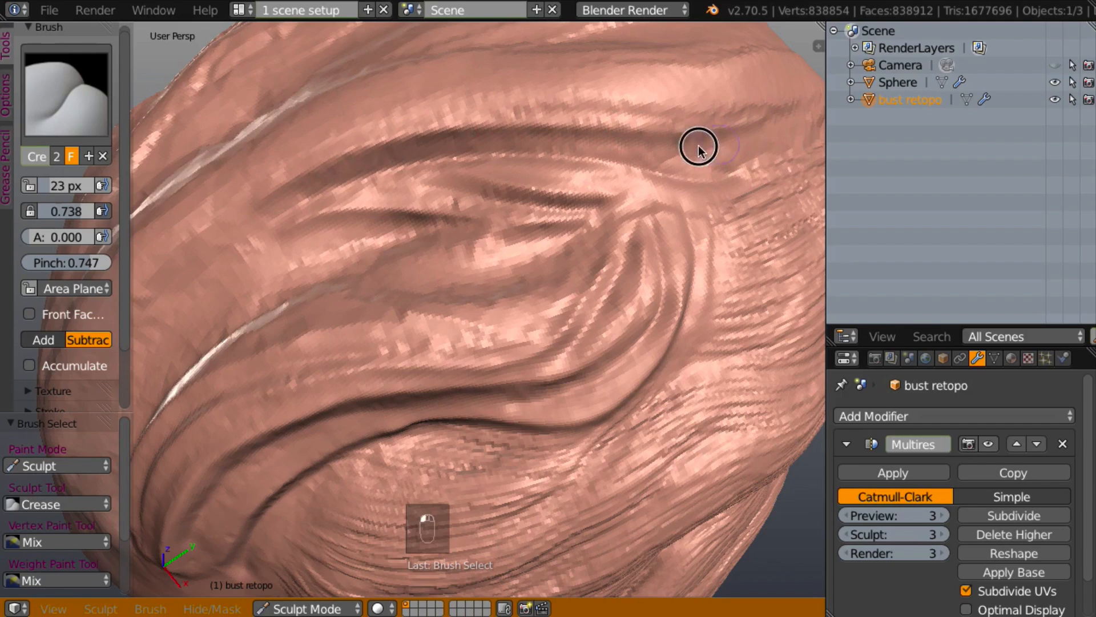
drag(699, 146, 436, 150)
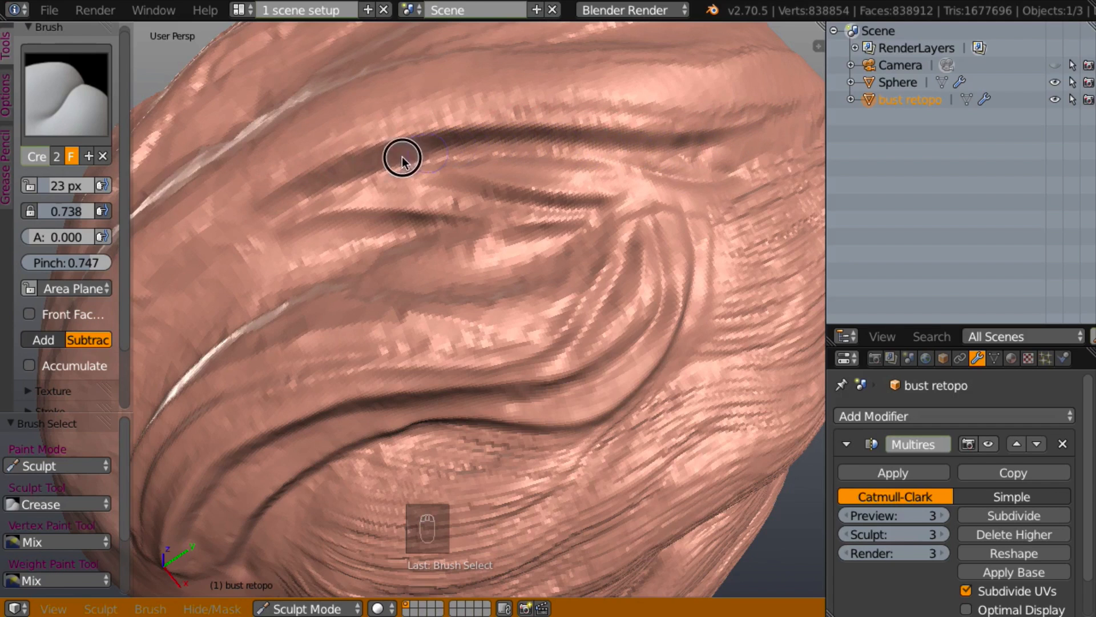
- Carve long parallel creases down the front of the upper lock, from near the top of the head to the forehead hairline
middle_drag(455, 190, 475, 173)
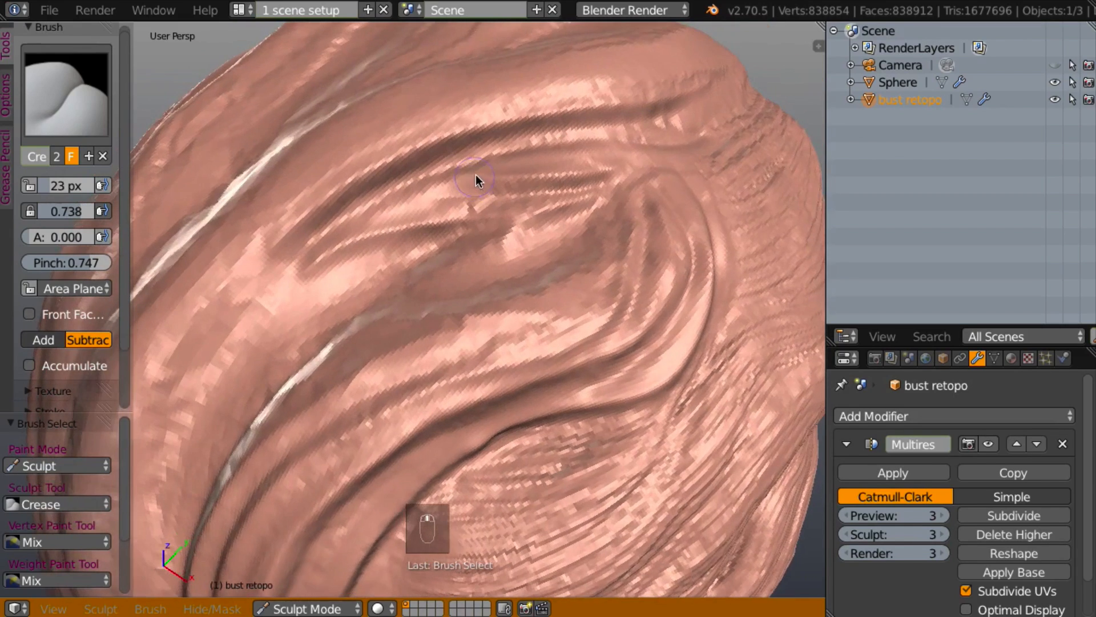
mouse_move(489, 222)
middle_down()
mouse_move(497, 216)
mouse_move(465, 193)
middle_up()
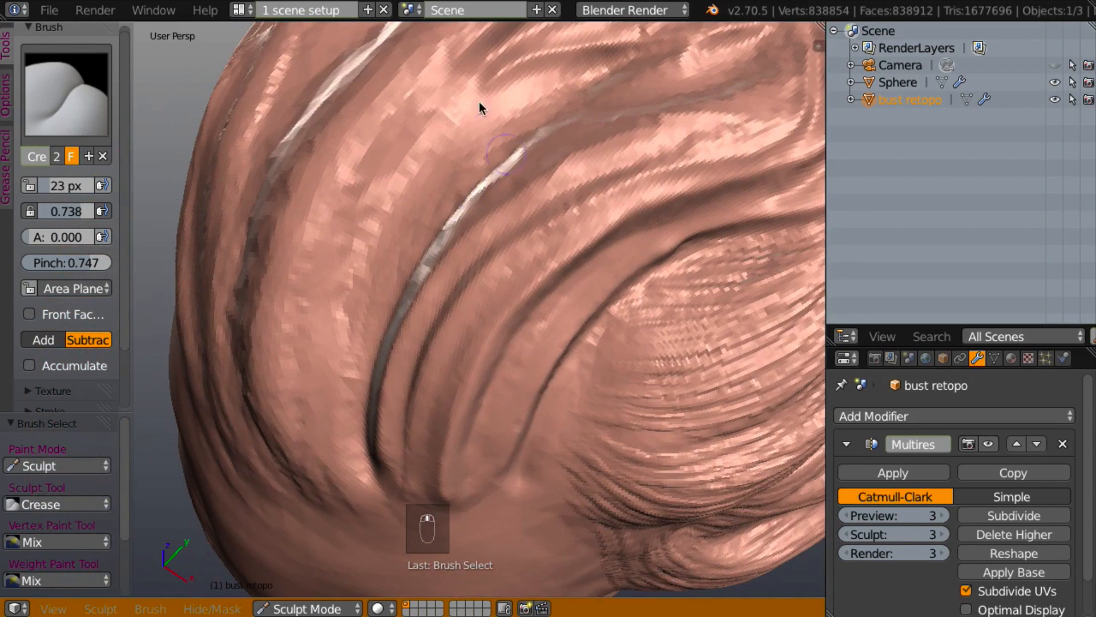
mouse_move(470, 78)
mouse_down()
mouse_move(367, 203)
mouse_move(345, 274)
mouse_move(342, 371)
mouse_up()
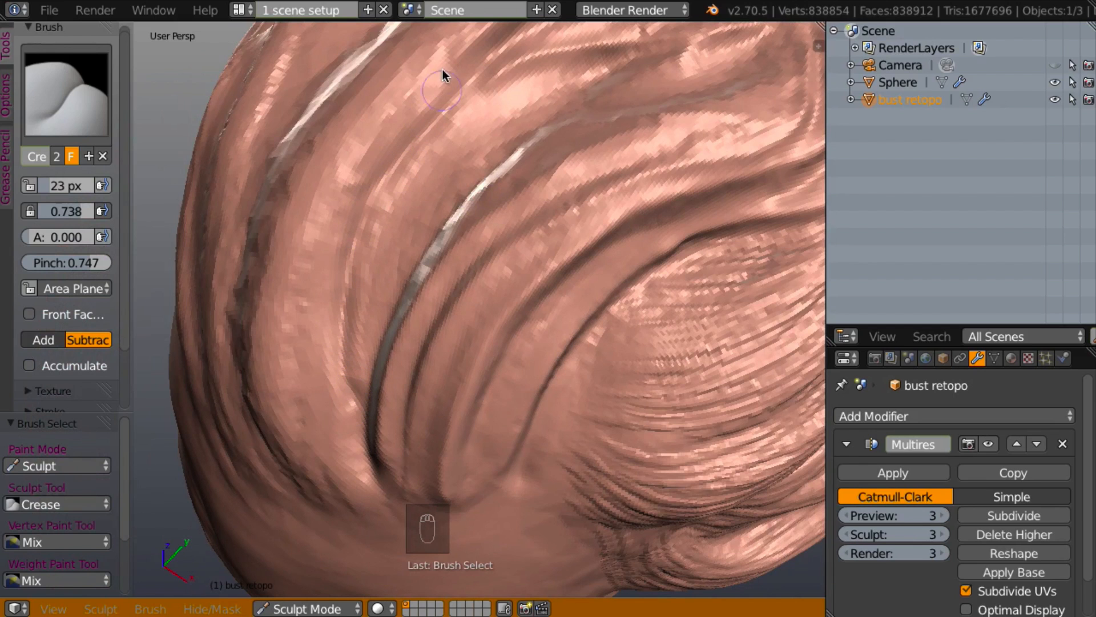
mouse_move(412, 96)
mouse_down()
mouse_move(337, 196)
mouse_move(311, 293)
mouse_move(325, 405)
mouse_up()
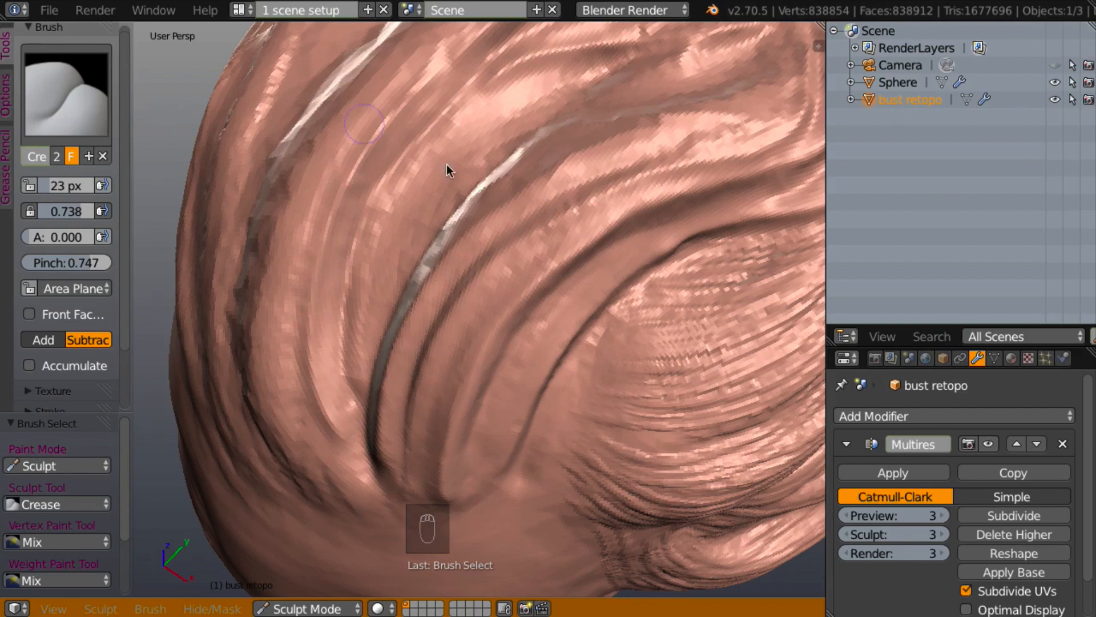
middle_drag(446, 163, 468, 125)
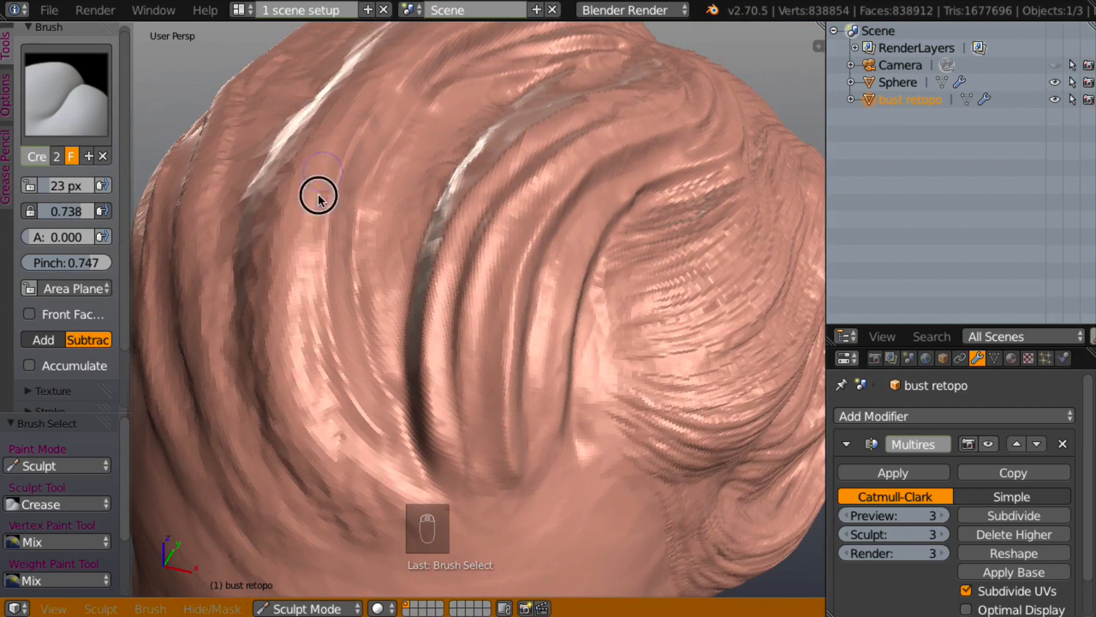
mouse_move(319, 196)
mouse_down()
mouse_move(300, 313)
mouse_move(334, 422)
mouse_up()
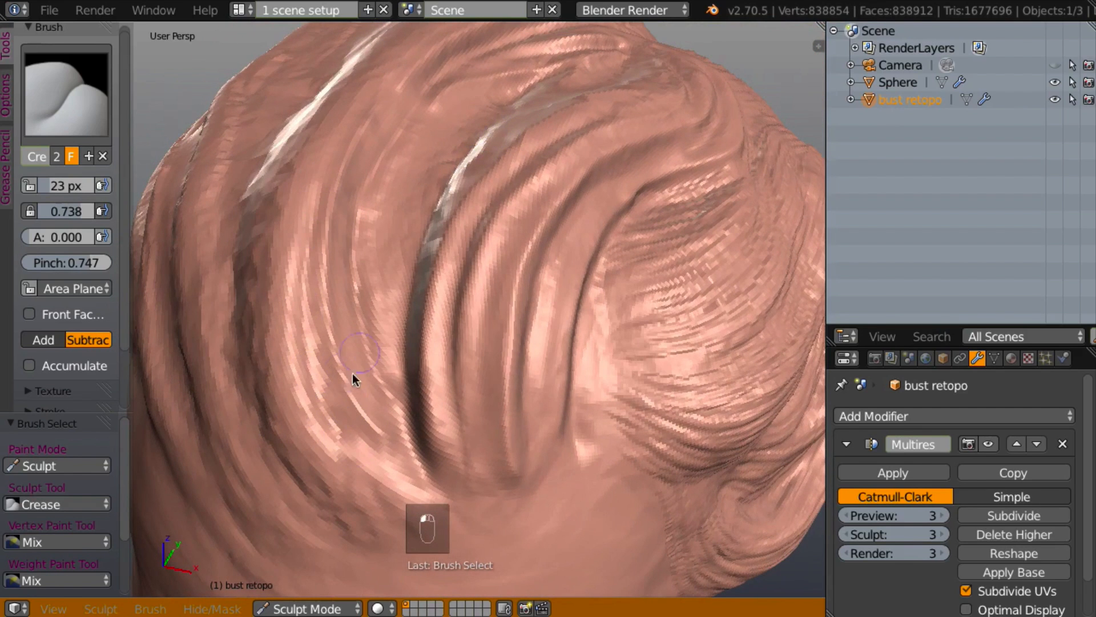
middle_drag(350, 221, 313, 210)
mouse_move(256, 189)
mouse_down()
mouse_move(237, 227)
mouse_move(255, 365)
mouse_move(309, 457)
mouse_move(365, 488)
mouse_up()
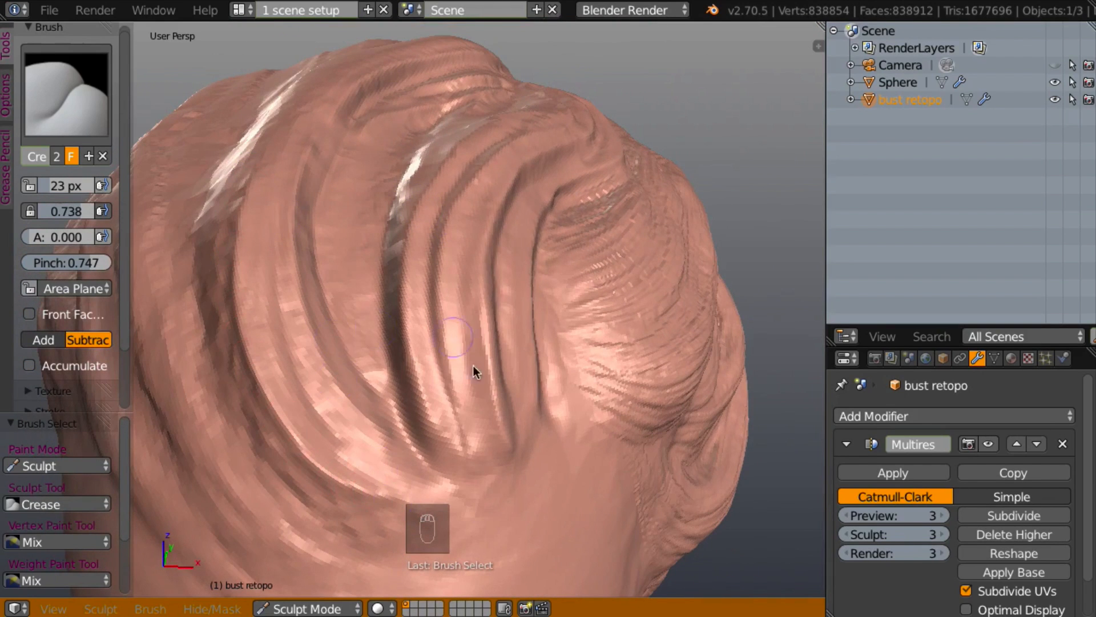
- Cut a deep crease along the upper lock's border nearest the head's centre, curving down to the forehead hairline
scroll(489, 335, up, 4)
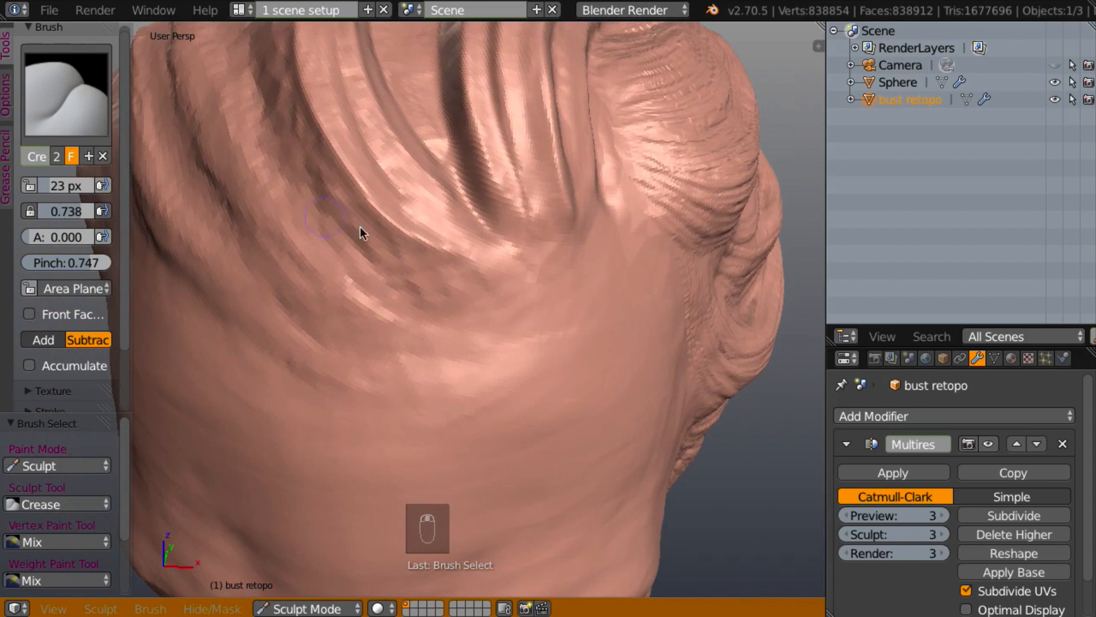
middle_drag(362, 235, 354, 186)
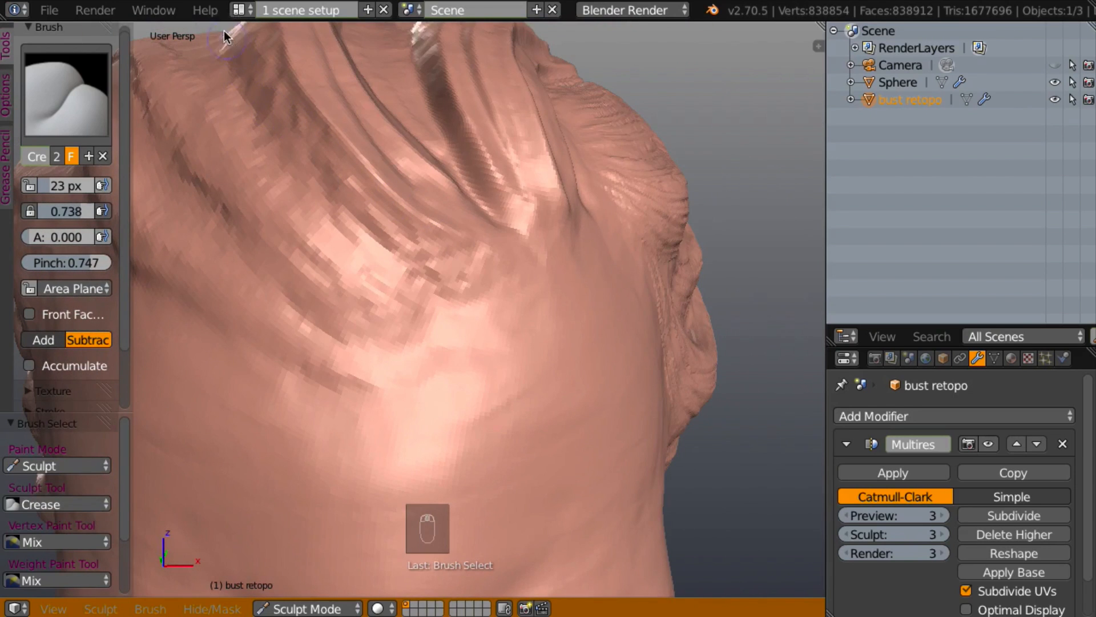
drag(225, 46, 275, 151)
drag(360, 225, 420, 266)
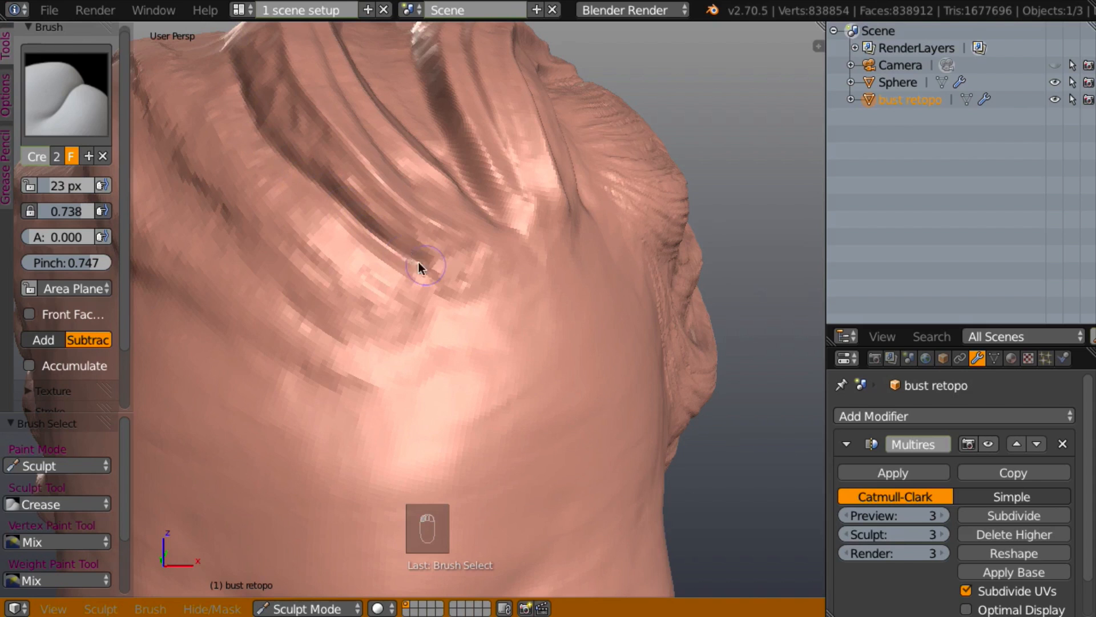
mouse_move(245, 56)
mouse_down()
mouse_move(306, 162)
mouse_move(448, 271)
mouse_up()
- Extend the border groove back toward the crown and flatten the lock surface beside it with the Scrape brush
mouse_move(469, 237)
middle_down()
mouse_move(519, 289)
mouse_move(526, 248)
mouse_move(483, 351)
mouse_move(532, 364)
mouse_move(487, 314)
mouse_move(368, 248)
mouse_move(527, 348)
mouse_move(534, 372)
mouse_move(512, 344)
mouse_move(509, 372)
mouse_move(529, 416)
mouse_move(514, 443)
mouse_move(528, 255)
middle_up()
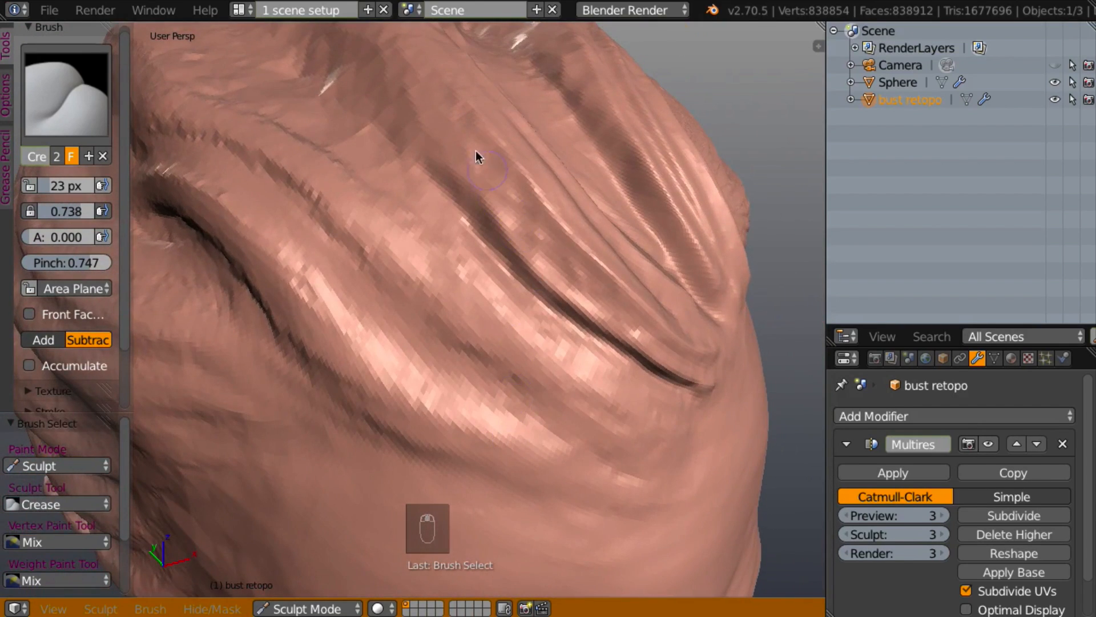
mouse_move(363, 51)
mouse_down()
mouse_move(487, 211)
mouse_move(536, 225)
mouse_up()
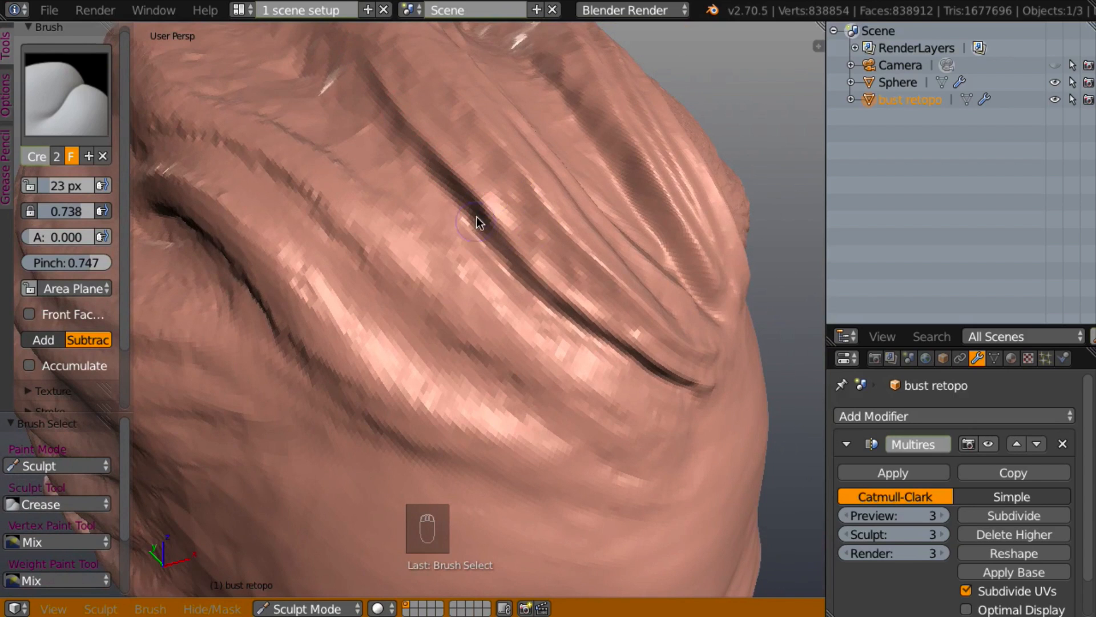
key(l)
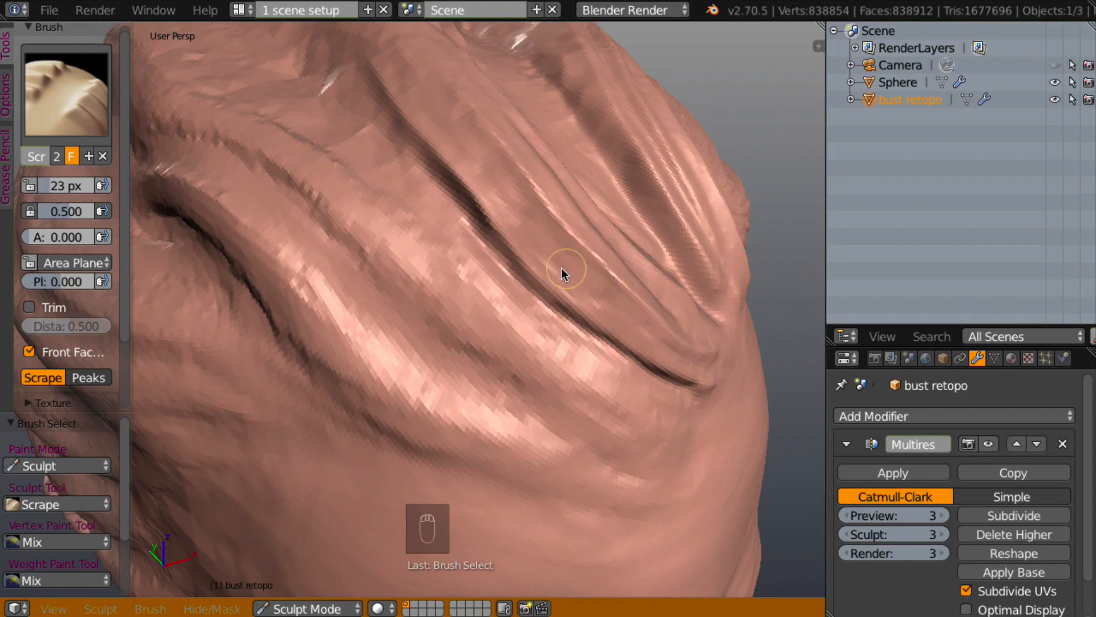
- With the Crease brush, carve parallel grooves from the forehead back along the curled lock on the opposite side of the head
key(shift+c)
mouse_move(563, 299)
middle_down()
mouse_move(551, 289)
mouse_move(541, 340)
mouse_move(544, 309)
middle_up()
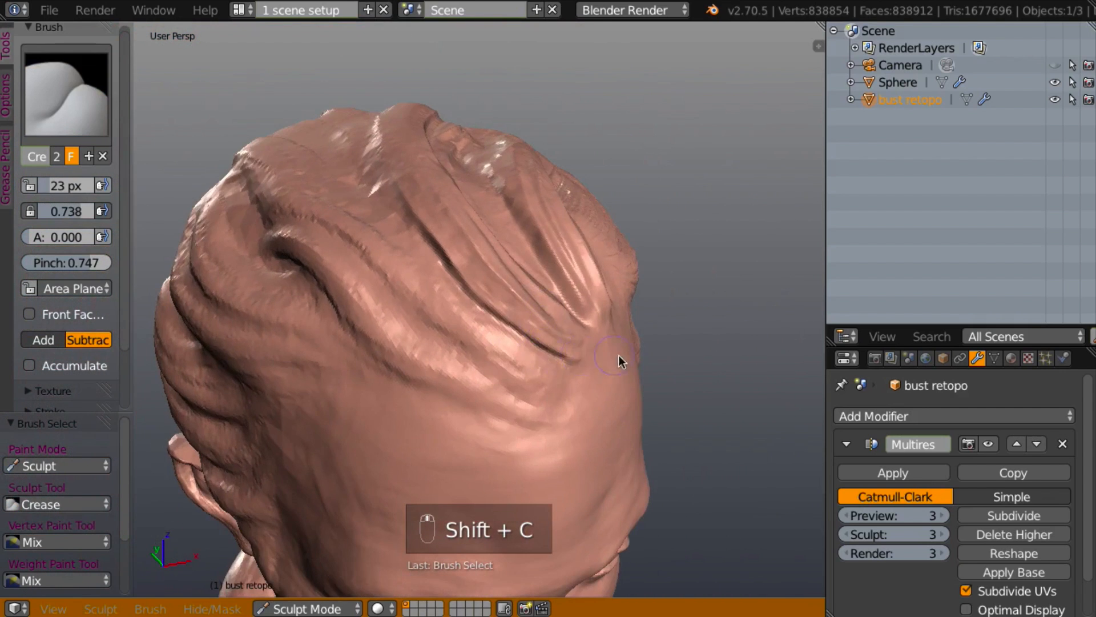
mouse_move(618, 355)
middle_down()
mouse_move(666, 352)
mouse_move(577, 372)
mouse_move(611, 386)
mouse_move(691, 365)
mouse_move(688, 337)
mouse_move(630, 399)
mouse_move(656, 392)
mouse_move(673, 416)
mouse_move(665, 394)
middle_up()
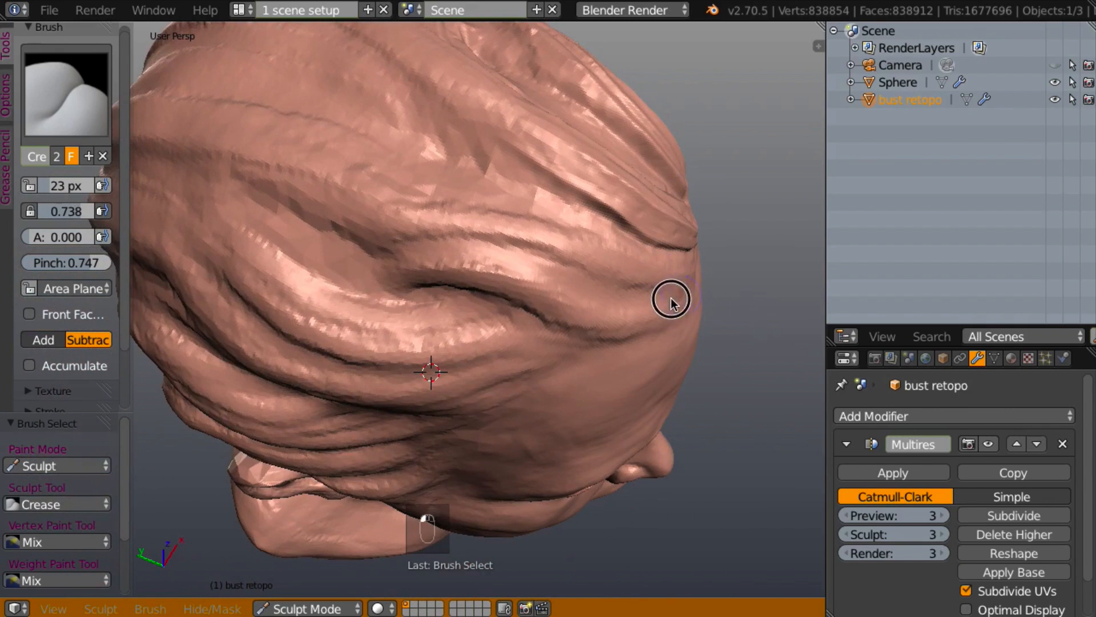
drag(488, 253, 384, 256)
mouse_move(657, 291)
mouse_down()
mouse_move(474, 235)
mouse_move(381, 247)
mouse_up()
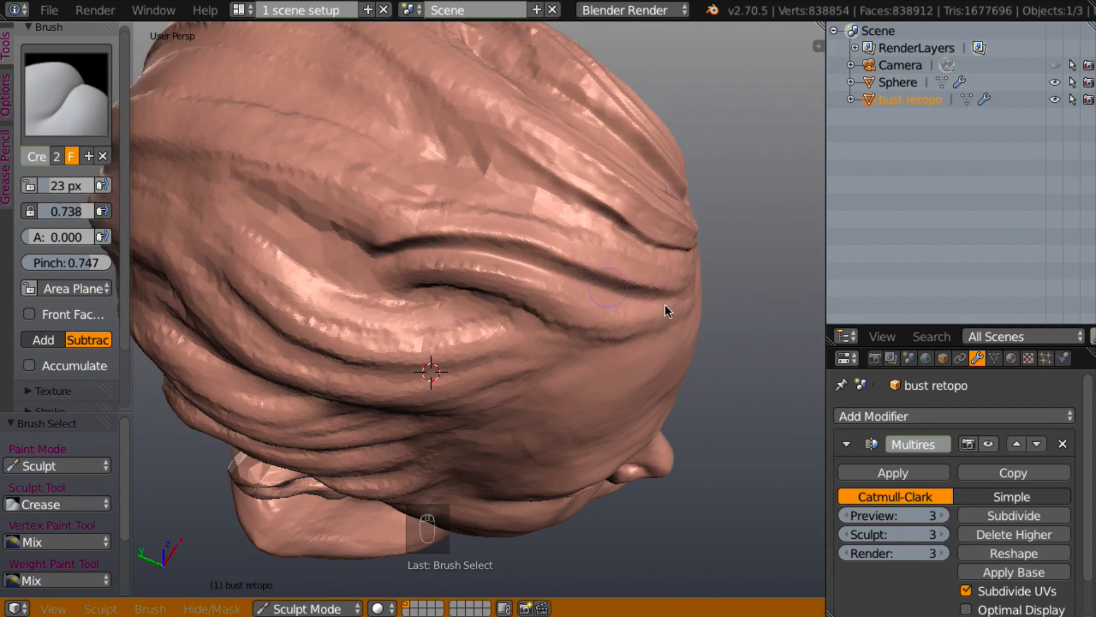
mouse_move(687, 299)
mouse_down()
mouse_move(602, 304)
mouse_move(425, 268)
mouse_up()
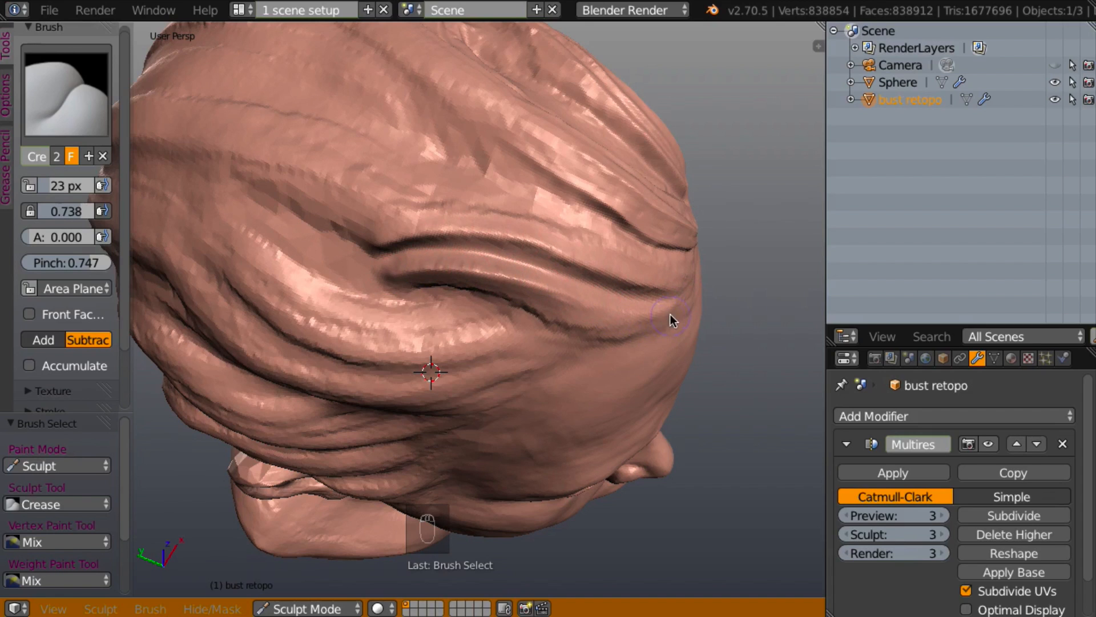
mouse_move(671, 314)
mouse_down()
mouse_move(617, 335)
mouse_move(553, 325)
mouse_move(451, 283)
mouse_move(414, 286)
mouse_up()
mouse_move(415, 285)
middle_down()
mouse_move(556, 249)
mouse_move(598, 315)
middle_up()
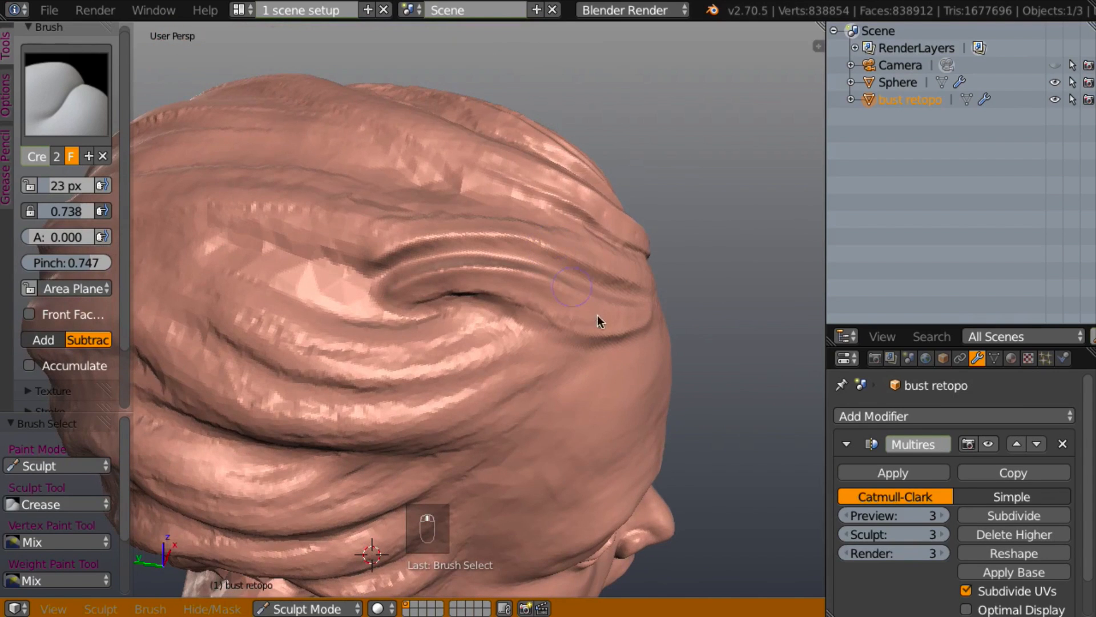
mouse_move(585, 347)
mouse_down()
mouse_move(464, 303)
mouse_move(406, 312)
mouse_up()
- Carve creases running backward from the inner end of the curled lock and deepen the groove behind it
mouse_move(443, 304)
middle_down()
mouse_move(489, 362)
mouse_move(439, 331)
mouse_move(464, 335)
mouse_move(369, 231)
middle_up()
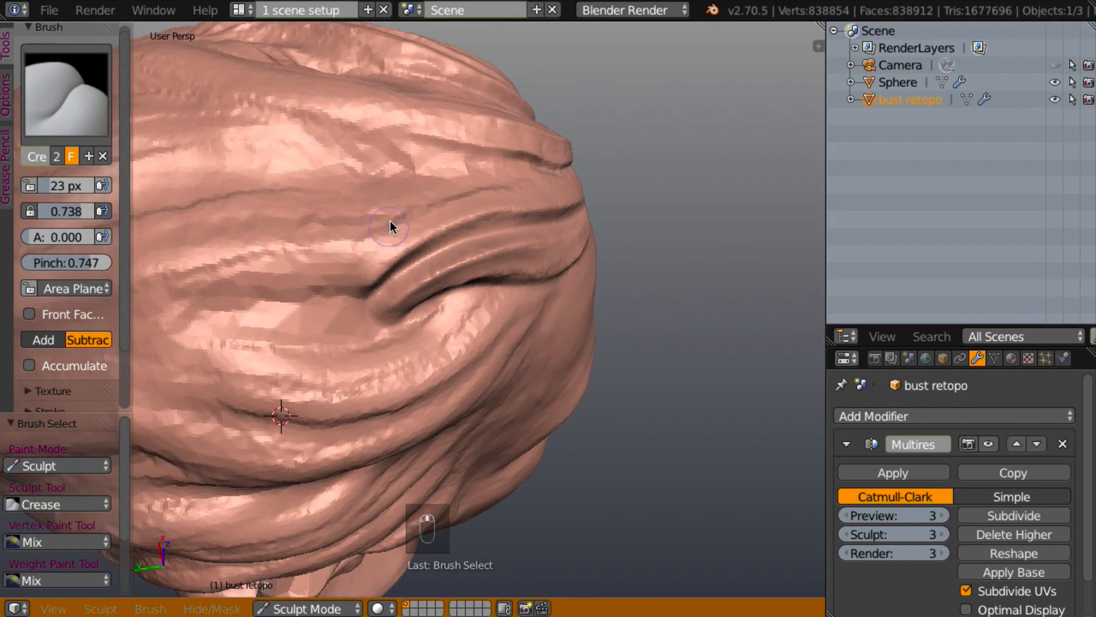
mouse_move(390, 222)
mouse_down()
mouse_move(215, 255)
mouse_move(160, 280)
mouse_up()
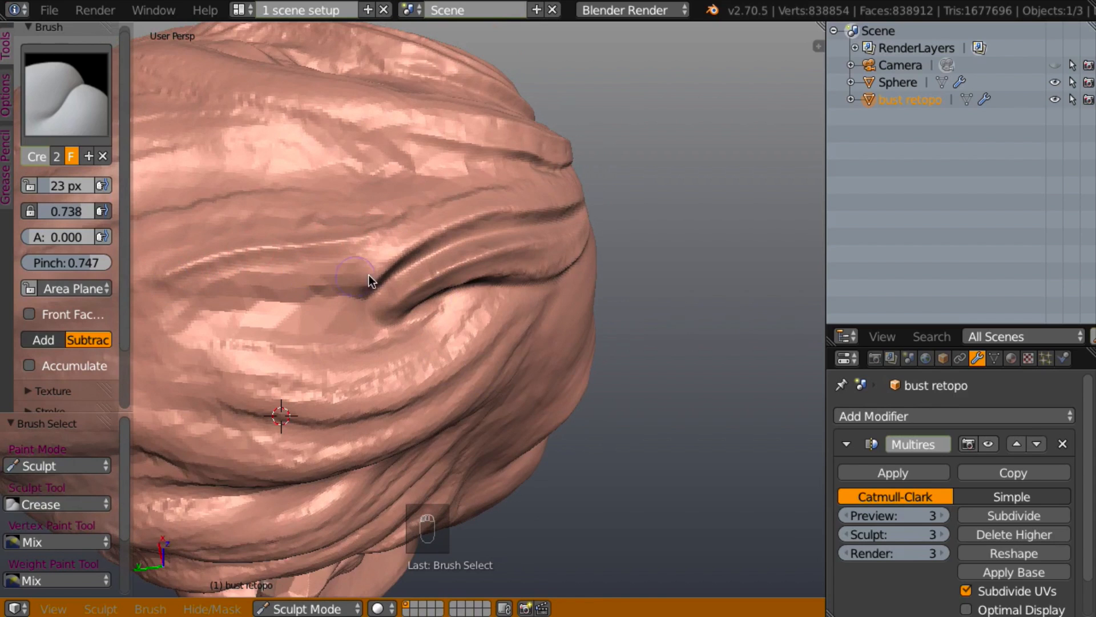
drag(368, 283, 168, 294)
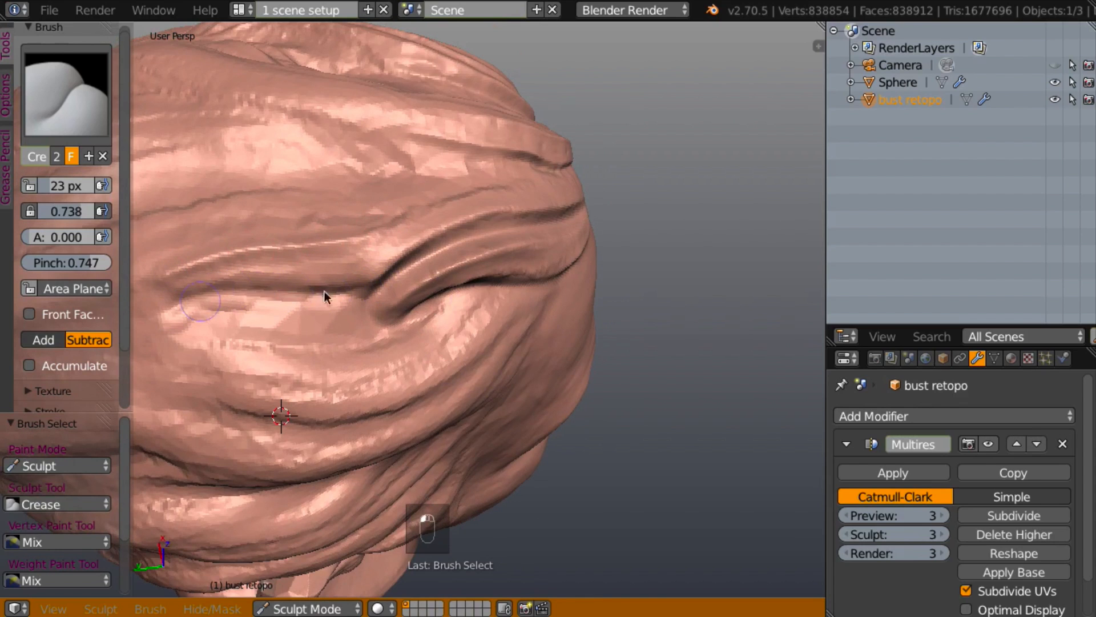
mouse_move(353, 284)
mouse_down()
mouse_move(247, 276)
mouse_move(188, 306)
mouse_up()
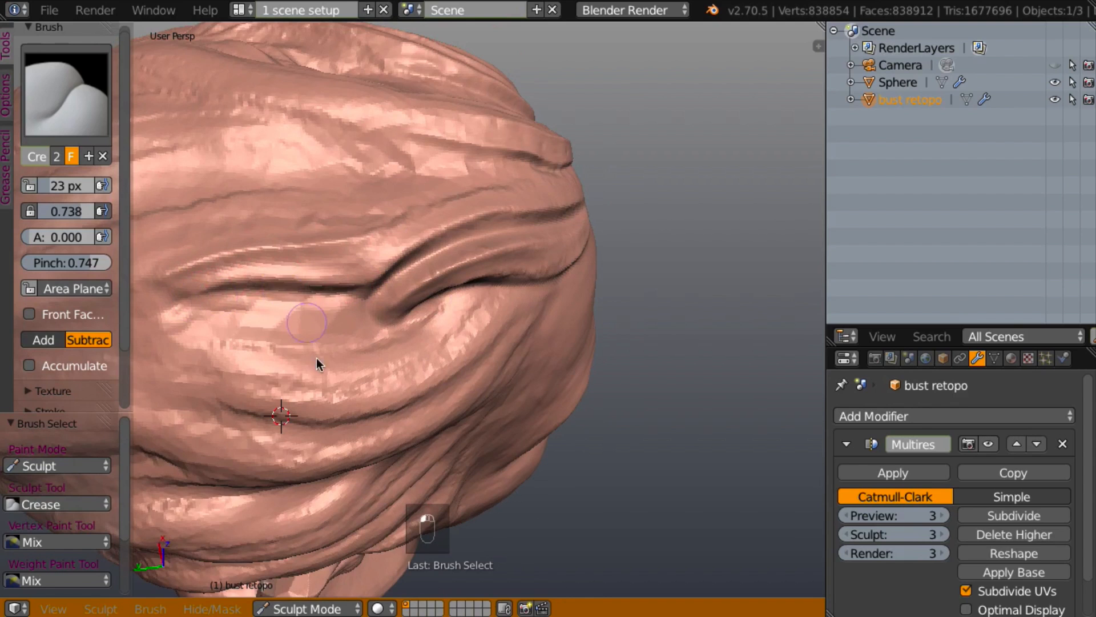
- Carve long creases backward along the waves just below the curled lock to separate them into strands
middle_drag(318, 362, 373, 334)
mouse_move(435, 286)
mouse_down()
mouse_move(367, 331)
mouse_move(276, 350)
mouse_move(194, 343)
mouse_up()
mouse_move(464, 273)
mouse_down()
mouse_move(382, 370)
mouse_move(186, 376)
mouse_up()
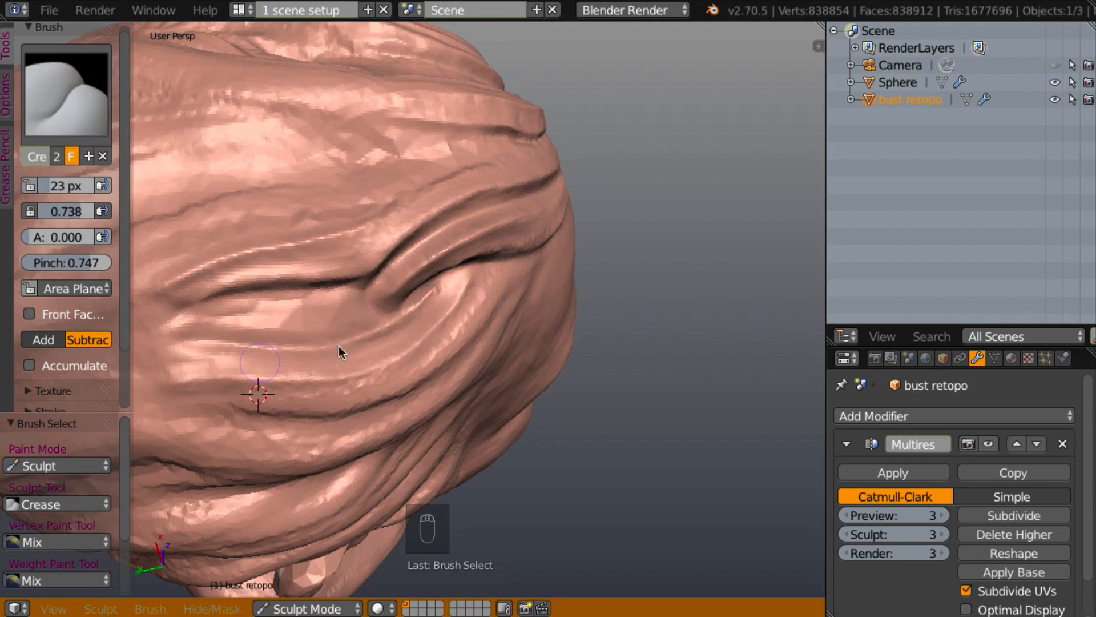
mouse_move(337, 349)
middle_down()
mouse_move(334, 457)
mouse_move(332, 383)
mouse_move(413, 337)
middle_up()
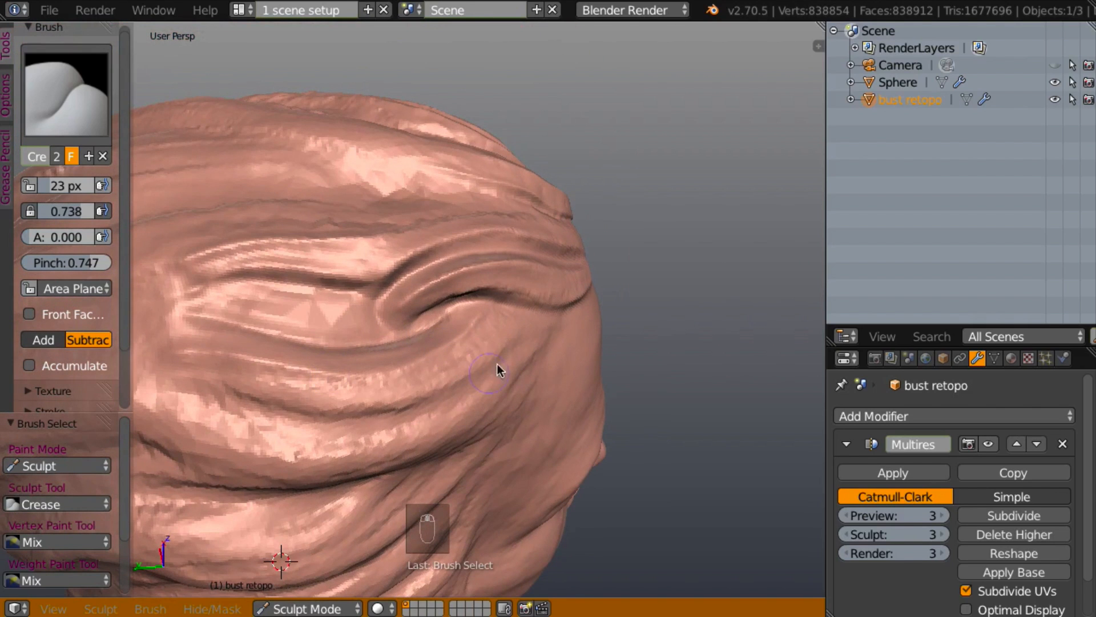
mouse_move(528, 330)
mouse_down()
mouse_move(417, 408)
mouse_move(268, 416)
mouse_move(183, 391)
mouse_up()
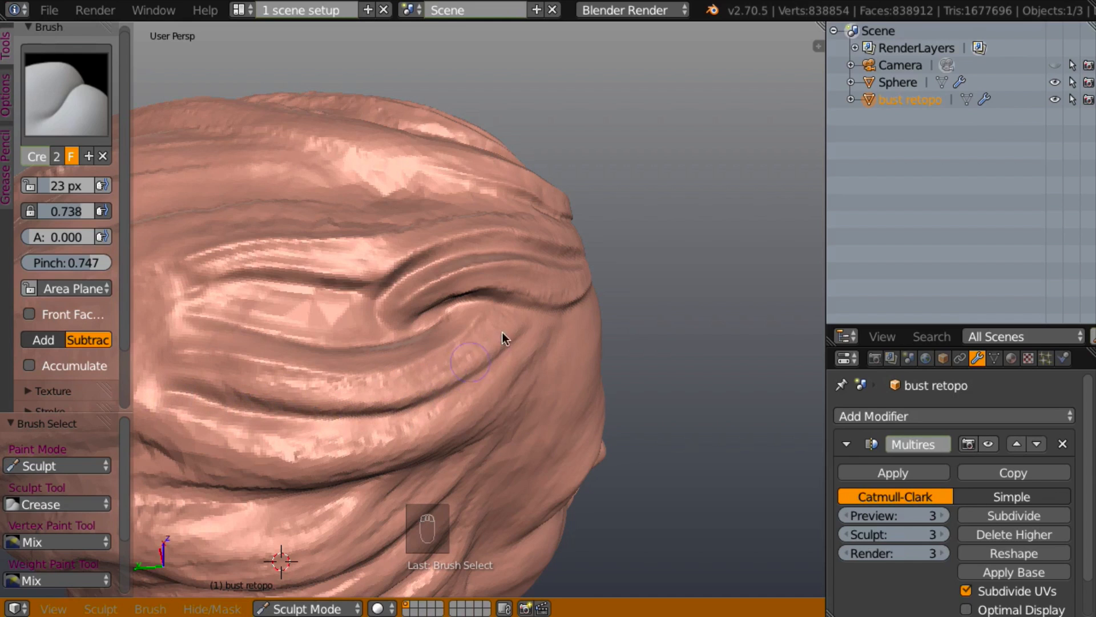
mouse_move(489, 352)
mouse_down()
mouse_move(372, 399)
mouse_move(159, 379)
mouse_up()
- Carve a long crease along the next wave down the side of the head, from the temple hairline toward the back
mouse_move(303, 440)
middle_down()
mouse_move(302, 457)
mouse_move(314, 394)
mouse_move(269, 379)
mouse_move(279, 375)
middle_up()
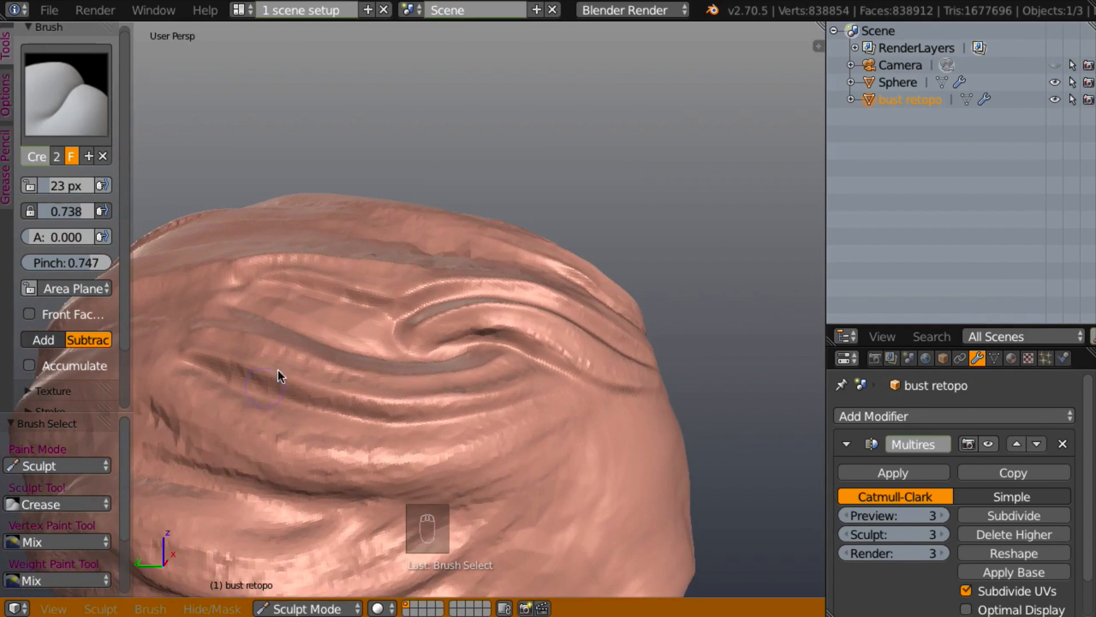
mouse_move(500, 409)
middle_down()
mouse_move(535, 400)
mouse_move(543, 377)
mouse_move(557, 423)
mouse_move(558, 394)
middle_up()
middle_drag(638, 238, 643, 220)
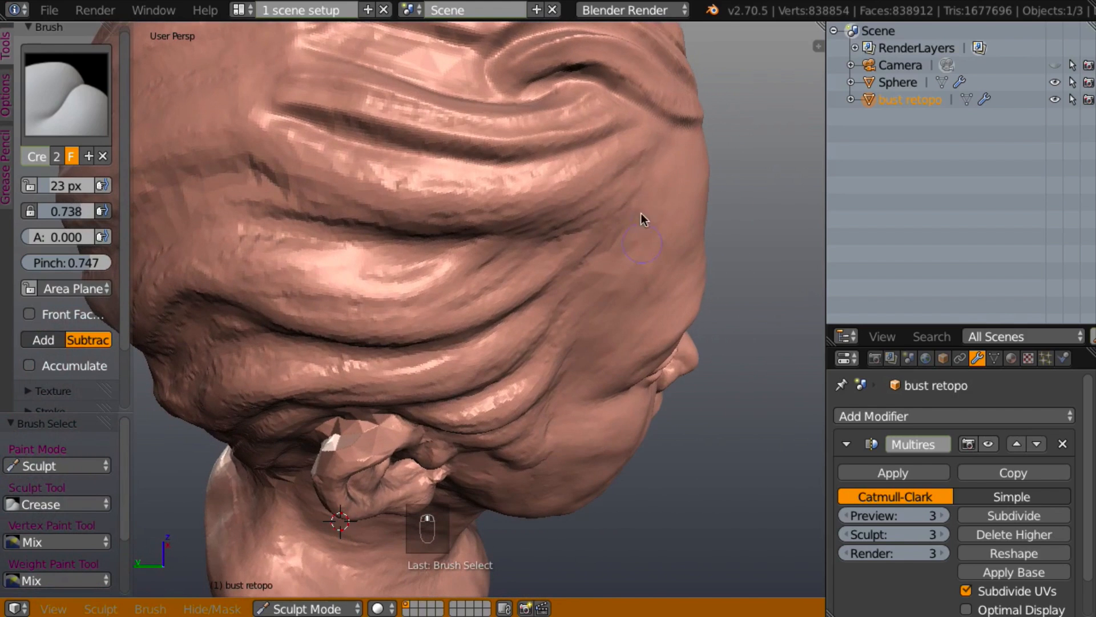
mouse_move(631, 137)
mouse_down()
mouse_move(571, 171)
mouse_move(482, 189)
mouse_move(331, 164)
mouse_move(227, 127)
mouse_up()
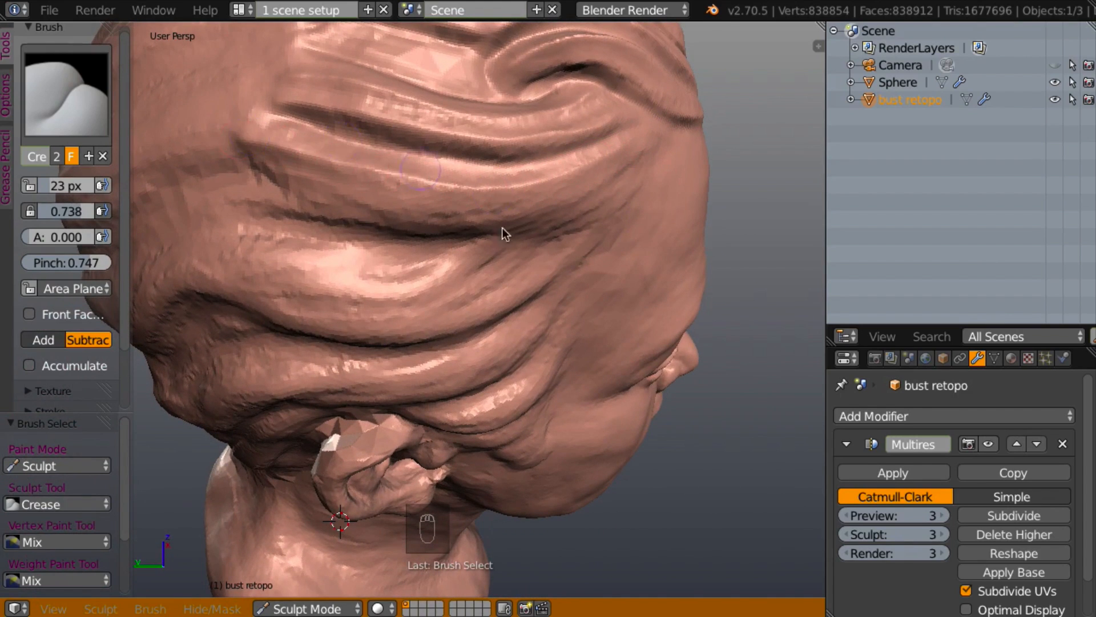
- With the Crease brush, carve parallel grooves from the upper temple hairline backward along the waves below the curled lock
mouse_move(502, 227)
middle_down()
mouse_move(531, 201)
mouse_move(613, 200)
middle_up()
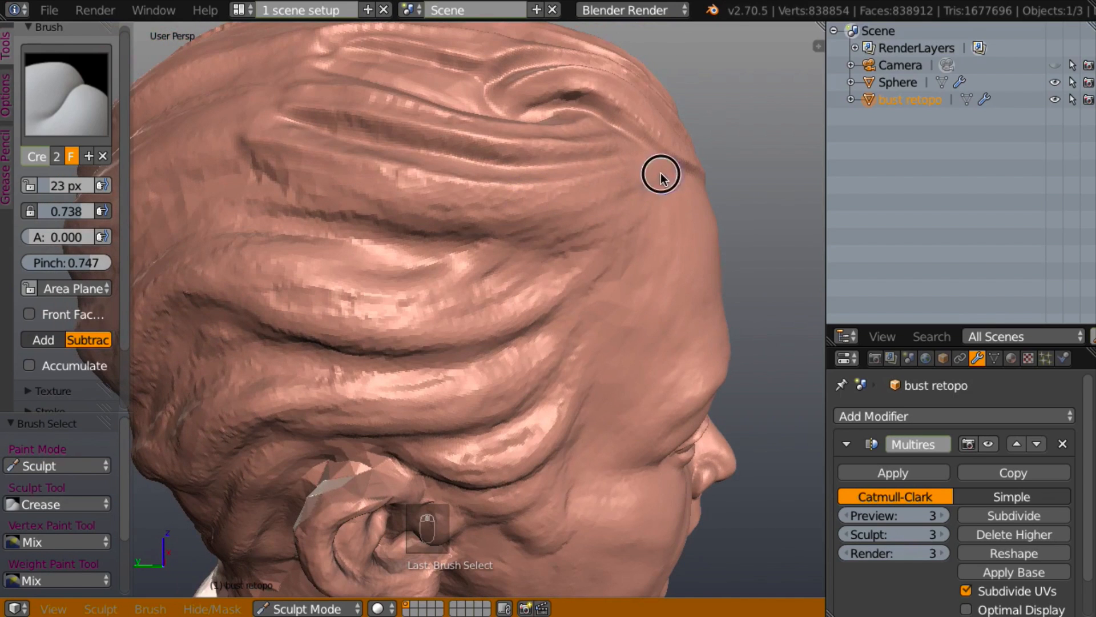
mouse_move(656, 177)
mouse_down()
mouse_move(573, 213)
mouse_move(484, 222)
mouse_move(346, 196)
mouse_up()
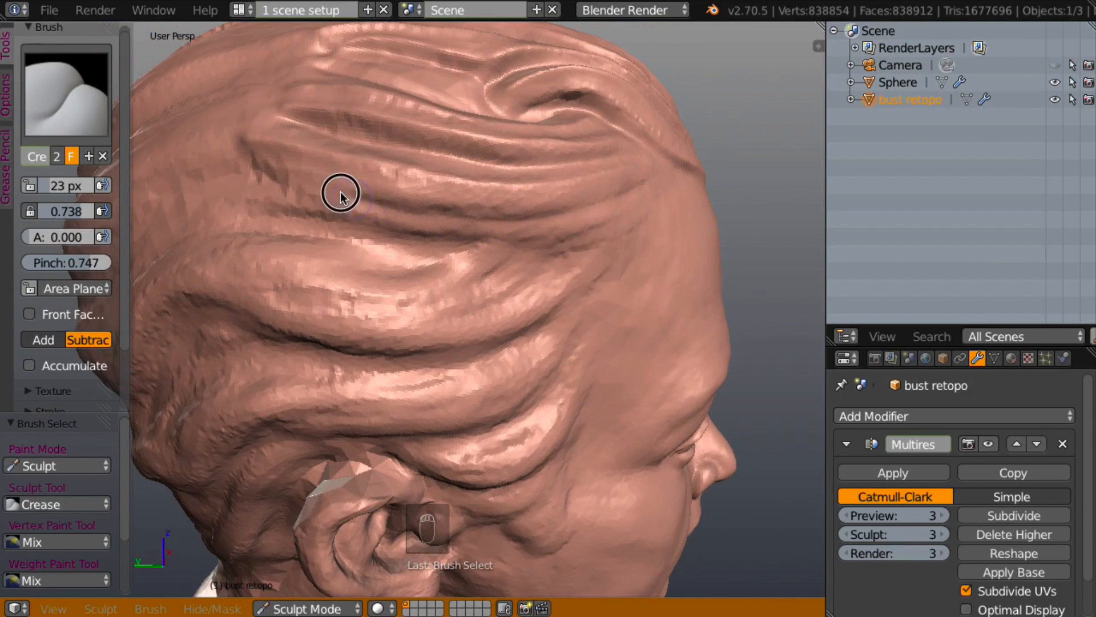
mouse_move(614, 191)
mouse_down()
mouse_move(525, 207)
mouse_move(349, 181)
mouse_up()
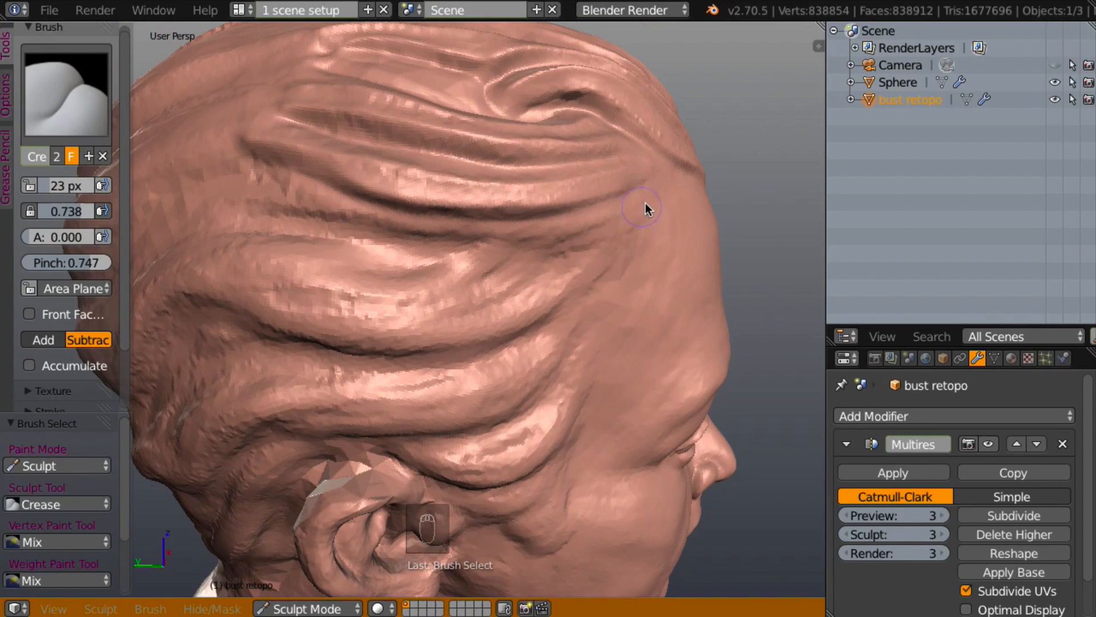
mouse_move(645, 207)
mouse_down()
mouse_move(497, 235)
mouse_move(321, 214)
mouse_move(257, 193)
mouse_up()
mouse_move(434, 227)
mouse_down()
mouse_move(362, 215)
mouse_move(289, 183)
mouse_up()
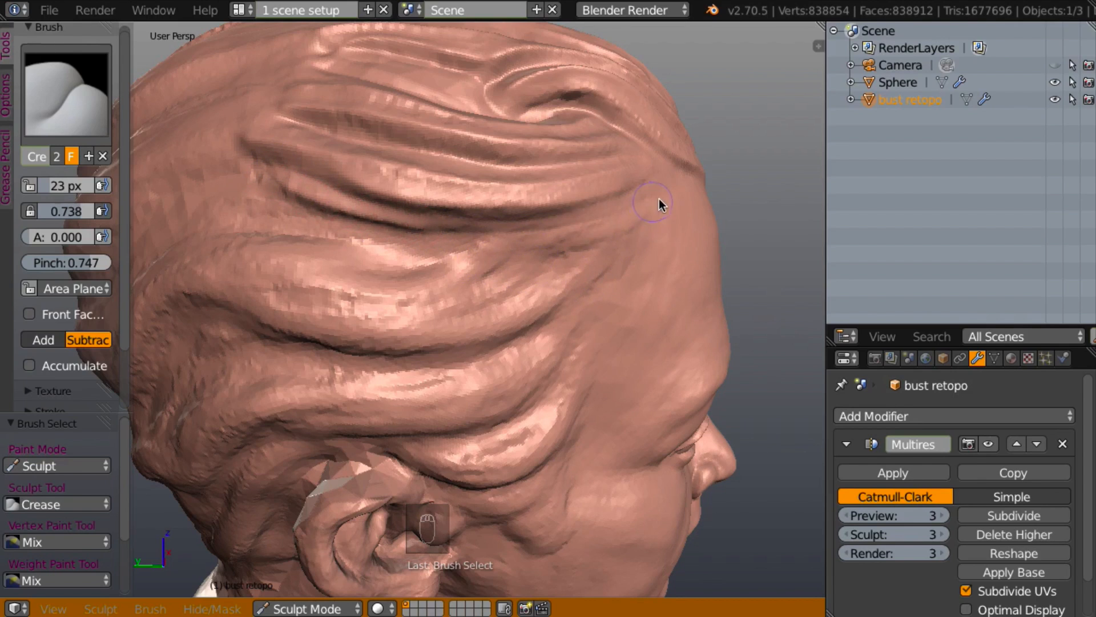
mouse_move(659, 198)
mouse_down()
mouse_move(616, 232)
mouse_move(528, 244)
mouse_move(380, 238)
mouse_up()
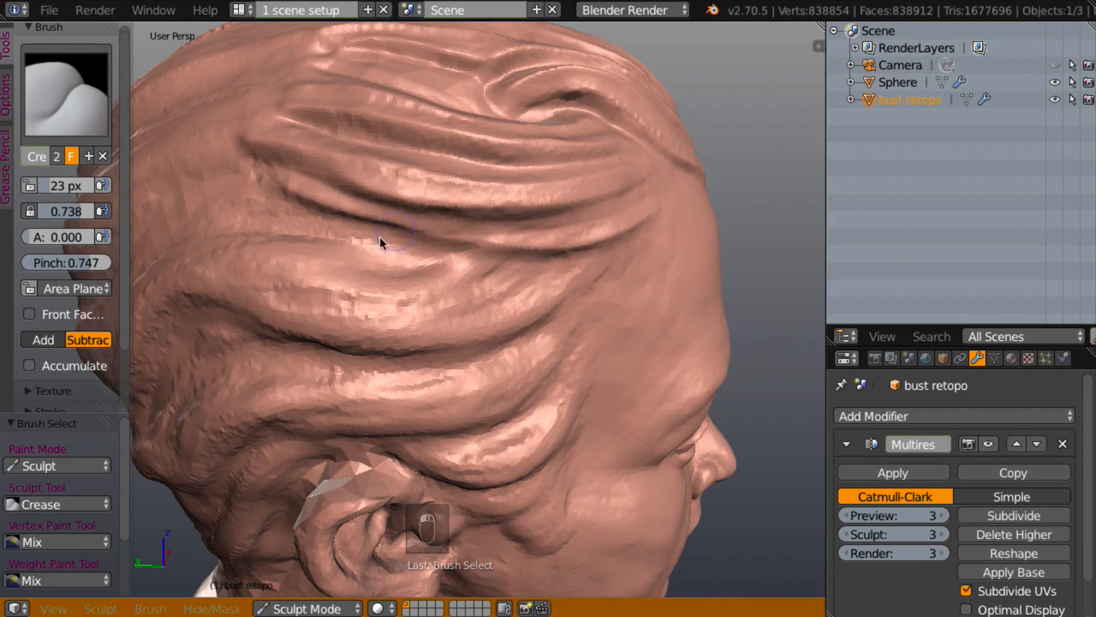
- Deepen the groove beneath the large wave at mid-temple and carve parallel strand creases within that wave
mouse_move(613, 249)
mouse_down()
mouse_move(570, 296)
mouse_move(482, 345)
mouse_move(413, 355)
mouse_move(343, 349)
mouse_move(203, 304)
mouse_move(150, 301)
mouse_up()
mouse_move(591, 266)
mouse_down()
mouse_move(499, 320)
mouse_move(414, 337)
mouse_move(345, 341)
mouse_move(222, 293)
mouse_move(171, 288)
mouse_up()
mouse_move(549, 275)
mouse_down()
mouse_move(409, 311)
mouse_move(320, 306)
mouse_move(247, 285)
mouse_up()
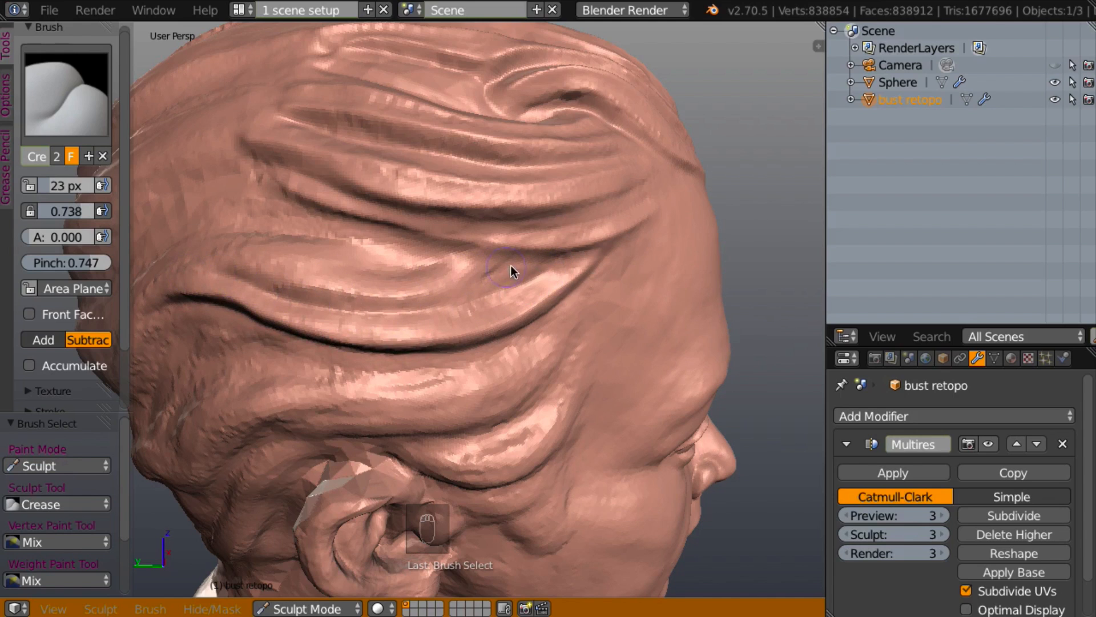
drag(385, 298, 242, 279)
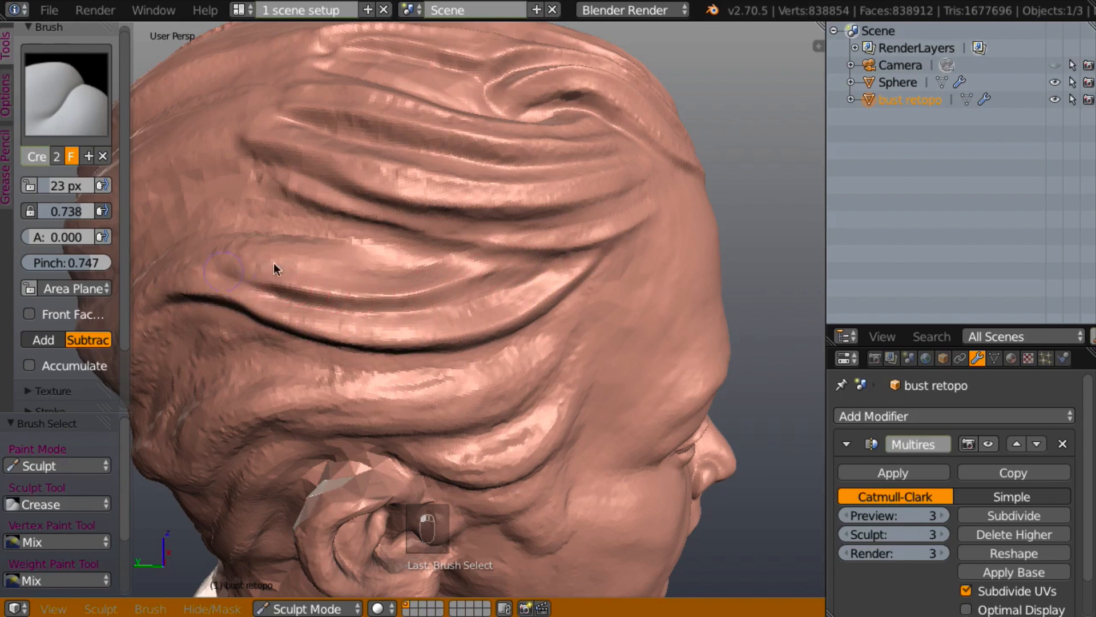
- Carve creases along the upper edge of the large side wave, extending its strands toward the back of the head
mouse_move(461, 361)
middle_down()
mouse_move(448, 360)
mouse_move(450, 305)
middle_up()
mouse_move(423, 229)
mouse_down()
mouse_move(367, 269)
mouse_move(282, 289)
mouse_move(163, 286)
mouse_up()
mouse_move(354, 254)
mouse_down()
mouse_move(379, 234)
mouse_move(179, 262)
mouse_move(192, 260)
mouse_up()
mouse_move(278, 261)
mouse_down()
mouse_move(292, 255)
mouse_move(177, 259)
mouse_up()
mouse_move(245, 265)
middle_down()
mouse_move(181, 224)
mouse_move(193, 202)
middle_up()
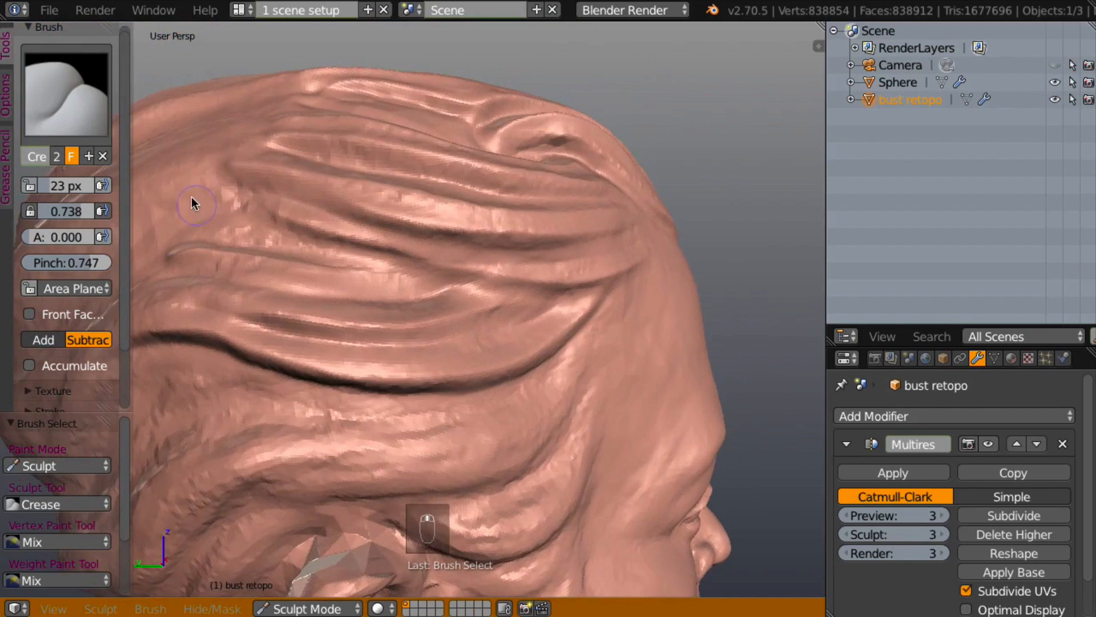
- Carve long creases from the temple hairline backward along the wave above the ear, curving down behind the ear
middle_drag(470, 351, 480, 290)
scroll(426, 351, up, 4)
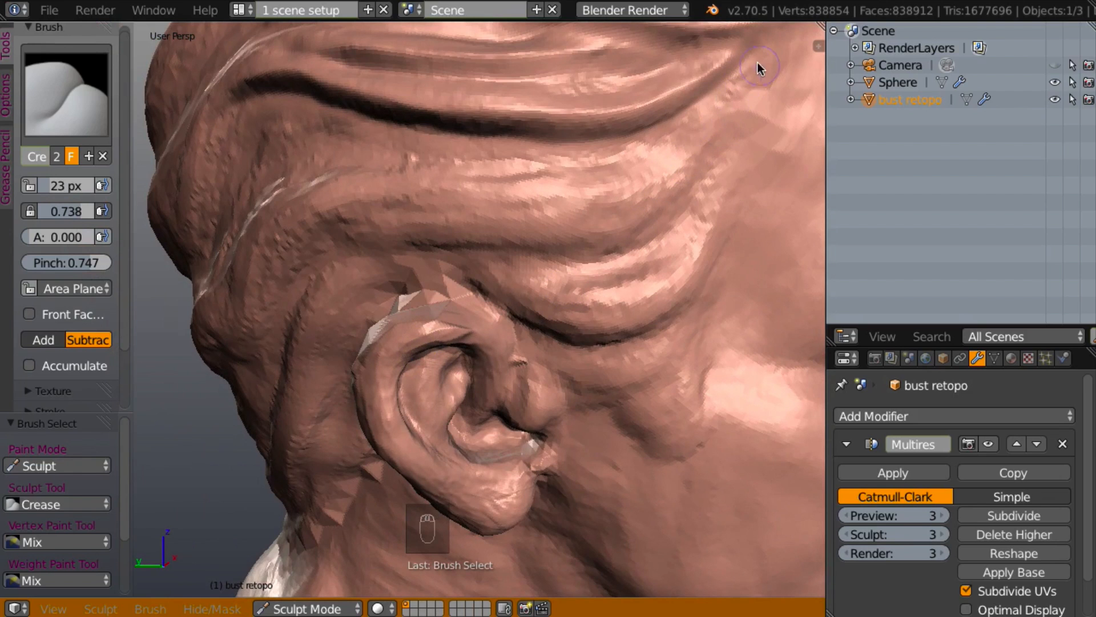
mouse_move(755, 69)
mouse_down()
mouse_move(695, 149)
mouse_move(597, 198)
mouse_move(401, 191)
mouse_move(315, 214)
mouse_move(255, 257)
mouse_move(232, 322)
mouse_up()
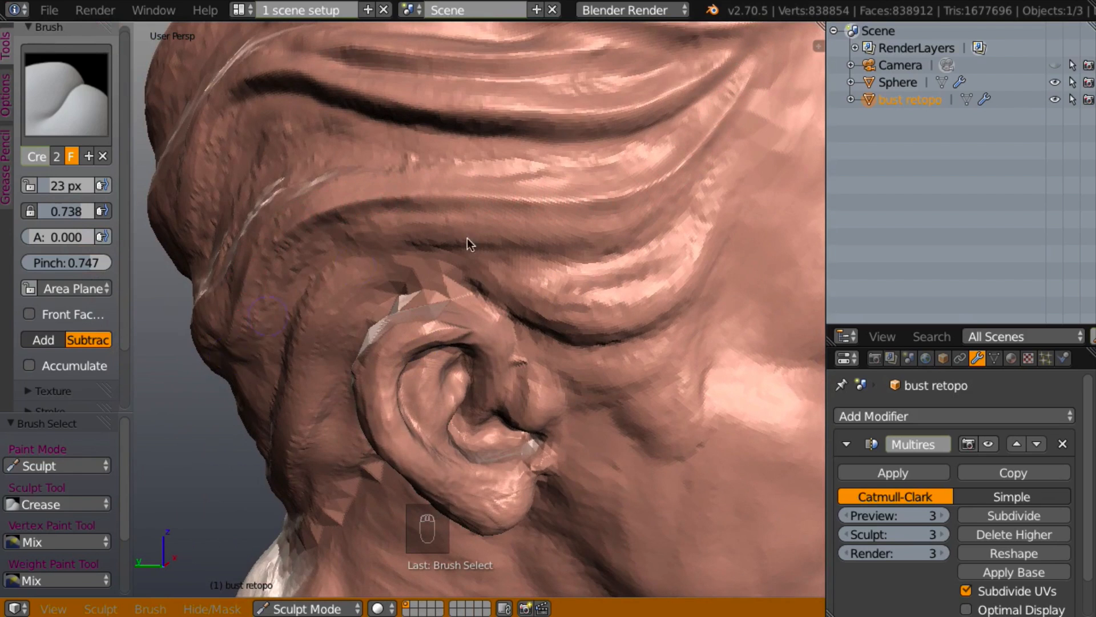
mouse_move(780, 60)
mouse_down()
mouse_move(727, 152)
mouse_move(656, 228)
mouse_move(592, 252)
mouse_move(443, 242)
mouse_move(325, 267)
mouse_move(281, 309)
mouse_move(278, 365)
mouse_up()
middle_drag(509, 248, 516, 224)
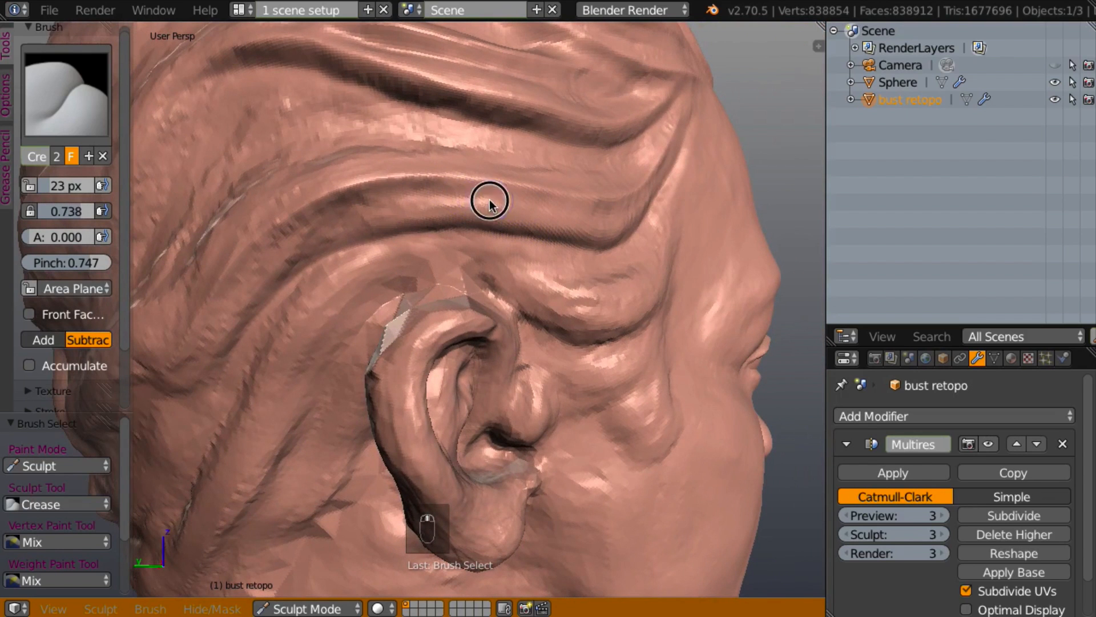
mouse_move(489, 201)
mouse_down()
mouse_move(420, 201)
mouse_move(304, 237)
mouse_move(168, 365)
mouse_up()
- Carve creases following the hair around the top of the ear and down behind it
middle_drag(218, 398, 203, 403)
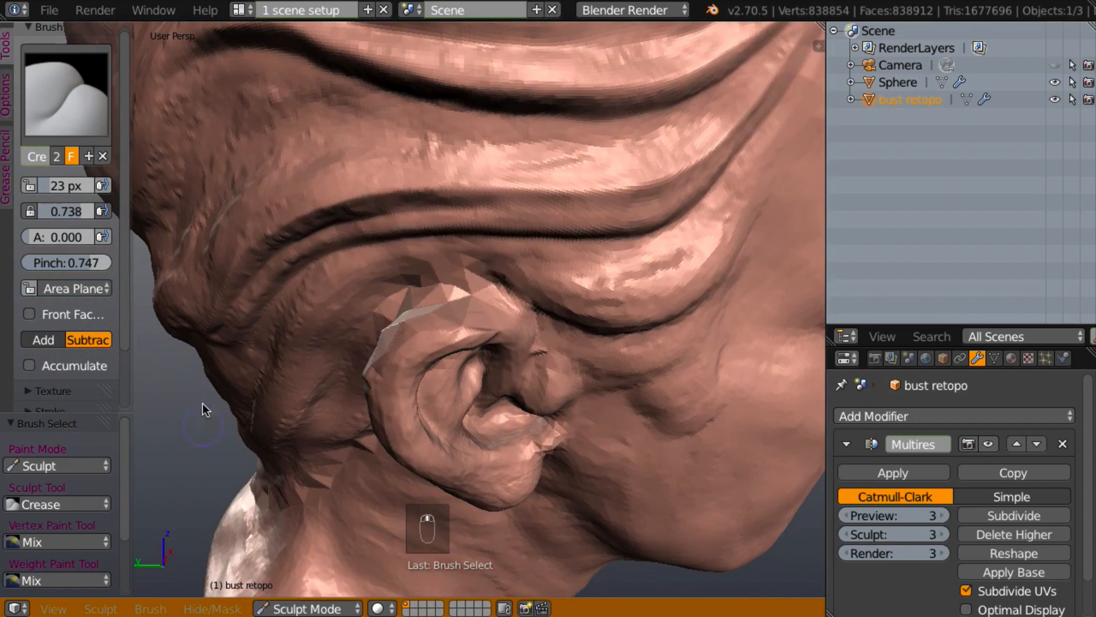
mouse_move(485, 255)
mouse_down()
mouse_move(372, 265)
mouse_move(310, 310)
mouse_move(277, 394)
mouse_move(249, 416)
mouse_up()
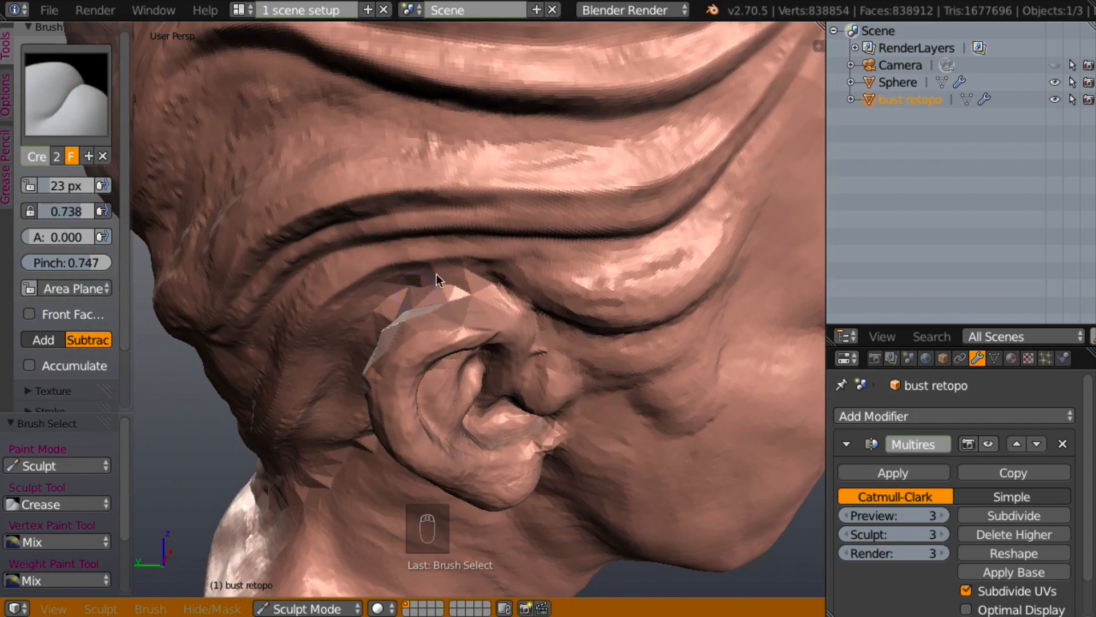
mouse_move(437, 276)
mouse_down()
mouse_move(387, 289)
mouse_move(274, 448)
mouse_up()
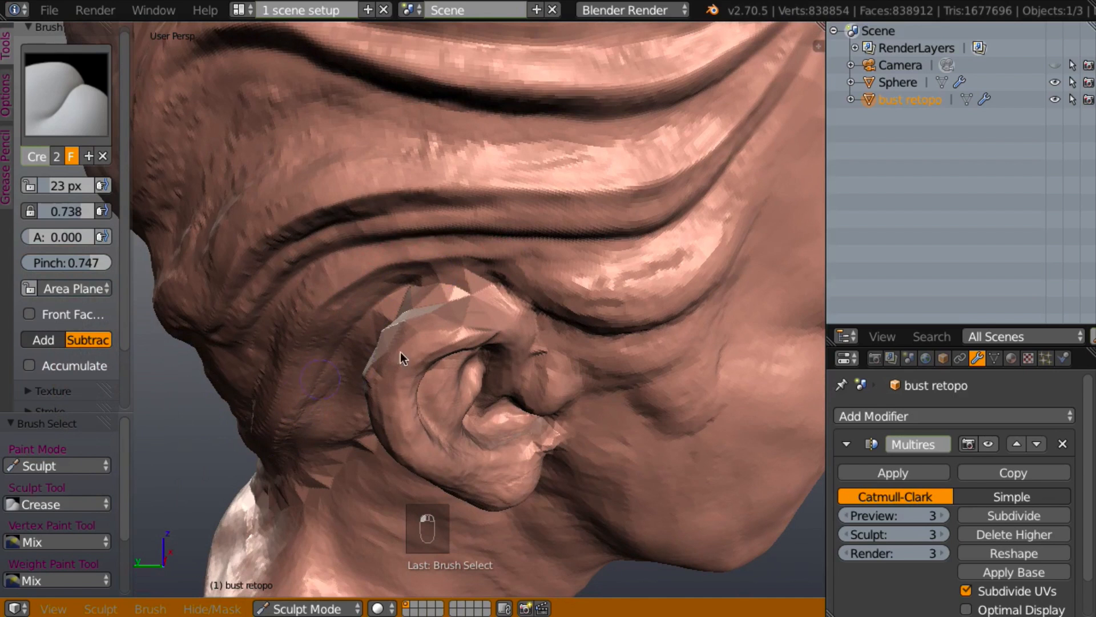
- Carve parallel creases from the temple down to the top of the ear, splitting the lowest wave into strands
middle_drag(575, 400, 593, 366)
mouse_move(717, 213)
mouse_down()
mouse_move(616, 257)
mouse_move(461, 252)
mouse_up()
mouse_move(665, 230)
mouse_down()
mouse_move(560, 245)
mouse_move(458, 234)
mouse_up()
middle_drag(458, 234, 680, 248)
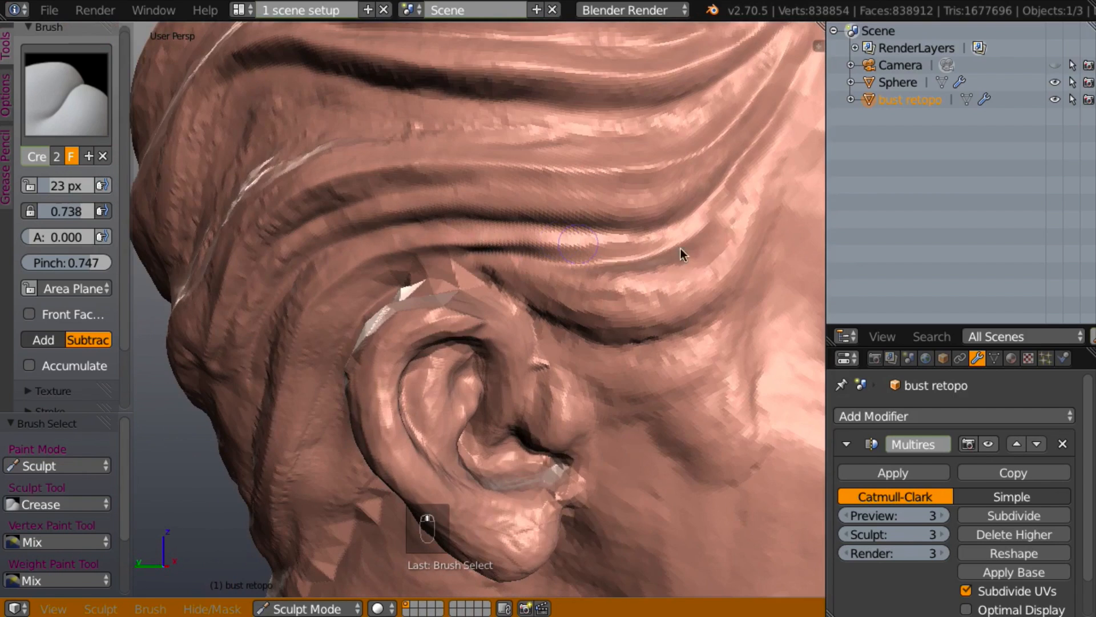
mouse_move(763, 139)
mouse_down()
mouse_move(717, 240)
mouse_move(626, 286)
mouse_move(537, 280)
mouse_up()
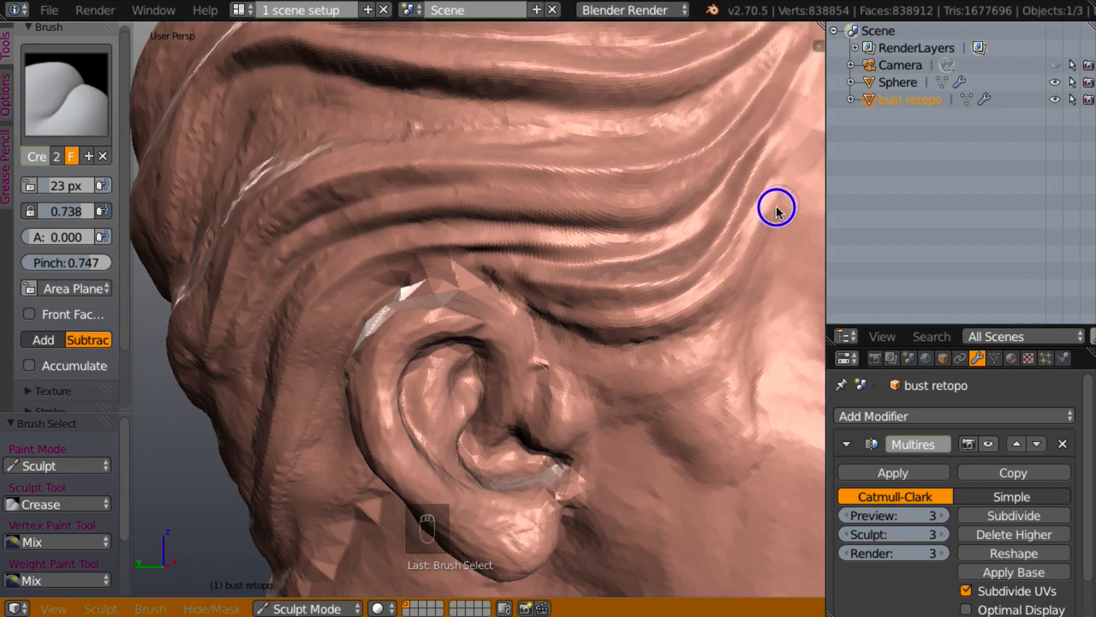
mouse_move(775, 208)
mouse_down()
mouse_move(707, 306)
mouse_move(615, 344)
mouse_move(541, 324)
mouse_up()
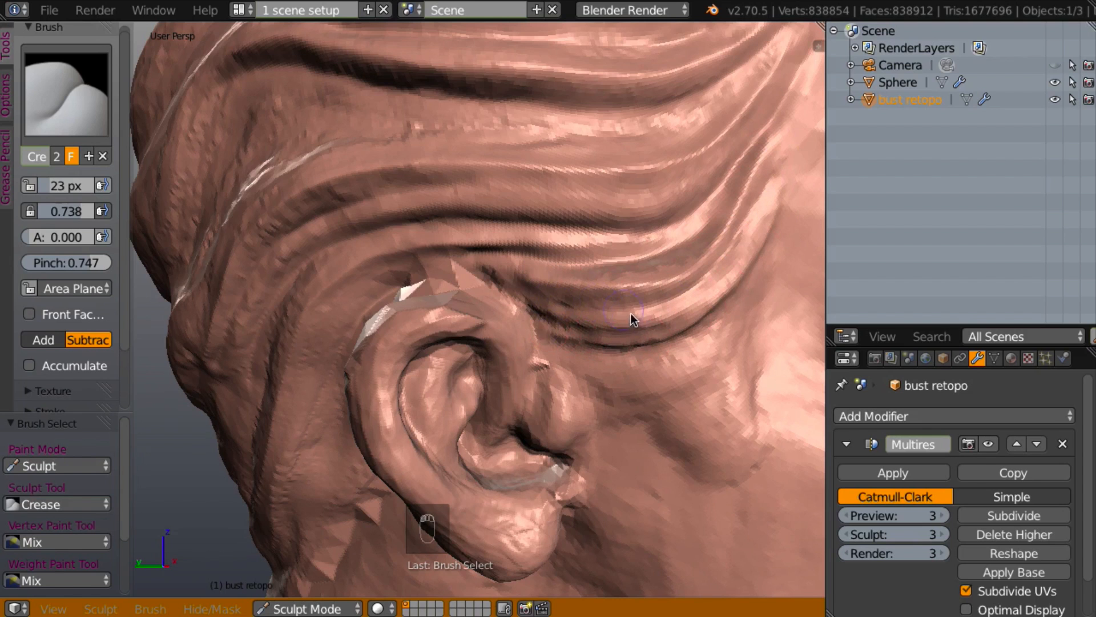
- Carve creases along the small lock in front of the ear to define its lower edge and separate its strands
mouse_move(631, 313)
middle_down()
mouse_move(620, 261)
mouse_move(725, 293)
middle_up()
mouse_move(726, 295)
mouse_down()
mouse_move(734, 303)
mouse_move(624, 360)
mouse_move(567, 350)
mouse_move(623, 344)
mouse_up()
middle_drag(693, 464, 725, 415)
mouse_move(746, 296)
mouse_down()
mouse_move(656, 384)
mouse_move(622, 381)
mouse_up()
mouse_move(758, 325)
mouse_down()
mouse_move(710, 379)
mouse_move(639, 414)
mouse_up()
middle_drag(685, 488, 722, 451)
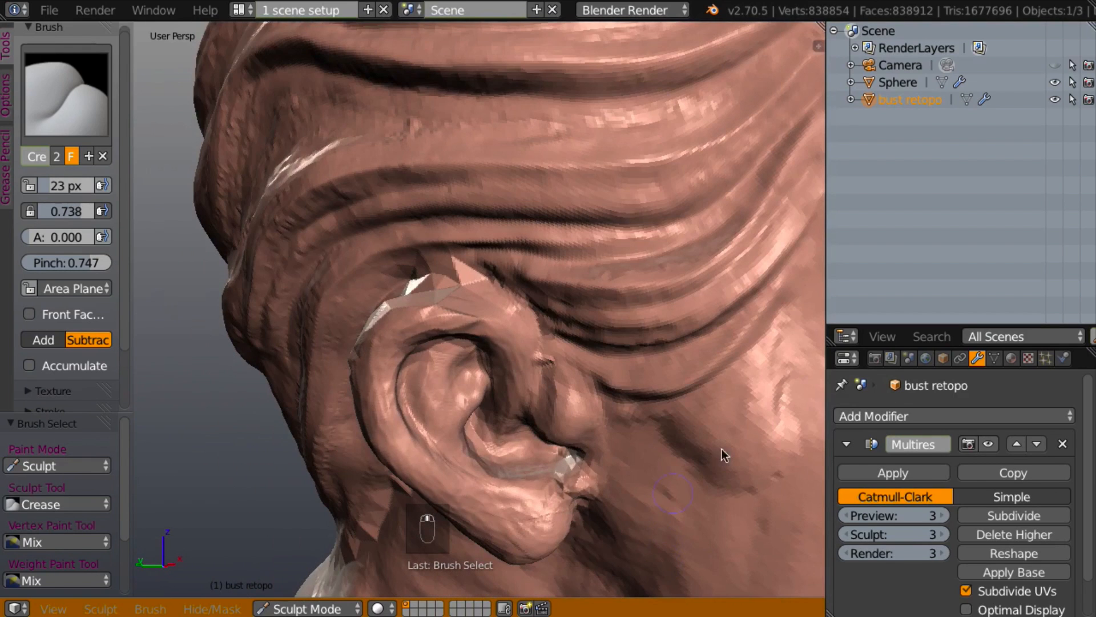
- Carve short parallel creases down the sideburn in front of the ear to form fine strands
mouse_move(746, 366)
mouse_down()
mouse_move(717, 452)
mouse_move(722, 445)
mouse_up()
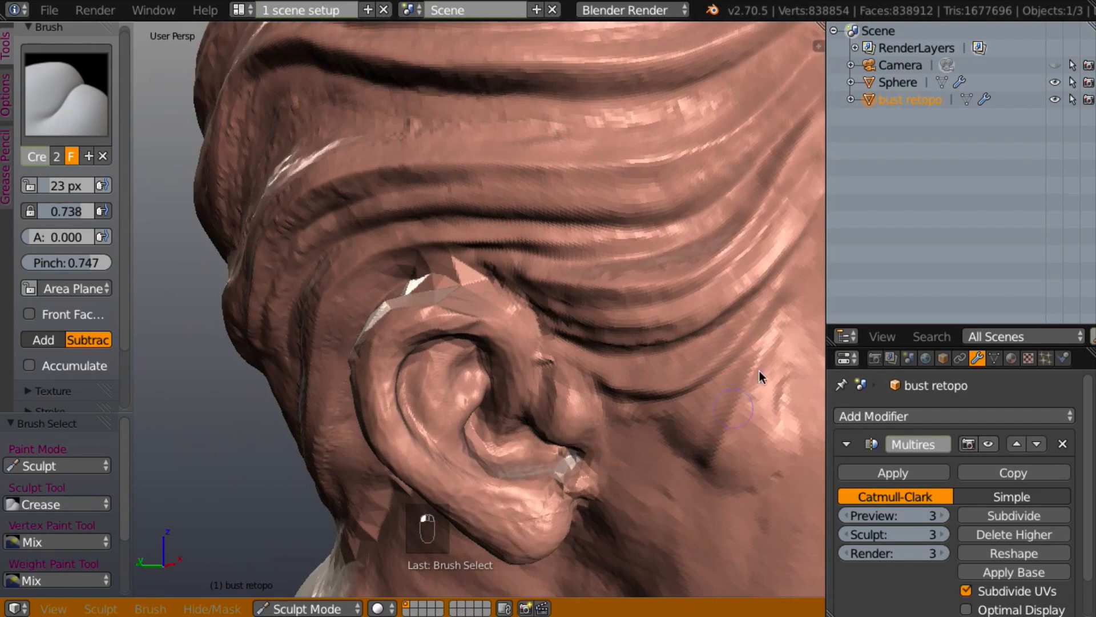
drag(776, 360, 717, 465)
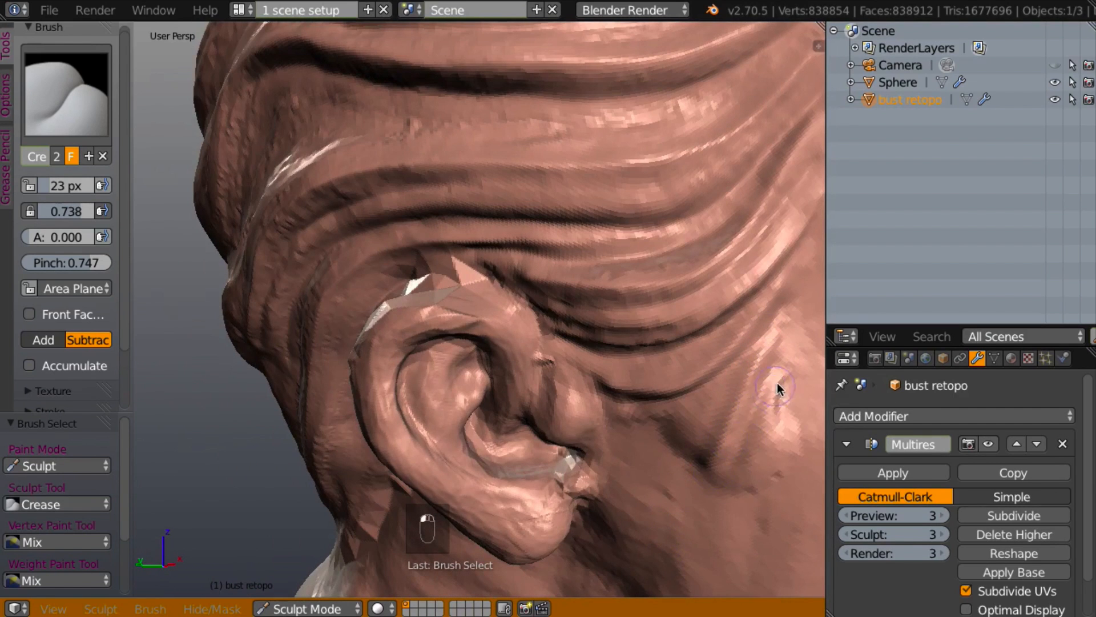
drag(781, 379, 723, 476)
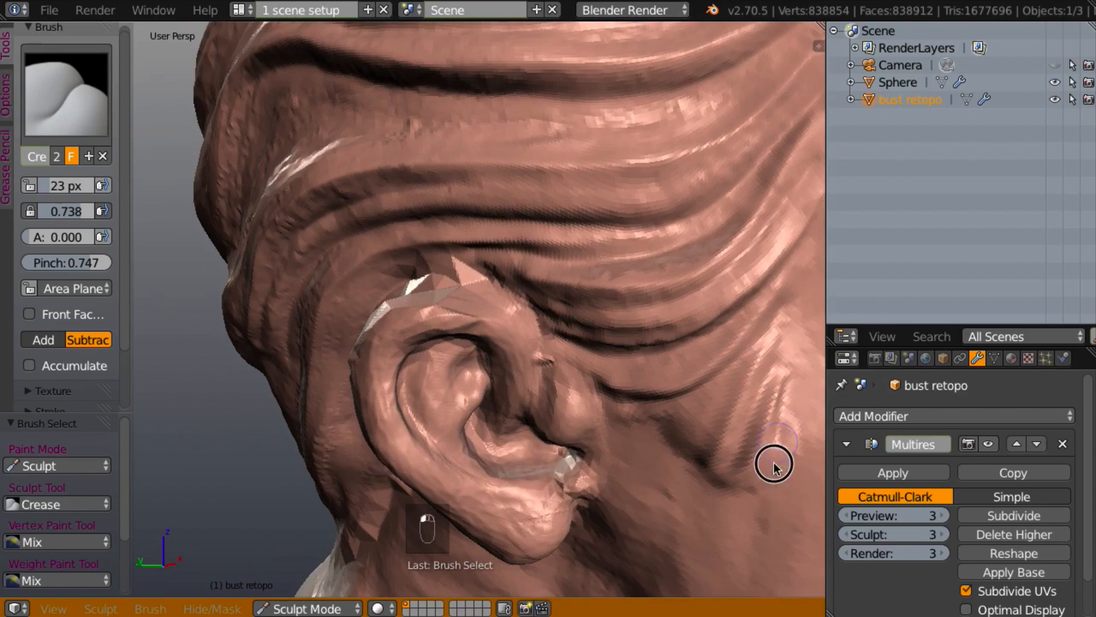
drag(740, 357, 690, 446)
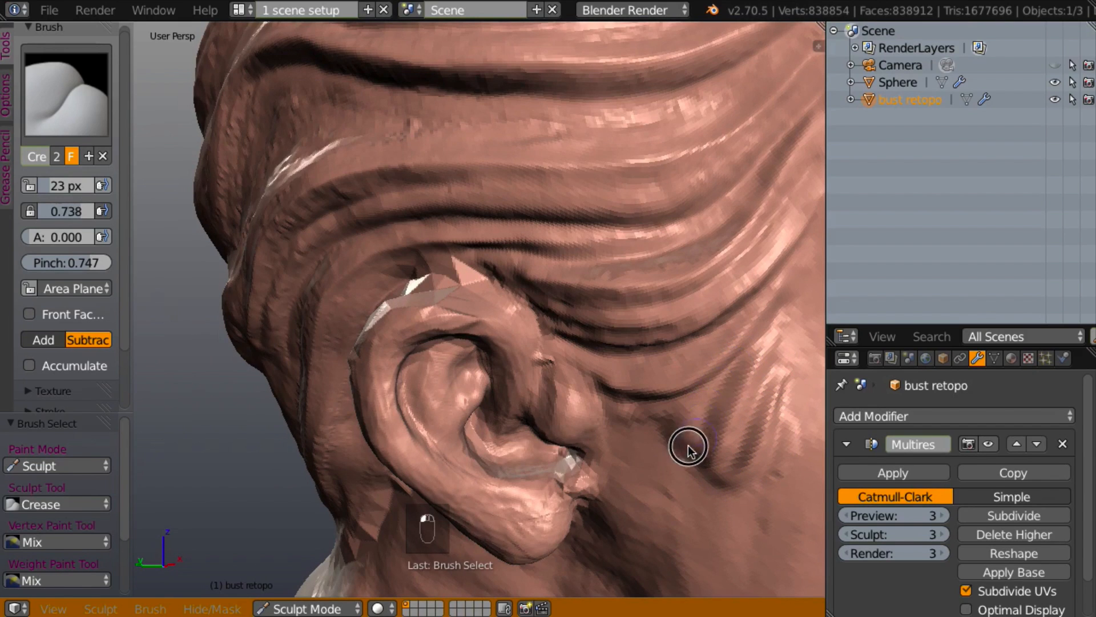
drag(724, 375, 677, 429)
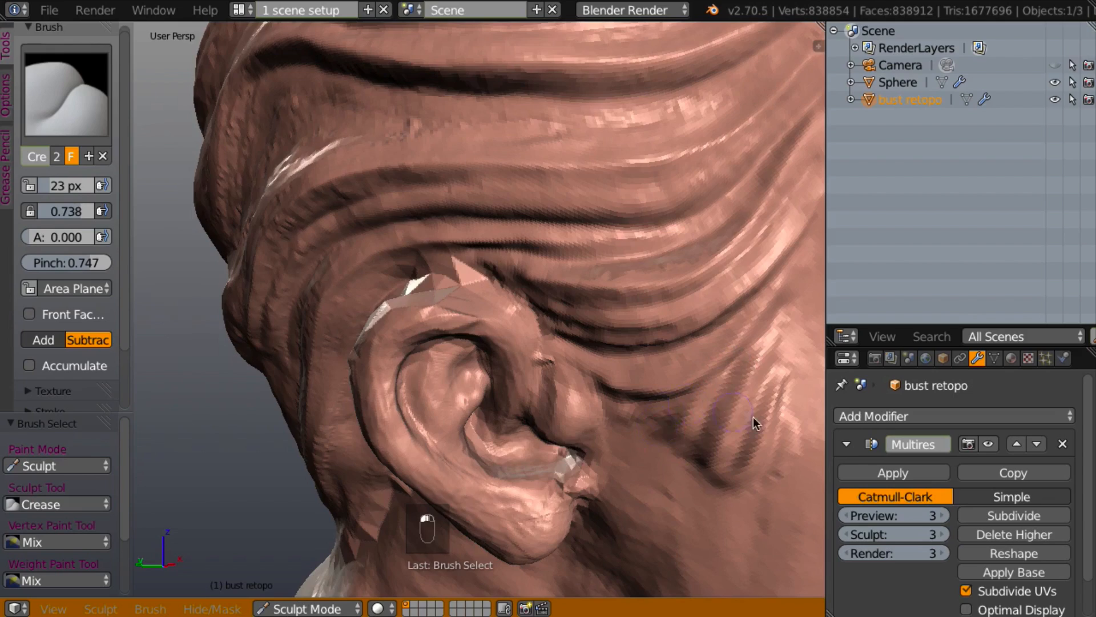
- Carve long diagonal creases across the upper back of the head, from behind the curled lock toward the central gathering point
middle_drag(752, 416, 764, 371)
scroll(714, 460, down, 5)
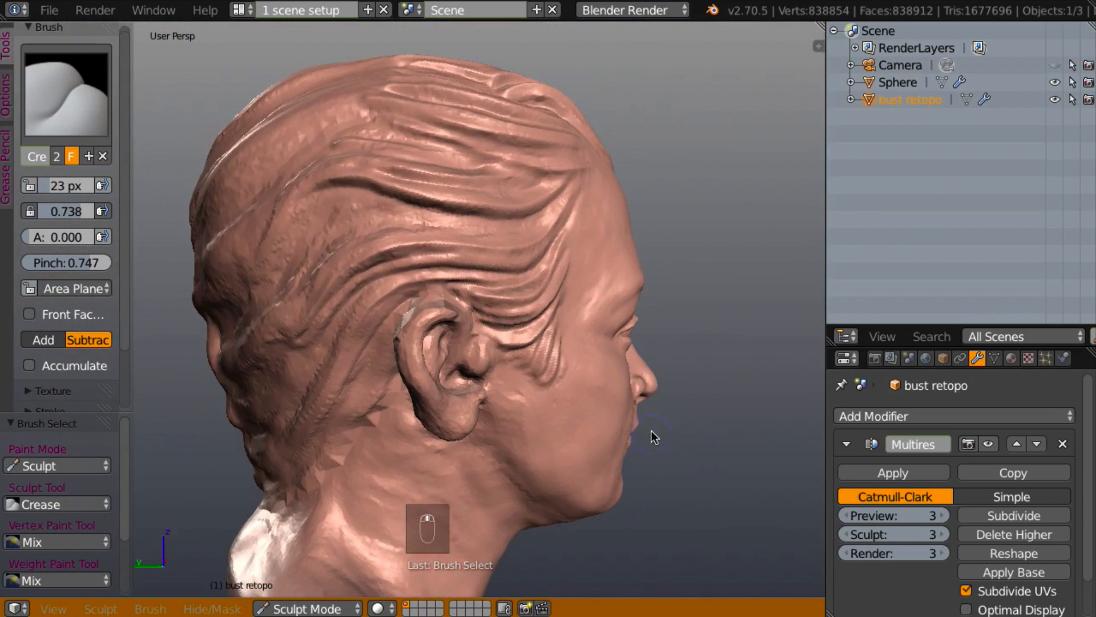
middle_drag(651, 430, 763, 467)
scroll(656, 457, down, 4)
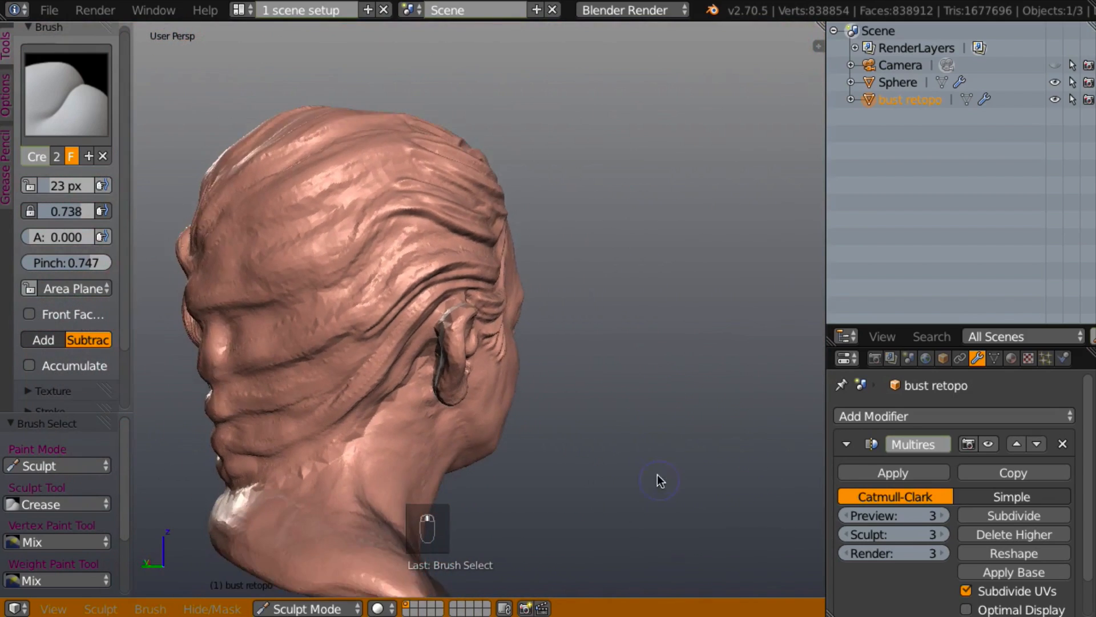
mouse_move(656, 465)
middle_down()
mouse_move(663, 514)
mouse_move(665, 446)
mouse_move(693, 430)
mouse_move(642, 416)
middle_up()
middle_drag(616, 429, 664, 387)
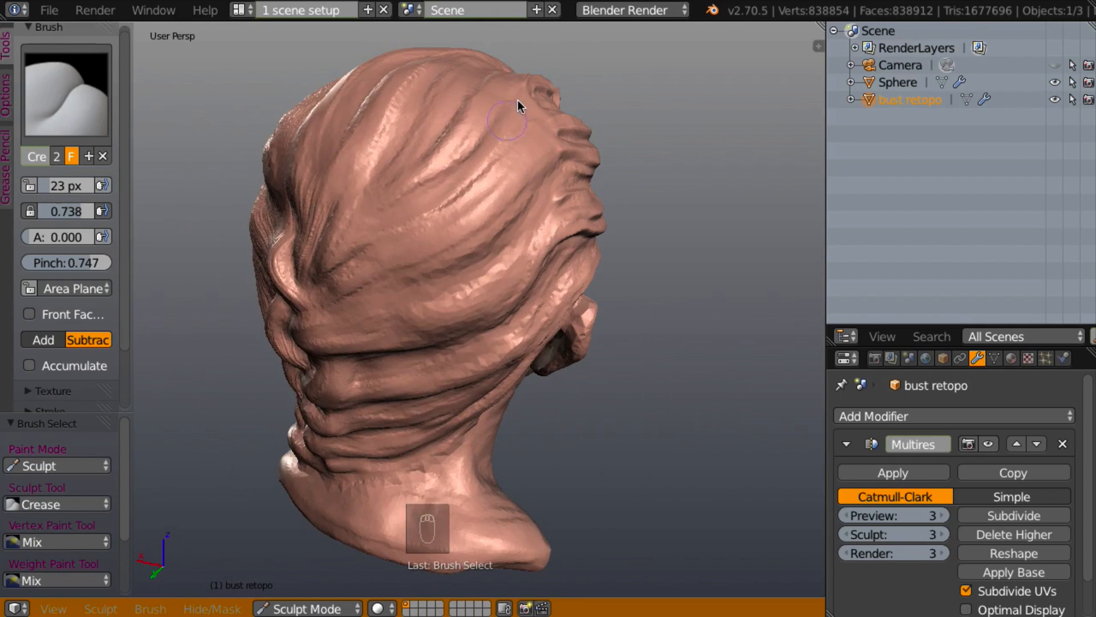
mouse_move(508, 104)
mouse_down()
mouse_move(457, 159)
mouse_move(373, 212)
mouse_up()
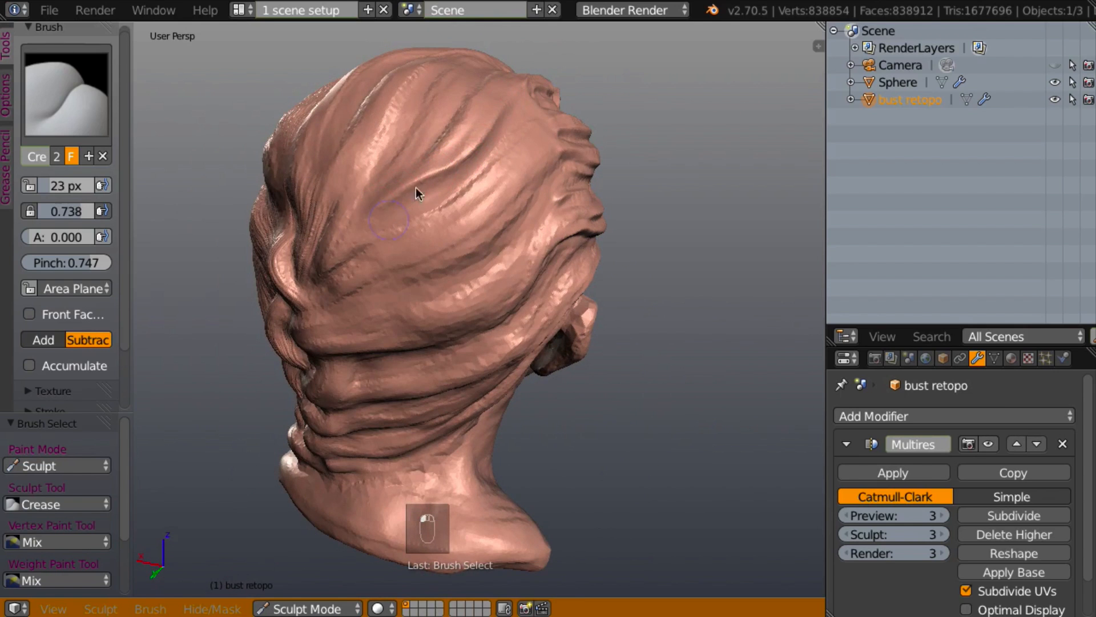
mouse_move(524, 125)
mouse_down()
mouse_move(440, 211)
mouse_move(360, 250)
mouse_up()
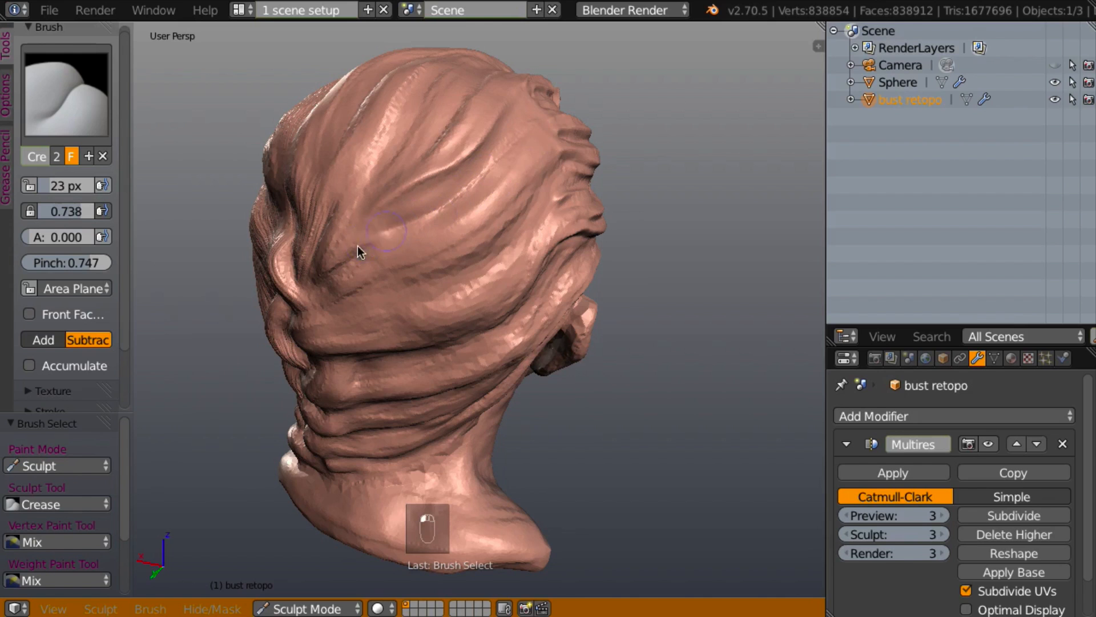
drag(543, 154, 385, 258)
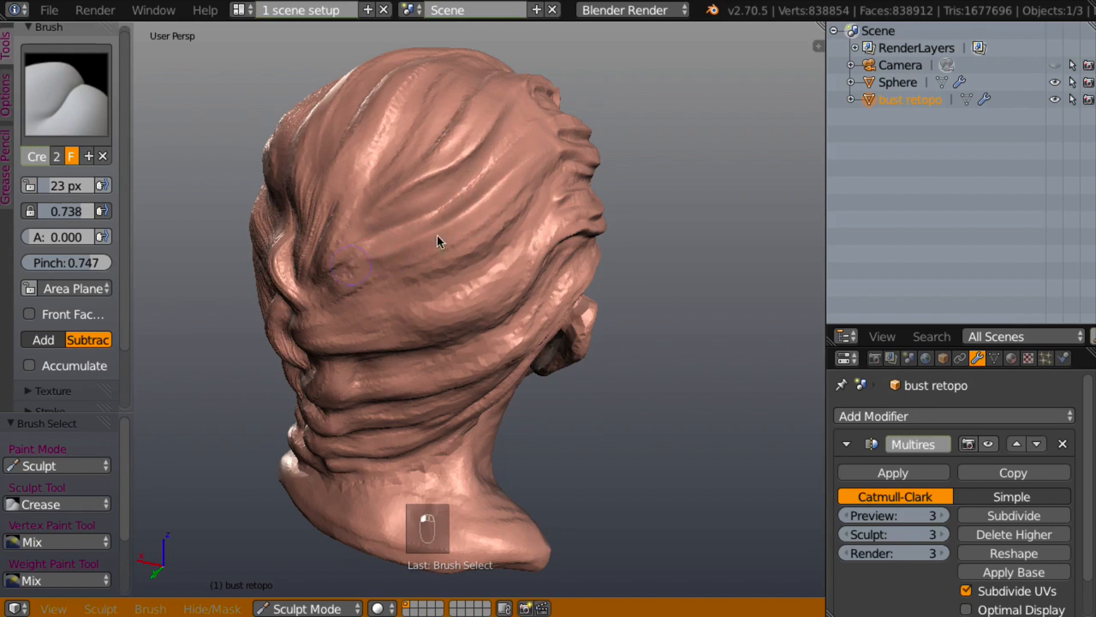
- Extend the creases of the side waves diagonally across the middle of the back of the head
mouse_move(434, 241)
middle_down()
mouse_move(426, 252)
mouse_move(526, 202)
middle_up()
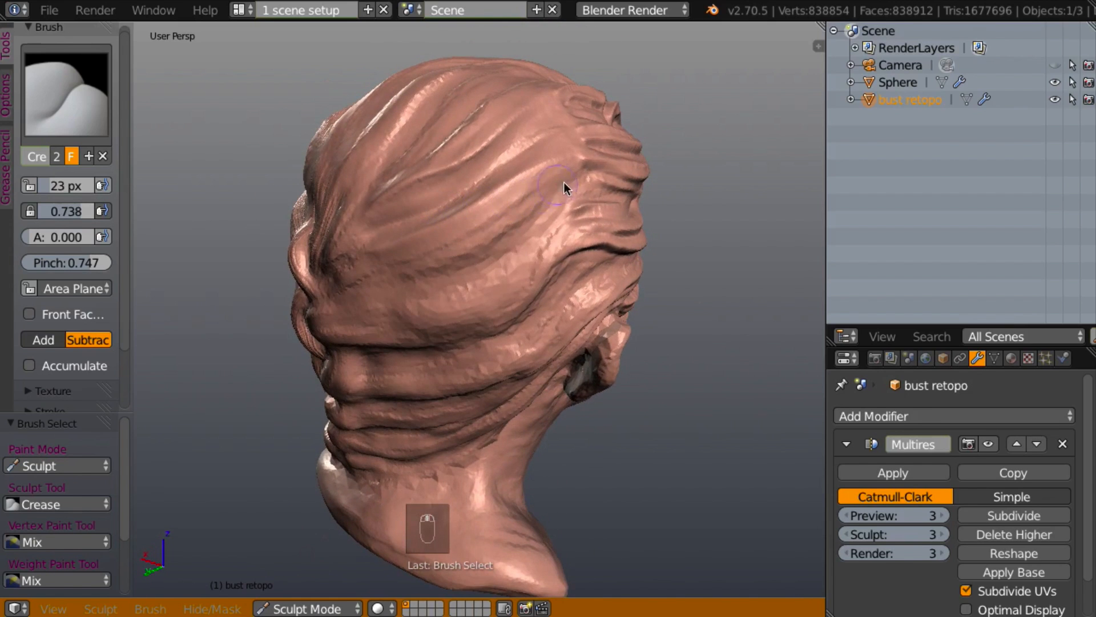
drag(564, 182, 400, 270)
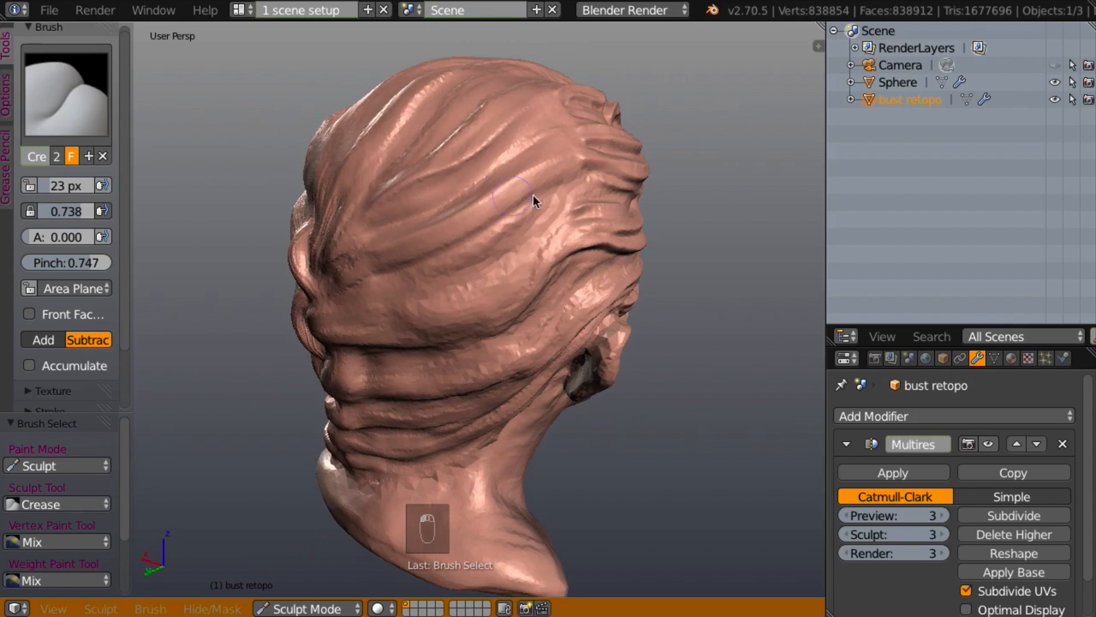
mouse_move(543, 203)
mouse_down()
mouse_move(434, 274)
mouse_move(372, 293)
mouse_up()
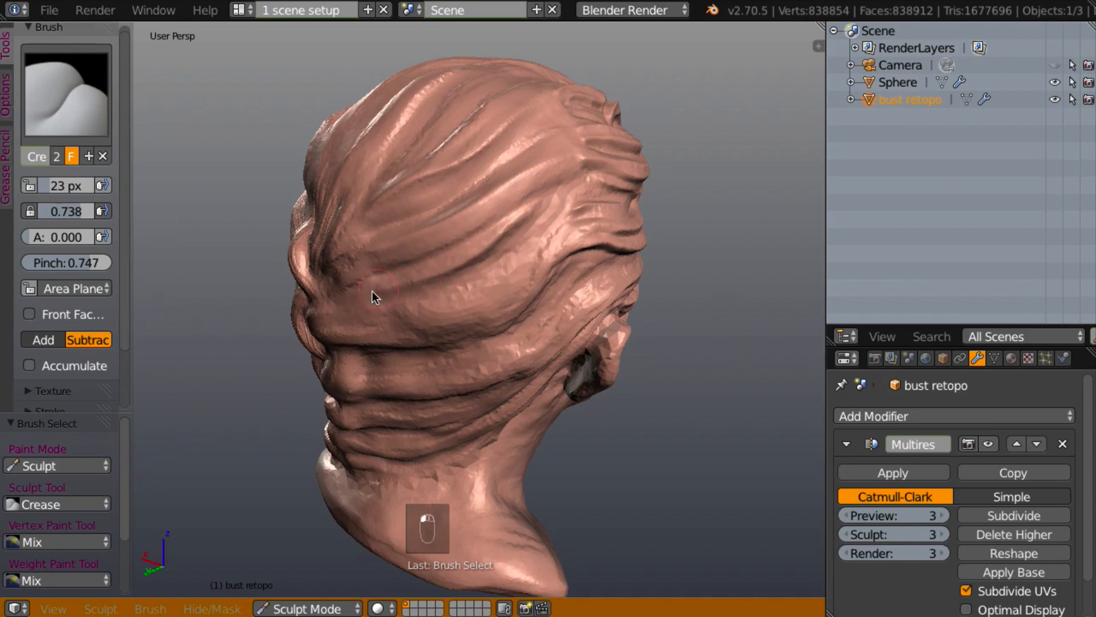
- Carve creases through and beneath the broad wave behind the ear, running toward the lower back of the head
middle_drag(409, 285, 519, 259)
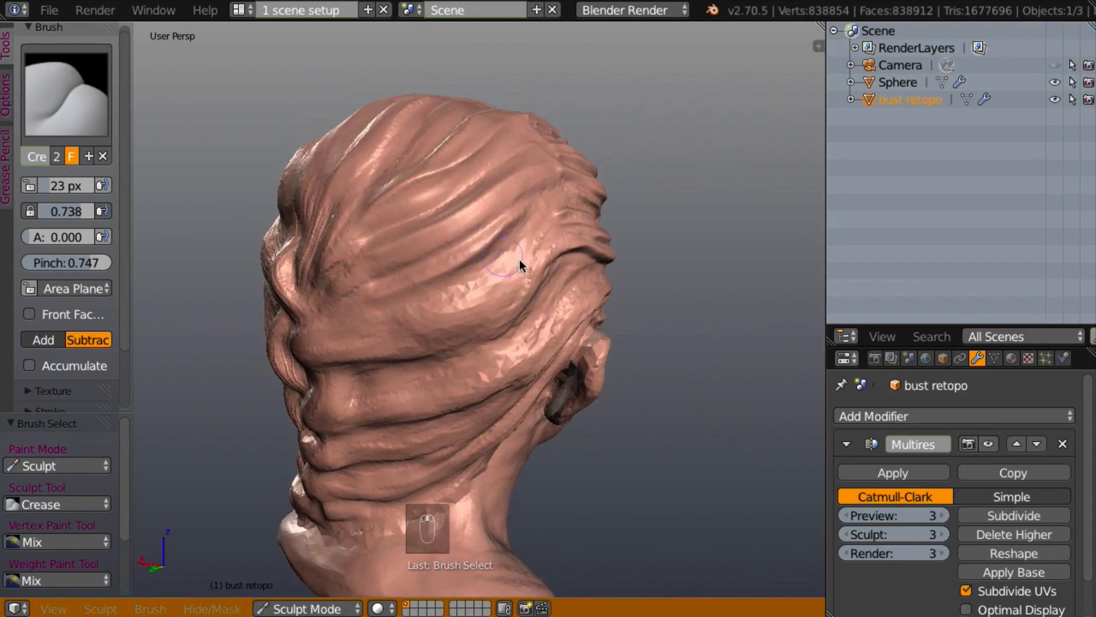
mouse_move(546, 266)
mouse_down()
mouse_move(436, 355)
mouse_move(342, 363)
mouse_up()
mouse_move(538, 244)
mouse_down()
mouse_move(477, 306)
mouse_move(392, 330)
mouse_move(404, 331)
mouse_up()
mouse_move(505, 258)
mouse_down()
mouse_move(438, 306)
mouse_move(354, 325)
mouse_up()
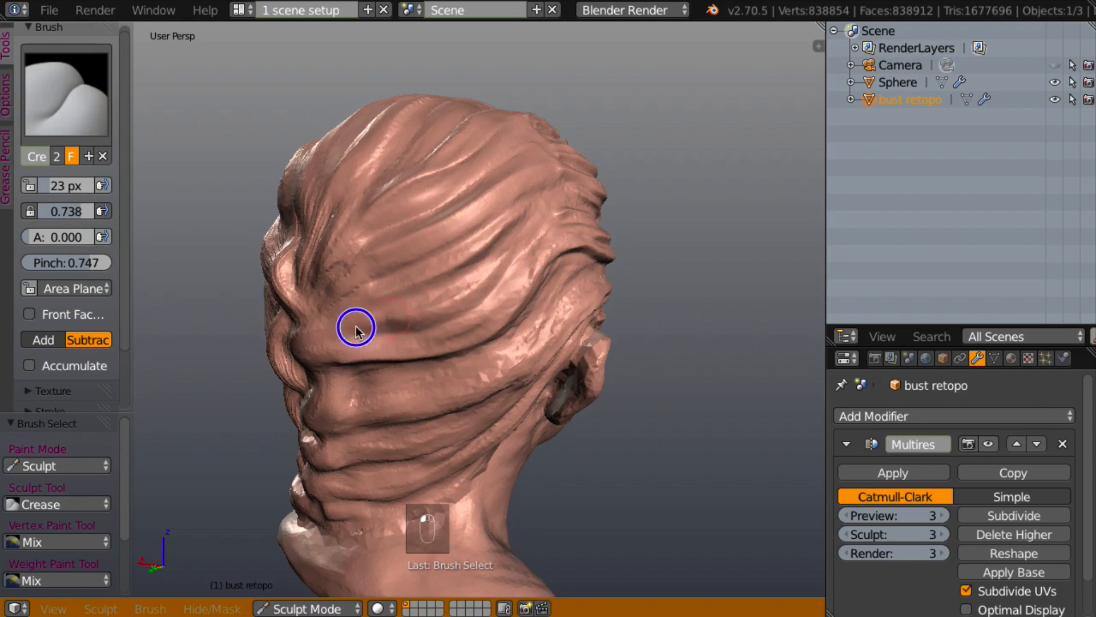
mouse_move(370, 367)
middle_down()
mouse_move(300, 375)
mouse_move(407, 351)
middle_up()
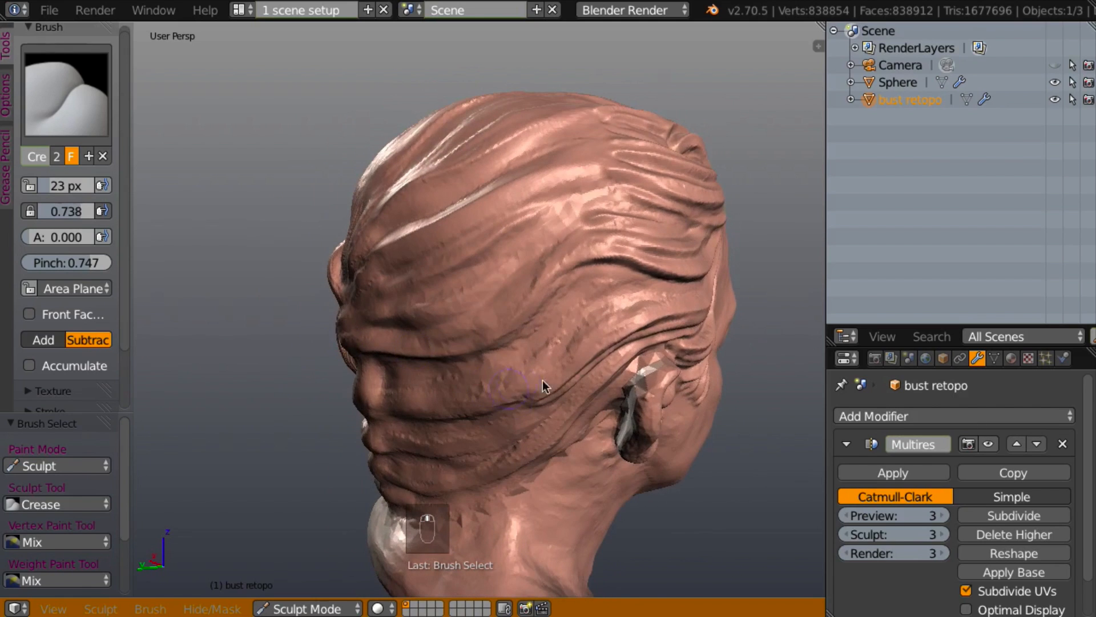
- Carve long diagonal creases across the middle of the back of the head, from above the ear toward the braid
mouse_move(542, 379)
middle_down()
mouse_move(484, 437)
mouse_move(559, 411)
mouse_move(579, 372)
mouse_move(610, 351)
mouse_move(601, 318)
mouse_move(570, 310)
mouse_move(580, 244)
middle_up()
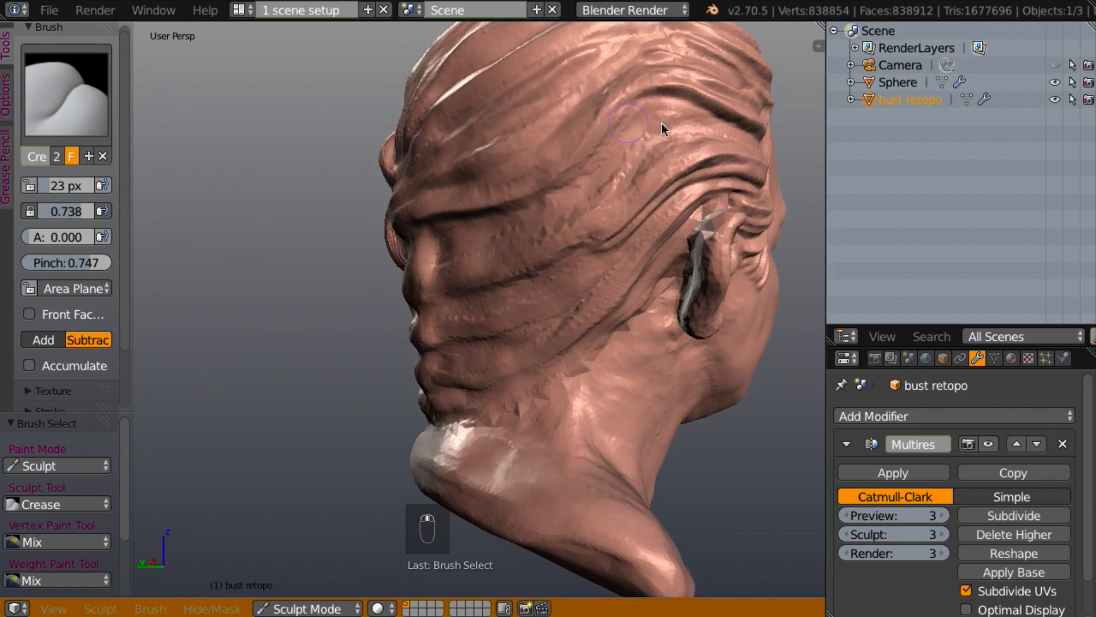
mouse_move(668, 124)
mouse_down()
mouse_move(519, 222)
mouse_move(461, 242)
mouse_up()
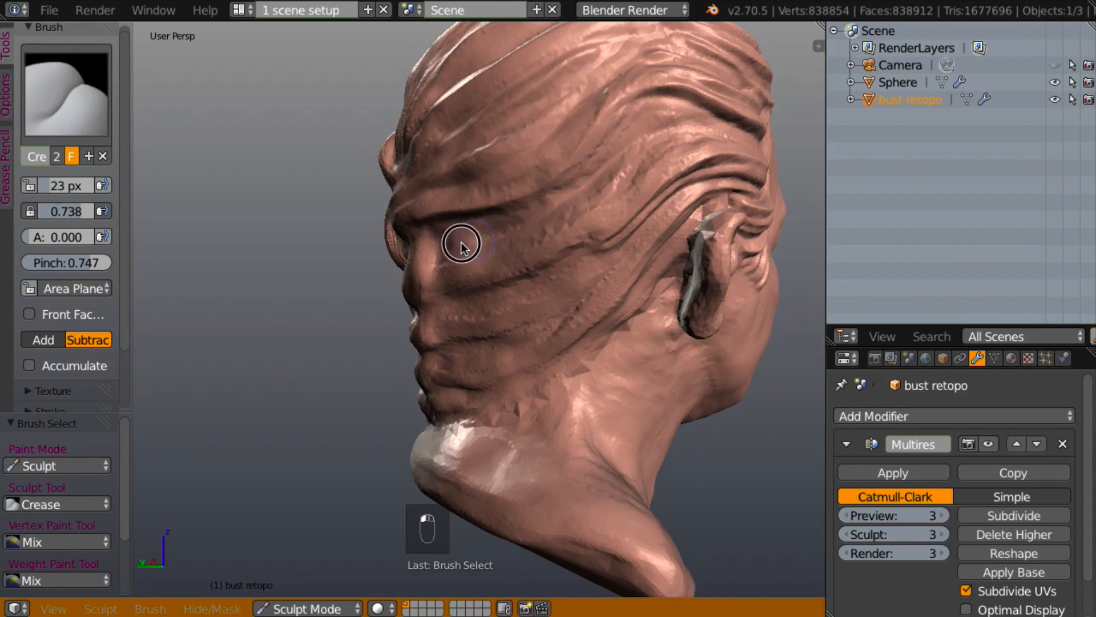
middle_drag(596, 247, 617, 207)
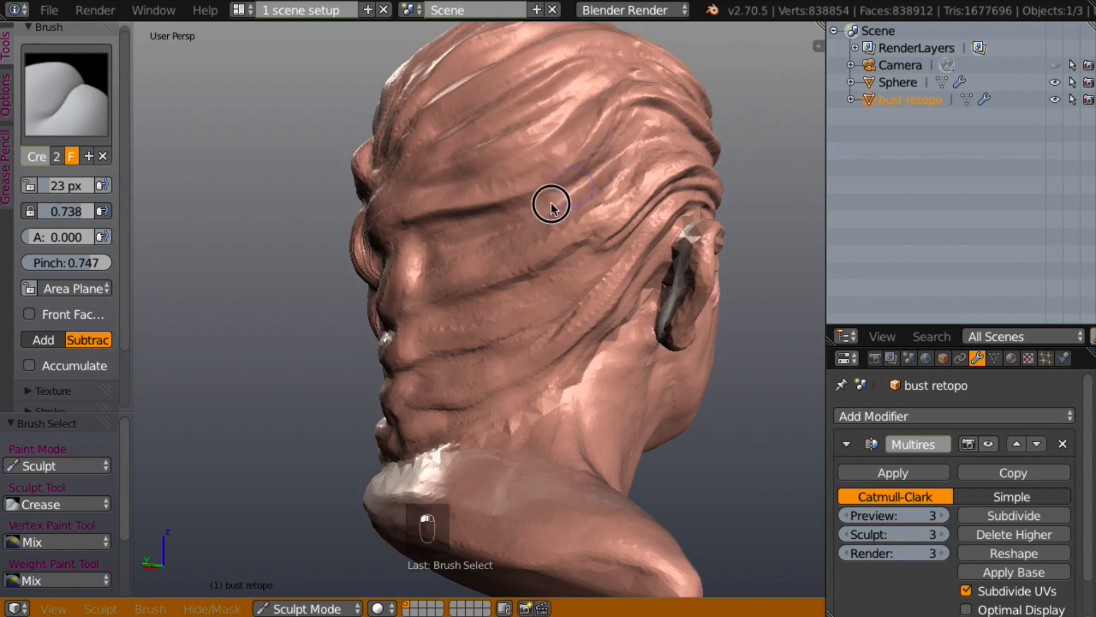
drag(551, 204, 453, 247)
mouse_move(540, 263)
middle_down()
mouse_move(586, 321)
mouse_move(643, 190)
middle_up()
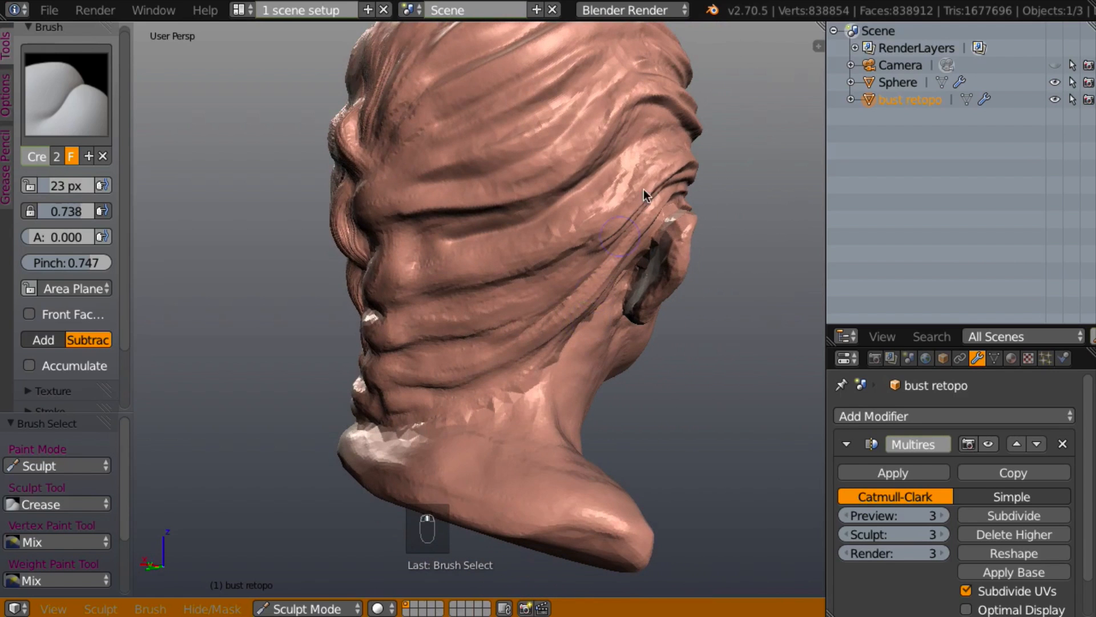
mouse_move(638, 179)
mouse_down()
mouse_move(558, 247)
mouse_move(485, 278)
mouse_move(420, 286)
mouse_up()
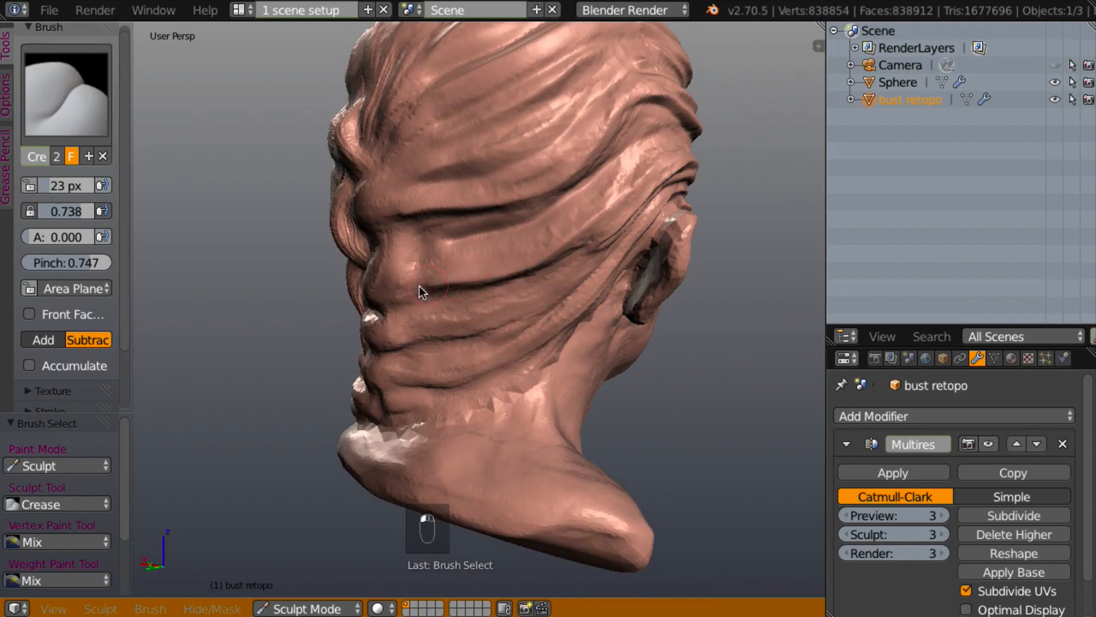
mouse_move(518, 273)
middle_down()
mouse_move(562, 238)
mouse_move(498, 225)
mouse_move(597, 263)
mouse_move(506, 239)
mouse_move(469, 179)
mouse_move(588, 289)
middle_up()
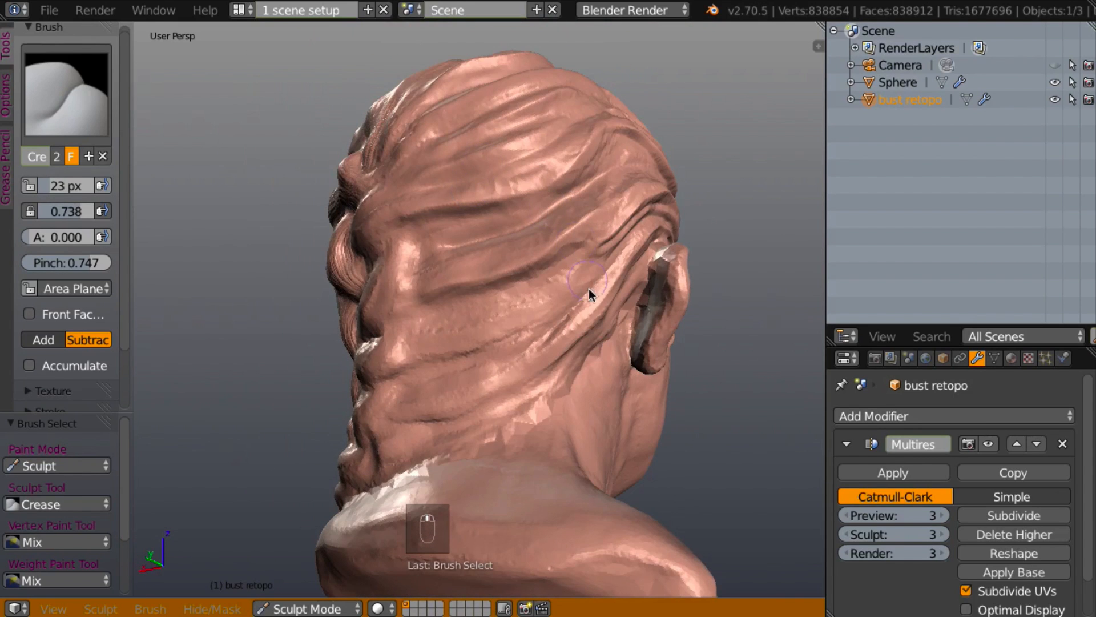
- Carve parallel creases through the lower waves, from behind the ear down toward the braid
mouse_move(604, 255)
mouse_down()
mouse_move(474, 311)
mouse_move(408, 321)
mouse_up()
drag(587, 286, 403, 361)
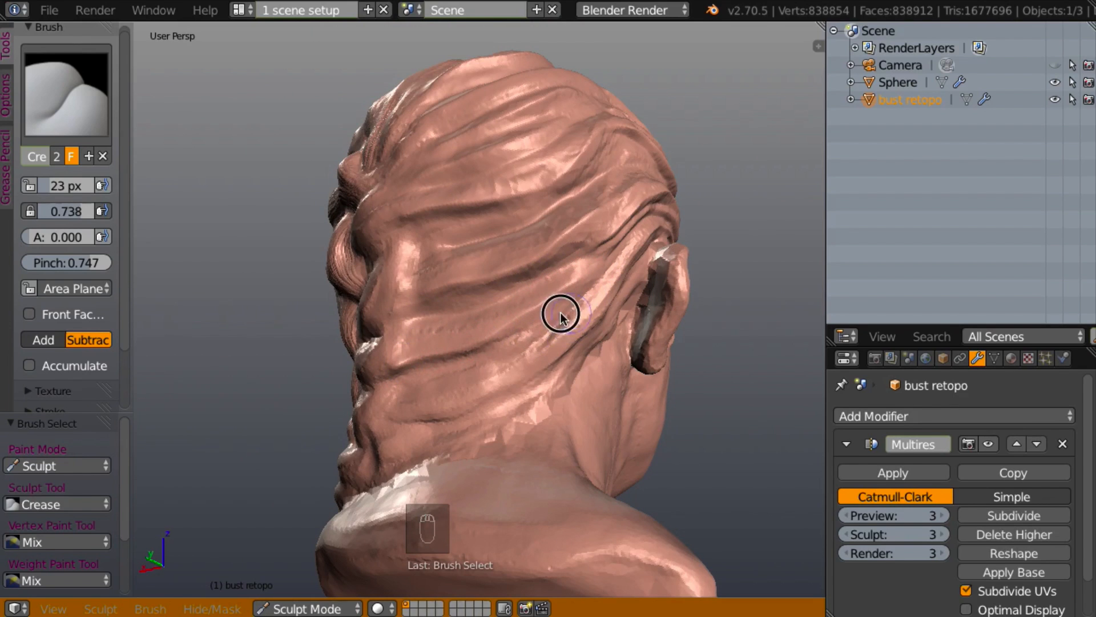
mouse_move(558, 314)
mouse_down()
mouse_move(479, 360)
mouse_move(406, 374)
mouse_up()
drag(582, 331, 407, 406)
drag(547, 372, 446, 404)
- Crease the lowest hair strands along the nape hairline, sweeping toward the base of the braid
middle_drag(472, 447, 440, 459)
mouse_move(543, 398)
mouse_down()
mouse_move(479, 435)
mouse_move(423, 444)
mouse_up()
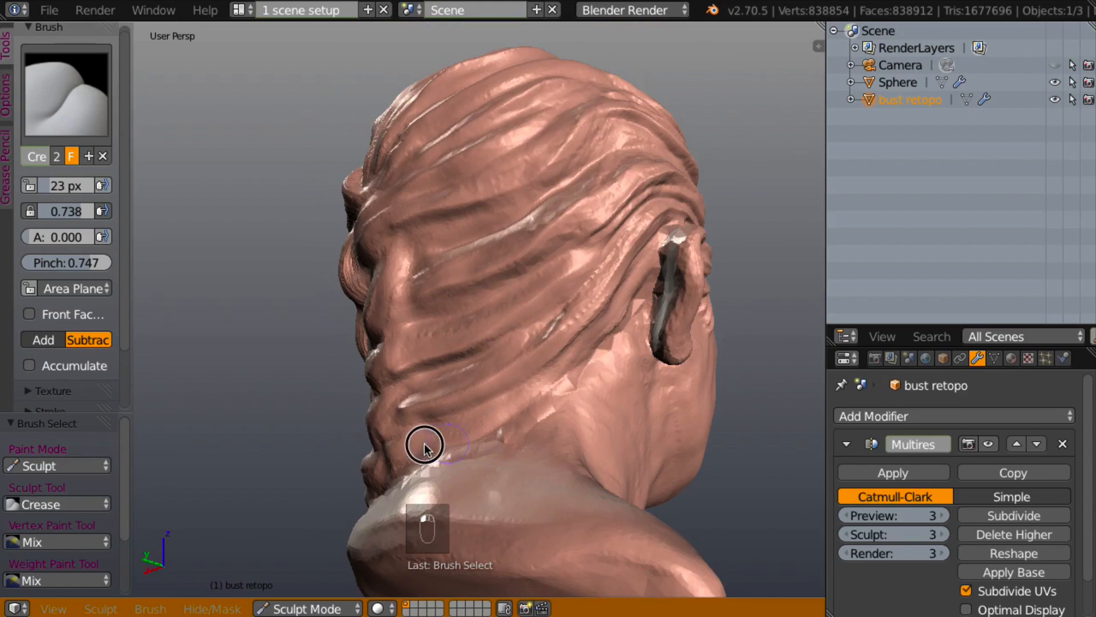
mouse_move(550, 454)
middle_down()
mouse_move(615, 499)
mouse_move(518, 391)
middle_up()
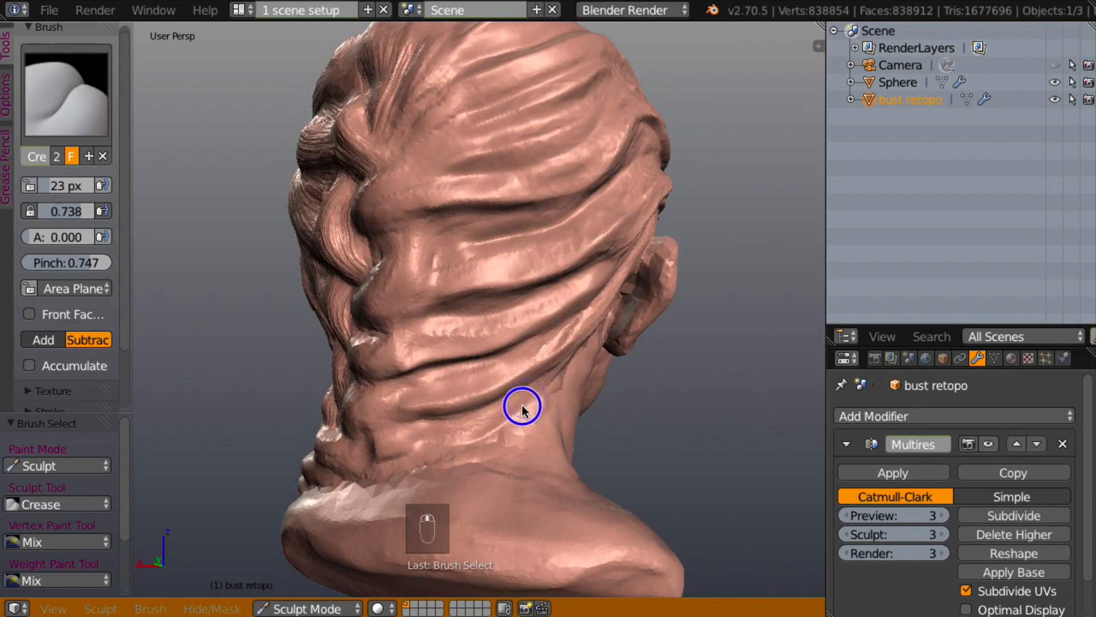
drag(522, 407, 379, 446)
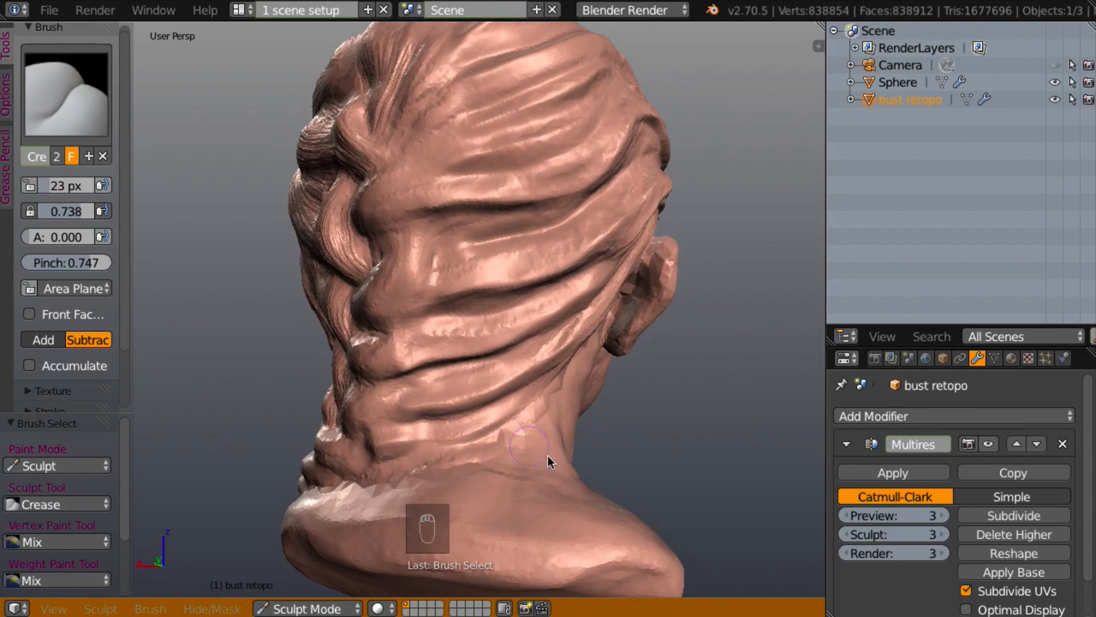
- Carve short diagonal creases across the upper back of the head, converging on the top of the braid
middle_drag(547, 455, 581, 371)
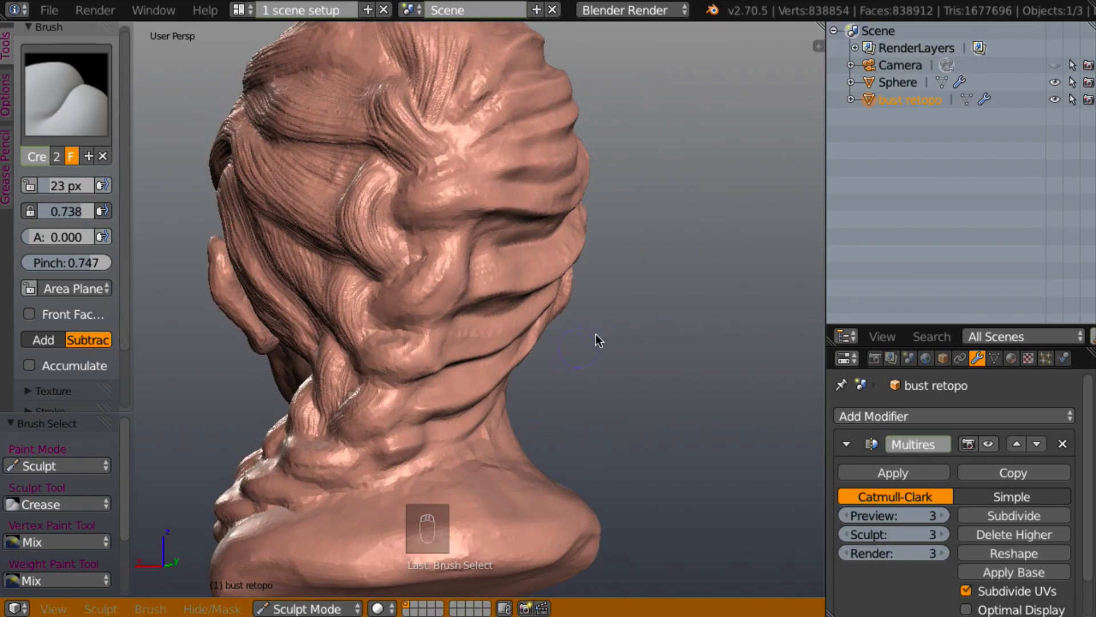
mouse_move(666, 317)
middle_down()
mouse_move(680, 354)
mouse_move(666, 341)
mouse_move(617, 407)
mouse_move(634, 302)
middle_up()
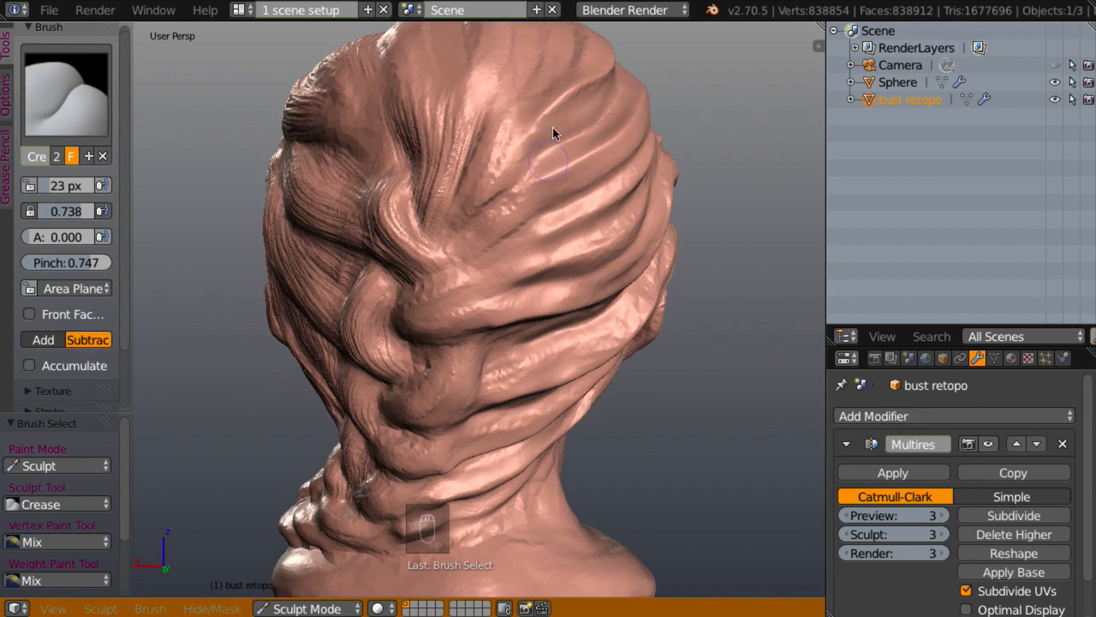
drag(549, 104, 473, 192)
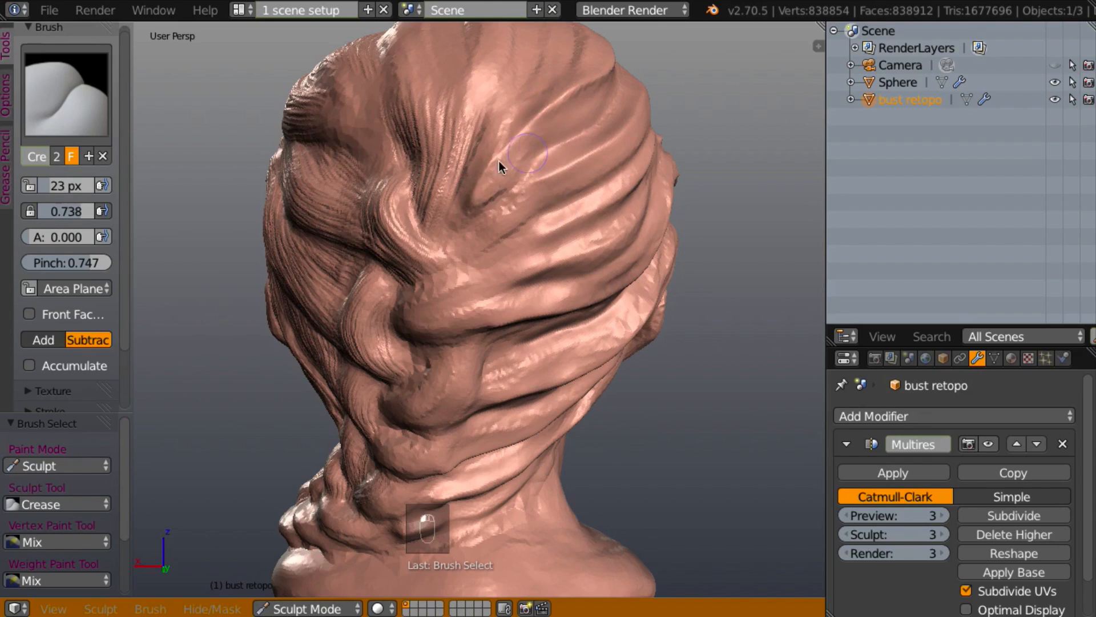
drag(502, 156, 454, 228)
drag(529, 170, 470, 235)
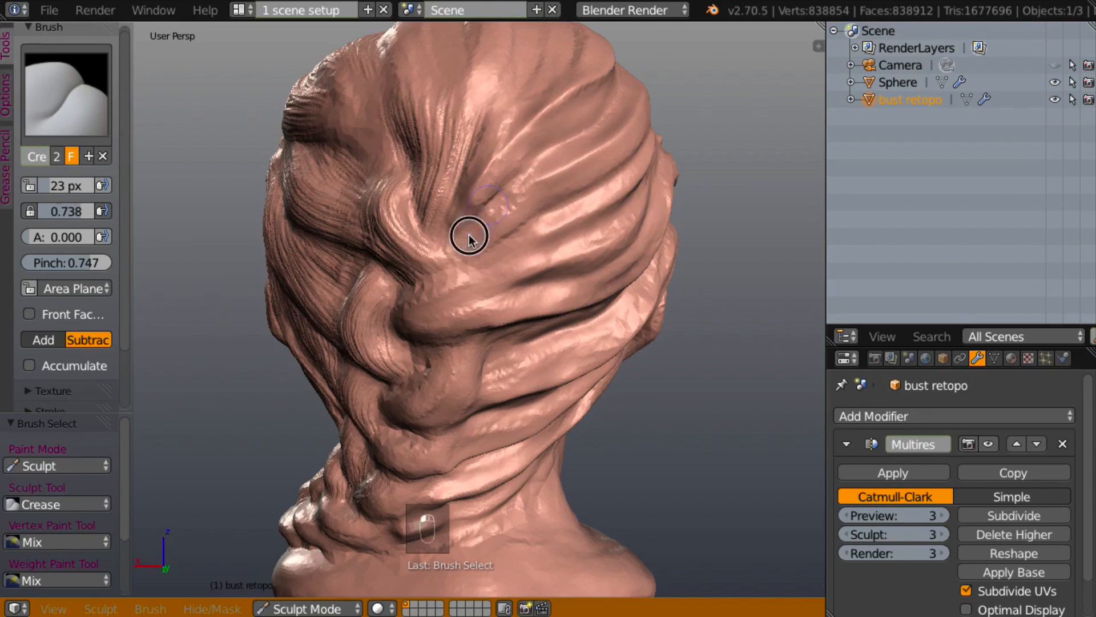
drag(547, 173, 472, 254)
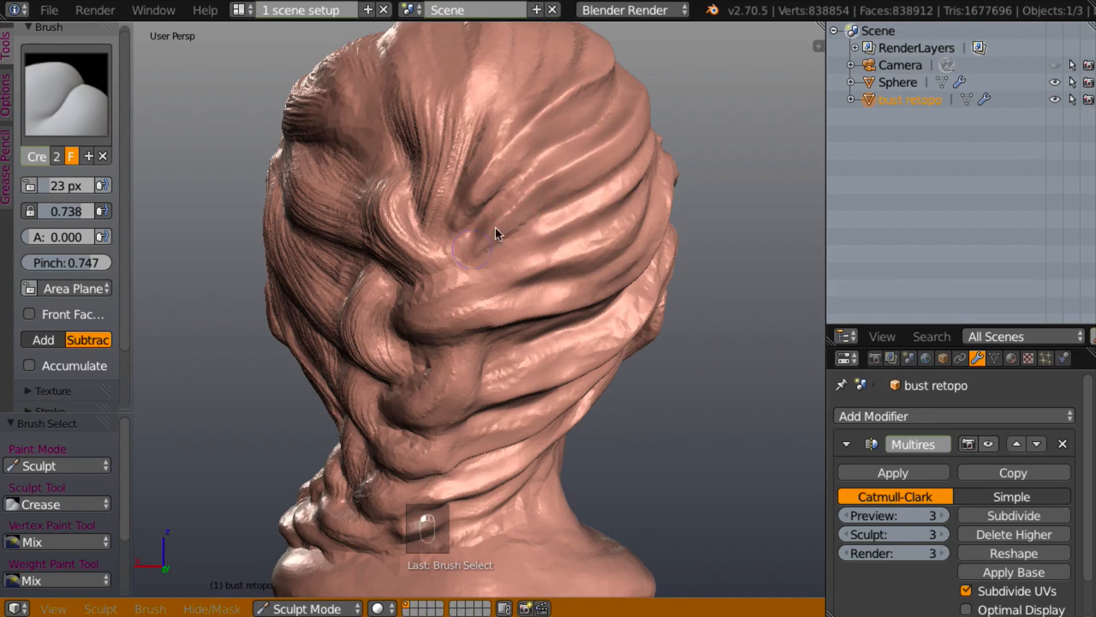
drag(539, 216, 456, 287)
- Carve a vertical crease along the outer edge of the smooth braid lock below the top crossing lock
mouse_move(423, 289)
middle_down()
mouse_move(604, 249)
mouse_move(583, 225)
middle_up()
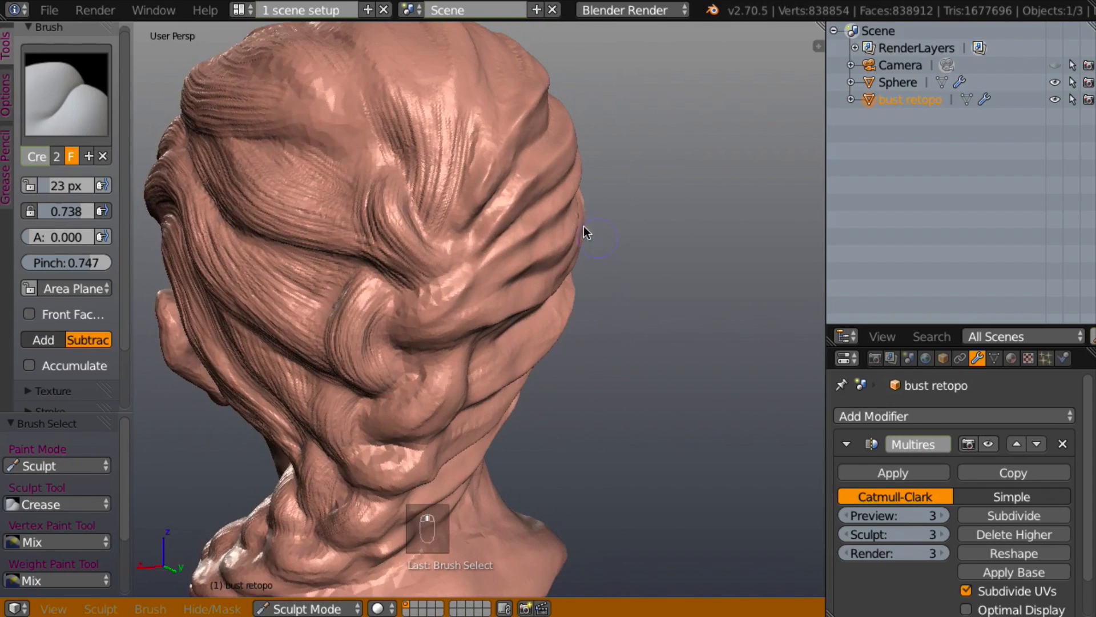
middle_drag(429, 303, 461, 365)
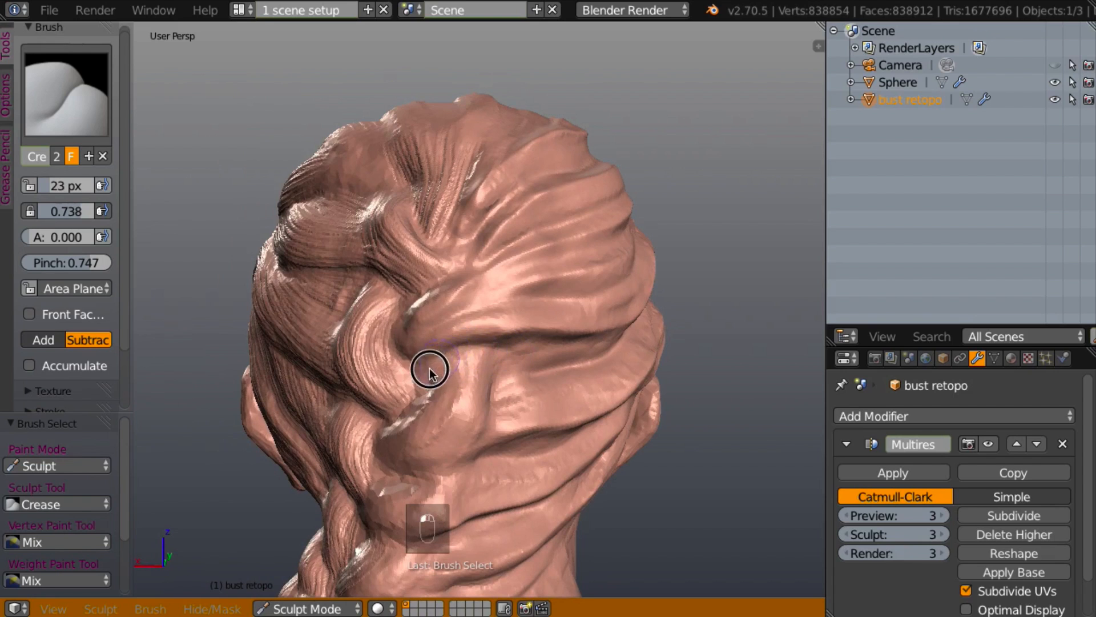
middle_drag(478, 351, 500, 361)
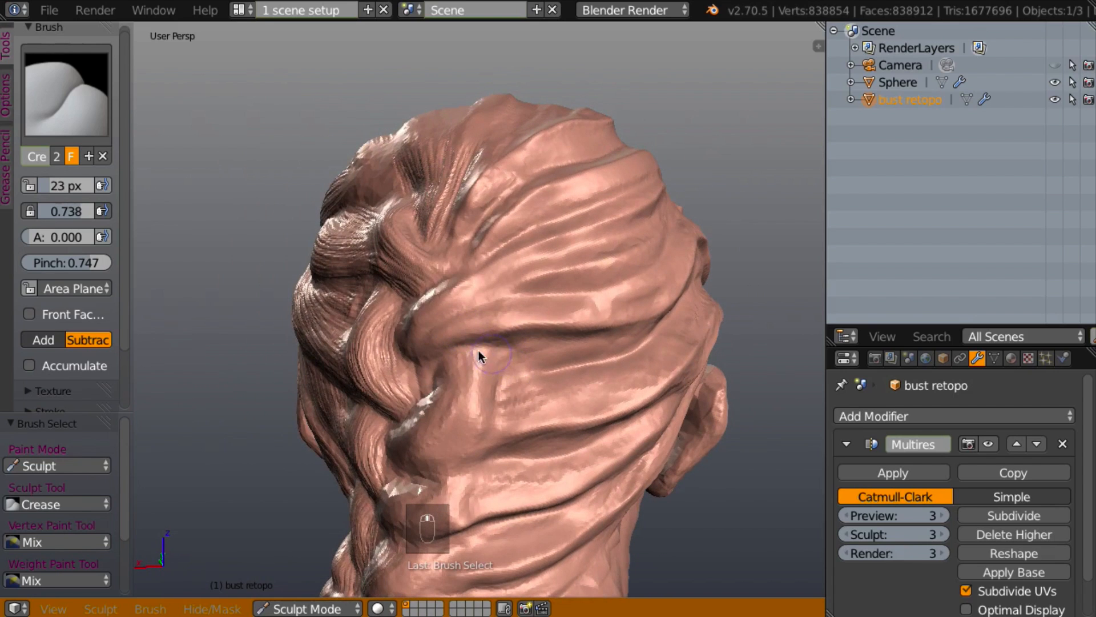
mouse_move(478, 351)
mouse_down()
mouse_move(492, 358)
mouse_move(484, 439)
mouse_up()
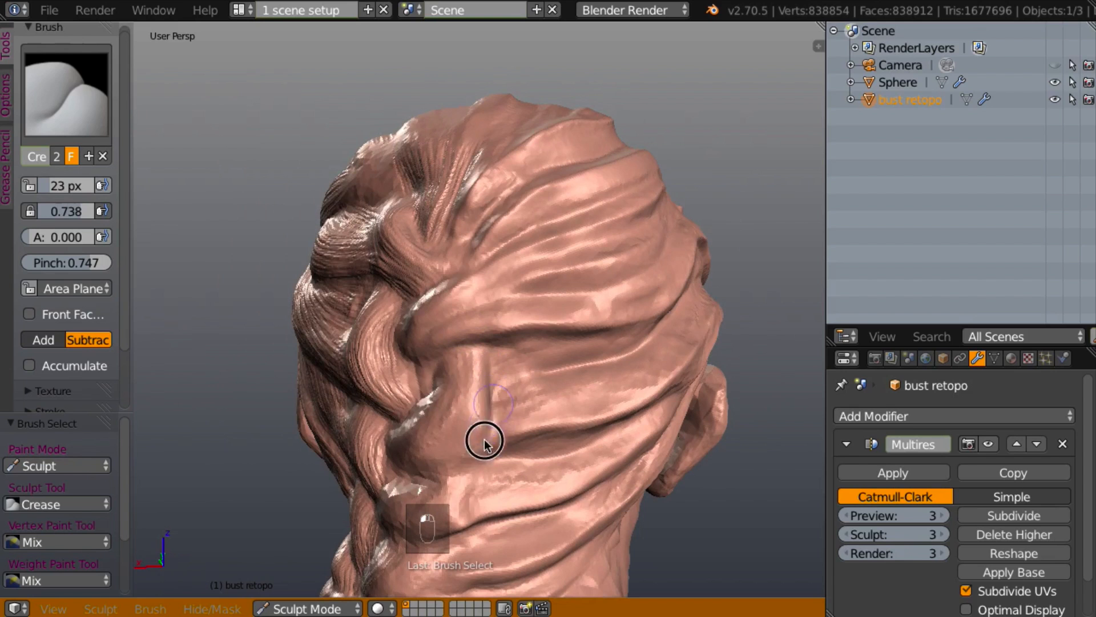
middle_drag(474, 458, 477, 381)
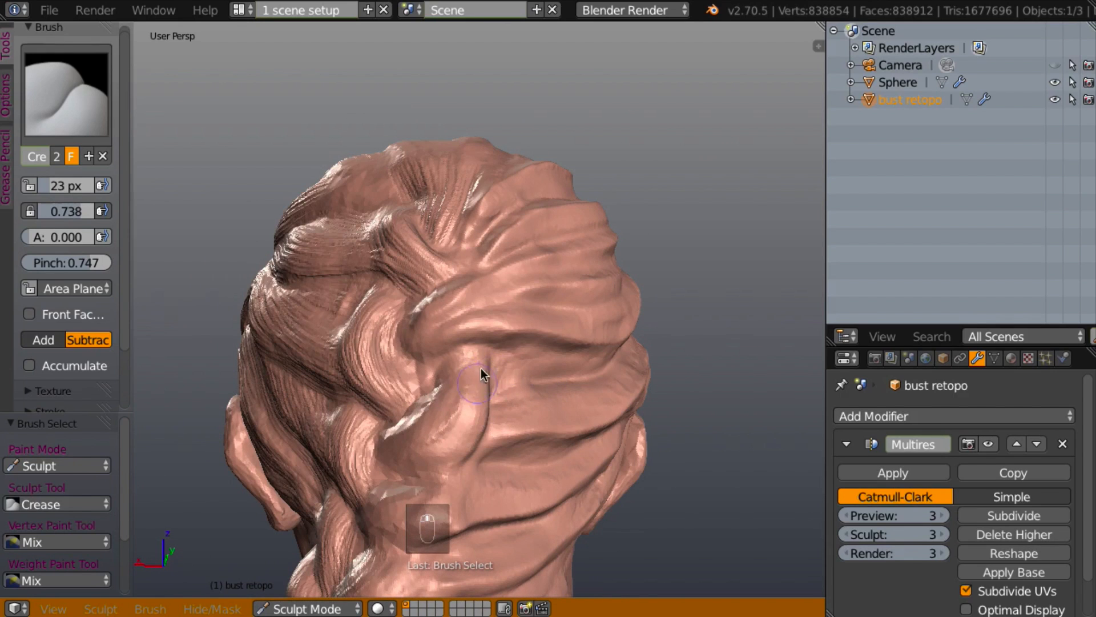
- Crease the inner side of the smooth vertical braid lock, separating it from the neighboring stranded lock
mouse_move(459, 358)
mouse_down()
mouse_move(453, 408)
mouse_move(412, 446)
mouse_up()
mouse_move(530, 431)
middle_down()
mouse_move(539, 437)
mouse_move(420, 448)
middle_up()
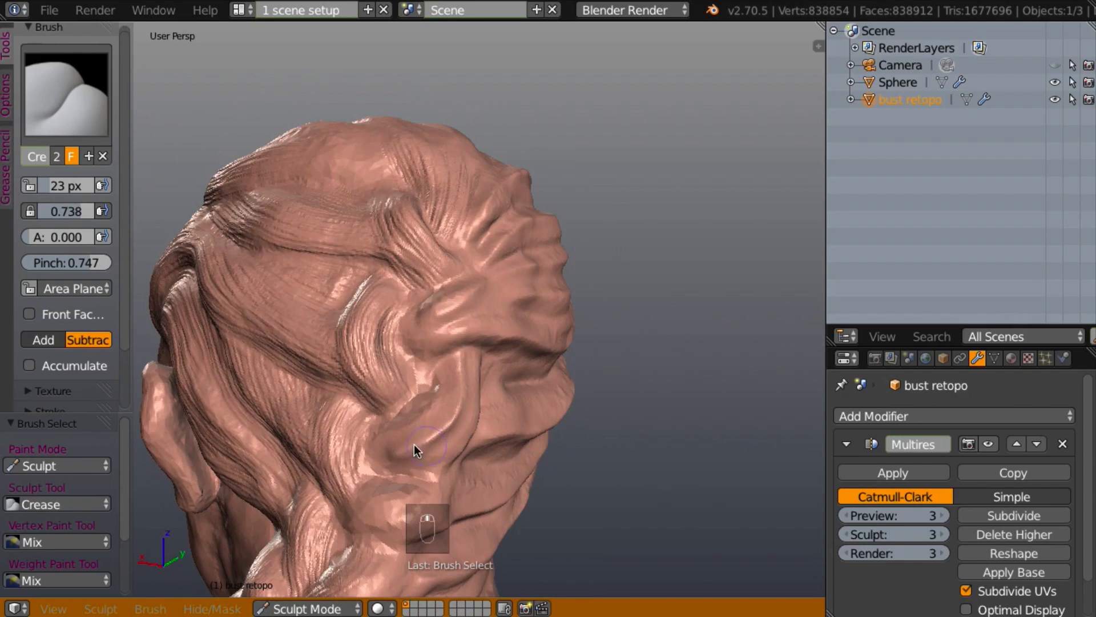
mouse_move(515, 447)
middle_down()
mouse_move(529, 451)
mouse_move(444, 378)
middle_up()
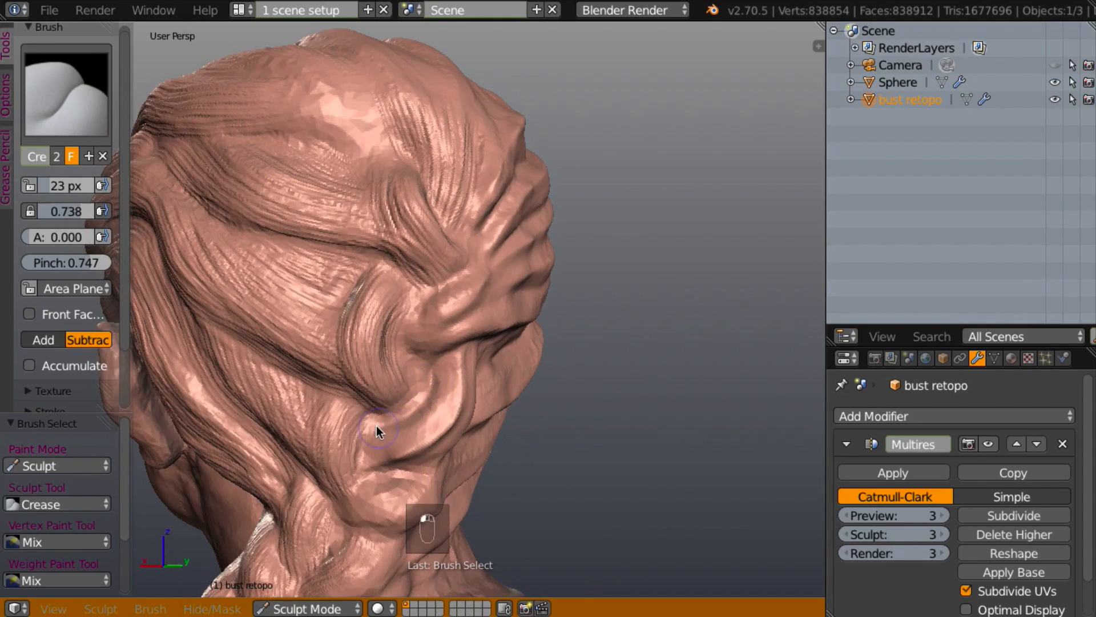
mouse_move(377, 425)
mouse_down()
mouse_move(414, 394)
mouse_move(419, 359)
mouse_up()
mouse_move(410, 389)
middle_down()
mouse_move(356, 382)
mouse_move(405, 355)
mouse_move(492, 357)
mouse_move(468, 341)
middle_up()
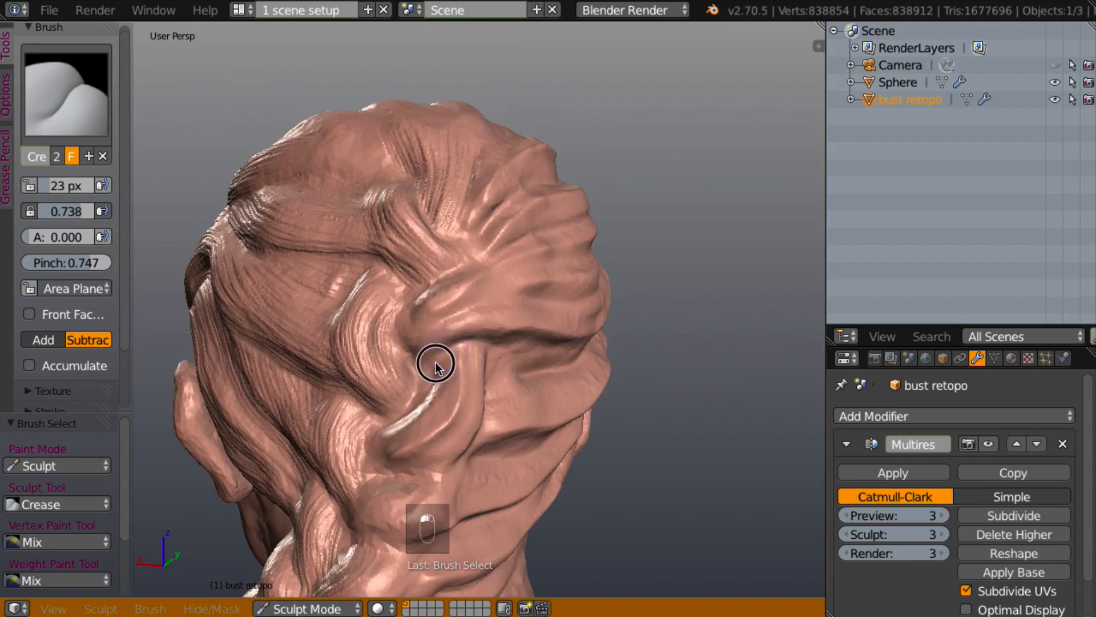
- Sharpen the underside and upper edge of the braid's top smooth lock where it crosses over the vertical lock
mouse_move(504, 323)
mouse_down()
mouse_move(521, 321)
mouse_move(455, 326)
mouse_move(430, 346)
mouse_up()
middle_drag(508, 363, 485, 302)
click(428, 335)
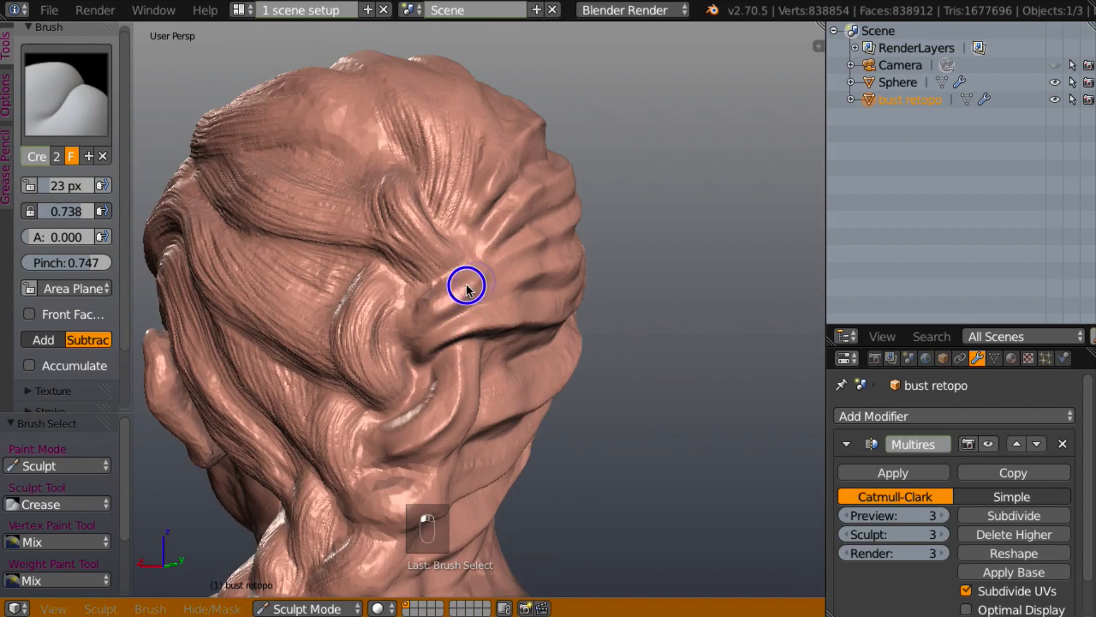
drag(467, 289, 413, 316)
mouse_move(422, 320)
middle_down()
mouse_move(369, 304)
mouse_move(590, 409)
mouse_move(563, 353)
middle_up()
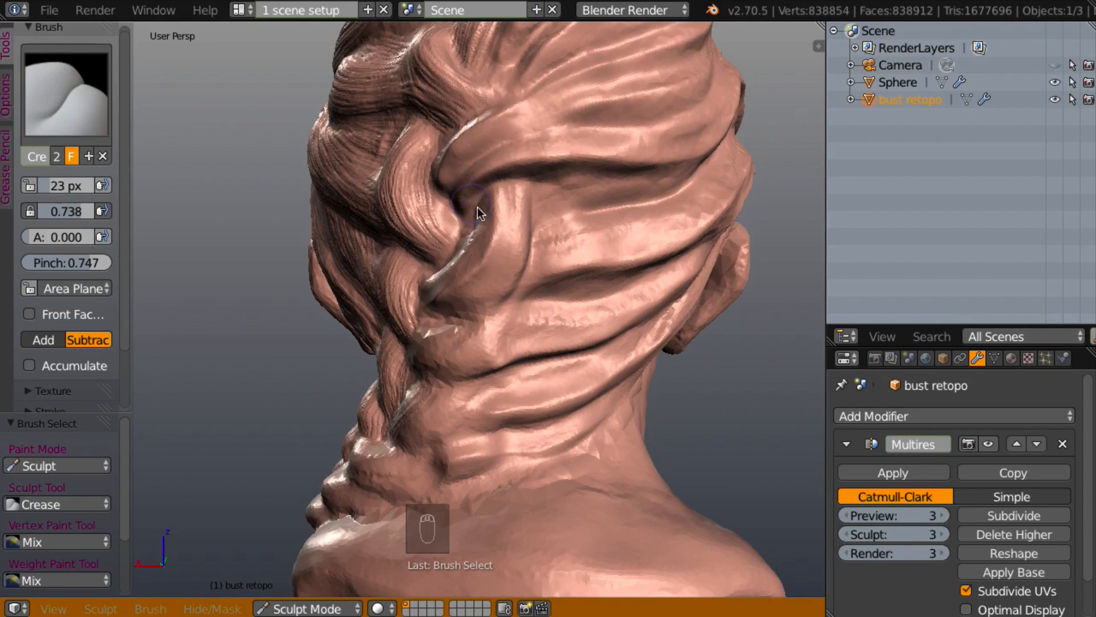
- Extend the deep wave creases at the lower back of the head inward between the smooth braid locks
mouse_move(580, 313)
middle_down()
mouse_move(532, 285)
mouse_move(607, 255)
middle_up()
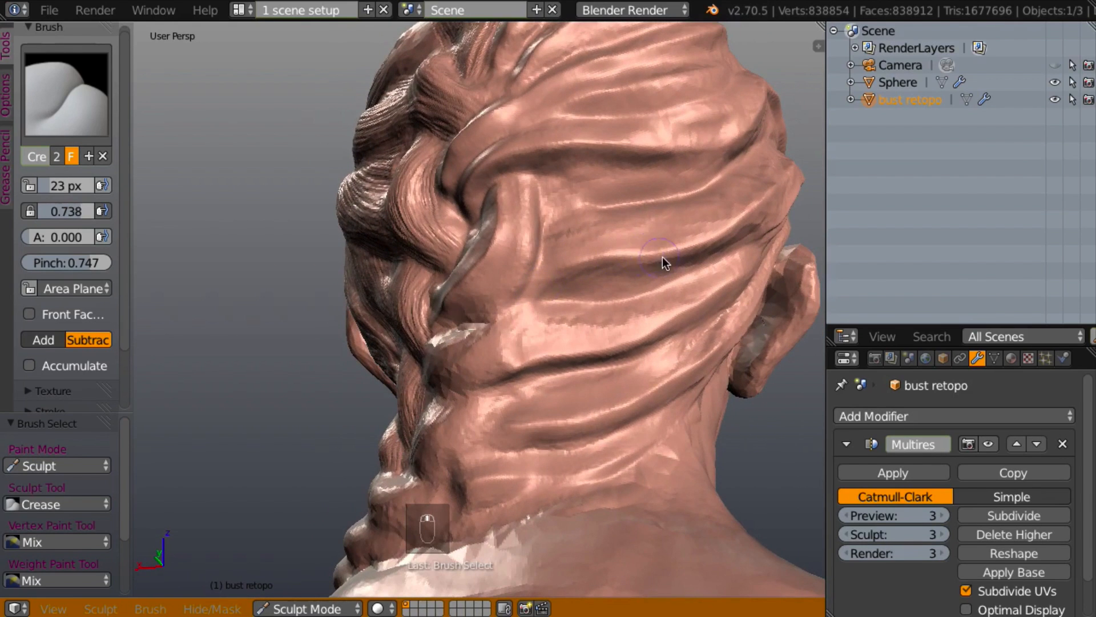
mouse_move(662, 262)
mouse_down()
mouse_move(588, 257)
mouse_move(499, 306)
mouse_up()
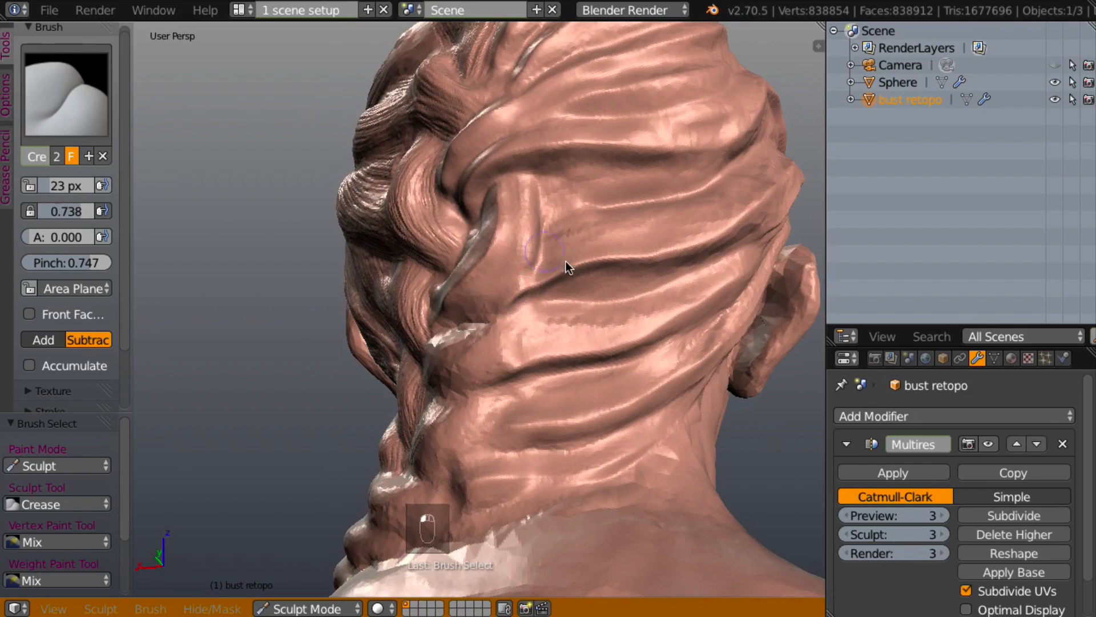
mouse_move(568, 264)
middle_down()
mouse_move(604, 314)
mouse_move(543, 245)
mouse_move(570, 287)
mouse_move(538, 311)
middle_up()
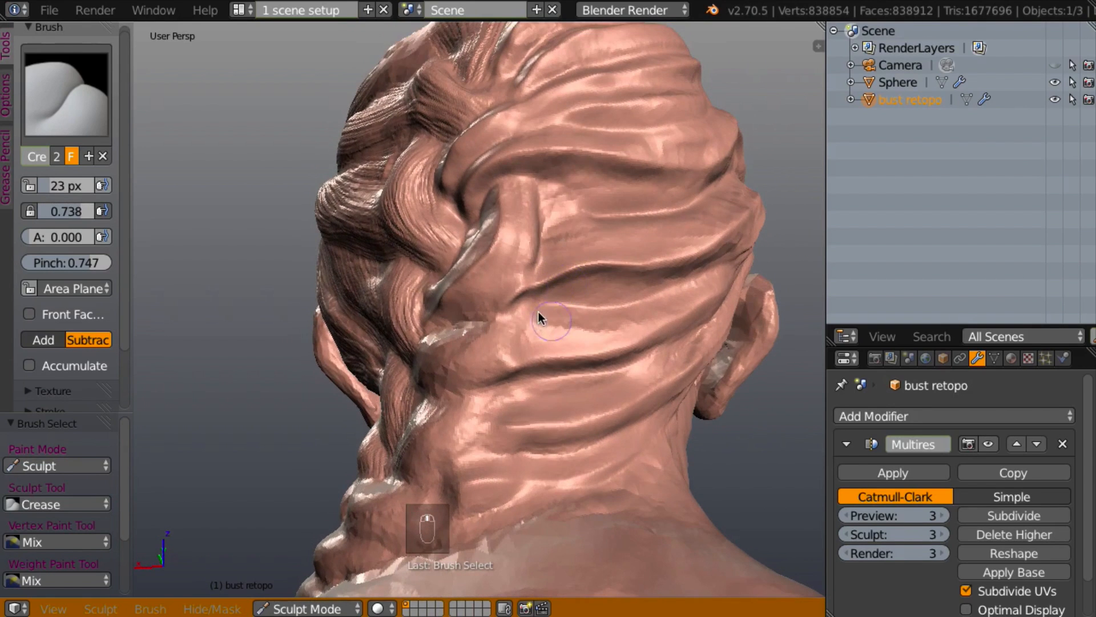
click(519, 319)
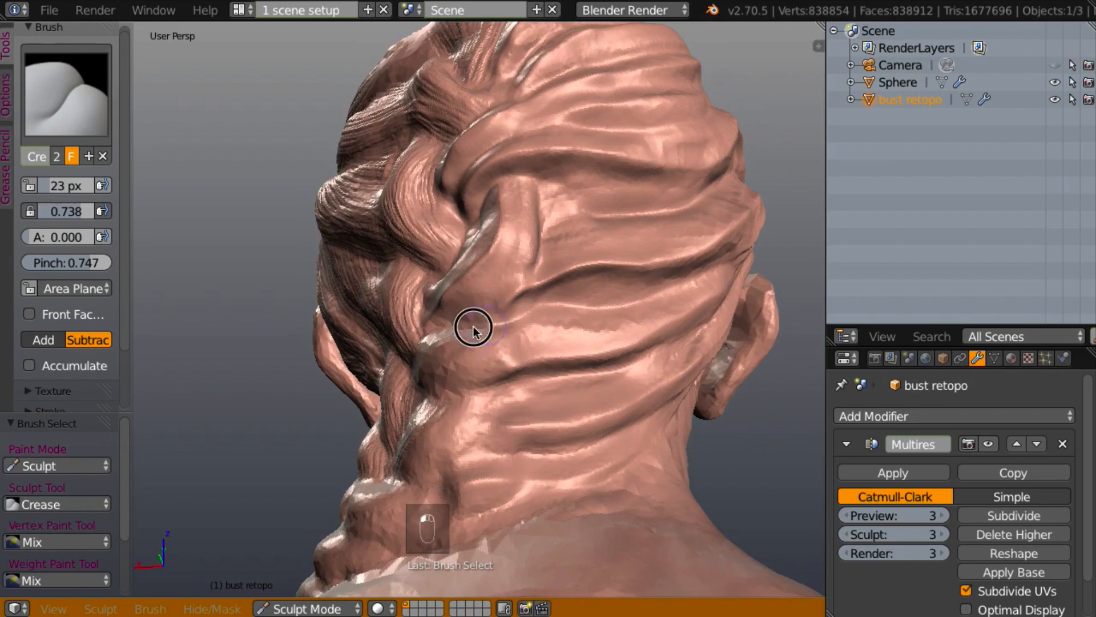
middle_drag(546, 414, 571, 371)
mouse_move(604, 364)
mouse_down()
mouse_move(561, 362)
mouse_move(489, 384)
mouse_up()
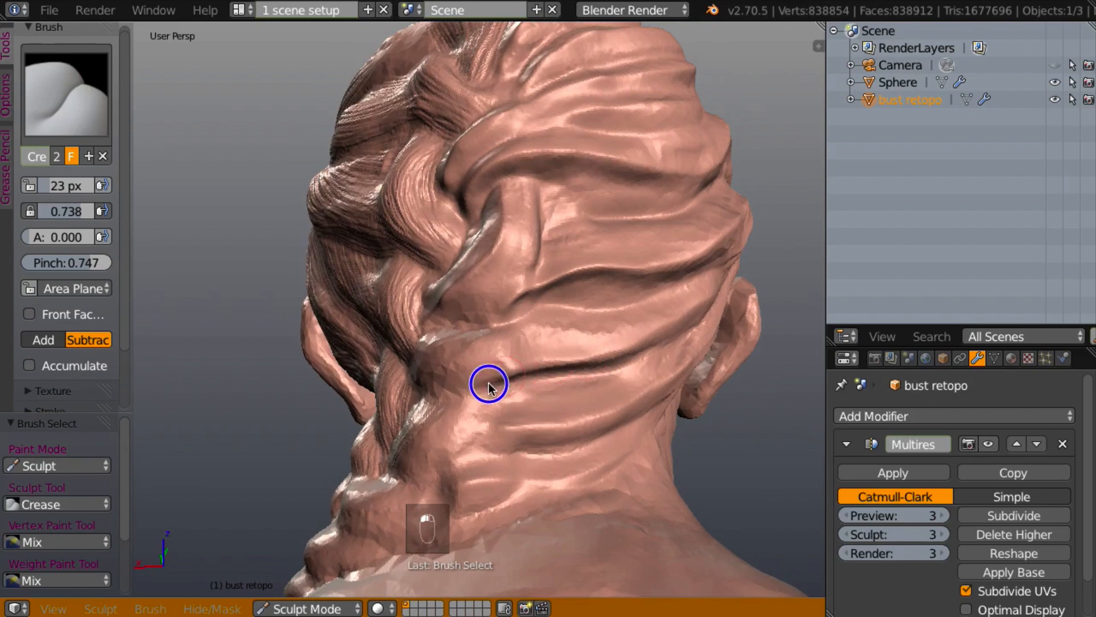
- Outline the next smooth braid lock down with creases along its outer end and upper edge
mouse_move(535, 387)
middle_down()
mouse_move(542, 399)
mouse_move(537, 327)
middle_up()
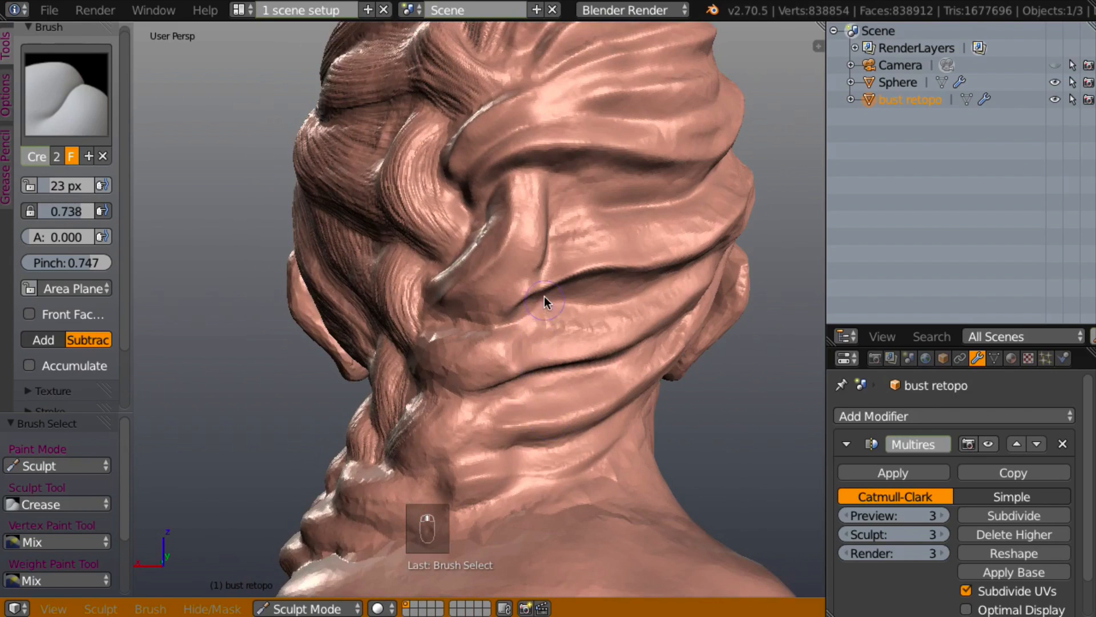
drag(543, 299, 519, 394)
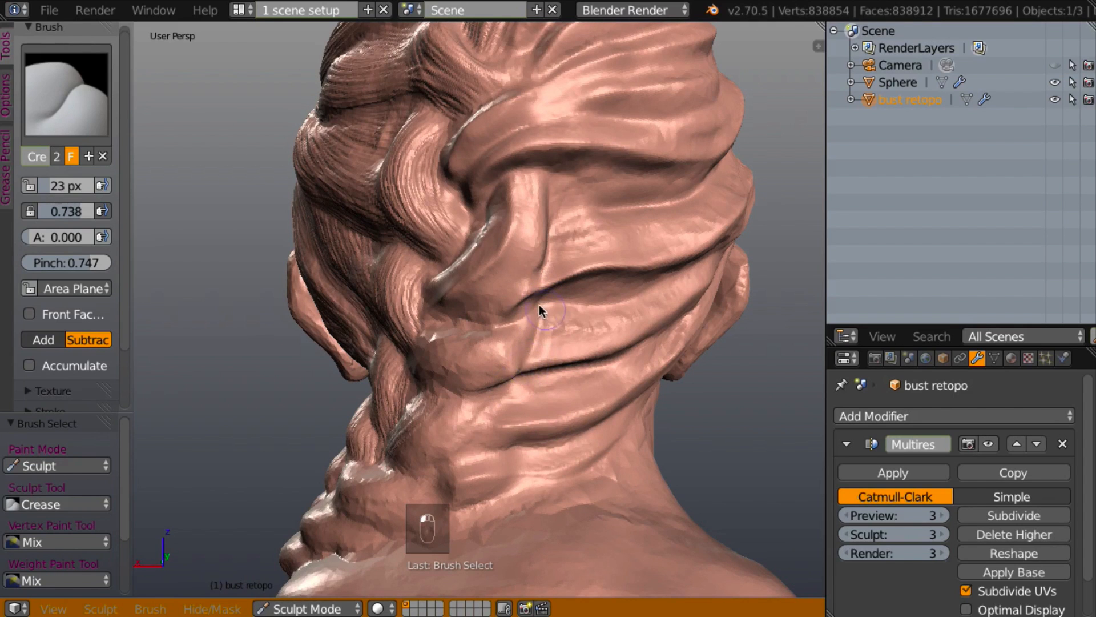
mouse_move(540, 308)
mouse_down()
mouse_move(522, 348)
mouse_move(489, 376)
mouse_up()
mouse_move(537, 358)
middle_down()
mouse_move(639, 381)
mouse_move(499, 325)
middle_up()
mouse_move(506, 332)
mouse_down()
mouse_move(489, 350)
mouse_move(393, 359)
mouse_up()
mouse_move(482, 329)
mouse_down()
mouse_move(445, 326)
mouse_move(393, 355)
mouse_up()
mouse_move(472, 335)
middle_down()
mouse_move(433, 306)
mouse_move(417, 400)
middle_up()
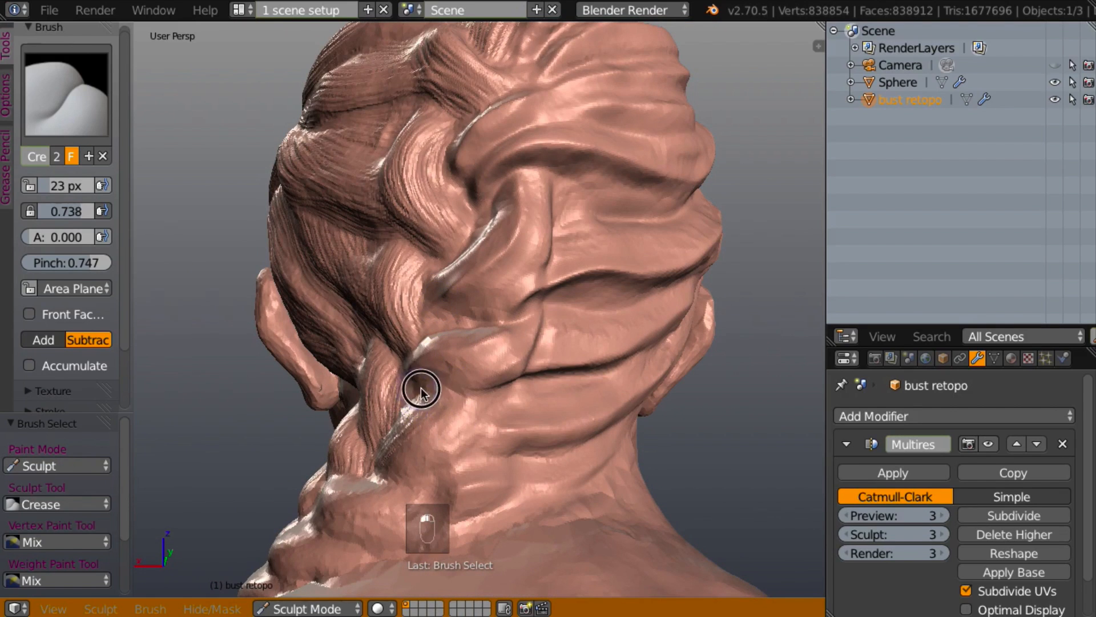
- Deepen the creases around that braid lock and carve the outer edge of the lock beneath it
mouse_move(437, 384)
mouse_down()
mouse_move(421, 384)
mouse_move(470, 386)
mouse_move(514, 371)
mouse_up()
mouse_move(514, 372)
middle_down()
mouse_move(423, 395)
mouse_move(505, 410)
mouse_move(500, 394)
mouse_move(578, 379)
mouse_move(646, 392)
middle_up()
drag(525, 280, 436, 343)
middle_drag(545, 304, 517, 280)
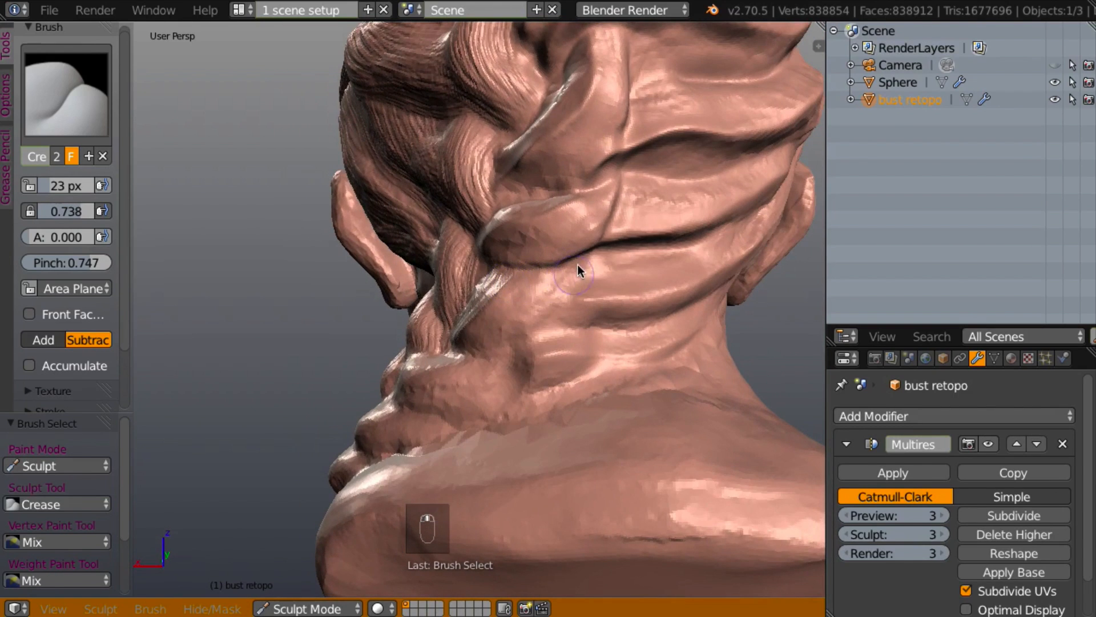
drag(578, 265, 503, 350)
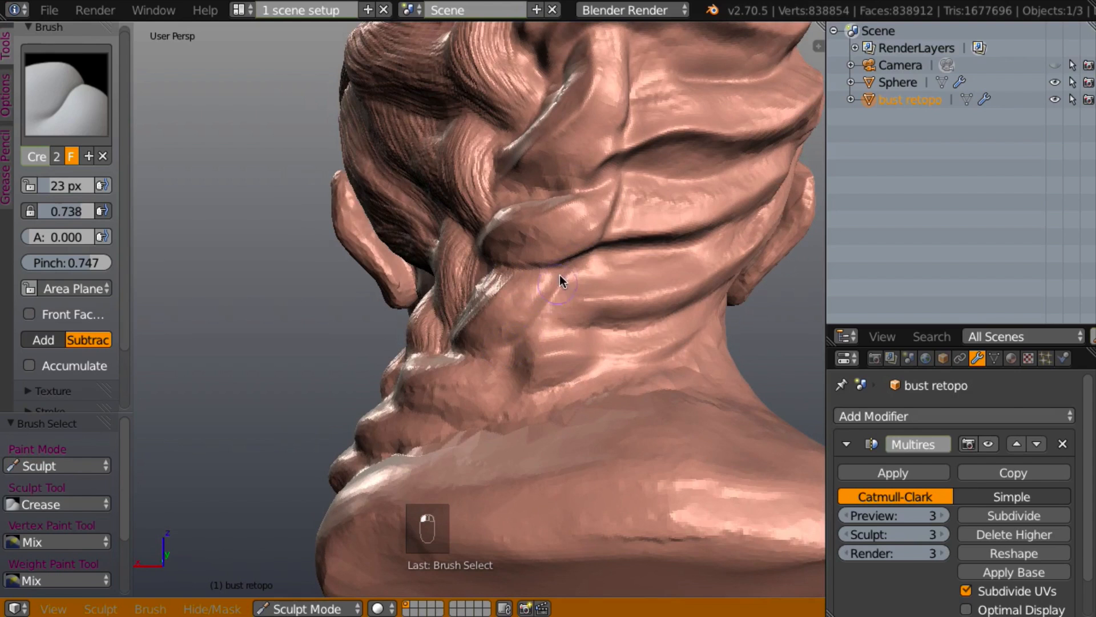
- Carve creases along the upper and lower edges of the smooth nape lock where it feeds into the braid
mouse_move(566, 268)
mouse_down()
mouse_move(521, 315)
mouse_move(466, 349)
mouse_up()
mouse_move(589, 313)
middle_down()
mouse_move(595, 328)
mouse_move(621, 308)
middle_up()
mouse_move(620, 298)
mouse_down()
mouse_move(525, 325)
mouse_move(503, 348)
mouse_up()
mouse_move(581, 316)
middle_down()
mouse_move(604, 350)
mouse_move(678, 375)
mouse_move(528, 383)
mouse_move(517, 365)
mouse_move(563, 390)
mouse_move(497, 368)
middle_up()
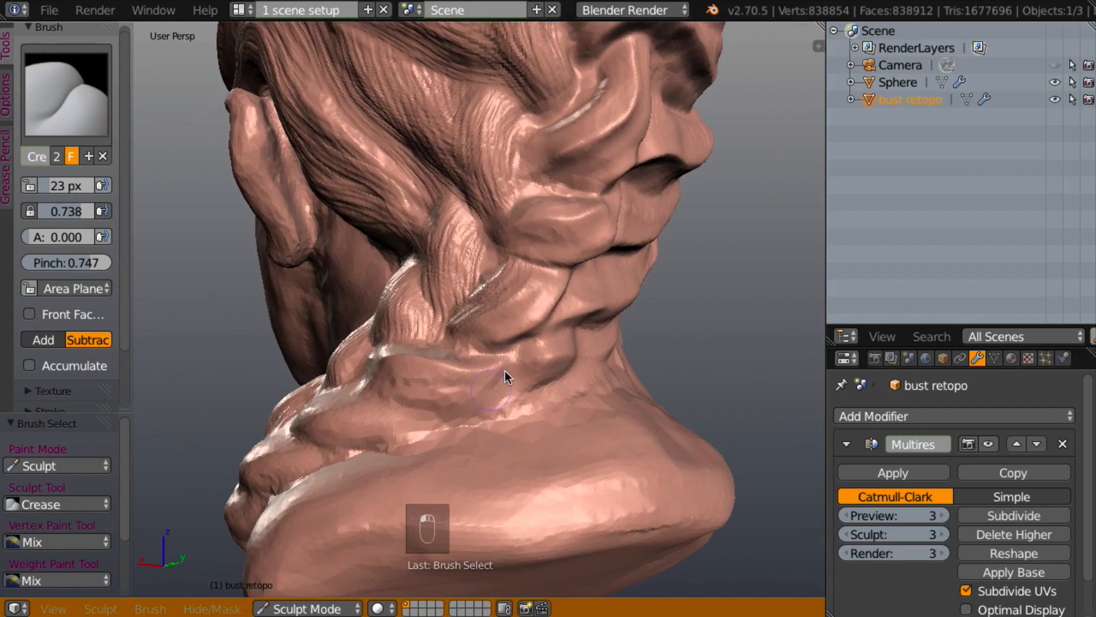
- Outline the smooth braid lock above the shoulder with creases along its underside, outer end and upper edge
drag(477, 399, 401, 401)
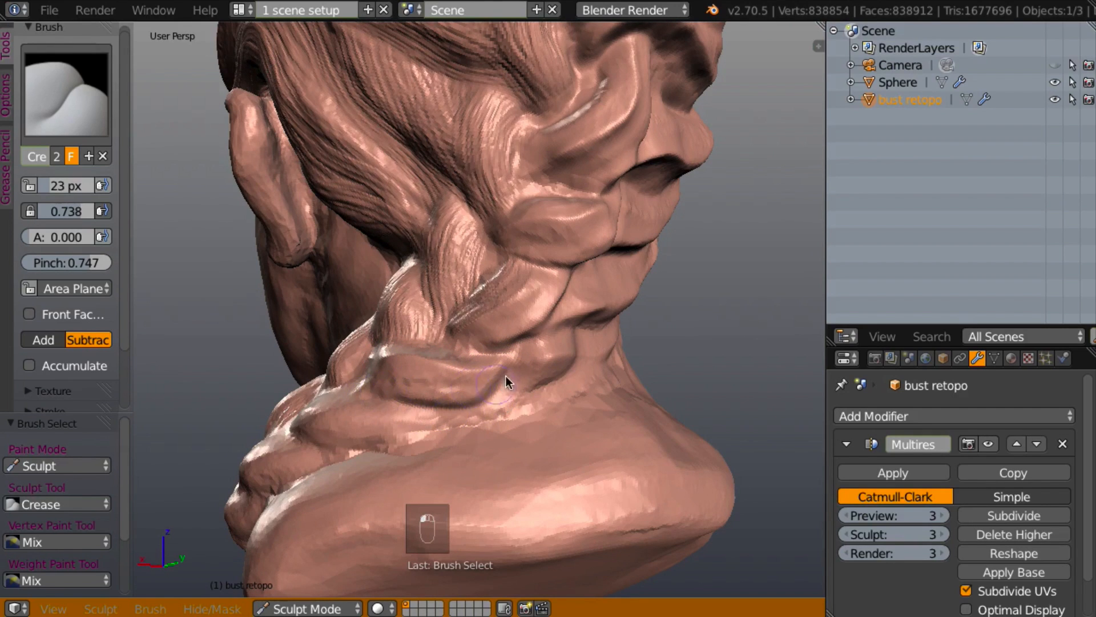
mouse_move(428, 379)
middle_down()
mouse_move(530, 440)
mouse_move(384, 398)
middle_up()
mouse_move(395, 373)
mouse_down()
mouse_move(350, 379)
mouse_move(385, 381)
mouse_move(350, 379)
mouse_move(392, 393)
mouse_move(384, 362)
mouse_move(422, 372)
mouse_up()
mouse_move(401, 371)
middle_down()
mouse_move(387, 446)
mouse_move(386, 338)
middle_up()
mouse_move(391, 346)
mouse_down()
mouse_move(469, 343)
mouse_move(447, 349)
mouse_up()
mouse_move(446, 350)
middle_down()
mouse_move(484, 371)
mouse_move(446, 335)
mouse_move(480, 308)
middle_up()
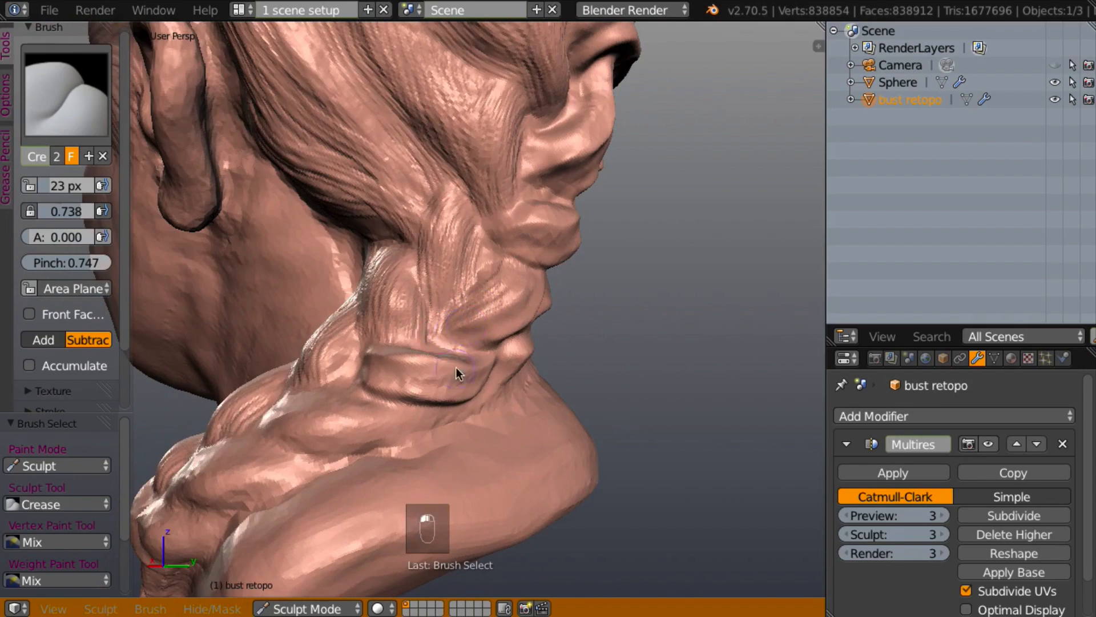
mouse_move(456, 368)
middle_down()
mouse_move(469, 372)
mouse_move(430, 345)
middle_up()
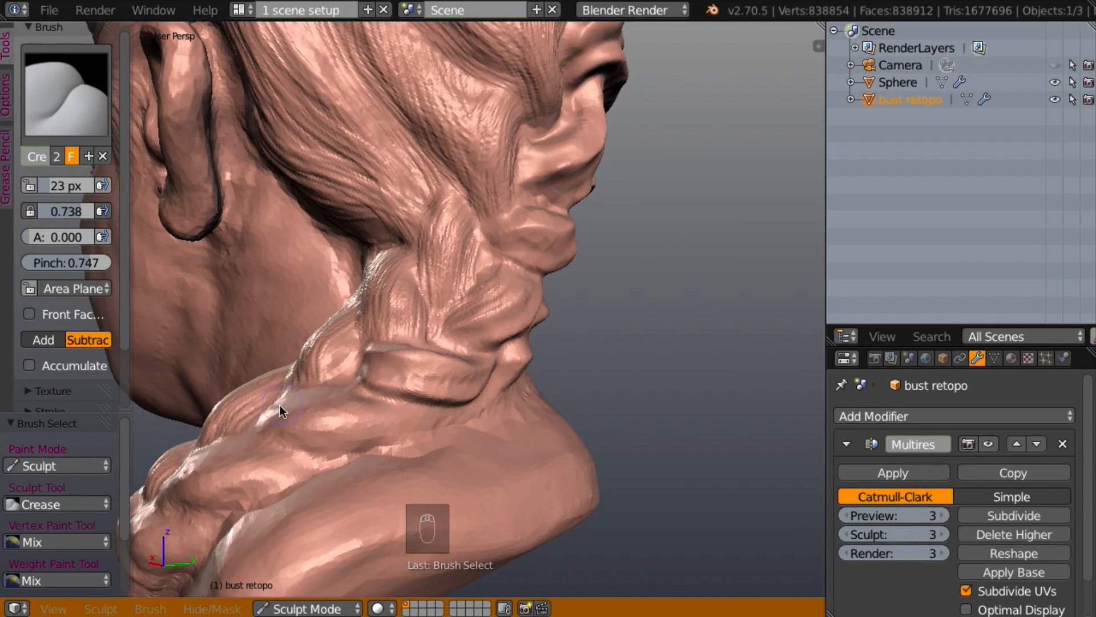
- Crease the upper edge and underside of the next smooth lock down, where the braid rests on the shoulder
drag(280, 405, 451, 413)
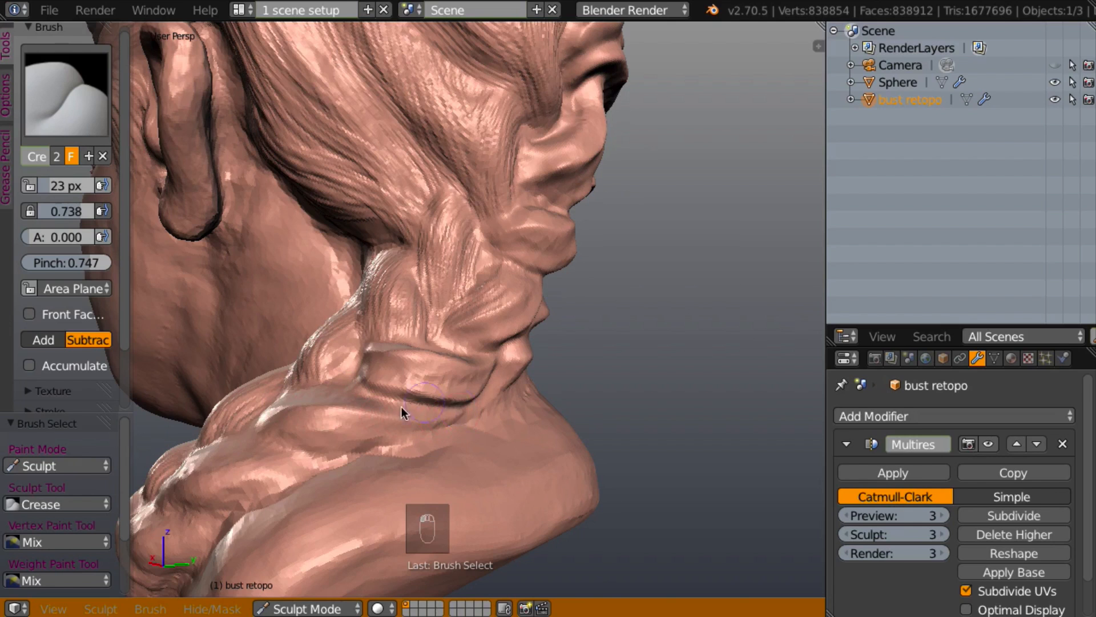
middle_drag(401, 406, 379, 400)
drag(379, 399, 269, 411)
middle_drag(293, 403, 280, 430)
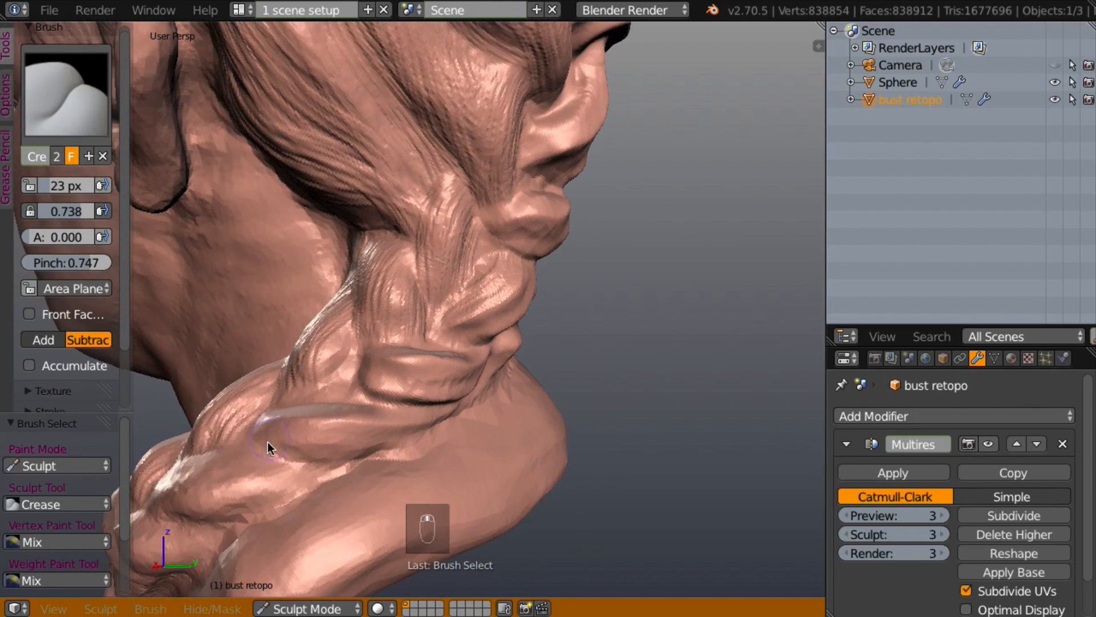
mouse_move(269, 447)
mouse_down()
mouse_move(383, 457)
mouse_move(367, 443)
mouse_up()
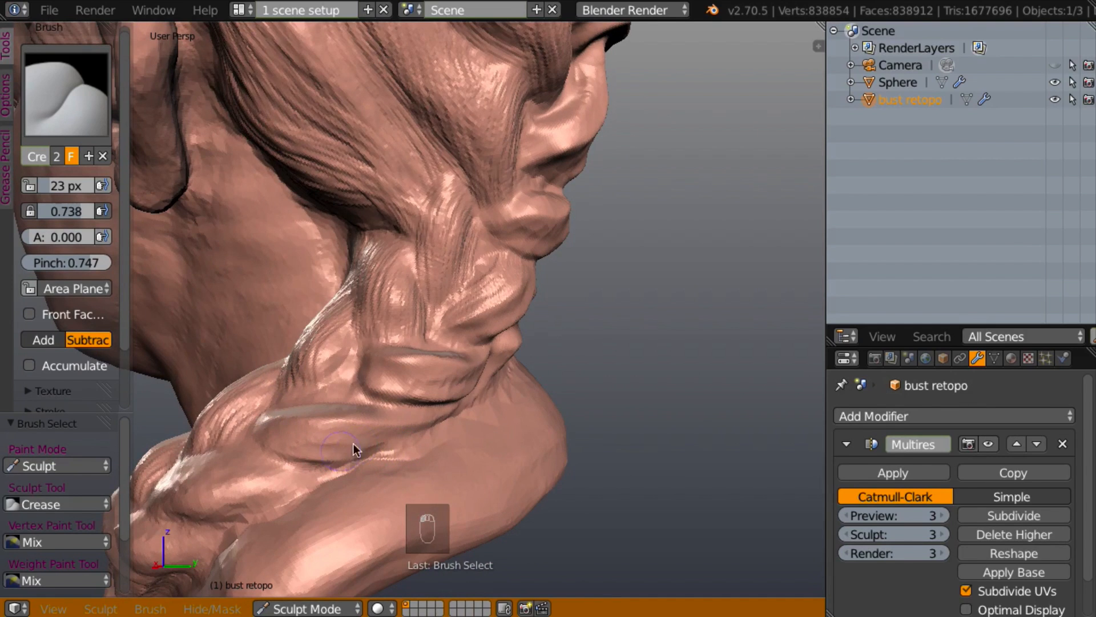
middle_drag(353, 444, 290, 446)
mouse_move(269, 440)
mouse_down()
mouse_move(350, 465)
mouse_move(434, 453)
mouse_up()
mouse_move(434, 454)
middle_down()
mouse_move(359, 445)
mouse_move(485, 447)
middle_up()
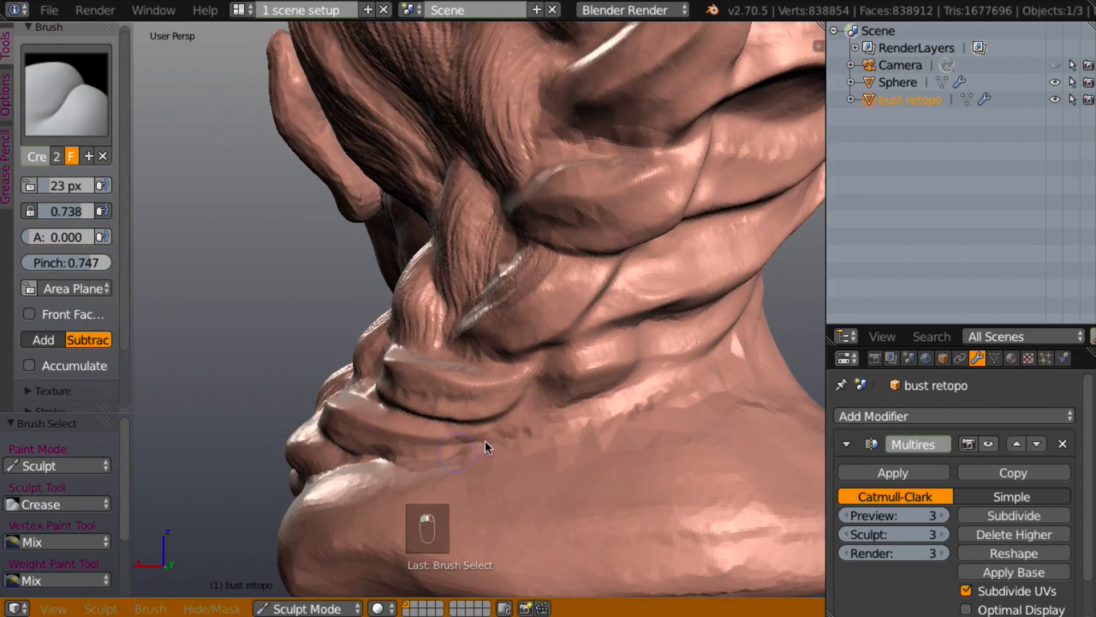
- Carve the lower hairline crease from beneath the braid locks across the base of the nape
click(478, 433)
mouse_move(493, 427)
mouse_down()
mouse_move(467, 425)
mouse_move(481, 418)
mouse_up()
mouse_move(539, 399)
middle_down()
mouse_move(507, 383)
mouse_move(527, 417)
middle_up()
mouse_move(512, 408)
mouse_down()
mouse_move(563, 419)
mouse_move(627, 391)
mouse_move(497, 428)
mouse_move(605, 406)
mouse_move(638, 384)
mouse_up()
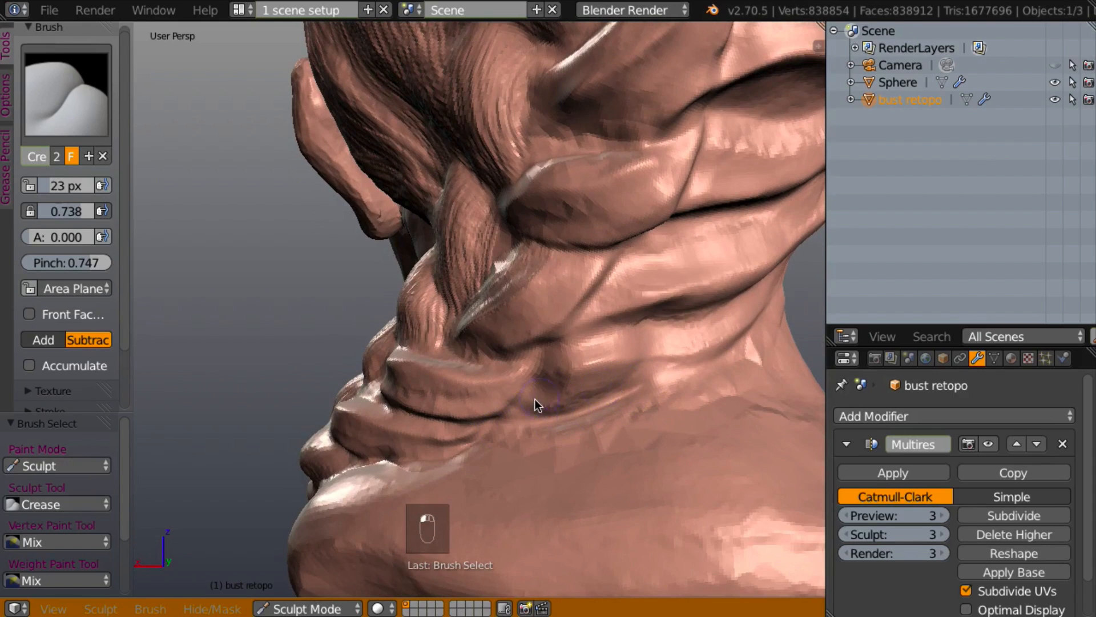
mouse_move(534, 399)
mouse_down()
mouse_move(607, 403)
mouse_move(656, 369)
mouse_up()
mouse_move(573, 426)
middle_down()
mouse_move(557, 427)
mouse_move(614, 417)
mouse_move(696, 372)
middle_up()
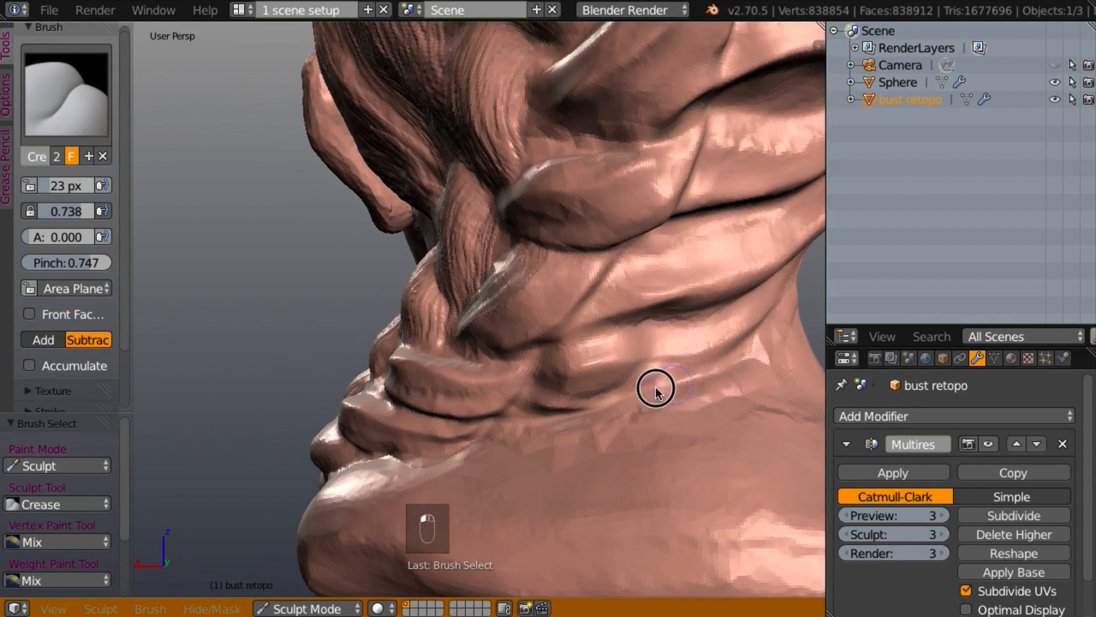
mouse_move(575, 399)
middle_down()
mouse_move(685, 446)
mouse_move(707, 433)
mouse_move(652, 443)
middle_up()
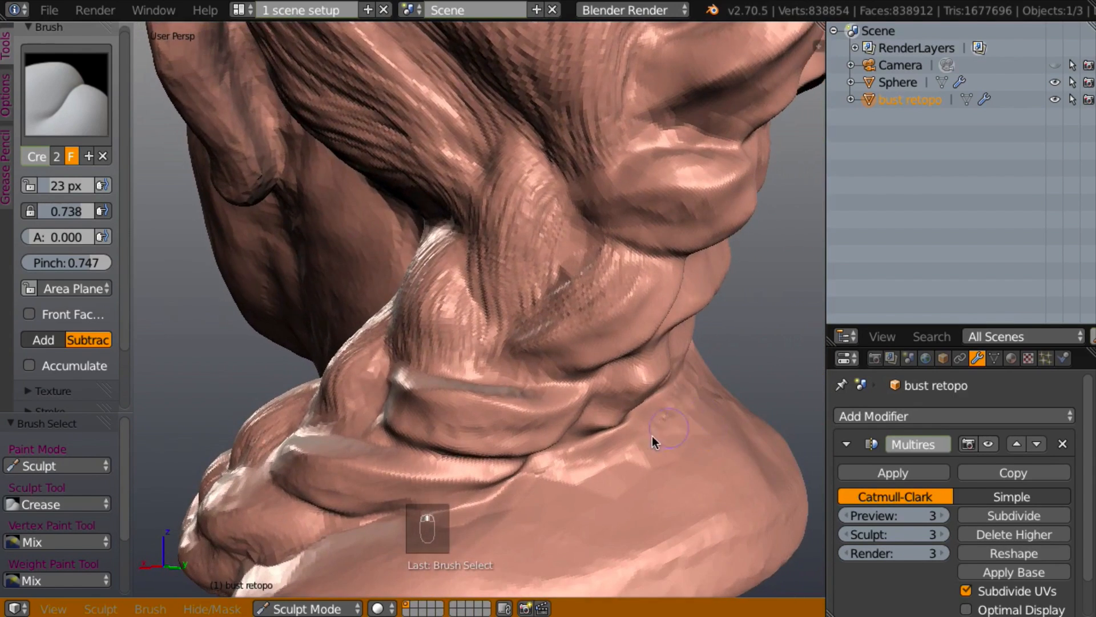
- Build up and smooth the skin beneath the nape hairline, setting the Clay brush strength to 0.474
key(c)
drag(657, 408, 597, 443)
middle_drag(661, 488, 633, 448)
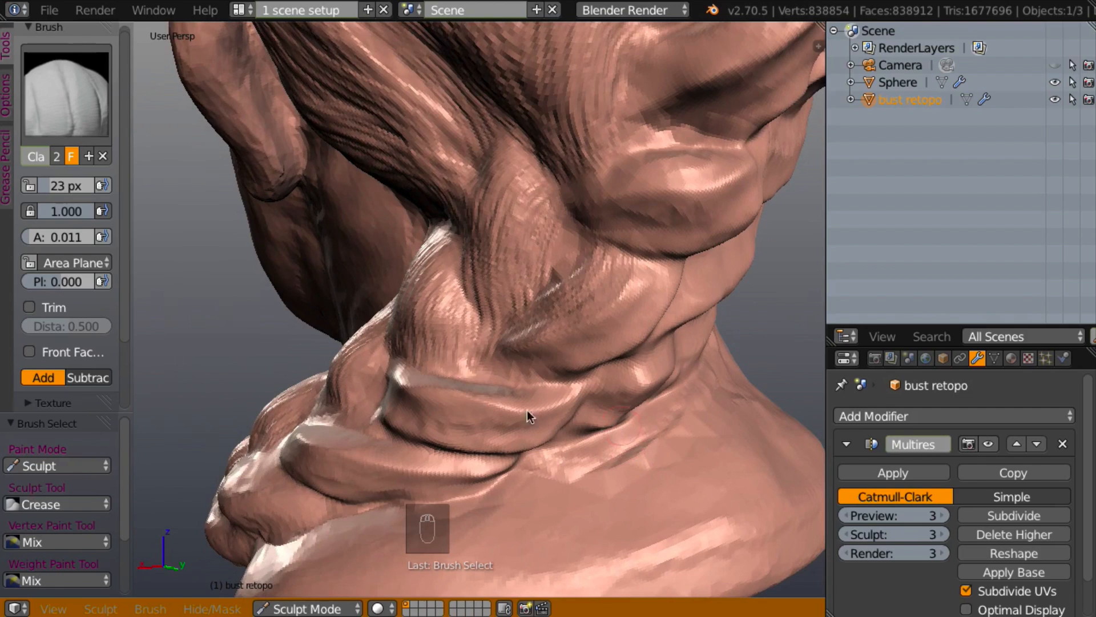
mouse_move(77, 212)
mouse_down()
mouse_move(43, 214)
mouse_move(54, 213)
mouse_up()
key(s)
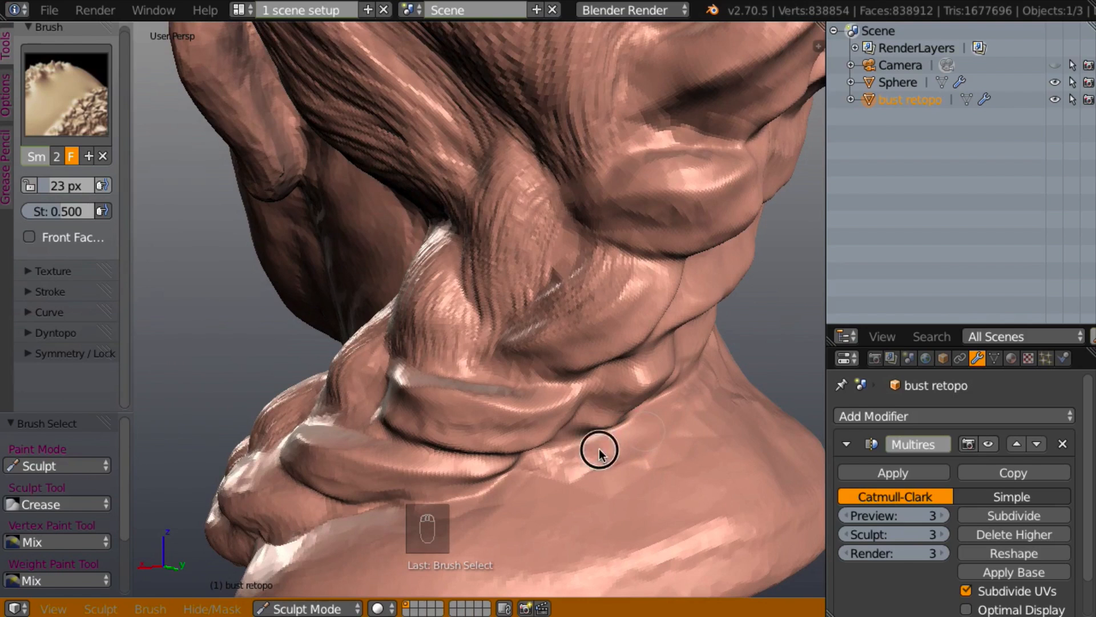
key(c)
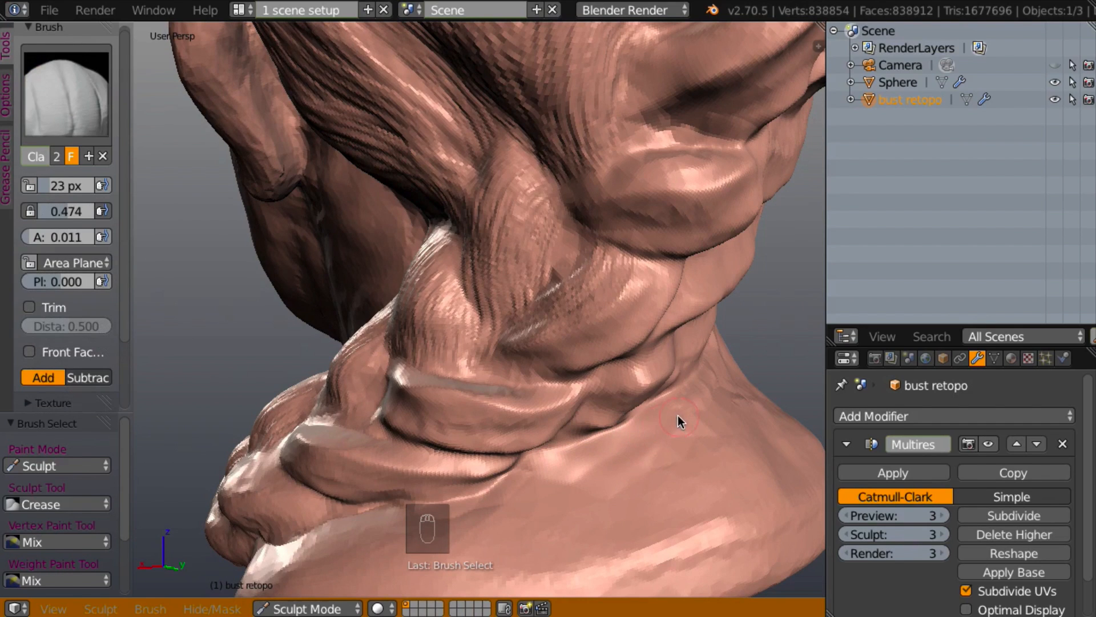
mouse_move(680, 413)
mouse_down()
mouse_move(575, 460)
mouse_move(660, 436)
mouse_move(588, 472)
mouse_move(695, 396)
mouse_move(595, 445)
mouse_up()
mouse_move(594, 445)
middle_down()
mouse_move(702, 452)
mouse_move(627, 443)
middle_up()
mouse_move(587, 492)
middle_down()
mouse_move(618, 455)
mouse_move(613, 424)
middle_up()
- Return to the Crease brush and carve the upper edge and underside of the next braid lock along the shoulder
key(shift+c)
middle_drag(543, 435, 660, 464)
mouse_move(578, 320)
mouse_down()
mouse_move(568, 286)
mouse_move(384, 316)
mouse_move(354, 338)
mouse_up()
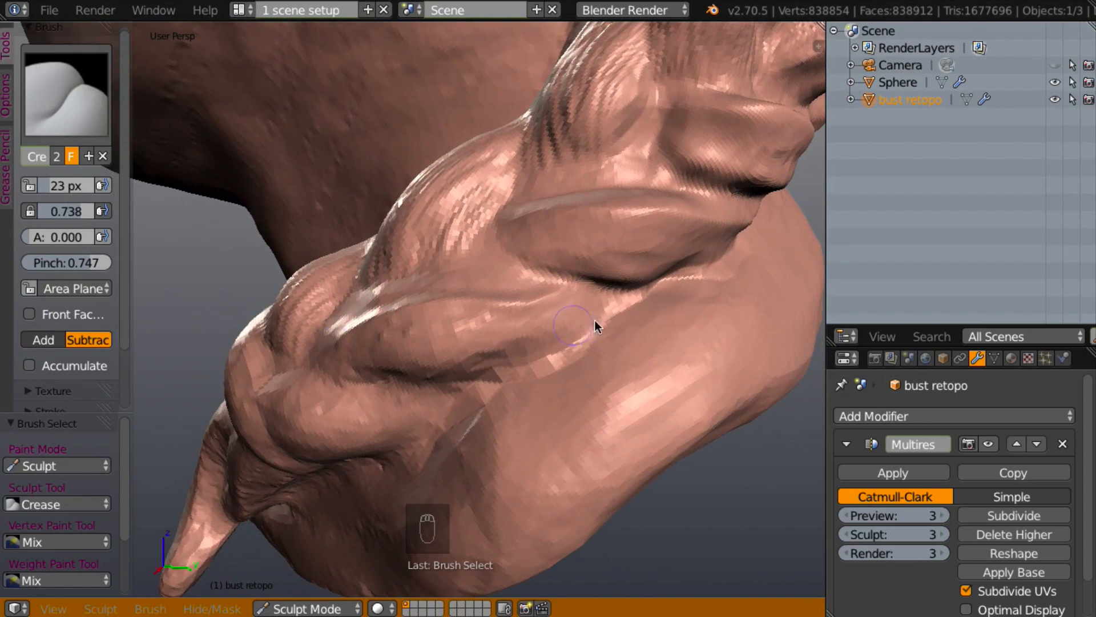
mouse_move(602, 319)
mouse_down()
mouse_move(567, 337)
mouse_move(373, 377)
mouse_up()
drag(502, 364, 393, 387)
middle_drag(515, 406, 532, 259)
- Sharpen the crease between the two lower smooth locks and define the upper edge of each lock
mouse_move(533, 262)
mouse_down()
mouse_move(450, 267)
mouse_move(475, 240)
mouse_move(549, 252)
mouse_up()
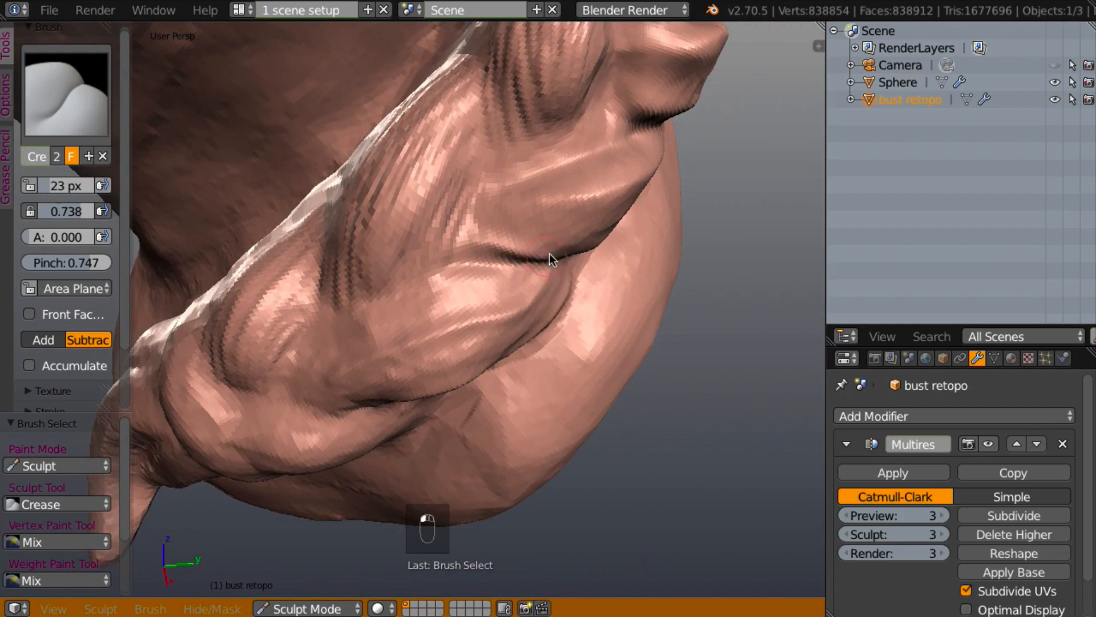
mouse_move(575, 194)
mouse_down()
mouse_move(477, 213)
mouse_move(471, 202)
mouse_up()
middle_drag(447, 232, 440, 217)
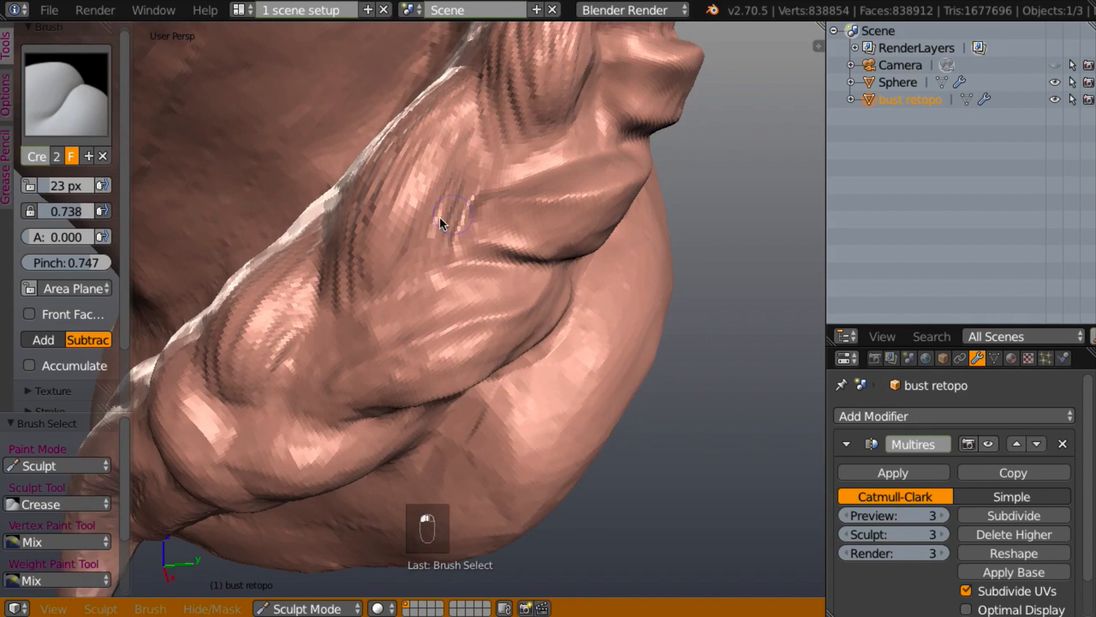
mouse_move(485, 274)
mouse_down()
mouse_move(404, 286)
mouse_move(315, 378)
mouse_up()
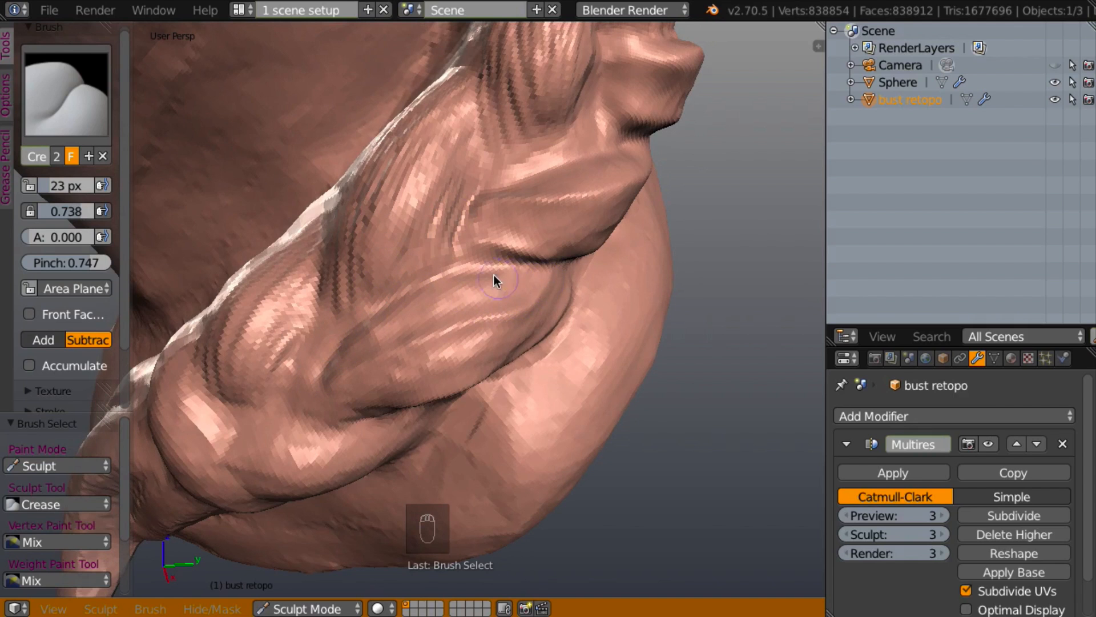
middle_drag(475, 282, 472, 244)
- Deepen the crease beneath the lower smooth lock, separating it from the last lock of the braid
mouse_move(370, 427)
mouse_down()
mouse_move(379, 428)
mouse_move(291, 438)
mouse_up()
mouse_move(457, 396)
mouse_down()
mouse_move(372, 420)
mouse_move(345, 370)
mouse_move(293, 419)
mouse_up()
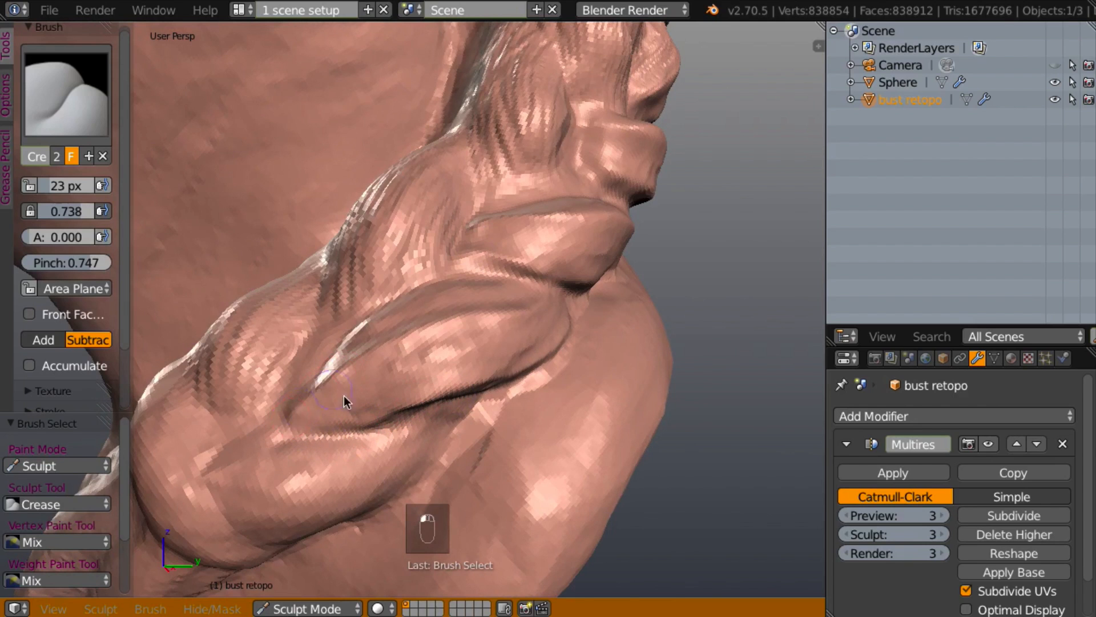
mouse_move(344, 395)
middle_down()
mouse_move(289, 379)
mouse_move(296, 350)
mouse_move(421, 416)
middle_up()
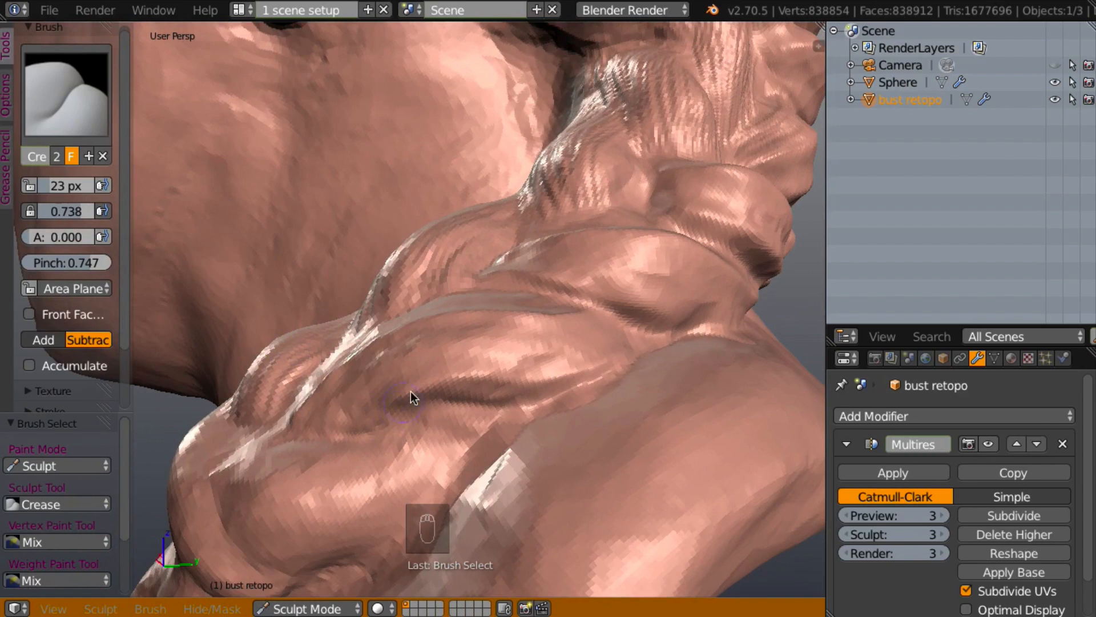
mouse_move(411, 395)
mouse_down()
mouse_move(356, 435)
mouse_move(406, 411)
mouse_move(548, 411)
mouse_move(515, 393)
mouse_up()
middle_drag(512, 470, 497, 444)
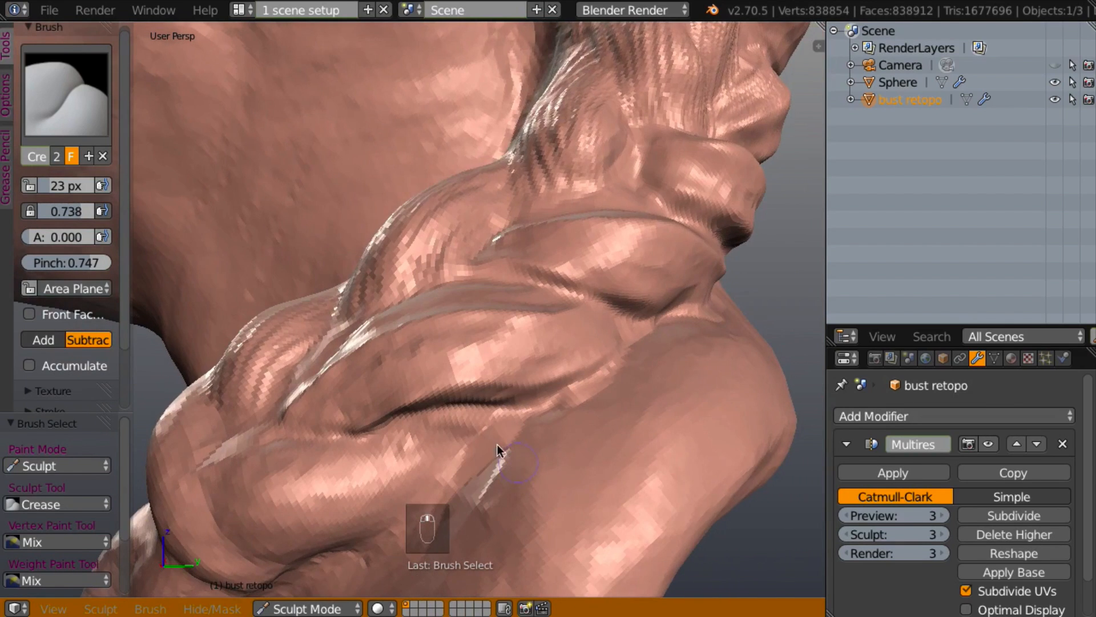
- Outline the last lock at the braid's lower end with creases along its upper edge and underside
mouse_move(486, 409)
mouse_down()
mouse_move(377, 521)
mouse_move(292, 548)
mouse_move(276, 519)
mouse_up()
mouse_move(435, 469)
middle_down()
mouse_move(460, 504)
mouse_move(372, 450)
middle_up()
mouse_move(374, 447)
mouse_down()
mouse_move(294, 474)
mouse_move(194, 471)
mouse_up()
mouse_move(266, 452)
middle_down()
mouse_move(369, 499)
mouse_move(328, 446)
middle_up()
mouse_move(328, 447)
mouse_down()
mouse_move(207, 453)
mouse_move(182, 466)
mouse_up()
mouse_move(224, 437)
middle_down()
mouse_move(235, 348)
mouse_move(246, 368)
mouse_move(351, 410)
mouse_move(358, 489)
middle_up()
mouse_move(447, 463)
middle_down()
mouse_move(451, 429)
mouse_move(460, 440)
mouse_move(568, 310)
middle_up()
mouse_move(597, 271)
mouse_down()
mouse_move(512, 325)
mouse_move(443, 309)
mouse_up()
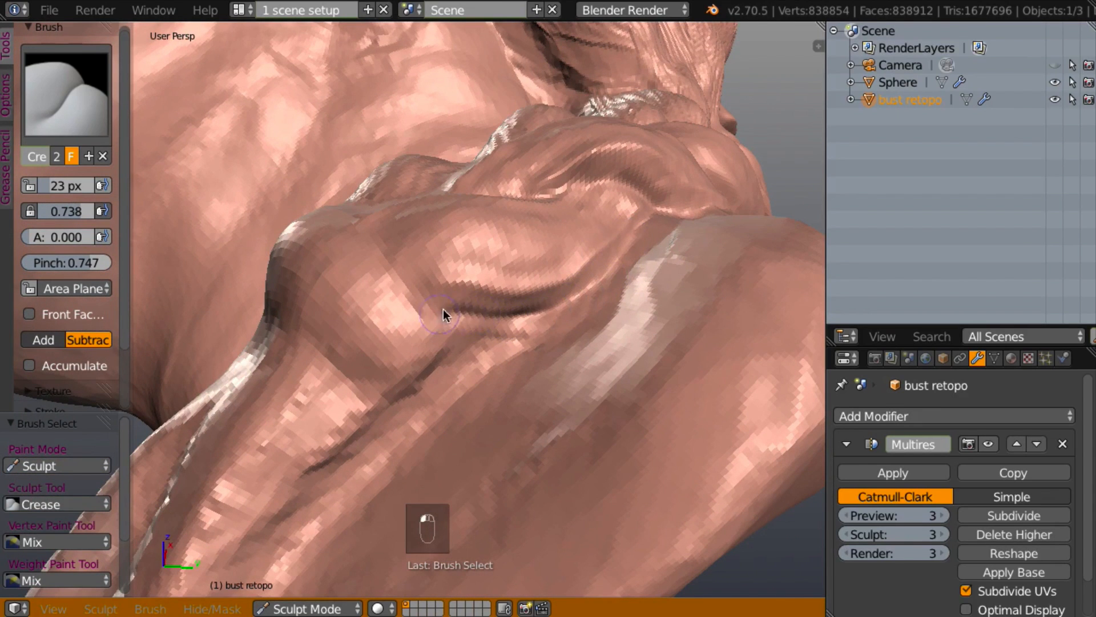
- Carve parallel creases around the rounded end of the braid to form a wrapped hair tie
mouse_move(443, 309)
middle_down()
mouse_move(483, 461)
mouse_move(332, 228)
middle_up()
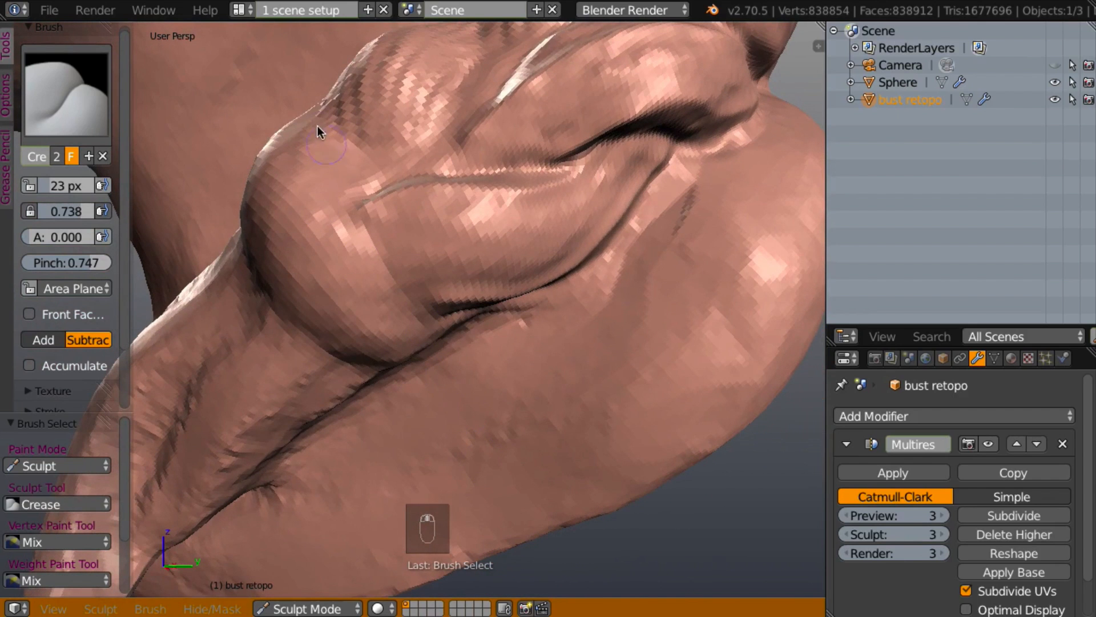
mouse_move(348, 191)
mouse_down()
mouse_move(386, 291)
mouse_move(441, 338)
mouse_up()
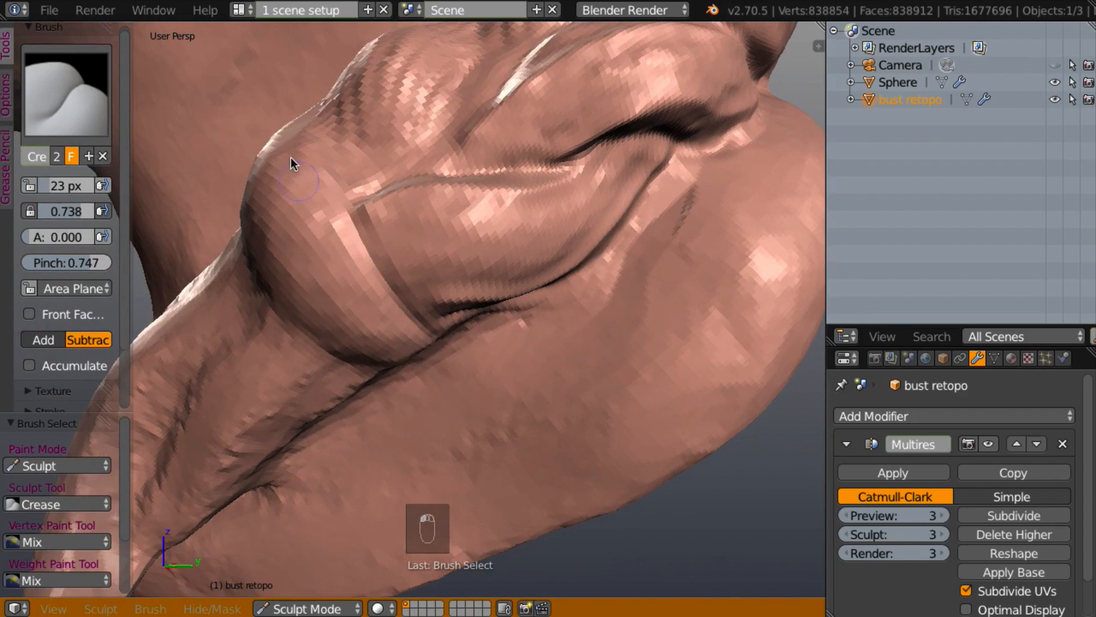
mouse_move(290, 156)
mouse_down()
mouse_move(286, 188)
mouse_move(331, 271)
mouse_move(413, 344)
mouse_up()
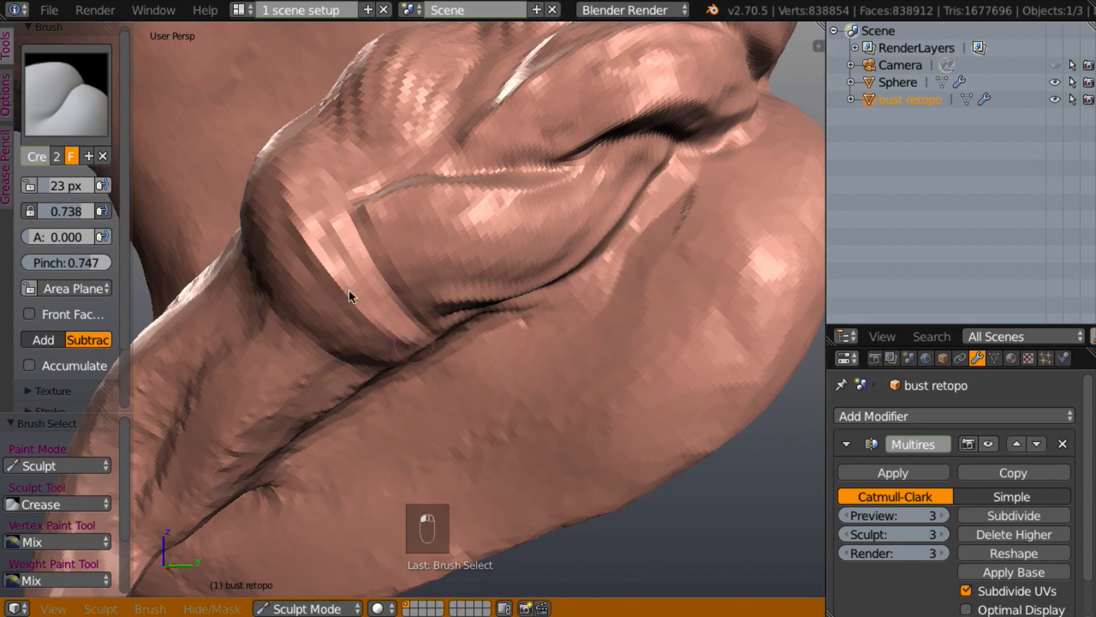
mouse_move(255, 194)
mouse_down()
mouse_move(333, 316)
mouse_move(391, 361)
mouse_up()
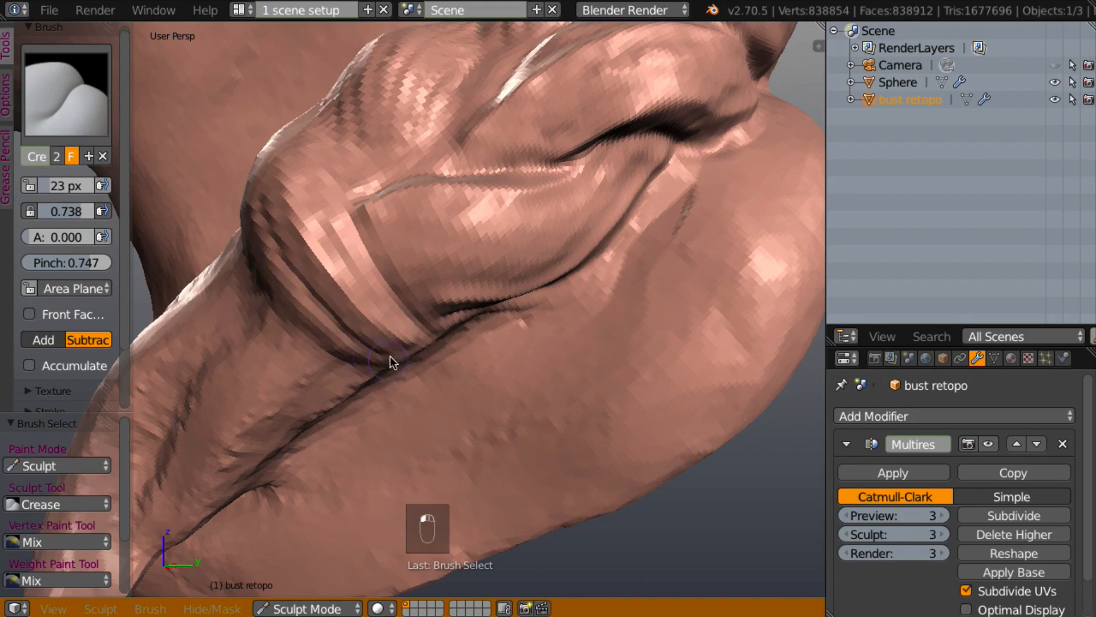
mouse_move(389, 361)
middle_down()
mouse_move(492, 279)
mouse_move(413, 242)
middle_up()
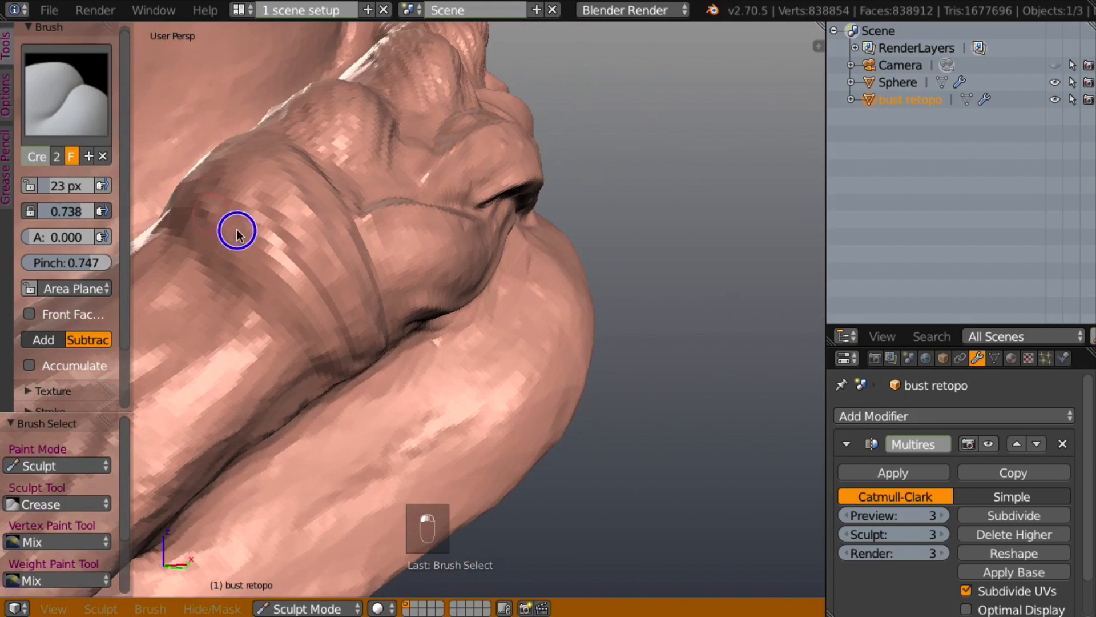
drag(237, 231, 345, 395)
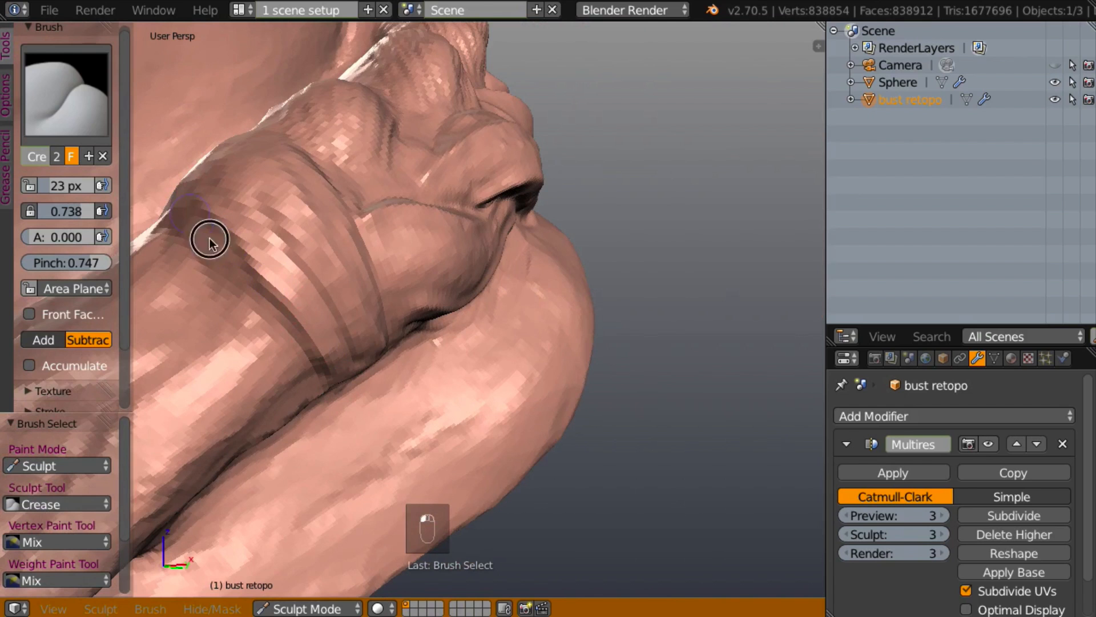
mouse_move(210, 242)
mouse_down()
mouse_move(277, 318)
mouse_move(304, 391)
mouse_up()
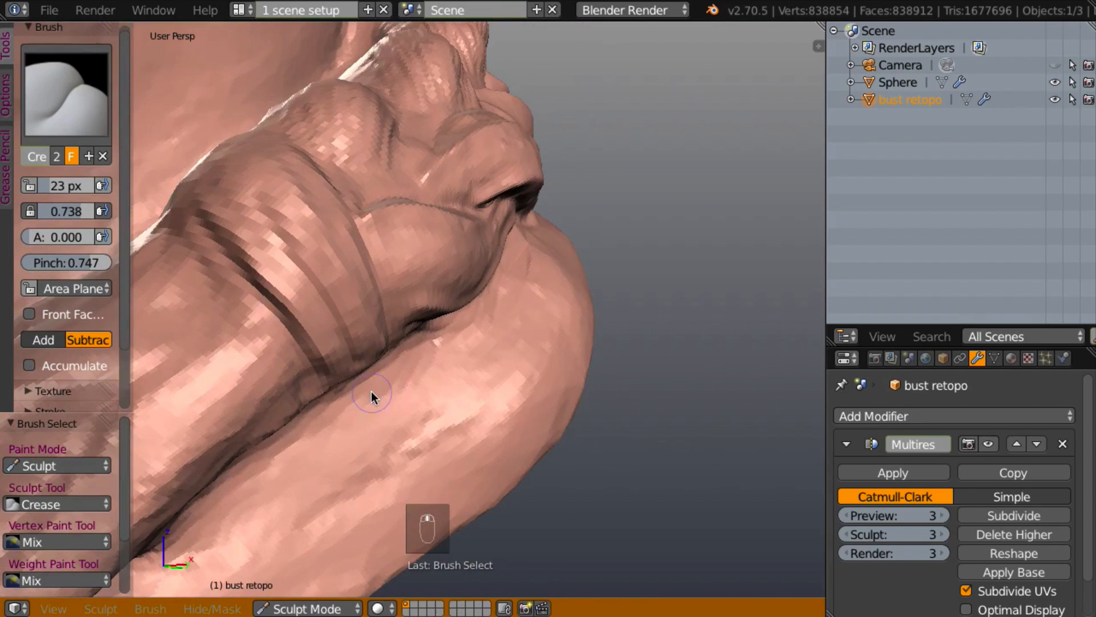
- Carve a long strand crease from the hair tie down to the tip of the loose tail
scroll(367, 390, down, 5)
middle_drag(389, 450, 399, 454)
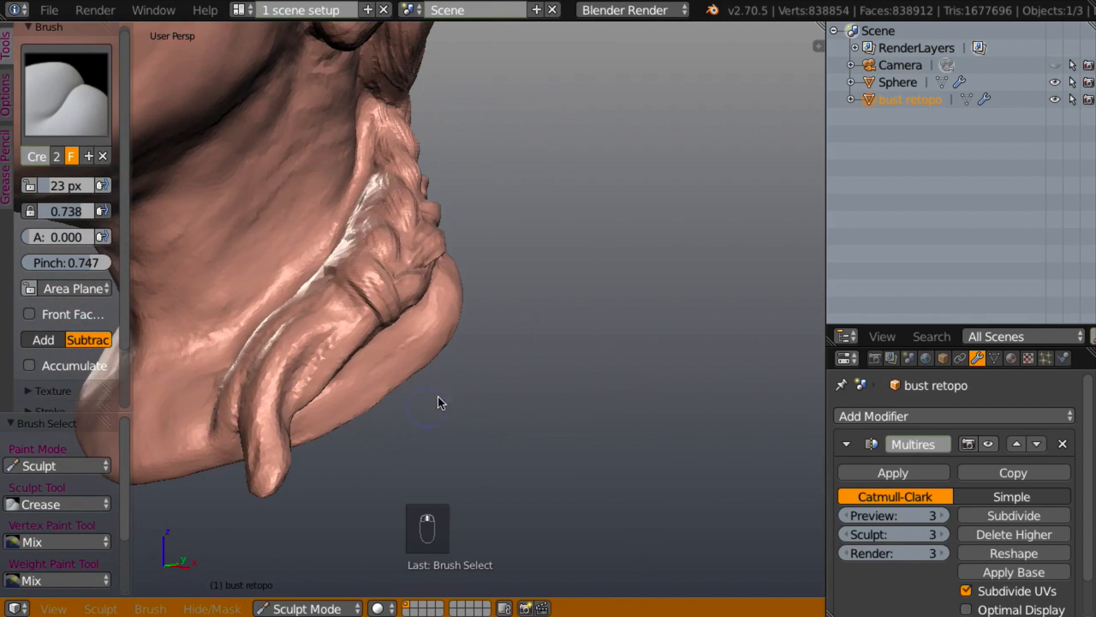
scroll(451, 374, up, 4)
mouse_move(479, 381)
middle_down()
mouse_move(499, 378)
mouse_move(462, 345)
middle_up()
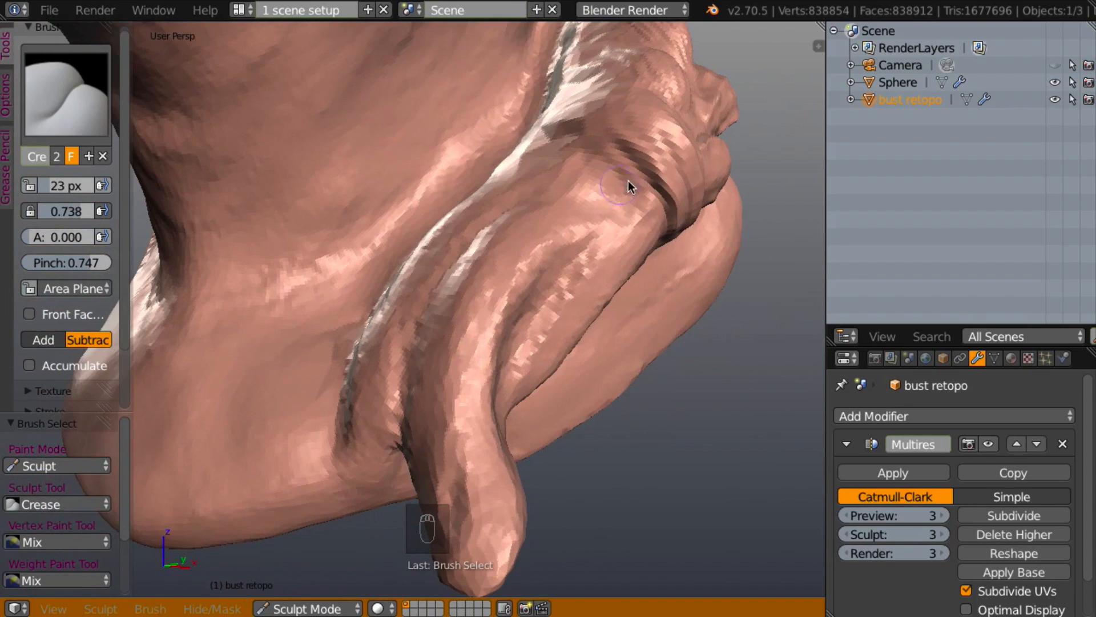
mouse_move(628, 182)
mouse_down()
mouse_move(577, 251)
mouse_move(611, 200)
mouse_move(564, 245)
mouse_move(521, 264)
mouse_move(487, 320)
mouse_move(493, 507)
mouse_move(478, 576)
mouse_up()
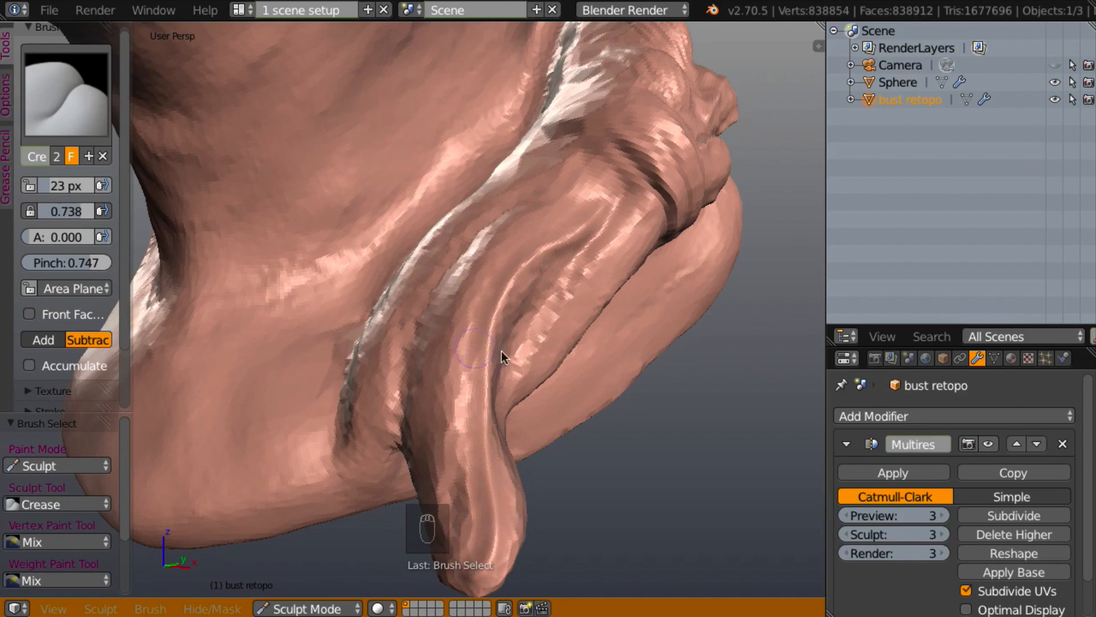
- Add further long strand creases down the outer side of the loose tail below the hair tie
middle_drag(570, 371, 496, 374)
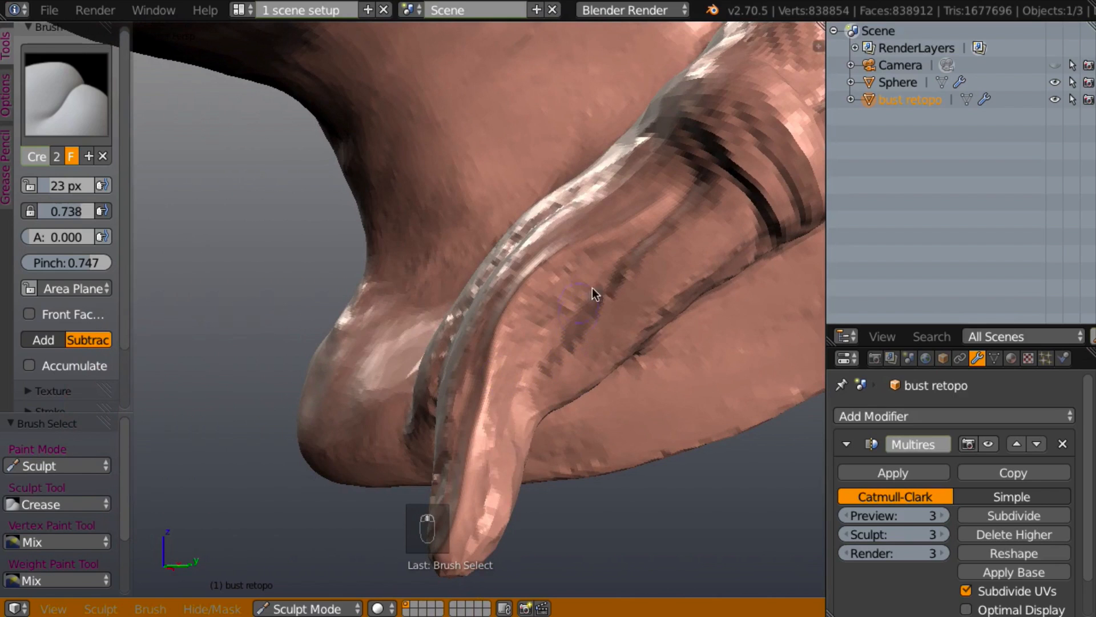
mouse_move(595, 282)
mouse_down()
mouse_move(570, 298)
mouse_move(514, 384)
mouse_move(459, 565)
mouse_up()
mouse_move(591, 289)
mouse_down()
mouse_move(519, 362)
mouse_move(489, 423)
mouse_up()
mouse_move(708, 194)
mouse_down()
mouse_move(590, 310)
mouse_move(494, 444)
mouse_up()
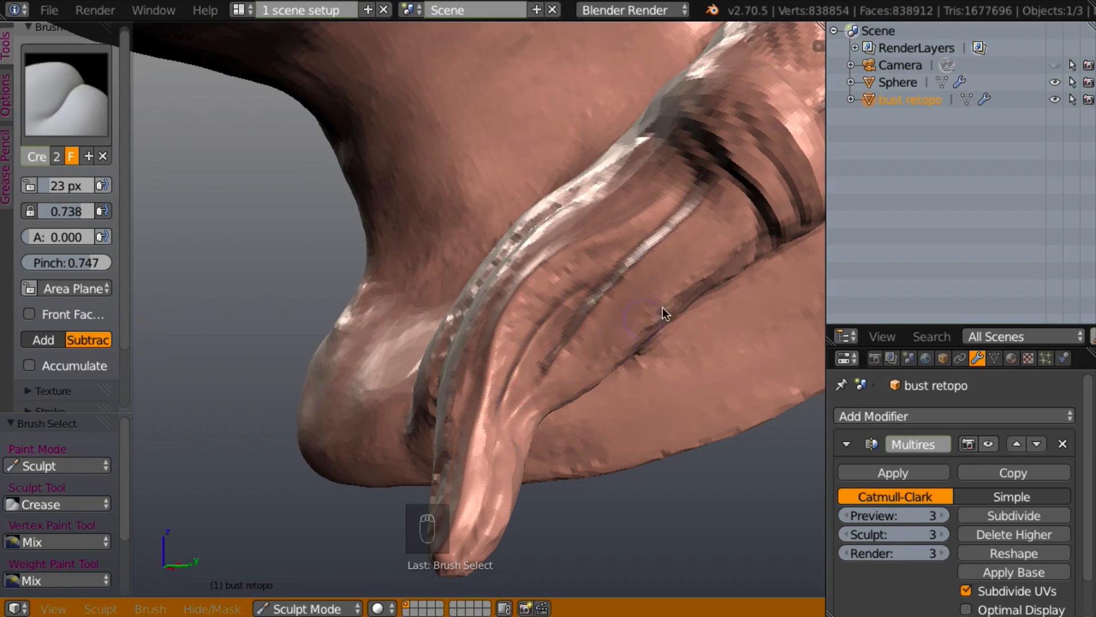
mouse_move(661, 311)
middle_down()
mouse_move(632, 338)
mouse_move(656, 286)
mouse_move(718, 214)
middle_up()
mouse_move(718, 211)
mouse_down()
mouse_move(560, 416)
mouse_move(537, 471)
mouse_up()
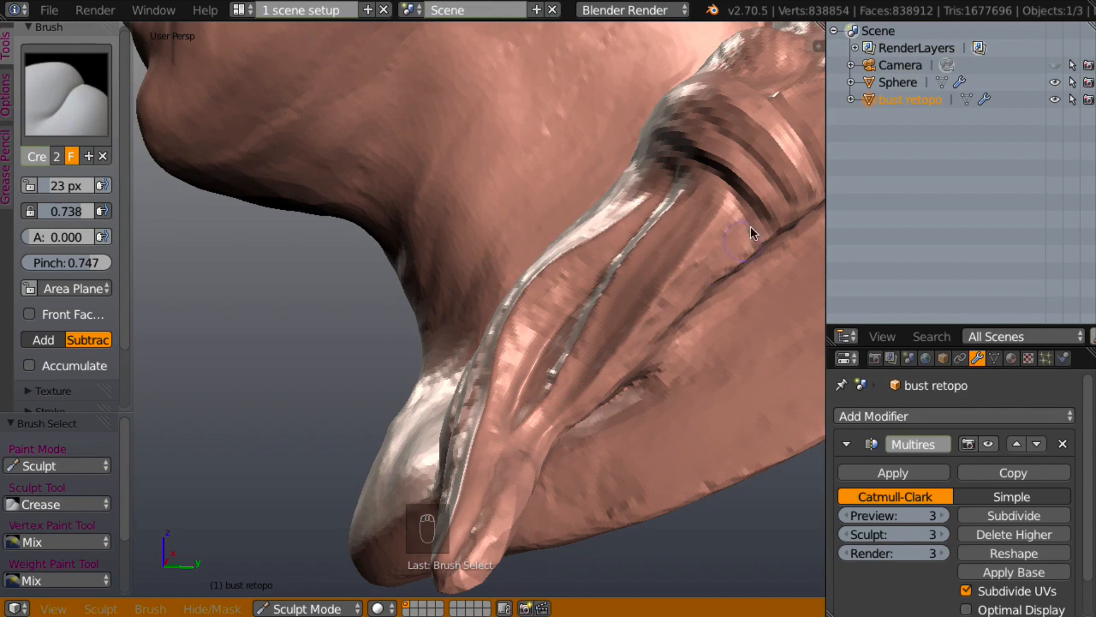
- Carve long strand creases with the Crease brush down the front of the loose tail, from below the hair tie to its tip
drag(750, 227, 643, 334)
mouse_move(704, 334)
middle_down()
mouse_move(779, 378)
mouse_move(700, 363)
mouse_move(738, 351)
mouse_move(693, 384)
middle_up()
scroll(688, 388, down, 2)
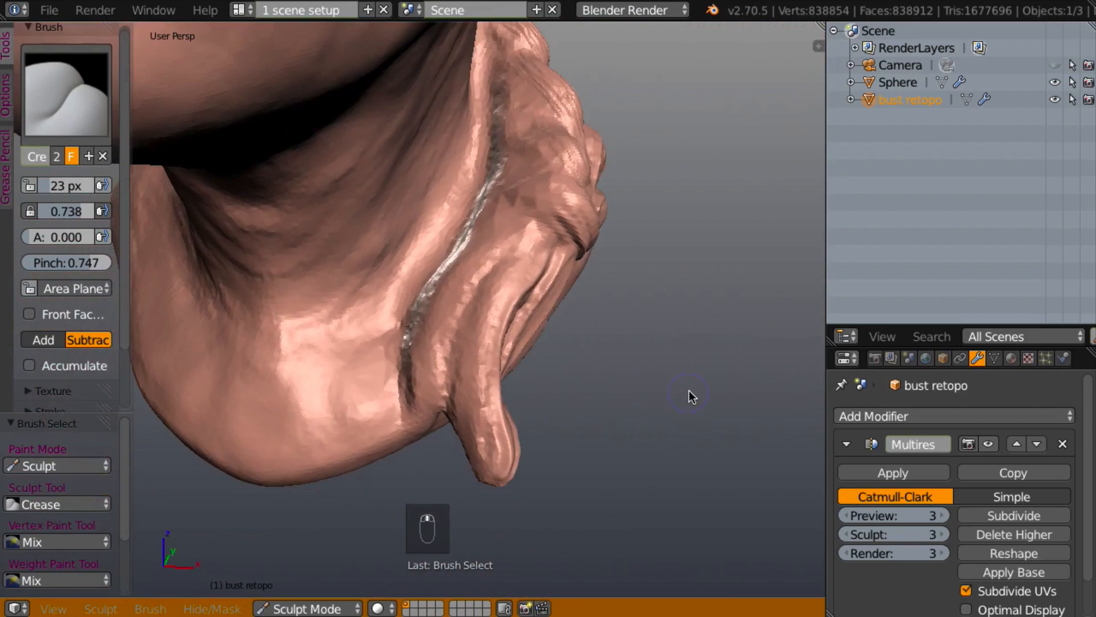
scroll(688, 388, up, 7)
scroll(635, 364, down, 7)
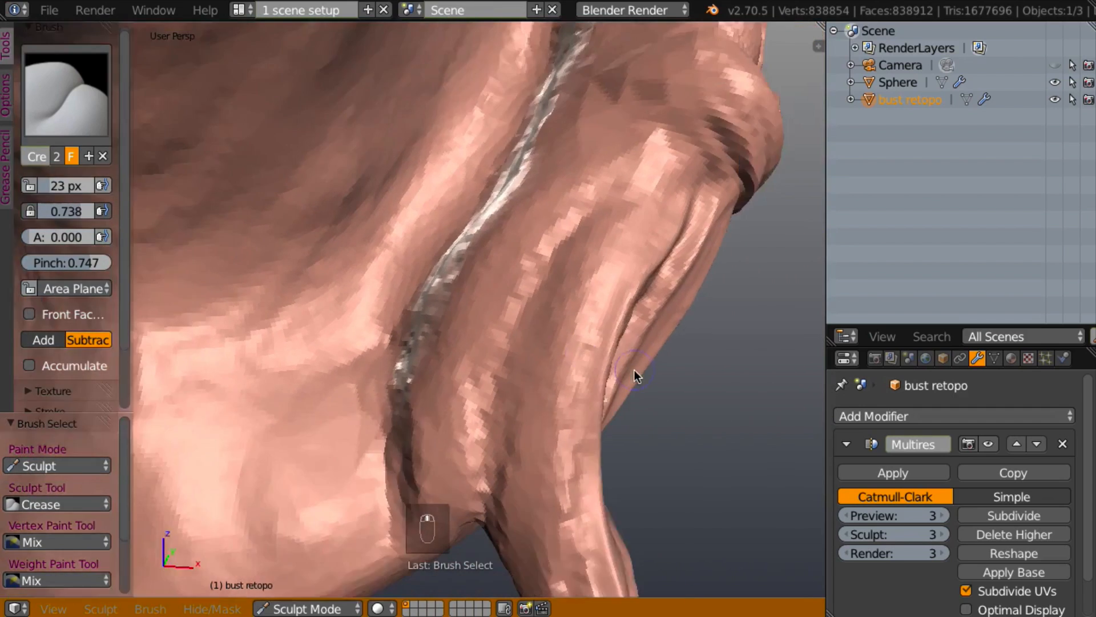
scroll(633, 354, up, 5)
scroll(639, 369, down, 5)
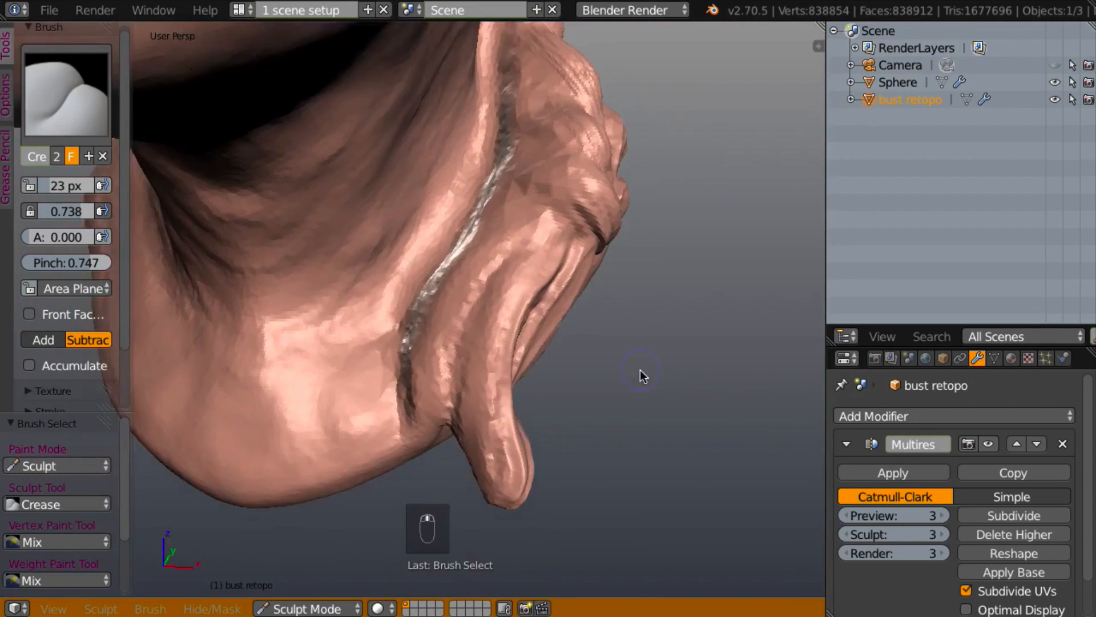
scroll(640, 360, up, 1)
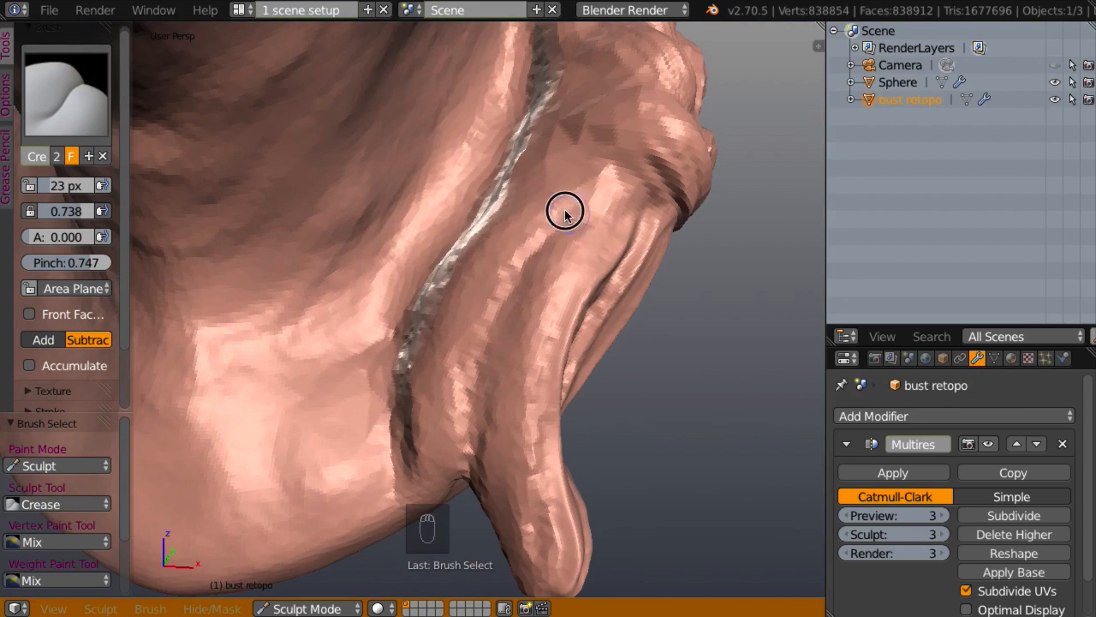
mouse_move(564, 210)
mouse_down()
mouse_move(501, 279)
mouse_move(470, 365)
mouse_move(460, 440)
mouse_move(473, 506)
mouse_up()
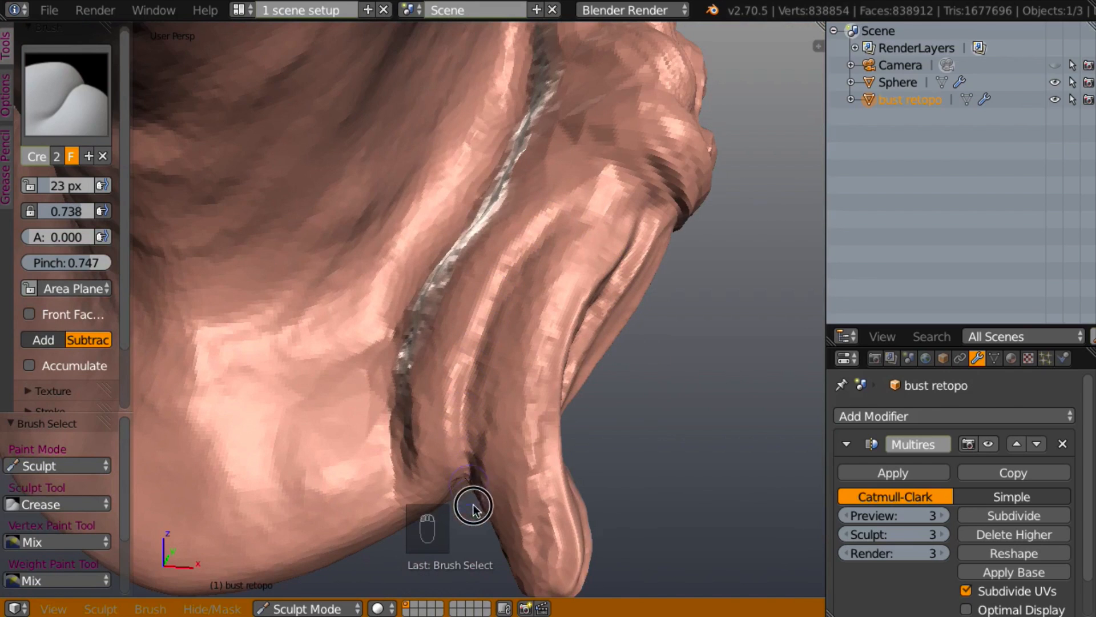
mouse_move(568, 236)
mouse_down()
mouse_move(499, 355)
mouse_move(494, 452)
mouse_move(511, 537)
mouse_up()
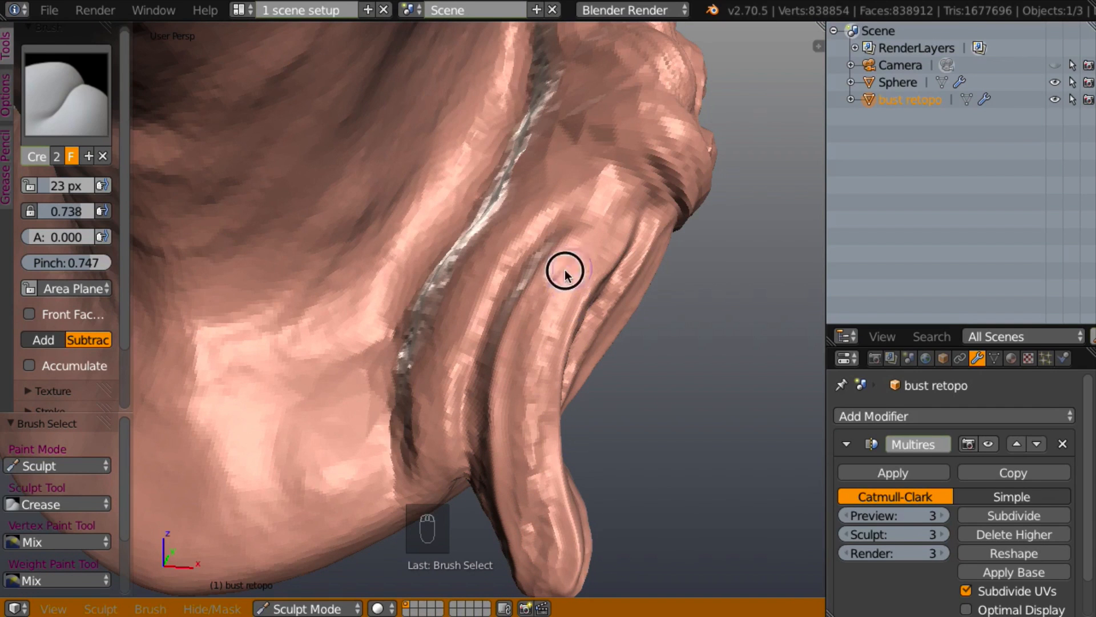
mouse_move(564, 269)
mouse_down()
mouse_move(514, 420)
mouse_move(534, 591)
mouse_up()
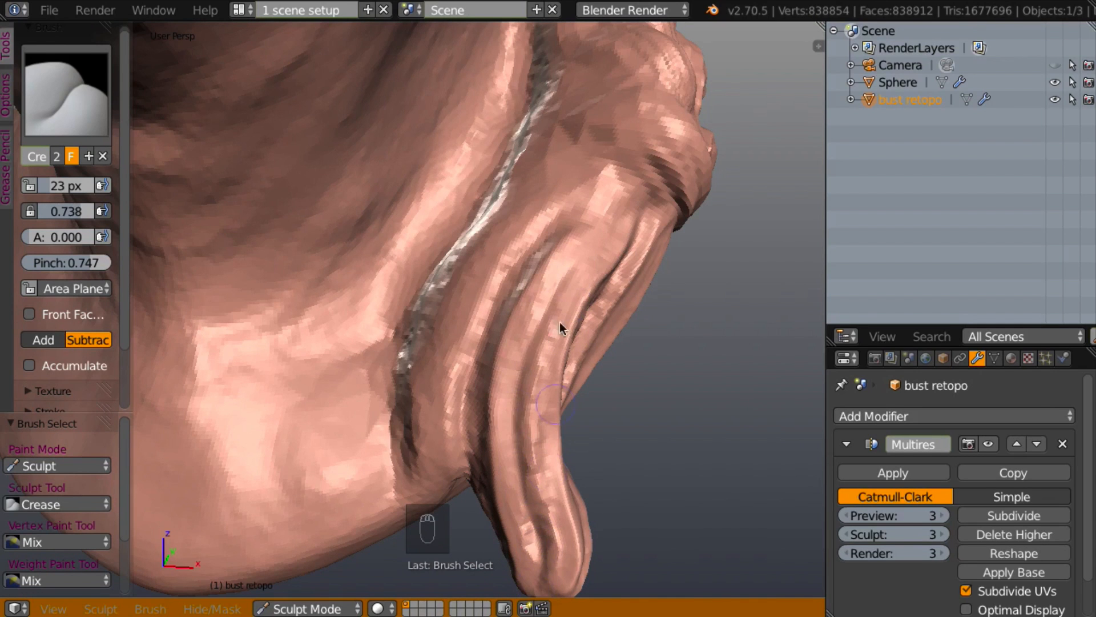
mouse_move(559, 321)
mouse_down()
mouse_move(539, 350)
mouse_move(545, 591)
mouse_up()
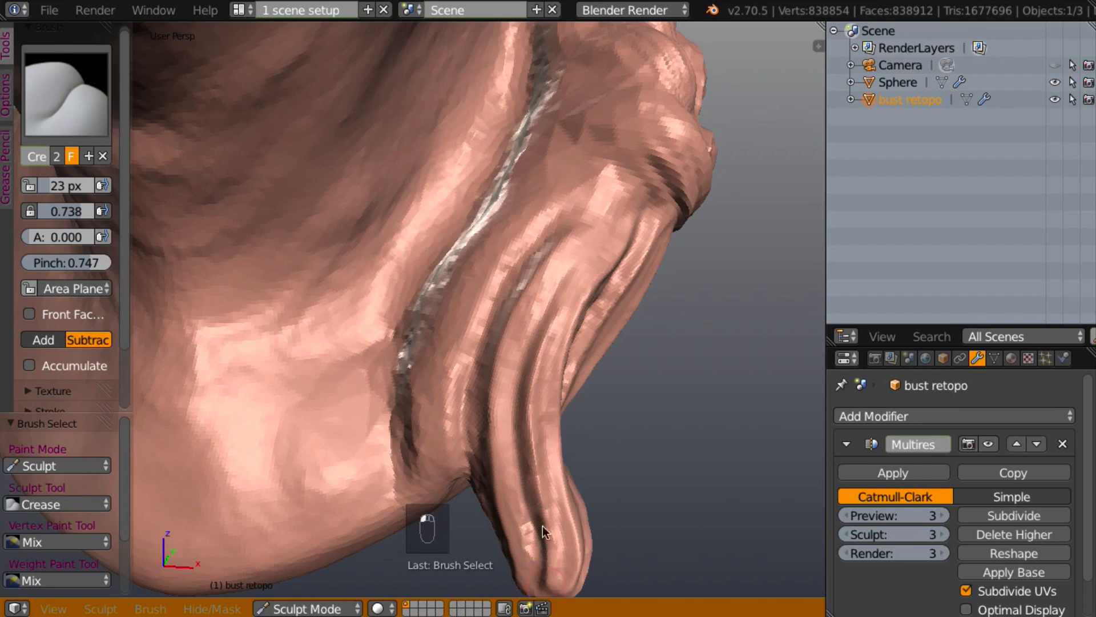
- Carve additional strand creases along the loose tail's inner side, beside the groove where it meets the neck
mouse_move(574, 156)
mouse_down()
mouse_move(447, 286)
mouse_move(438, 405)
mouse_move(449, 476)
mouse_up()
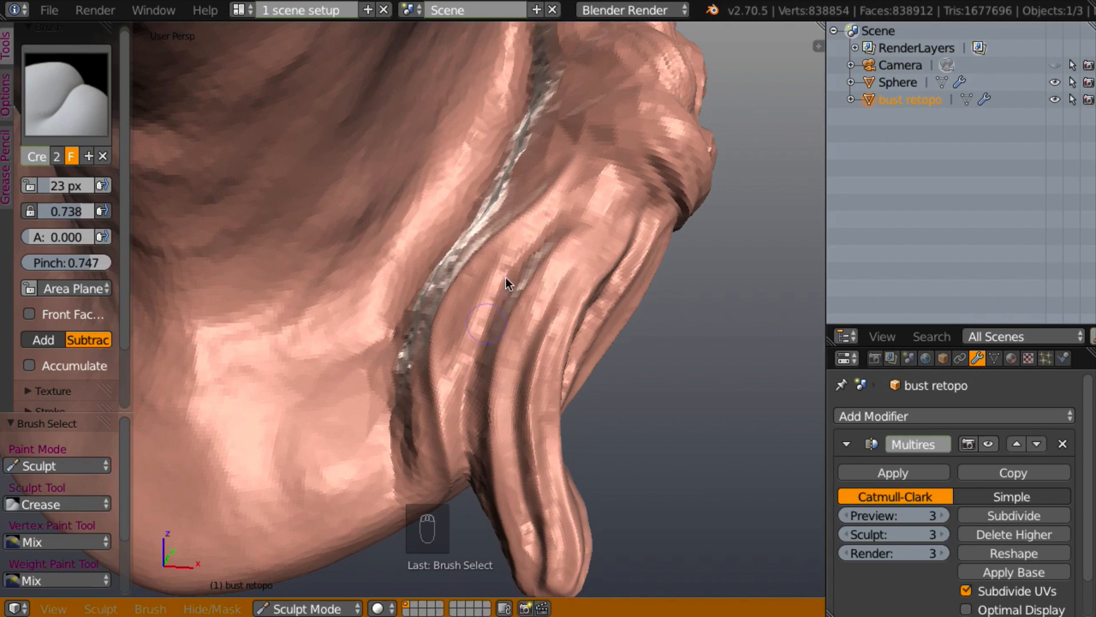
mouse_move(521, 244)
mouse_down()
mouse_move(454, 339)
mouse_move(463, 419)
mouse_up()
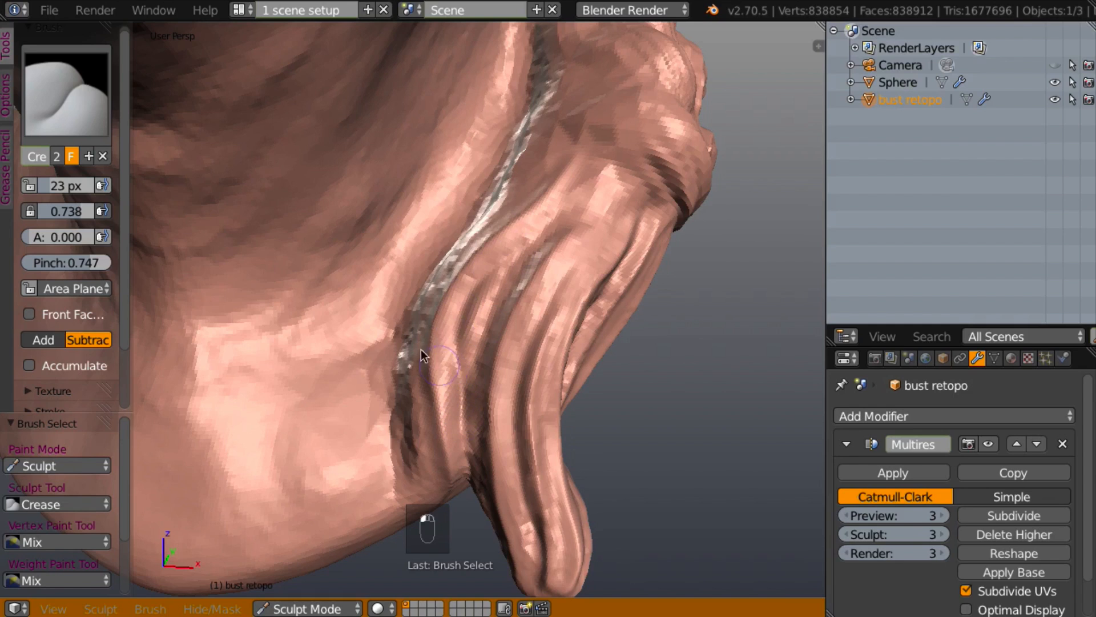
mouse_move(492, 198)
mouse_down()
mouse_move(499, 186)
mouse_move(409, 293)
mouse_move(399, 403)
mouse_up()
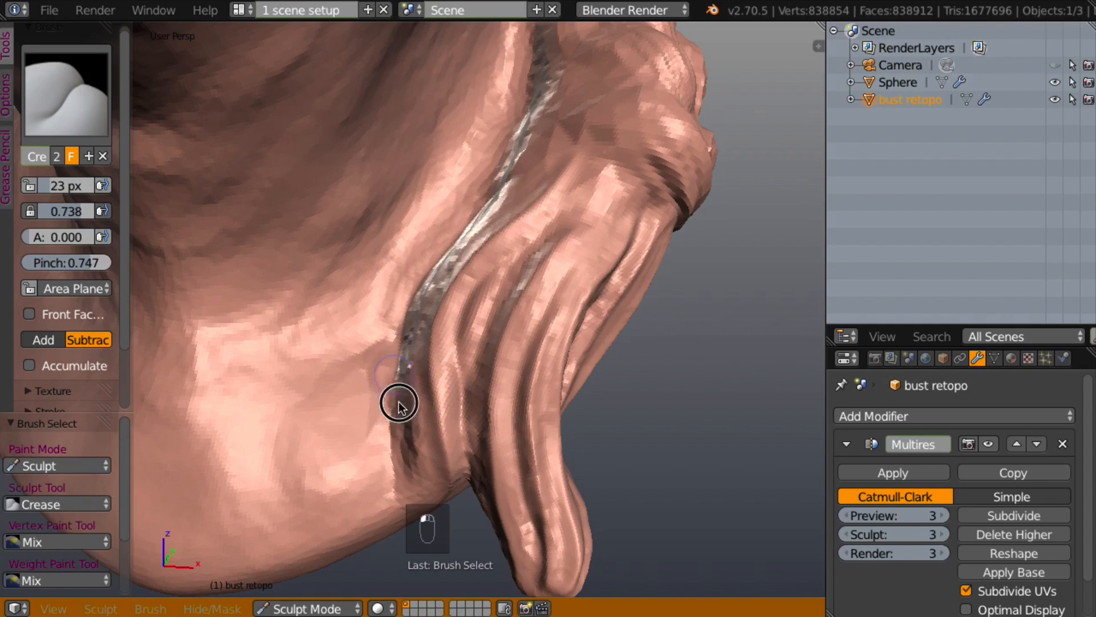
mouse_move(466, 249)
mouse_down()
mouse_move(406, 332)
mouse_move(420, 505)
mouse_up()
mouse_move(523, 385)
middle_down()
mouse_move(560, 427)
mouse_move(550, 311)
middle_up()
drag(596, 164, 550, 228)
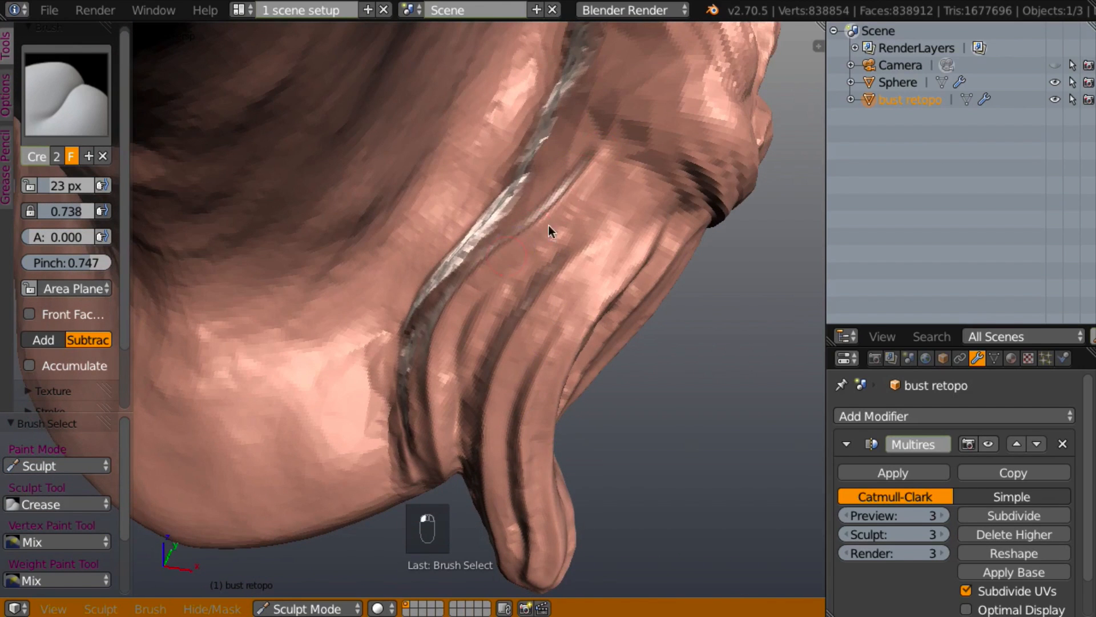
drag(624, 154, 502, 282)
- Extend the hair tie's wrapped creases around its front side to the groove along the neck
mouse_move(687, 163)
mouse_down()
mouse_move(609, 139)
mouse_move(550, 142)
mouse_up()
mouse_move(693, 147)
mouse_down()
mouse_move(642, 128)
mouse_move(540, 130)
mouse_up()
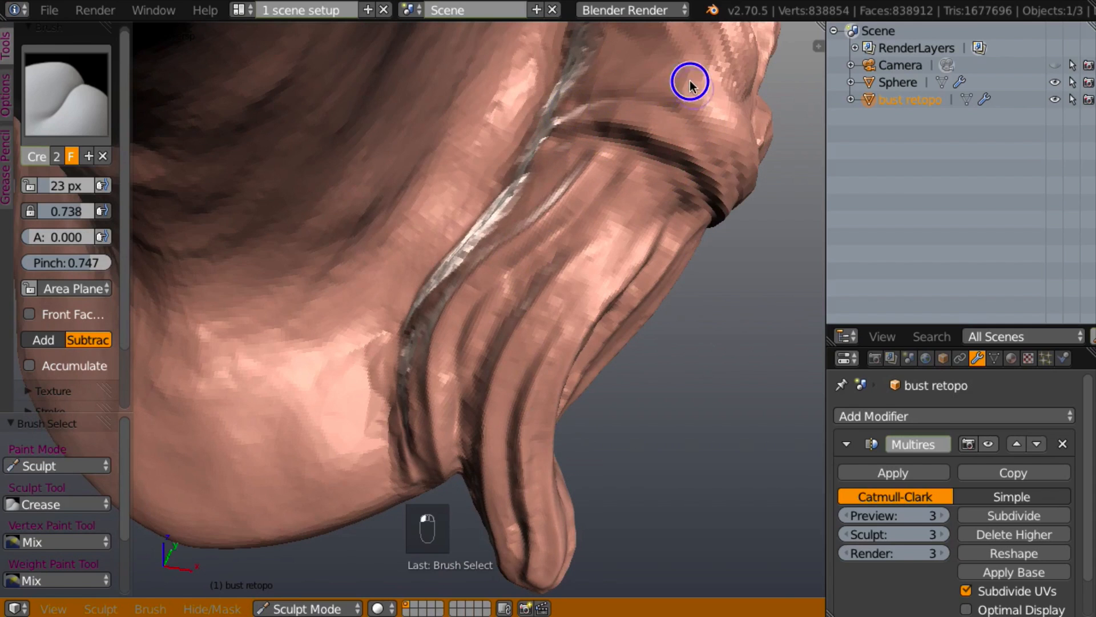
mouse_move(689, 82)
mouse_down()
mouse_move(597, 74)
mouse_move(557, 104)
mouse_up()
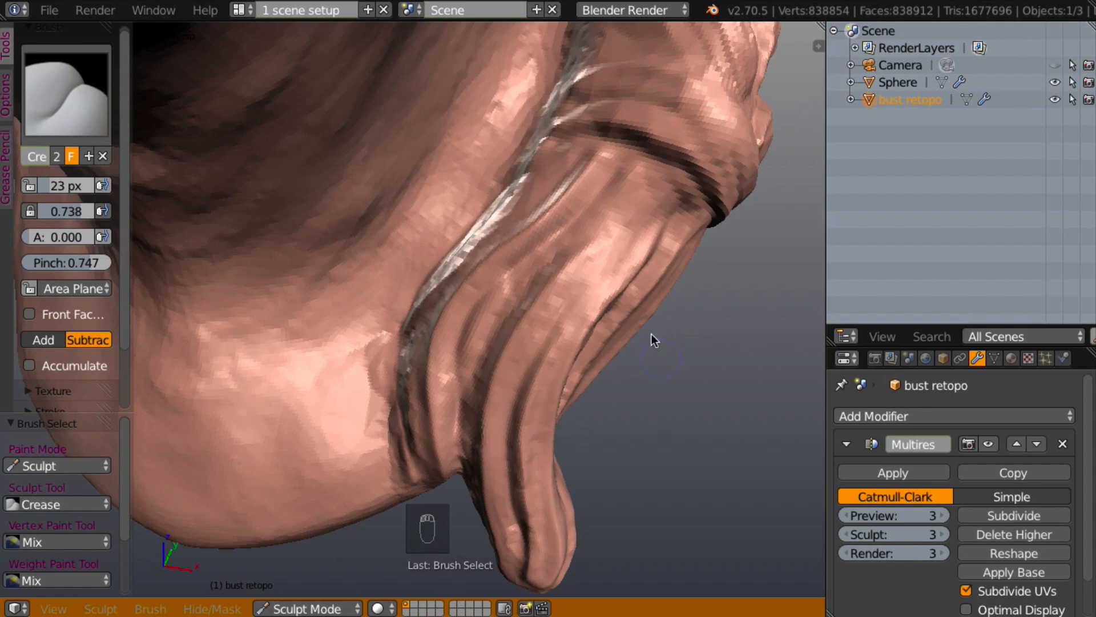
- Switch to the Scrape brush and set its radius to 41 px for working on the neck
scroll(651, 333, down, 10)
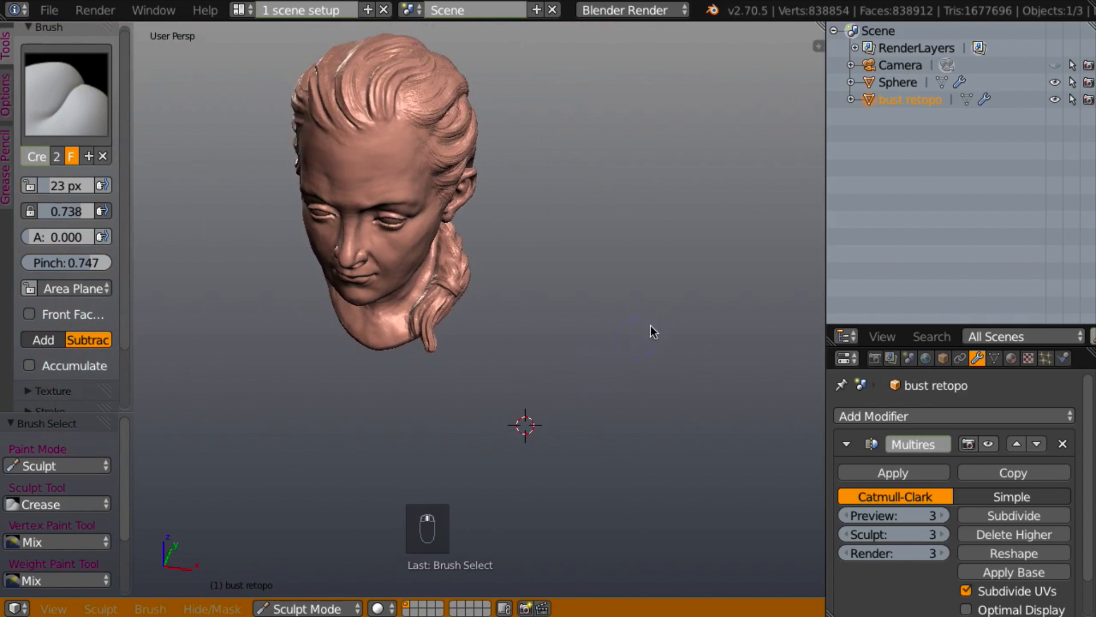
middle_drag(653, 331, 611, 304)
scroll(611, 301, up, 2)
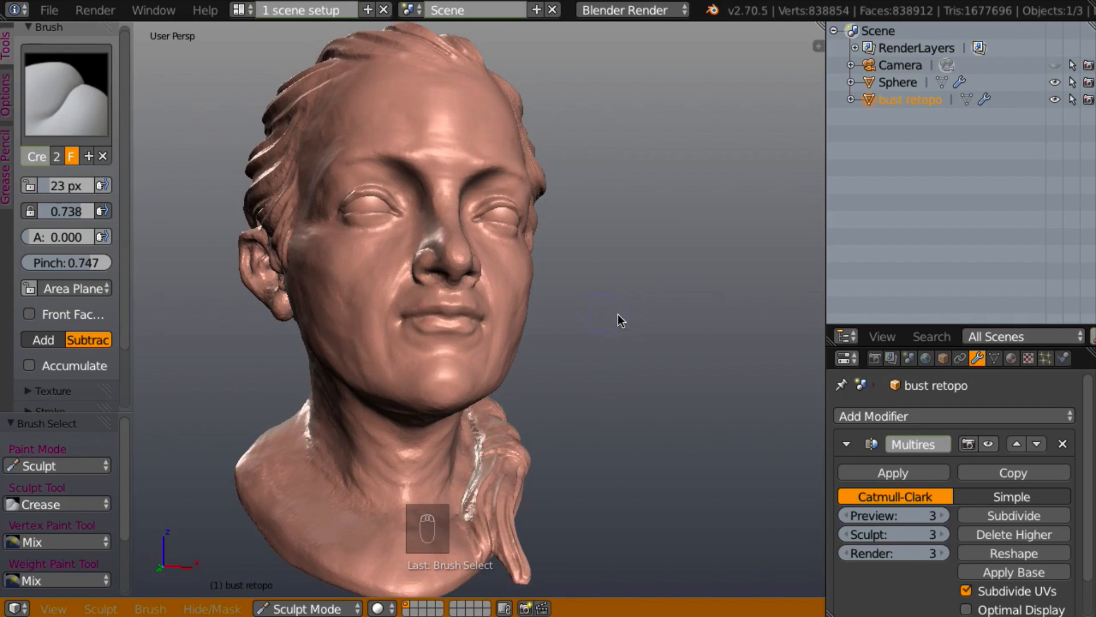
key(l)
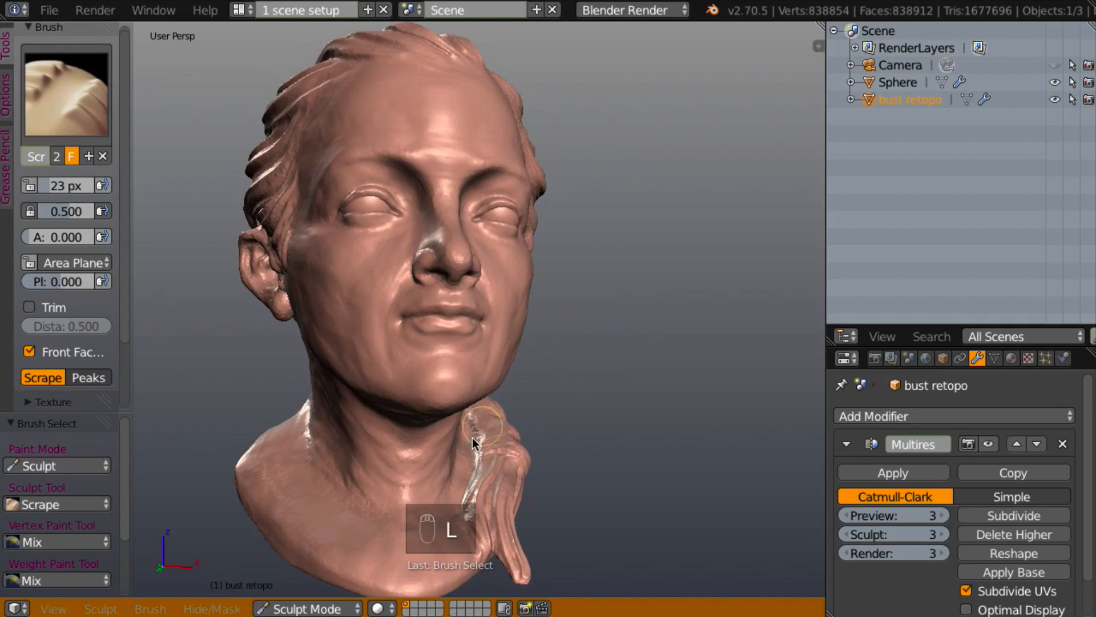
key(f)
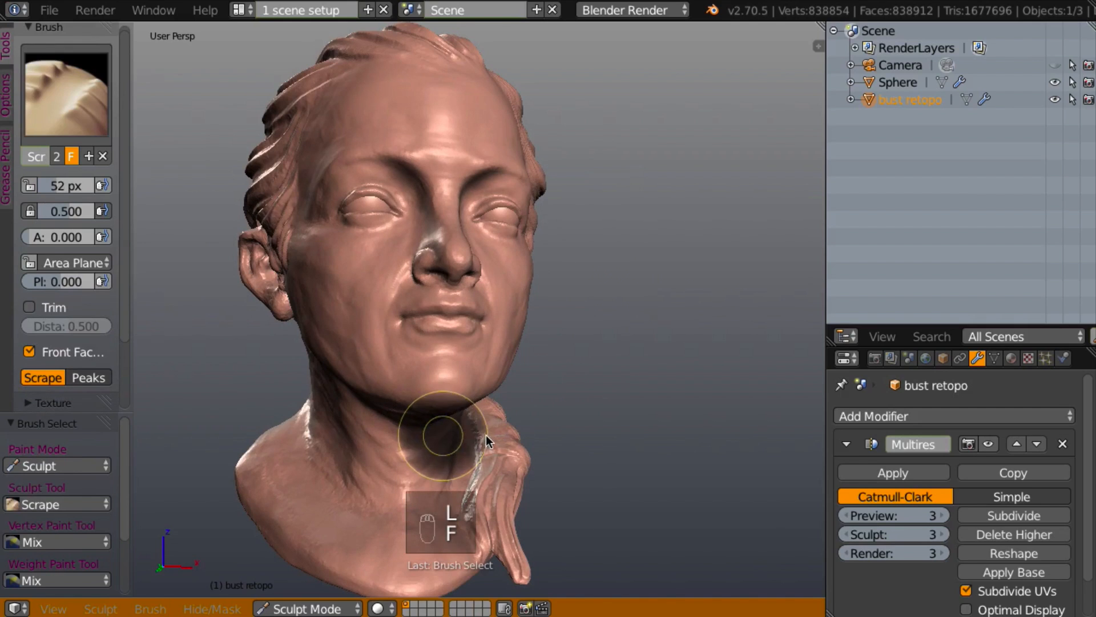
click(487, 435)
mouse_move(499, 426)
middle_down()
mouse_move(572, 417)
mouse_move(555, 405)
mouse_move(537, 416)
middle_up()
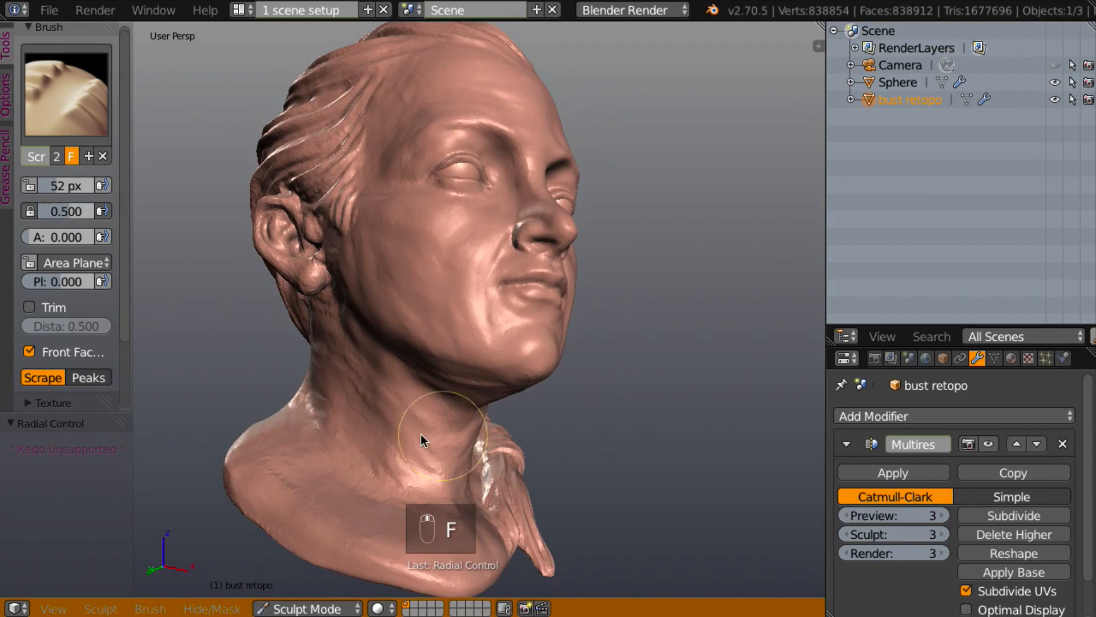
key(f)
click(390, 438)
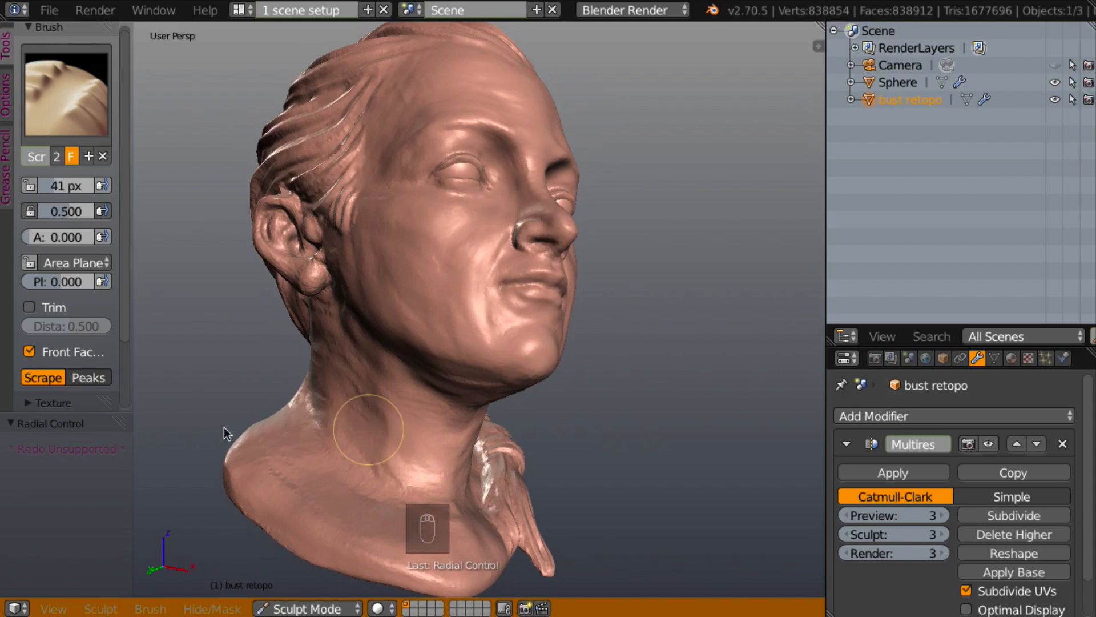
- Reveal the sculpt symmetry settings and enable mirroring across the X axis
scroll(120, 371, down, 4)
scroll(68, 402, up, 2)
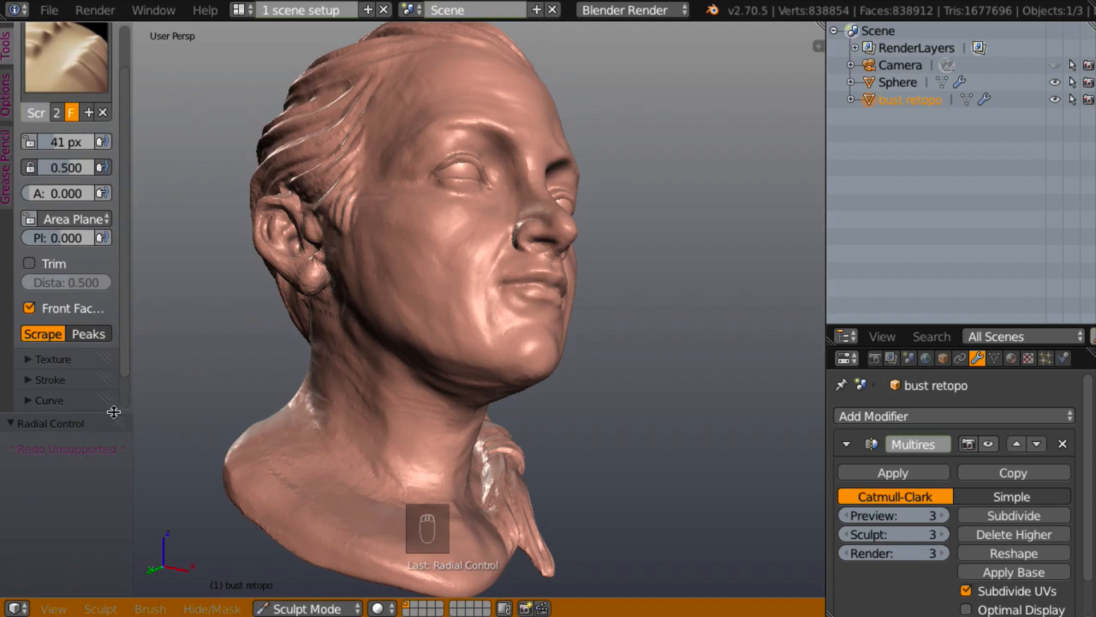
drag(114, 412, 107, 535)
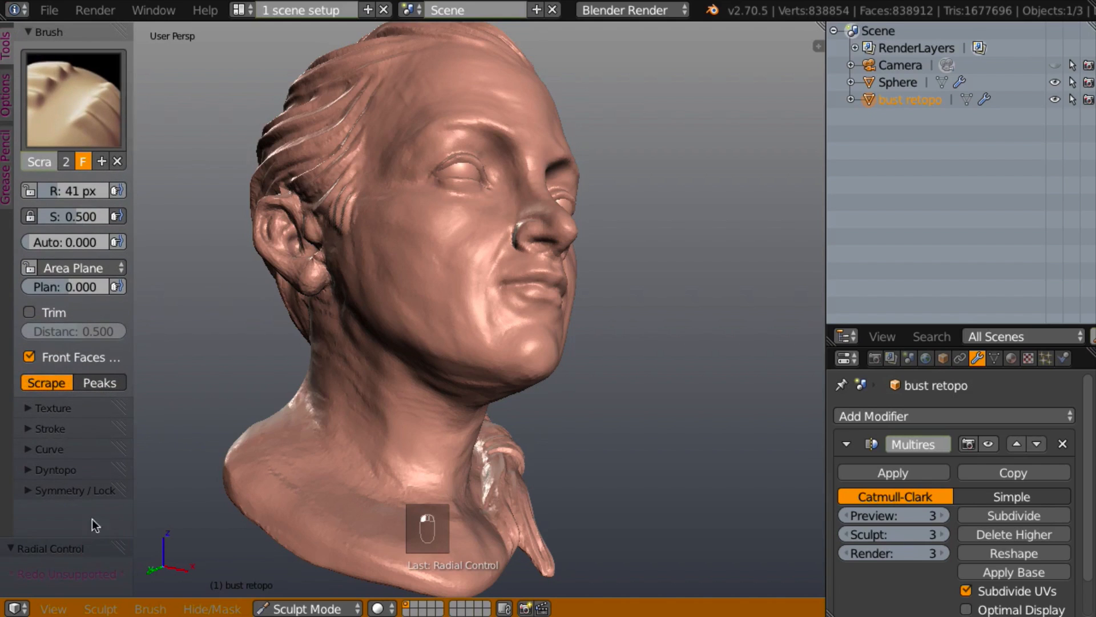
click(27, 491)
scroll(123, 399, down, 4)
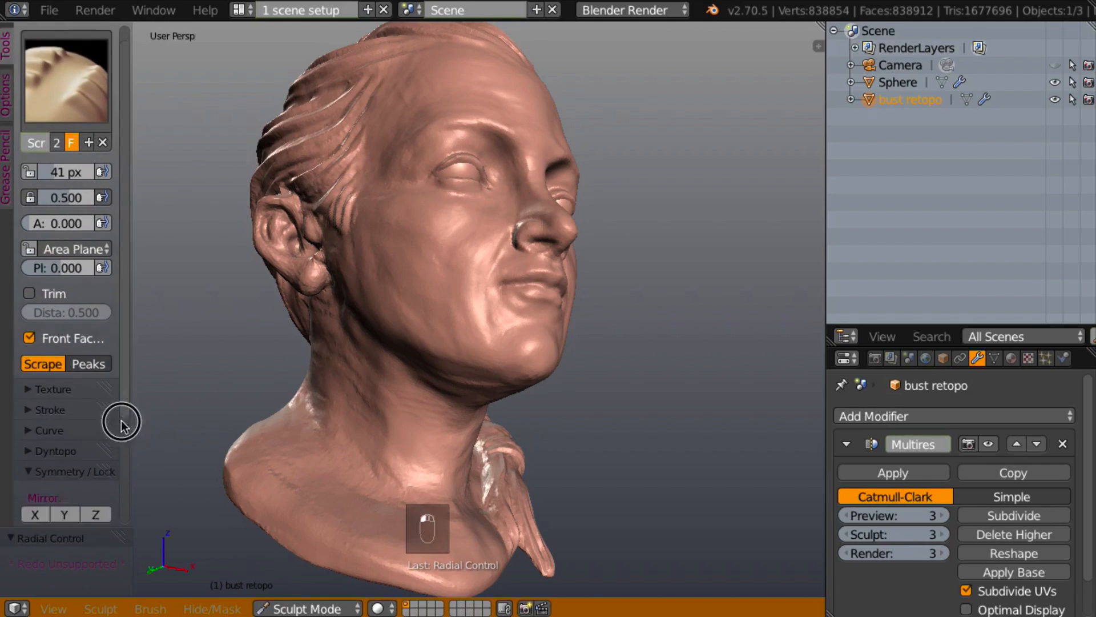
click(35, 448)
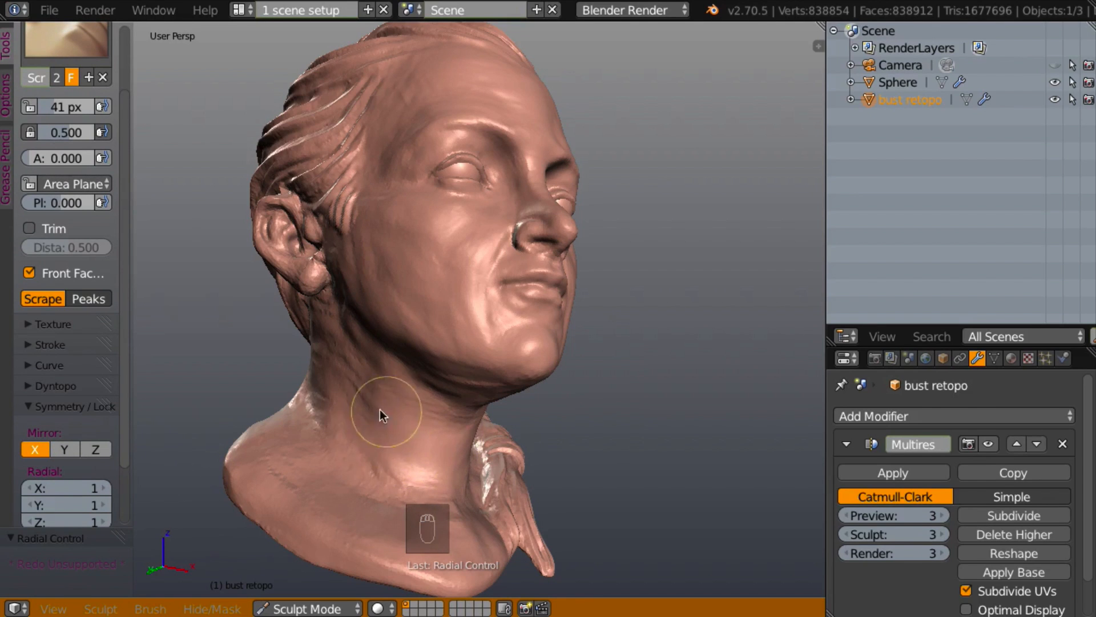
- Scrape the uneven surface of the neck with X mirroring active
mouse_move(381, 409)
middle_down()
mouse_move(282, 416)
mouse_move(197, 445)
mouse_move(488, 441)
middle_up()
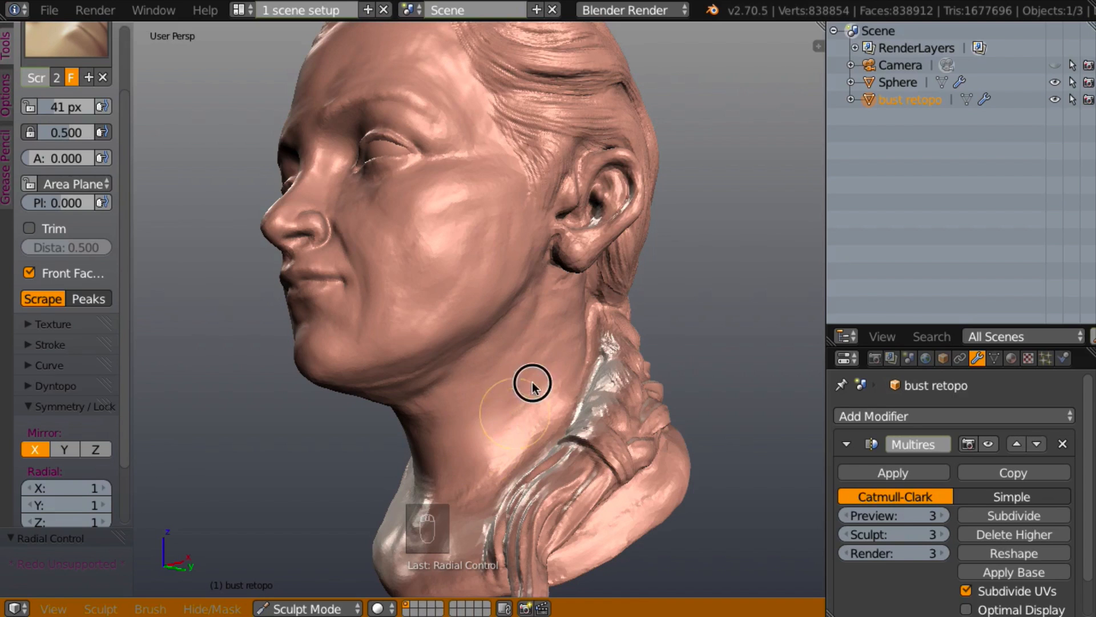
mouse_move(528, 385)
middle_down()
mouse_move(714, 382)
mouse_move(692, 345)
mouse_move(622, 330)
middle_up()
mouse_move(456, 309)
mouse_down()
mouse_move(516, 306)
mouse_move(461, 310)
mouse_move(497, 328)
mouse_move(525, 313)
mouse_move(465, 321)
mouse_move(512, 346)
mouse_move(465, 318)
mouse_move(512, 341)
mouse_up()
mouse_move(513, 340)
middle_down()
mouse_move(436, 416)
mouse_move(423, 388)
mouse_move(457, 403)
mouse_move(641, 417)
middle_up()
scroll(436, 410, down, 4)
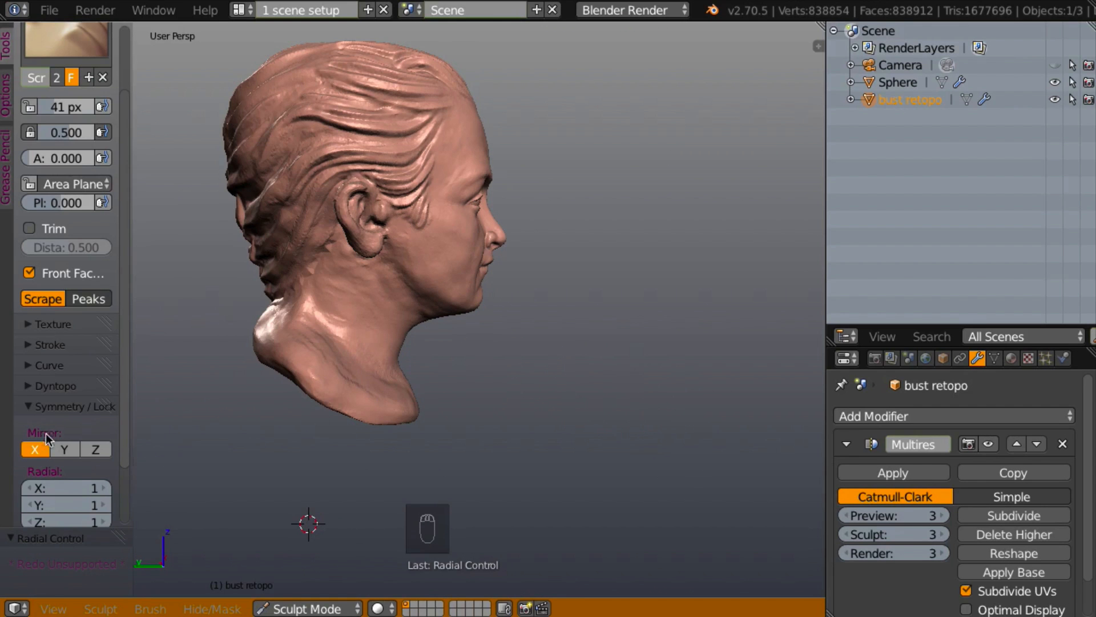
- Disable X mirroring and scrape the side of the neck below the ear opposite the braid
click(34, 450)
scroll(405, 412, up, 2)
scroll(404, 412, up, 2)
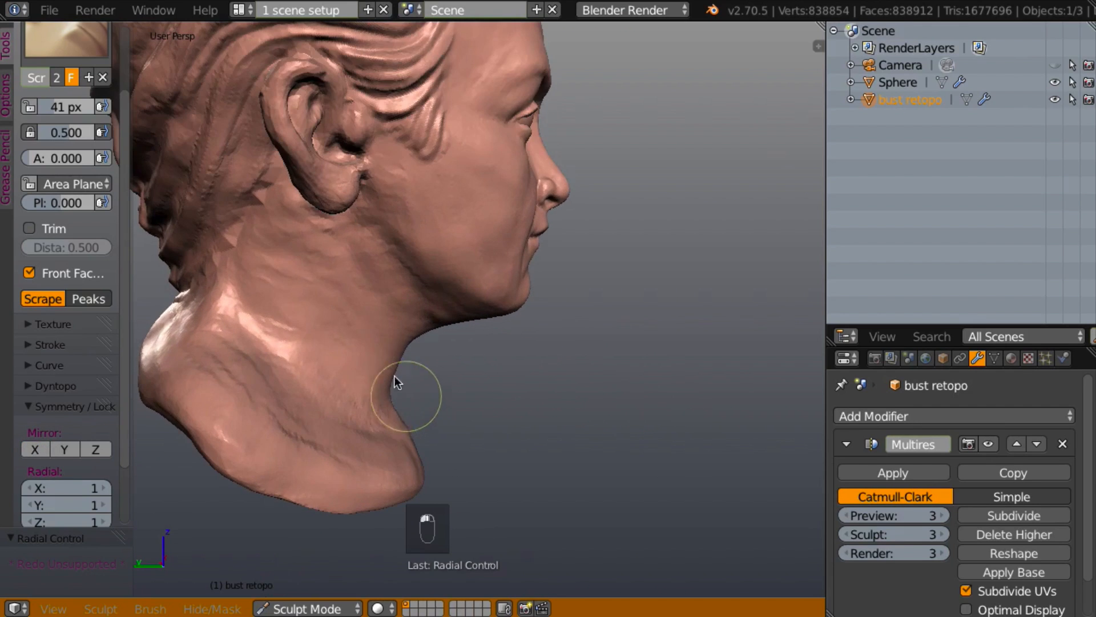
mouse_move(311, 251)
mouse_down()
mouse_move(276, 231)
mouse_move(323, 251)
mouse_move(313, 296)
mouse_move(367, 255)
mouse_move(362, 284)
mouse_up()
middle_drag(362, 284, 307, 280)
mouse_move(285, 275)
mouse_down()
mouse_move(270, 275)
mouse_move(322, 319)
mouse_move(354, 315)
mouse_move(351, 263)
mouse_move(365, 279)
mouse_up()
mouse_move(365, 279)
middle_down()
mouse_move(285, 347)
mouse_move(229, 327)
mouse_move(311, 310)
mouse_move(307, 352)
mouse_move(323, 321)
middle_up()
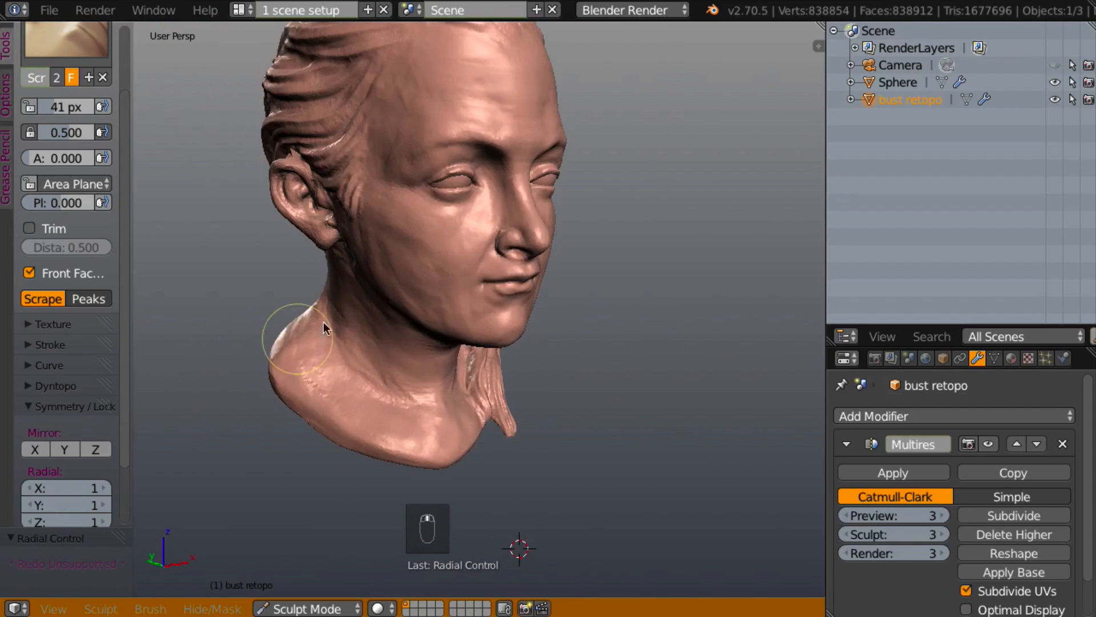
- Examine the whole bust from the front, both sides and the back
ctrl+middle_drag(426, 362, 416, 402)
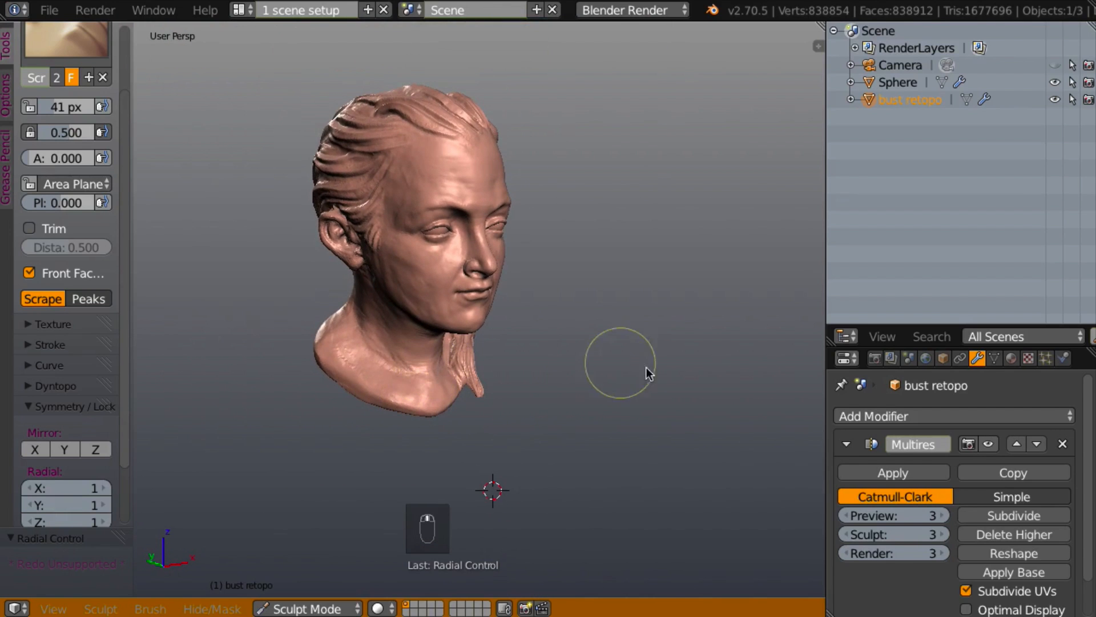
middle_drag(626, 379, 595, 309)
shift+middle_drag(630, 359, 661, 384)
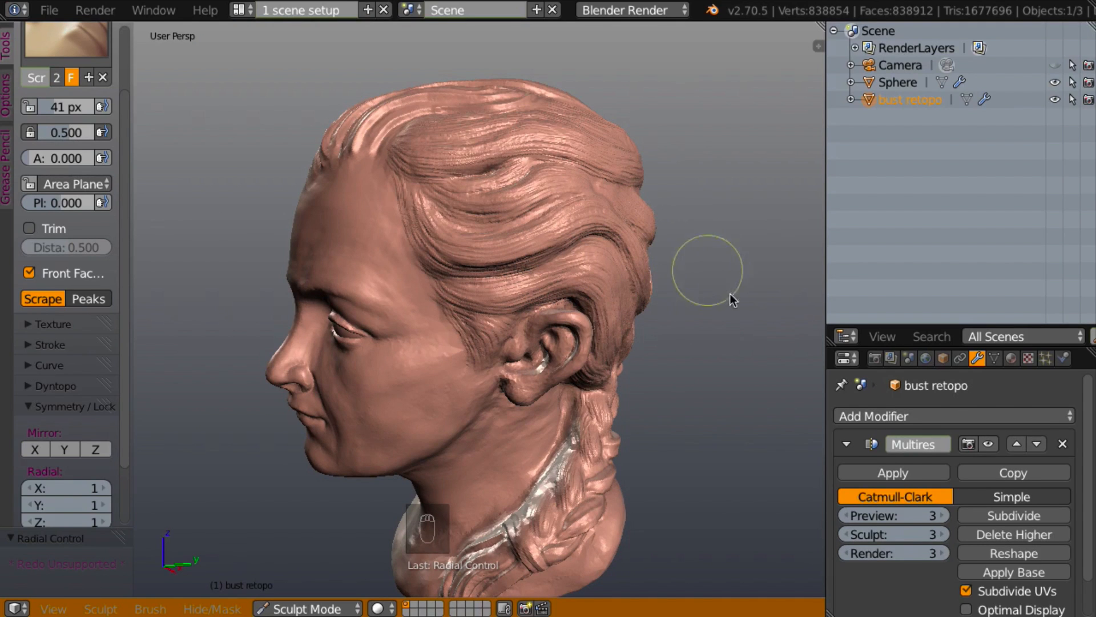
middle_drag(734, 280, 724, 259)
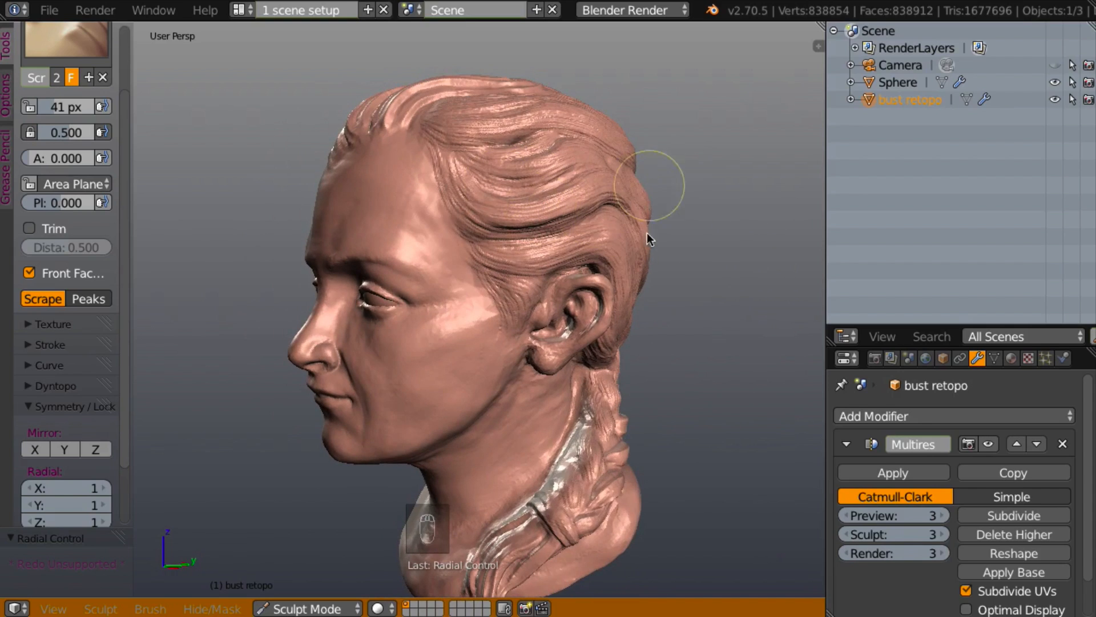
middle_drag(697, 318, 293, 344)
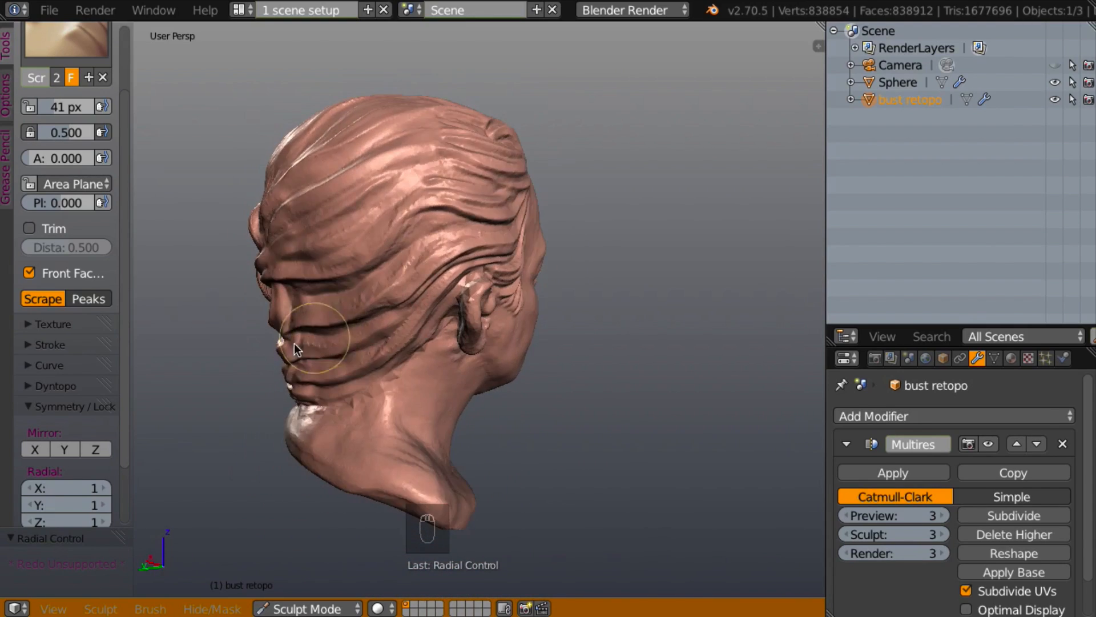
middle_drag(636, 337, 597, 290)
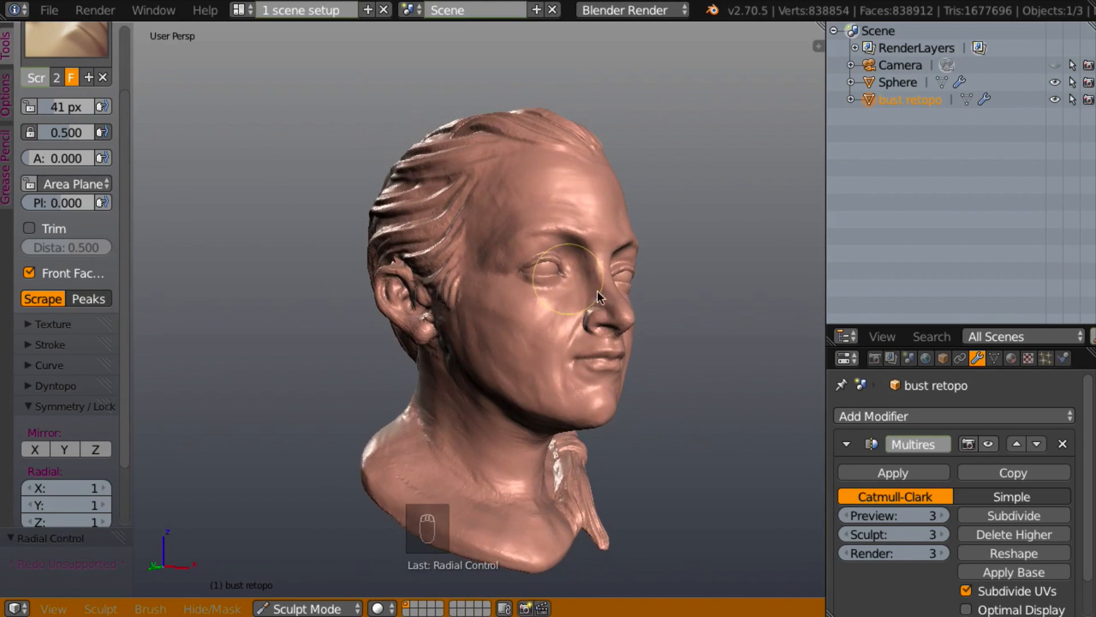
mouse_move(677, 306)
middle_down()
mouse_move(660, 276)
mouse_move(636, 323)
mouse_move(633, 305)
mouse_move(638, 320)
mouse_move(640, 298)
mouse_move(646, 320)
mouse_move(606, 324)
mouse_move(598, 310)
middle_up()
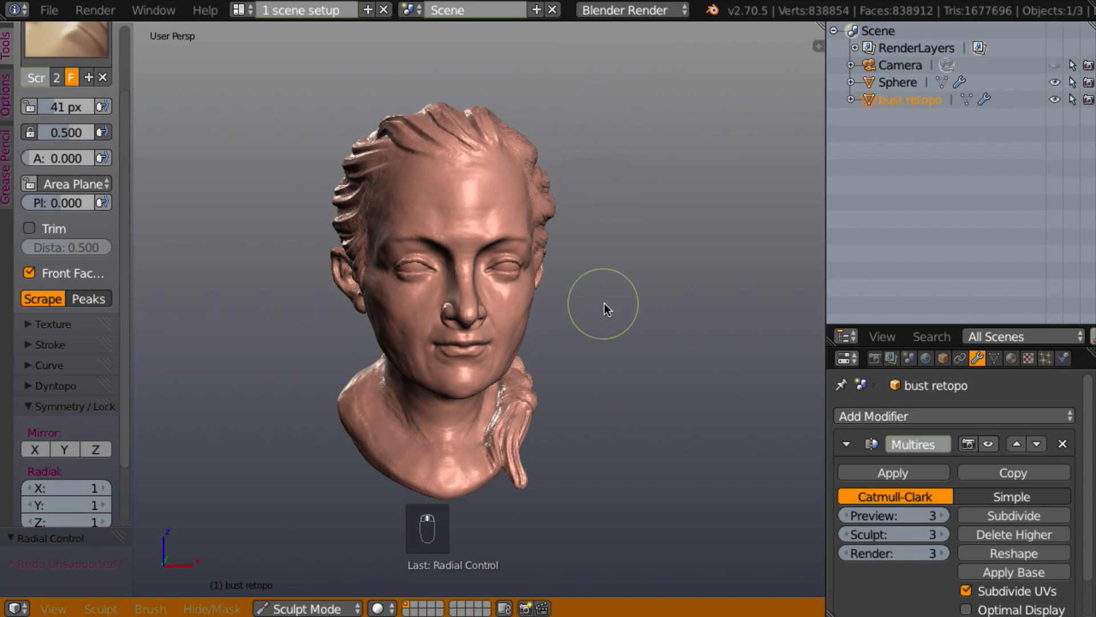